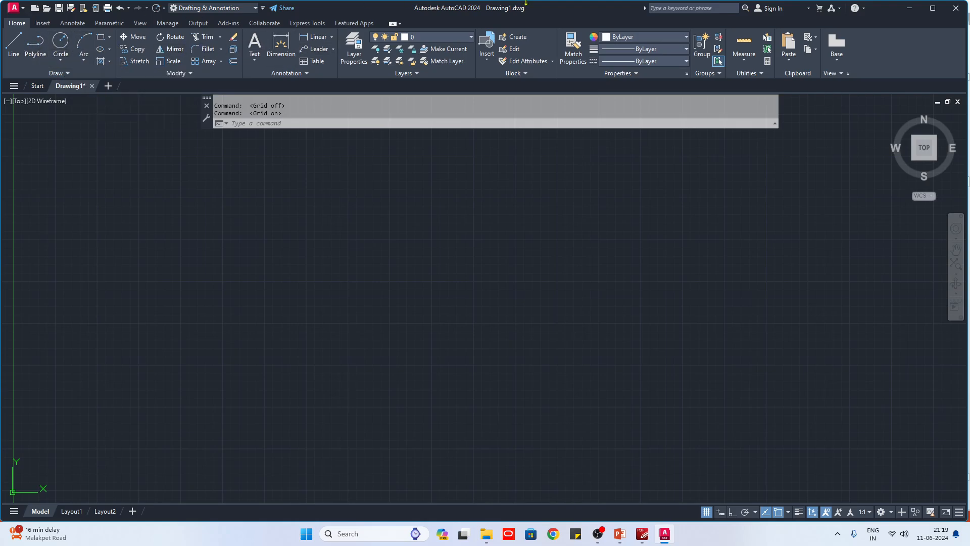
Search the help for "line", view the LINE (Command) article, and close the help window.
{"action": "left_click", "coordinate": [687, 9]}
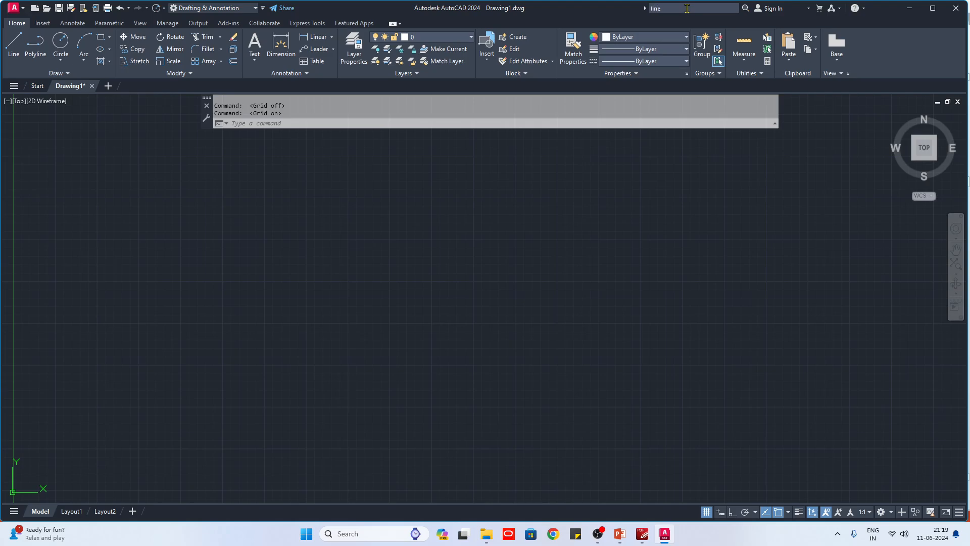
{"action": "key", "text": "Return"}
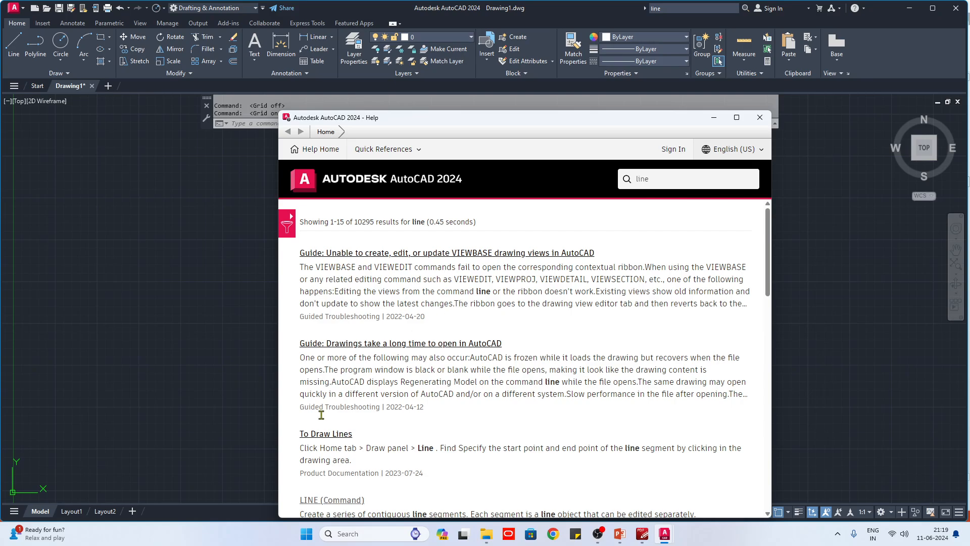
{"action": "left_click", "coordinate": [327, 497]}
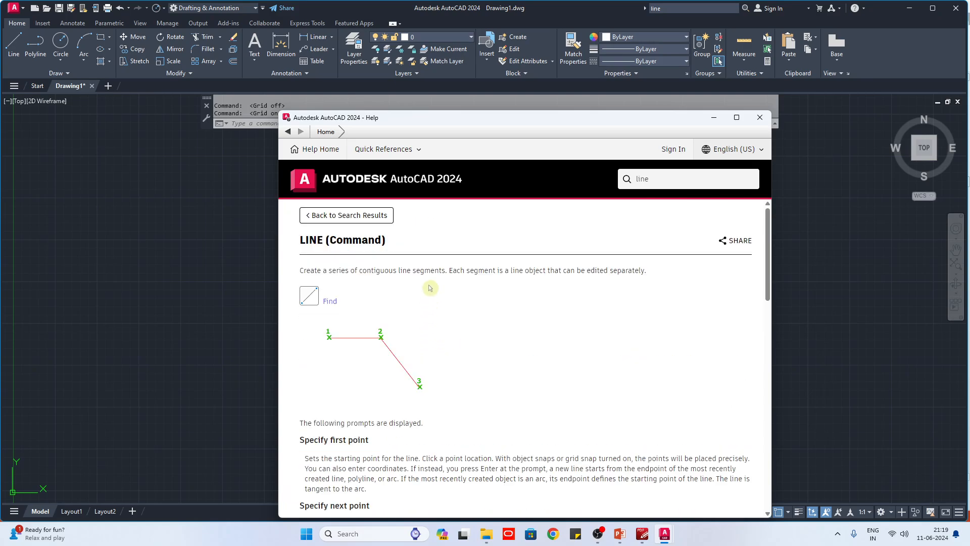
{"action": "left_click", "coordinate": [760, 118]}
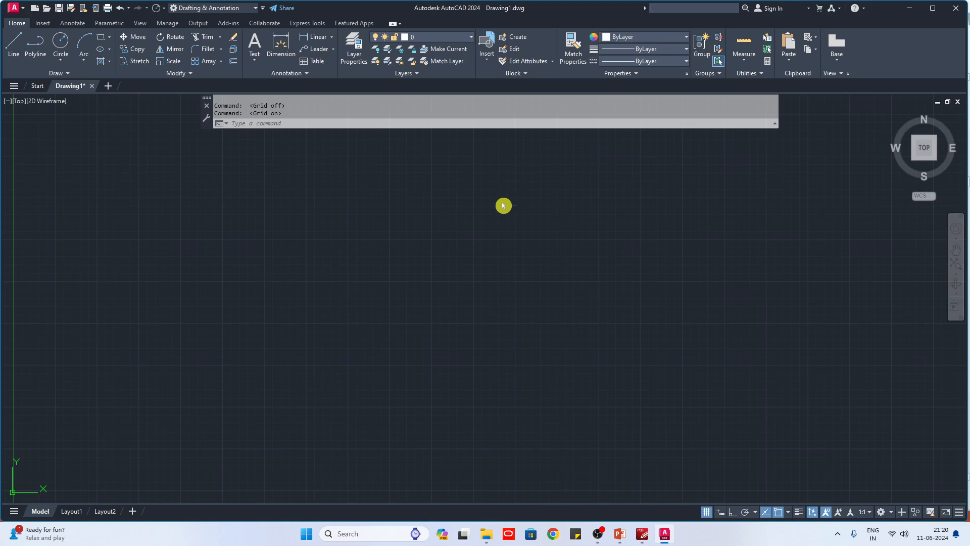
Open the help article for the Multiline Text (MTEXT) command.
{"action": "left_click", "coordinate": [258, 44]}
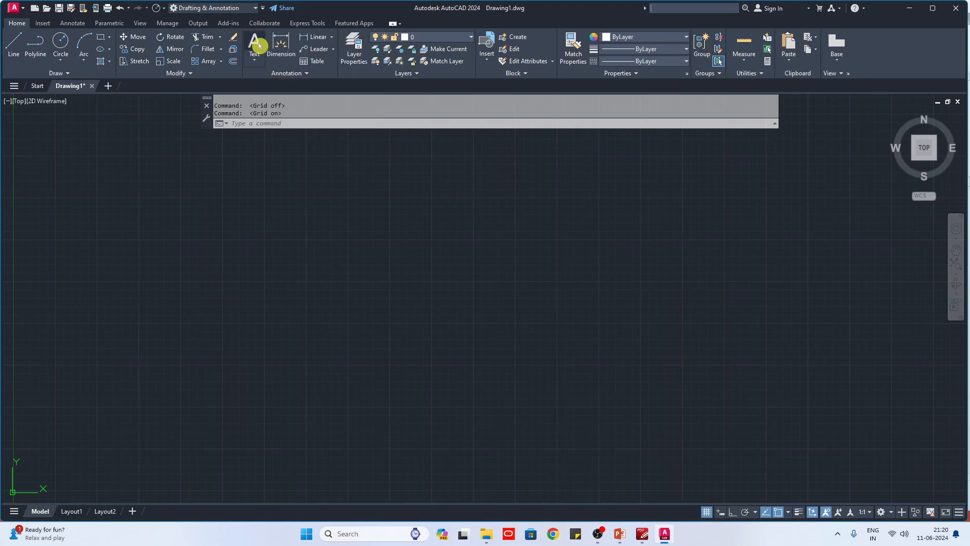
{"action": "left_click", "coordinate": [321, 197]}
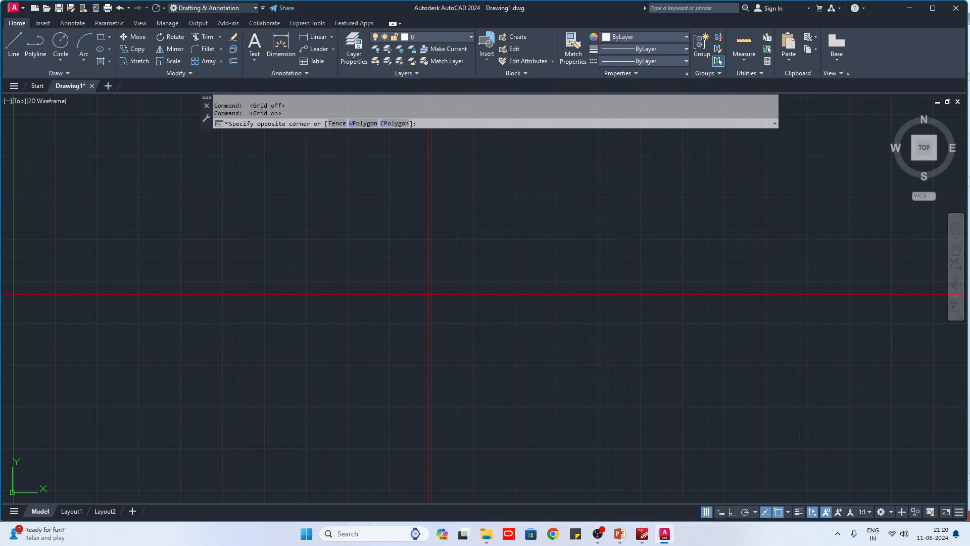
{"action": "left_click", "coordinate": [331, 203]}
{"action": "key", "text": "F1"}
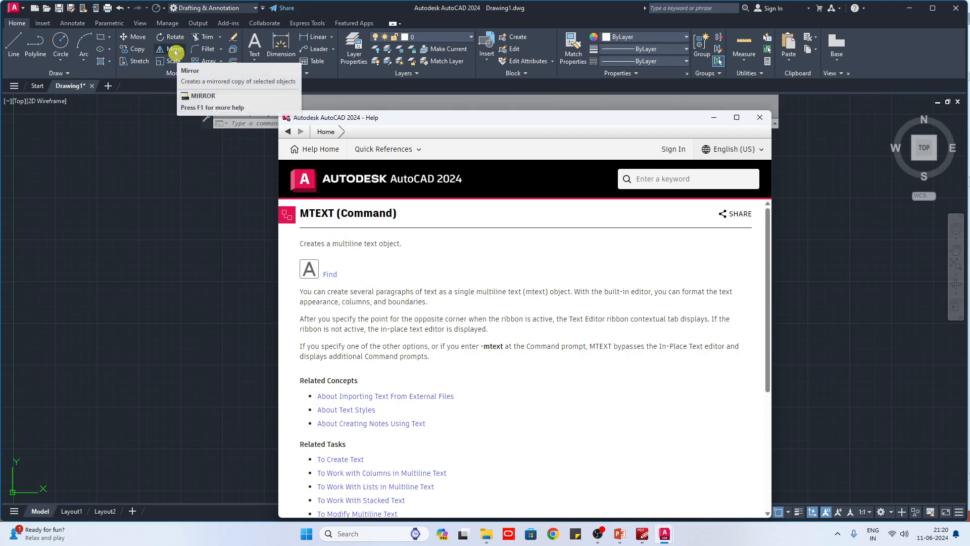
Open the help articles for the Mirror and Circle commands and look through the circle creation options.
{"action": "key", "text": "F1"}
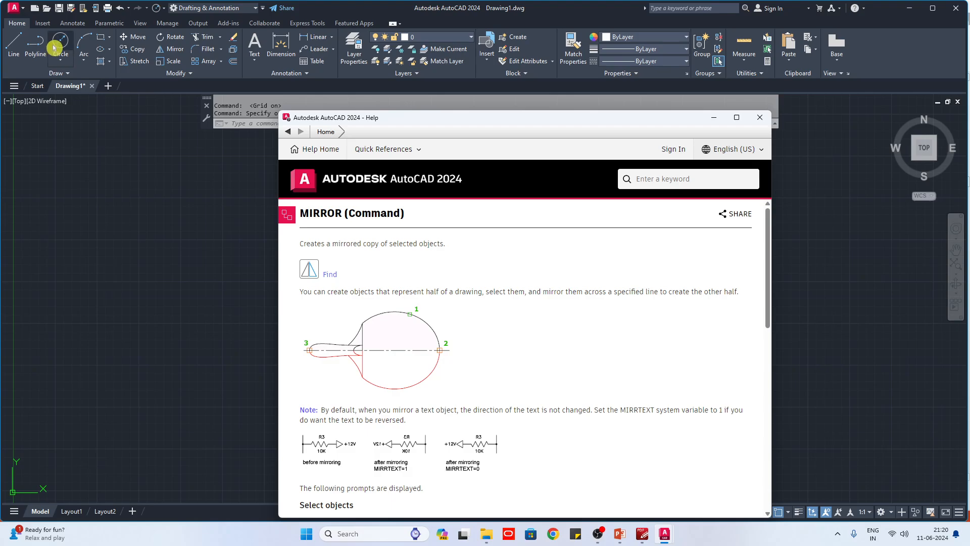
{"action": "key", "text": "F1"}
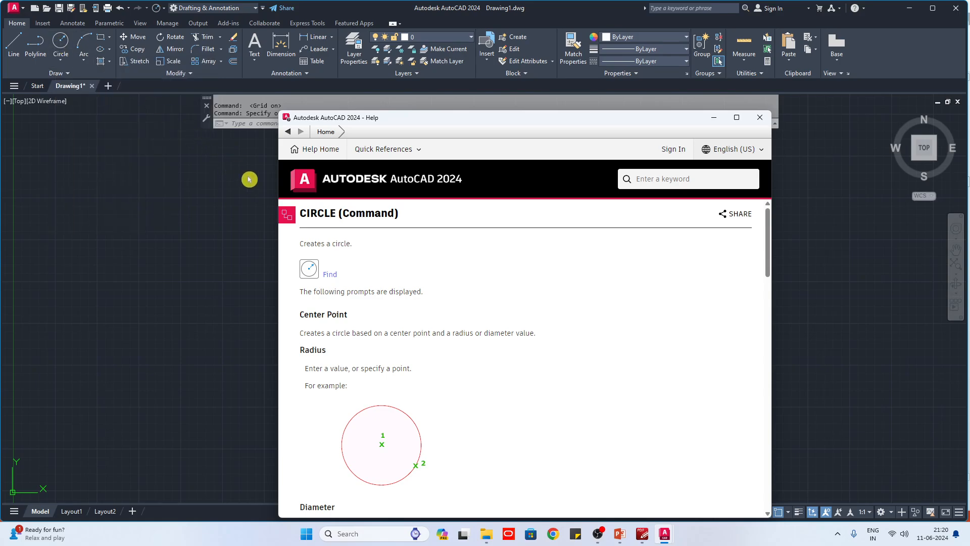
{"action": "scroll", "coordinate": [383, 315], "scroll_direction": "down", "scroll_amount": 15}
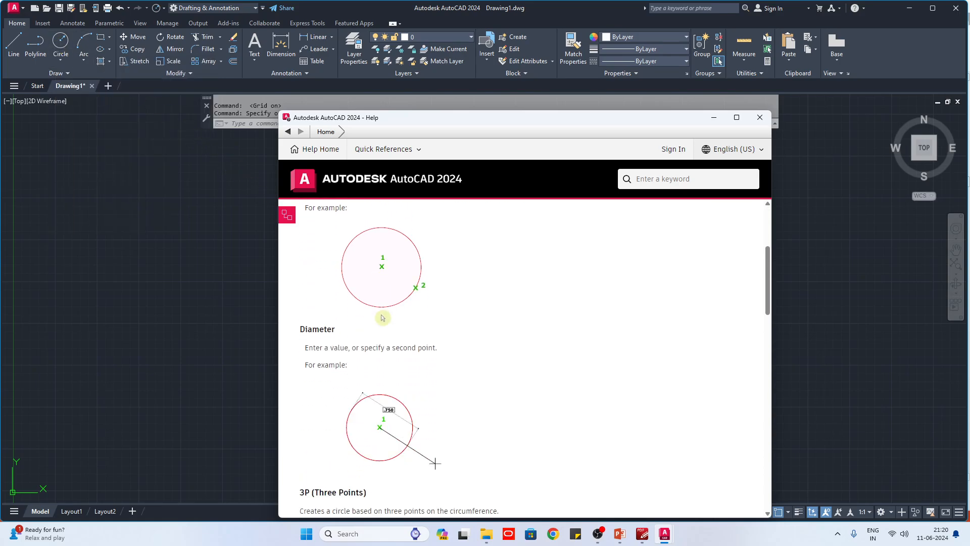
{"action": "scroll", "coordinate": [383, 317], "scroll_direction": "down", "scroll_amount": 4}
{"action": "scroll", "coordinate": [383, 317], "scroll_direction": "up", "scroll_amount": 8}
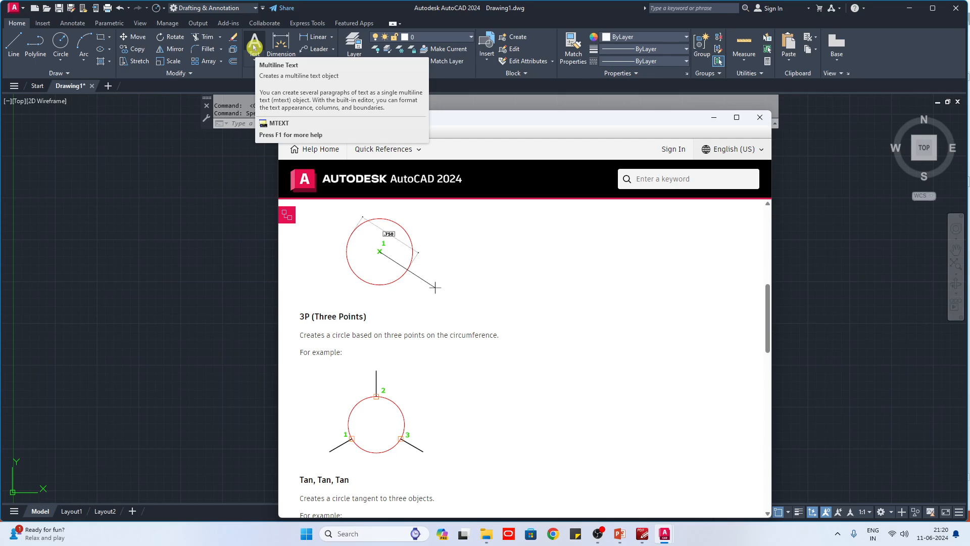
Switch to PowerPoint and add the line "F2 – command line text window" below the F1 entry on slide 9.
{"action": "left_click", "coordinate": [642, 533]}
{"action": "left_click", "coordinate": [627, 536]}
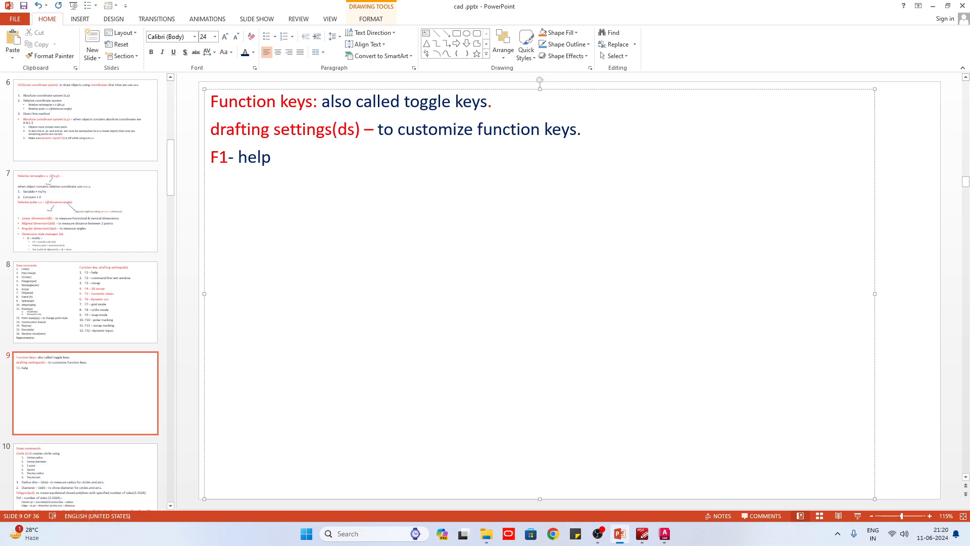
{"action": "key", "text": "alt+Tab"}
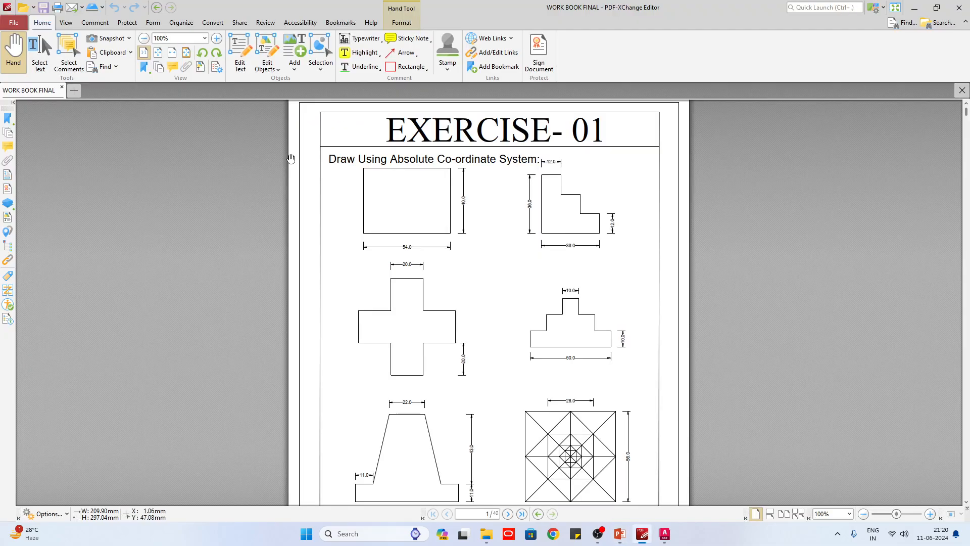
{"action": "key", "text": "alt+Tab"}
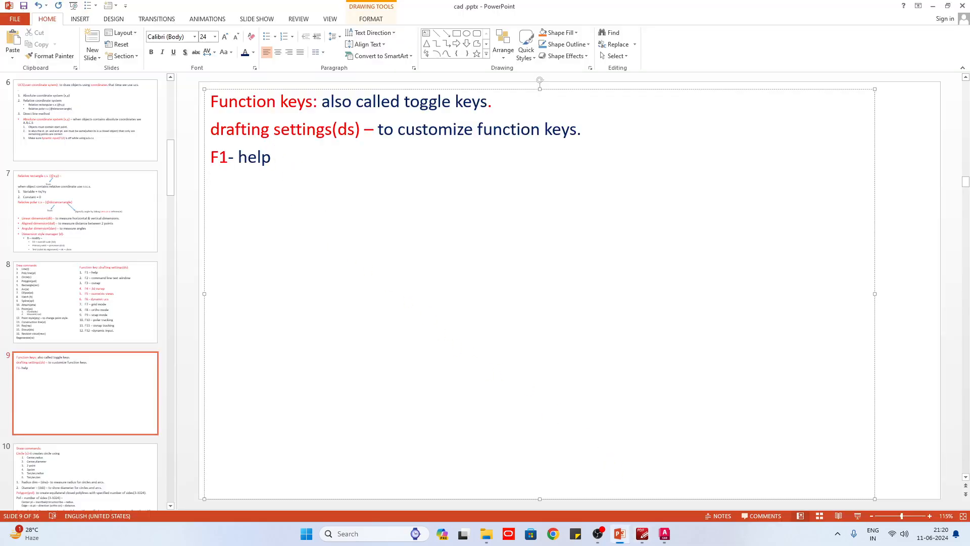
{"action": "type", "text": "F2"}
{"action": "type", "text": " - command "}
{"action": "type", "text": "li"}
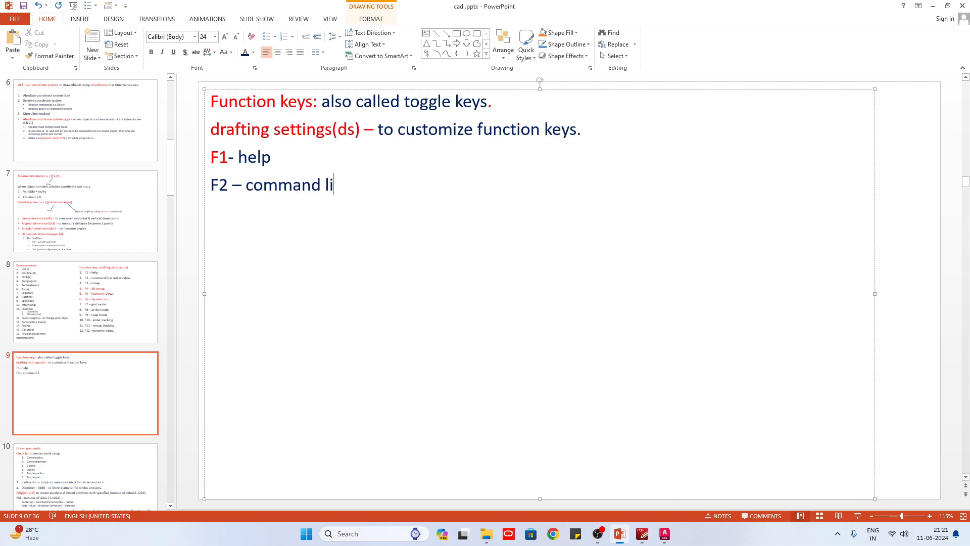
{"action": "type", "text": "ne text w"}
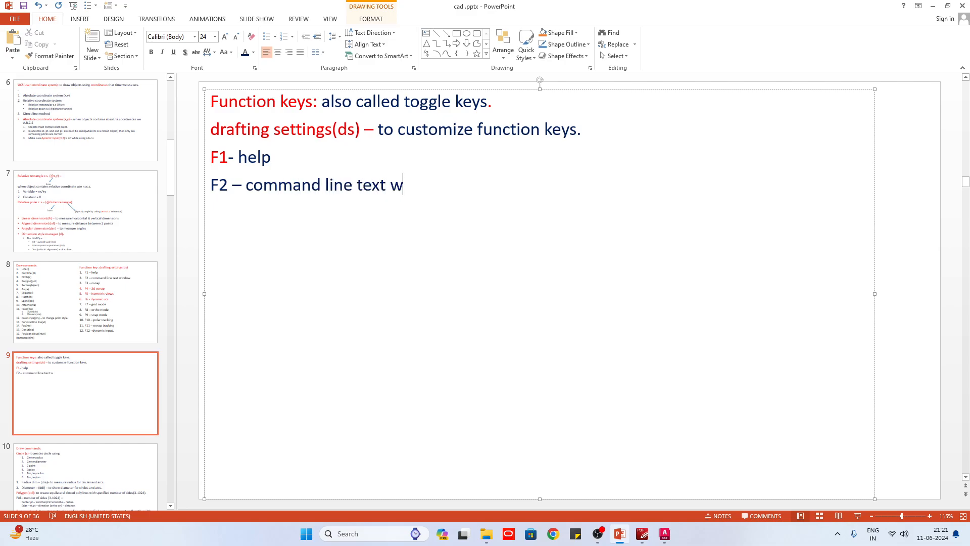
{"action": "type", "text": "indow"}
Switch to AutoCAD, close the help window, and move the command line window down into the lower half of the drawing area.
{"action": "mouse_move", "coordinate": [665, 533]}
{"action": "left_click", "coordinate": [637, 493]}
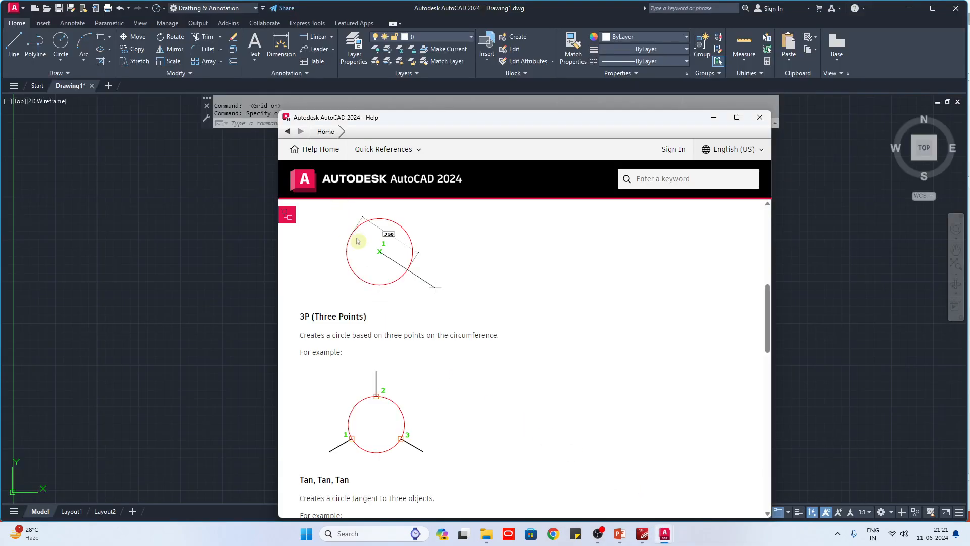
{"action": "left_click", "coordinate": [760, 117]}
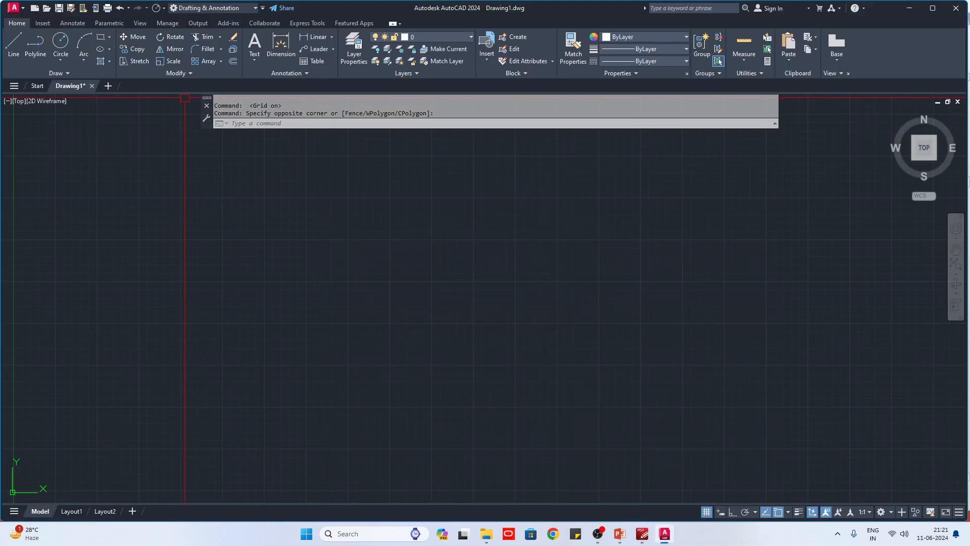
{"action": "mouse_move", "coordinate": [207, 98]}
{"action": "left_mouse_down"}
{"action": "mouse_move", "coordinate": [271, 295]}
{"action": "mouse_move", "coordinate": [230, 341]}
{"action": "left_mouse_up"}
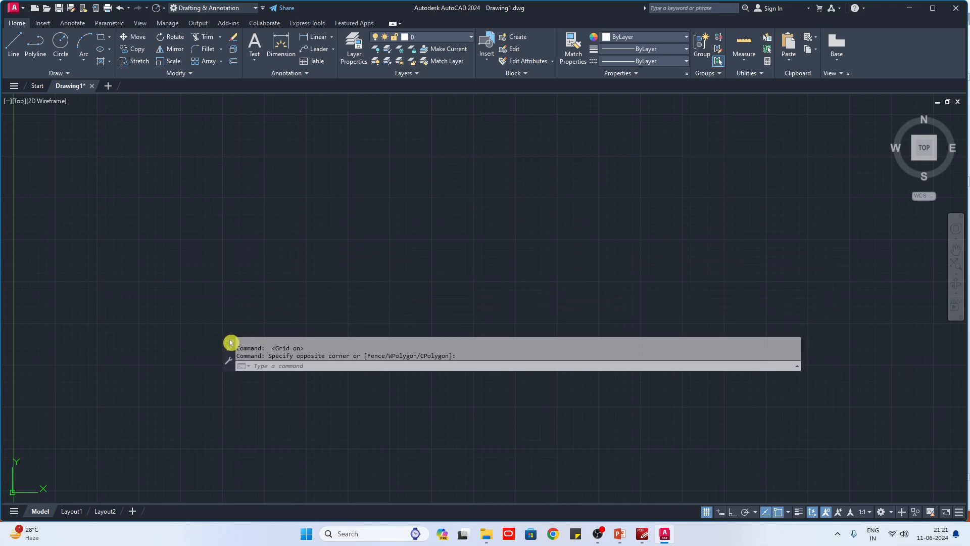
Expand the command history, then shrink the command line window to show three lines of history.
{"action": "key", "text": "F2"}
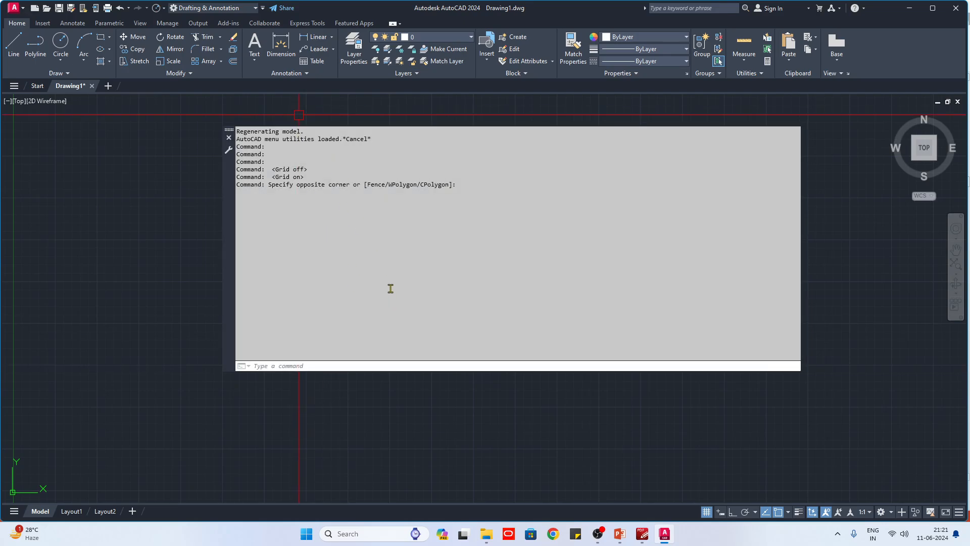
{"action": "left_click_drag", "start_coordinate": [387, 127], "coordinate": [379, 332]}
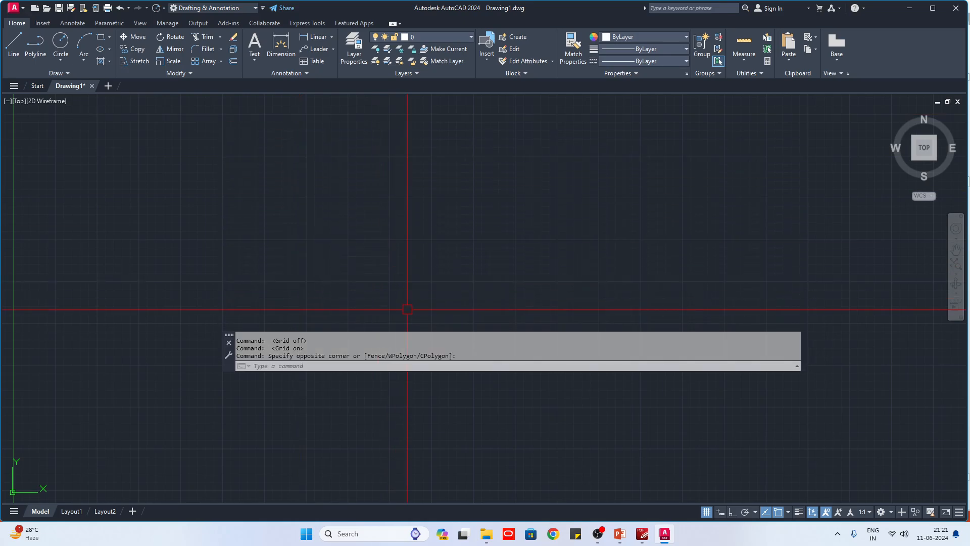
{"action": "left_click", "coordinate": [419, 289]}
{"action": "left_click", "coordinate": [367, 218]}
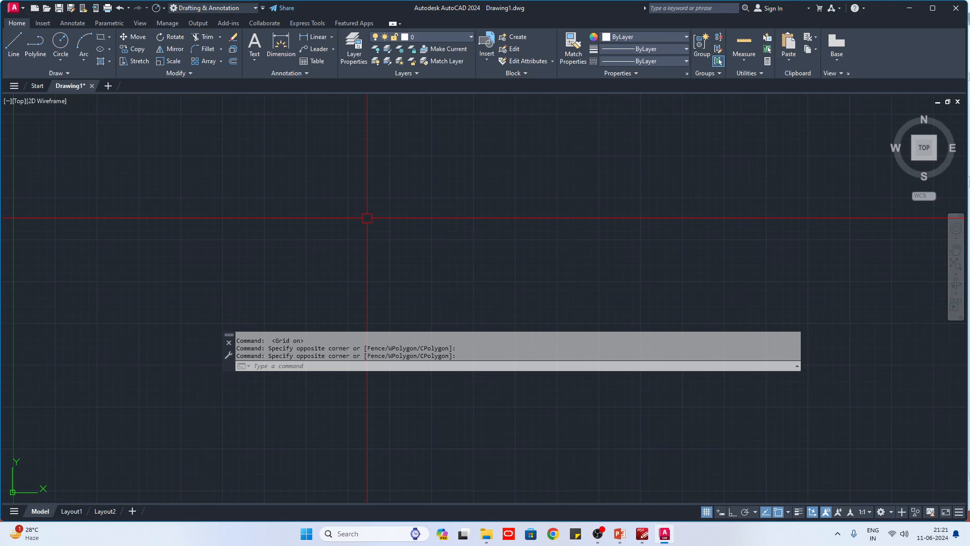
Toggle the command history open and closed several times, then move the command line window back up near the top of the drawing area.
{"action": "key", "text": "F2"}
{"action": "key", "text": "F2"}
{"action": "key", "text": "F2"}
{"action": "key", "text": "F2"}
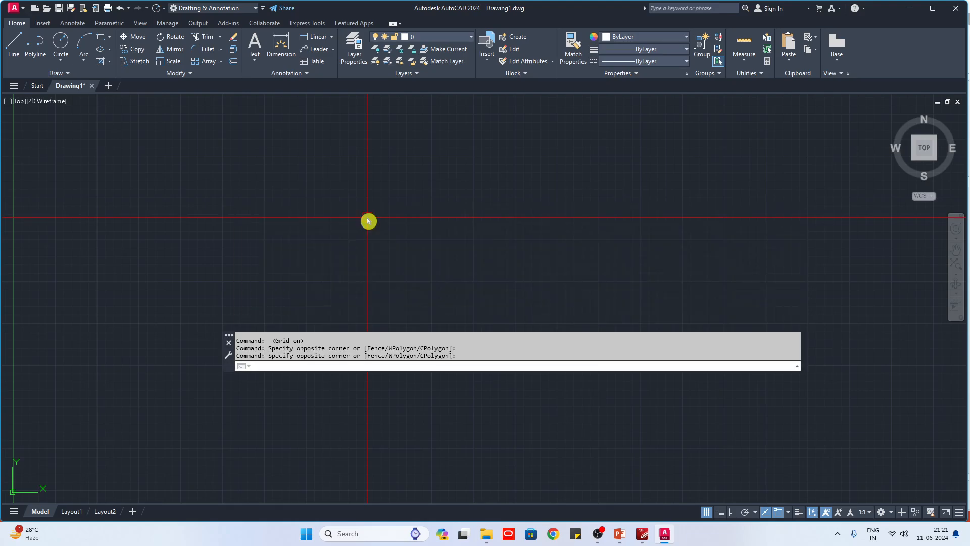
{"action": "key", "text": "F2"}
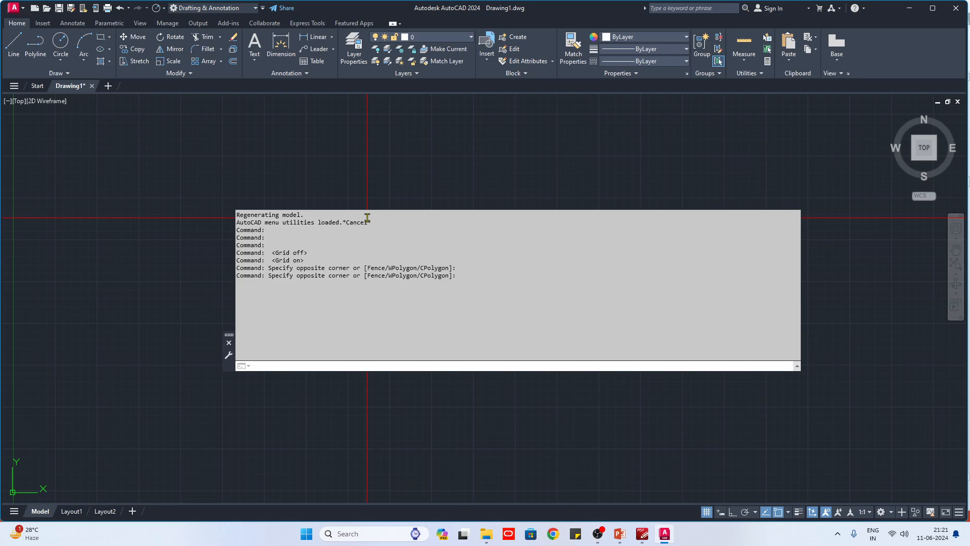
{"action": "left_click", "coordinate": [368, 219]}
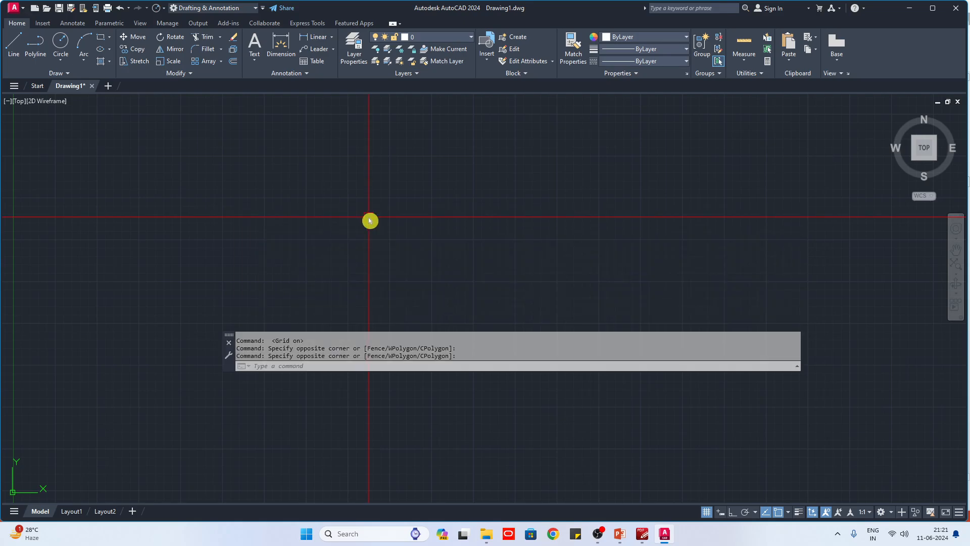
{"action": "key", "text": "F2"}
{"action": "key", "text": "F2"}
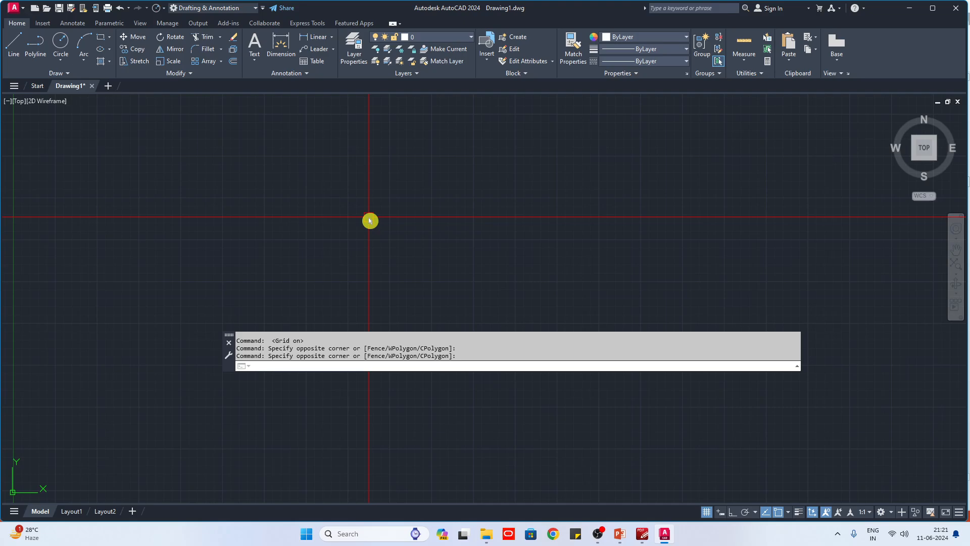
{"action": "key", "text": "F2"}
{"action": "key", "text": "F2"}
{"action": "key", "text": "F2"}
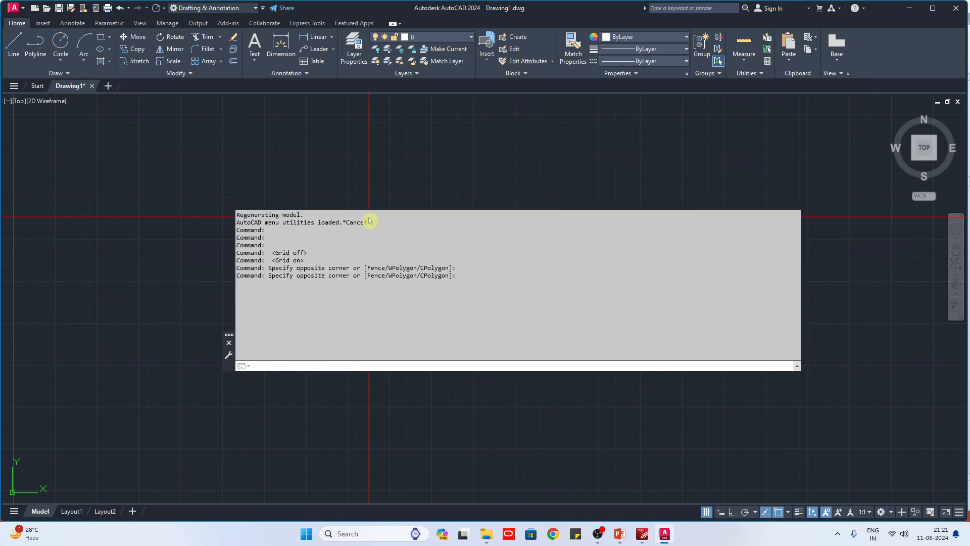
{"action": "key", "text": "F2"}
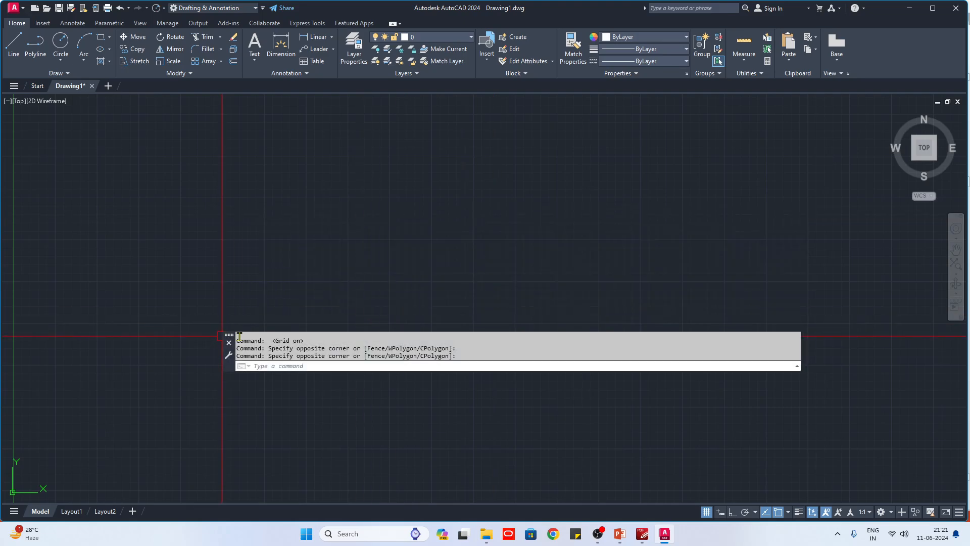
{"action": "left_click_drag", "start_coordinate": [229, 338], "coordinate": [242, 149]}
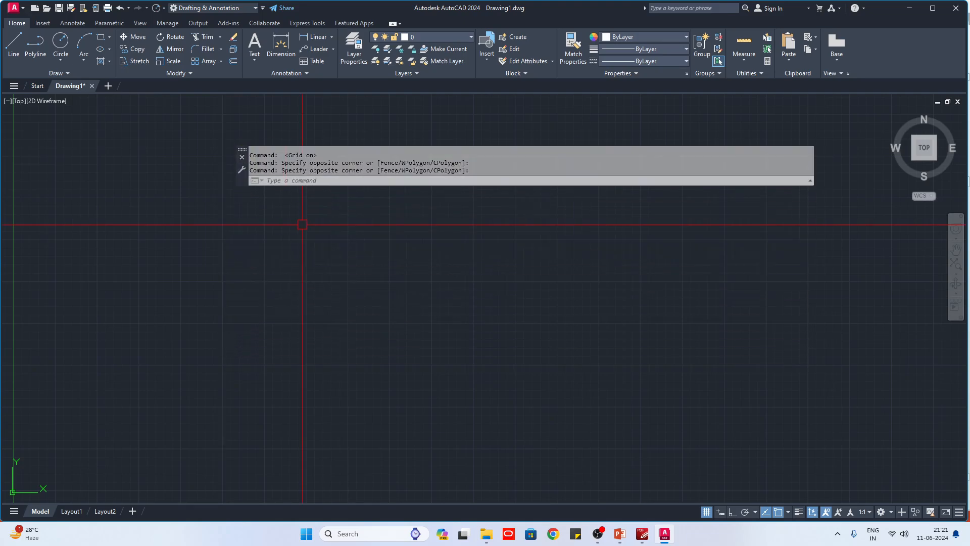
Switch to PowerPoint and add the indented line "To expand / close command history" under the F2 entry, correcting the spelling of "history".
{"action": "left_click", "coordinate": [642, 534]}
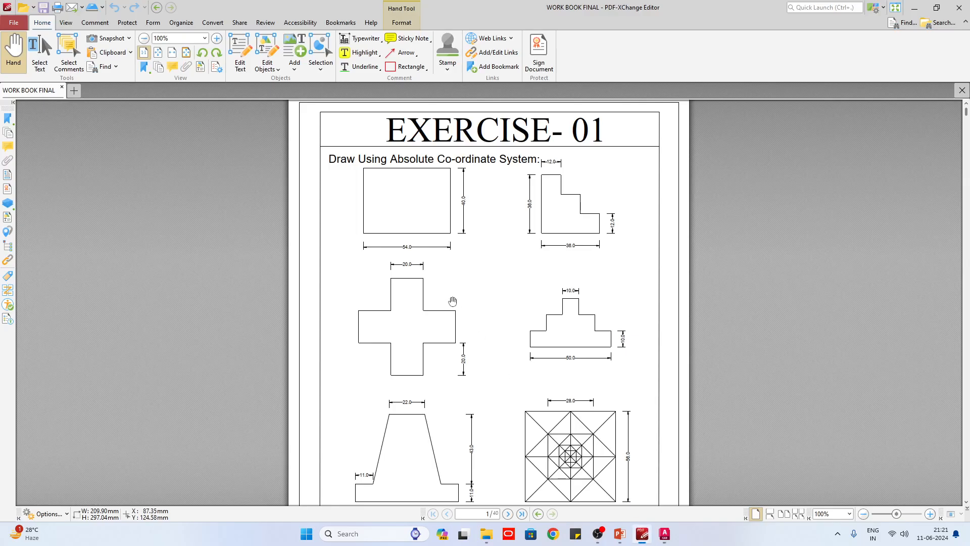
{"action": "left_click", "coordinate": [620, 533]}
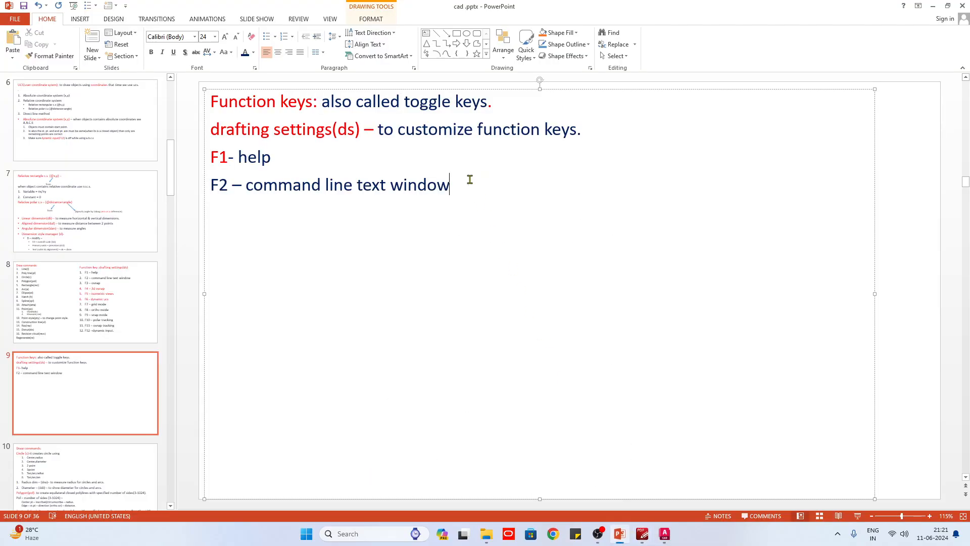
{"action": "key", "text": "Return"}
{"action": "type", "text": "To expan"}
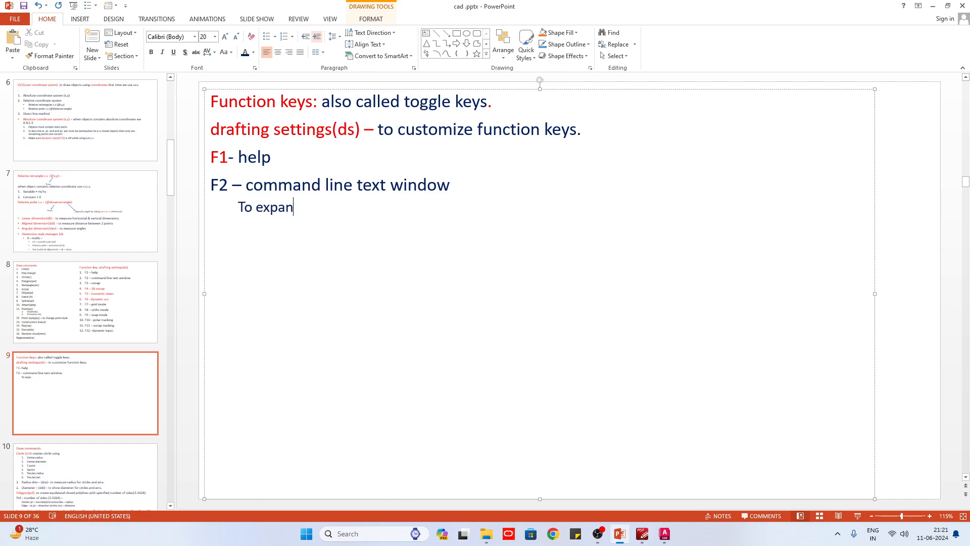
{"action": "type", "text": "d / close command h"}
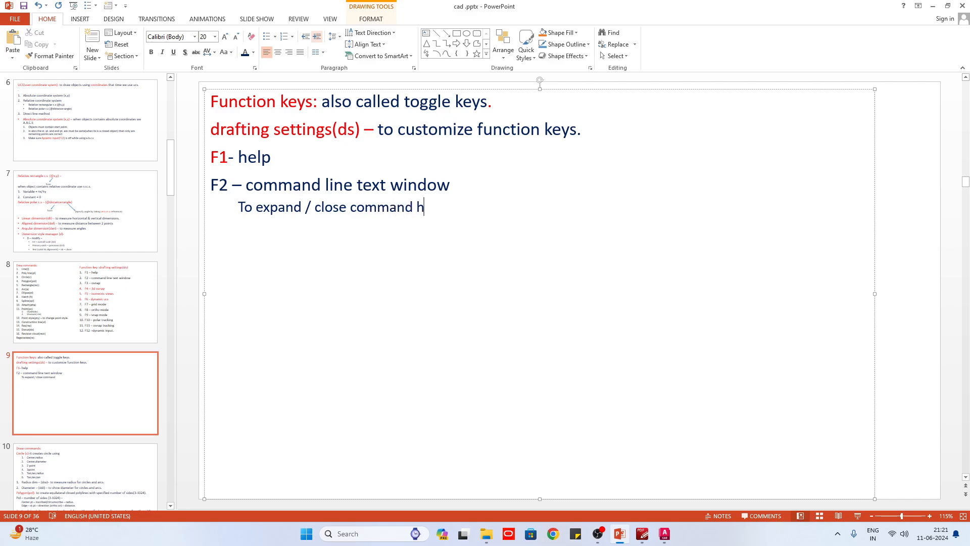
{"action": "type", "text": "isatruy"}
{"action": "right_click", "coordinate": [434, 211]}
{"action": "left_click", "coordinate": [372, 207]}
{"action": "right_click", "coordinate": [427, 209]}
{"action": "left_click", "coordinate": [441, 216]}
Add a bullet to the command history line and start a new unindented line without a bullet below it.
{"action": "left_click", "coordinate": [234, 208]}
{"action": "left_click", "coordinate": [266, 36]}
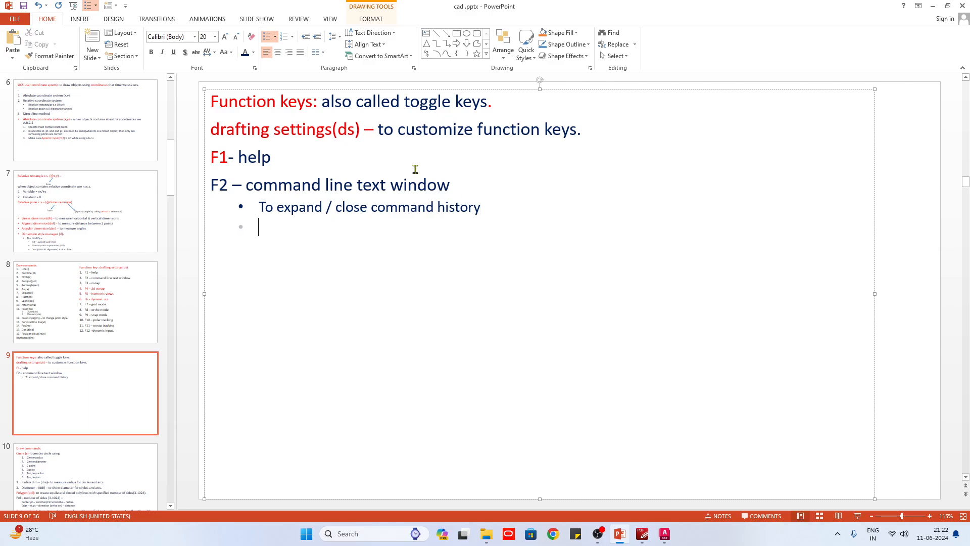
{"action": "left_click", "coordinate": [304, 38]}
{"action": "key", "text": "BackSpace"}
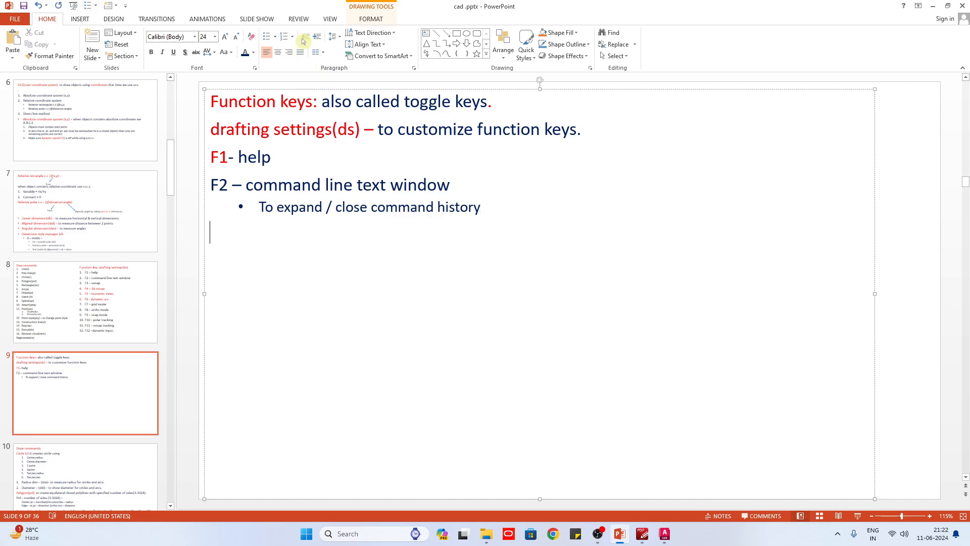
Add the line "F3 - osnap" below the F2 notes on the slide, and switch to AutoCAD.
{"action": "type", "text": "F3 - osnap"}
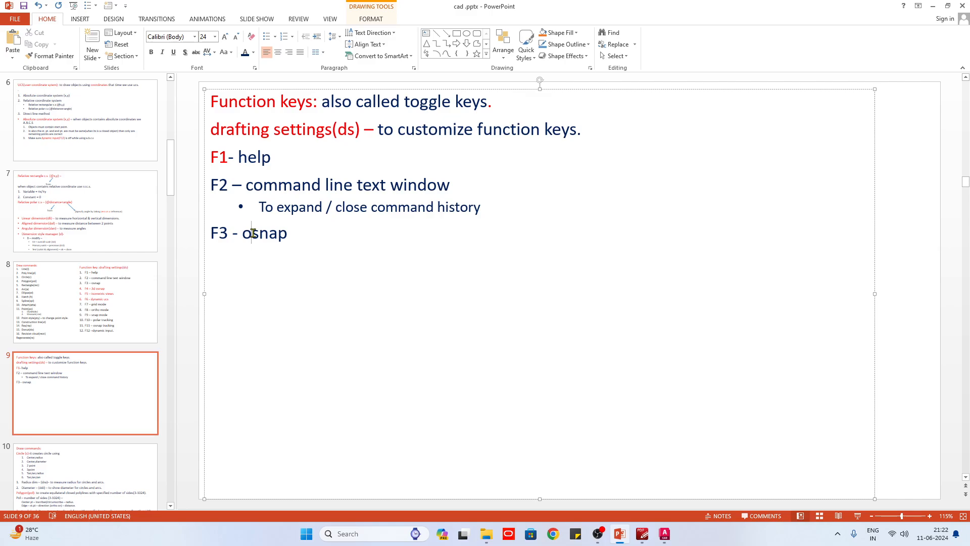
{"action": "left_click", "coordinate": [641, 533]}
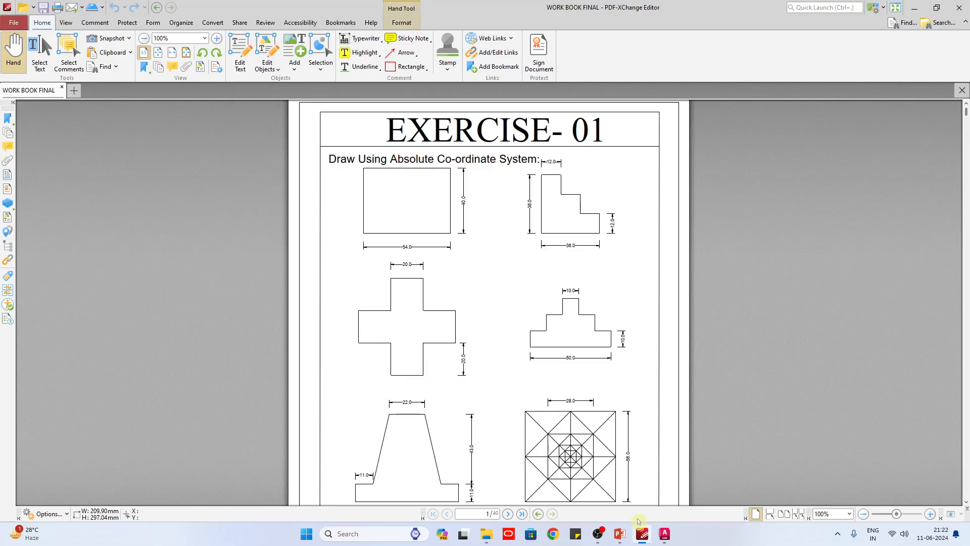
{"action": "left_click", "coordinate": [664, 534]}
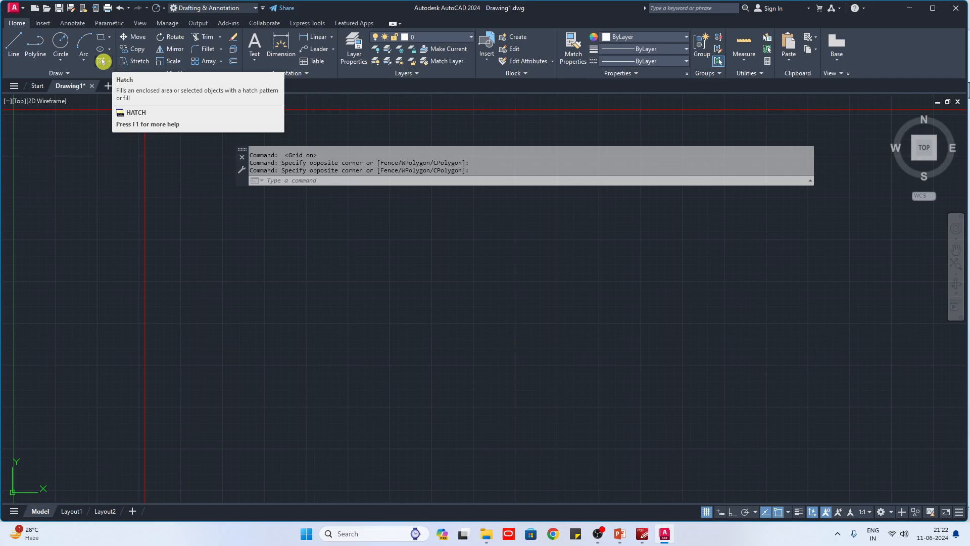
Draw a single diagonal line rising to the right, and select it briefly to view its grip points.
{"action": "left_click", "coordinate": [13, 51]}
{"action": "left_click", "coordinate": [274, 361]}
{"action": "left_click", "coordinate": [405, 268]}
{"action": "key", "text": "Escape"}
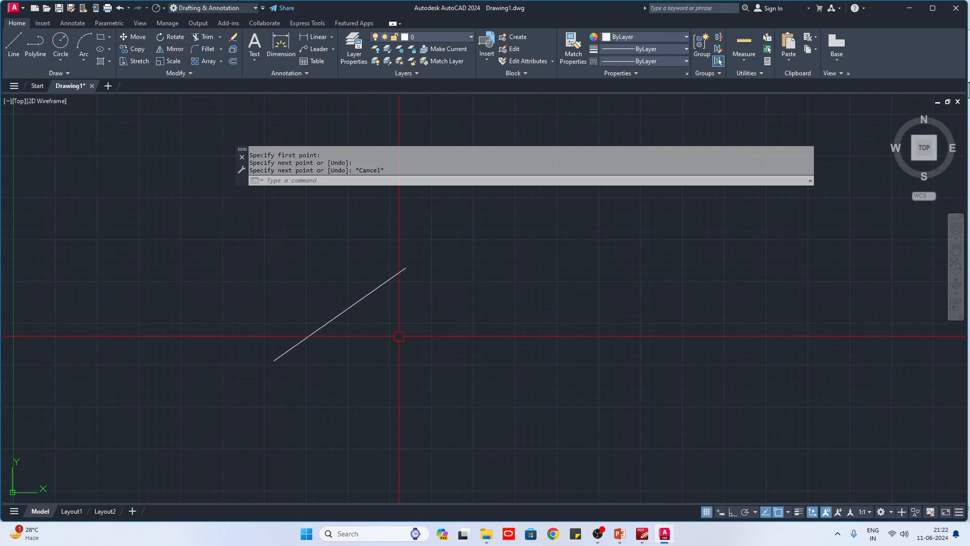
{"action": "left_click", "coordinate": [400, 335]}
{"action": "left_click", "coordinate": [334, 270]}
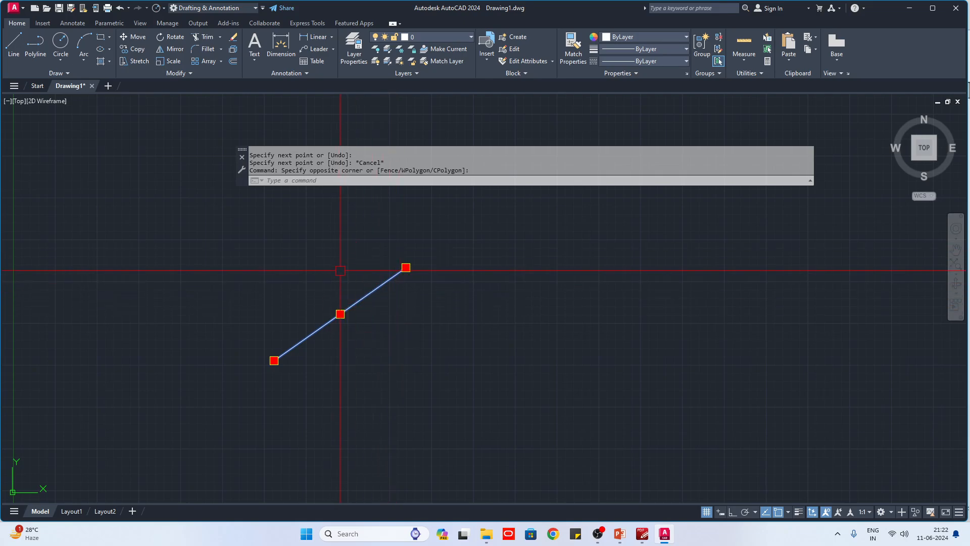
{"action": "key", "text": "Escape"}
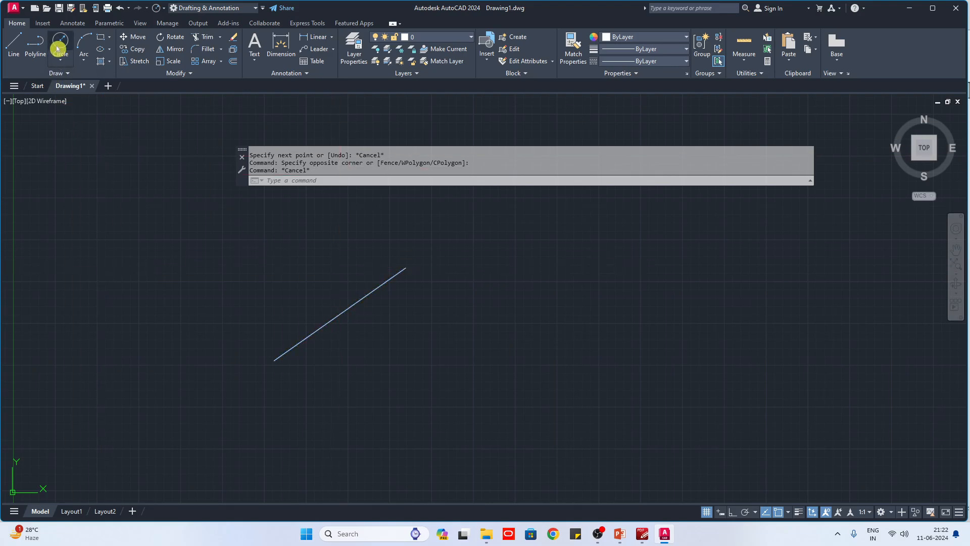
Draw a circle to the right of the diagonal line, and select it briefly to view its center and quadrant grips.
{"action": "left_click", "coordinate": [61, 43]}
{"action": "left_click", "coordinate": [547, 330]}
{"action": "left_click", "coordinate": [557, 378]}
{"action": "left_click", "coordinate": [558, 379]}
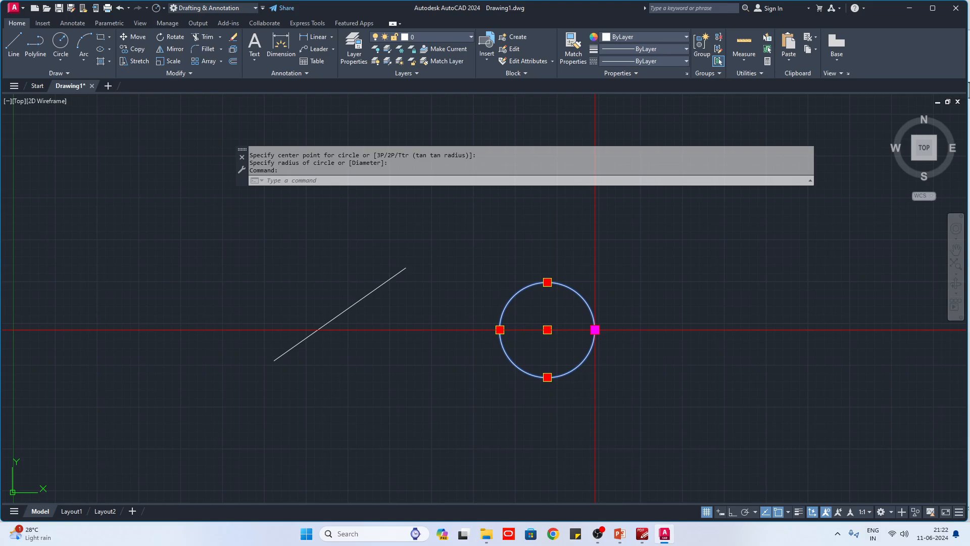
{"action": "scroll", "coordinate": [437, 336], "scroll_direction": "up", "scroll_amount": 2}
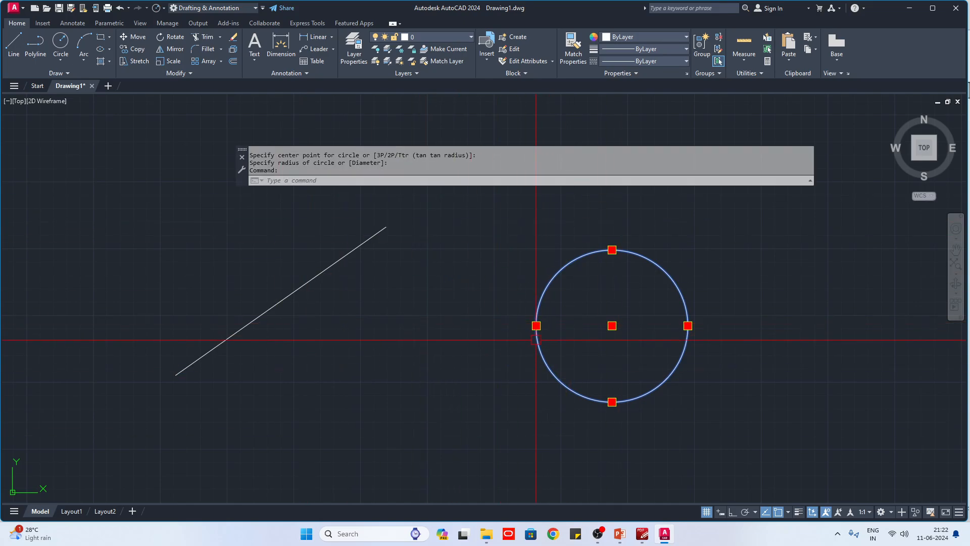
{"action": "key", "text": "Escape"}
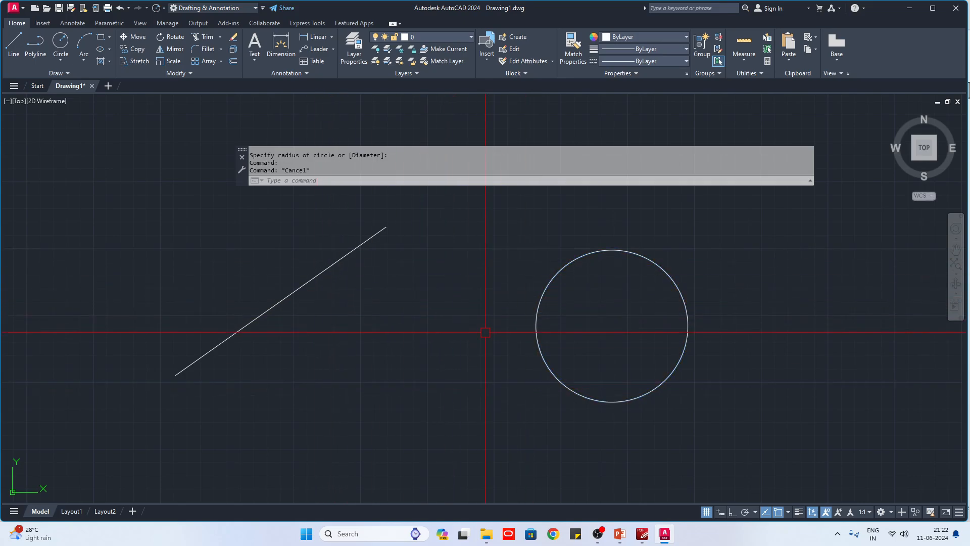
Erase the circle and the diagonal line.
{"action": "left_click", "coordinate": [586, 332]}
{"action": "left_click", "coordinate": [445, 265]}
{"action": "left_click", "coordinate": [401, 287]}
{"action": "left_click", "coordinate": [345, 249]}
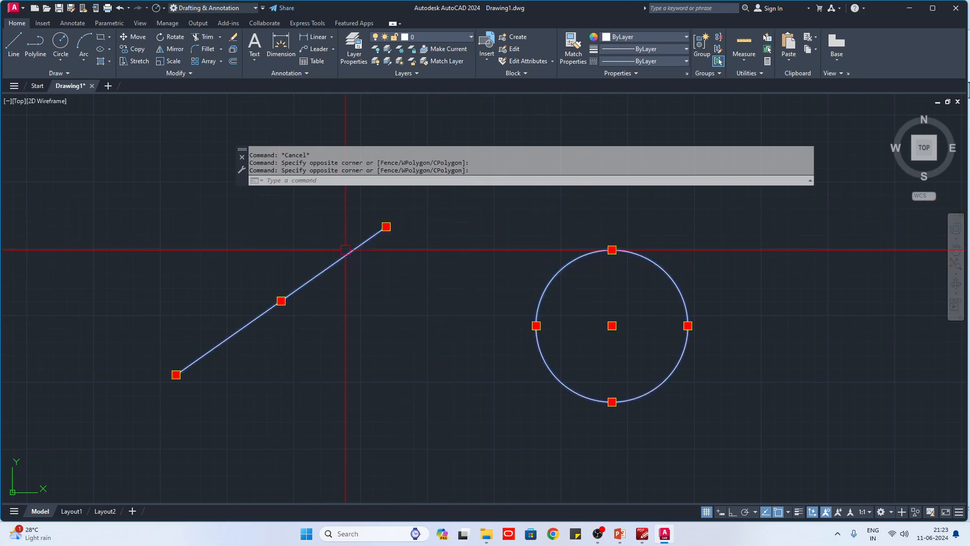
{"action": "type", "text": "e"}
{"action": "key", "text": "Return"}
Draw a horizontal line 10 units long to the right with ortho mode on.
{"action": "type", "text": "l"}
{"action": "key", "text": "Return"}
{"action": "type", "text": "10"}
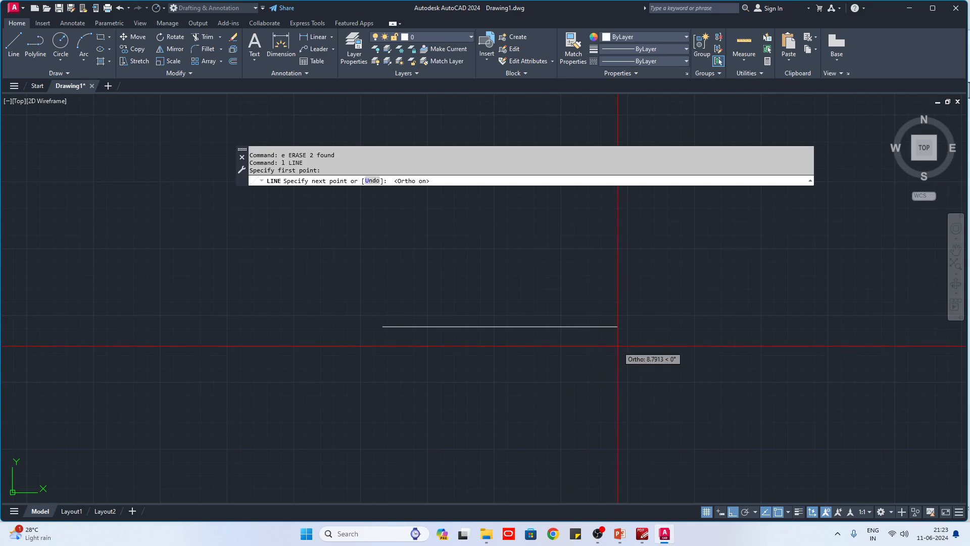
{"action": "key", "text": "Return"}
{"action": "key", "text": "Escape"}
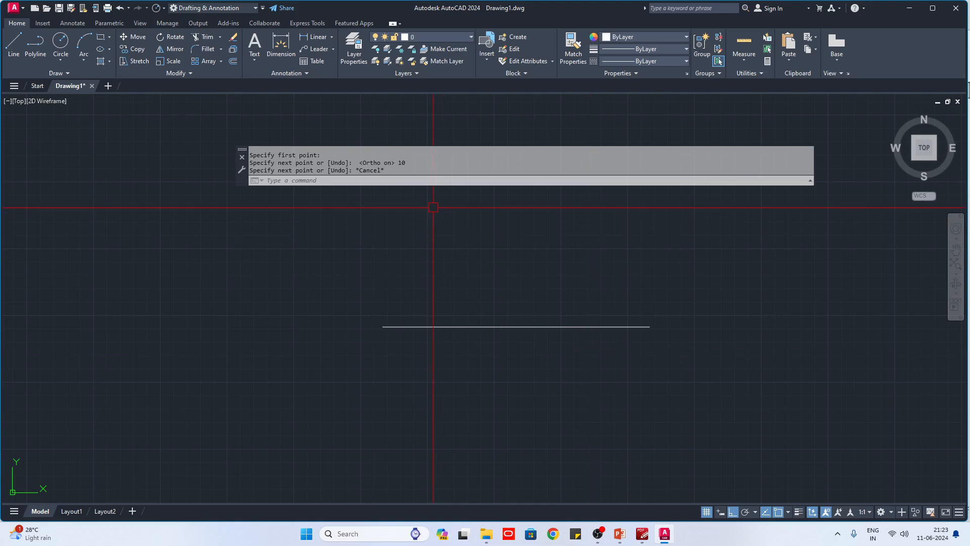
Add a linear dimension between the line's two endpoints, placing it below the line.
{"action": "scroll", "coordinate": [558, 378], "scroll_direction": "up", "scroll_amount": 2}
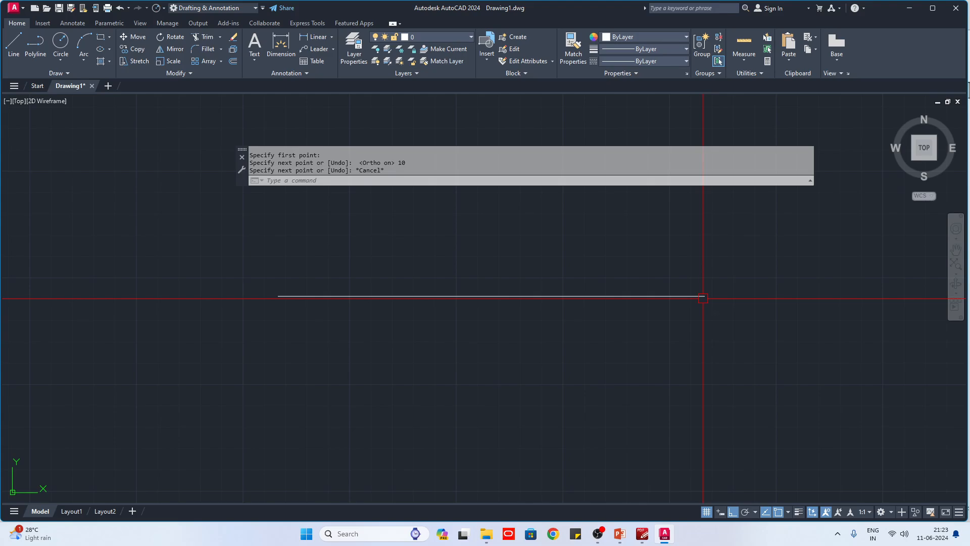
{"action": "left_click", "coordinate": [333, 38]}
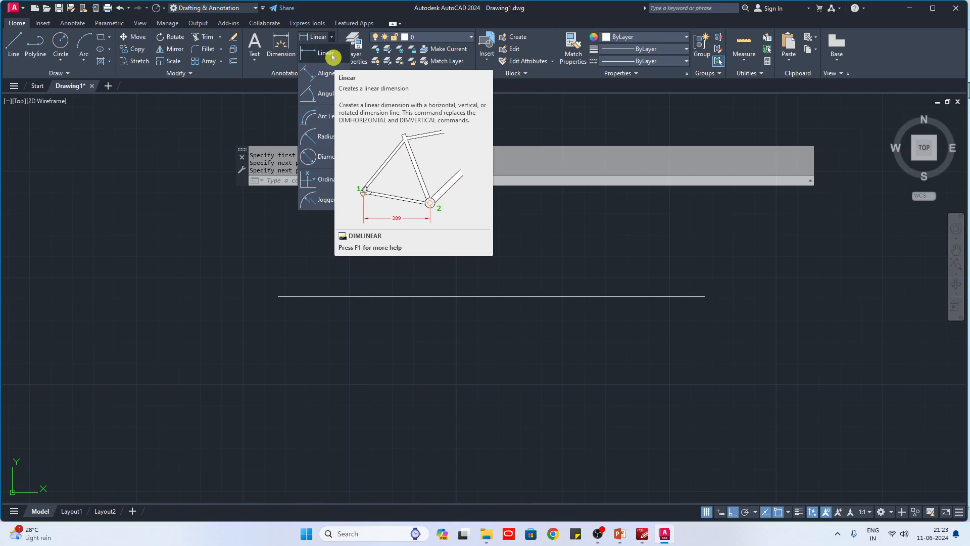
{"action": "left_click", "coordinate": [332, 57]}
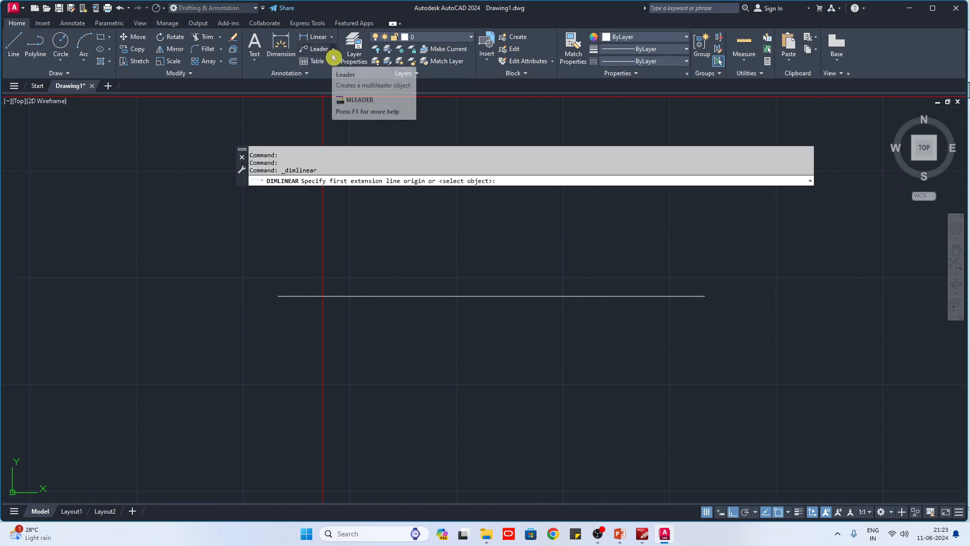
{"action": "left_click", "coordinate": [279, 295]}
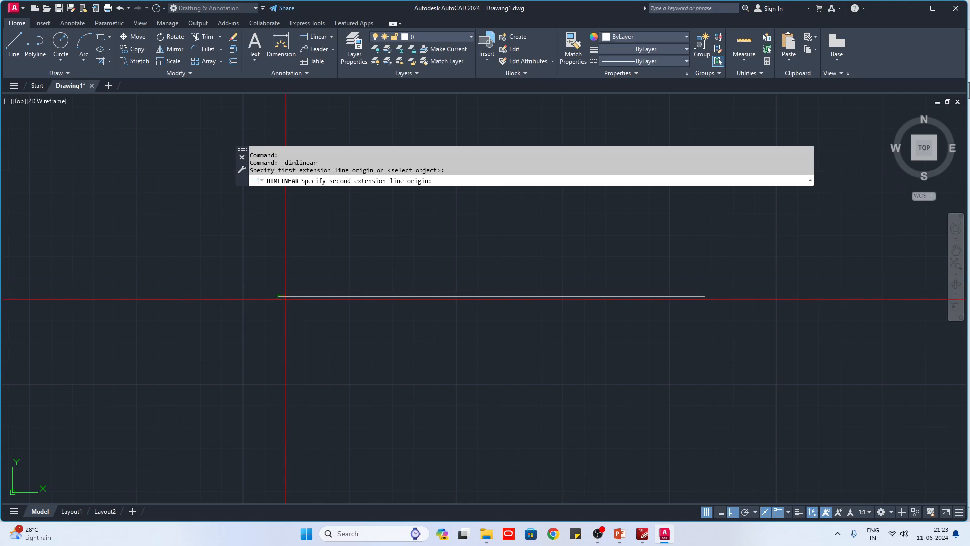
{"action": "left_click", "coordinate": [705, 295]}
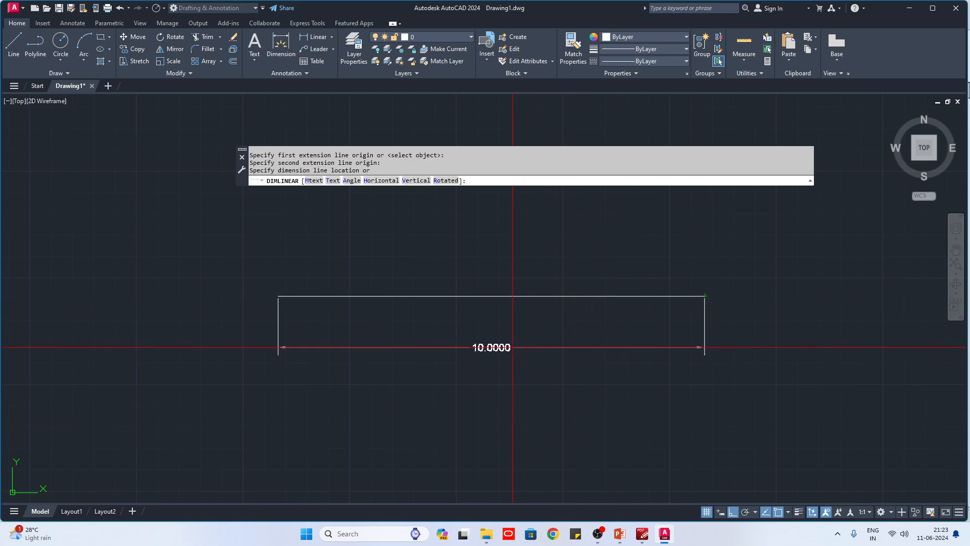
{"action": "left_click", "coordinate": [493, 344]}
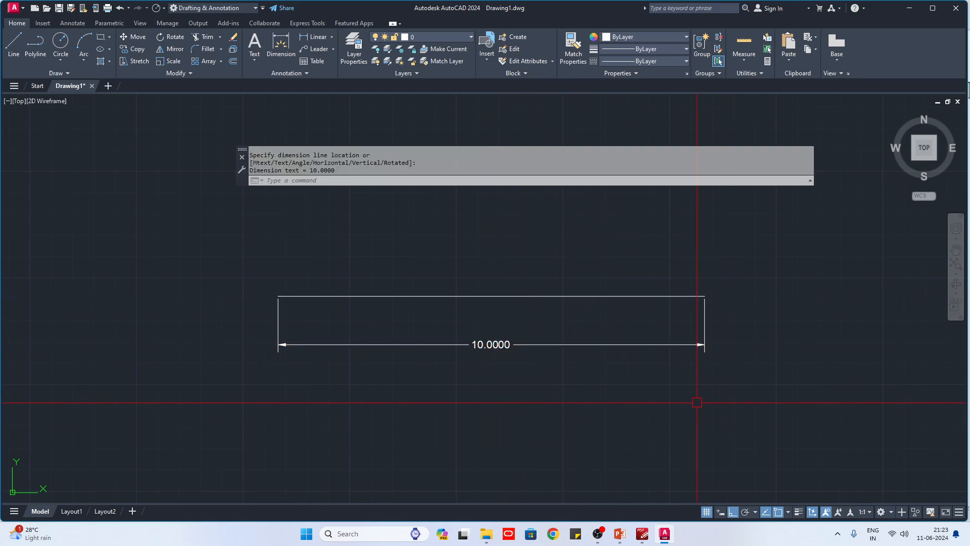
Delete the linear dimension and turn object snap off.
{"action": "left_click", "coordinate": [467, 345]}
{"action": "key", "text": "Delete"}
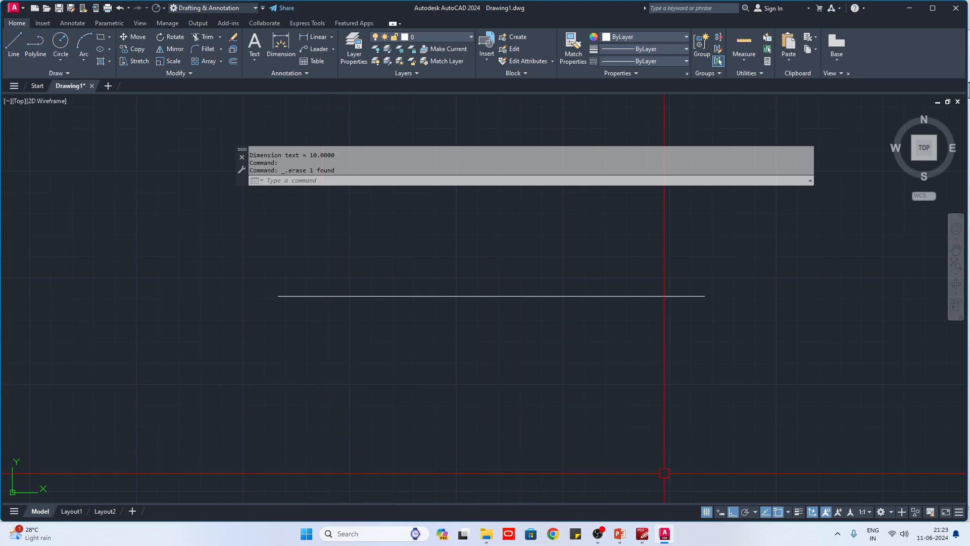
{"action": "left_click", "coordinate": [778, 511]}
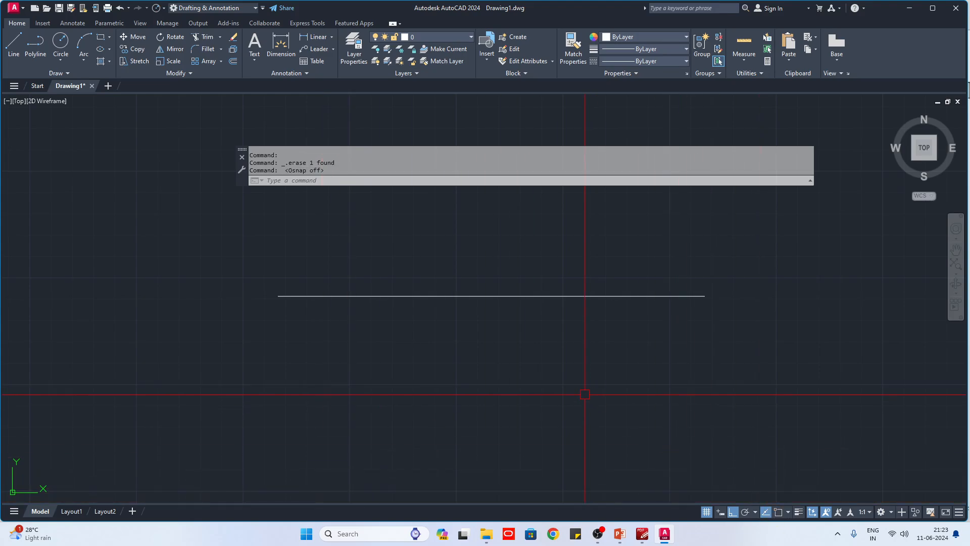
Try a linear dimension on the horizontal line by picking both endpoints by eye without object snap, and cancel its placement.
{"action": "left_click", "coordinate": [312, 37]}
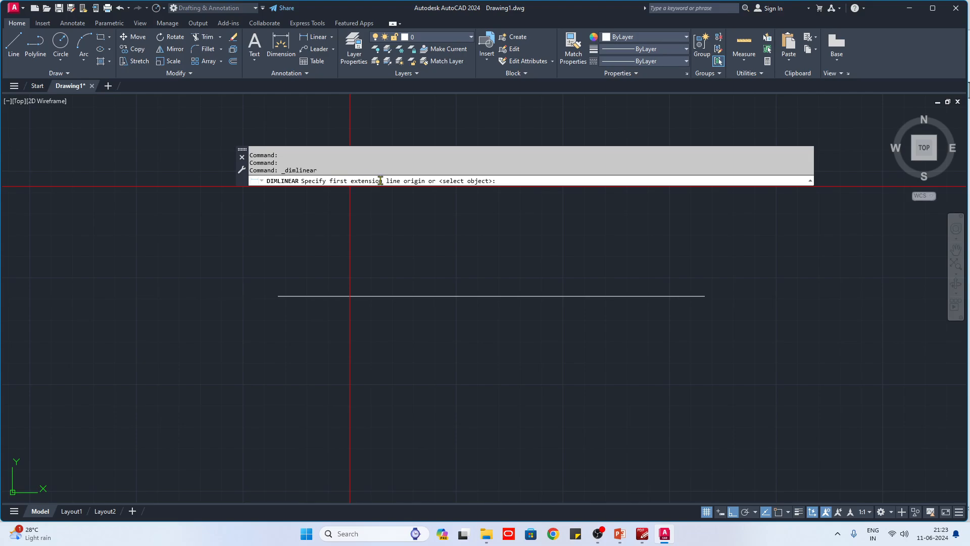
{"action": "scroll", "coordinate": [285, 302], "scroll_direction": "up", "scroll_amount": 2}
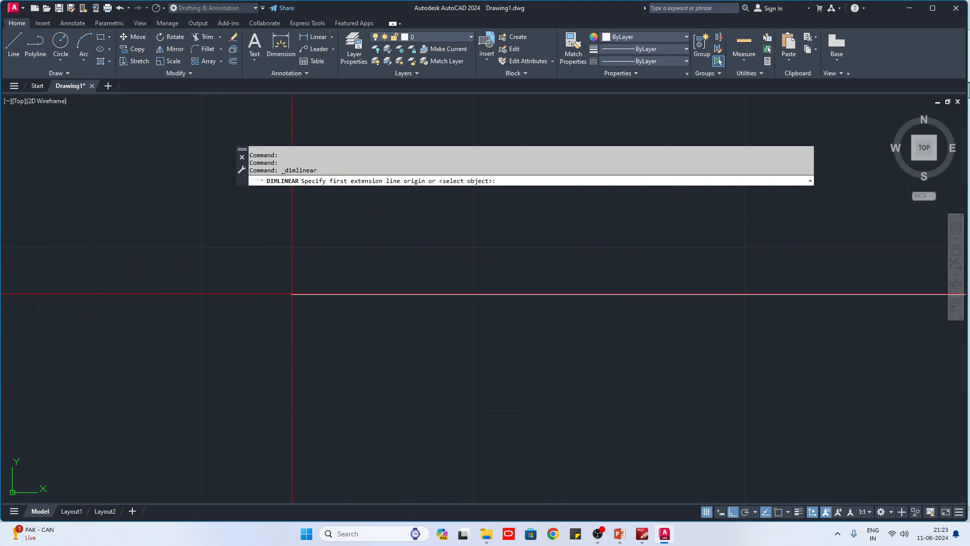
{"action": "scroll", "coordinate": [291, 294], "scroll_direction": "up", "scroll_amount": 5}
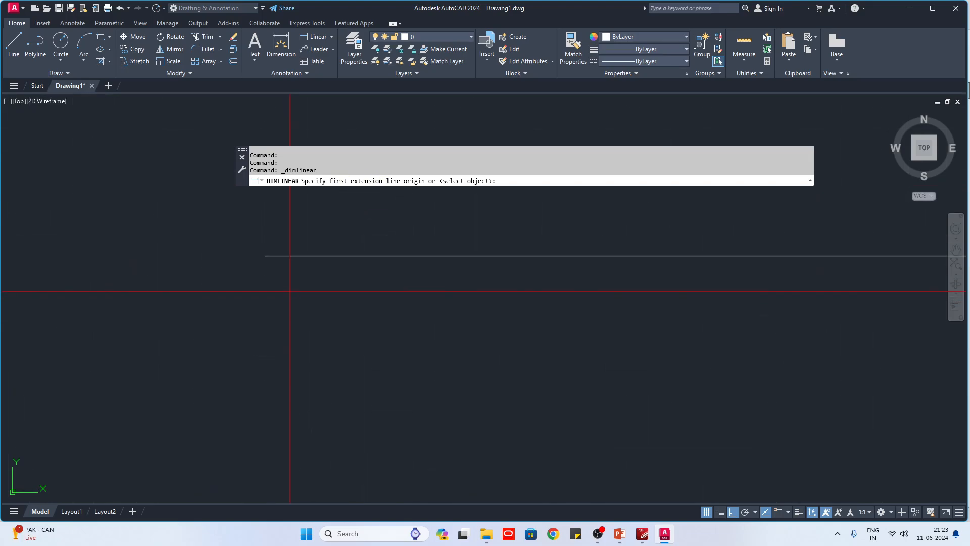
{"action": "left_click", "coordinate": [265, 256]}
{"action": "scroll", "coordinate": [174, 324], "scroll_direction": "down", "scroll_amount": 5}
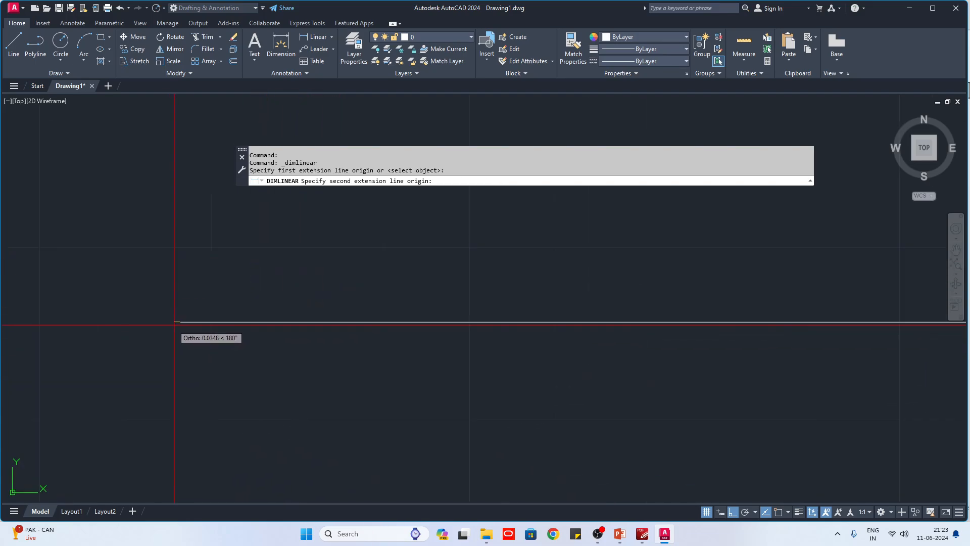
{"action": "scroll", "coordinate": [844, 326], "scroll_direction": "up", "scroll_amount": 2}
{"action": "left_click", "coordinate": [845, 328]}
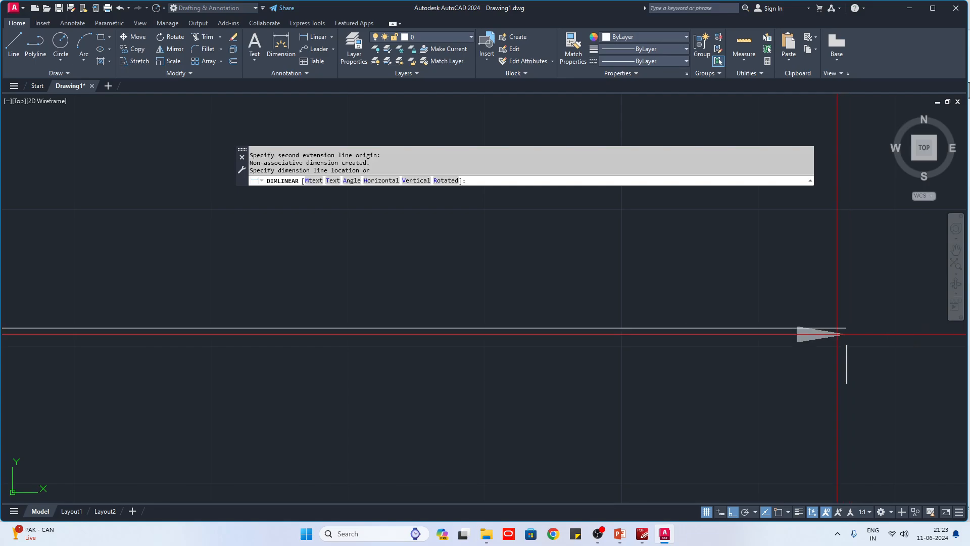
{"action": "scroll", "coordinate": [719, 351], "scroll_direction": "down", "scroll_amount": 2}
{"action": "scroll", "coordinate": [385, 372], "scroll_direction": "down", "scroll_amount": 1}
{"action": "middle_click_drag", "start_coordinate": [377, 376], "coordinate": [576, 323]}
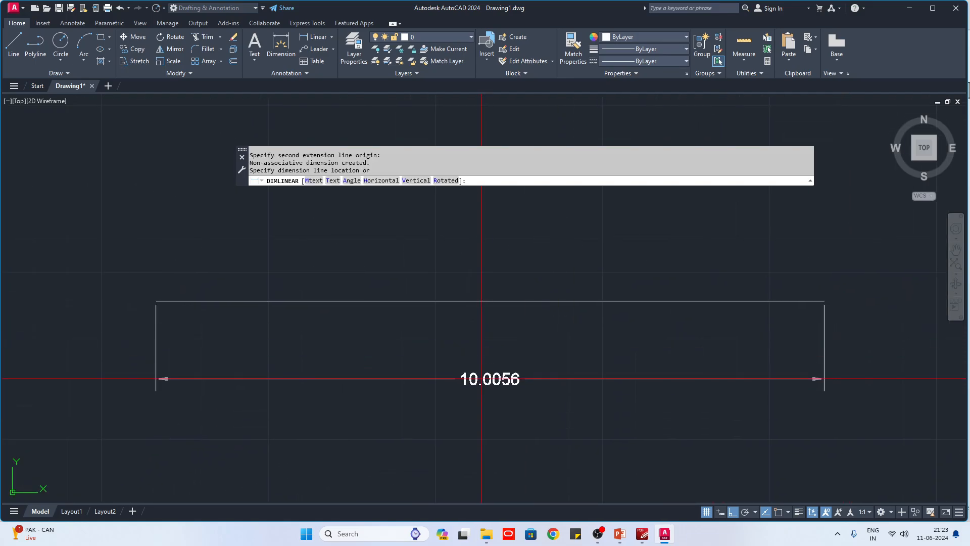
{"action": "key", "text": "Escape"}
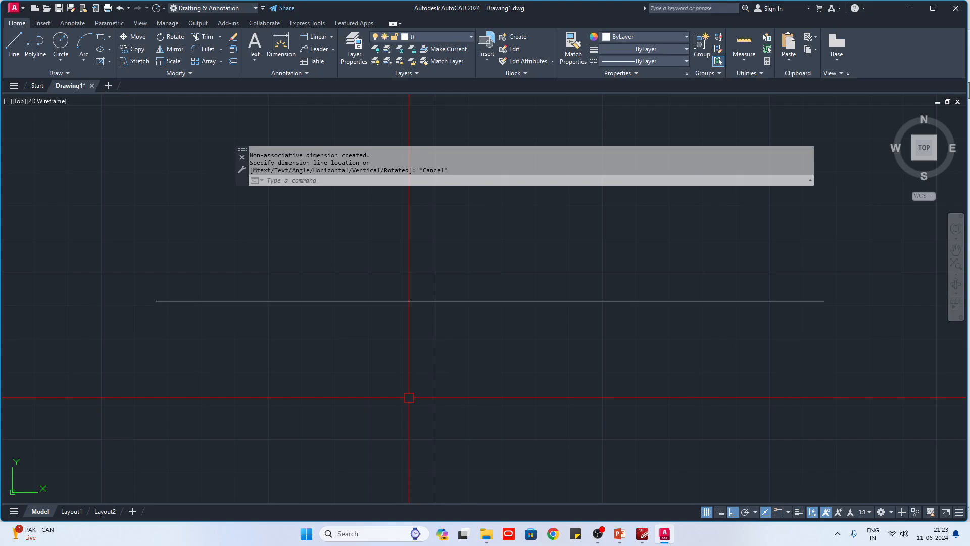
View the horizontal line's grips, and erase the line using a crossing selection.
{"action": "left_click", "coordinate": [221, 300]}
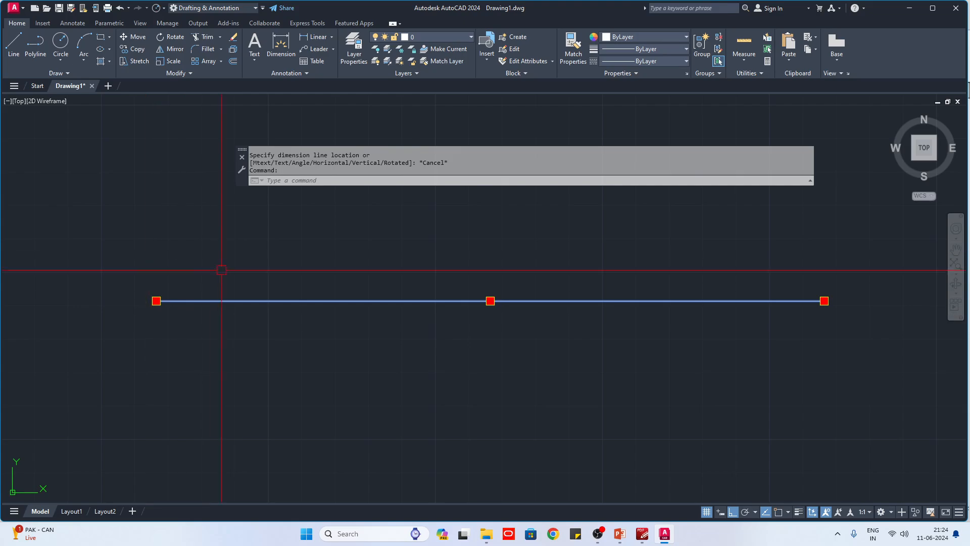
{"action": "scroll", "coordinate": [312, 320], "scroll_direction": "down", "scroll_amount": 4}
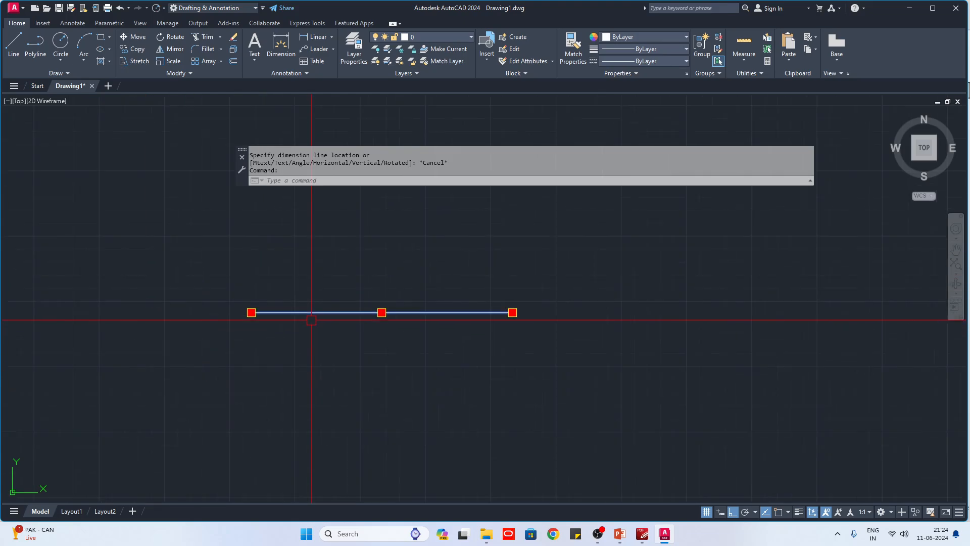
{"action": "mouse_move", "coordinate": [578, 353]}
{"action": "middle_mouse_down"}
{"action": "mouse_move", "coordinate": [547, 355]}
{"action": "mouse_move", "coordinate": [515, 392]}
{"action": "middle_mouse_up"}
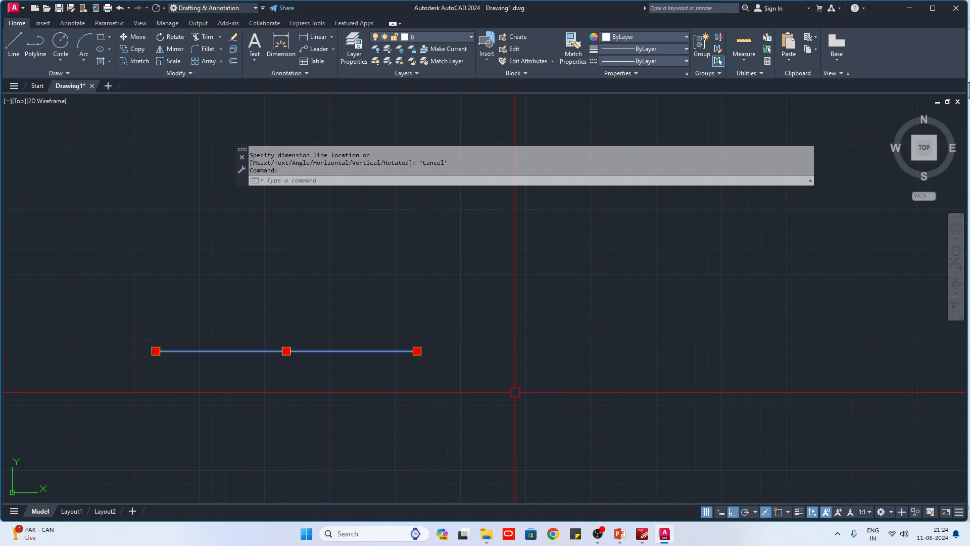
{"action": "key", "text": "Escape"}
{"action": "left_click", "coordinate": [490, 390]}
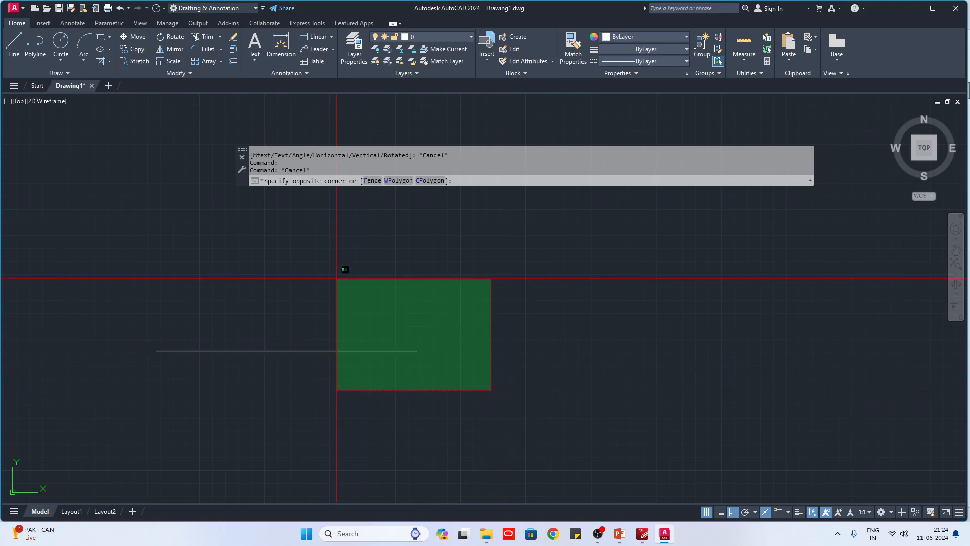
{"action": "left_click", "coordinate": [337, 277]}
{"action": "type", "text": "e"}
{"action": "key", "text": "Return"}
Draw a 10-unit horizontal line to the right and continue it with a 10-unit vertical line upward from its end.
{"action": "type", "text": "L"}
{"action": "key", "text": "Return"}
{"action": "left_click", "coordinate": [285, 352]}
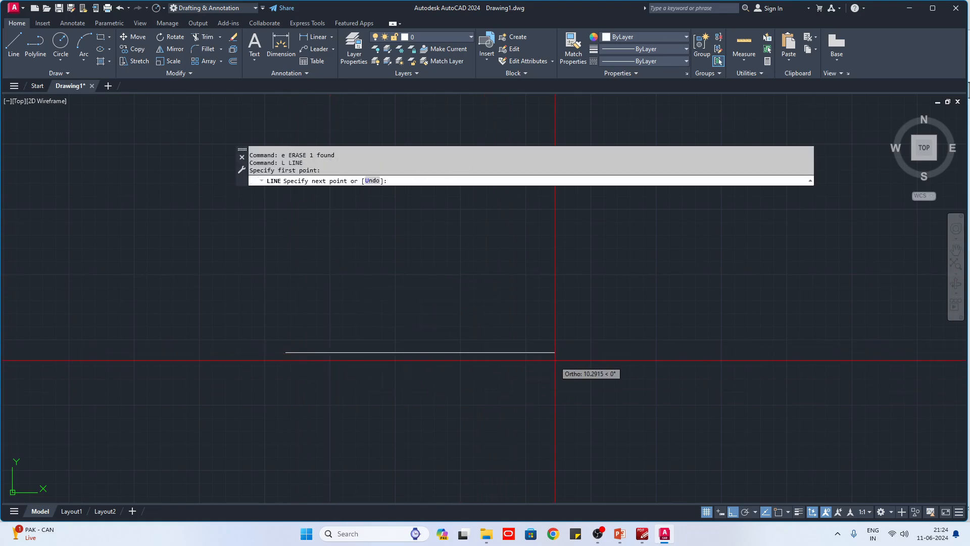
{"action": "type", "text": "10"}
{"action": "key", "text": "Return"}
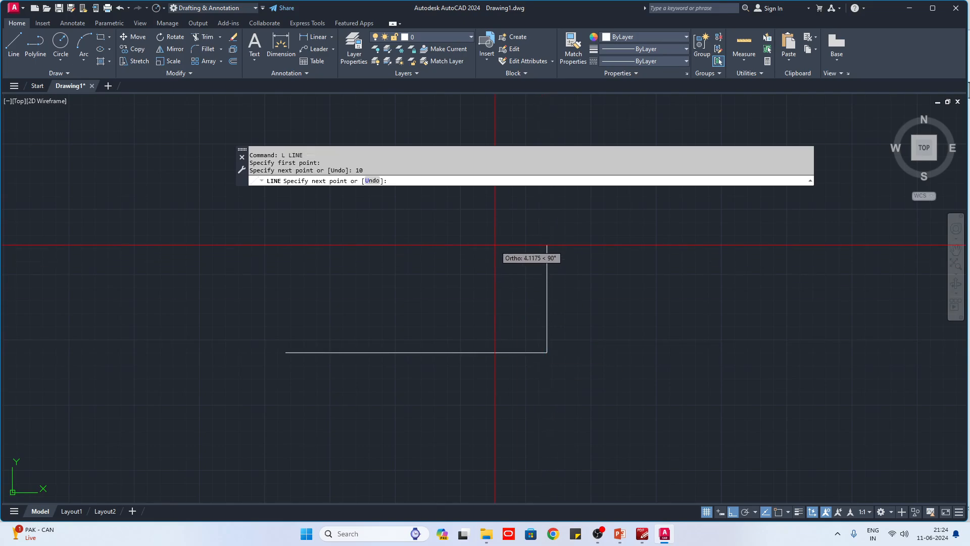
{"action": "type", "text": "10"}
{"action": "key", "text": "Return"}
{"action": "middle_click_drag", "start_coordinate": [487, 293], "coordinate": [412, 397]}
{"action": "scroll", "coordinate": [412, 389], "scroll_direction": "down", "scroll_amount": 2}
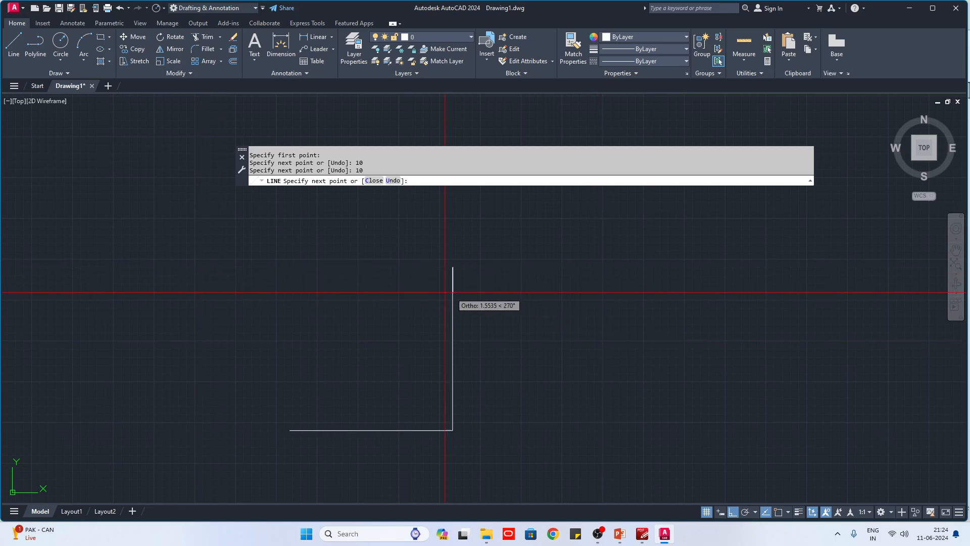
{"action": "key", "text": "Escape"}
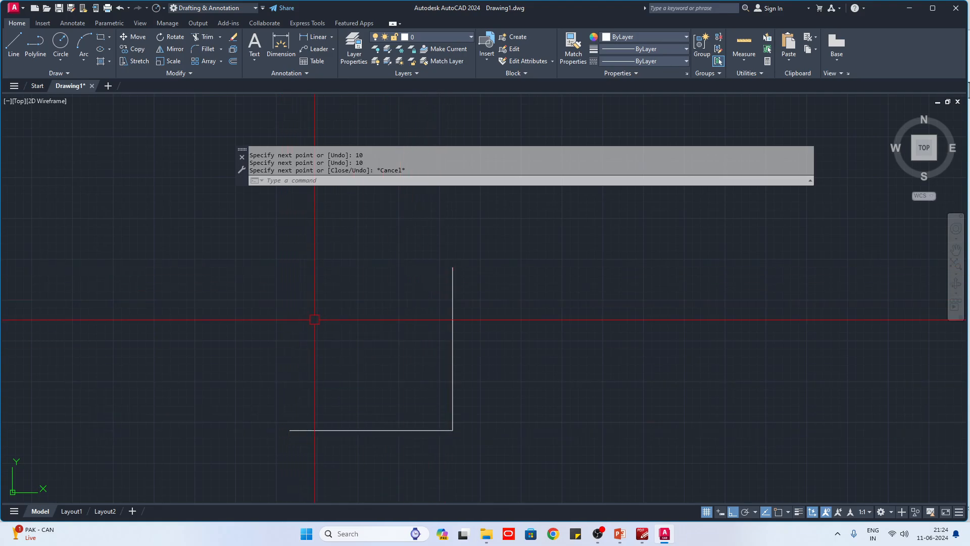
Turn object snap on and ortho off, and draw a line between the two free ends to close the right triangle.
{"action": "type", "text": "l"}
{"action": "key", "text": "Return"}
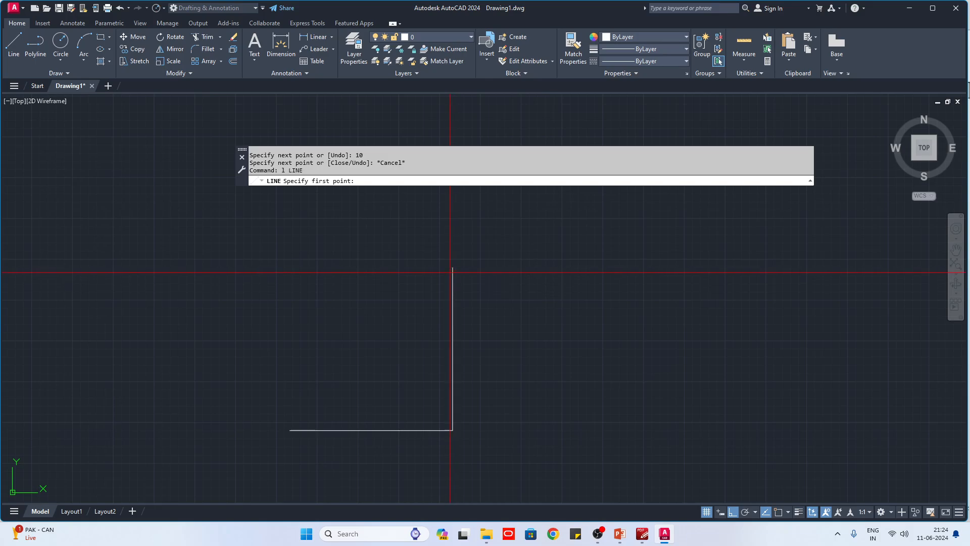
{"action": "key", "text": "F3"}
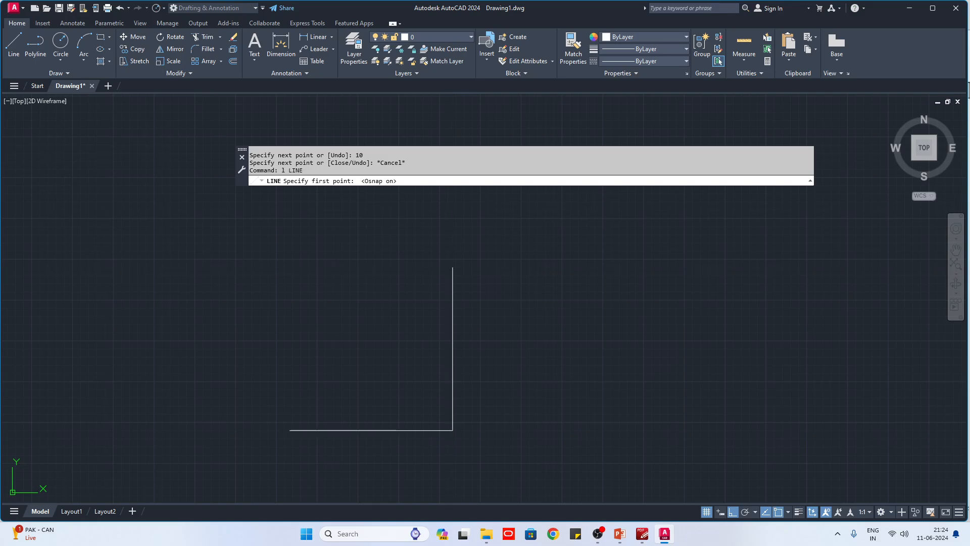
{"action": "left_click", "coordinate": [453, 267]}
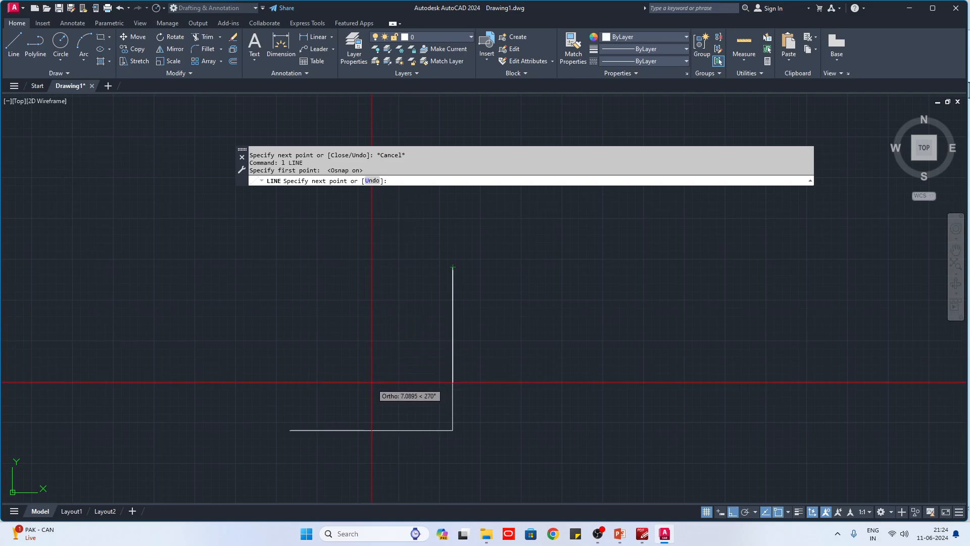
{"action": "key", "text": "F8"}
{"action": "left_click", "coordinate": [289, 430]}
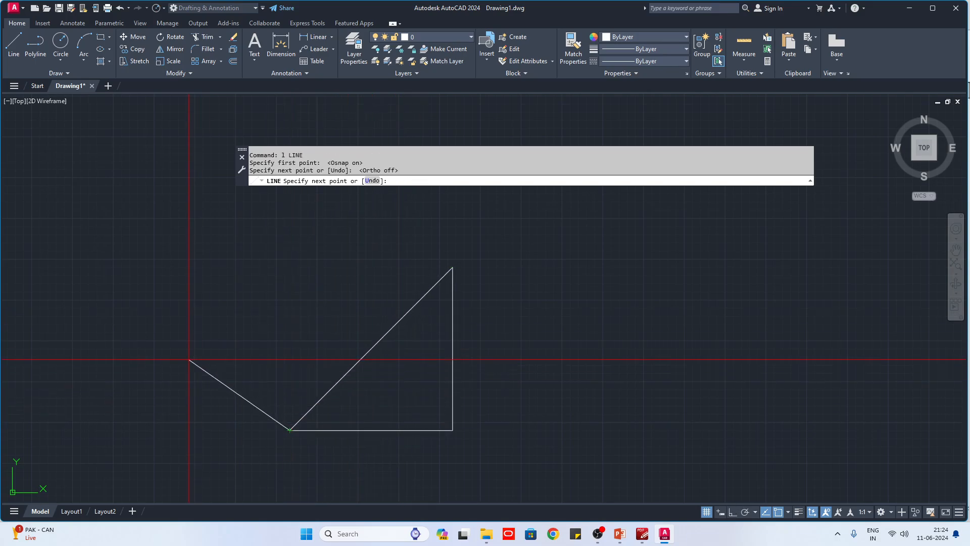
{"action": "key", "text": "Escape"}
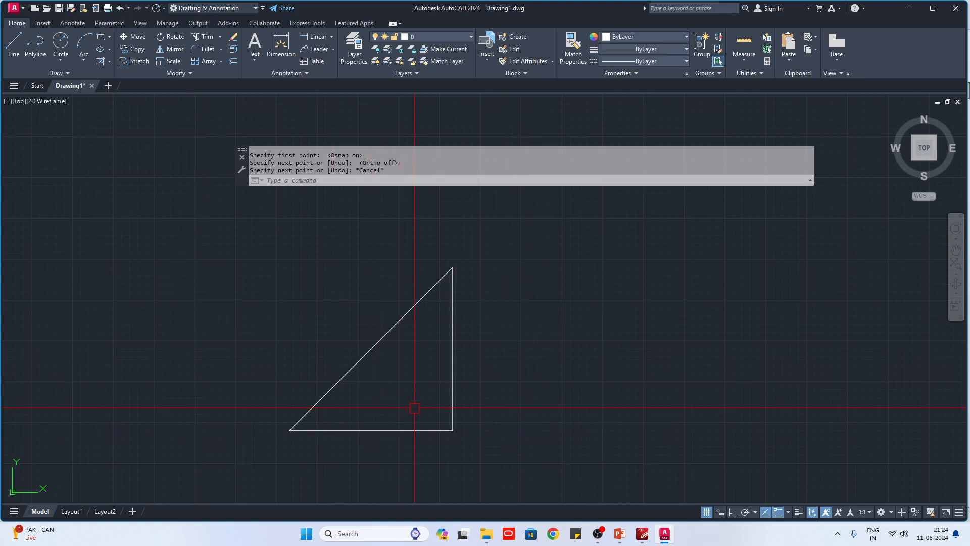
Check the grips of the hypotenuse and base, and draw a line from the right-angle corner to the hypotenuse's midpoint.
{"action": "left_click", "coordinate": [407, 313]}
{"action": "left_click", "coordinate": [403, 430]}
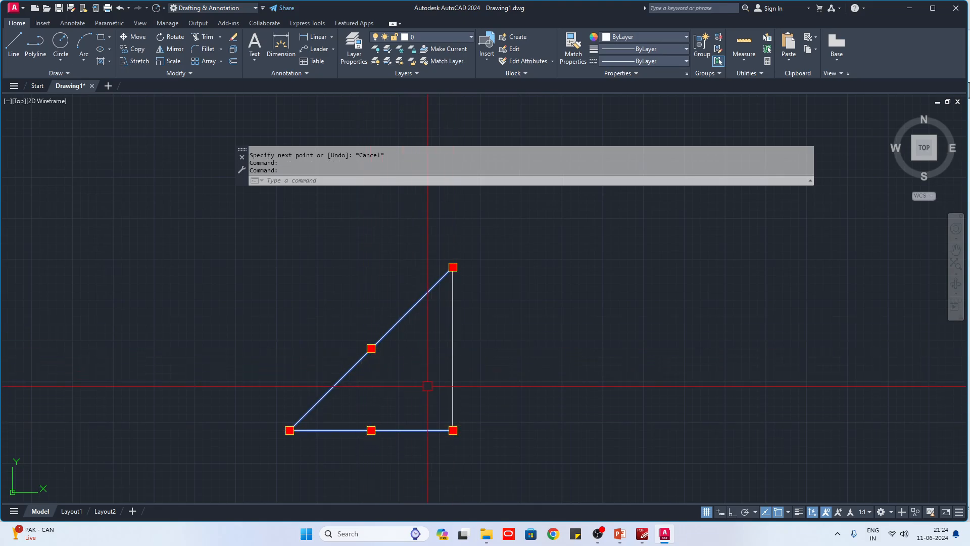
{"action": "key", "text": "Escape"}
{"action": "type", "text": "l"}
{"action": "key", "text": "Return"}
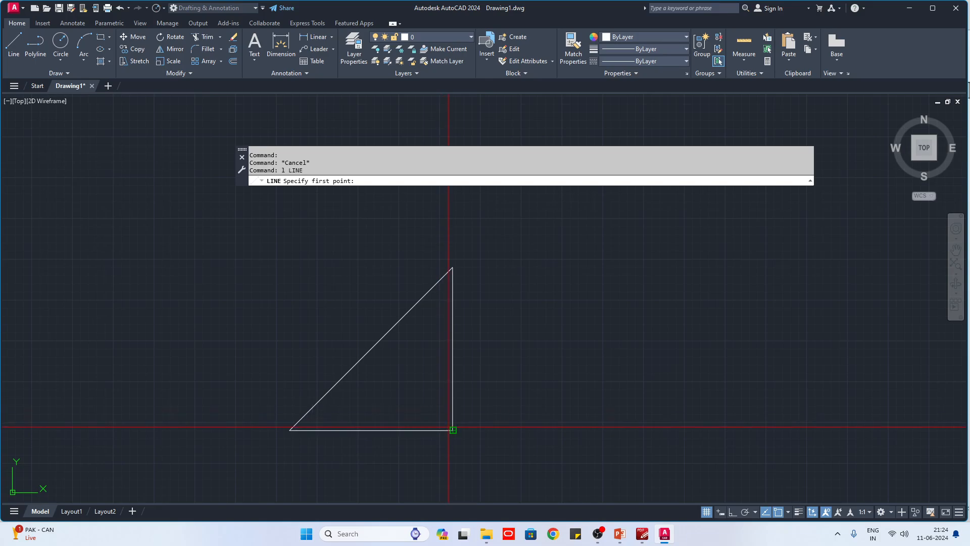
{"action": "left_click", "coordinate": [453, 430]}
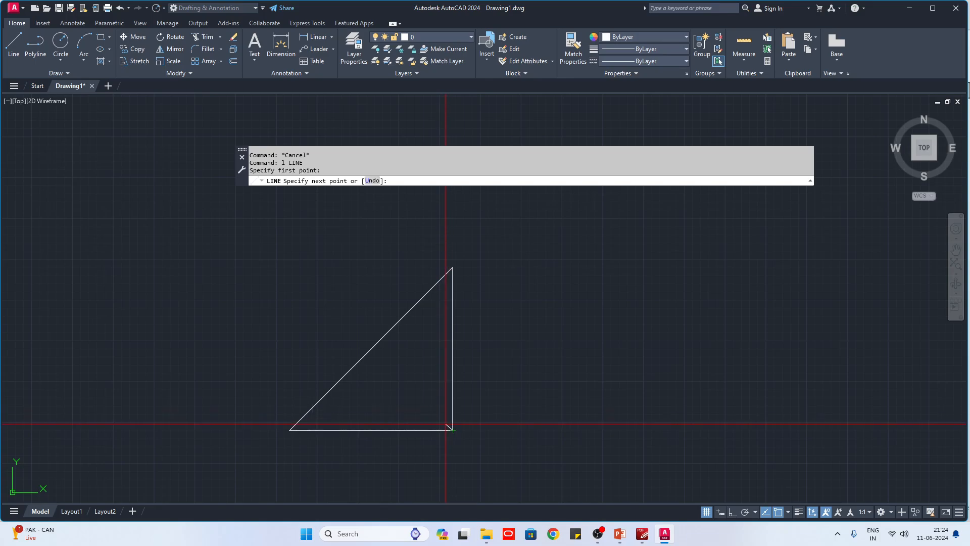
{"action": "left_click", "coordinate": [370, 348]}
{"action": "key", "text": "Escape"}
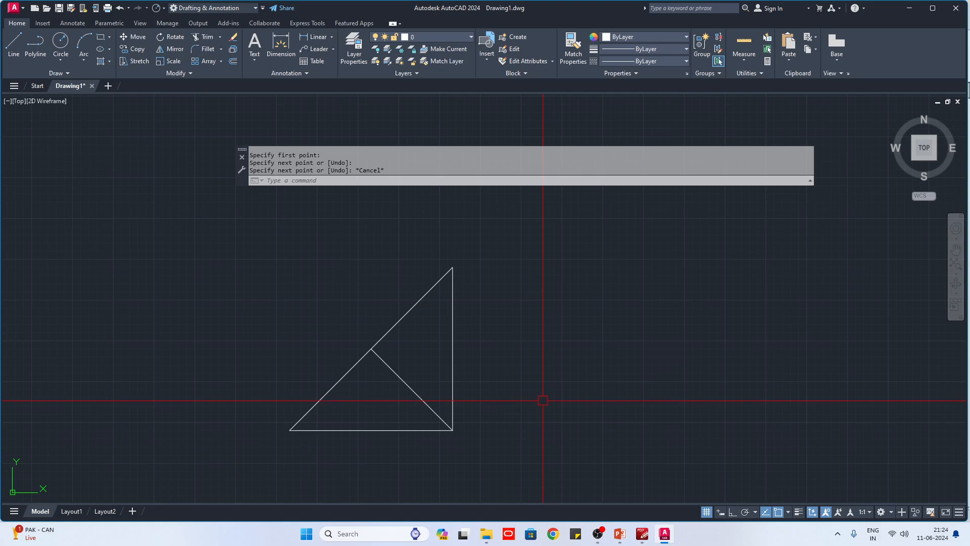
Draw connected lines from the triangle's upper vertex to the inner line's midpoint and on to the lower-left vertex.
{"action": "left_click", "coordinate": [445, 274]}
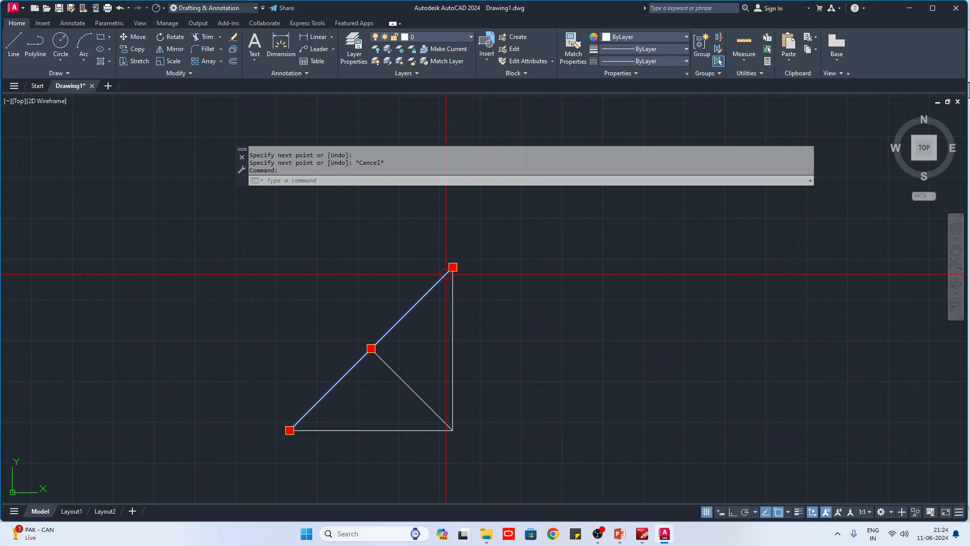
{"action": "left_click", "coordinate": [411, 389]}
{"action": "key", "text": "Escape"}
{"action": "key", "text": "space"}
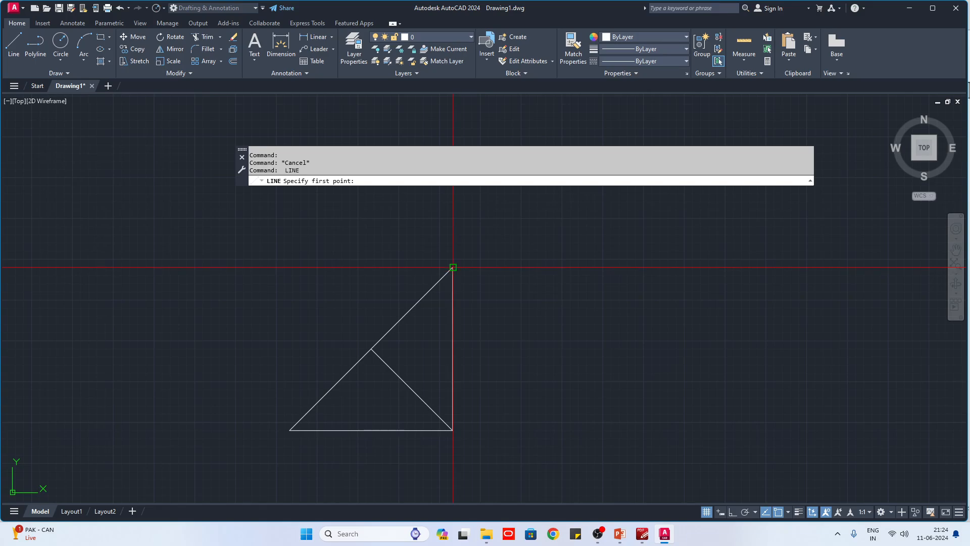
{"action": "left_click", "coordinate": [453, 267]}
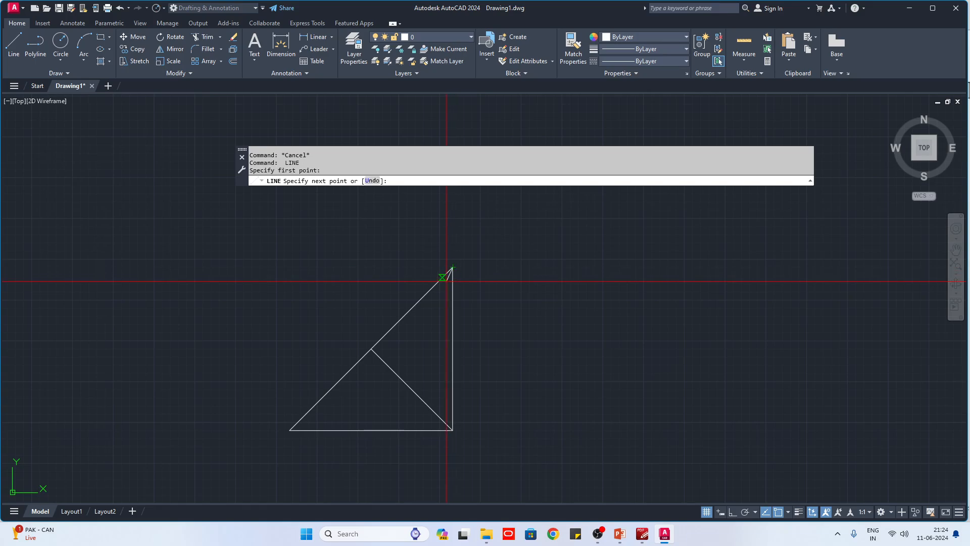
{"action": "left_click", "coordinate": [412, 389]}
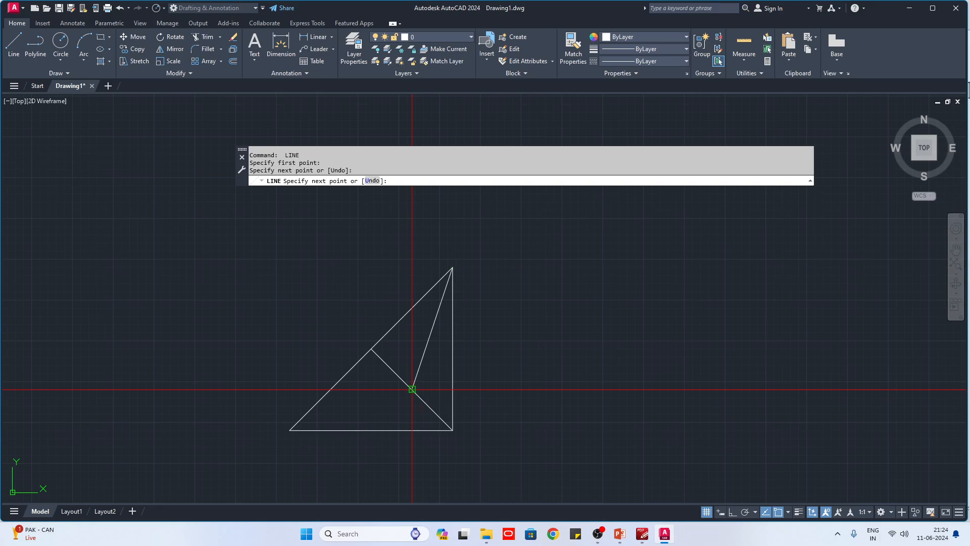
{"action": "left_click", "coordinate": [289, 430]}
{"action": "key", "text": "Escape"}
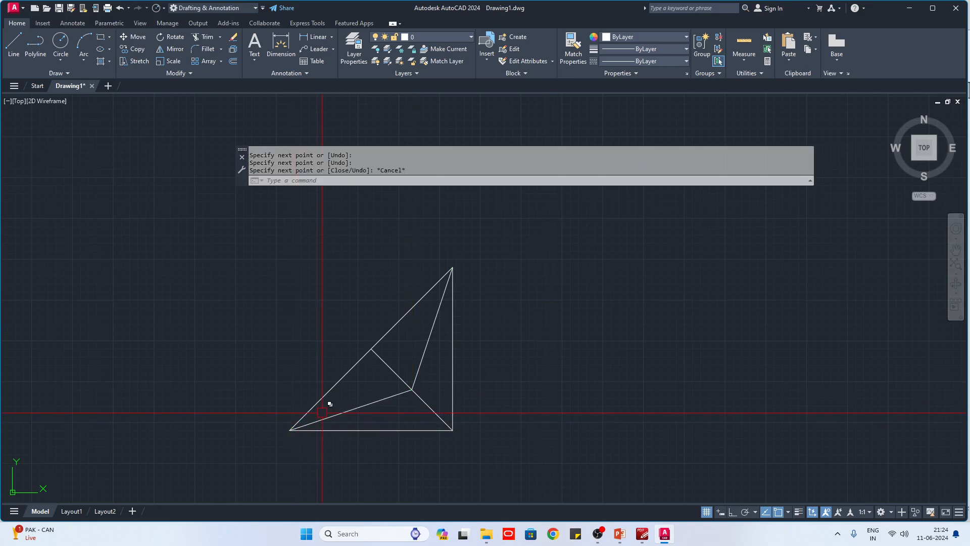
Draw a line from the hypotenuse's midpoint to the midpoint of the inner line ending at the lower-left vertex.
{"action": "key", "text": "Return"}
{"action": "left_click", "coordinate": [371, 348]}
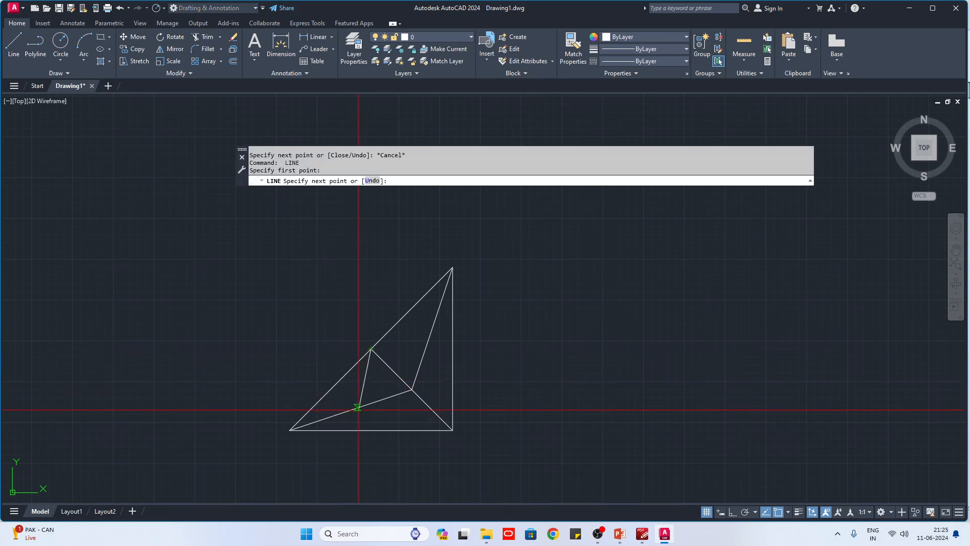
{"action": "left_click", "coordinate": [351, 410]}
{"action": "key", "text": "Escape"}
Draw connected lines from the hypotenuse's midpoint through the upper inner line's midpoint and right-angle corner to the lower-left inner line's midpoint.
{"action": "key", "text": "Return"}
{"action": "left_click", "coordinate": [371, 349]}
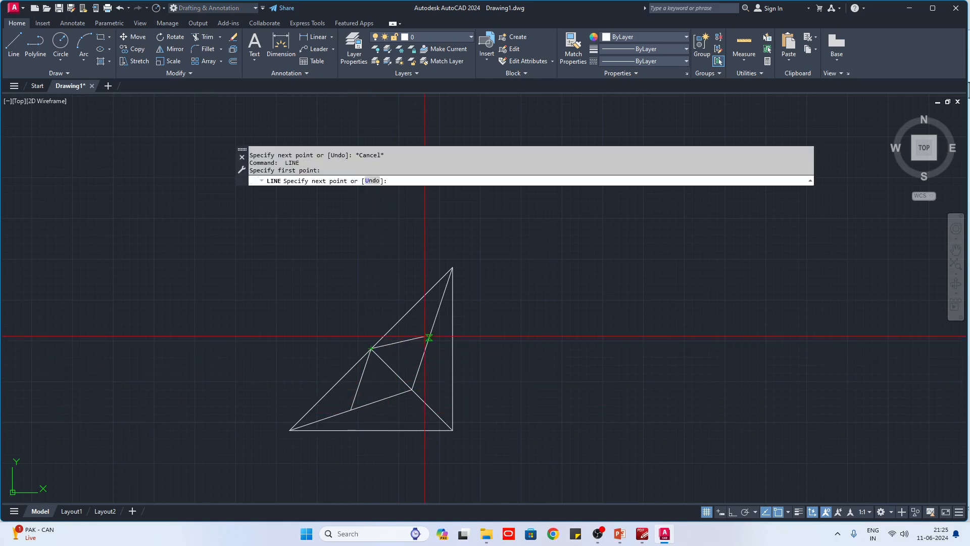
{"action": "left_click", "coordinate": [432, 329]}
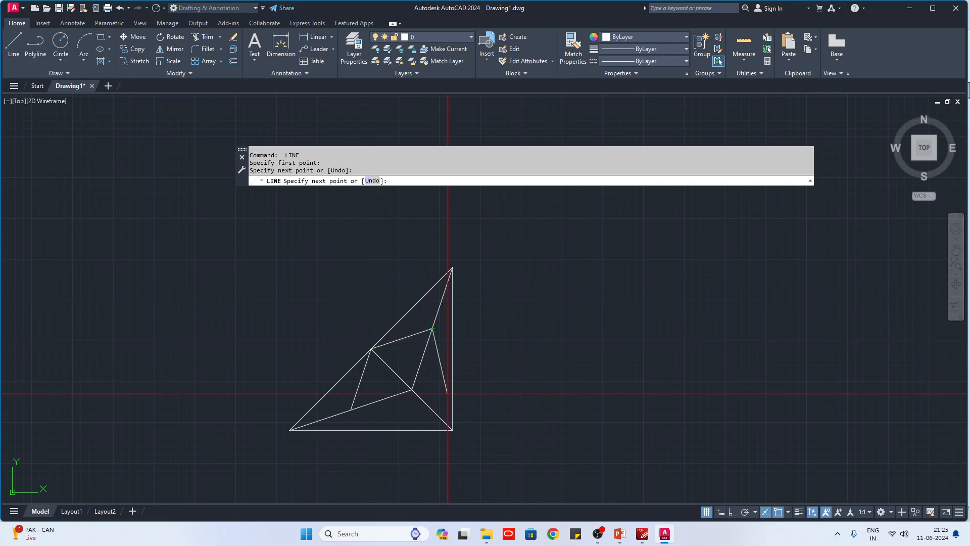
{"action": "left_click", "coordinate": [452, 430]}
{"action": "left_click", "coordinate": [351, 410]}
{"action": "key", "text": "Escape"}
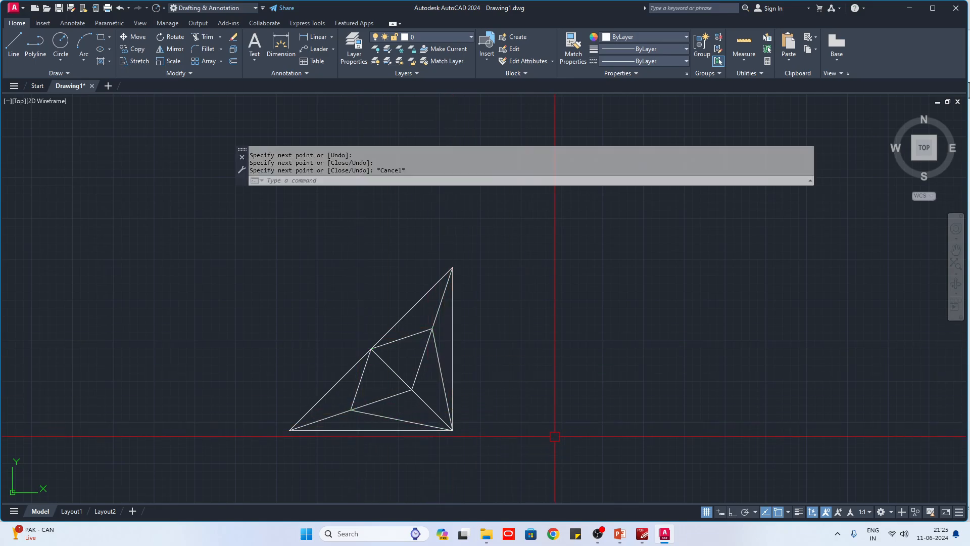
Draw a closed inner triangle from the central junction through the midpoints of the two short lines leaving the hypotenuse's midpoint.
{"action": "key", "text": "space"}
{"action": "left_click", "coordinate": [411, 389]}
{"action": "left_click", "coordinate": [401, 338]}
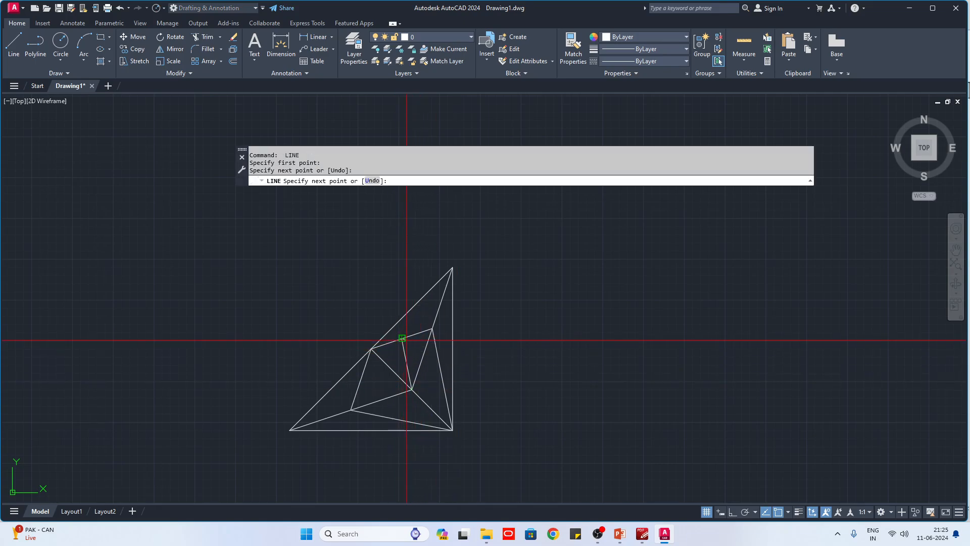
{"action": "left_click", "coordinate": [361, 379]}
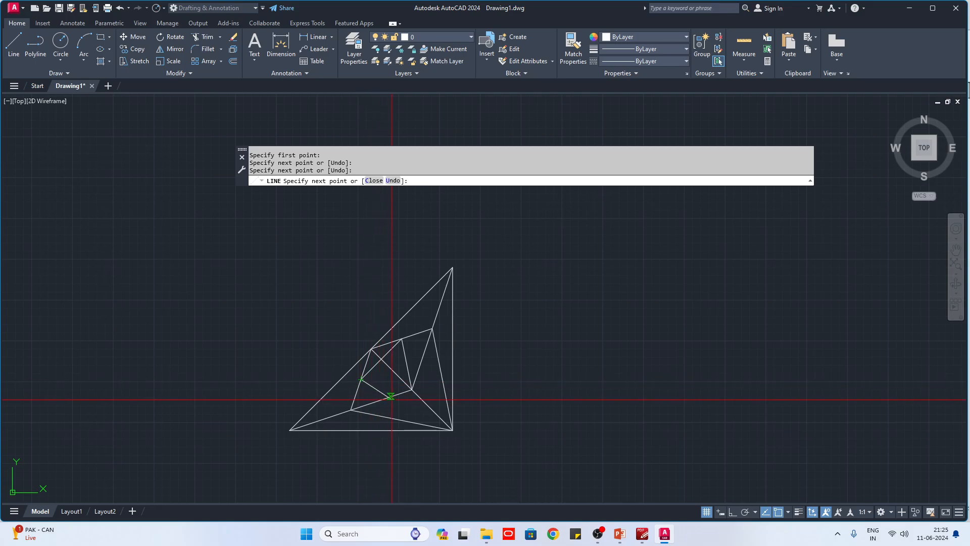
{"action": "left_click", "coordinate": [411, 389]}
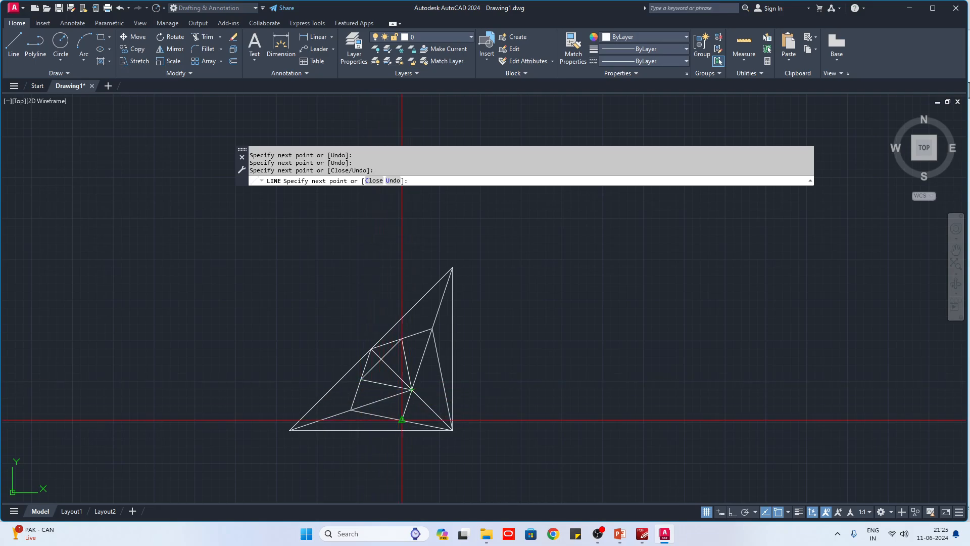
Continue the chain to the right-angle corner, back to the central junction and on to the midpoint of the right inner line.
{"action": "left_click", "coordinate": [453, 430]}
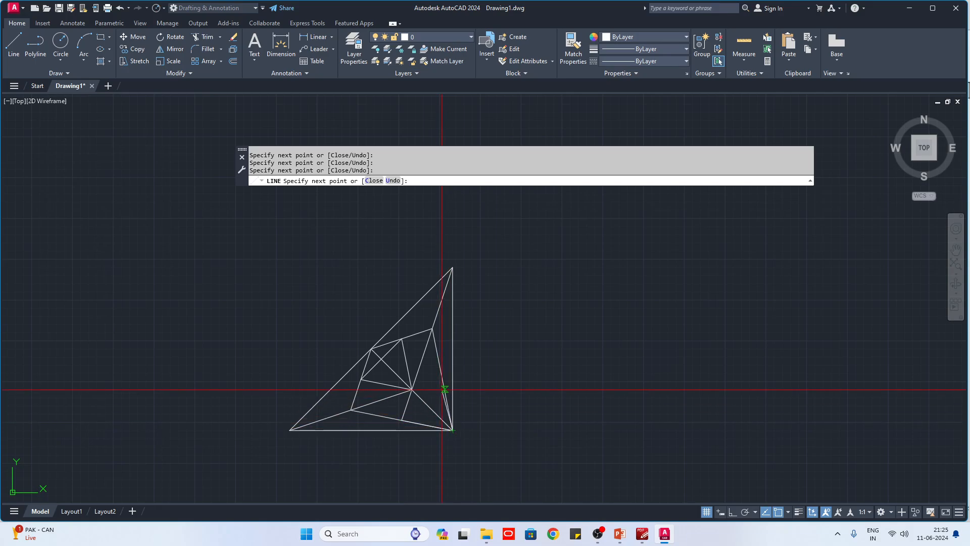
{"action": "left_click", "coordinate": [411, 389]}
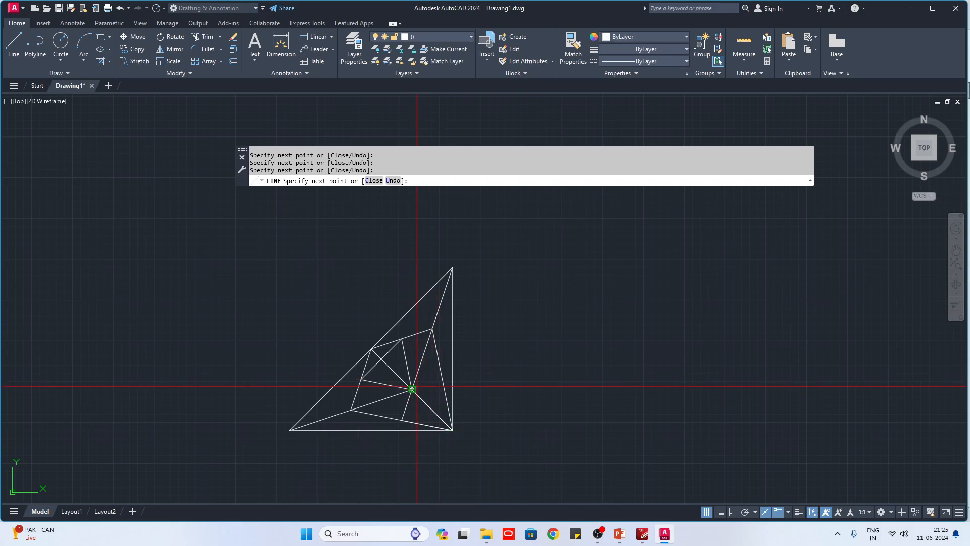
{"action": "left_click", "coordinate": [448, 382]}
{"action": "key", "text": "Escape"}
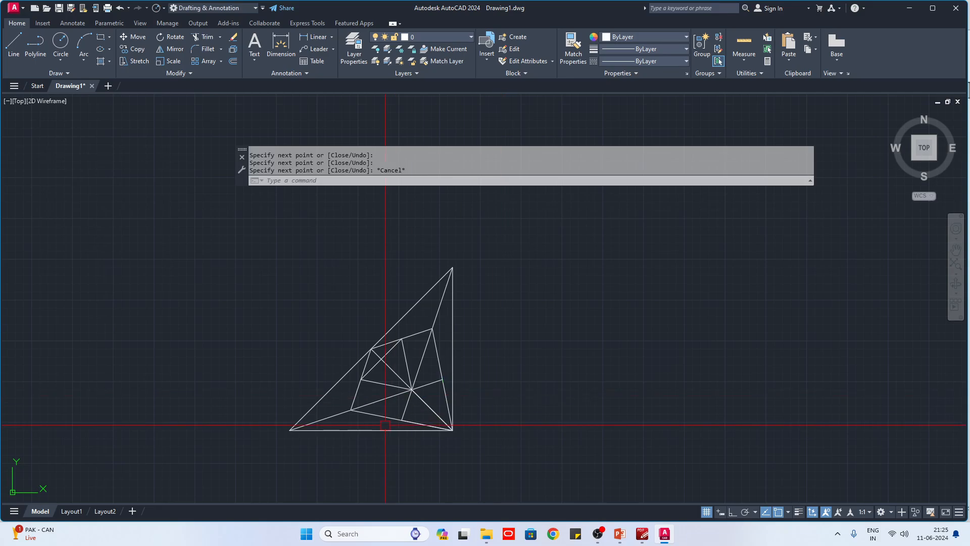
Erase the whole triangle figure using a crossing selection.
{"action": "left_click", "coordinate": [453, 343]}
{"action": "left_click", "coordinate": [399, 320]}
{"action": "key", "text": "Escape"}
{"action": "left_click", "coordinate": [523, 444]}
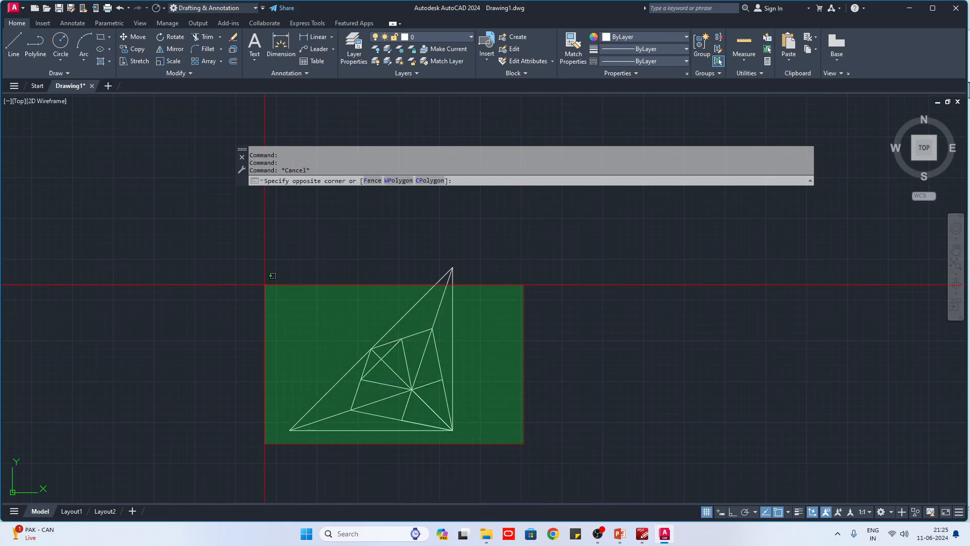
{"action": "left_click", "coordinate": [250, 275]}
{"action": "type", "text": "e"}
{"action": "key", "text": "Return"}
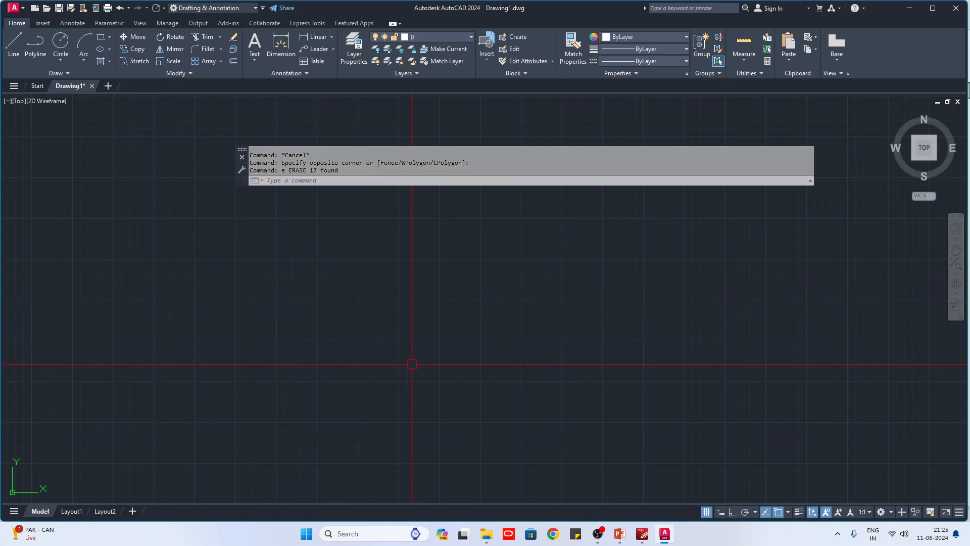
Draw a horizontal line about 12.5 units long to the right with ortho turned on.
{"action": "type", "text": "l"}
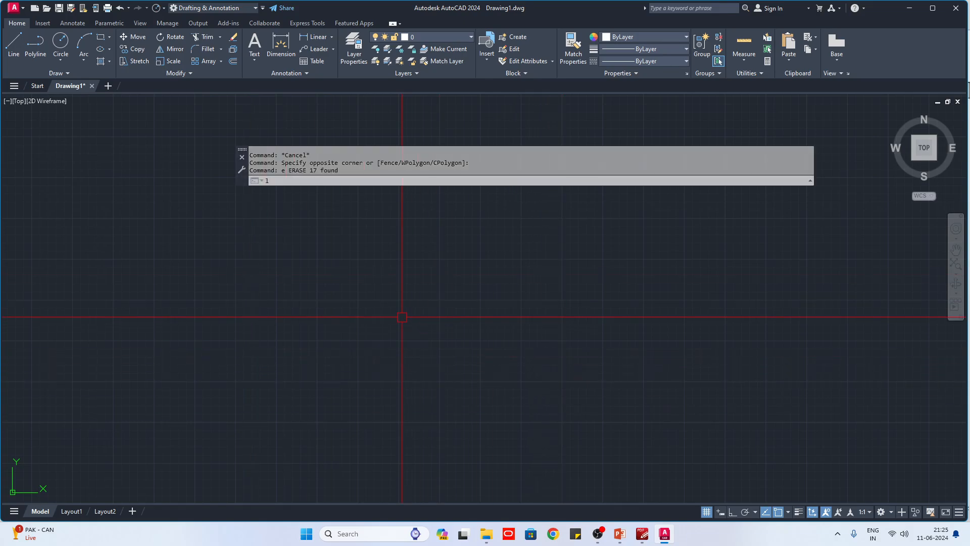
{"action": "key", "text": "Return"}
{"action": "left_click", "coordinate": [331, 336]}
{"action": "key", "text": "F8"}
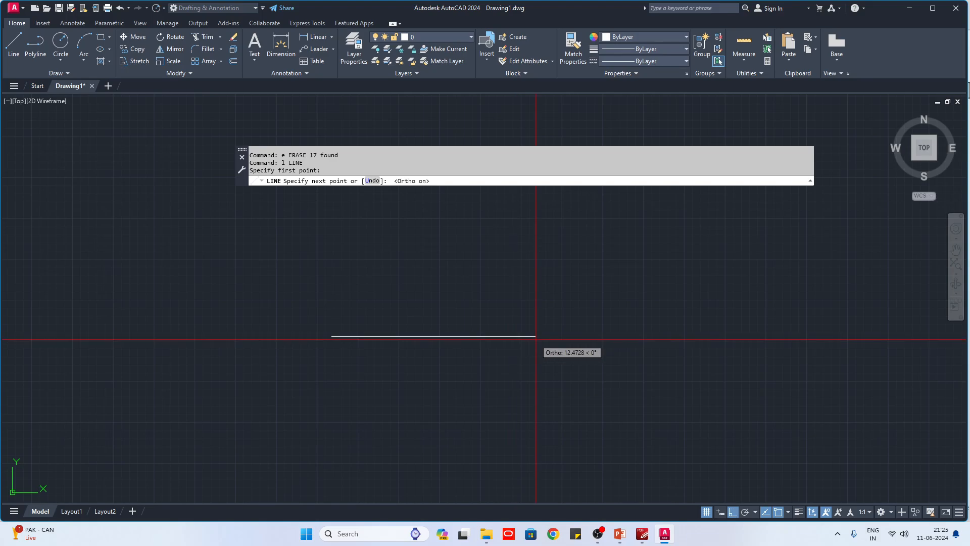
{"action": "left_click", "coordinate": [536, 356]}
{"action": "key", "text": "Escape"}
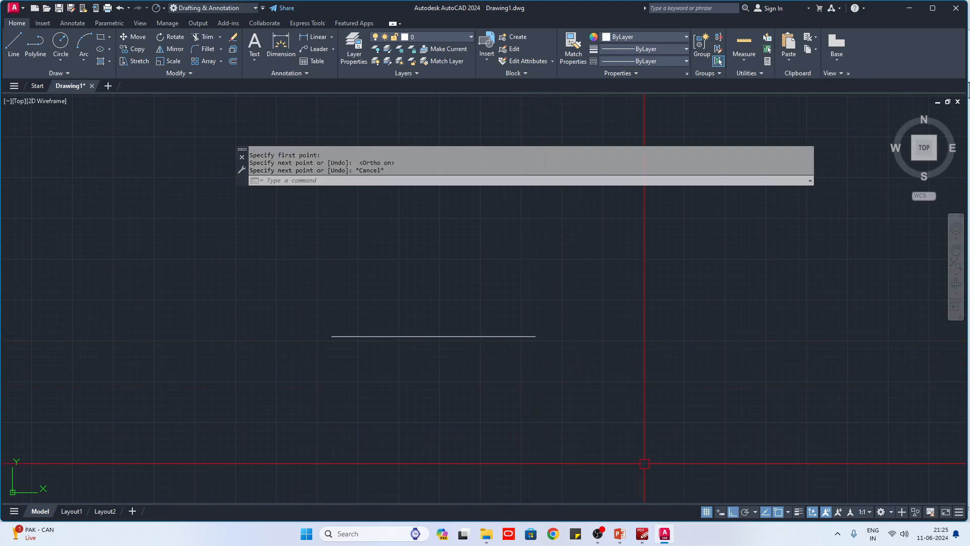
Highlight the "drafting settings(ds)" note on the PowerPoint slide, and open Drafting Settings back in AutoCAD with the DS command.
{"action": "left_click", "coordinate": [620, 533]}
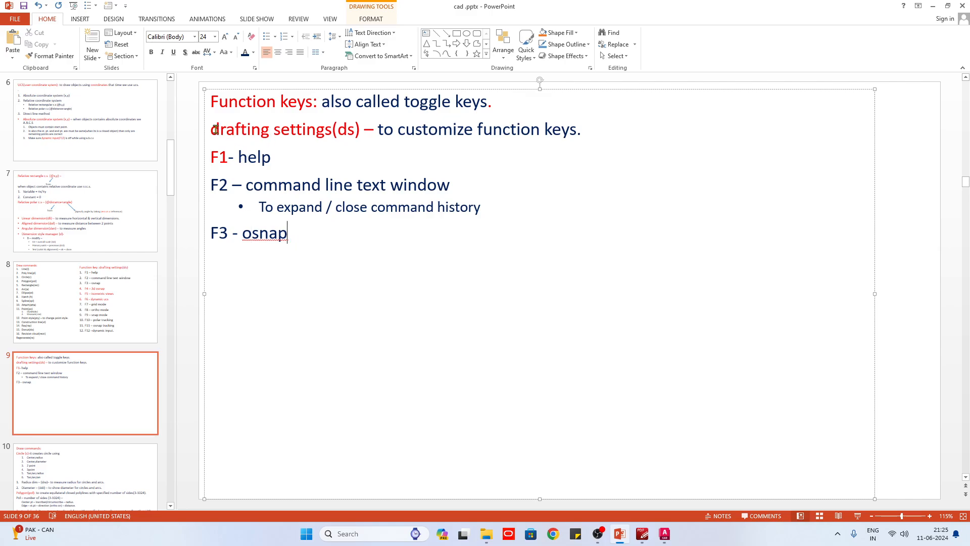
{"action": "left_click_drag", "start_coordinate": [212, 129], "coordinate": [323, 132]}
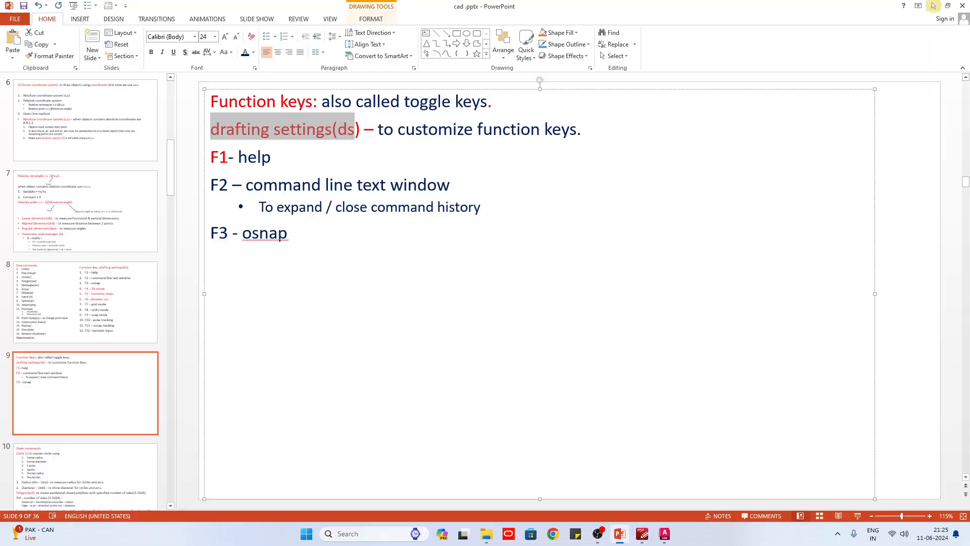
{"action": "key", "text": "alt+Tab"}
{"action": "type", "text": "ds"}
{"action": "key", "text": "Return"}
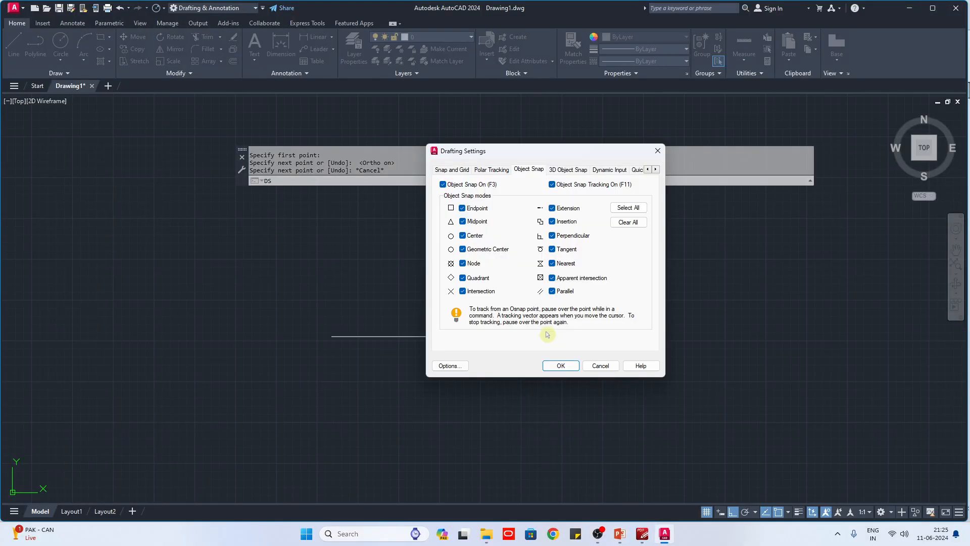
Move the Drafting Settings dialog aside, clear the Endpoint, Midpoint and Center snap modes, and reselect all object snap modes.
{"action": "left_click_drag", "start_coordinate": [466, 156], "coordinate": [579, 170]}
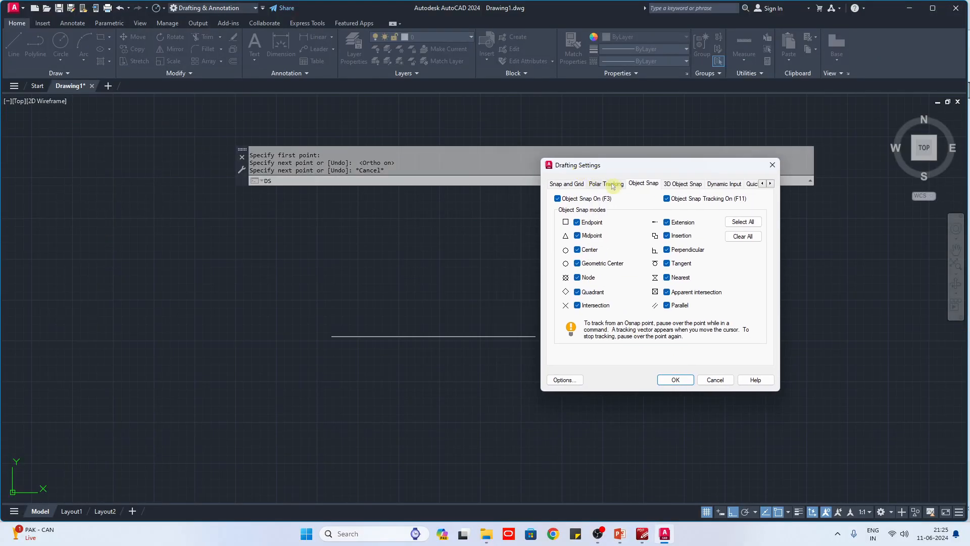
{"action": "left_click", "coordinate": [609, 185]}
{"action": "left_click", "coordinate": [638, 186]}
{"action": "left_click", "coordinate": [577, 222]}
{"action": "left_click", "coordinate": [577, 236]}
{"action": "left_click", "coordinate": [577, 250]}
{"action": "left_click_drag", "start_coordinate": [582, 167], "coordinate": [638, 174]}
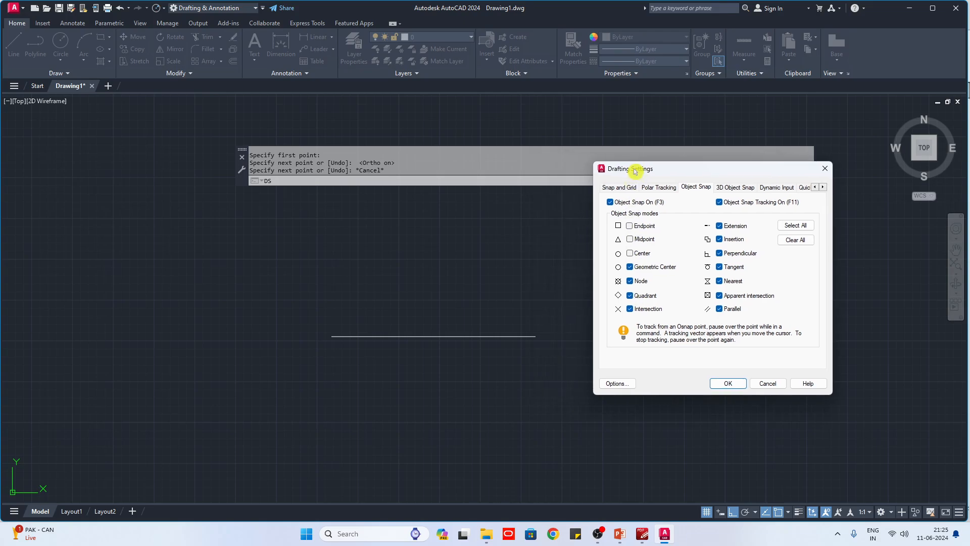
{"action": "left_click", "coordinate": [798, 229]}
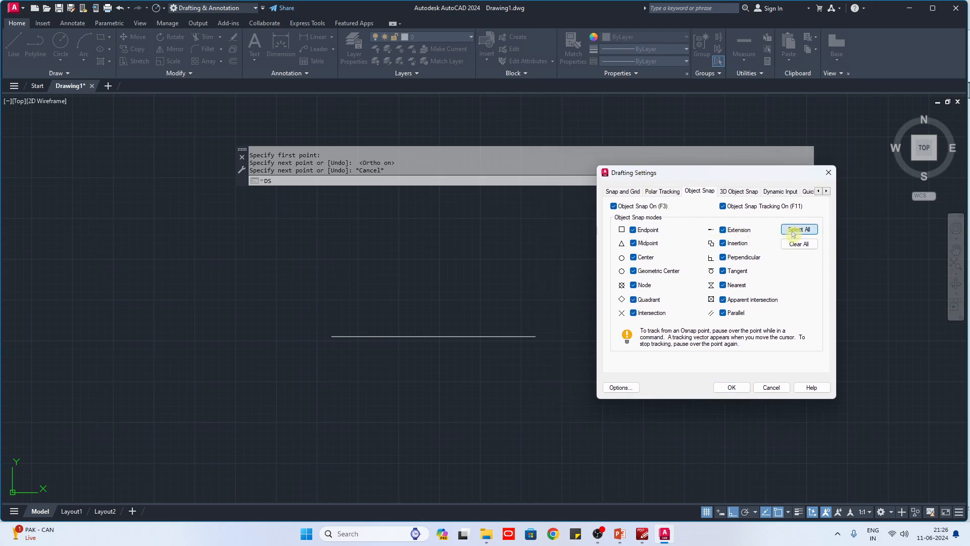
Accept the snap modes and draw lines from the horizontal line's midpoint straight up, then diagonally down to its right endpoint.
{"action": "left_click", "coordinate": [732, 387]}
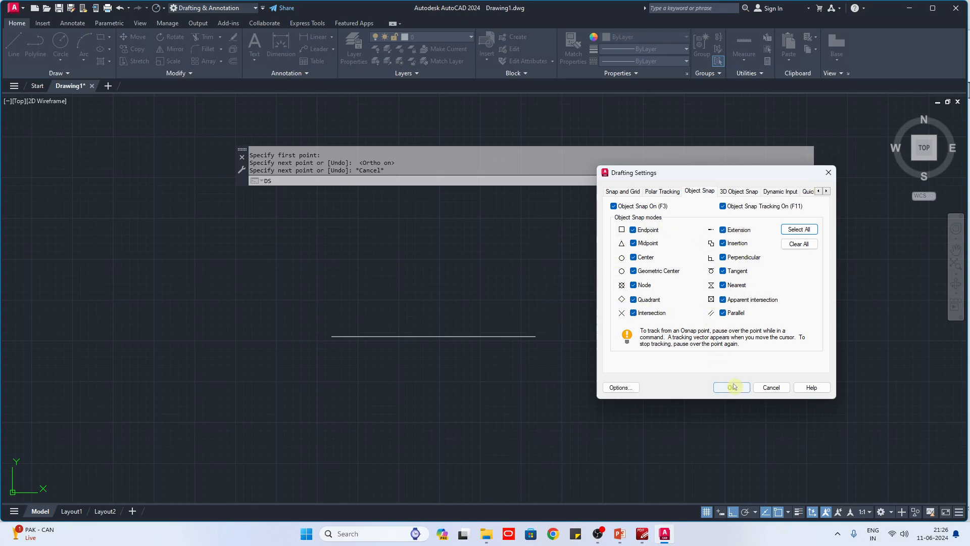
{"action": "type", "text": "l"}
{"action": "key", "text": "Return"}
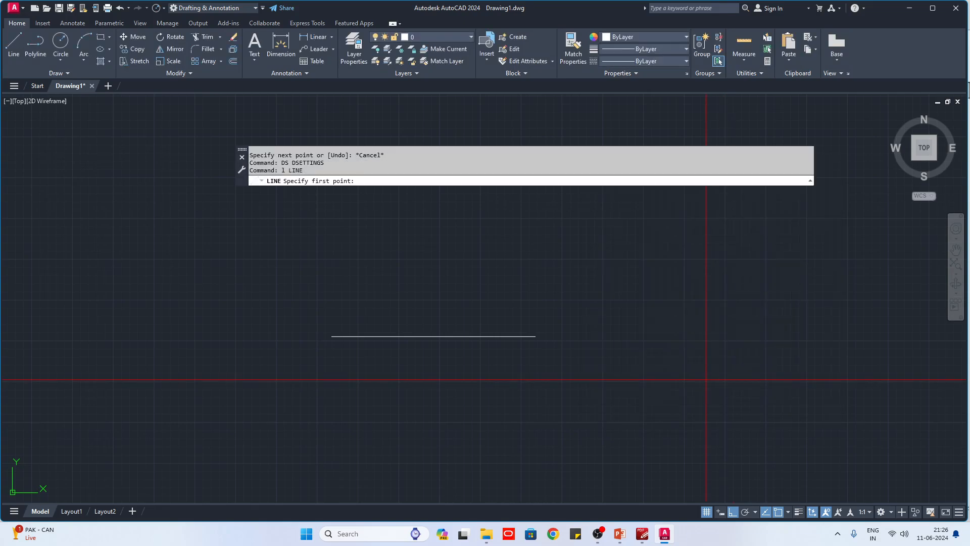
{"action": "left_click", "coordinate": [434, 336]}
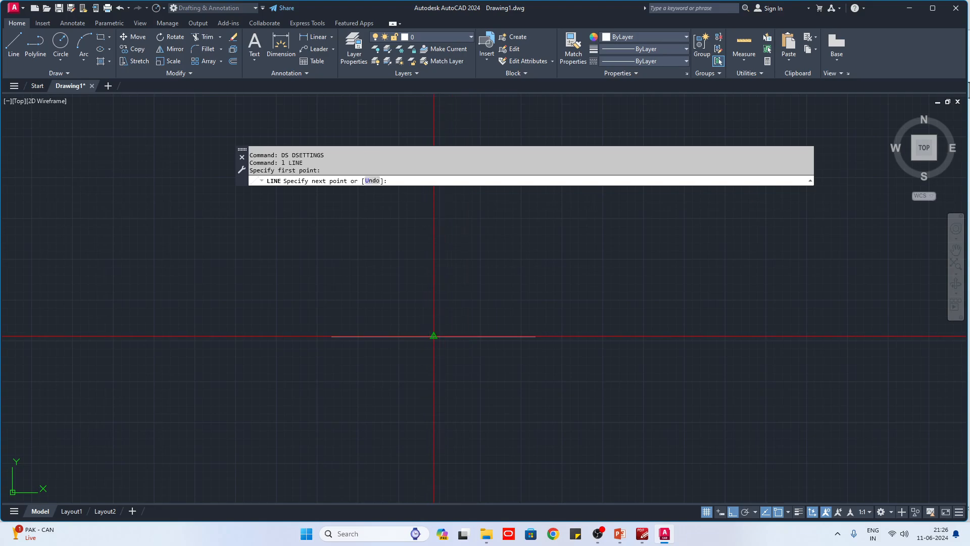
{"action": "left_click", "coordinate": [433, 266]}
{"action": "left_click", "coordinate": [535, 336]}
{"action": "key", "text": "Escape"}
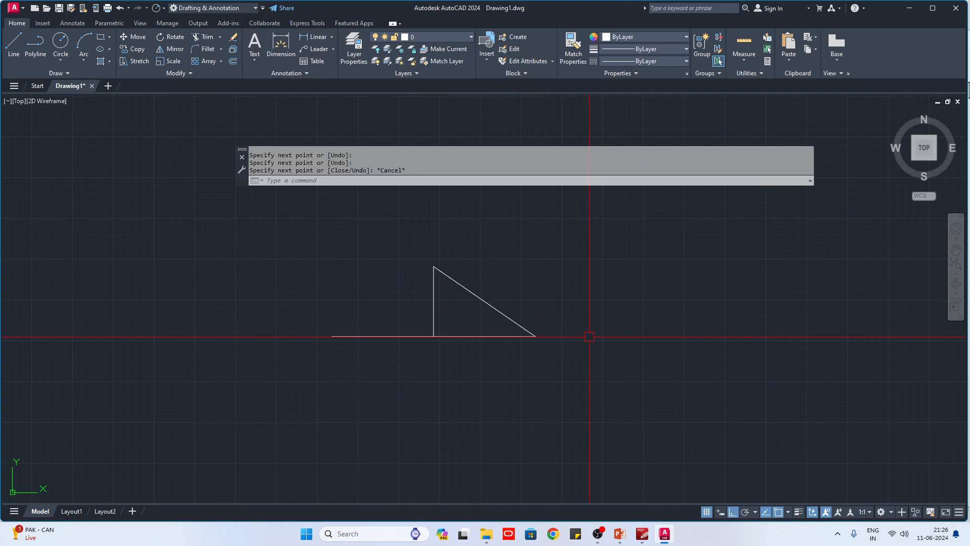
Review the object snap modes in Drafting Settings and preview the endpoint snap marker on the horizontal line with the Line command.
{"action": "type", "text": "ds"}
{"action": "key", "text": "Return"}
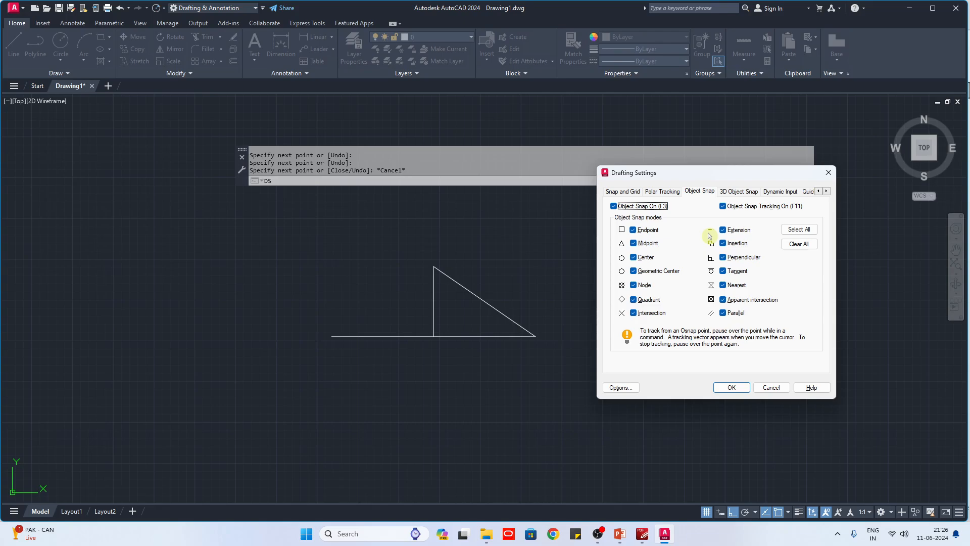
{"action": "left_click", "coordinate": [731, 387]}
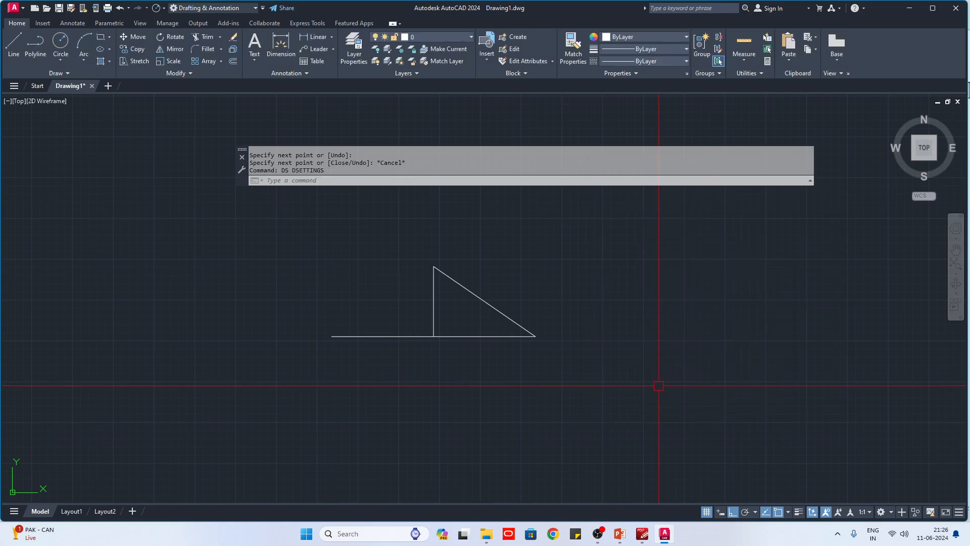
{"action": "type", "text": "l"}
{"action": "key", "text": "Return"}
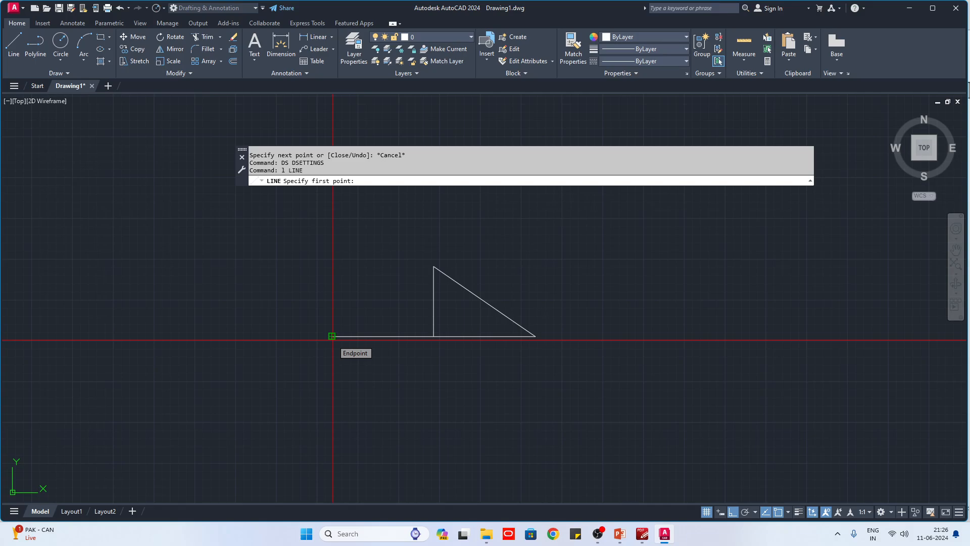
{"action": "key", "text": "Escape"}
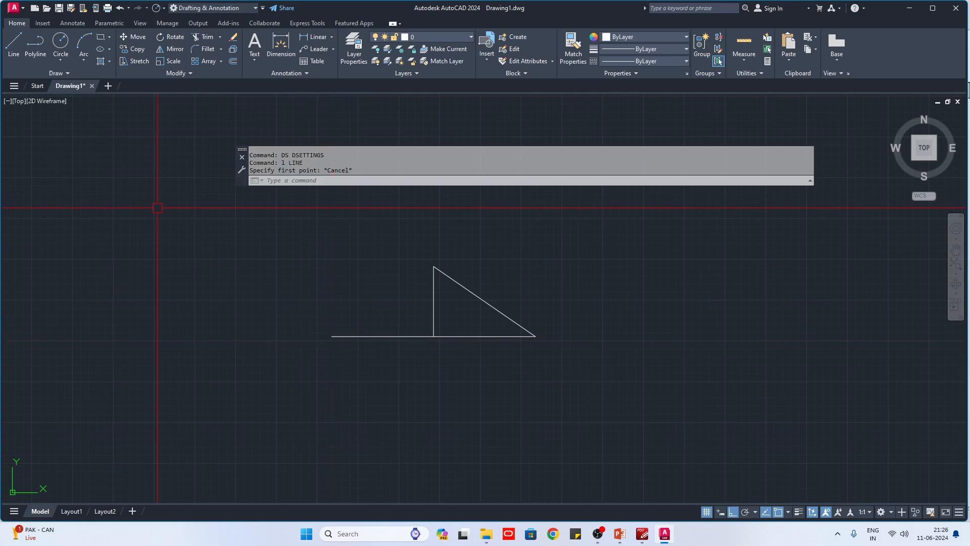
Set the AutoSnap marker size to its maximum in the Drafting options and preview the marker with the Line command.
{"action": "left_click", "coordinate": [13, 8]}
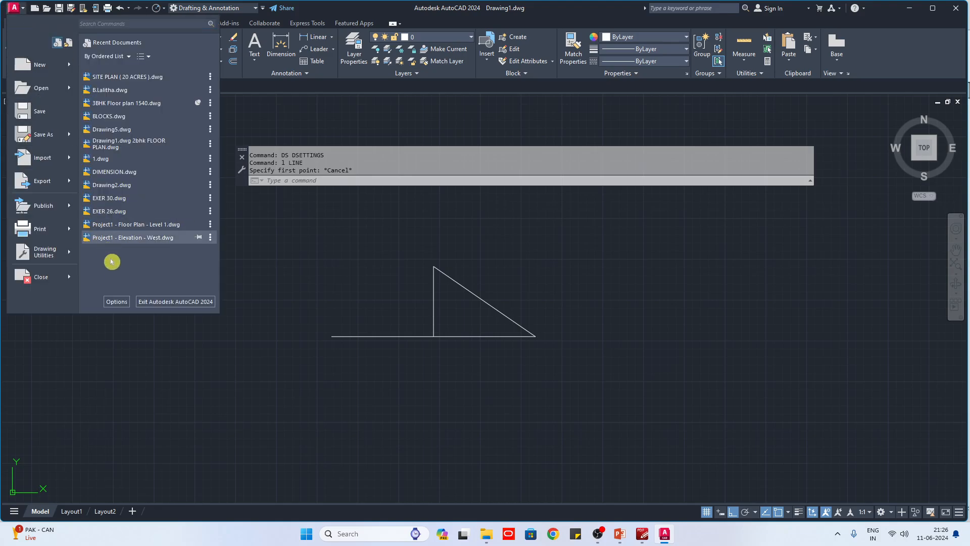
{"action": "left_click", "coordinate": [116, 301]}
{"action": "left_click_drag", "start_coordinate": [486, 129], "coordinate": [394, 117]}
{"action": "left_click", "coordinate": [690, 148]}
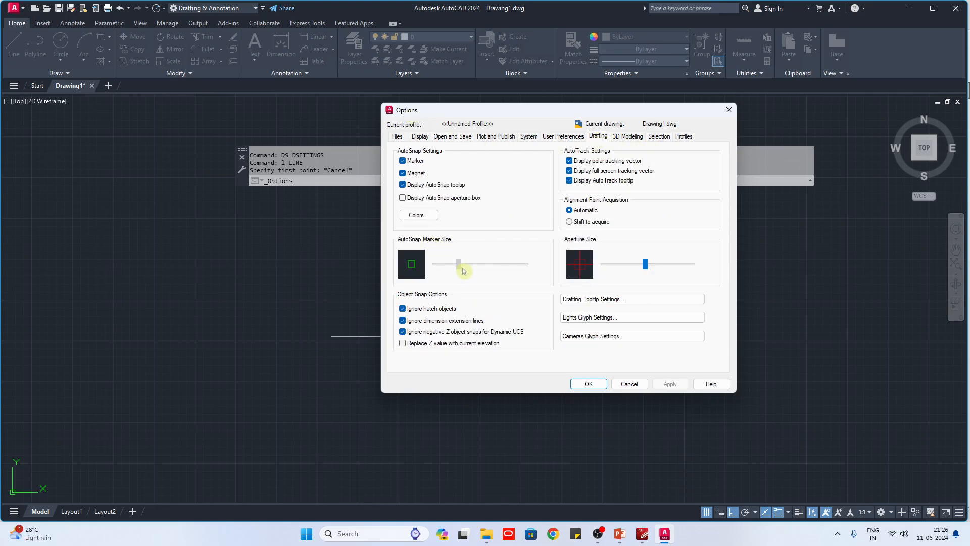
{"action": "left_click_drag", "start_coordinate": [463, 271], "coordinate": [524, 266]}
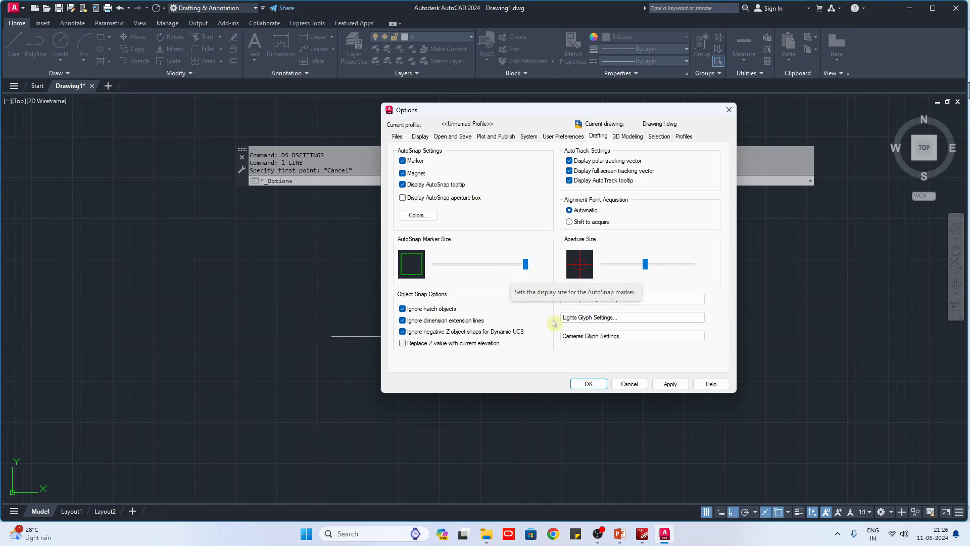
{"action": "left_click", "coordinate": [588, 384]}
{"action": "type", "text": "l"}
{"action": "key", "text": "Return"}
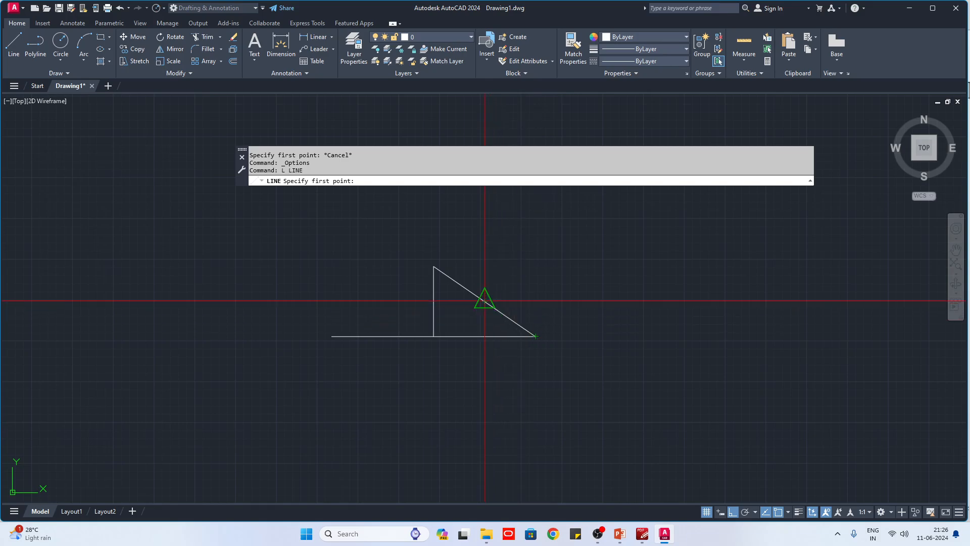
{"action": "key", "text": "Escape"}
Reduce the AutoSnap marker size to just above the middle of its range, keep markers enabled, and test snapping with the Line command.
{"action": "type", "text": "op"}
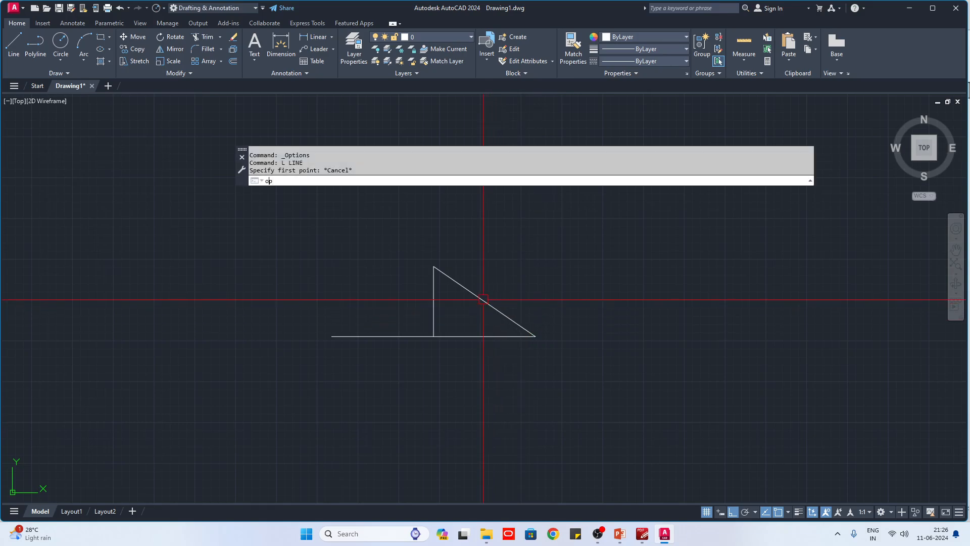
{"action": "key", "text": "Return"}
{"action": "left_click_drag", "start_coordinate": [525, 263], "coordinate": [483, 268]}
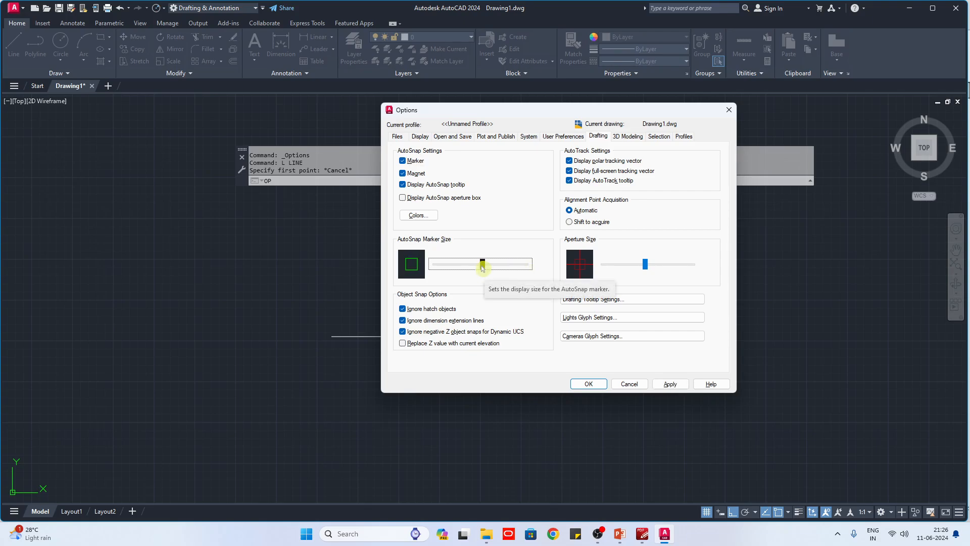
{"action": "left_click_drag", "start_coordinate": [483, 266], "coordinate": [487, 266]}
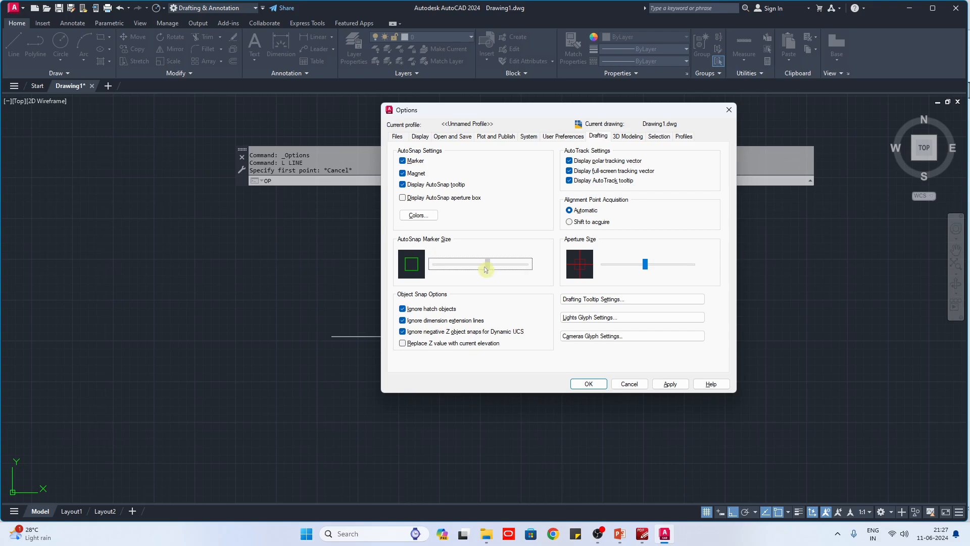
{"action": "left_click", "coordinate": [414, 161]}
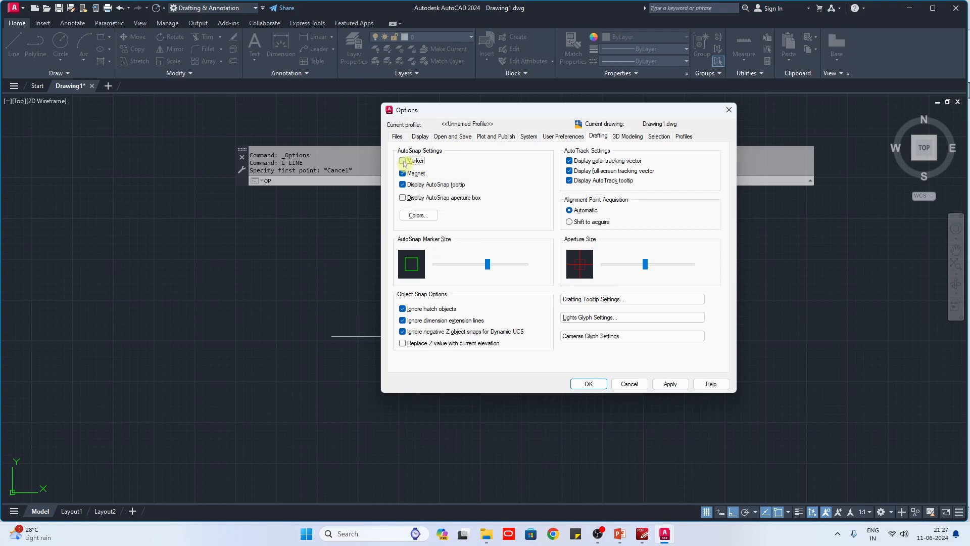
{"action": "left_click", "coordinate": [588, 384]}
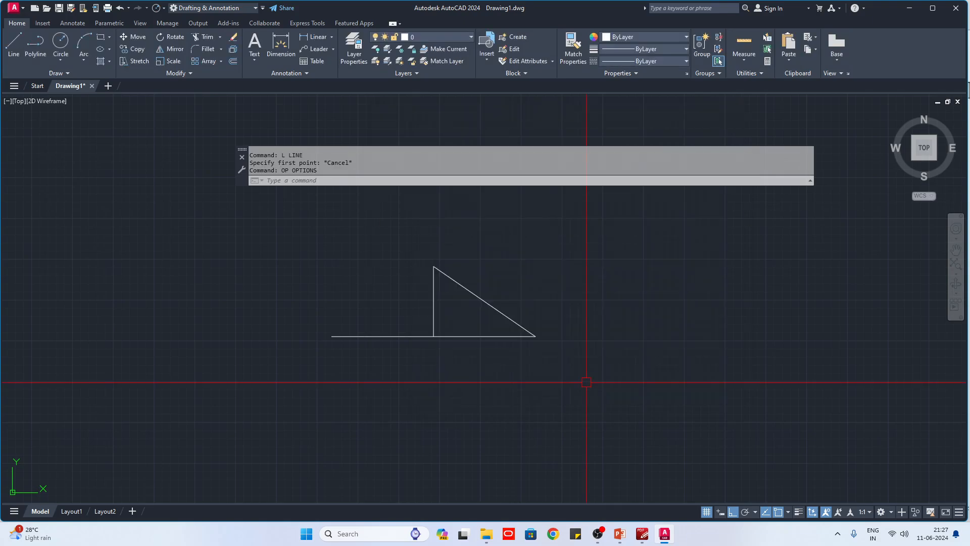
{"action": "type", "text": "l"}
{"action": "key", "text": "Return"}
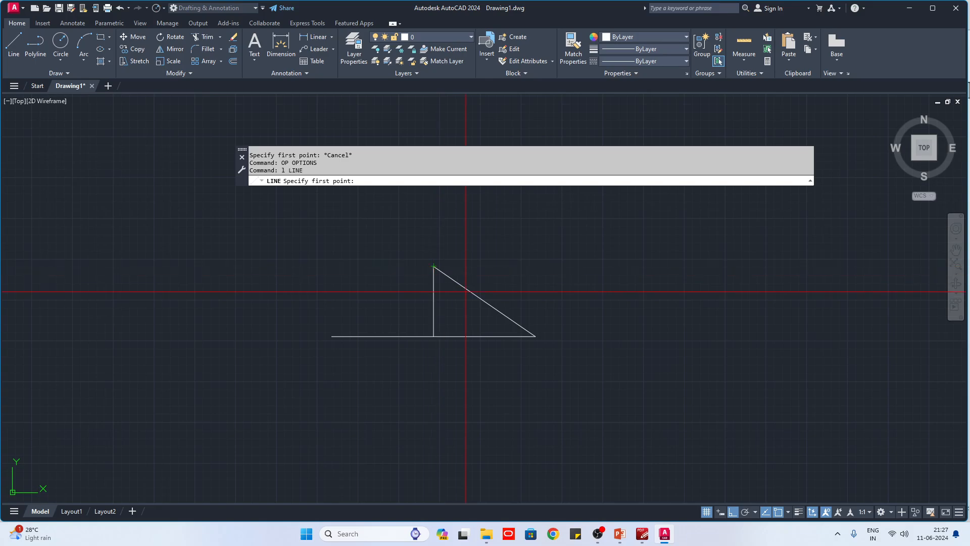
{"action": "key", "text": "Escape"}
Reopen Drafting Settings with DS and review the AutoSnap marker size in the options reached from there.
{"action": "type", "text": "ds"}
{"action": "key", "text": "Return"}
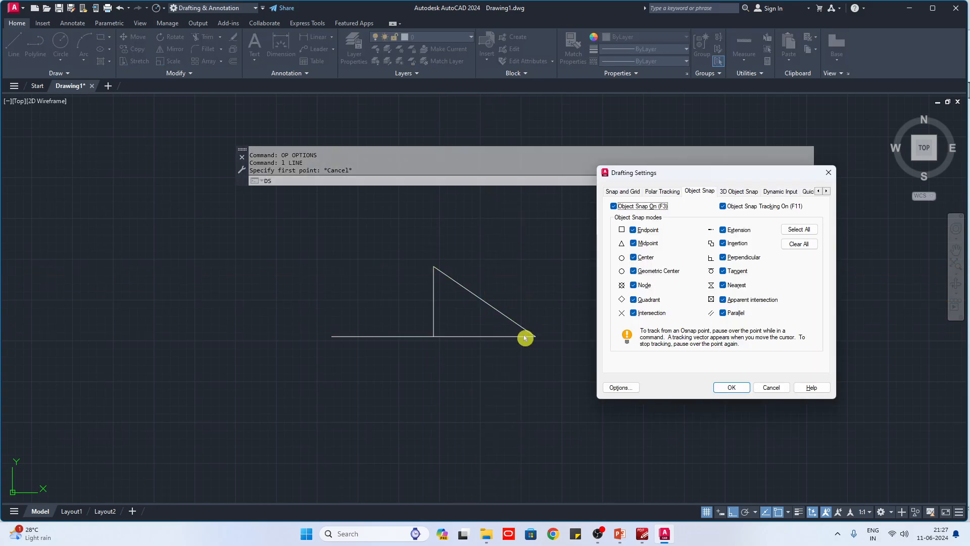
{"action": "left_click", "coordinate": [620, 387]}
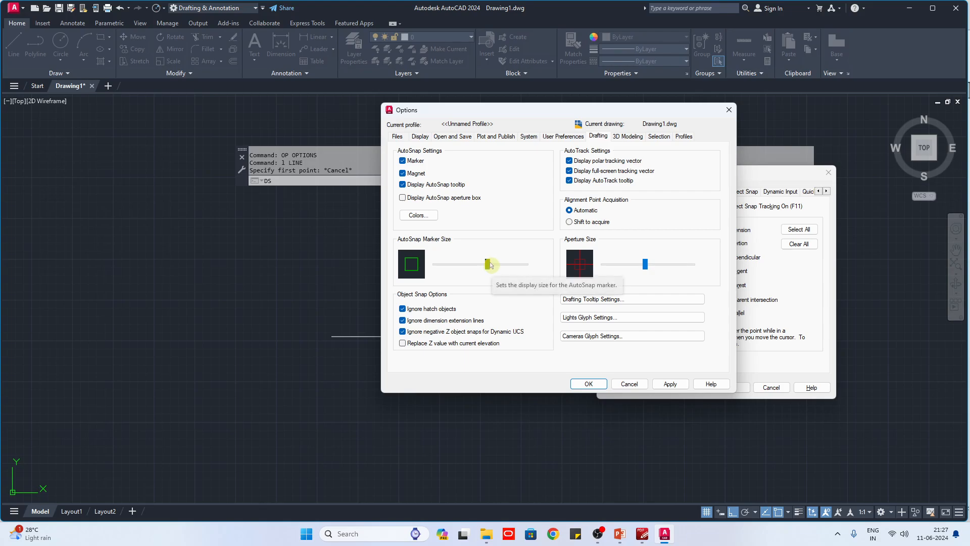
{"action": "left_click", "coordinate": [588, 384]}
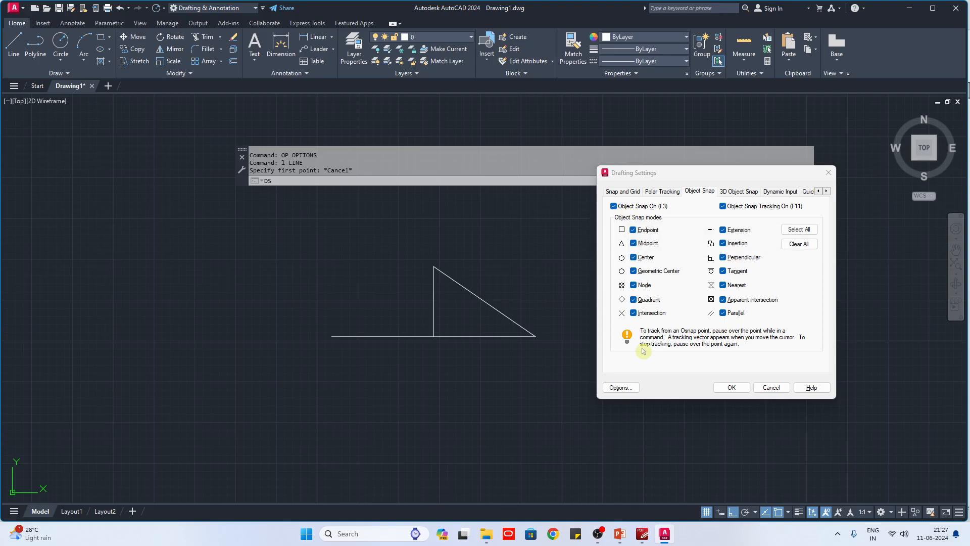
Switch to the PowerPoint slide and add the line "Ds – osnaps – select all." below the F3 note.
{"action": "left_click", "coordinate": [641, 534]}
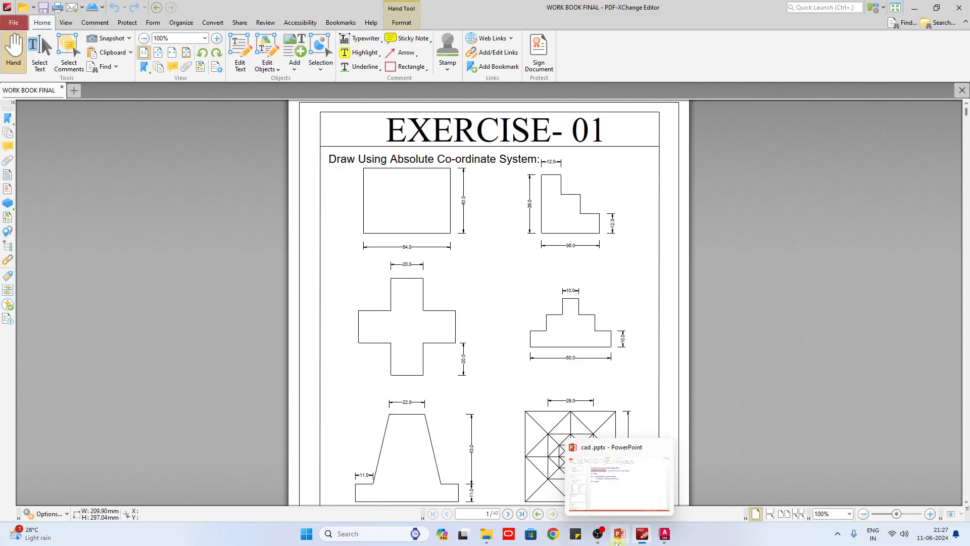
{"action": "left_click", "coordinate": [620, 534]}
{"action": "left_click", "coordinate": [313, 232]}
{"action": "key", "text": "Return"}
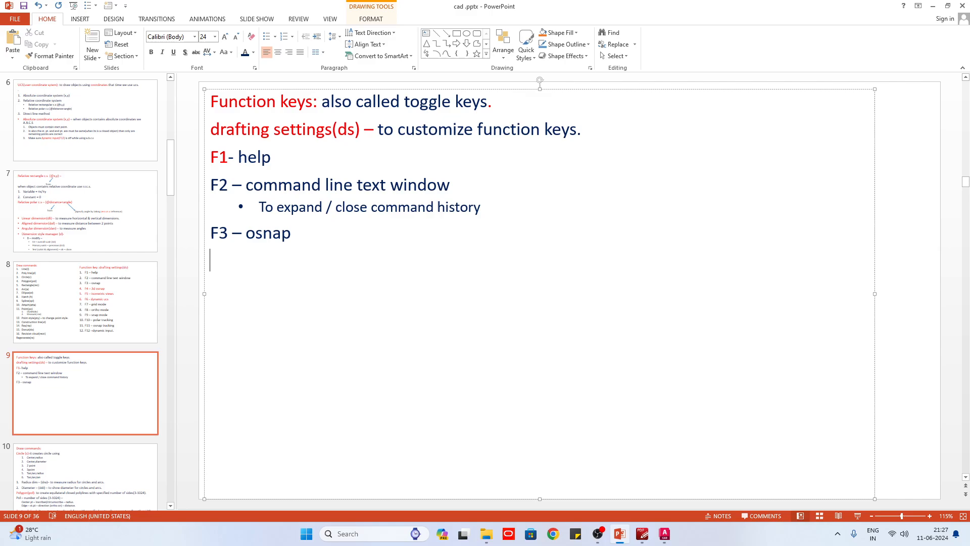
{"action": "type", "text": "ds -"}
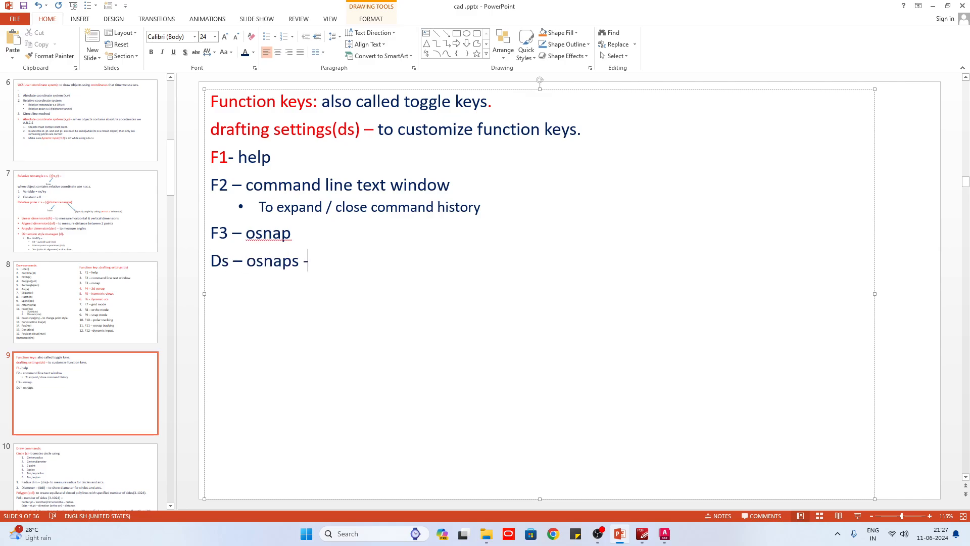
{"action": "type", "text": " osnaps - select all."}
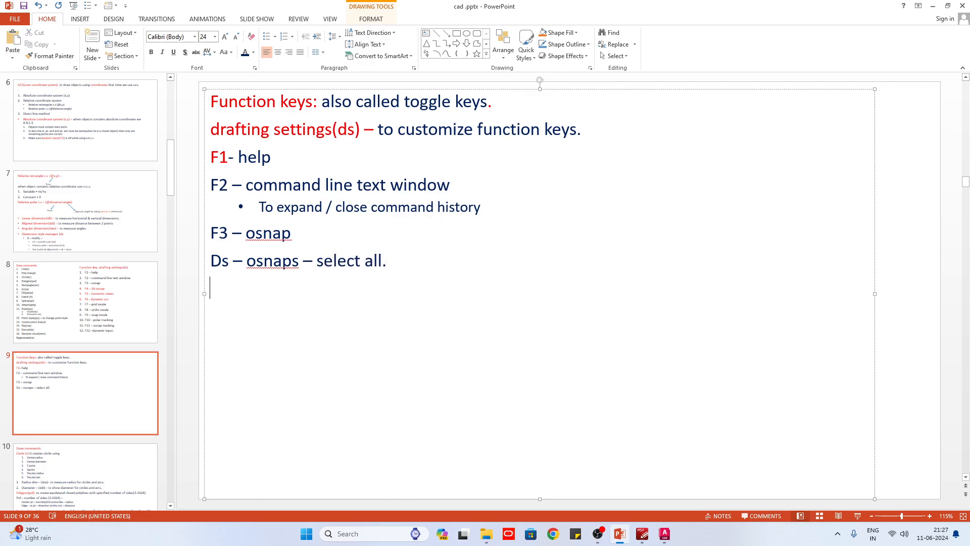
Add the line "Option(op) – drafting – marker size" below it, correcting "draftings" to "drafting".
{"action": "type", "text": "option (op)"}
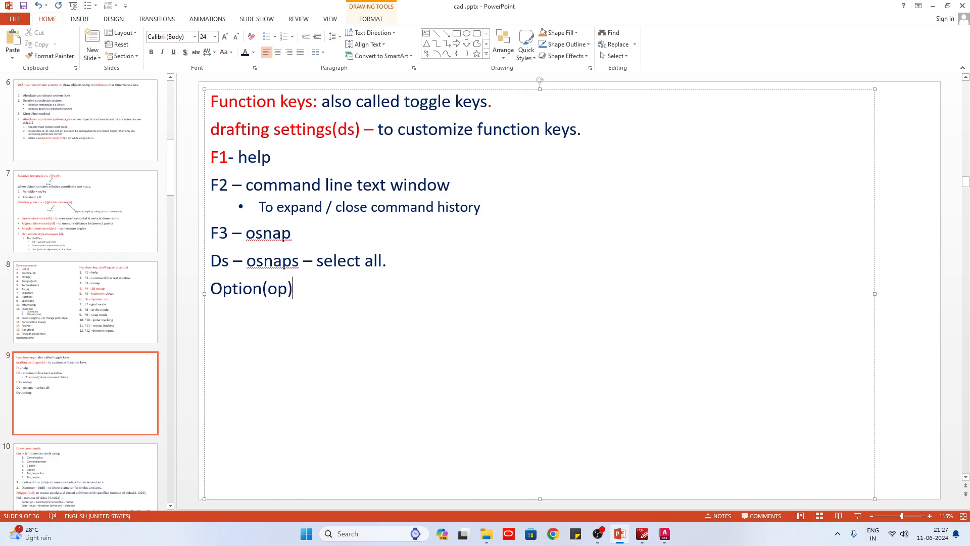
{"action": "type", "text": " - draftings -"}
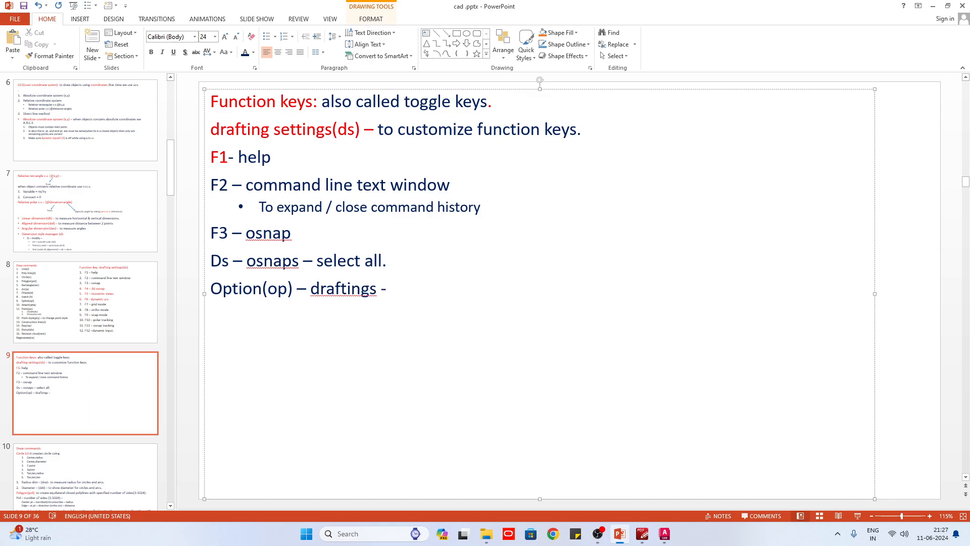
{"action": "type", "text": " marker si"}
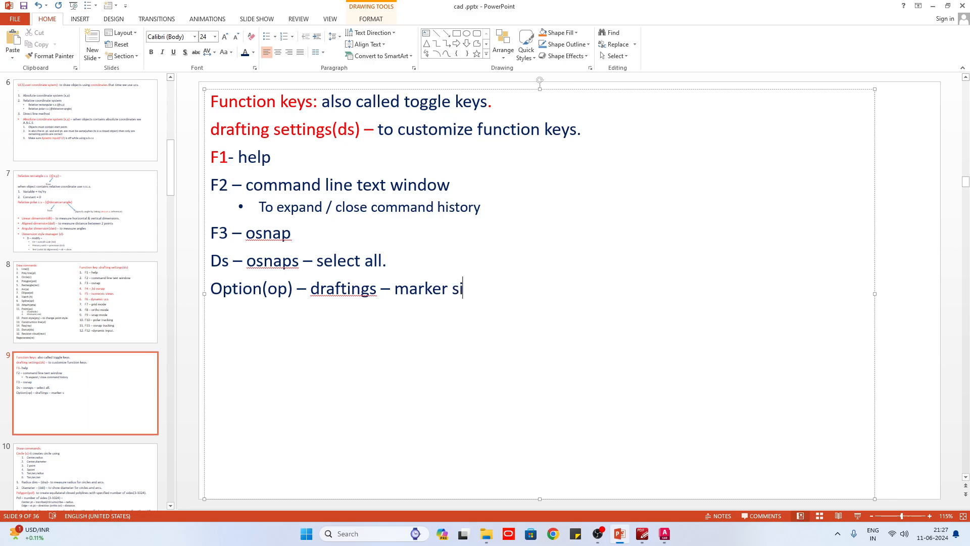
{"action": "type", "text": "ze"}
{"action": "right_click", "coordinate": [353, 288]}
{"action": "left_click", "coordinate": [365, 306]}
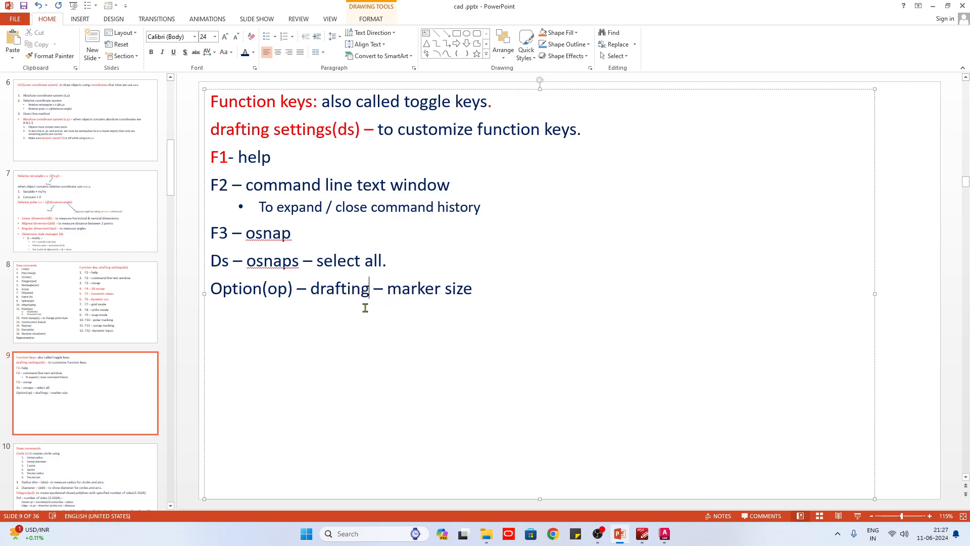
Indent the "Ds" and "Option(op)" lines one level under the F3 osnap note.
{"action": "left_click_drag", "start_coordinate": [211, 260], "coordinate": [476, 309]}
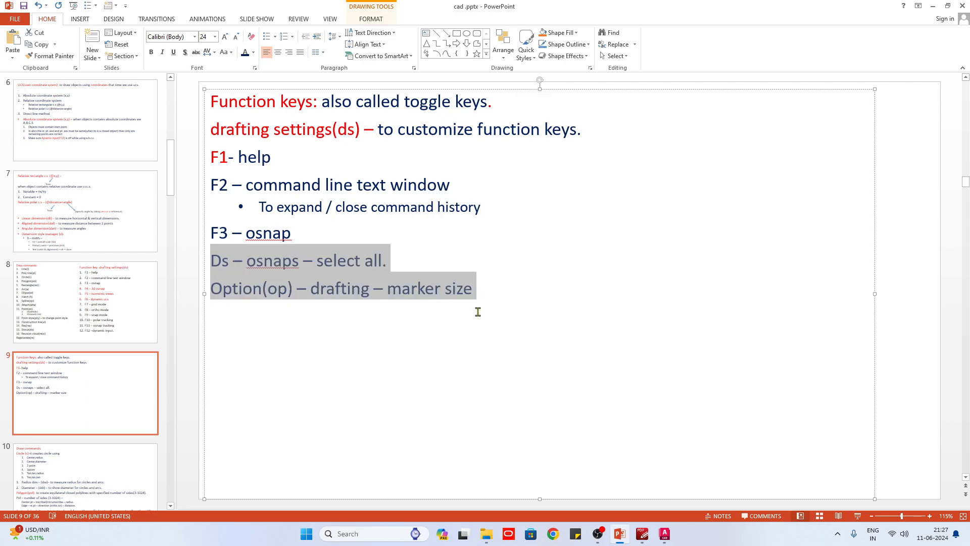
{"action": "left_click", "coordinate": [317, 36]}
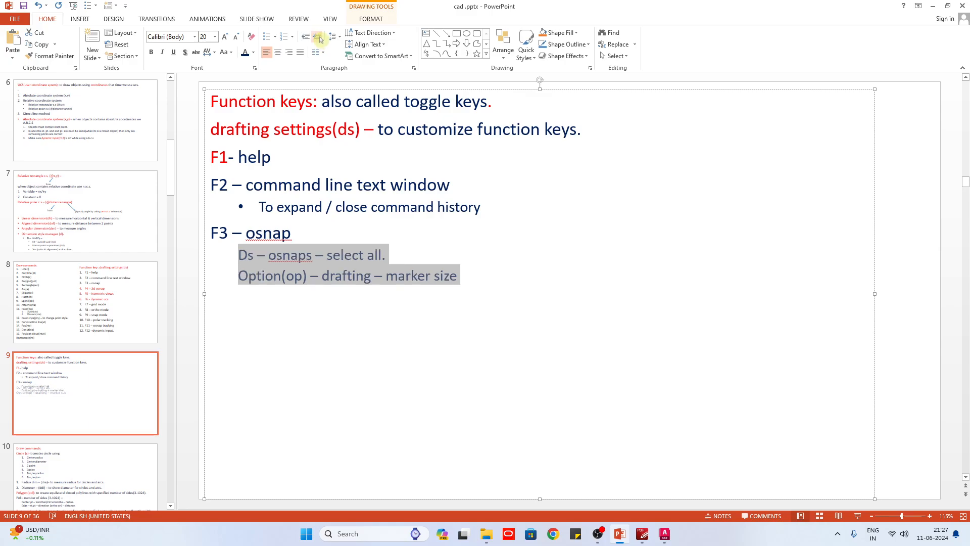
{"action": "left_click", "coordinate": [483, 277]}
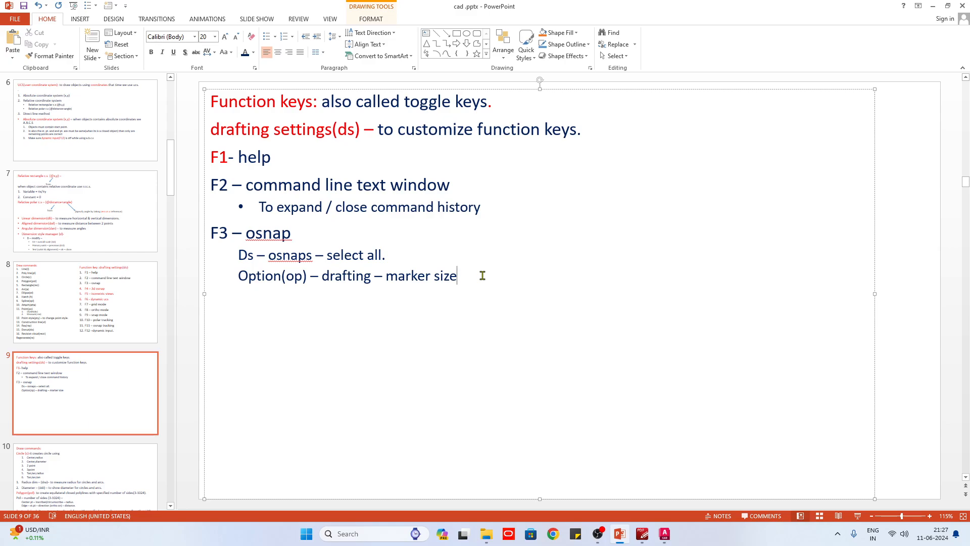
Switch to AutoCAD, close Drafting Settings, and draw an inner triangle snapped to the right triangle's vertical side, hypotenuse and base.
{"action": "left_click", "coordinate": [664, 533]}
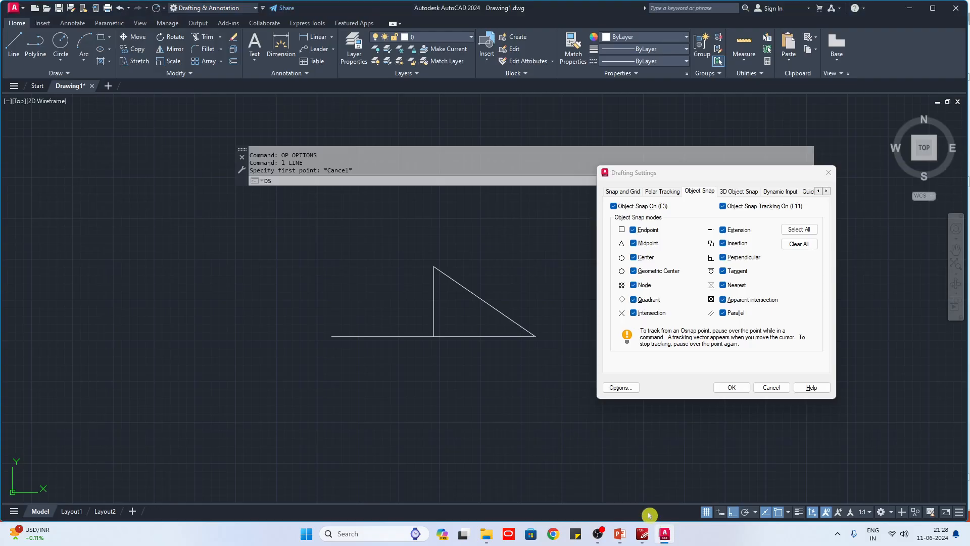
{"action": "left_click", "coordinate": [730, 387]}
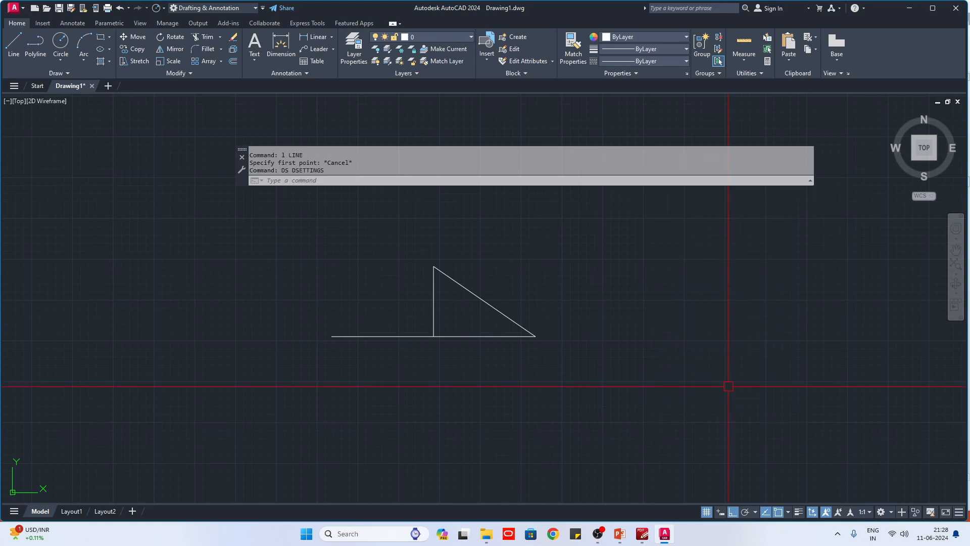
{"action": "type", "text": "l"}
{"action": "key", "text": "Return"}
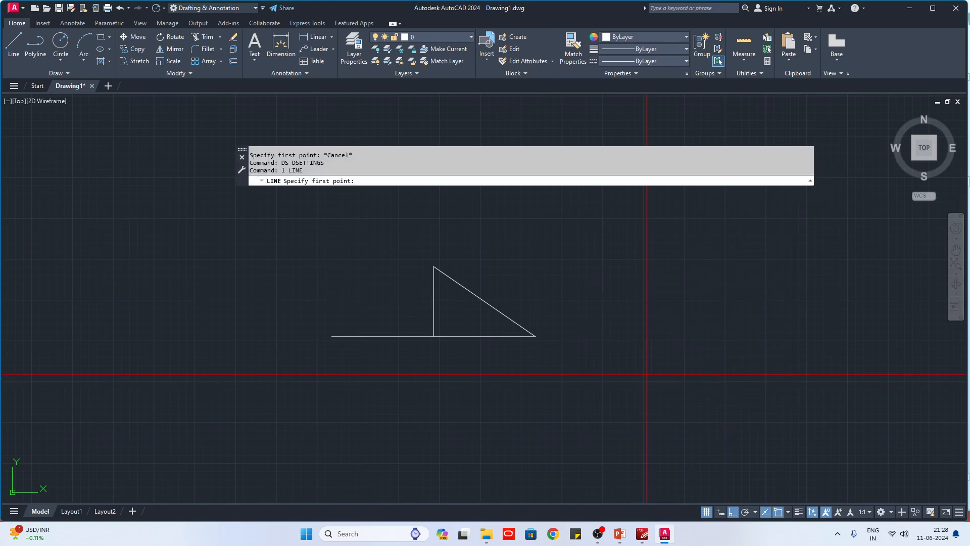
{"action": "left_click", "coordinate": [434, 302]}
{"action": "left_click", "coordinate": [484, 302]}
{"action": "left_click", "coordinate": [475, 336]}
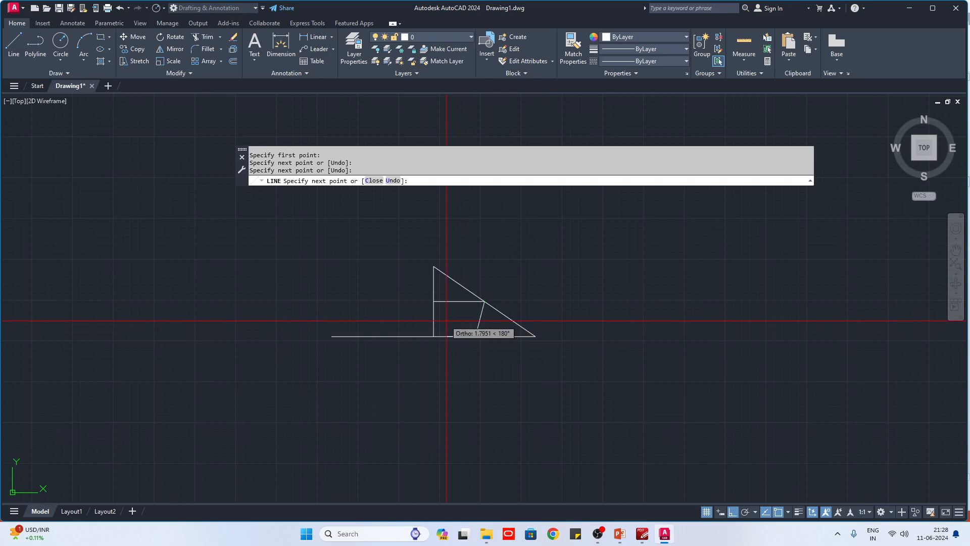
{"action": "left_click", "coordinate": [434, 301]}
{"action": "key", "text": "Escape"}
Draw a vertical line crossing the triangle's hypotenuse and base near its right corner.
{"action": "scroll", "coordinate": [514, 345], "scroll_direction": "up", "scroll_amount": 2}
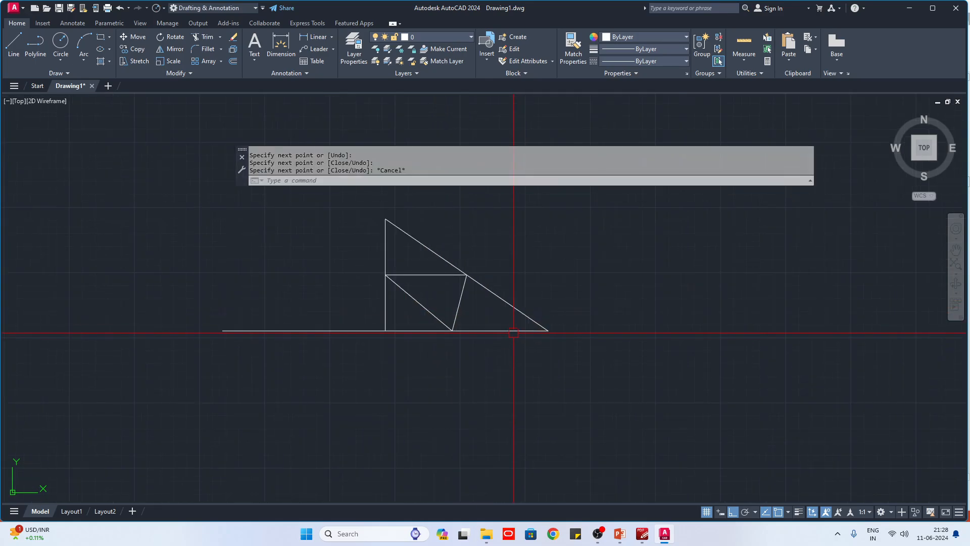
{"action": "key", "text": "Return"}
{"action": "left_click", "coordinate": [516, 247]}
{"action": "left_click", "coordinate": [479, 390]}
{"action": "key", "text": "Escape"}
Draw two connected lines from the vertical line's hypotenuse intersection to the inner triangle's side and back to its base intersection.
{"action": "type", "text": "l"}
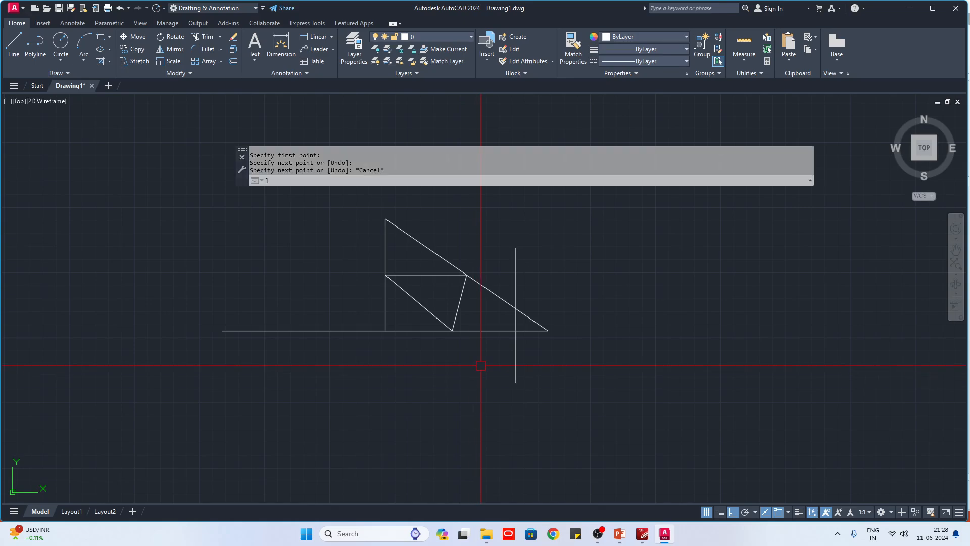
{"action": "key", "text": "Return"}
{"action": "scroll", "coordinate": [521, 304], "scroll_direction": "up", "scroll_amount": 3}
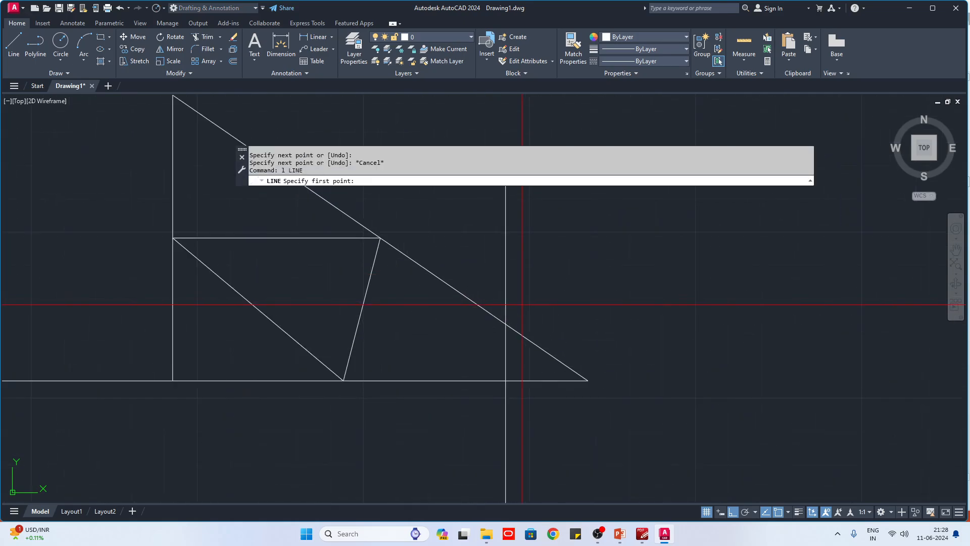
{"action": "left_click", "coordinate": [505, 324]}
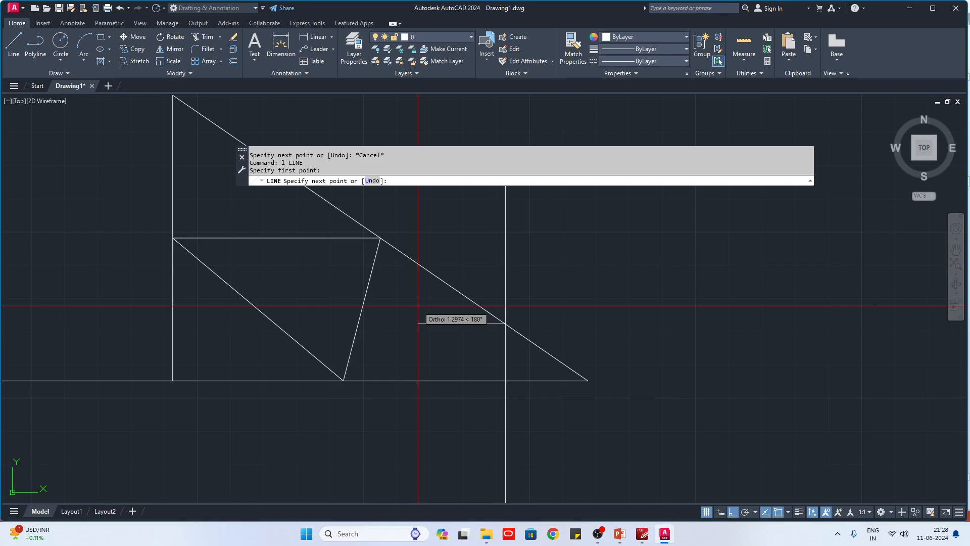
{"action": "left_click", "coordinate": [362, 309]}
{"action": "left_click", "coordinate": [505, 380]}
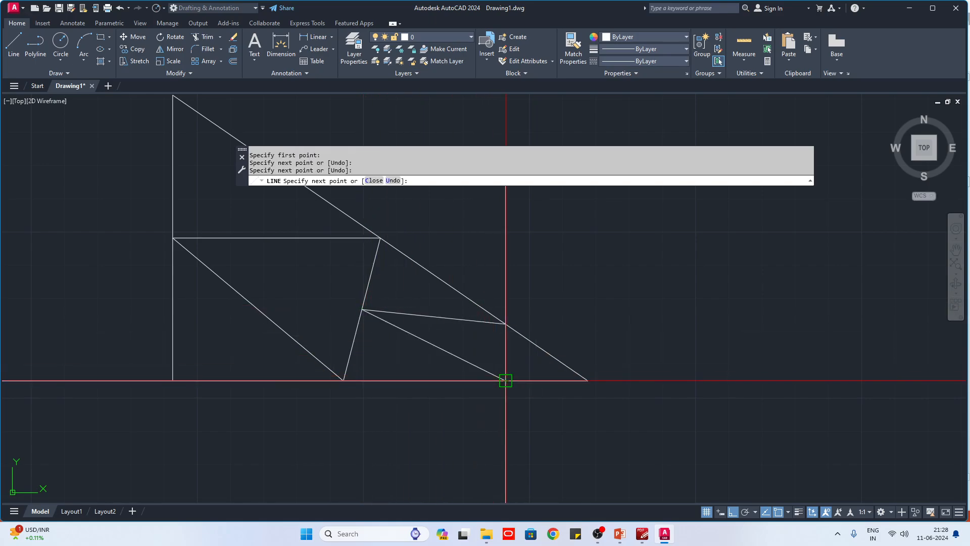
{"action": "key", "text": "Escape"}
Erase all the triangle and line geometry in the drawing with a crossing selection.
{"action": "scroll", "coordinate": [594, 385], "scroll_direction": "down", "scroll_amount": 2}
{"action": "left_click", "coordinate": [604, 428]}
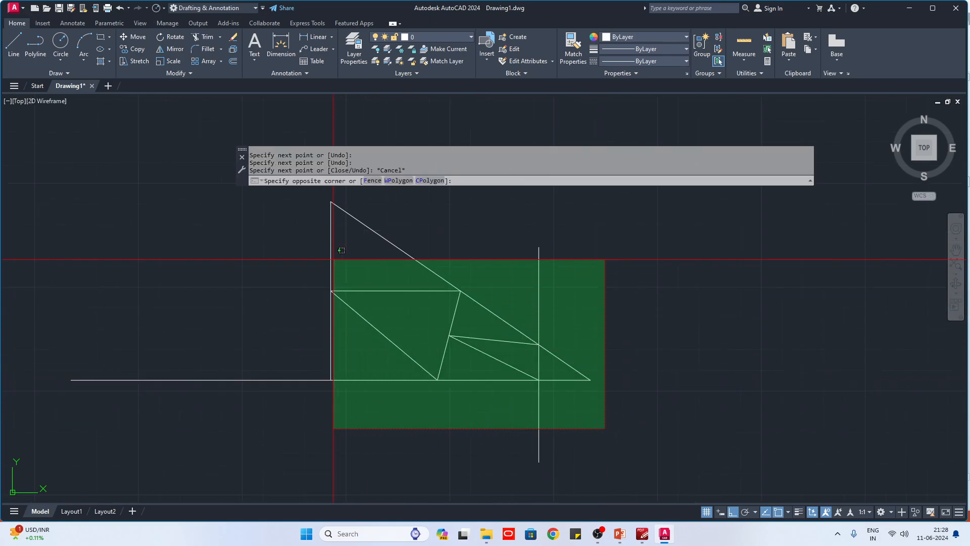
{"action": "left_click", "coordinate": [300, 237]}
{"action": "type", "text": "e"}
{"action": "key", "text": "Return"}
{"action": "scroll", "coordinate": [402, 341], "scroll_direction": "down", "scroll_amount": 2}
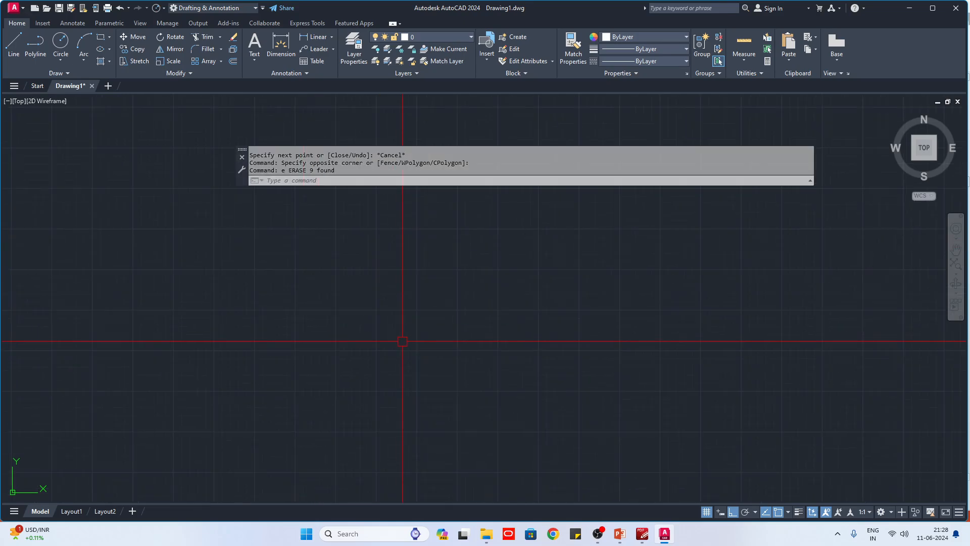
Draw a single horizontal line in the empty drawing area.
{"action": "middle_click_drag", "start_coordinate": [495, 337], "coordinate": [515, 333]}
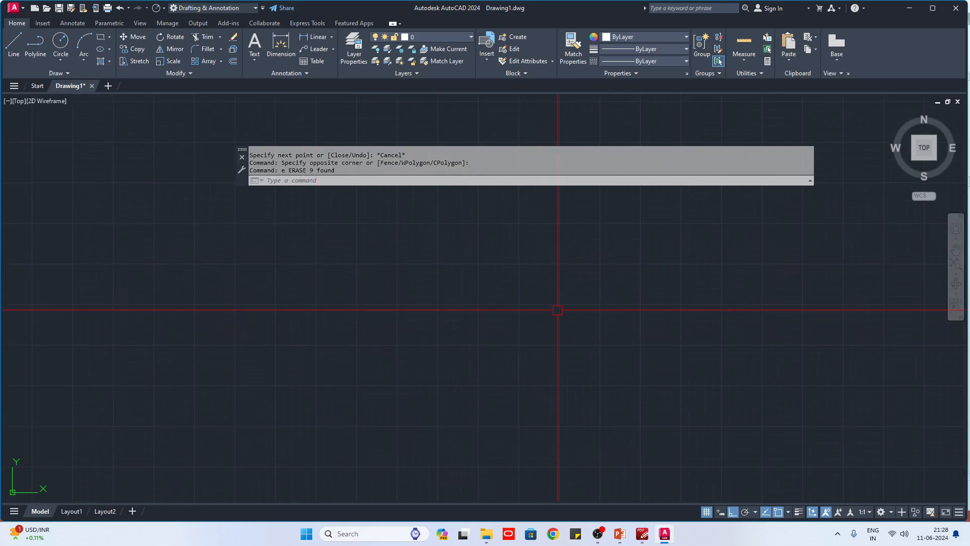
{"action": "type", "text": "l"}
{"action": "key", "text": "Return"}
{"action": "left_click", "coordinate": [294, 265]}
{"action": "left_click", "coordinate": [489, 264]}
{"action": "key", "text": "Escape"}
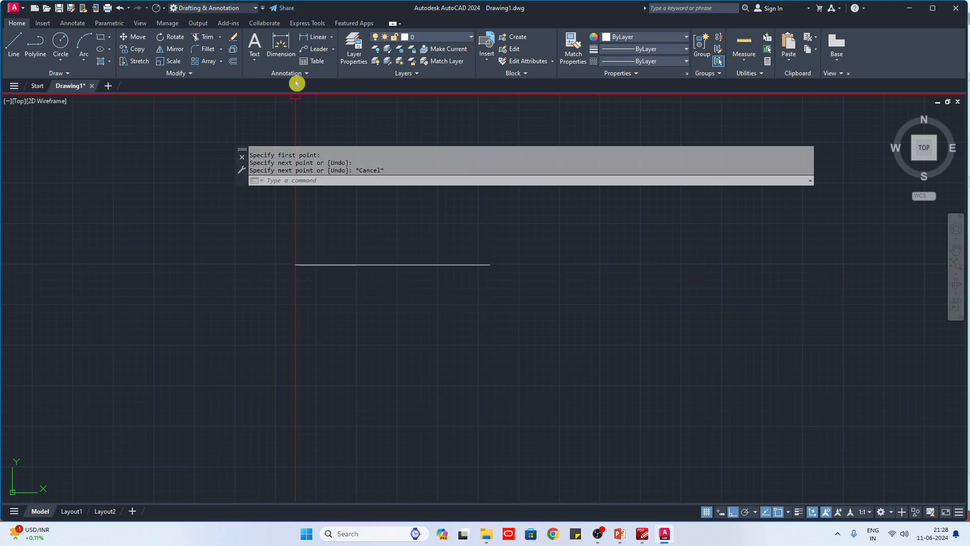
Try to place a linear dimension between the two endpoints of the horizontal line.
{"action": "left_click", "coordinate": [306, 43]}
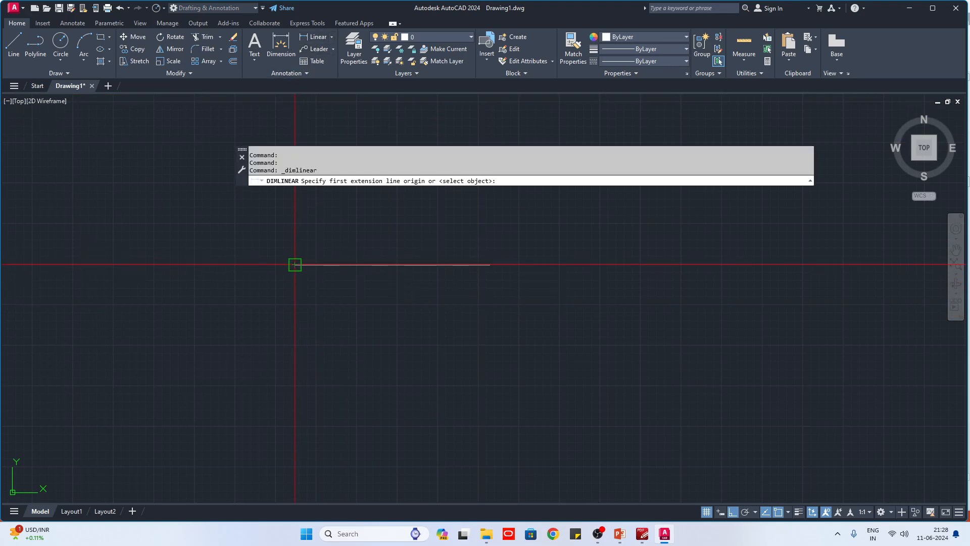
{"action": "left_click", "coordinate": [295, 264]}
{"action": "left_click", "coordinate": [489, 264]}
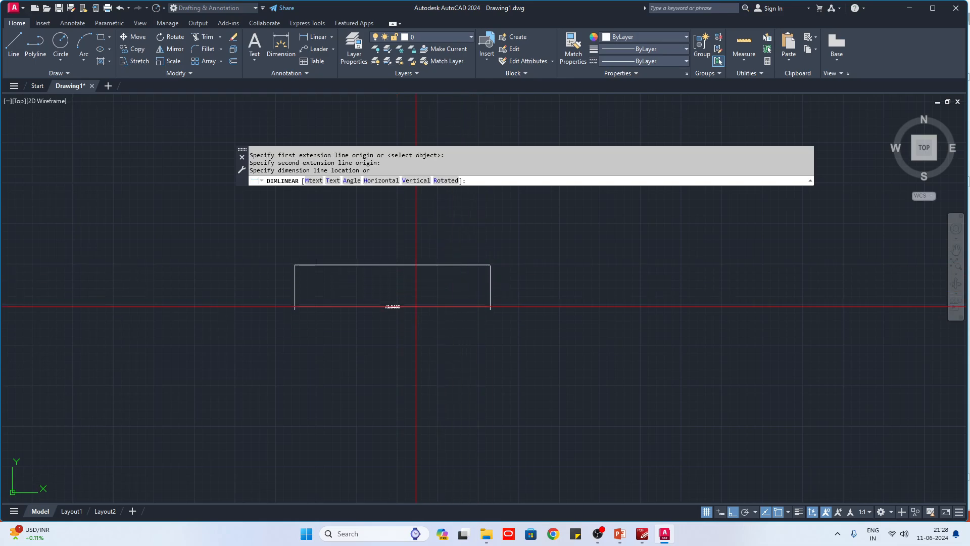
{"action": "scroll", "coordinate": [376, 273], "scroll_direction": "up", "scroll_amount": 4}
{"action": "key", "text": "Escape"}
{"action": "key", "text": "Return"}
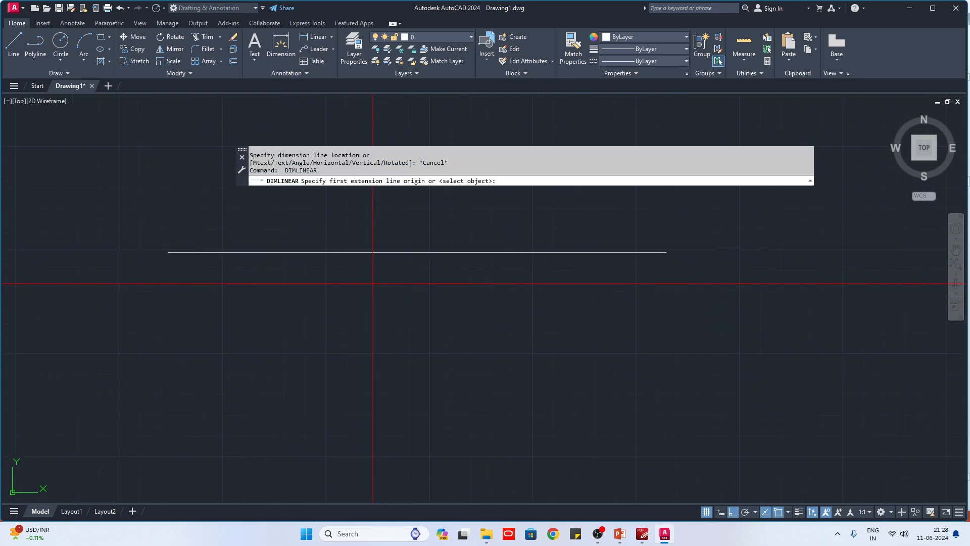
{"action": "key", "text": "Escape"}
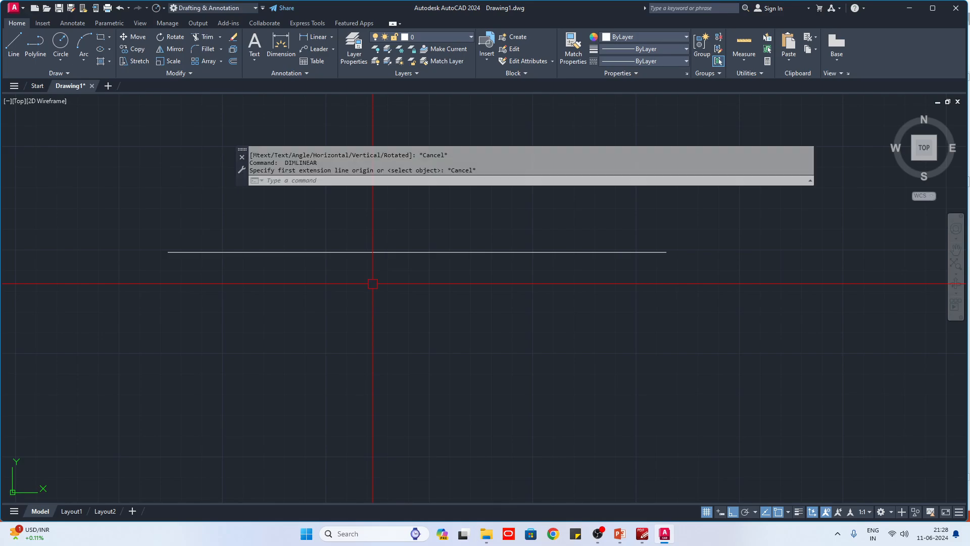
Open Drafting Settings with DS and review the object snap modes and the option that selects them all.
{"action": "type", "text": "DS"}
{"action": "key", "text": "Return"}
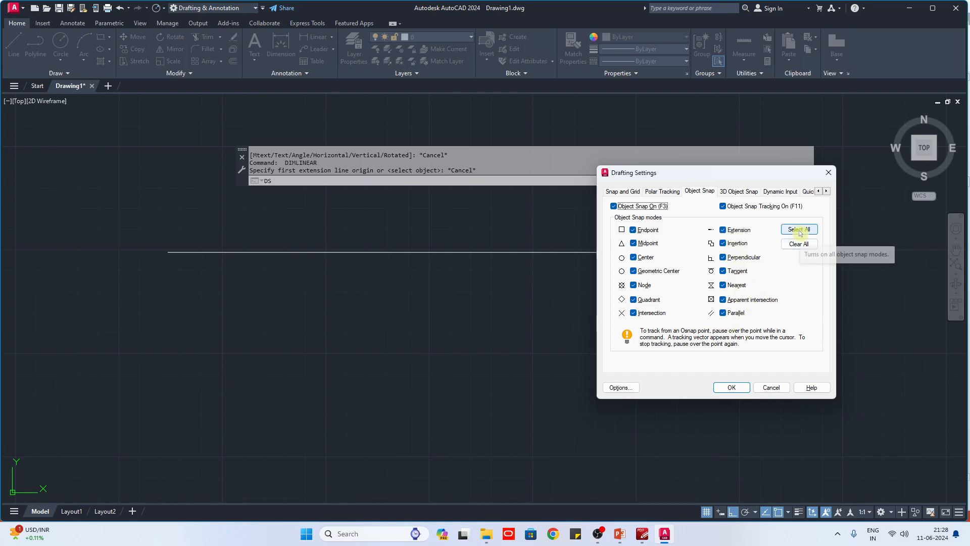
{"action": "left_click", "coordinate": [730, 387]}
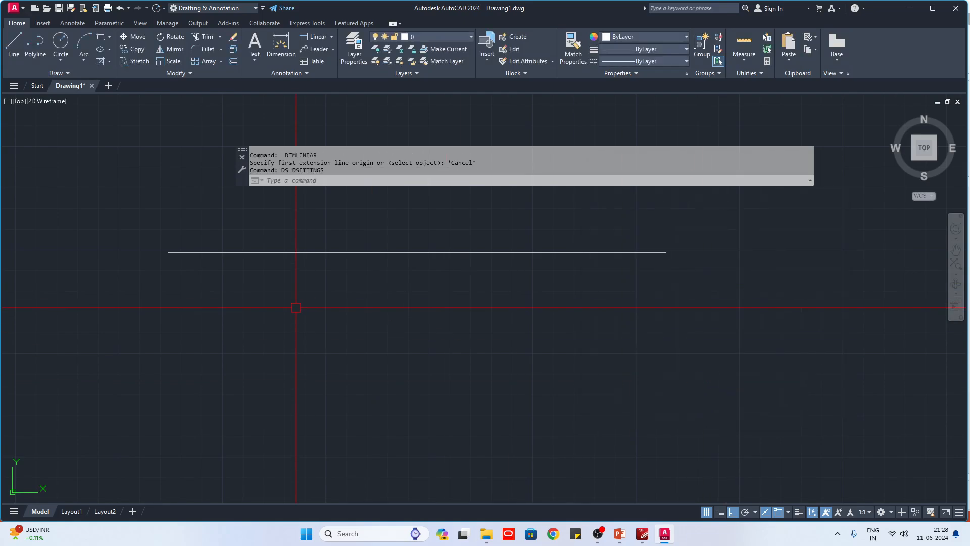
Erase the horizontal line with a crossing selection.
{"action": "scroll", "coordinate": [296, 308], "scroll_direction": "down", "scroll_amount": 2}
{"action": "left_click", "coordinate": [568, 374]}
{"action": "left_click", "coordinate": [369, 264]}
{"action": "type", "text": "e"}
{"action": "key", "text": "Return"}
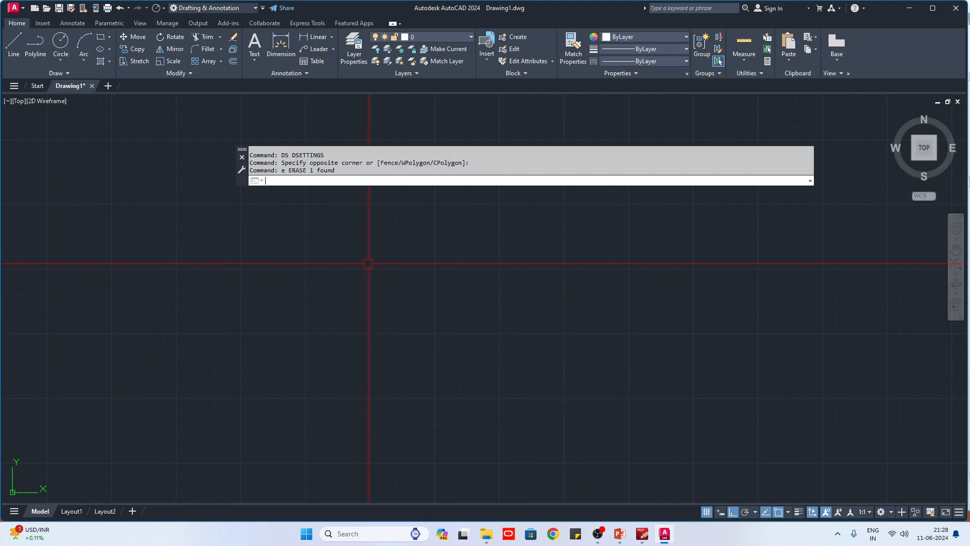
Draw a rectangle in the empty drawing area by two opposite corners.
{"action": "type", "text": "rec"}
{"action": "key", "text": "Return"}
{"action": "left_click", "coordinate": [255, 219]}
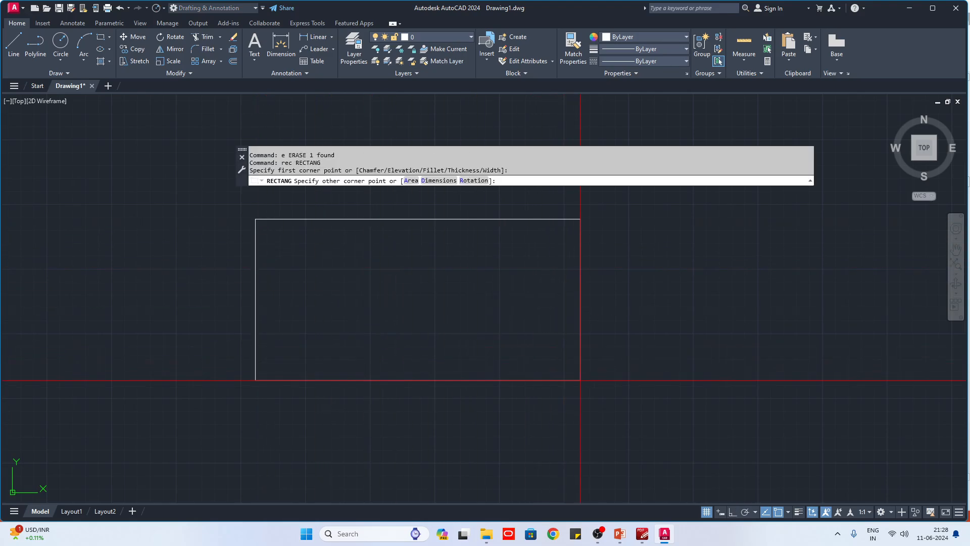
{"action": "left_click", "coordinate": [606, 380]}
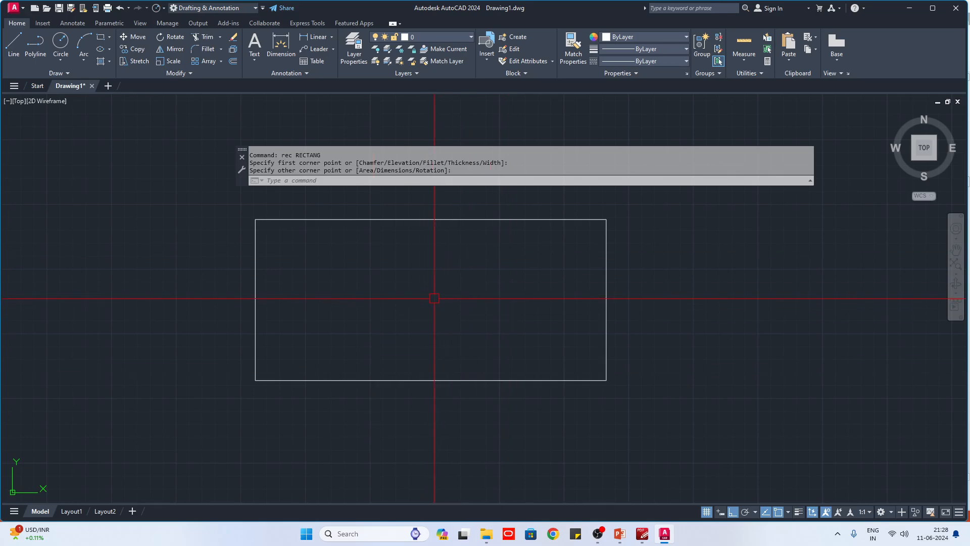
Preview the rectangle's Geometric Center snap with the Circle command, and inspect the rectangle's grips as one selected object.
{"action": "type", "text": "c"}
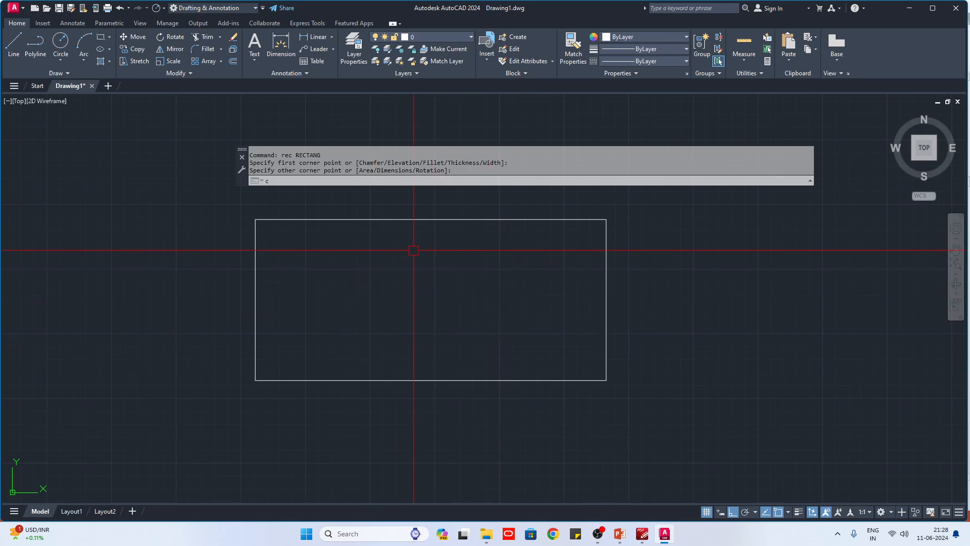
{"action": "key", "text": "Return"}
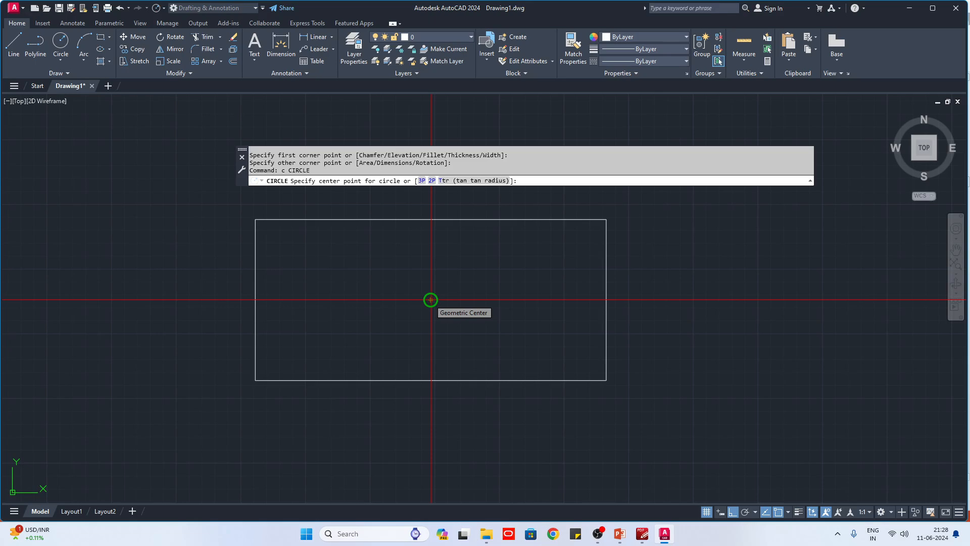
{"action": "key", "text": "Escape"}
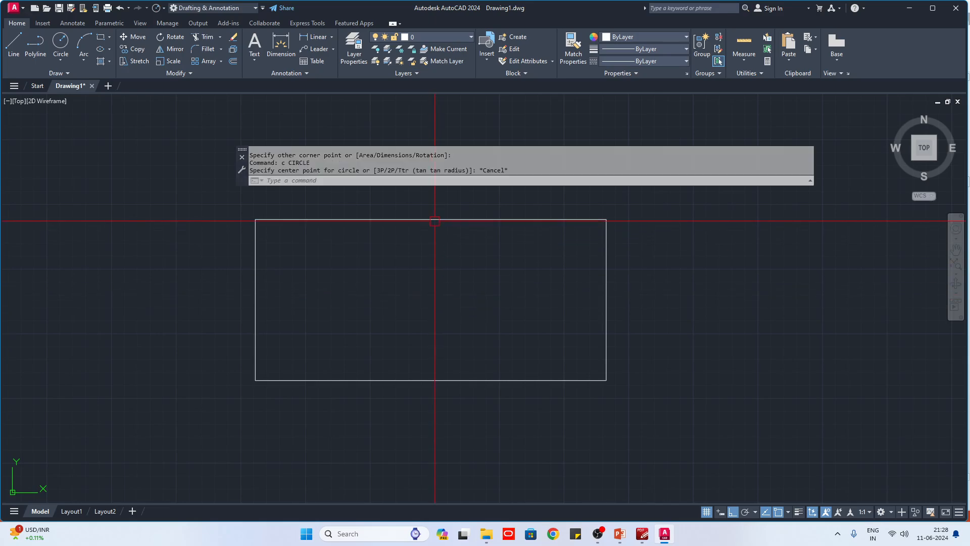
{"action": "left_click", "coordinate": [429, 218]}
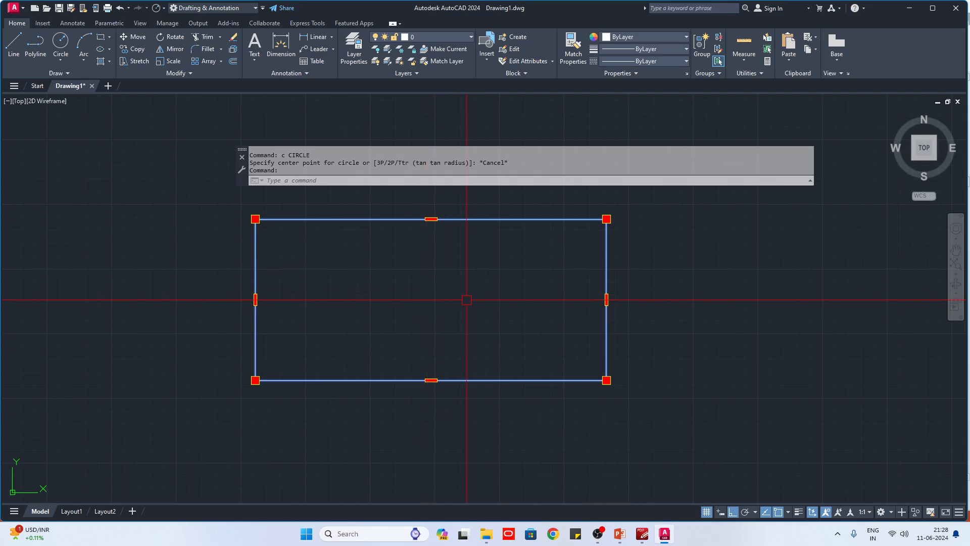
{"action": "scroll", "coordinate": [336, 290], "scroll_direction": "down", "scroll_amount": 3}
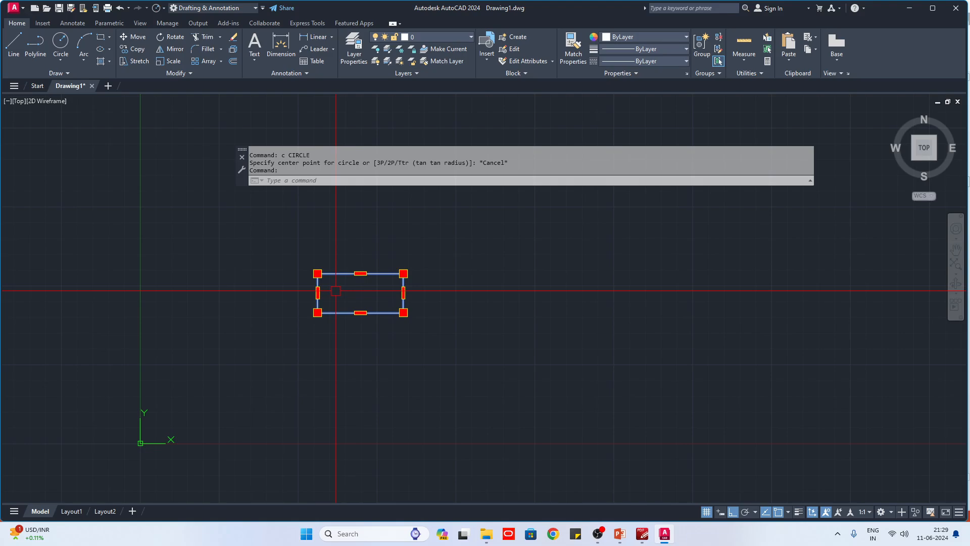
{"action": "key", "text": "Escape"}
Reopen Drafting Settings with DS and review the description of the Geometric Center snap mode.
{"action": "type", "text": "DS"}
{"action": "key", "text": "Return"}
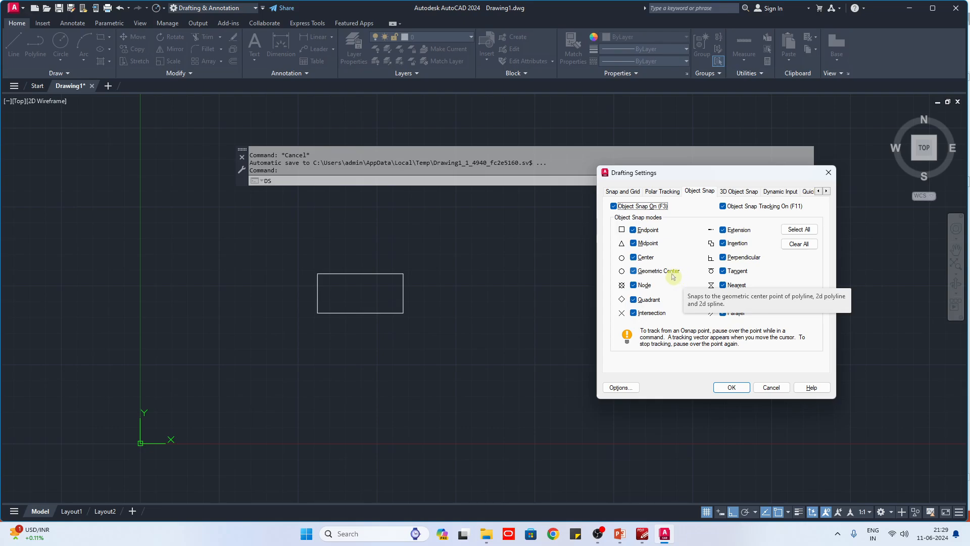
{"action": "left_click", "coordinate": [721, 312]}
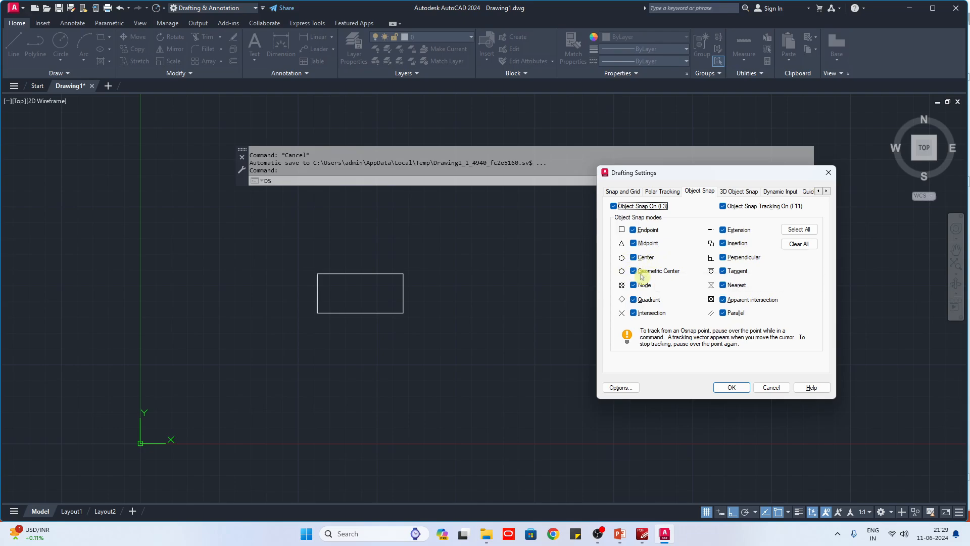
{"action": "key", "text": "Escape"}
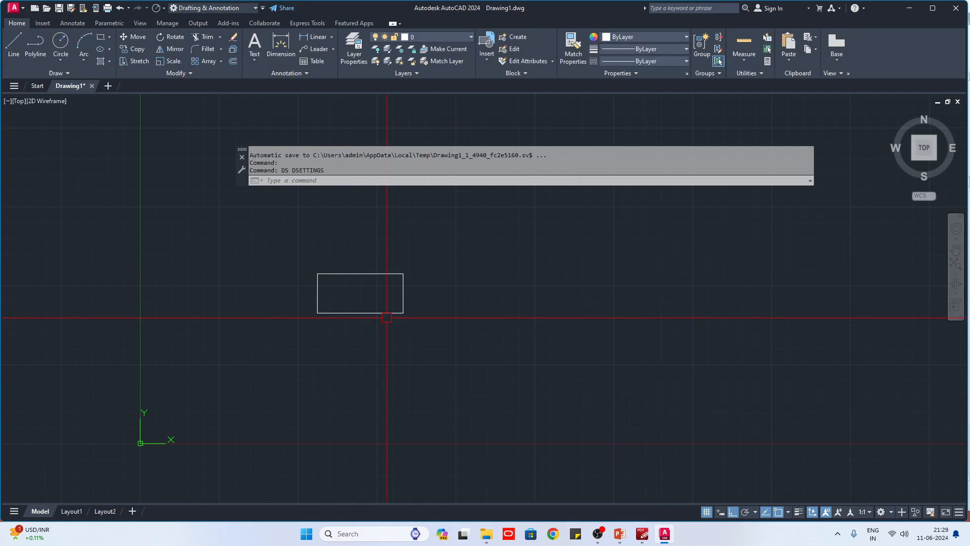
Explode the rectangle into separate lines and check the upper edge by selecting it alone.
{"action": "left_click", "coordinate": [348, 313]}
{"action": "scroll", "coordinate": [349, 303], "scroll_direction": "up", "scroll_amount": 5}
{"action": "type", "text": "x"}
{"action": "key", "text": "Return"}
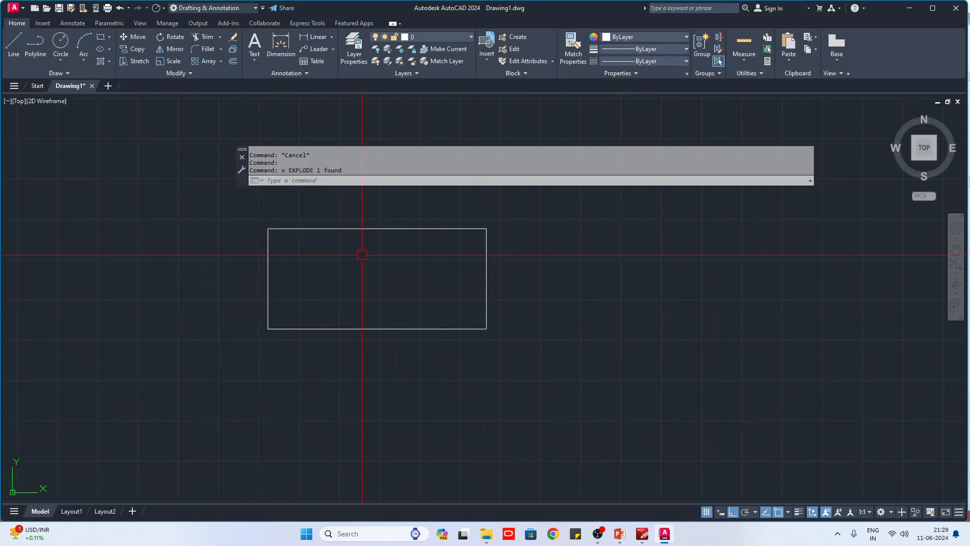
{"action": "left_click", "coordinate": [368, 229]}
{"action": "key", "text": "Escape"}
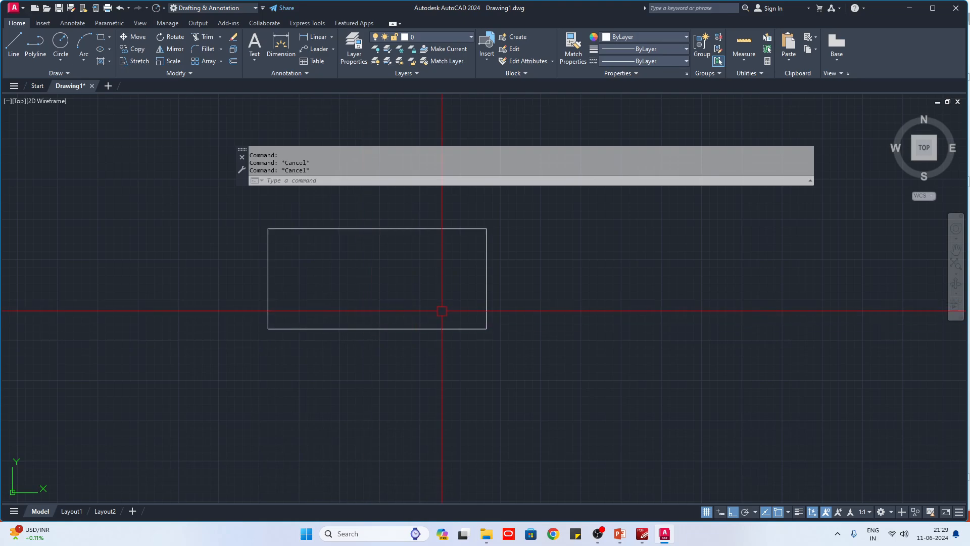
Draw a vertical line from the midpoint of the exploded rectangle's upper edge to its lower edge.
{"action": "type", "text": "l"}
{"action": "key", "text": "Return"}
{"action": "left_click", "coordinate": [376, 229]}
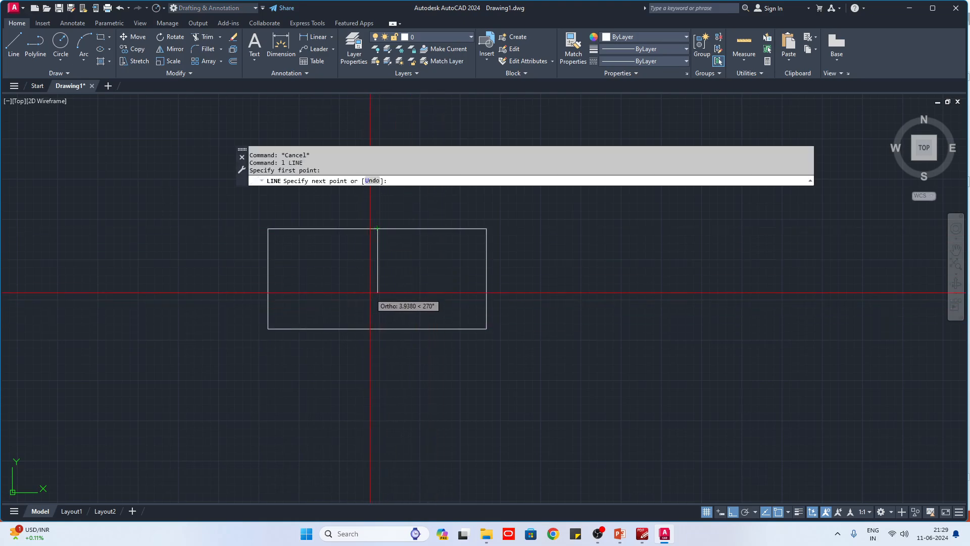
{"action": "left_click", "coordinate": [377, 329]}
{"action": "key", "text": "Escape"}
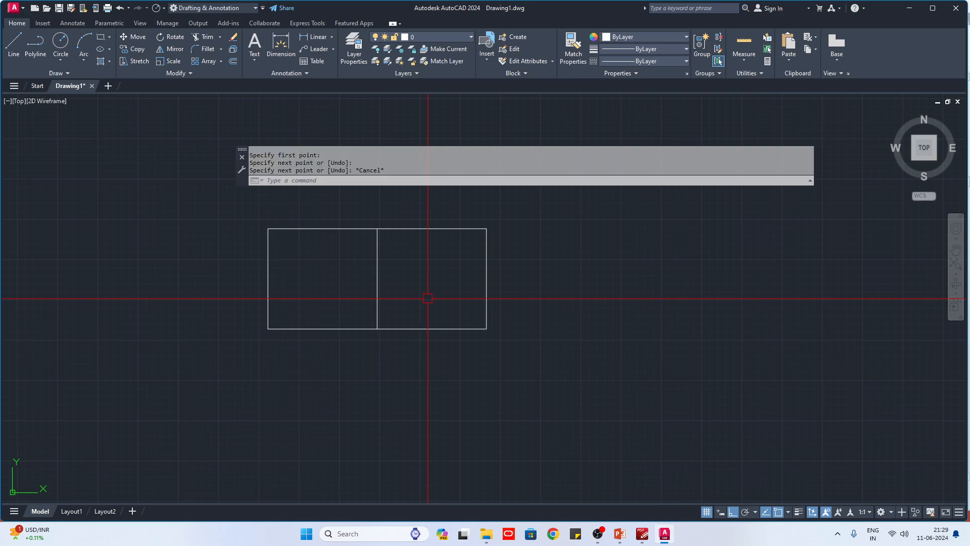
Draw a circle of about 1.78 units radius centred on the midpoint of the vertical dividing line.
{"action": "type", "text": "c"}
{"action": "key", "text": "Return"}
{"action": "left_click", "coordinate": [377, 278]}
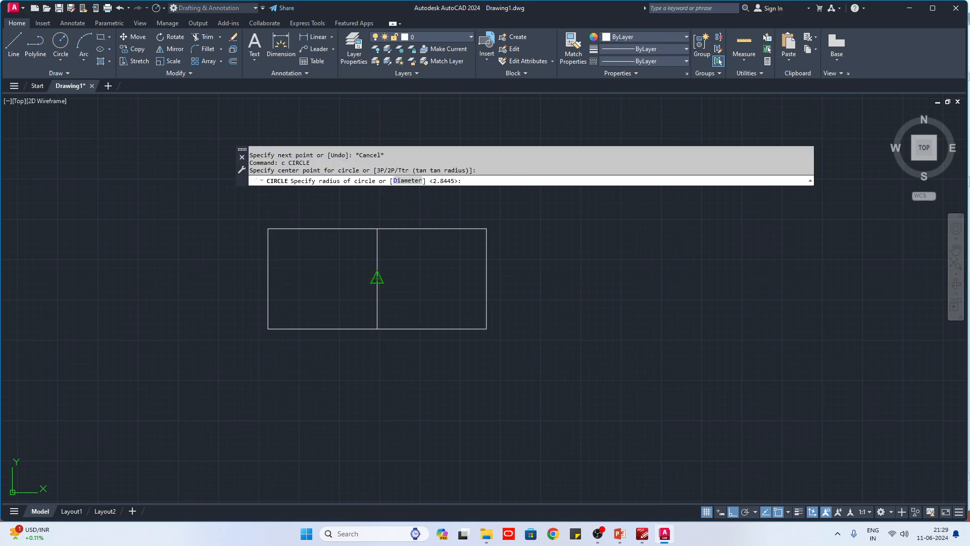
{"action": "left_click", "coordinate": [405, 290]}
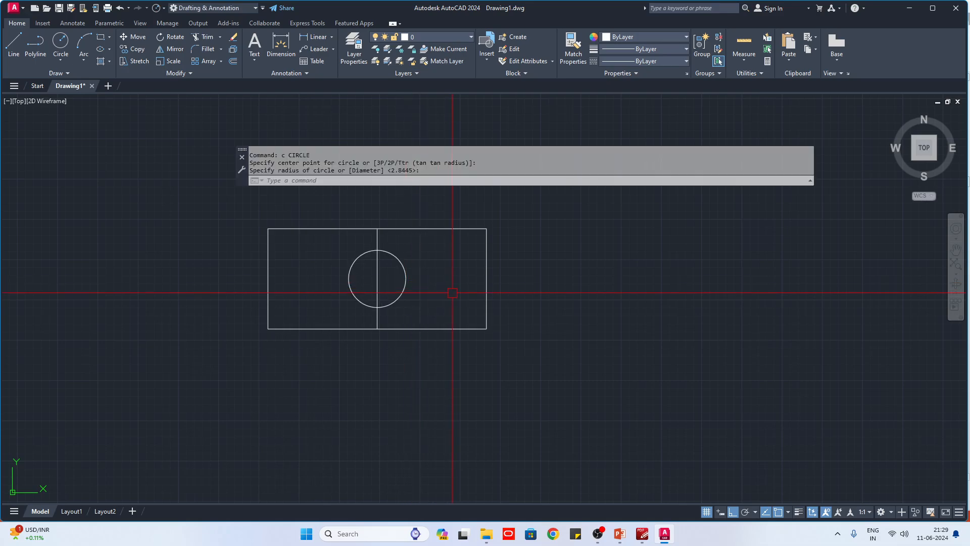
Delete the vertical dividing line and the circle, leaving only the rectangle's outline.
{"action": "left_click", "coordinate": [378, 278]}
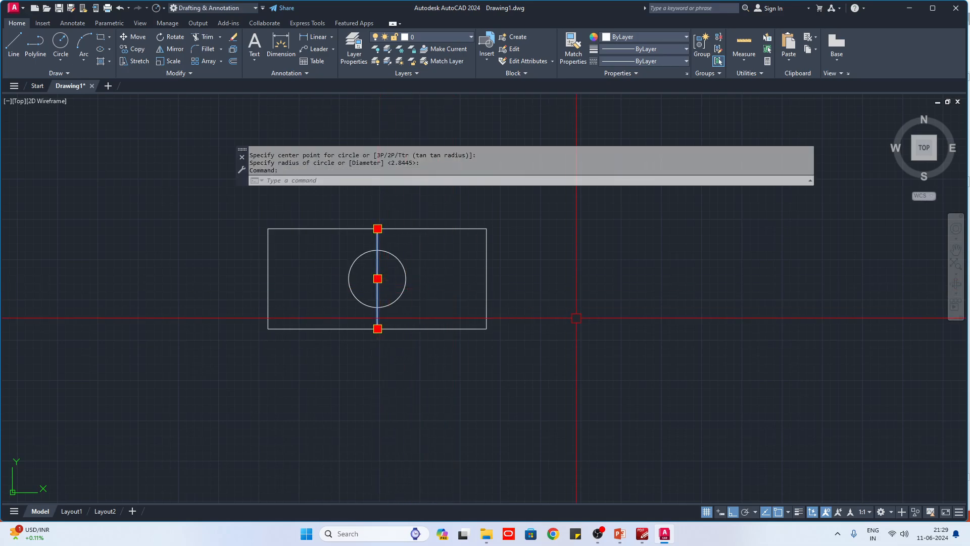
{"action": "key", "text": "Delete"}
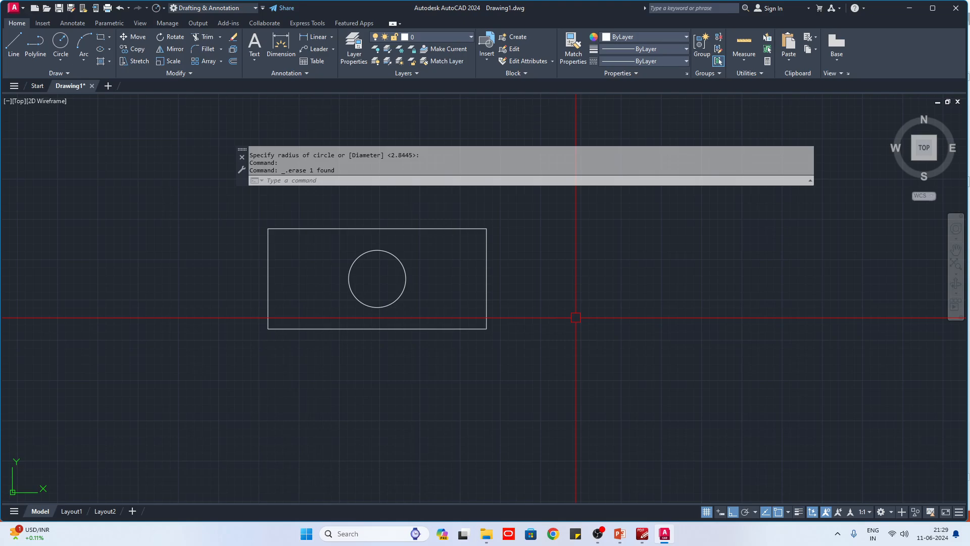
{"action": "left_click", "coordinate": [399, 290]}
{"action": "key", "text": "Delete"}
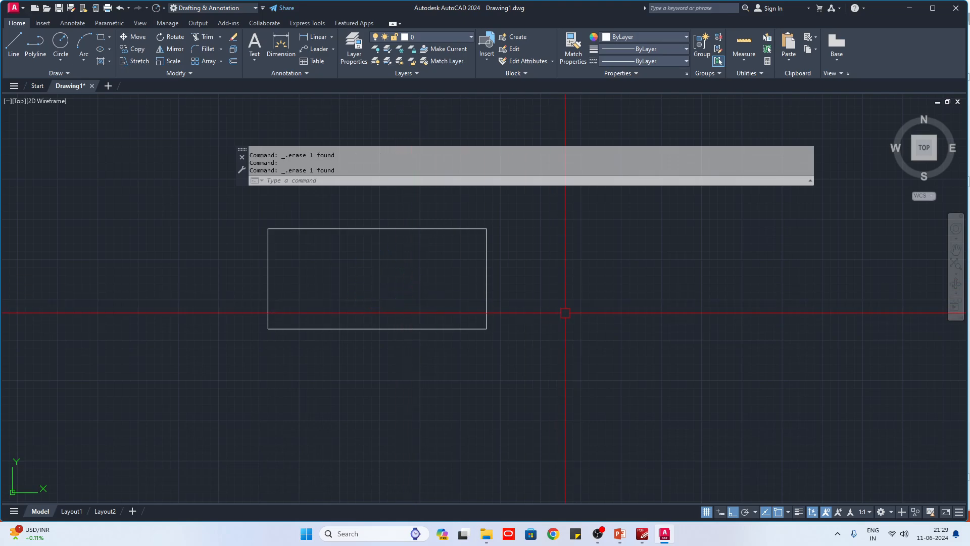
Switch to PowerPoint and add the main-level note "F11 – osnap tracking" below the marker size line on slide 9.
{"action": "left_click", "coordinate": [619, 534]}
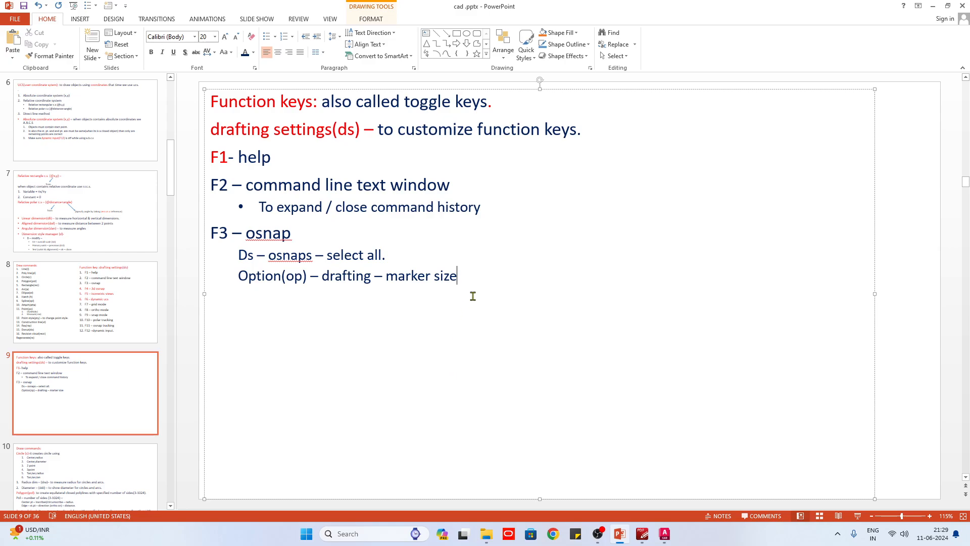
{"action": "key", "text": "Return"}
{"action": "left_click", "coordinate": [305, 36]}
{"action": "type", "text": "F11 -"}
{"action": "type", "text": " osnap "}
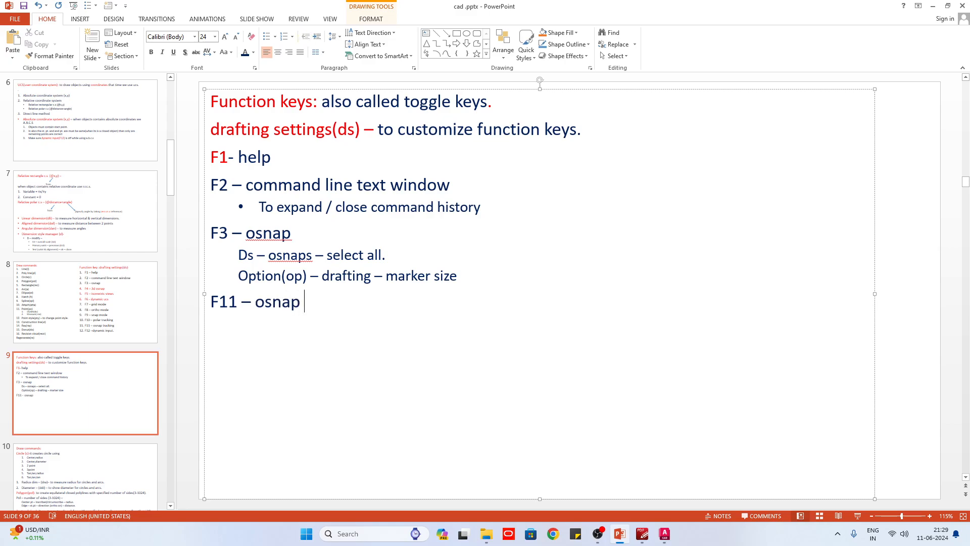
{"action": "type", "text": "tracking"}
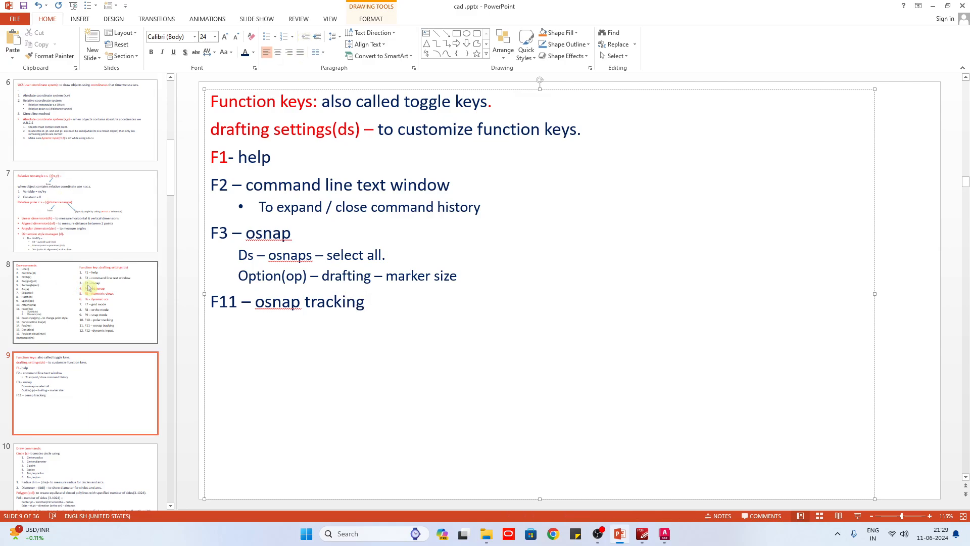
{"action": "left_click", "coordinate": [84, 302]}
{"action": "left_click", "coordinate": [112, 386]}
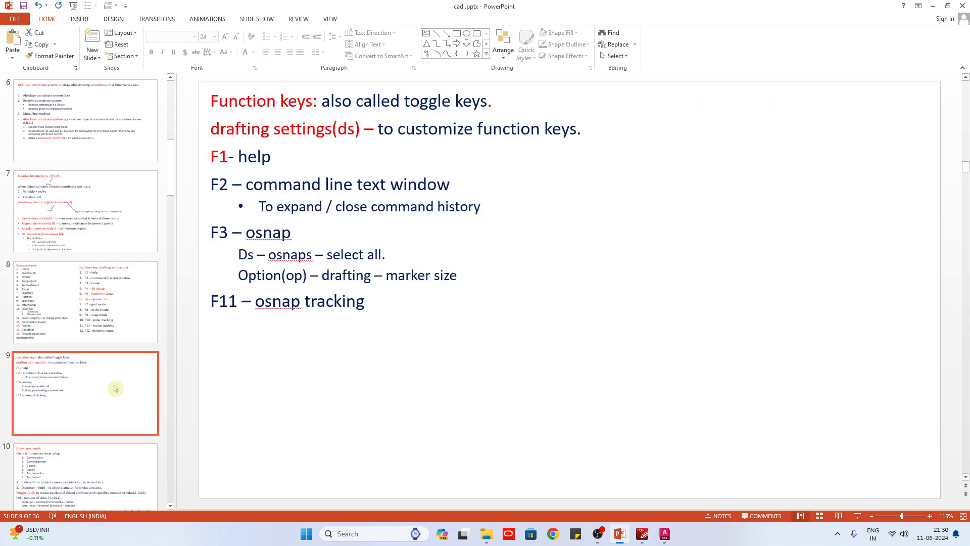
Switch to AutoCAD, start the Line command, check the Object Snap Tracking status-bar entry, and toggle tracking off and back on.
{"action": "left_click", "coordinate": [664, 534]}
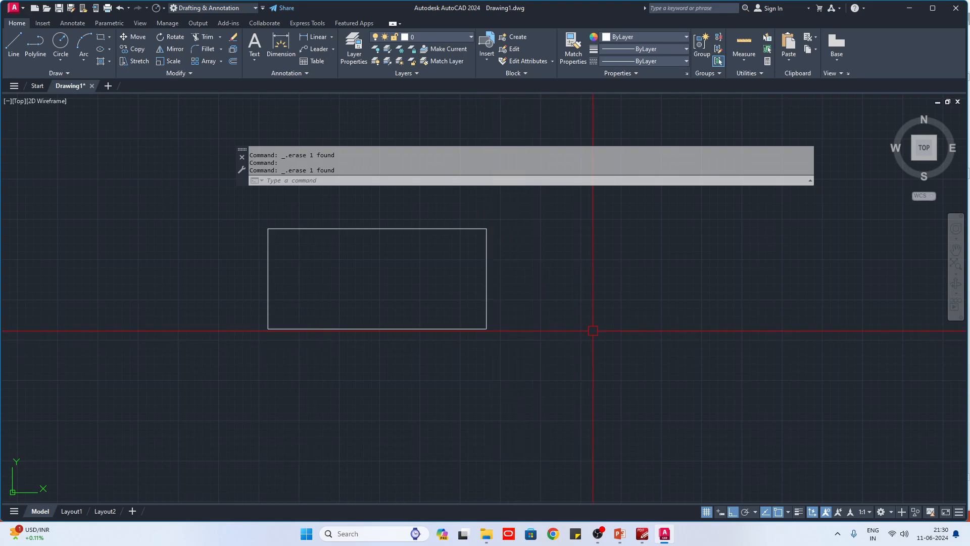
{"action": "type", "text": "l"}
{"action": "key", "text": "Return"}
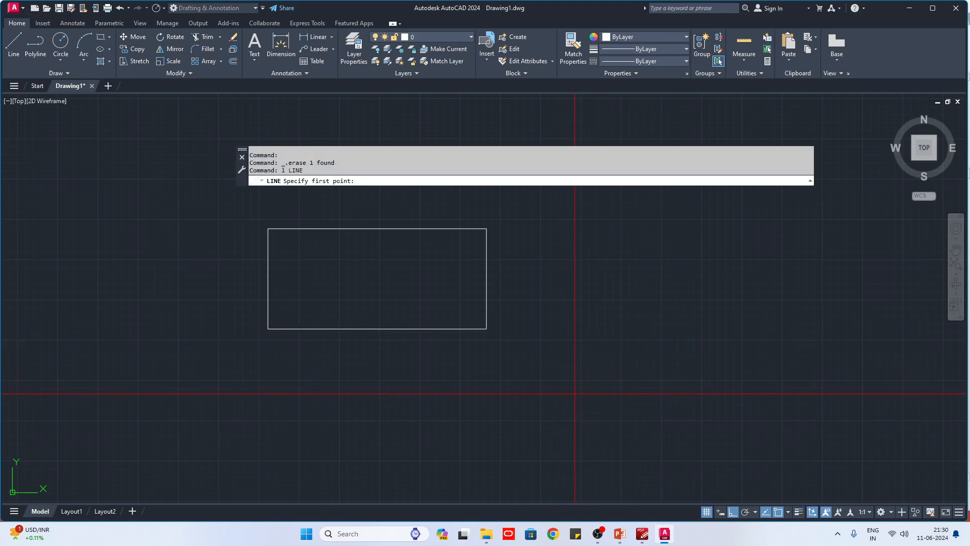
{"action": "left_click", "coordinate": [959, 511]}
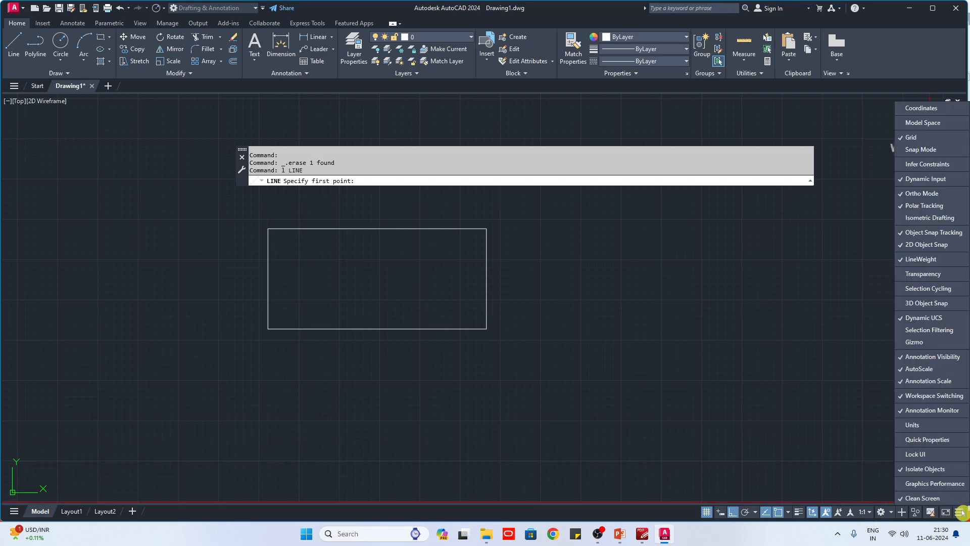
{"action": "left_click", "coordinate": [907, 234]}
{"action": "left_click", "coordinate": [904, 234]}
{"action": "left_click", "coordinate": [765, 512]}
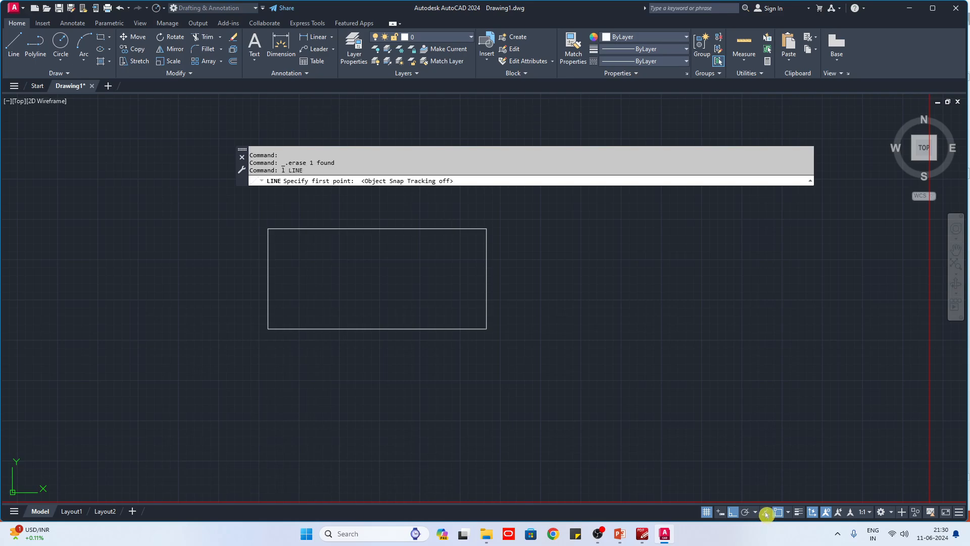
{"action": "left_click", "coordinate": [766, 512]}
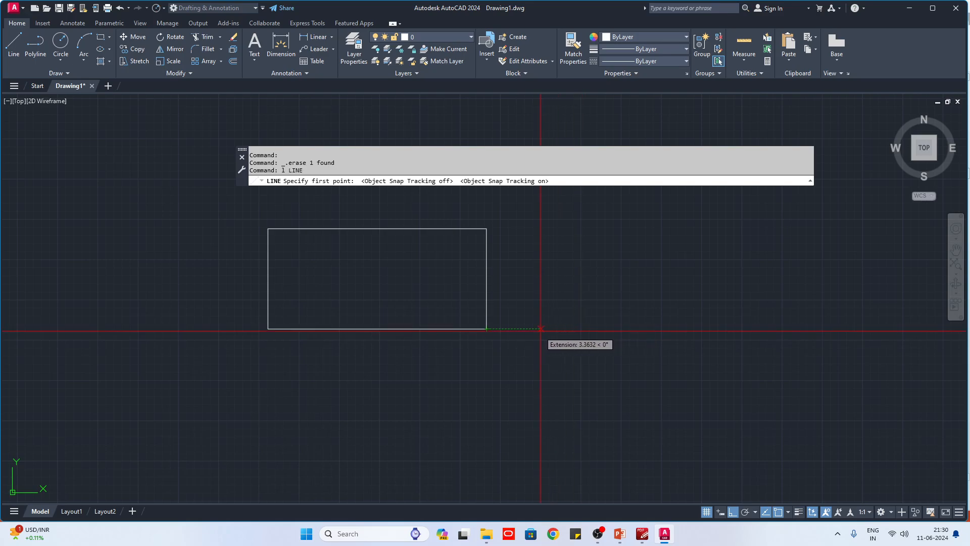
Draw a second rectangle from lines beside the first, using object snap tracking to align its lower and upper edges with it.
{"action": "scroll", "coordinate": [516, 332], "scroll_direction": "up", "scroll_amount": 4}
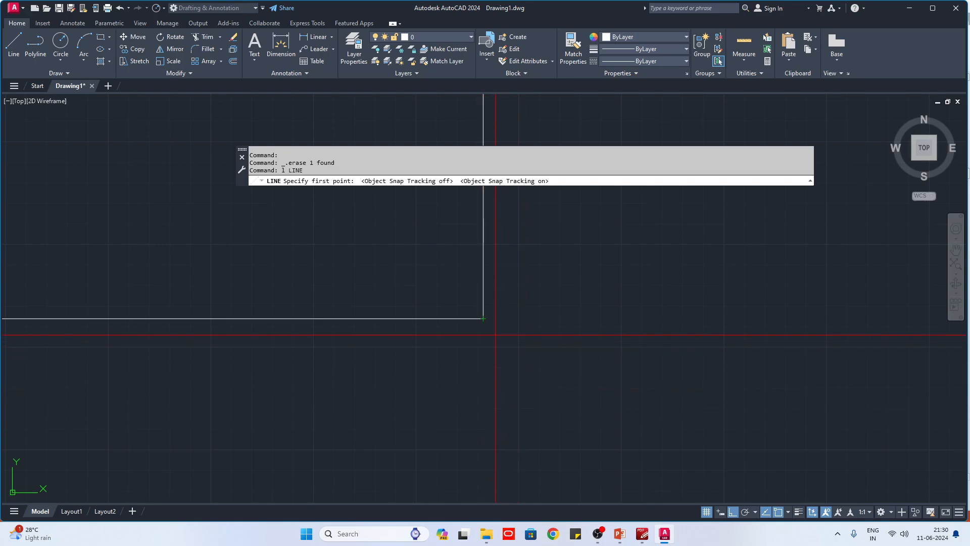
{"action": "scroll", "coordinate": [495, 335], "scroll_direction": "up", "scroll_amount": 2}
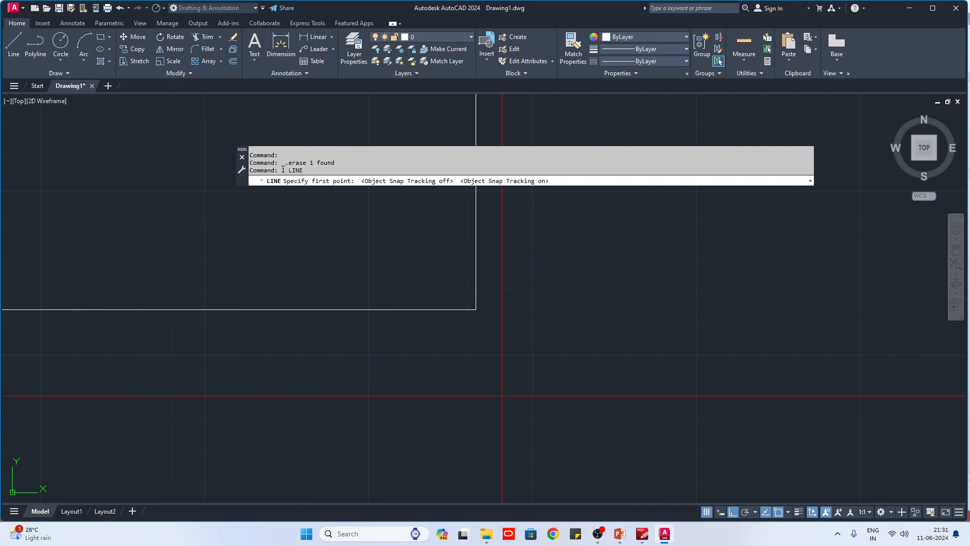
{"action": "scroll", "coordinate": [502, 396], "scroll_direction": "down", "scroll_amount": 4}
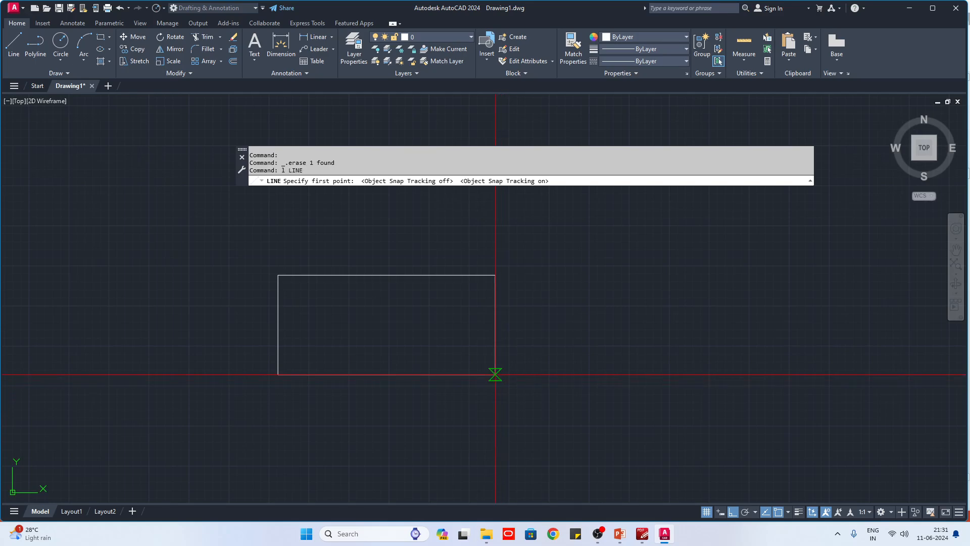
{"action": "left_click", "coordinate": [556, 374]}
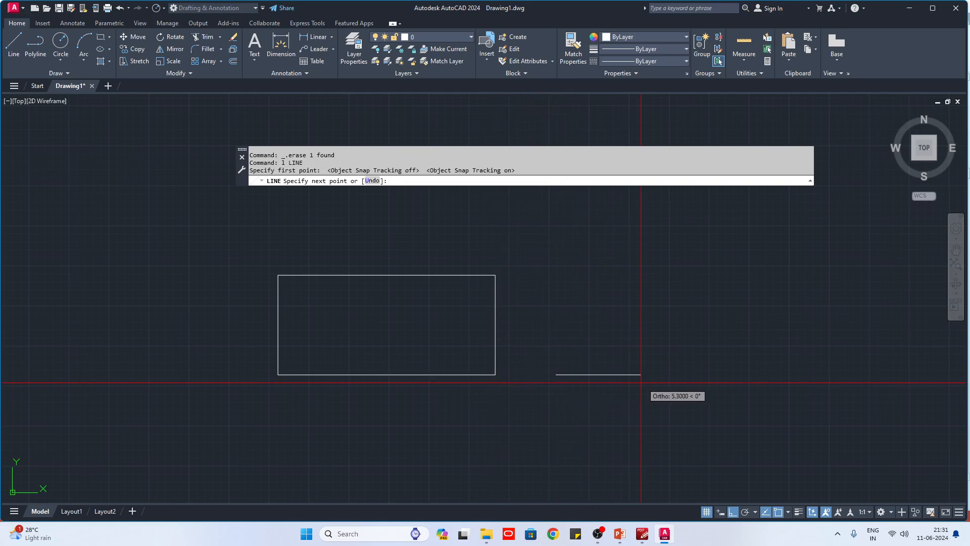
{"action": "left_click", "coordinate": [752, 374]}
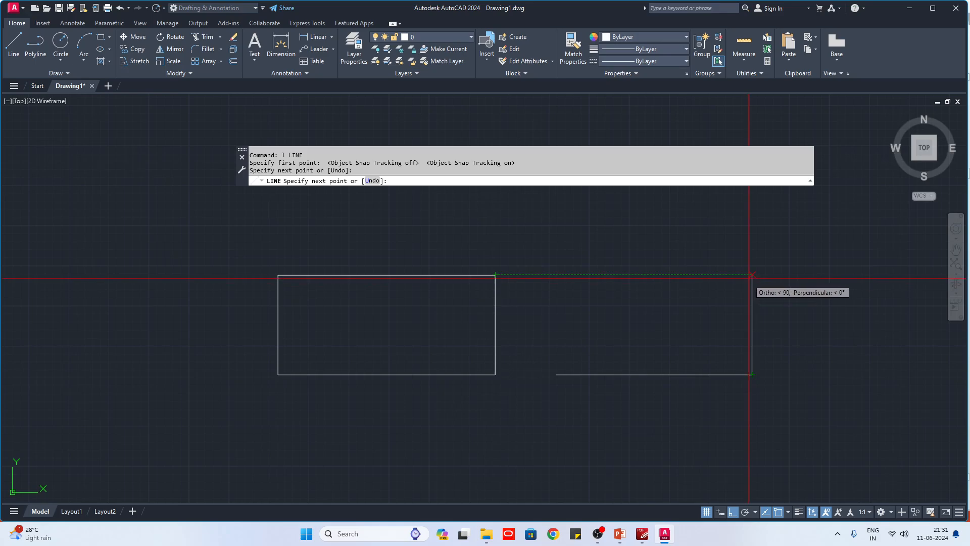
{"action": "left_click", "coordinate": [752, 275]}
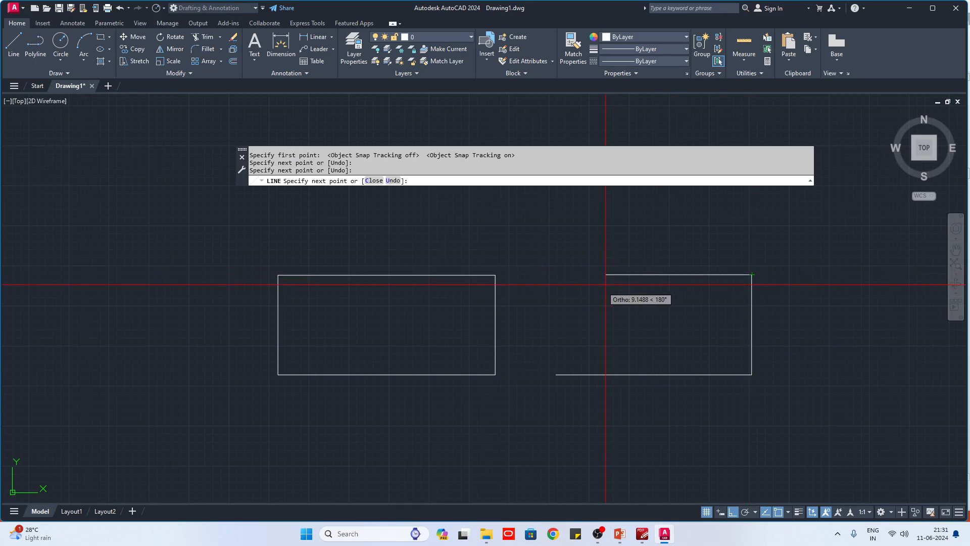
{"action": "scroll", "coordinate": [626, 320], "scroll_direction": "up", "scroll_amount": 2}
{"action": "middle_click_drag", "start_coordinate": [619, 323], "coordinate": [503, 330]}
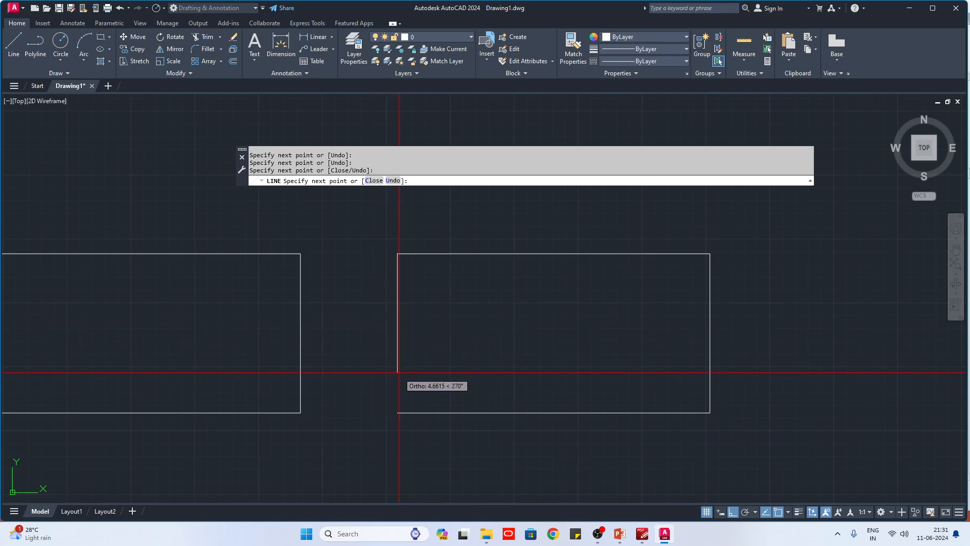
{"action": "key", "text": "Escape"}
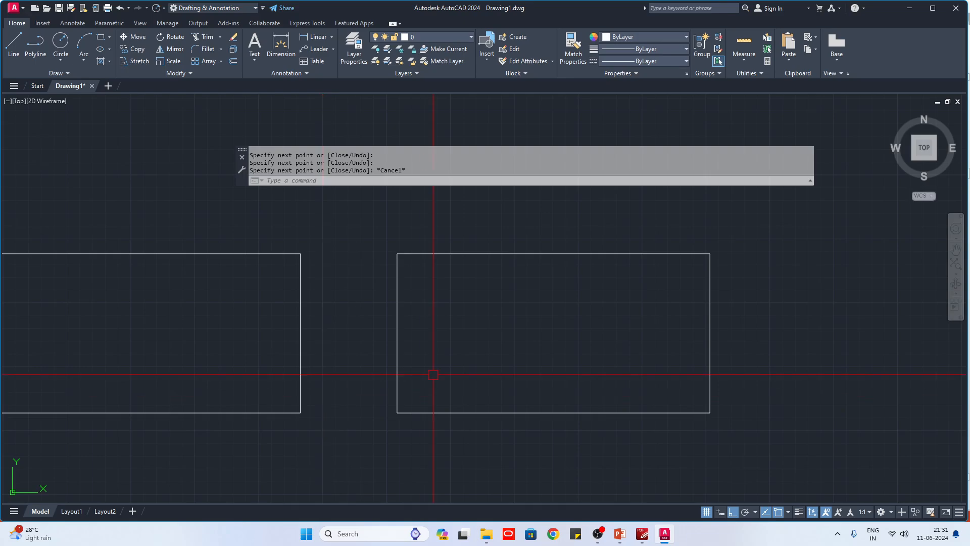
Draw a circle at the second rectangle's centre, located by tracking from the midpoints of its upper and side edges.
{"action": "scroll", "coordinate": [433, 373], "scroll_direction": "down", "scroll_amount": 2}
{"action": "scroll", "coordinate": [560, 356], "scroll_direction": "up", "scroll_amount": 2}
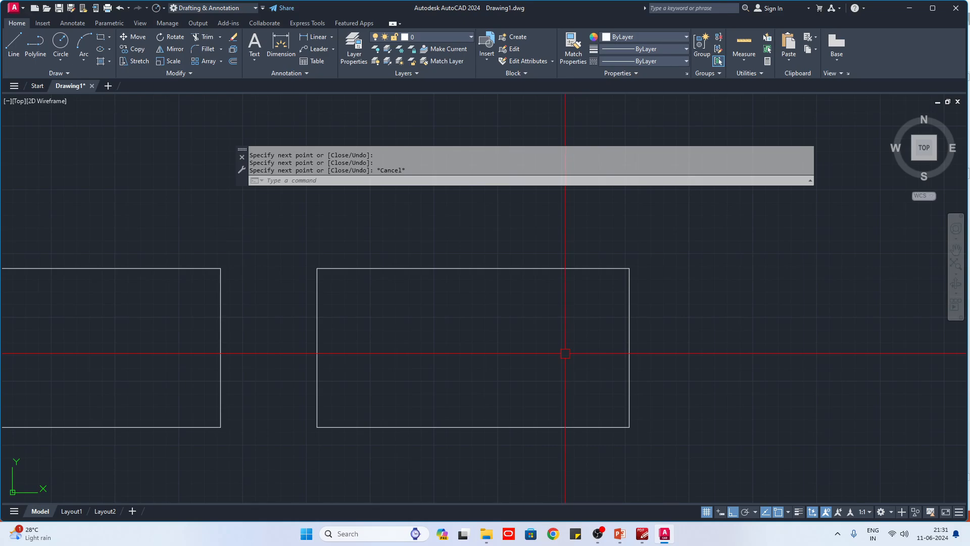
{"action": "type", "text": "c"}
{"action": "key", "text": "Return"}
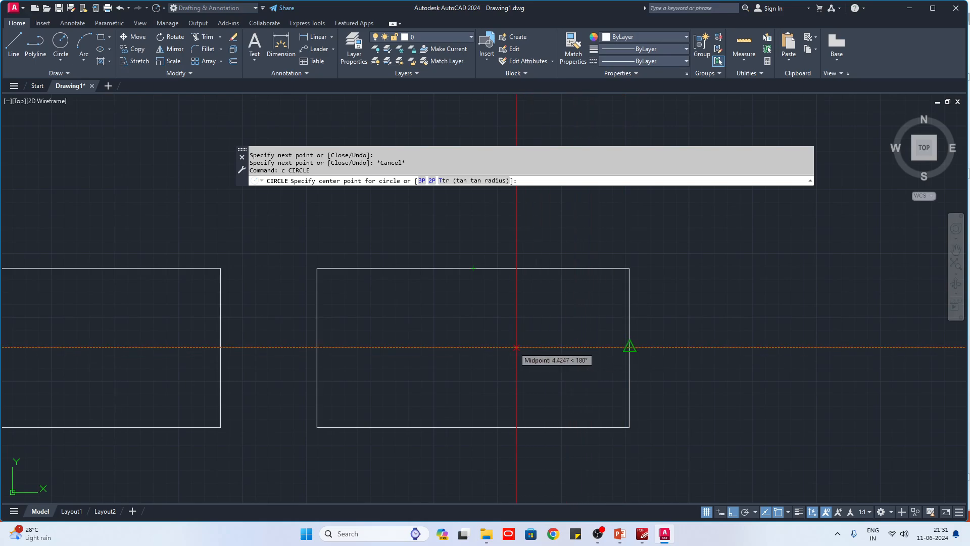
{"action": "left_click", "coordinate": [473, 347]}
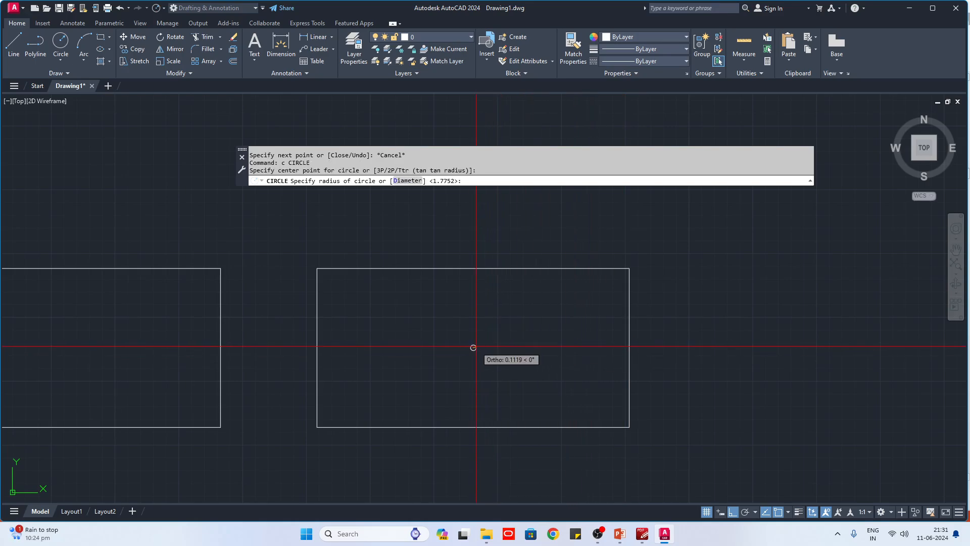
{"action": "left_click", "coordinate": [520, 347]}
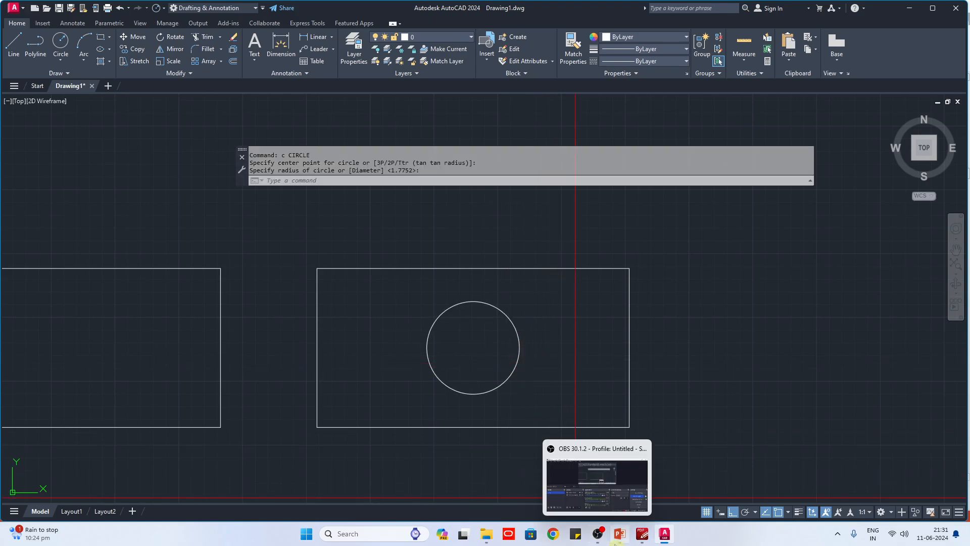
Switch to the WORK BOOK FINAL PDF and examine the circle figure in Exercise 10, Draw Using Apparent intersection.
{"action": "left_click", "coordinate": [619, 533]}
{"action": "left_click", "coordinate": [641, 534]}
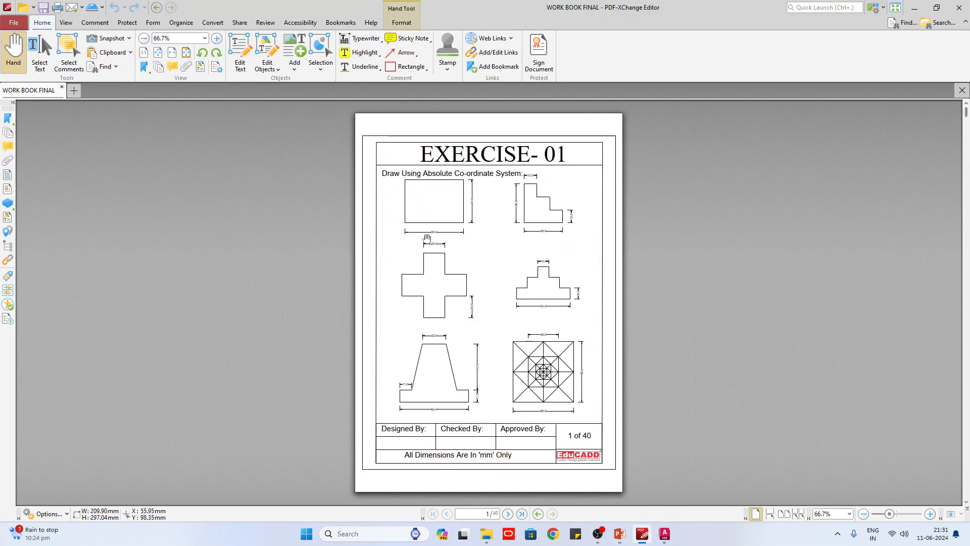
{"action": "scroll", "coordinate": [429, 257], "scroll_direction": "down", "scroll_amount": 14}
{"action": "scroll", "coordinate": [429, 258], "scroll_direction": "up", "scroll_amount": 9}
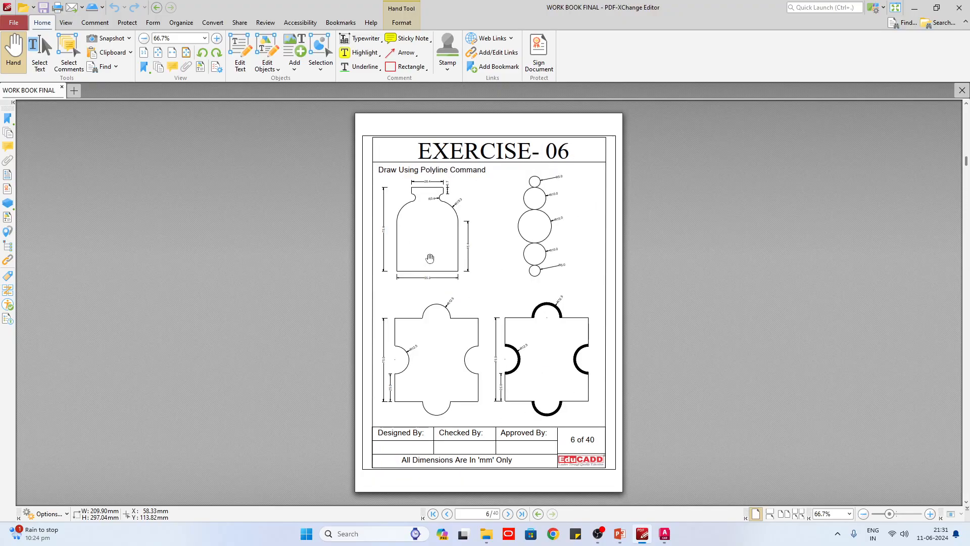
{"action": "scroll", "coordinate": [430, 258], "scroll_direction": "down", "scroll_amount": 4}
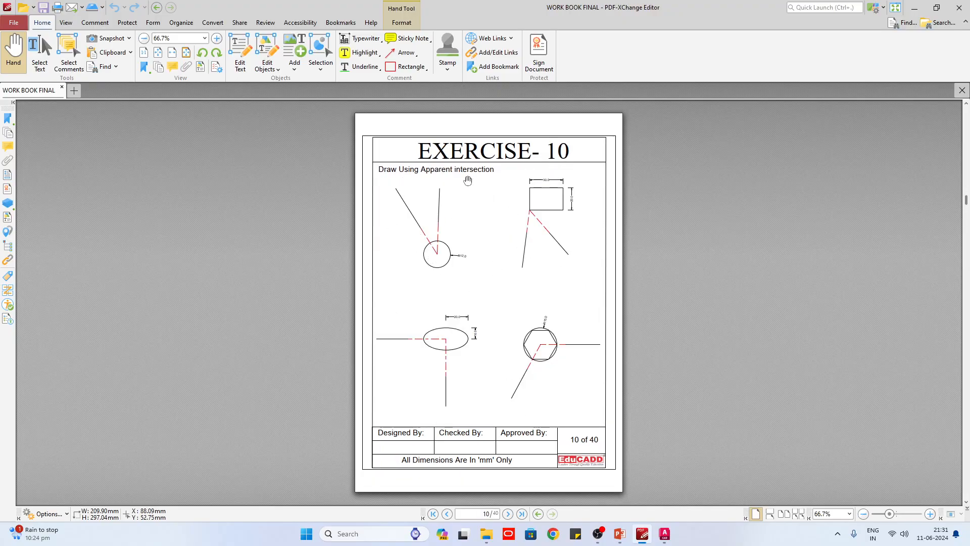
{"action": "scroll", "coordinate": [467, 180], "scroll_direction": "up", "scroll_amount": 3, "text": "ctrl"}
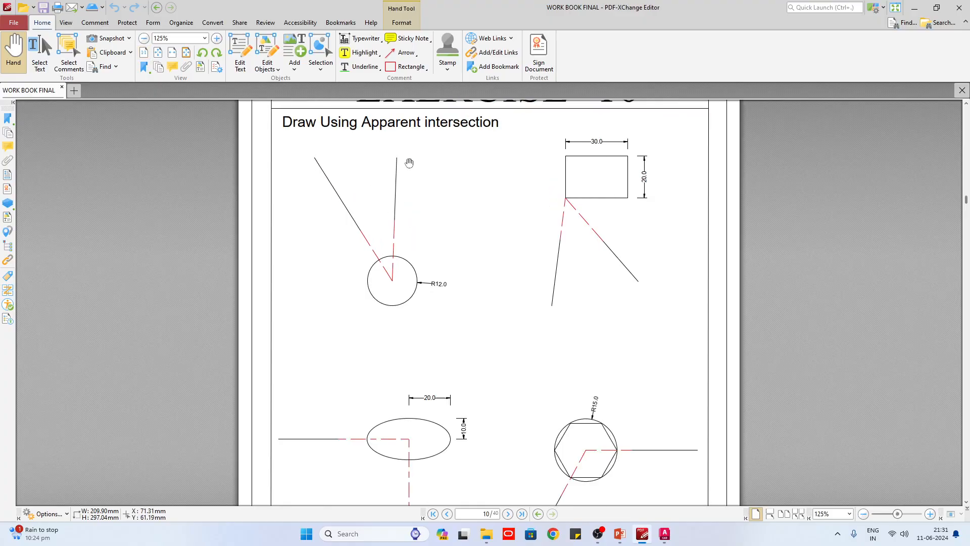
{"action": "scroll", "coordinate": [367, 220], "scroll_direction": "up", "scroll_amount": 2, "text": "ctrl"}
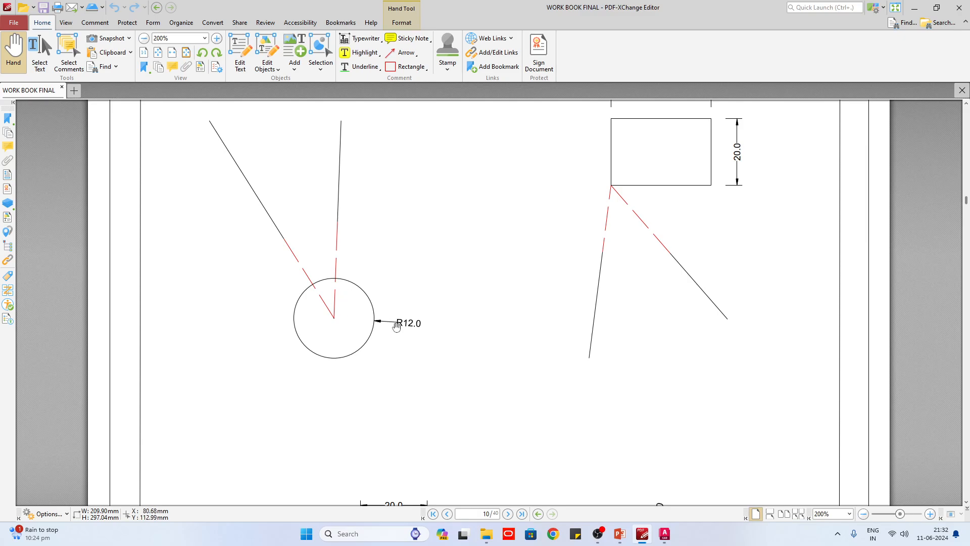
Switch back to AutoCAD and draw a vertical line in the empty area beside the second rectangle.
{"action": "left_click", "coordinate": [664, 534]}
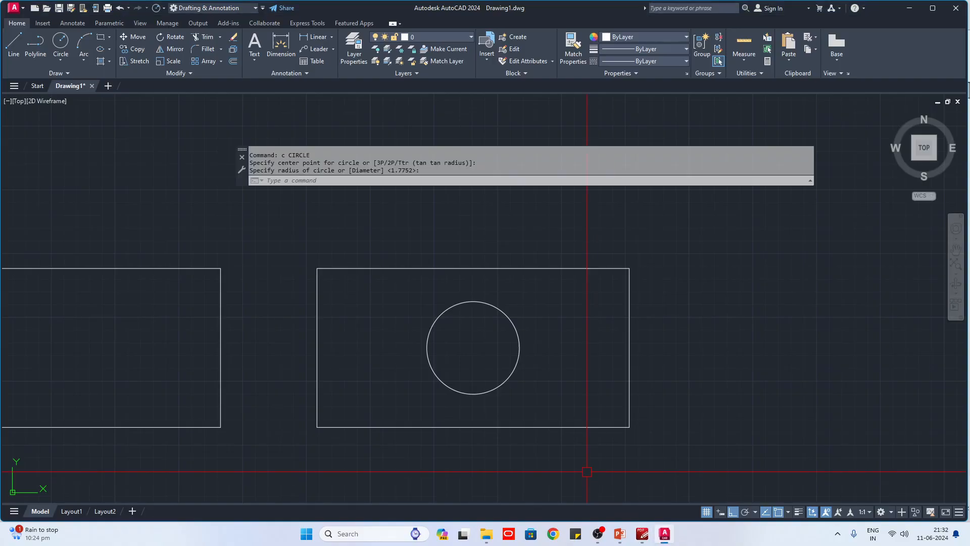
{"action": "middle_click_drag", "start_coordinate": [588, 370], "coordinate": [89, 380]}
{"action": "type", "text": "l"}
{"action": "key", "text": "Return"}
{"action": "left_click", "coordinate": [254, 243]}
{"action": "left_click", "coordinate": [275, 399]}
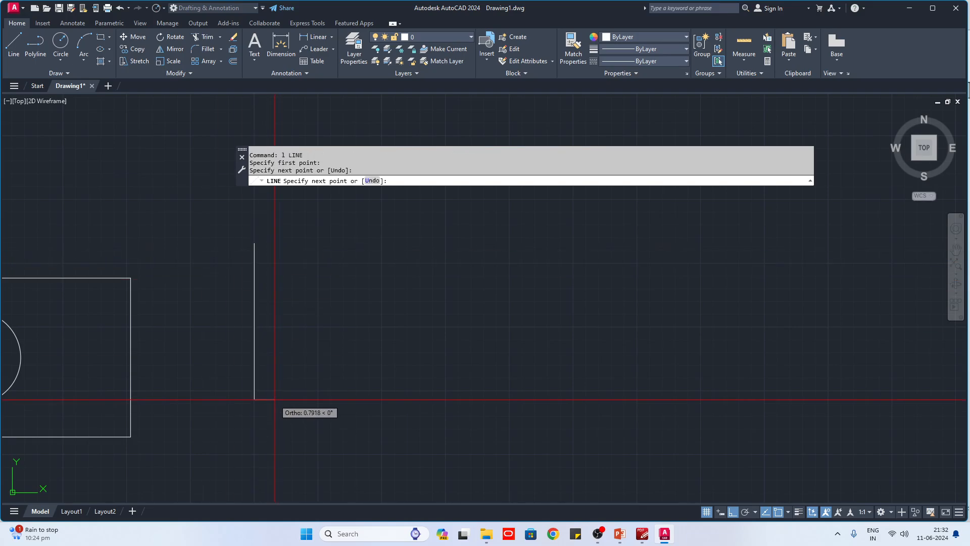
{"action": "key", "text": "Escape"}
Turn Ortho off and draw a slanted line beside the vertical one, running from upper right to lower left.
{"action": "scroll", "coordinate": [314, 369], "scroll_direction": "down", "scroll_amount": 2}
{"action": "type", "text": "l"}
{"action": "key", "text": "Return"}
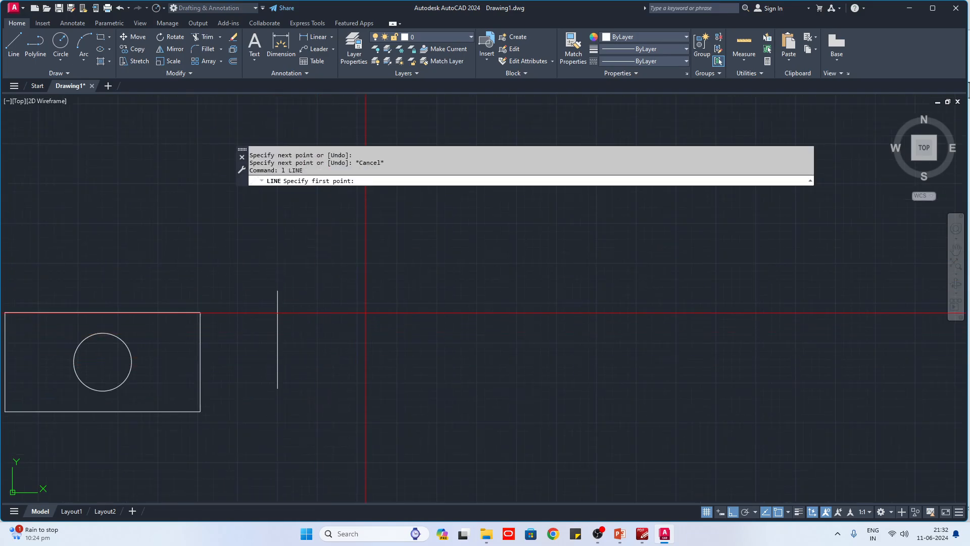
{"action": "key", "text": "F8"}
{"action": "left_click", "coordinate": [396, 291]}
{"action": "left_click", "coordinate": [337, 397]}
{"action": "key", "text": "Escape"}
{"action": "middle_click_drag", "start_coordinate": [262, 392], "coordinate": [303, 340]}
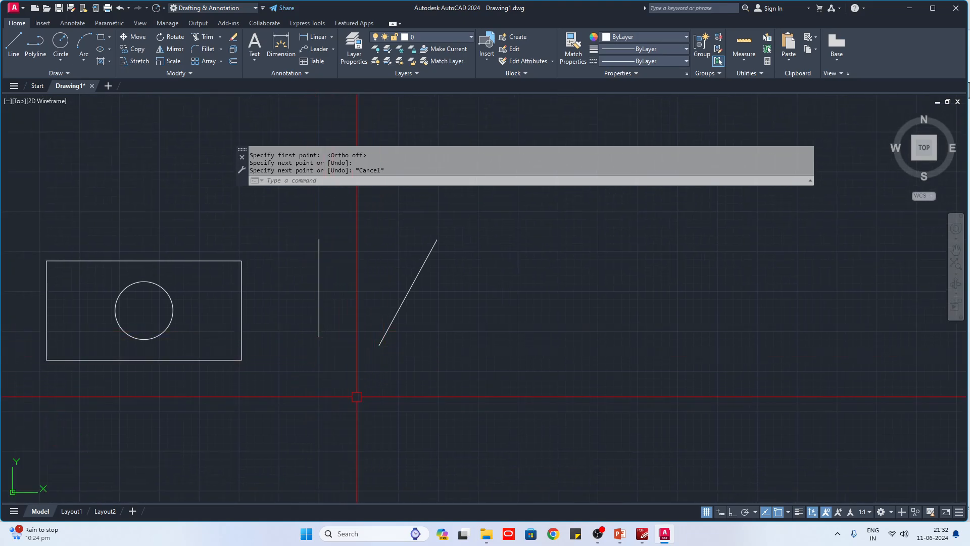
Draw a circle of about 1.9 radius centred on the apparent intersection of the vertical and slanted lines' extensions.
{"action": "type", "text": "c"}
{"action": "key", "text": "Return"}
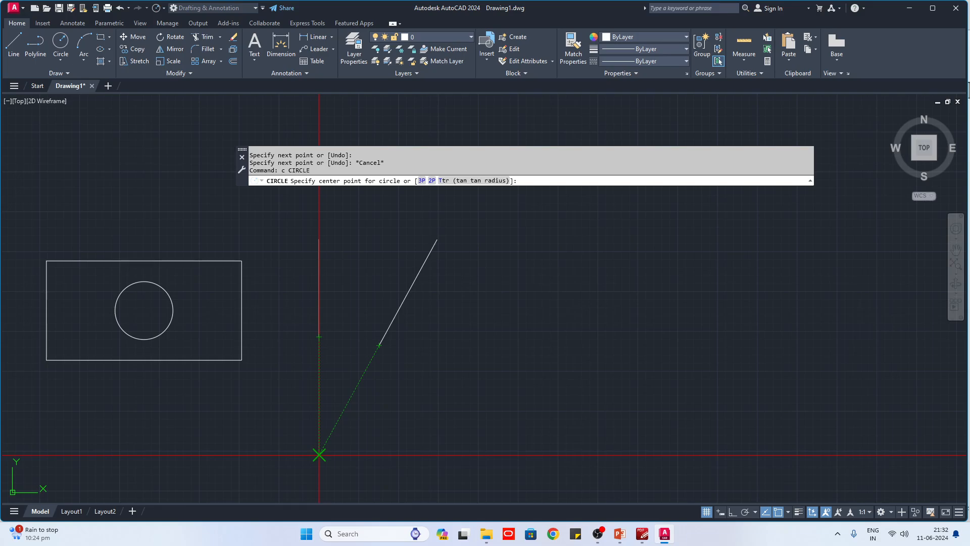
{"action": "left_click", "coordinate": [319, 455]}
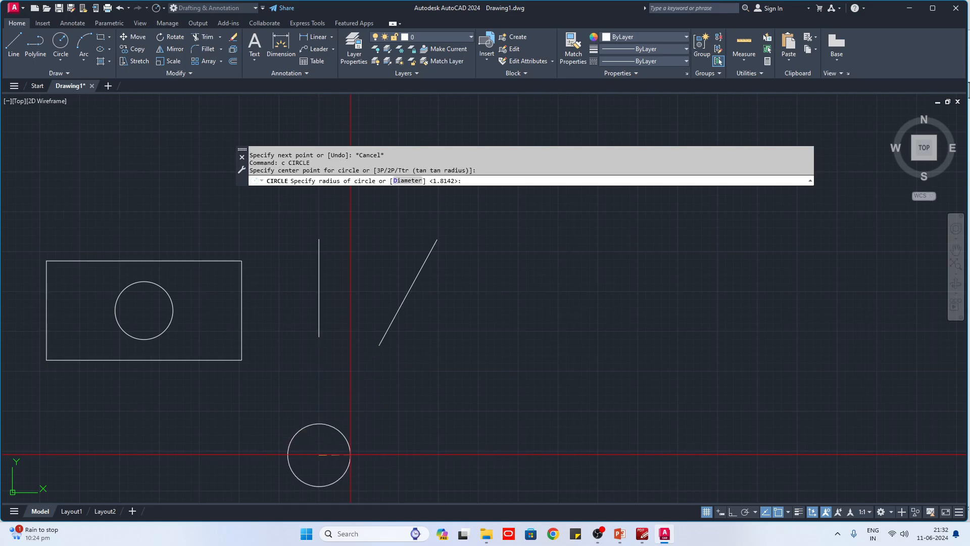
{"action": "left_click", "coordinate": [349, 455]}
Erase the circle just drawn below the vertical line.
{"action": "left_click", "coordinate": [365, 457]}
{"action": "left_click", "coordinate": [318, 454]}
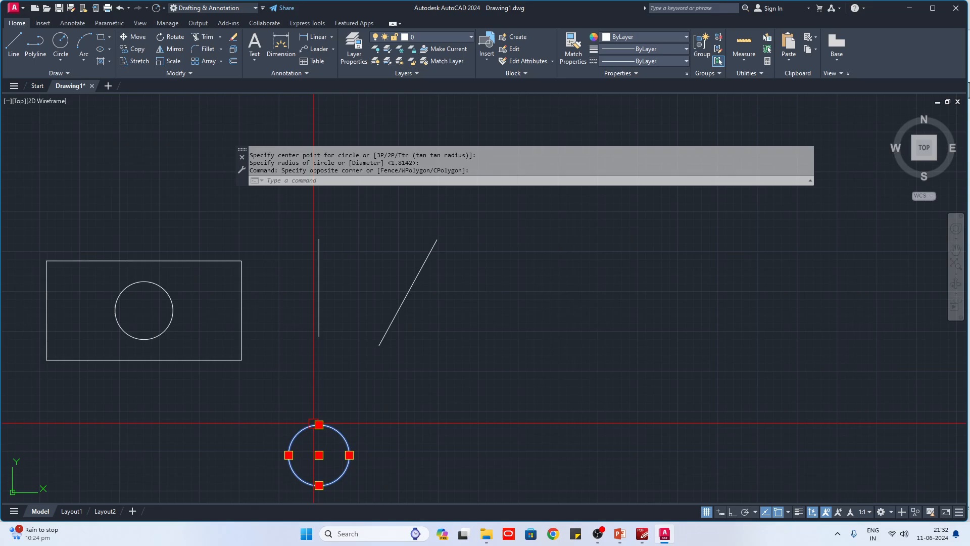
{"action": "type", "text": "e"}
{"action": "key", "text": "Return"}
Draw a circle centred where the downward extensions of the vertical and slanted lines meet.
{"action": "type", "text": "c"}
{"action": "key", "text": "Return"}
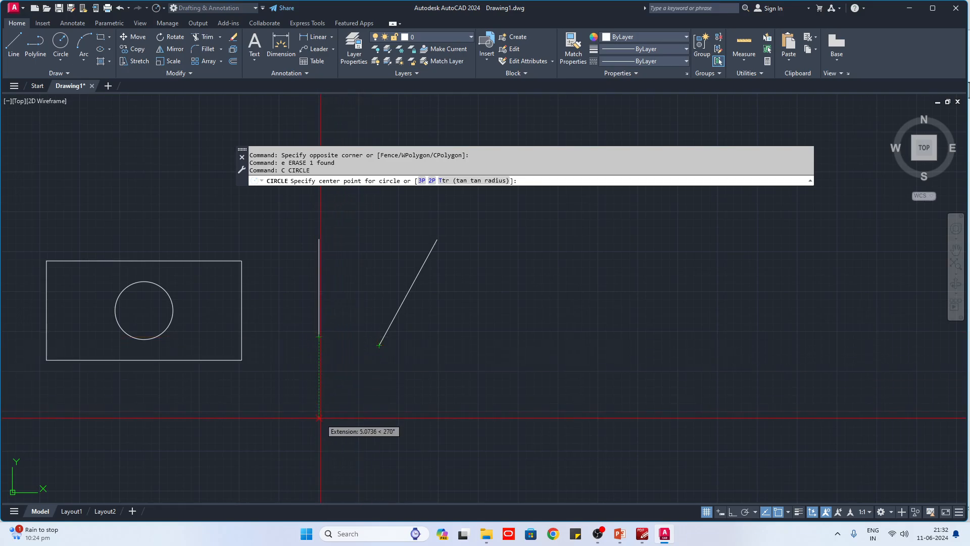
{"action": "scroll", "coordinate": [324, 443], "scroll_direction": "up", "scroll_amount": 2}
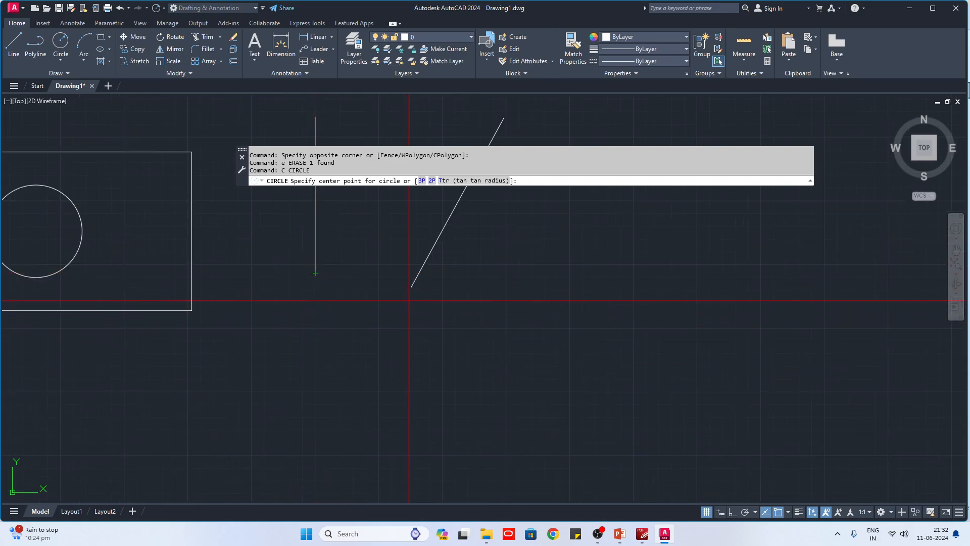
{"action": "left_click", "coordinate": [316, 461]}
{"action": "left_click", "coordinate": [388, 461]}
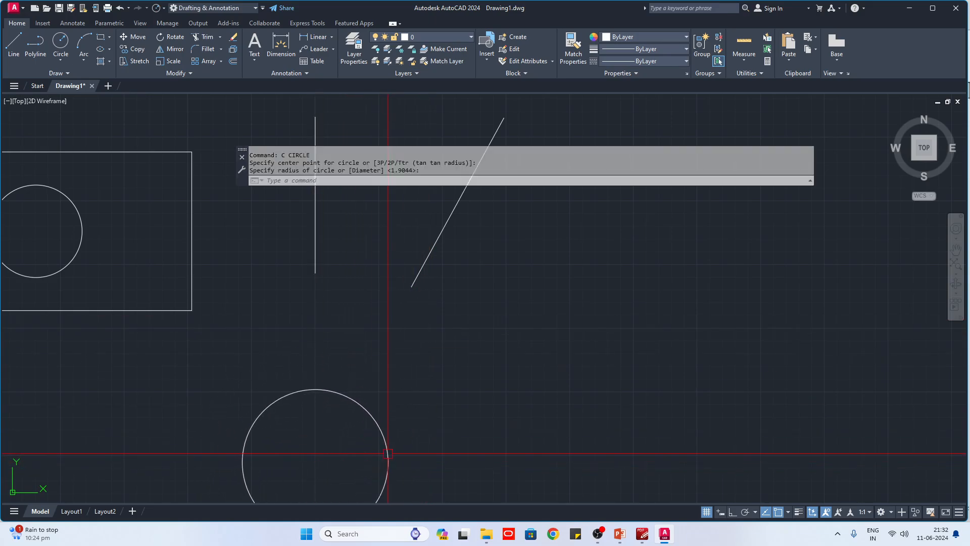
Switch to the PowerPoint notes and add a bullet under F11 reading "Place cursor at osnap point while using commands".
{"action": "left_click", "coordinate": [618, 536]}
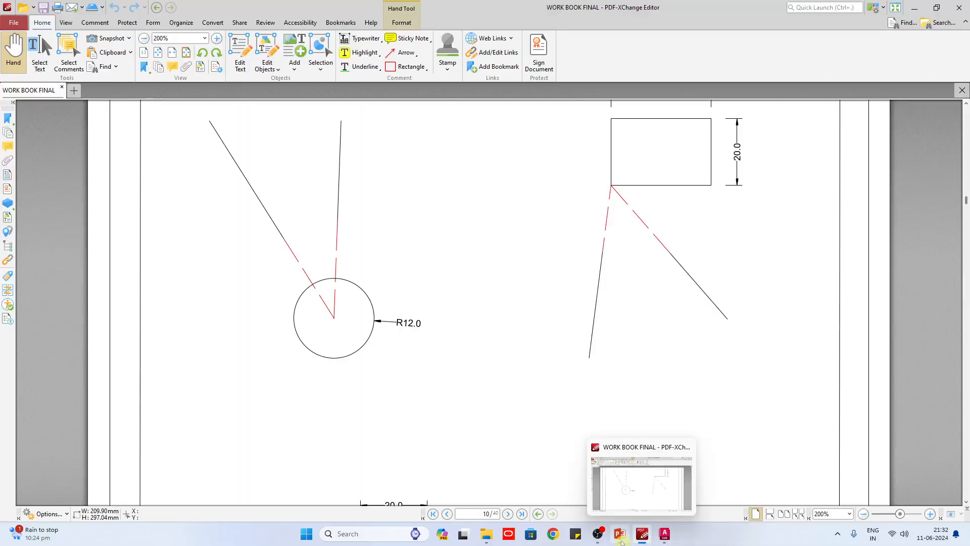
{"action": "left_click", "coordinate": [620, 536]}
{"action": "left_click", "coordinate": [390, 308]}
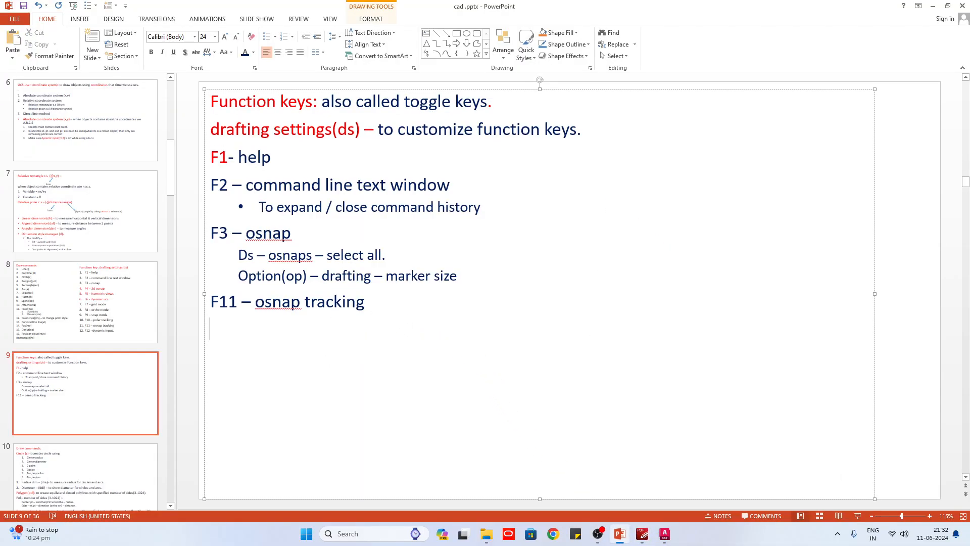
{"action": "left_click", "coordinate": [266, 37]}
{"action": "type", "text": "pla"}
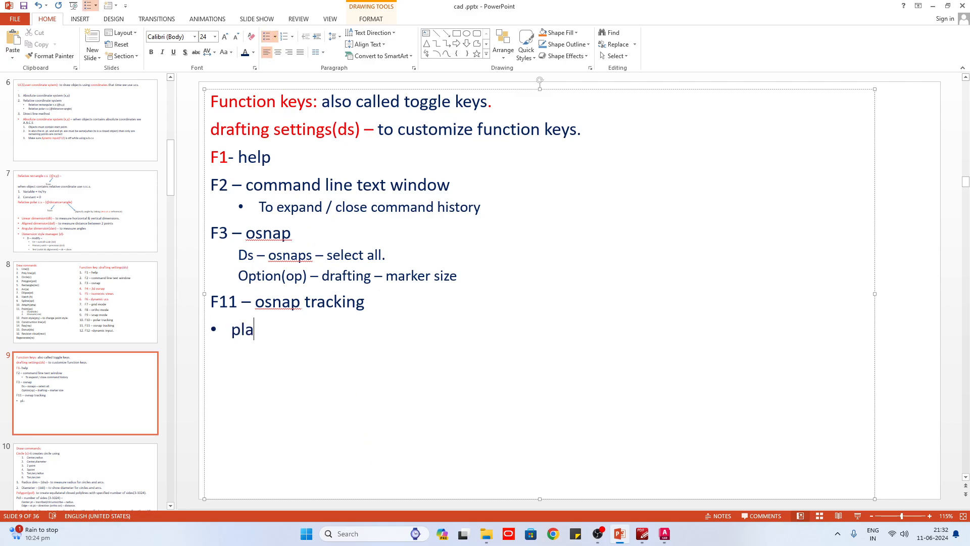
{"action": "type", "text": "ce curso"}
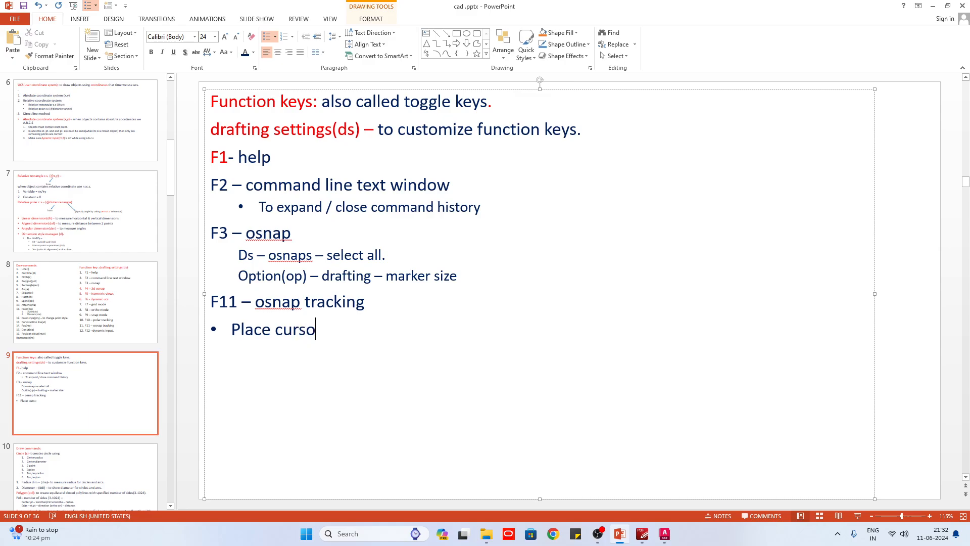
{"action": "type", "text": "r at osnap poin"}
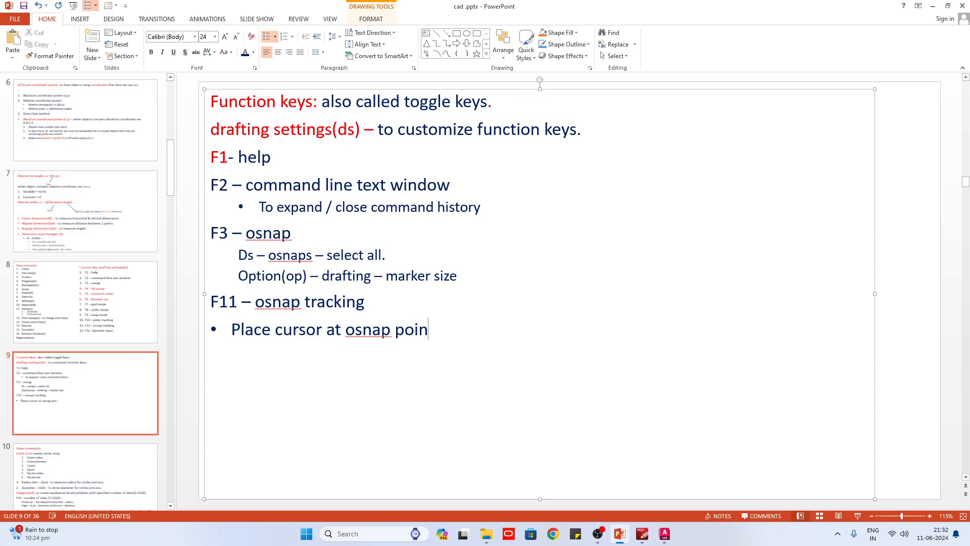
{"action": "type", "text": "t while using c"}
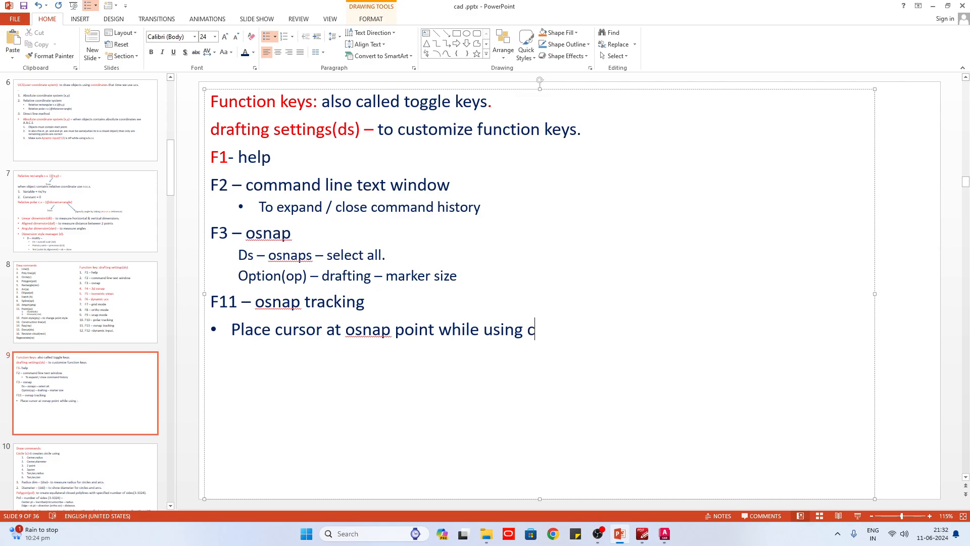
{"action": "type", "text": "p"}
{"action": "key", "text": "BackSpace"}
{"action": "type", "text": "ommnd"}
{"action": "key", "text": "BackSpace"}
{"action": "key", "text": "BackSpace"}
{"action": "key", "text": "BackSpace"}
{"action": "type", "text": "ands"}
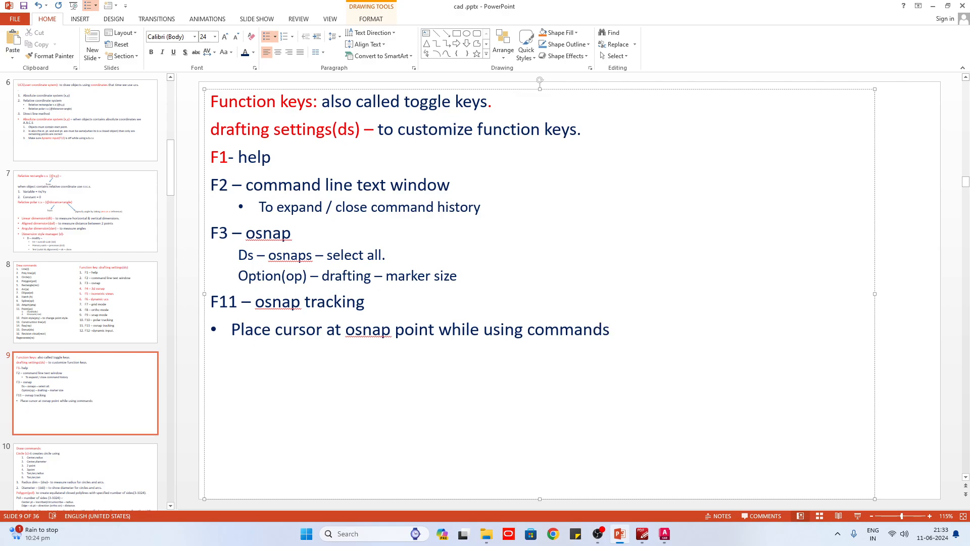
Complete the bullet with "– it will places a tracking point.".
{"action": "type", "text": " - it"}
{"action": "type", "text": " will pace"}
{"action": "type", "text": " a "}
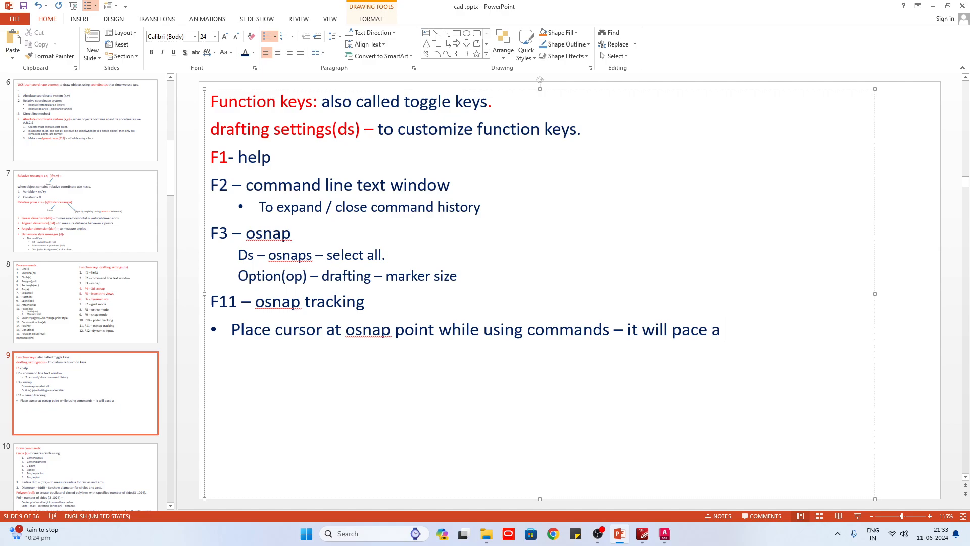
{"action": "type", "text": "a tracking point."}
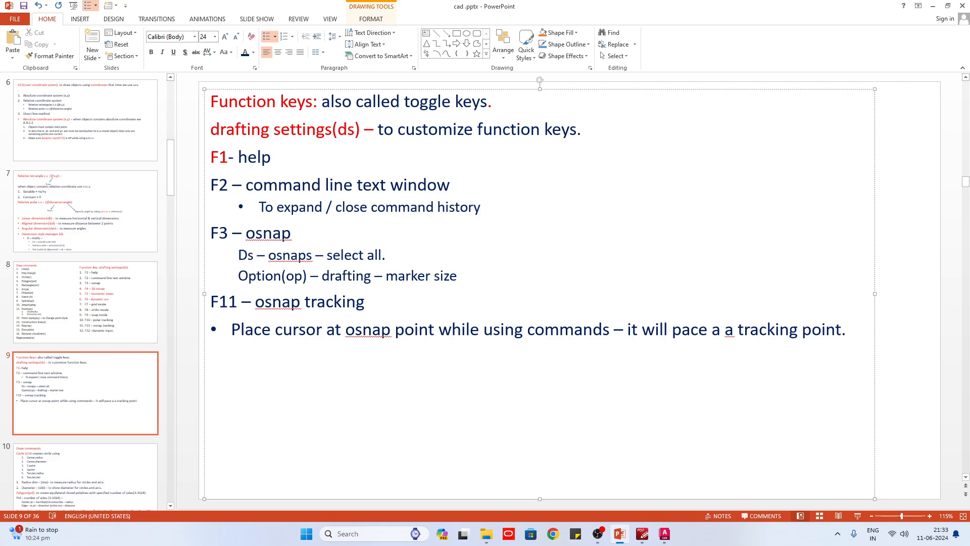
{"action": "left_click", "coordinate": [723, 328]}
{"action": "key", "text": "BackSpace"}
{"action": "key", "text": "BackSpace"}
{"action": "key", "text": "BackSpace"}
{"action": "type", "text": "s"}
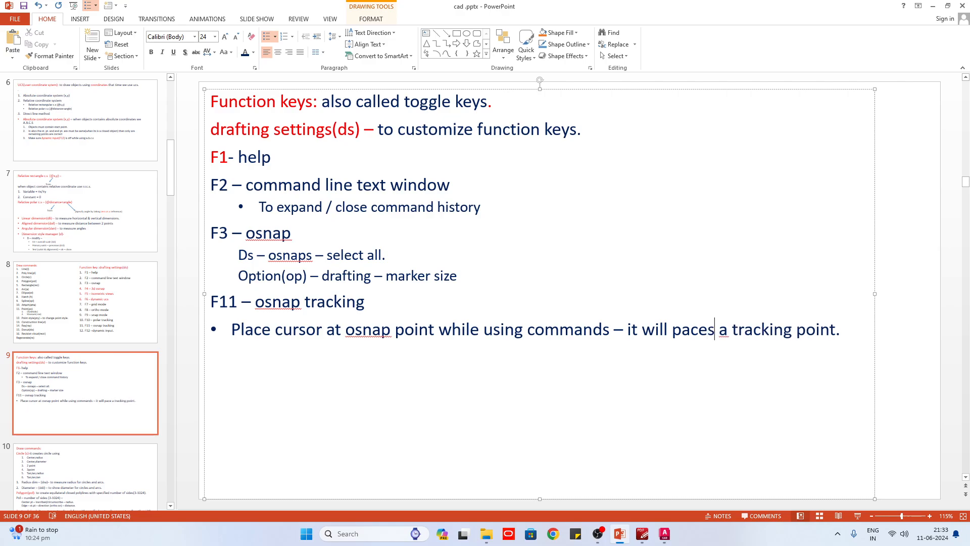
{"action": "key", "text": "BackSpace"}
{"action": "key", "text": "BackSpace"}
{"action": "key", "text": "BackSpace"}
{"action": "key", "text": "BackSpace"}
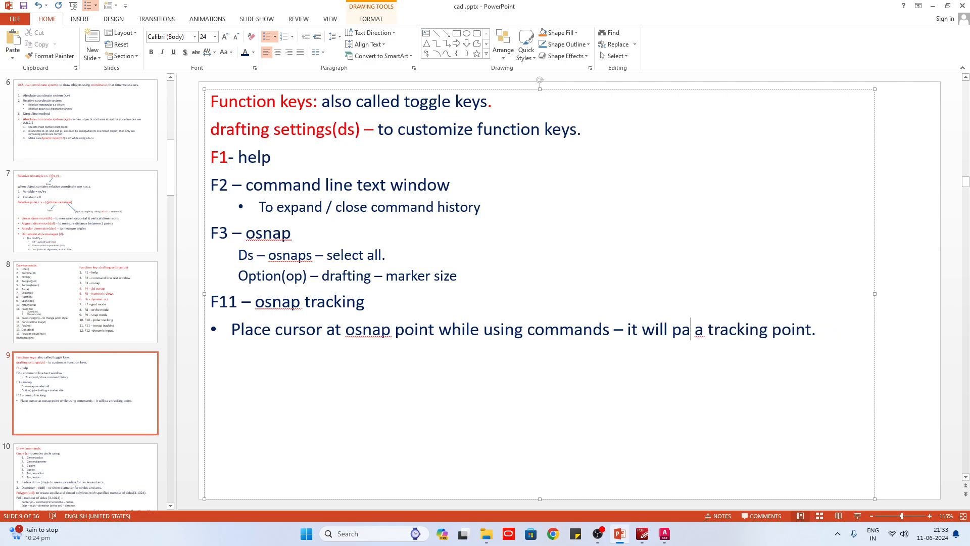
{"action": "type", "text": "laces"}
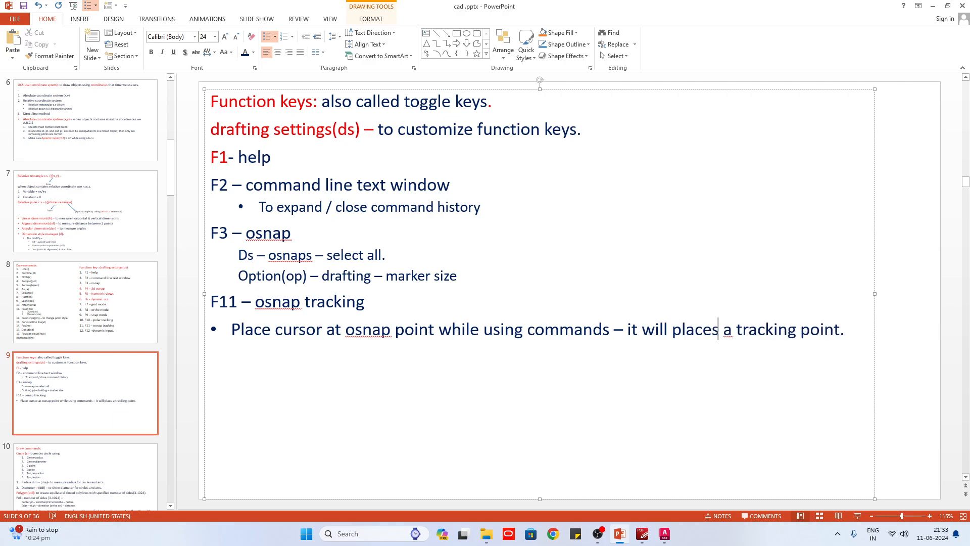
Indent the new bullet one level beneath the F11 – osnap tracking line and return to the end of its text.
{"action": "left_click", "coordinate": [232, 328]}
{"action": "left_click", "coordinate": [317, 36]}
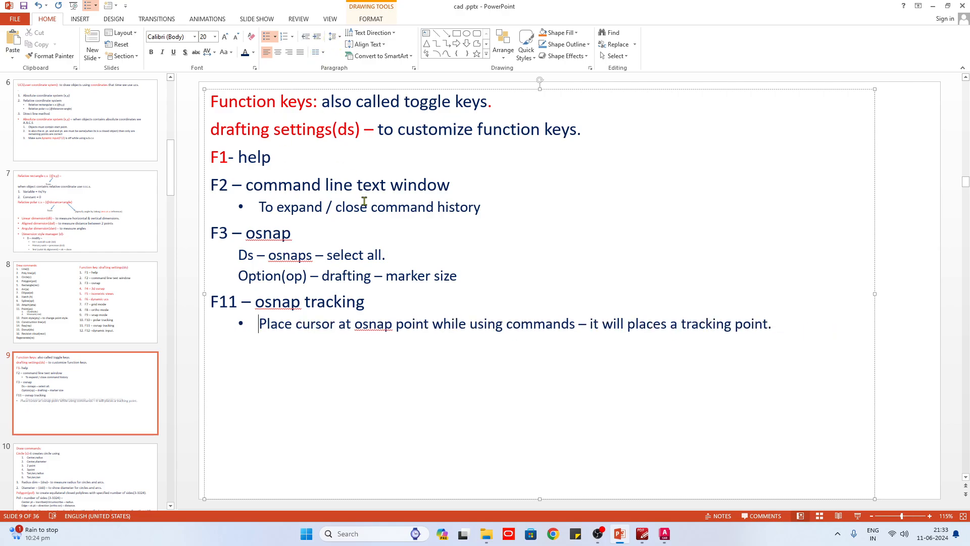
{"action": "left_click", "coordinate": [772, 326]}
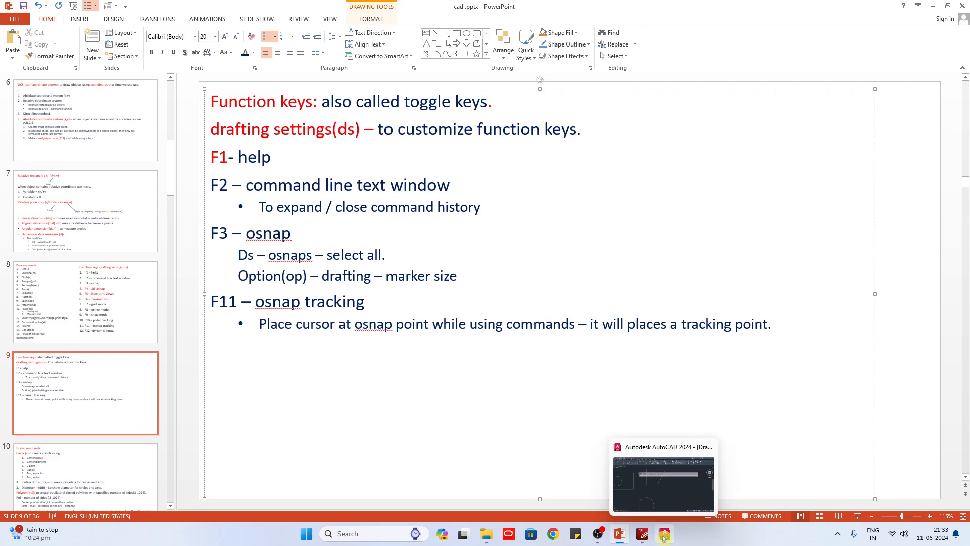
Switch to AutoCAD, erase the circle inside the second rectangle, and start a circle to acquire tracking points at its corners and midpoints.
{"action": "left_click", "coordinate": [663, 538]}
{"action": "mouse_move", "coordinate": [202, 268]}
{"action": "middle_mouse_down"}
{"action": "mouse_move", "coordinate": [316, 267]}
{"action": "mouse_move", "coordinate": [489, 326]}
{"action": "middle_mouse_up"}
{"action": "left_click", "coordinate": [426, 319]}
{"action": "scroll", "coordinate": [455, 308], "scroll_direction": "up", "scroll_amount": 2}
{"action": "type", "text": "e"}
{"action": "key", "text": "Return"}
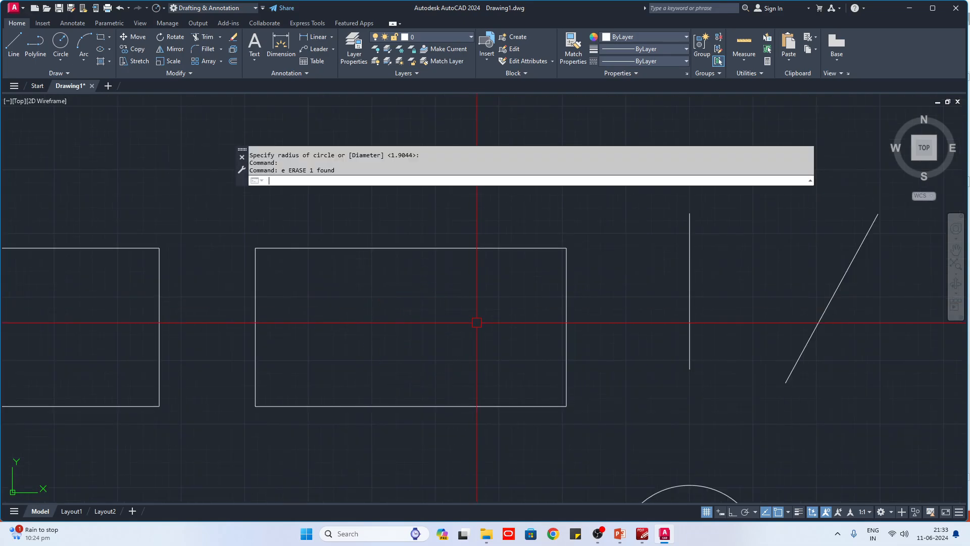
{"action": "type", "text": "C"}
{"action": "key", "text": "Return"}
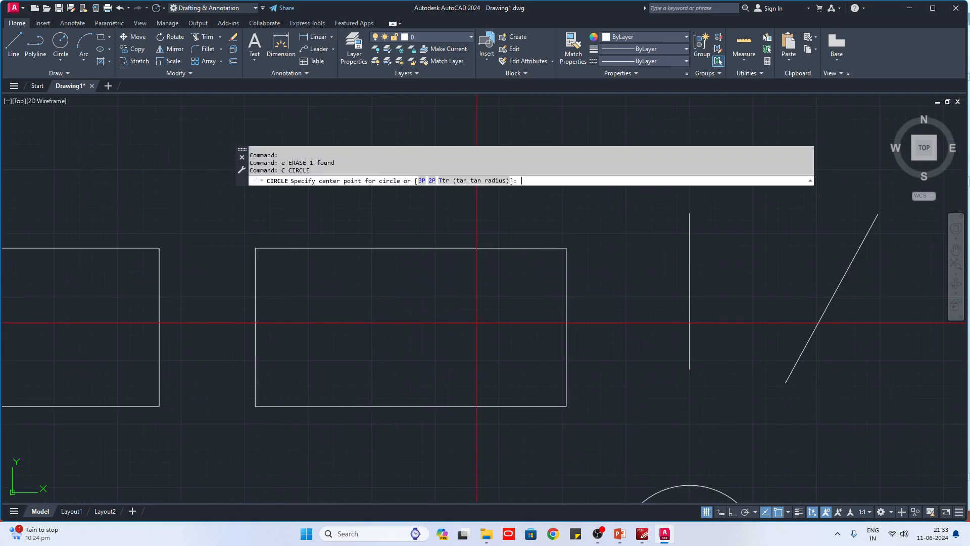
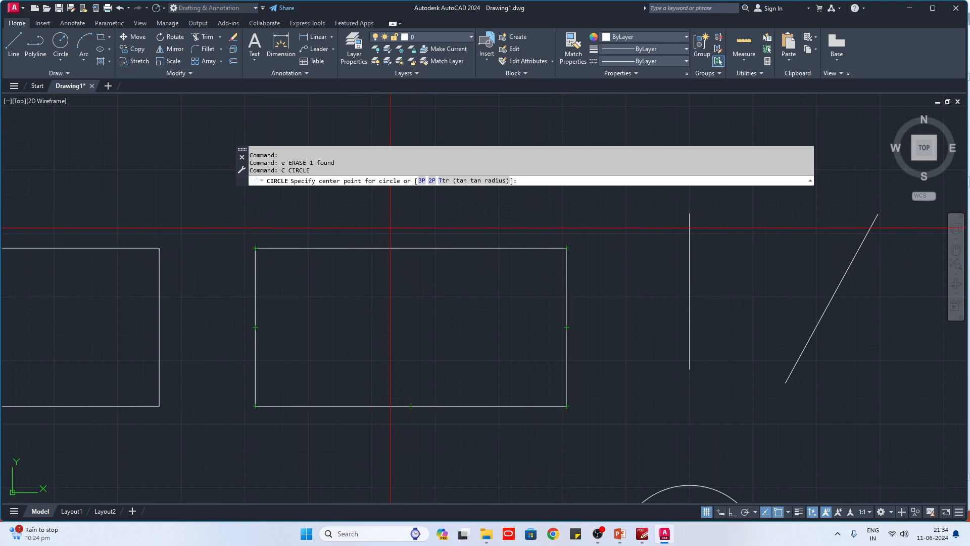
Switch to the PowerPoint notes and add a second bullet under F11 reading "We can place 7 tracking points at a time".
{"action": "left_click", "coordinate": [642, 533]}
{"action": "left_click", "coordinate": [619, 533]}
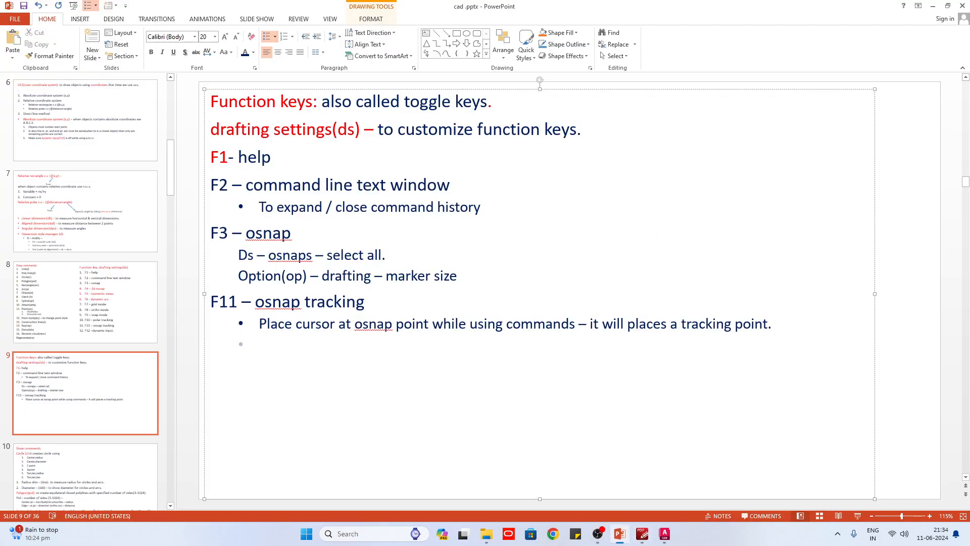
{"action": "type", "text": "we can place 7"}
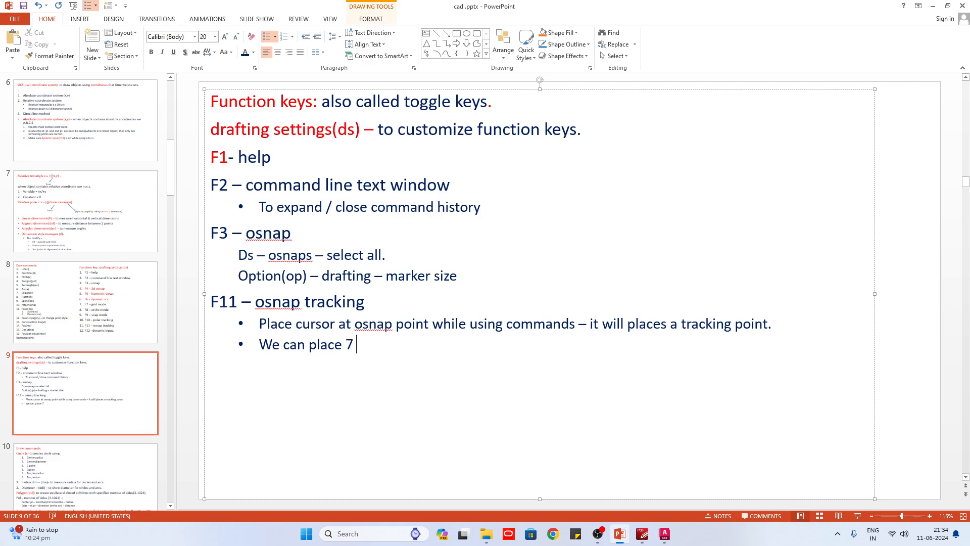
{"action": "type", "text": " tracking po"}
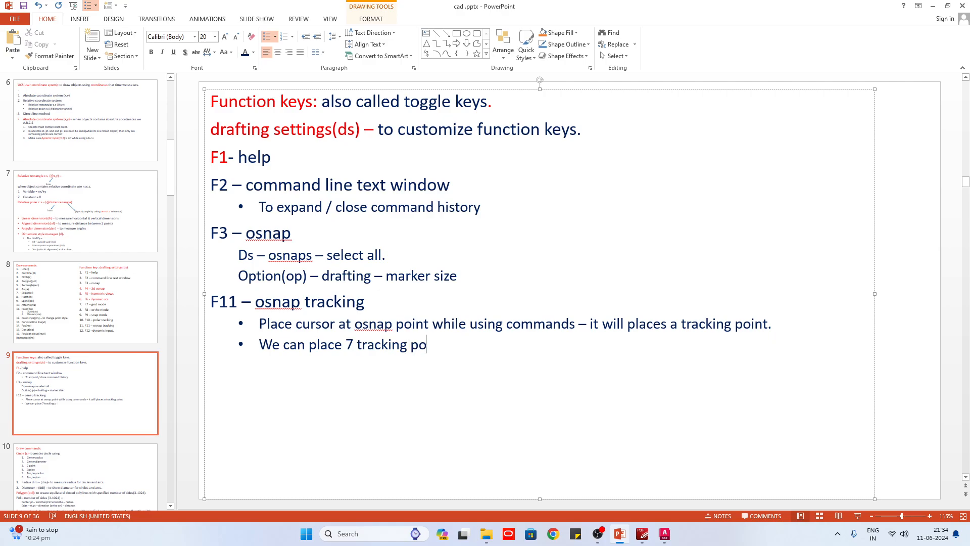
{"action": "type", "text": "ints at a ti,e."}
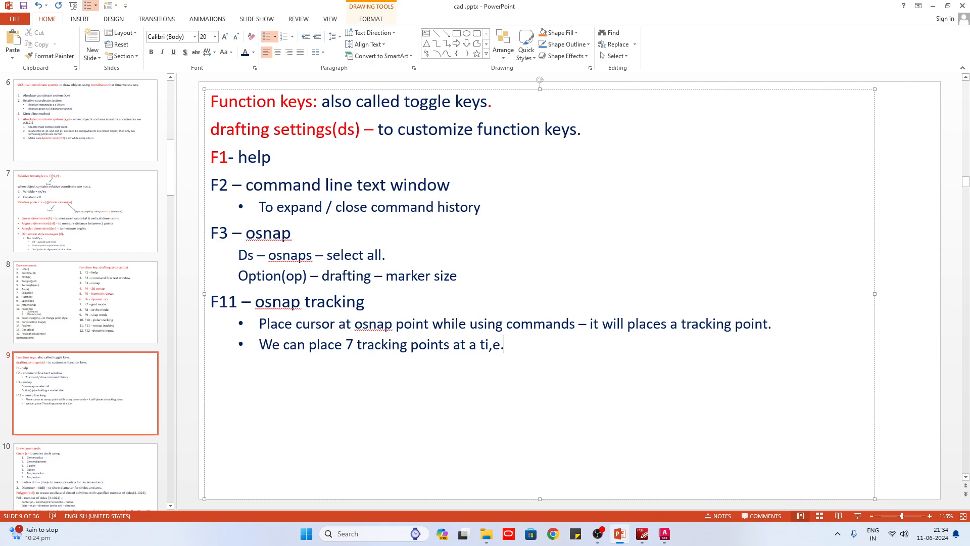
{"action": "key", "text": "BackSpace"}
{"action": "key", "text": "BackSpace"}
{"action": "type", "text": "me"}
Switch to the WORK BOOK FINAL PDF and examine the rectangle and circle figures in Exercise 11, Draw Using OSNAP TRACKING.
{"action": "left_click", "coordinate": [642, 533]}
{"action": "scroll", "coordinate": [504, 270], "scroll_direction": "down", "scroll_amount": 15}
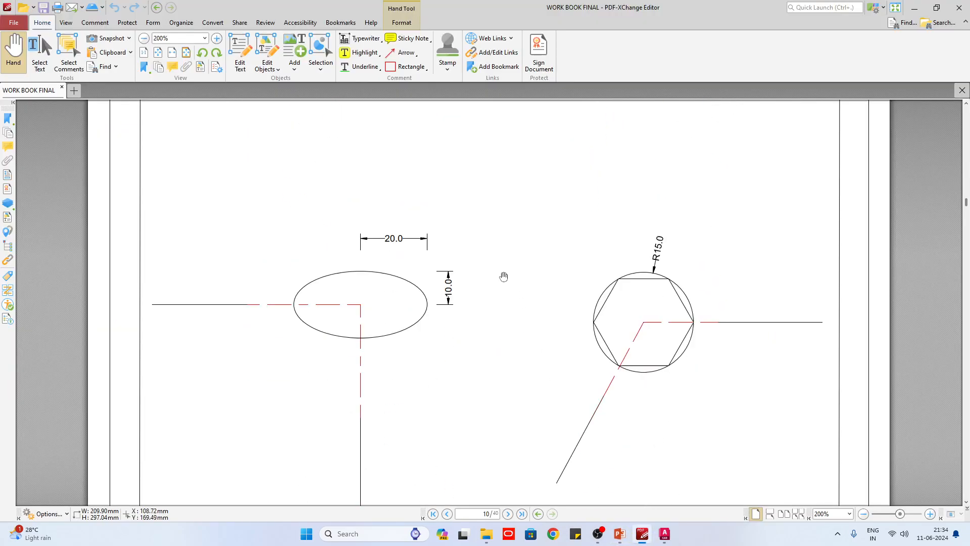
{"action": "scroll", "coordinate": [504, 275], "scroll_direction": "up", "scroll_amount": 3}
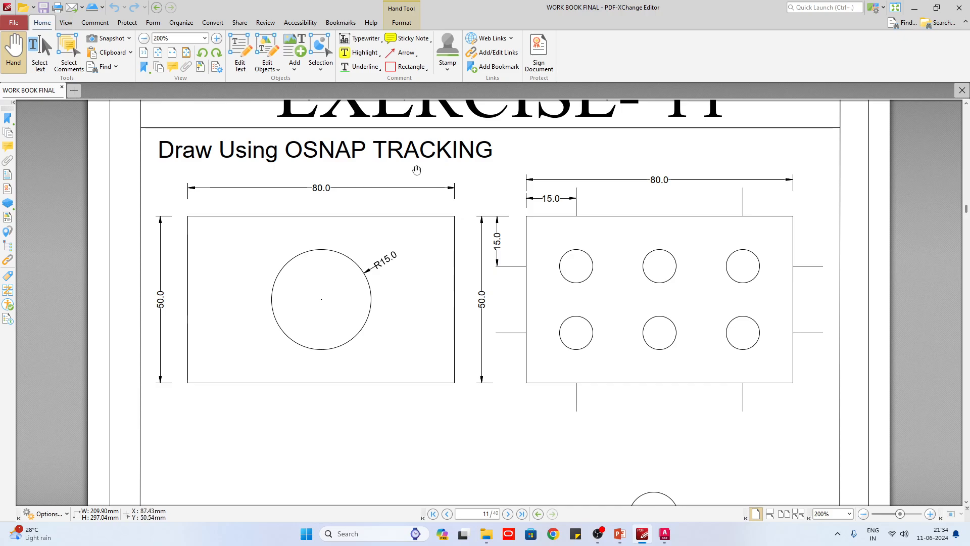
{"action": "scroll", "coordinate": [502, 180], "scroll_direction": "down", "scroll_amount": 1, "text": "ctrl"}
{"action": "scroll", "coordinate": [504, 185], "scroll_direction": "down", "scroll_amount": 5}
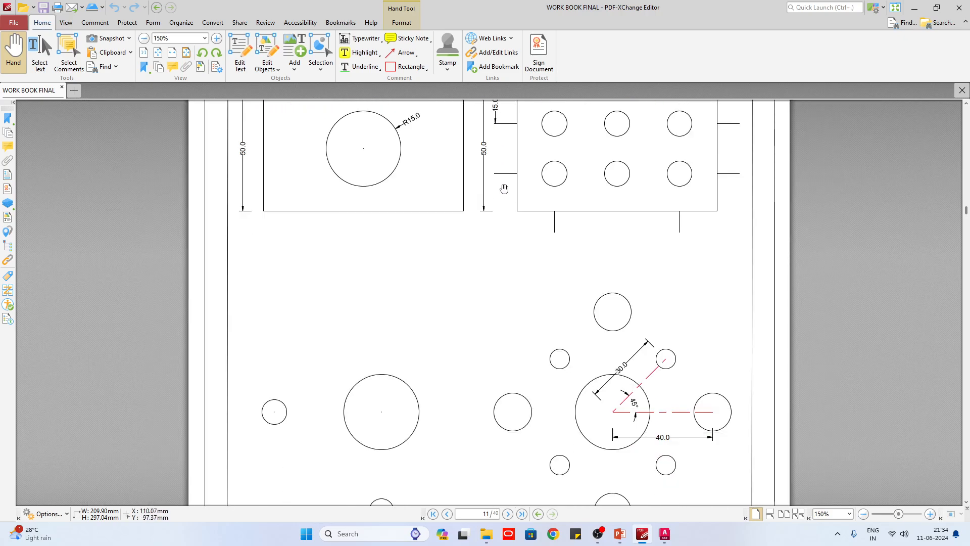
{"action": "scroll", "coordinate": [498, 308], "scroll_direction": "up", "scroll_amount": 2, "text": "ctrl"}
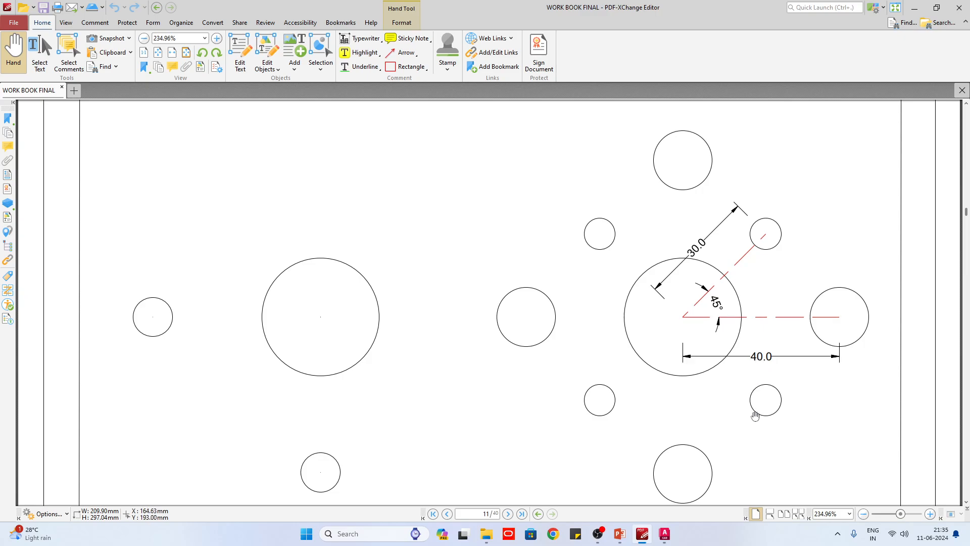
Switch to the AutoCAD drawing with the circle command still running.
{"action": "mouse_move", "coordinate": [660, 542]}
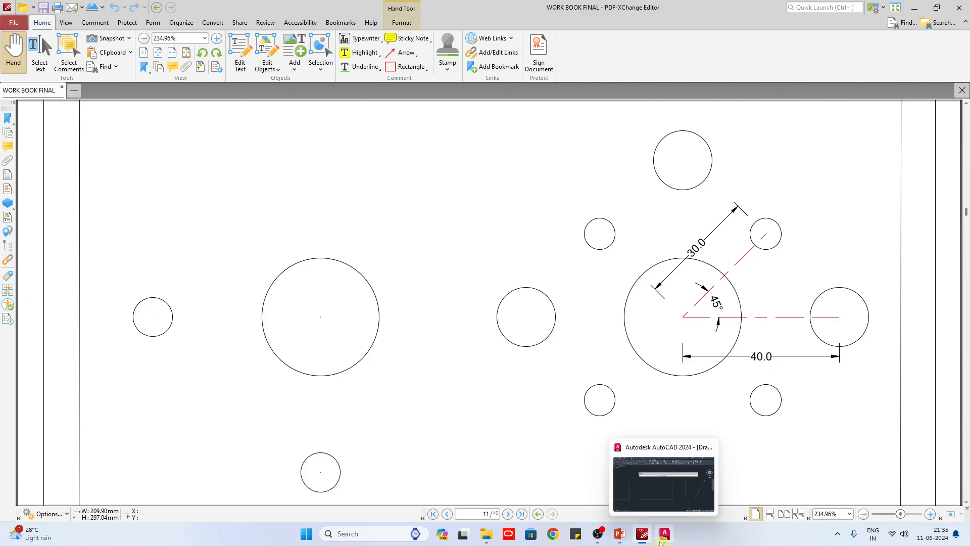
{"action": "left_click", "coordinate": [661, 536]}
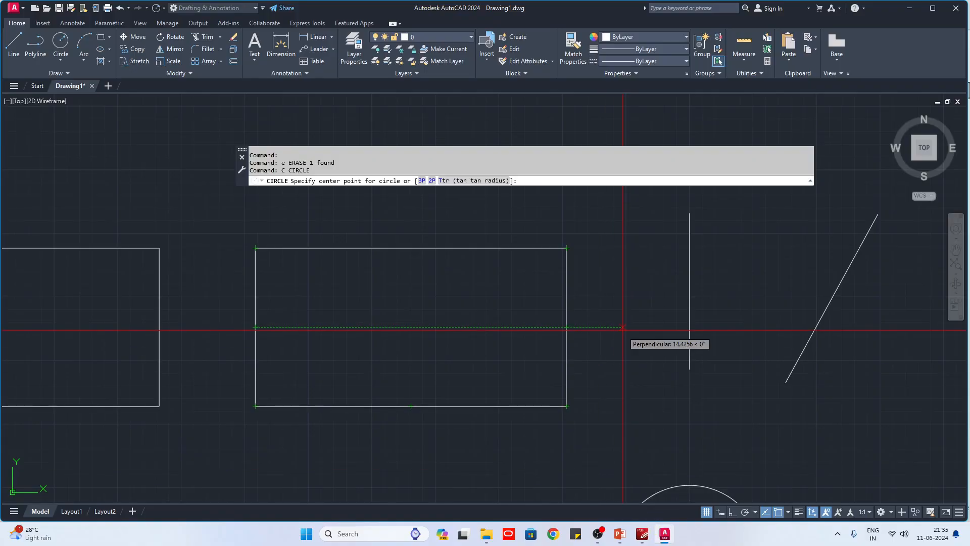
{"action": "scroll", "coordinate": [627, 326], "scroll_direction": "down", "scroll_amount": 5}
{"action": "scroll", "coordinate": [755, 338], "scroll_direction": "up", "scroll_amount": 2}
{"action": "mouse_move", "coordinate": [754, 338]}
{"action": "middle_mouse_down"}
{"action": "mouse_move", "coordinate": [664, 349]}
{"action": "mouse_move", "coordinate": [623, 366]}
{"action": "middle_mouse_up"}
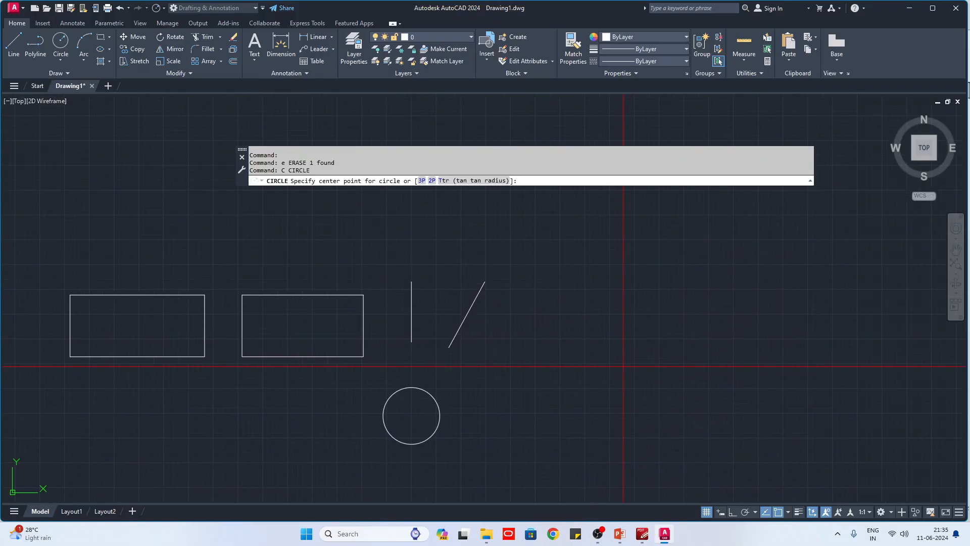
{"action": "scroll", "coordinate": [420, 465], "scroll_direction": "up", "scroll_amount": 2}
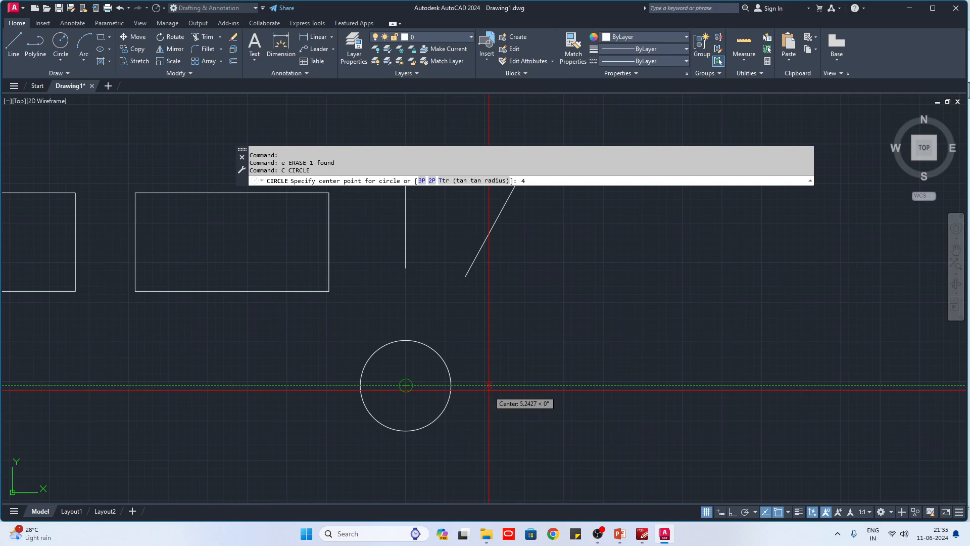
{"action": "key", "text": "Return"}
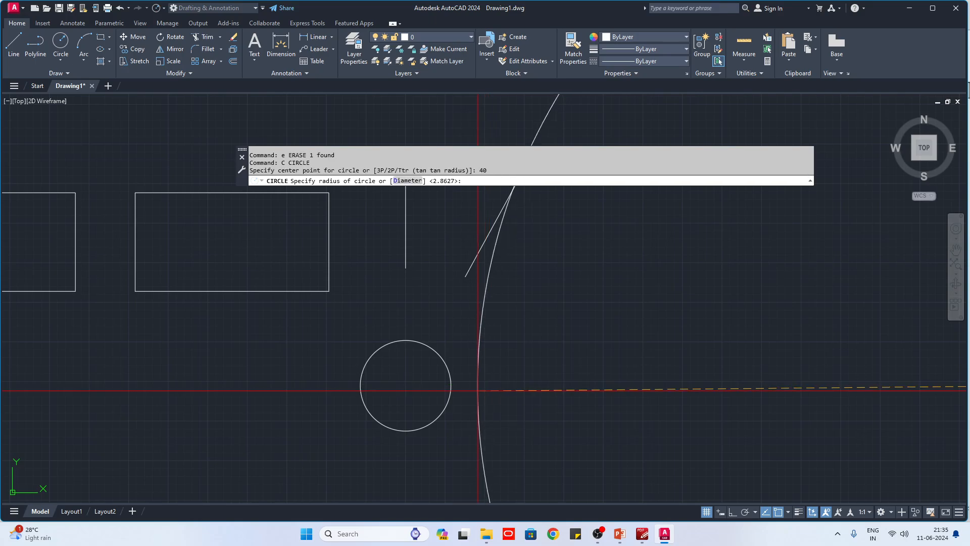
{"action": "scroll", "coordinate": [531, 396], "scroll_direction": "down", "scroll_amount": 4}
{"action": "key", "text": "Escape"}
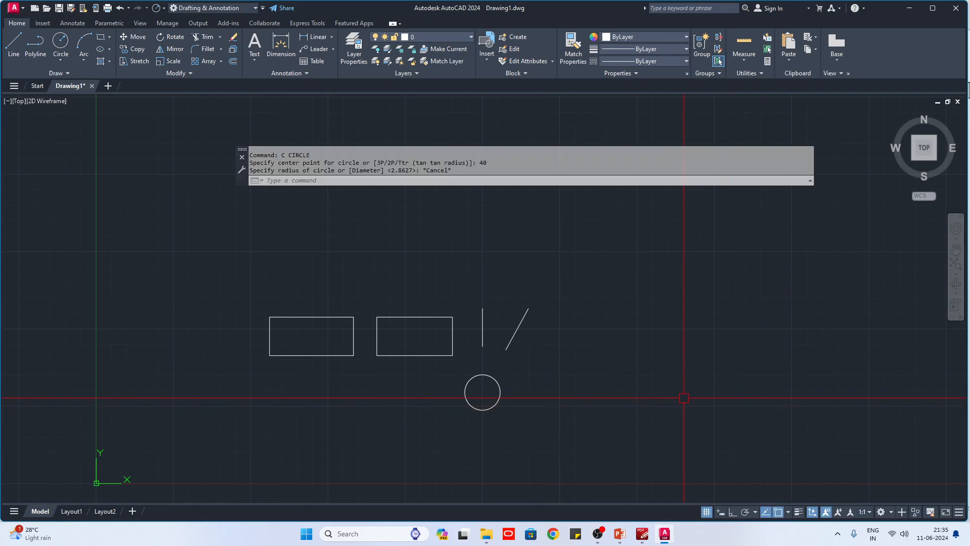
Draw a circle of about 2.37 radius in the empty area beyond the slanted line.
{"action": "scroll", "coordinate": [680, 394], "scroll_direction": "up", "scroll_amount": 4}
{"action": "key", "text": "Return"}
{"action": "left_click", "coordinate": [550, 331]}
{"action": "left_click", "coordinate": [570, 362]}
Track horizontally from the new circle's center and draw a circle of about 0.95 radius centered 10 units to its right.
{"action": "scroll", "coordinate": [604, 336], "scroll_direction": "up", "scroll_amount": 2}
{"action": "middle_click_drag", "start_coordinate": [588, 335], "coordinate": [391, 383]}
{"action": "key", "text": "Return"}
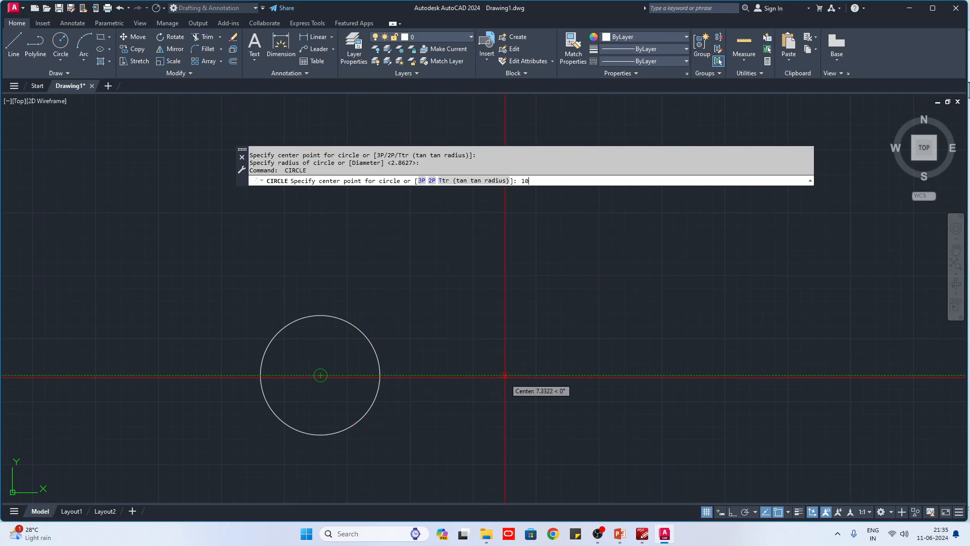
{"action": "type", "text": "10"}
{"action": "key", "text": "Return"}
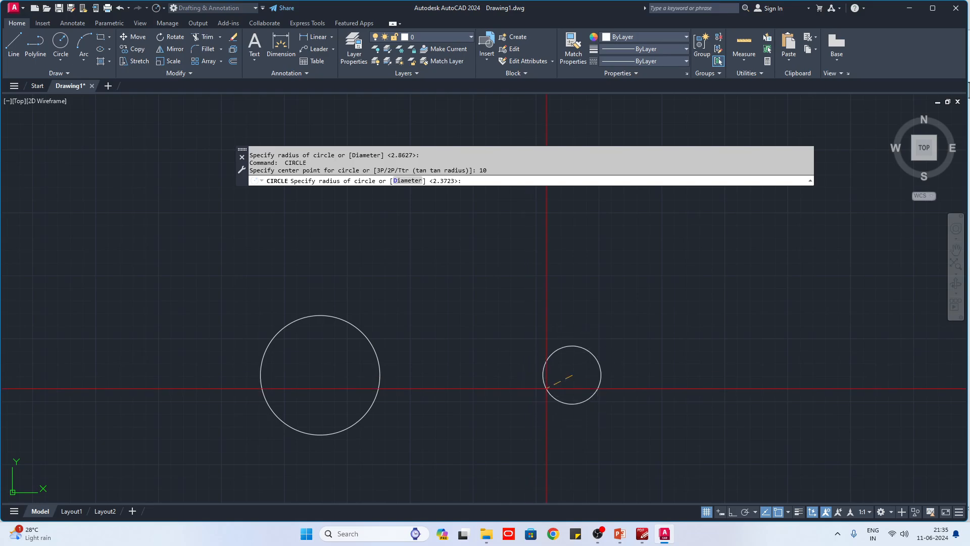
{"action": "left_click", "coordinate": [551, 386]}
Set the DIMSCALE variable to 10.
{"action": "type", "text": "dim"}
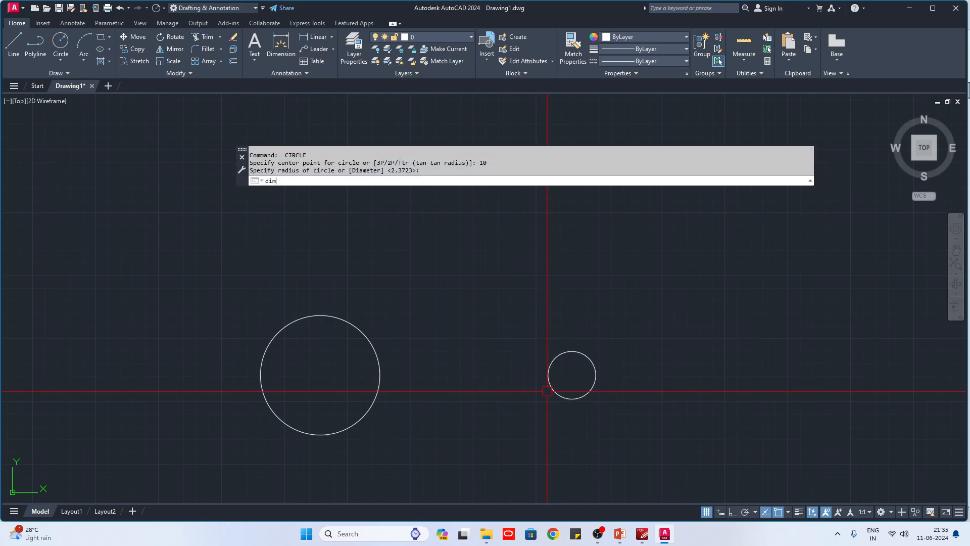
{"action": "type", "text": "s"}
{"action": "key", "text": "Return"}
{"action": "key", "text": "Return"}
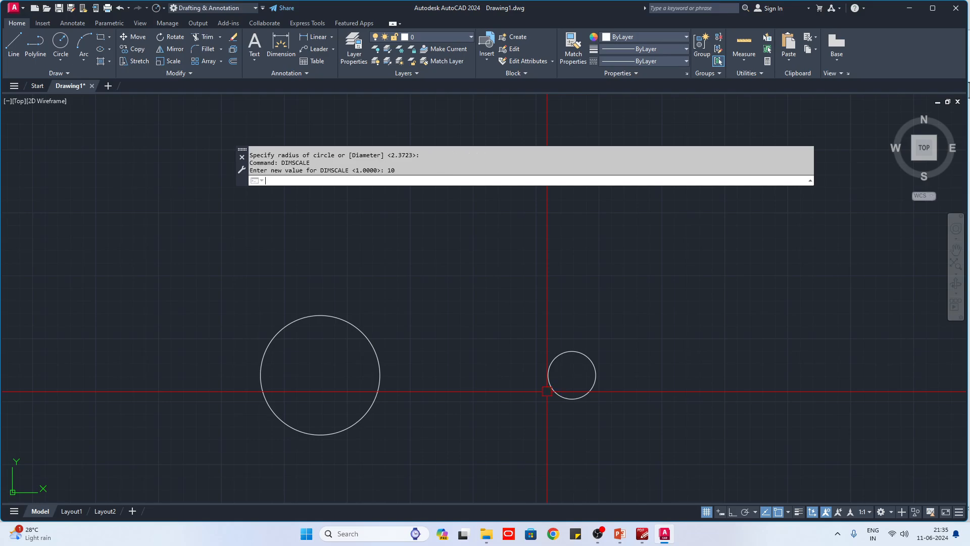
Add a horizontal linear dimension between the centers of the large circle and the small circle to its right.
{"action": "type", "text": "dli"}
{"action": "key", "text": "Return"}
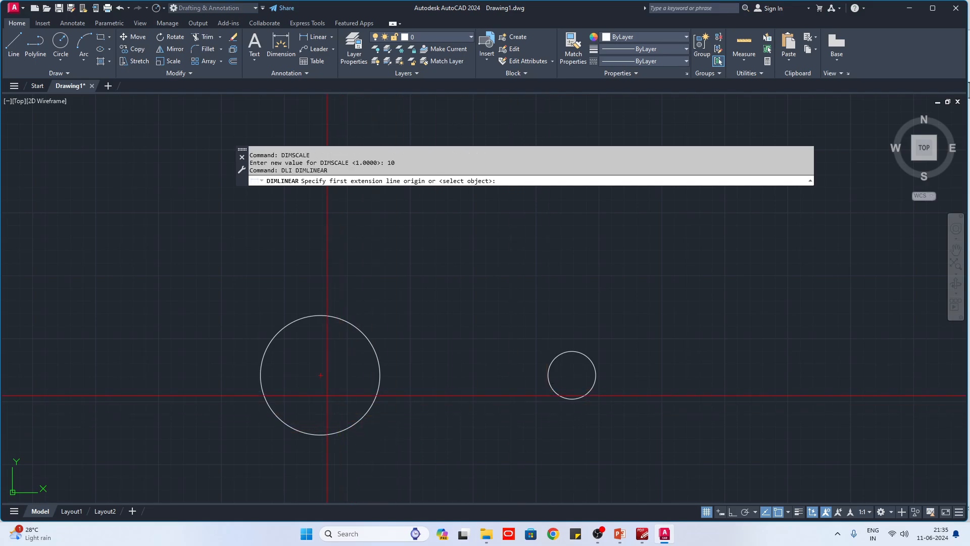
{"action": "left_click", "coordinate": [320, 374]}
{"action": "left_click", "coordinate": [572, 375]}
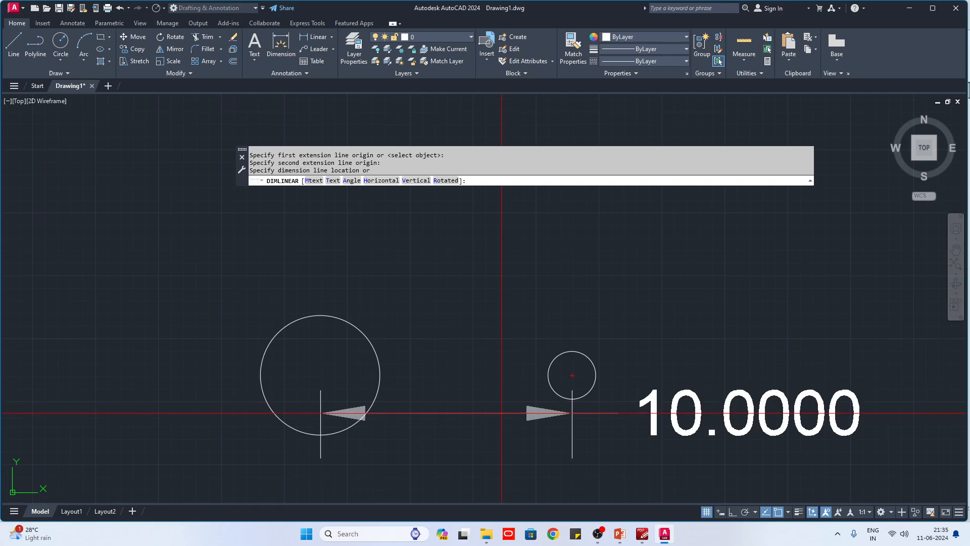
{"action": "left_click", "coordinate": [500, 431]}
Erase the horizontal dimension between the two circles and clear any remaining selection.
{"action": "scroll", "coordinate": [638, 392], "scroll_direction": "down", "scroll_amount": 3}
{"action": "middle_click_drag", "start_coordinate": [522, 197], "coordinate": [574, 208]}
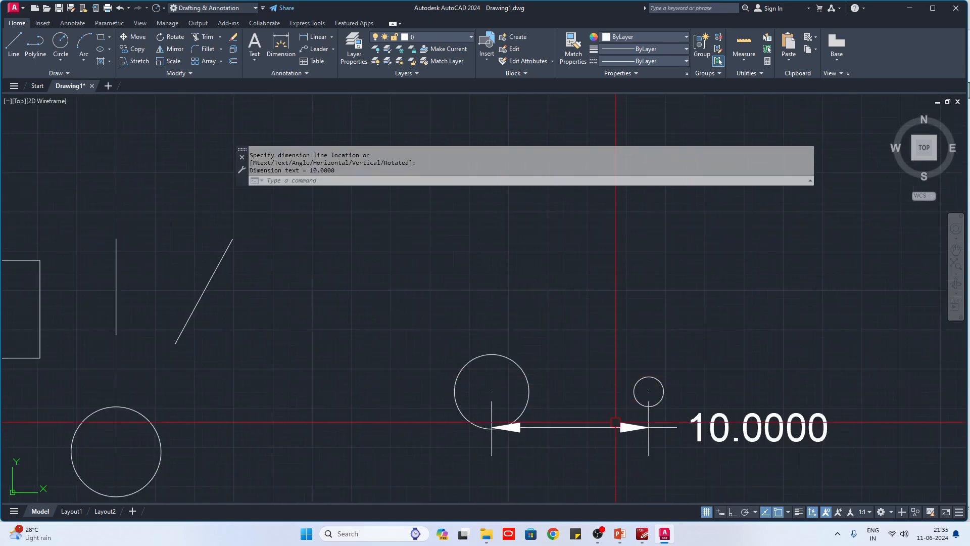
{"action": "left_click", "coordinate": [594, 427]}
{"action": "type", "text": "e"}
{"action": "key", "text": "Return"}
{"action": "left_click", "coordinate": [487, 414]}
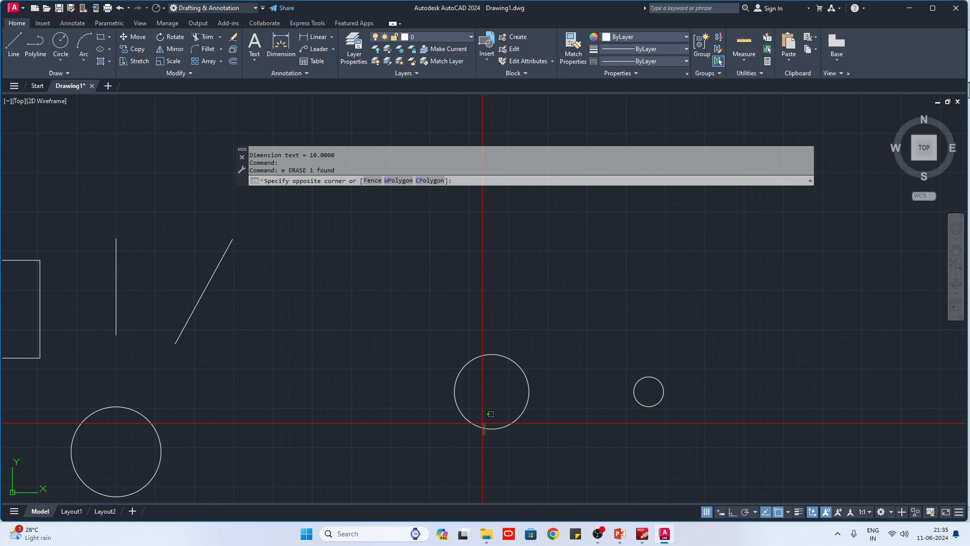
{"action": "left_click", "coordinate": [497, 394]}
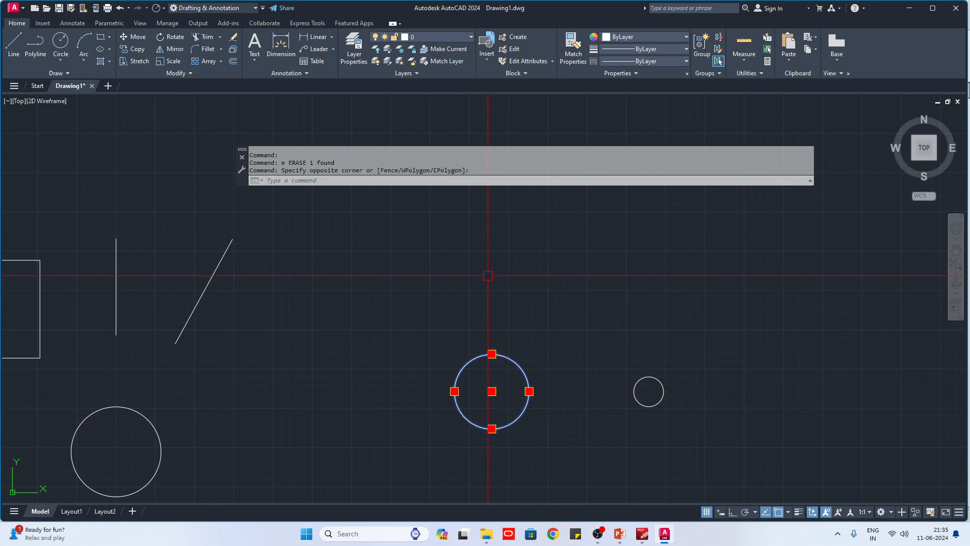
{"action": "key", "text": "Escape"}
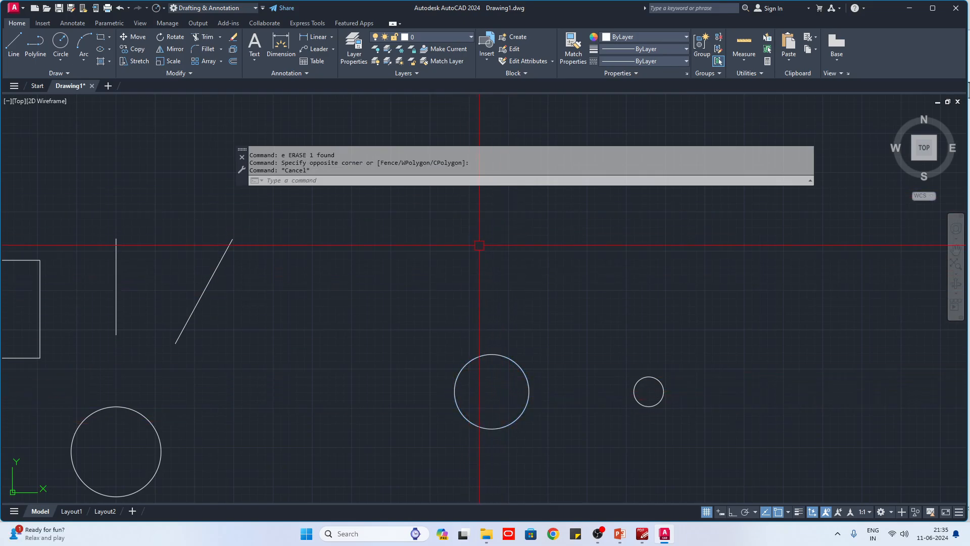
Track vertically from the large circle's center and draw a circle centered 10 units above it, accepting the default 0.9471 radius.
{"action": "type", "text": "c"}
{"action": "key", "text": "Return"}
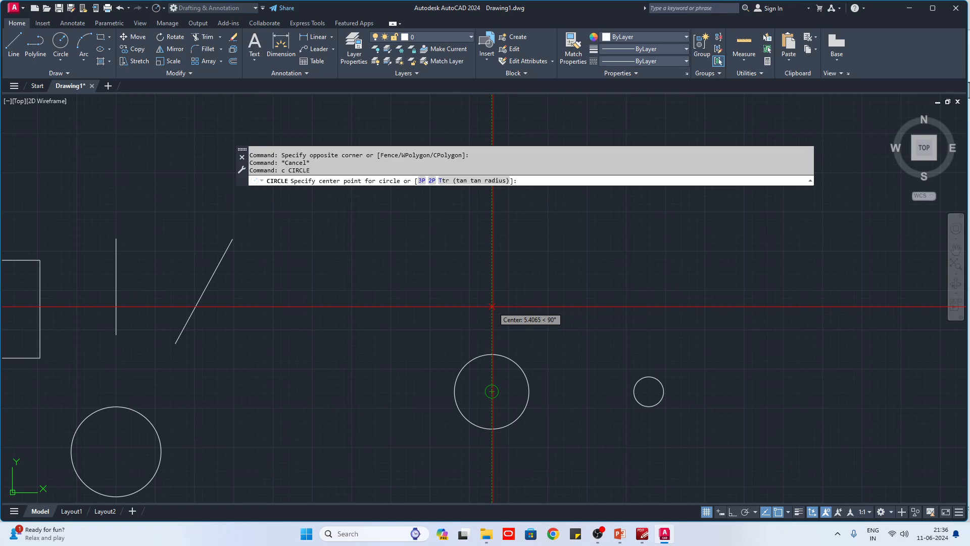
{"action": "key", "text": "Return"}
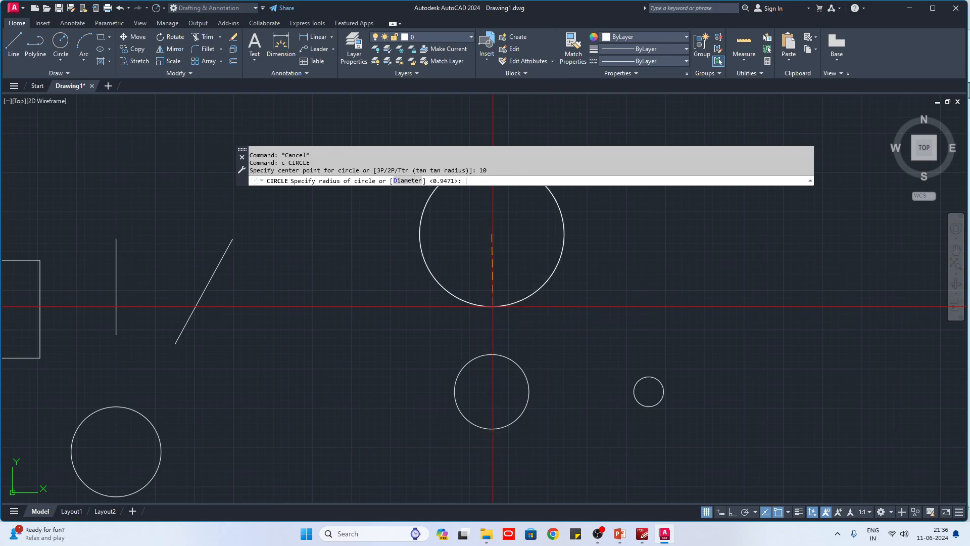
{"action": "key", "text": "Return"}
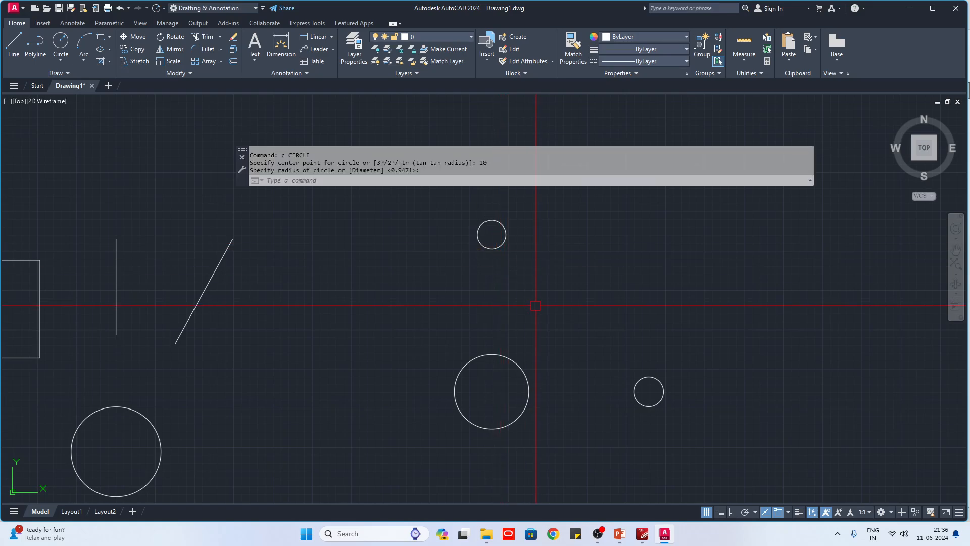
Add a vertical linear dimension between the centers of the upper small circle and the large circle, placed to their left.
{"action": "type", "text": "dli"}
{"action": "key", "text": "Return"}
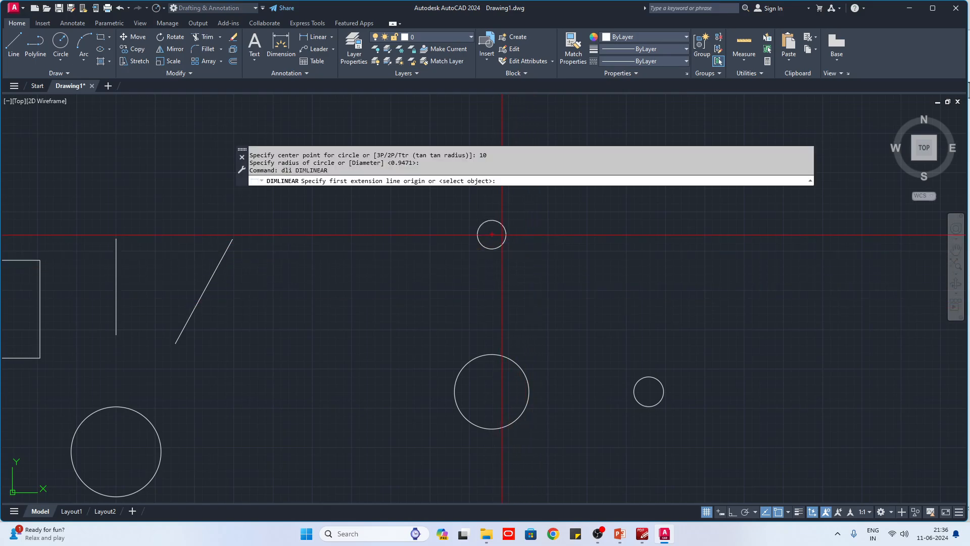
{"action": "left_click", "coordinate": [491, 234]}
{"action": "left_click", "coordinate": [492, 391]}
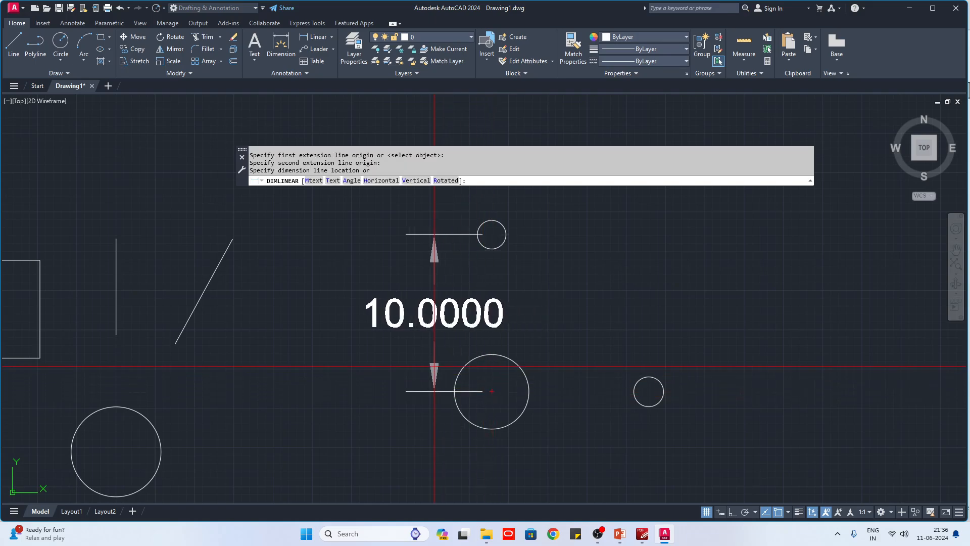
{"action": "left_click", "coordinate": [402, 323]}
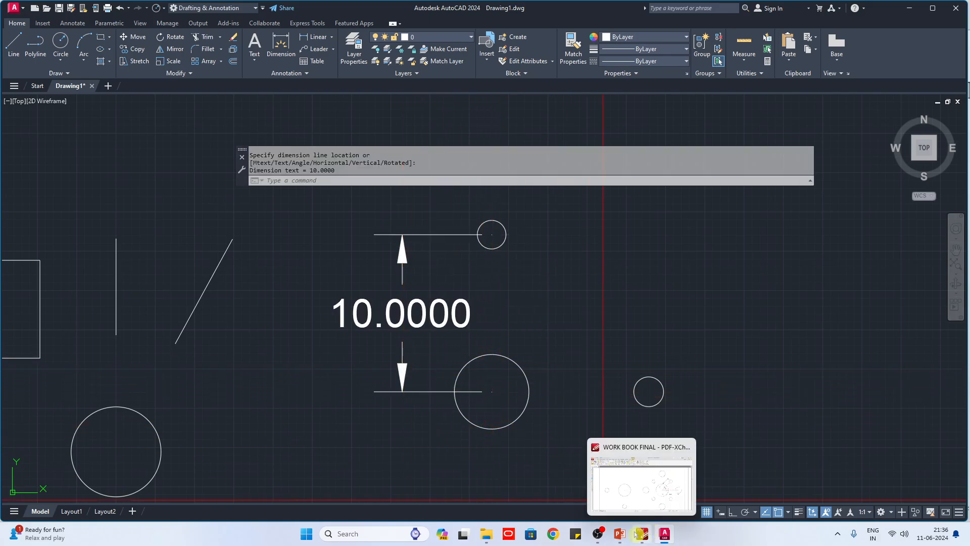
Switch to the PowerPoint notes and add a third F11 bullet reading "We can specify distance while tracking.", correcting its spelling.
{"action": "left_click", "coordinate": [618, 534]}
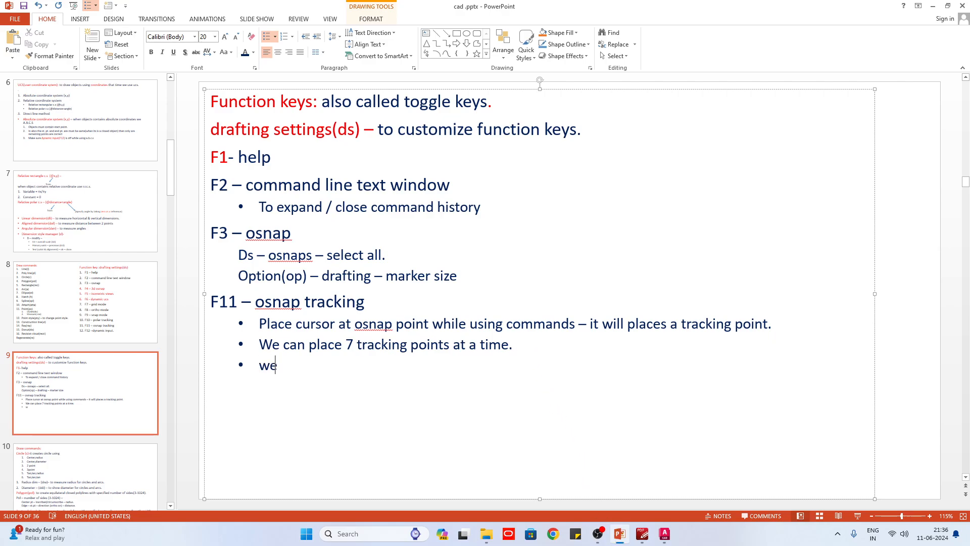
{"action": "type", "text": "can spec"}
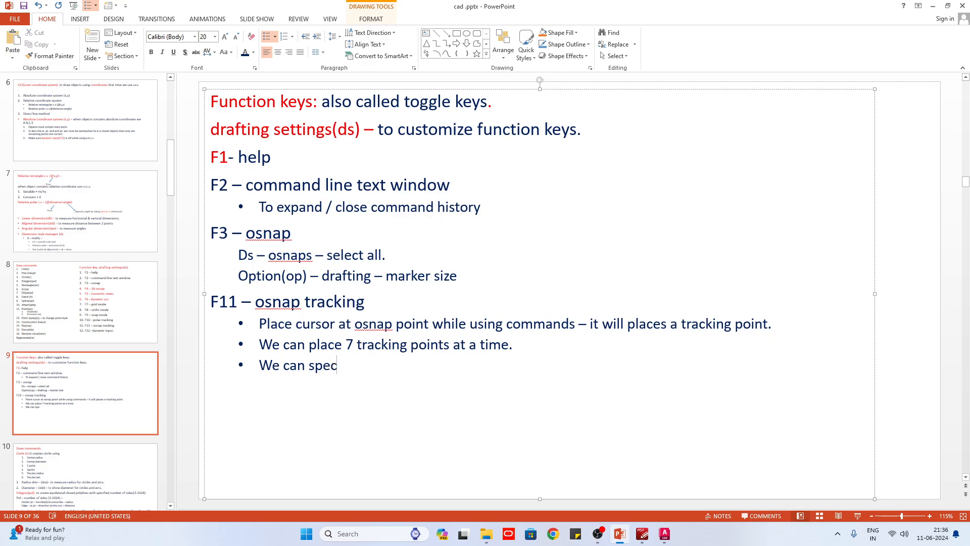
{"action": "type", "text": " distance while tracking."}
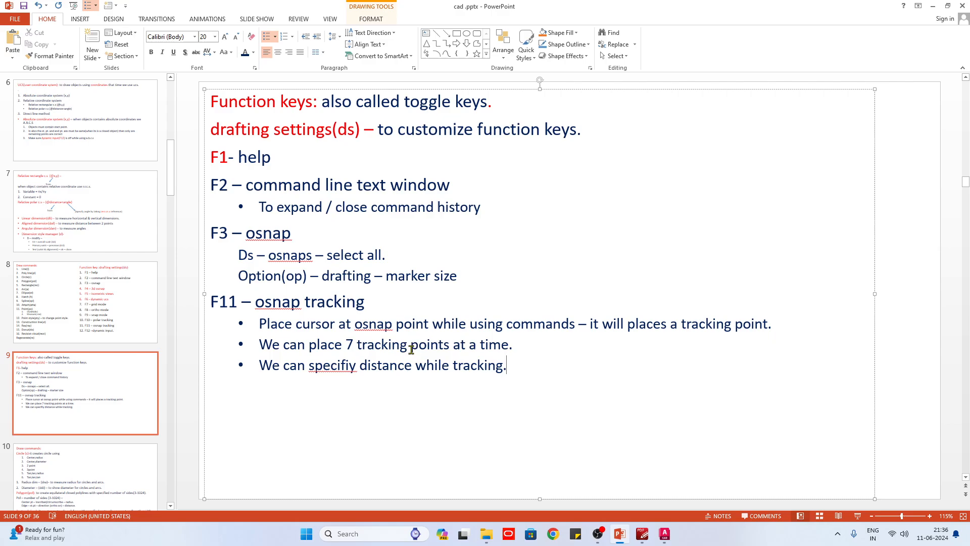
{"action": "right_click", "coordinate": [331, 368]}
{"action": "left_click", "coordinate": [353, 376]}
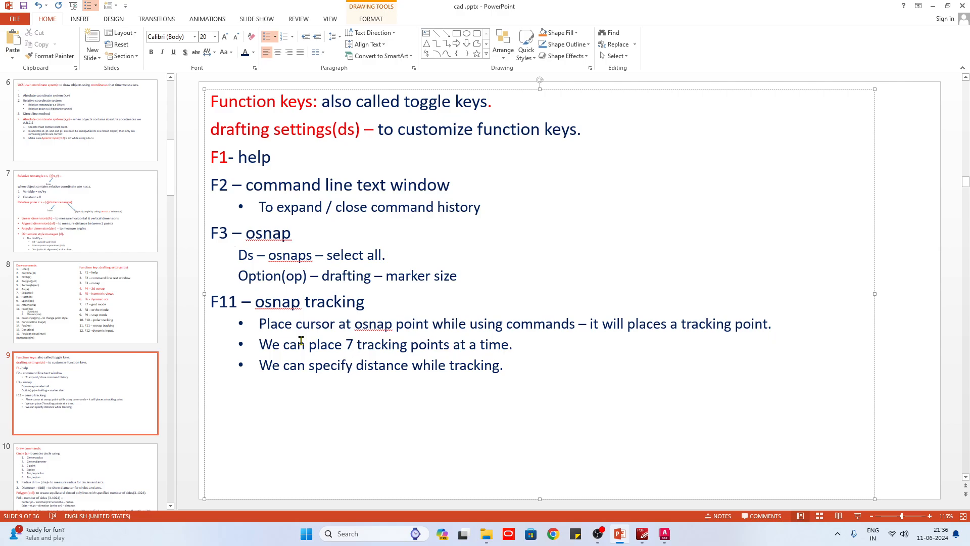
Go to slide 8 and draw a right brace spanning the F4, F5 and F6 entries of the function key list.
{"action": "left_click", "coordinate": [101, 298]}
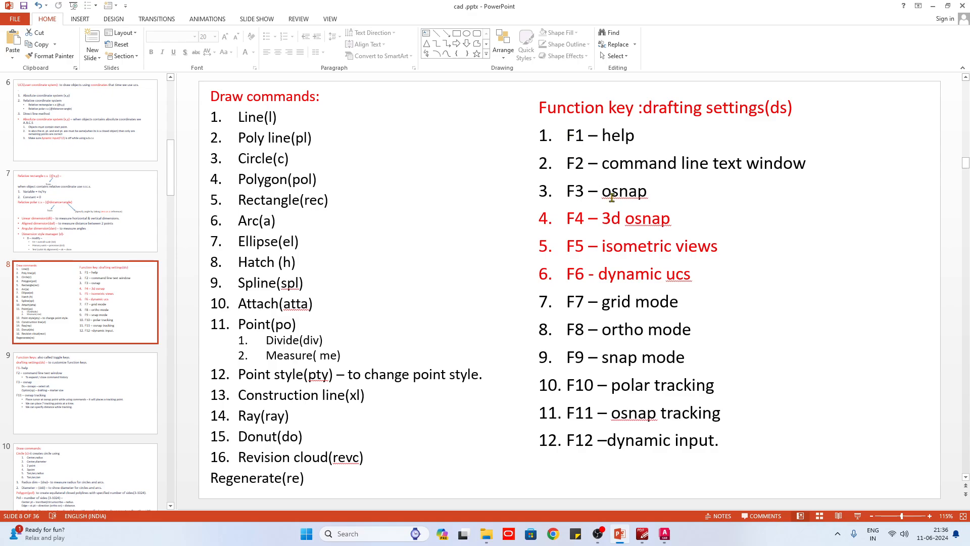
{"action": "left_click_drag", "start_coordinate": [692, 276], "coordinate": [567, 218]}
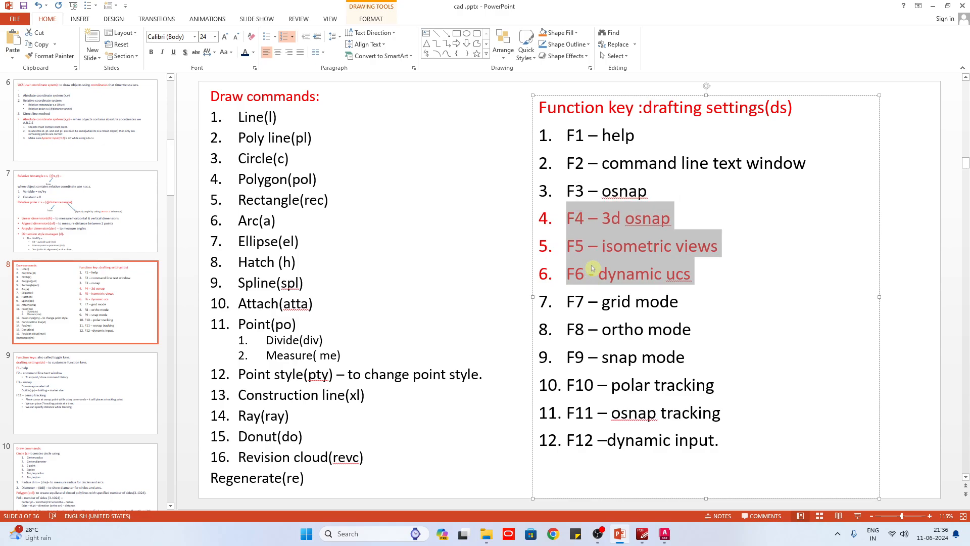
{"action": "left_click", "coordinate": [466, 53]}
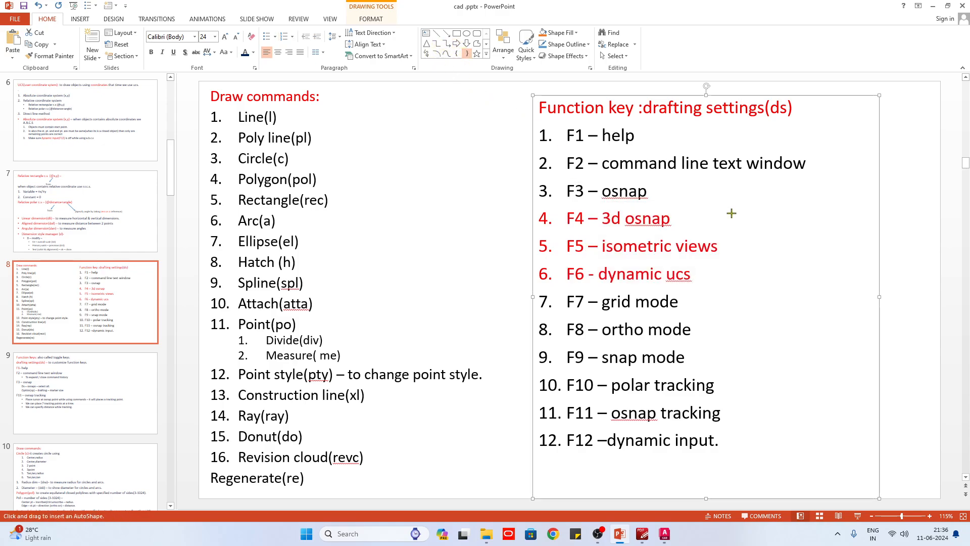
{"action": "left_click_drag", "start_coordinate": [731, 214], "coordinate": [769, 285]}
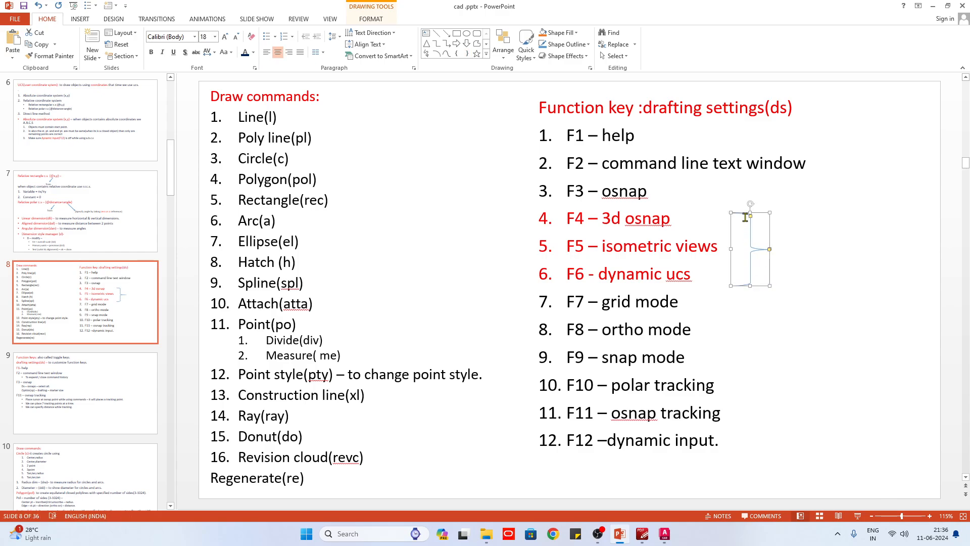
Add a text box reading "For 3d usage" and place it against the point of the brace.
{"action": "left_click_drag", "start_coordinate": [751, 218], "coordinate": [800, 274]}
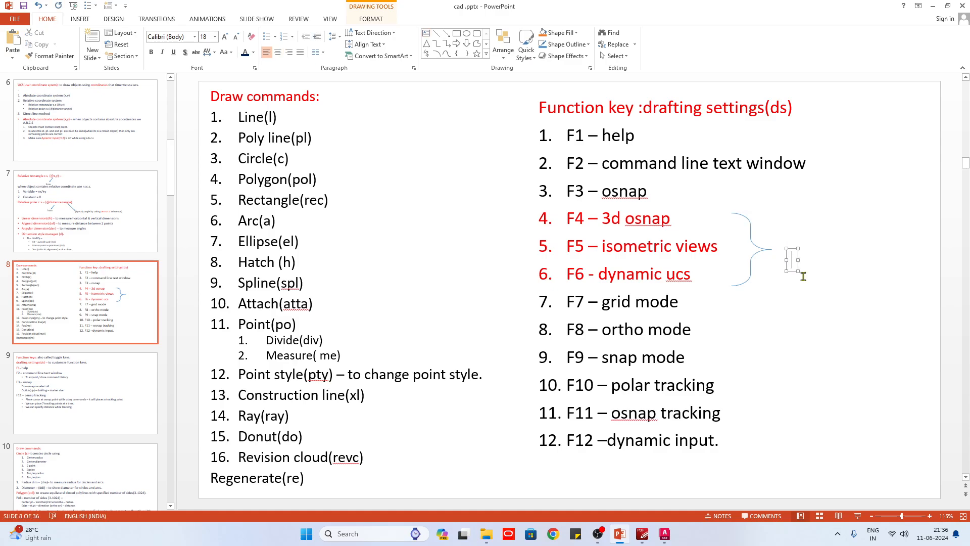
{"action": "type", "text": "For 3d "}
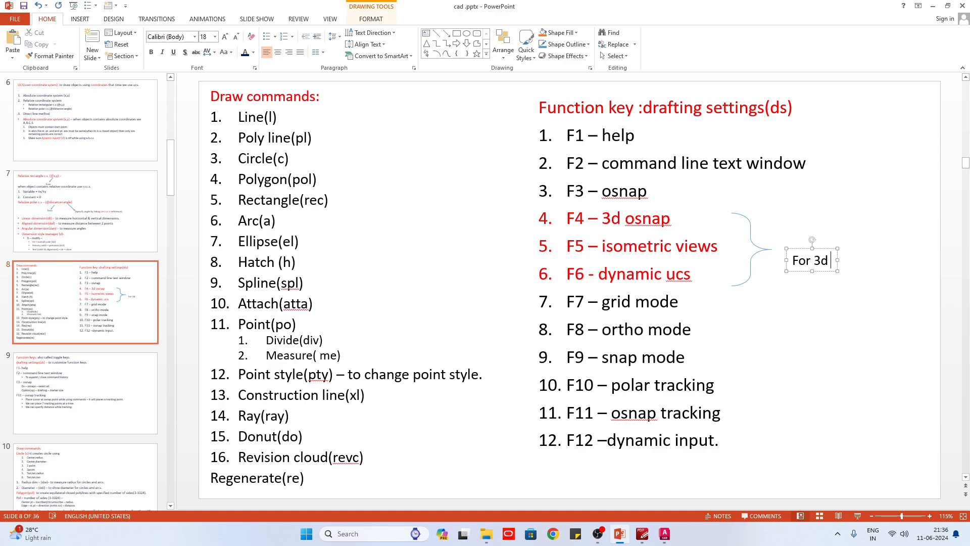
{"action": "type", "text": "usage"}
{"action": "scroll", "coordinate": [816, 282], "scroll_direction": "up", "scroll_amount": 2}
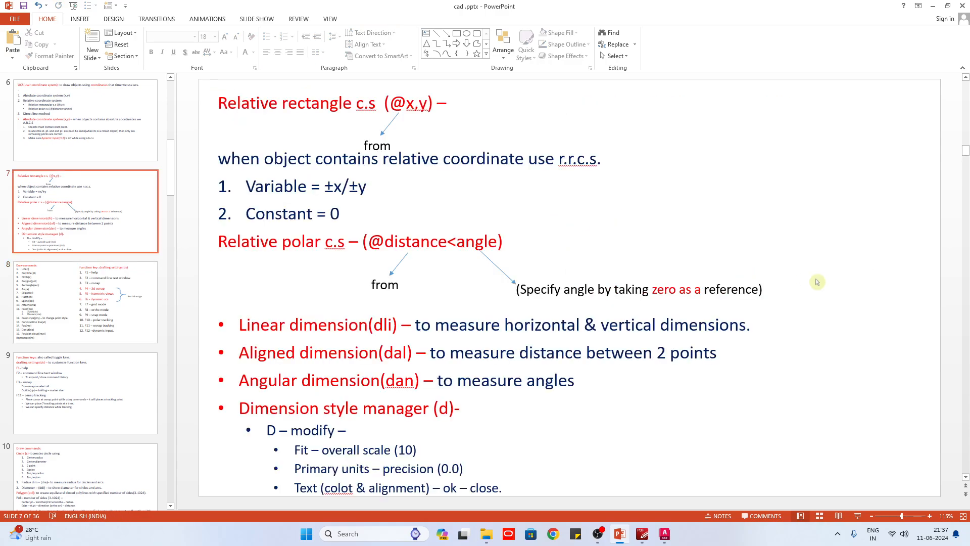
{"action": "left_click", "coordinate": [101, 309]}
{"action": "left_click", "coordinate": [831, 267]}
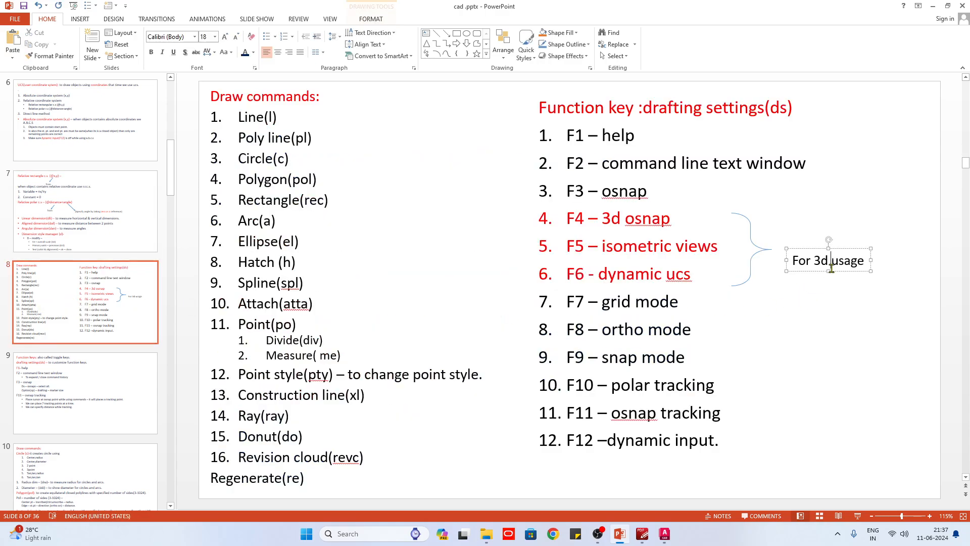
{"action": "left_click_drag", "start_coordinate": [815, 272], "coordinate": [794, 261]}
{"action": "left_click", "coordinate": [624, 360]}
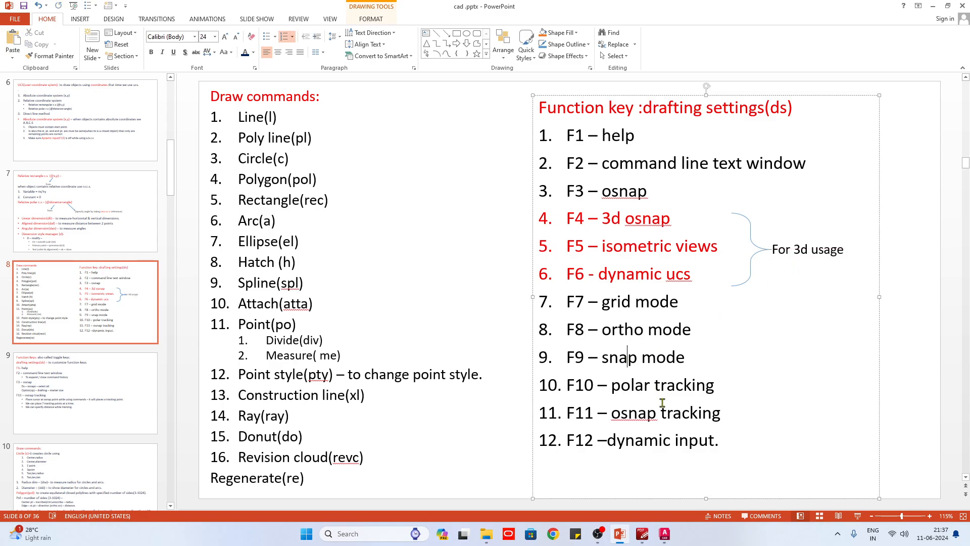
Highlight the "F7 – grid mode" entry in the function key list.
{"action": "left_click_drag", "start_coordinate": [721, 413], "coordinate": [567, 413]}
{"action": "left_click", "coordinate": [609, 303]}
{"action": "left_click_drag", "start_coordinate": [684, 305], "coordinate": [563, 298]}
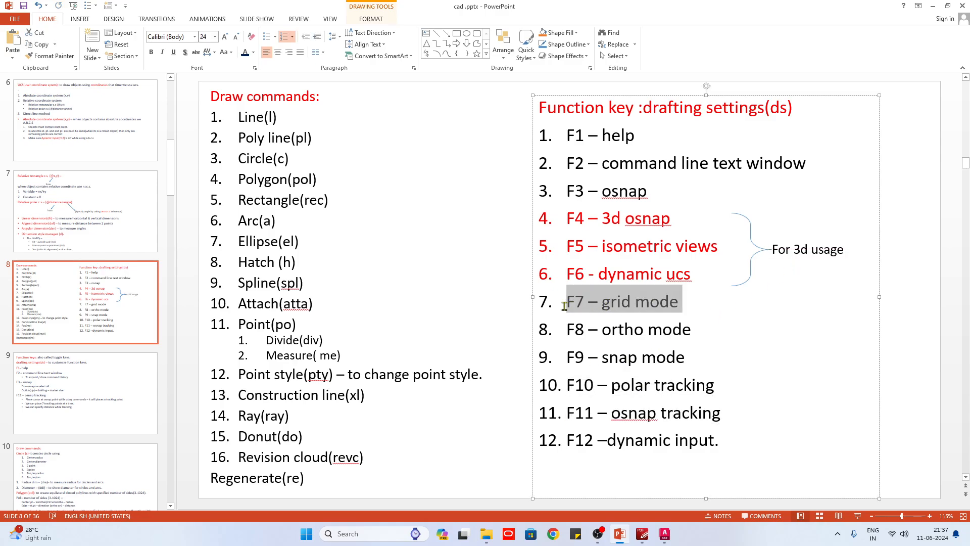
Switch to AutoCAD and erase all the existing rectangles, lines, circles and the dimension from the drawing.
{"action": "left_click", "coordinate": [665, 534]}
{"action": "key", "text": "Escape"}
{"action": "scroll", "coordinate": [591, 427], "scroll_direction": "down", "scroll_amount": 3}
{"action": "left_click", "coordinate": [619, 443]}
{"action": "left_click", "coordinate": [158, 295]}
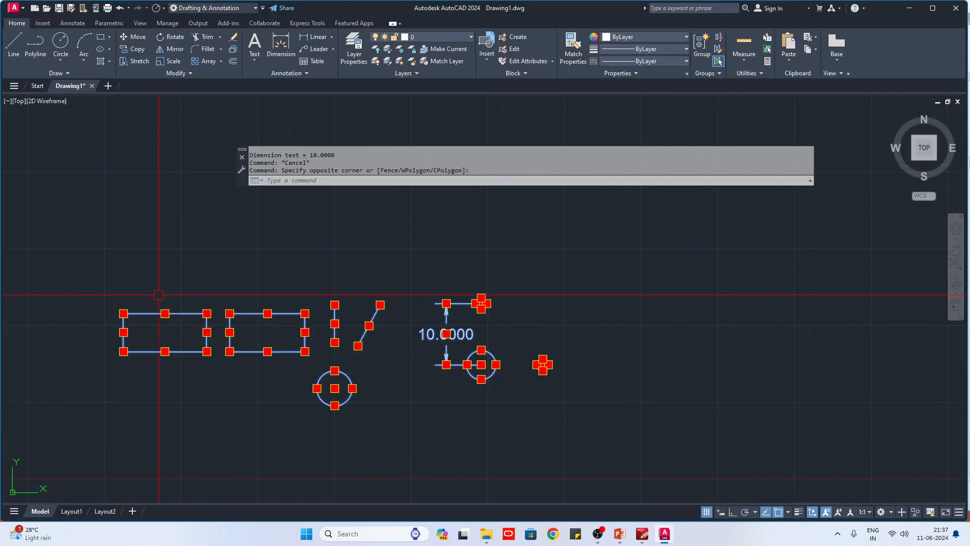
{"action": "type", "text": "3"}
{"action": "key", "text": "Return"}
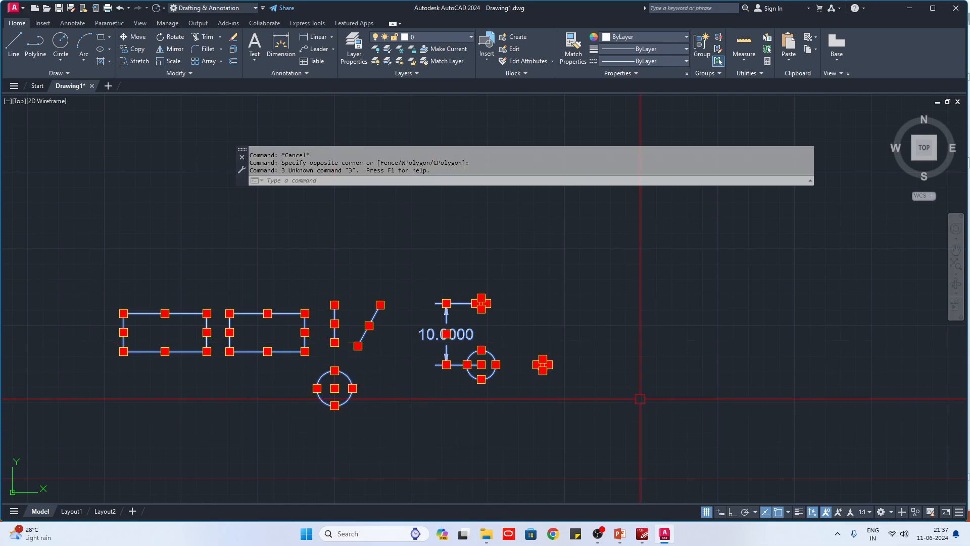
{"action": "type", "text": "e"}
{"action": "key", "text": "Return"}
Toggle the grid display off and on several times with its function key, leaving it on.
{"action": "key", "text": "F7"}
{"action": "key", "text": "F7"}
{"action": "key", "text": "F7"}
{"action": "key", "text": "F7"}
{"action": "key", "text": "F7"}
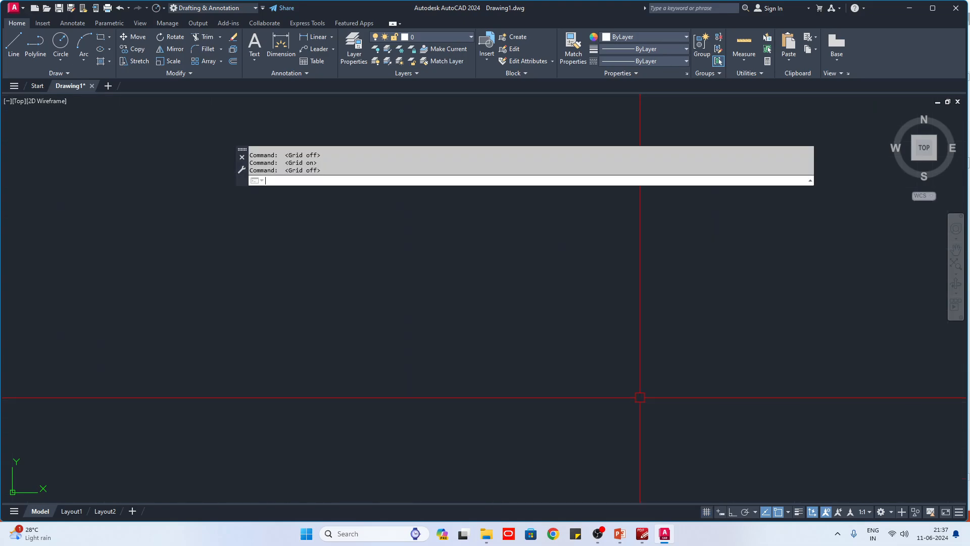
{"action": "key", "text": "F7"}
{"action": "scroll", "coordinate": [599, 308], "scroll_direction": "down", "scroll_amount": 6}
{"action": "scroll", "coordinate": [435, 346], "scroll_direction": "up", "scroll_amount": 5}
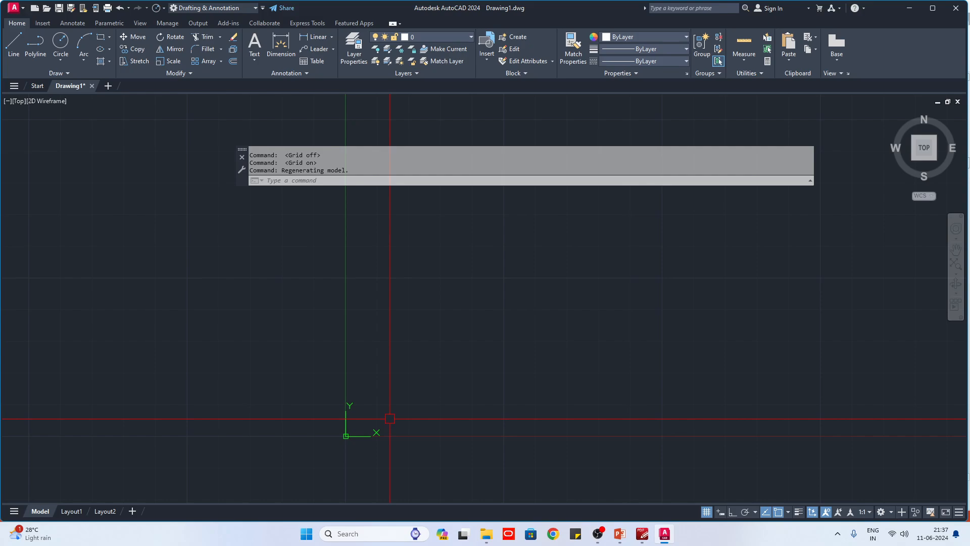
{"action": "key", "text": "F7"}
{"action": "key", "text": "F7"}
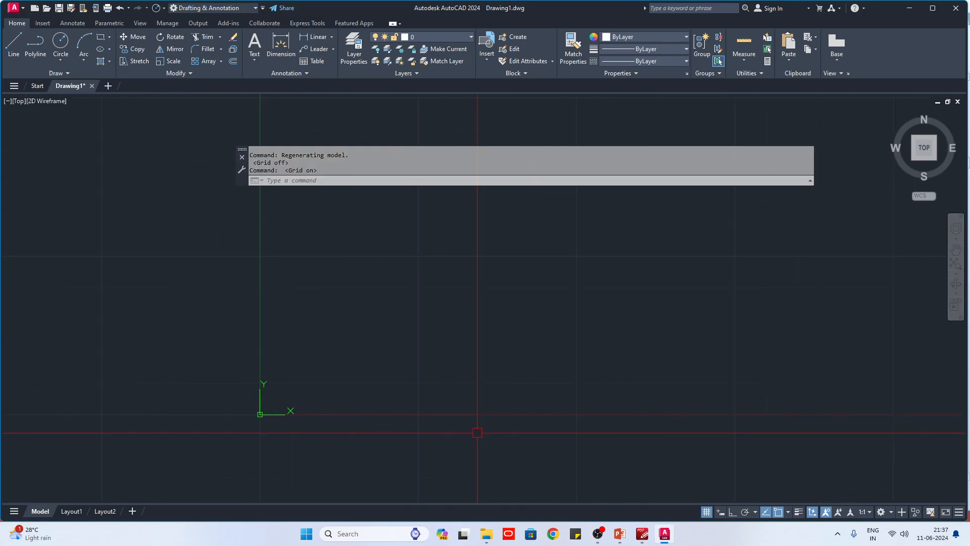
{"action": "left_click", "coordinate": [659, 536]}
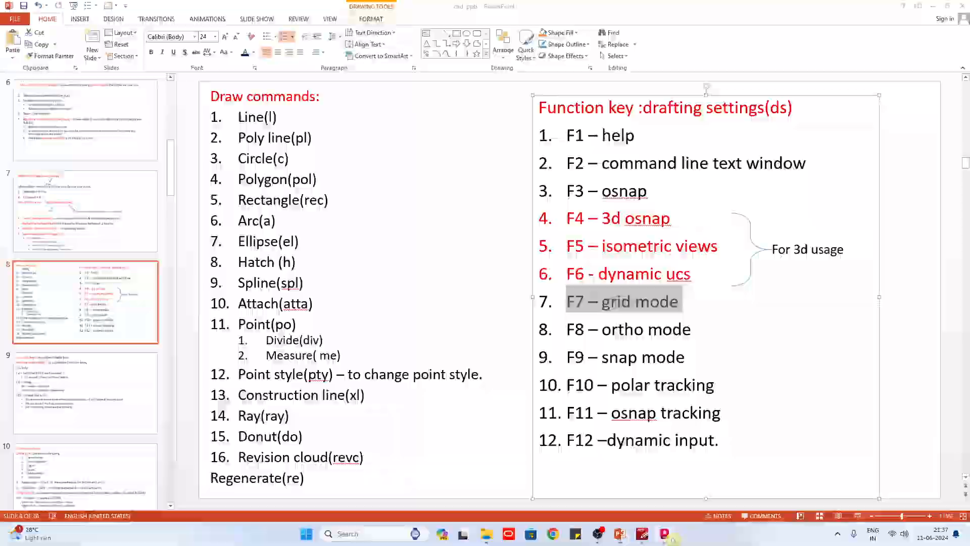
{"action": "left_click", "coordinate": [663, 534]}
Draw a horizontal line 100 units long from a point just above the origin, with Ortho mode turned on.
{"action": "scroll", "coordinate": [269, 338], "scroll_direction": "down", "scroll_amount": 2}
{"action": "type", "text": "l"}
{"action": "key", "text": "Return"}
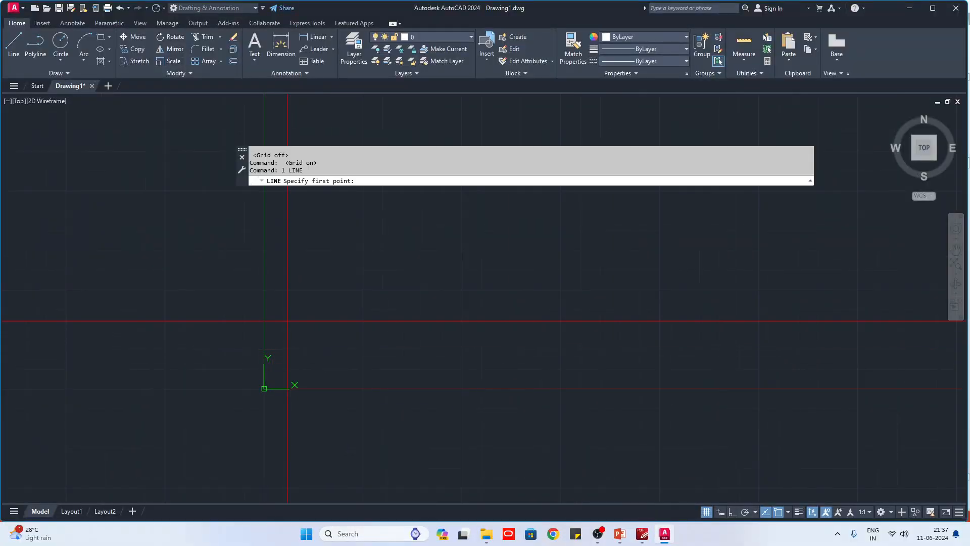
{"action": "left_click", "coordinate": [287, 319]}
{"action": "key", "text": "F8"}
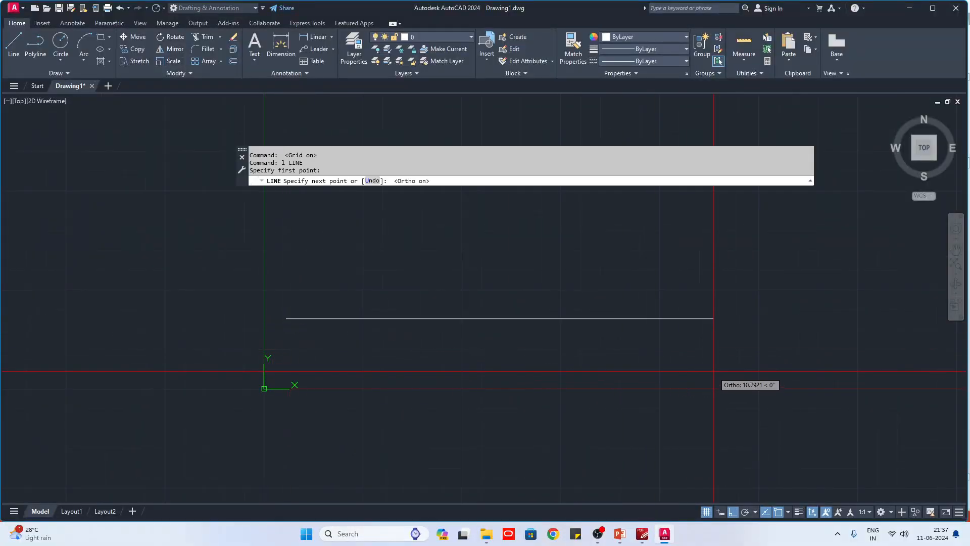
{"action": "type", "text": "100"}
{"action": "key", "text": "Return"}
{"action": "key", "text": "Escape"}
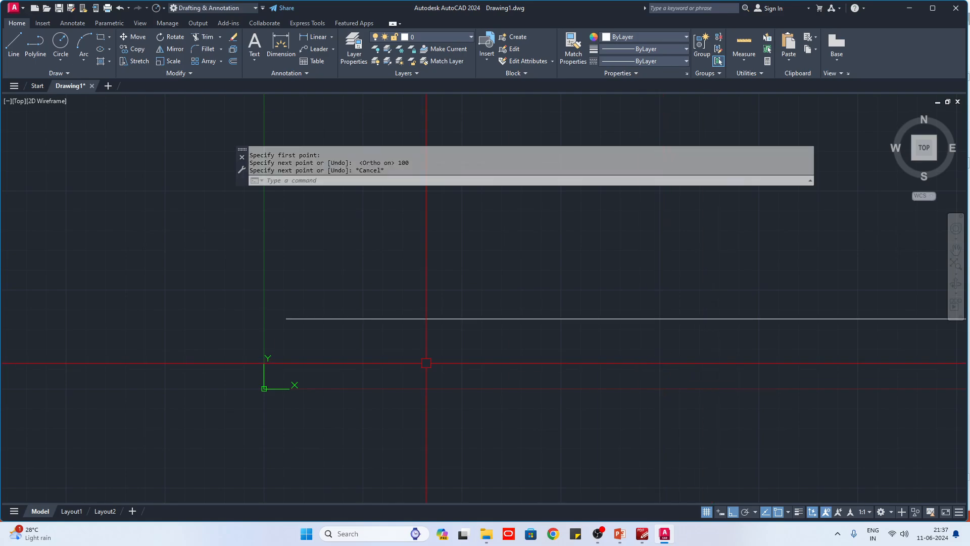
Examine the minor and major grid lines around the 100-unit line at different zoom levels.
{"action": "scroll", "coordinate": [297, 363], "scroll_direction": "down", "scroll_amount": 10}
{"action": "middle_click_drag", "start_coordinate": [473, 399], "coordinate": [384, 418]}
{"action": "scroll", "coordinate": [401, 374], "scroll_direction": "up", "scroll_amount": 5}
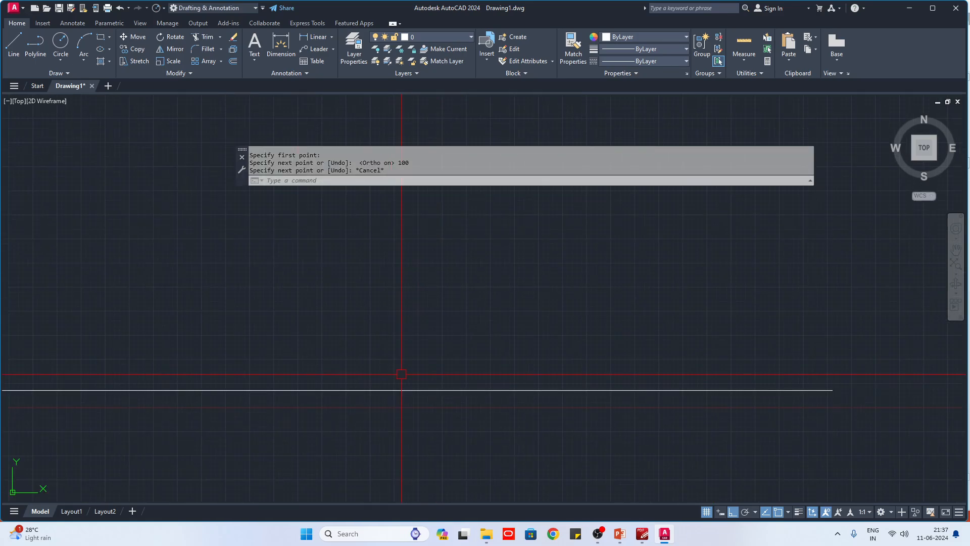
{"action": "scroll", "coordinate": [401, 374], "scroll_direction": "down", "scroll_amount": 4}
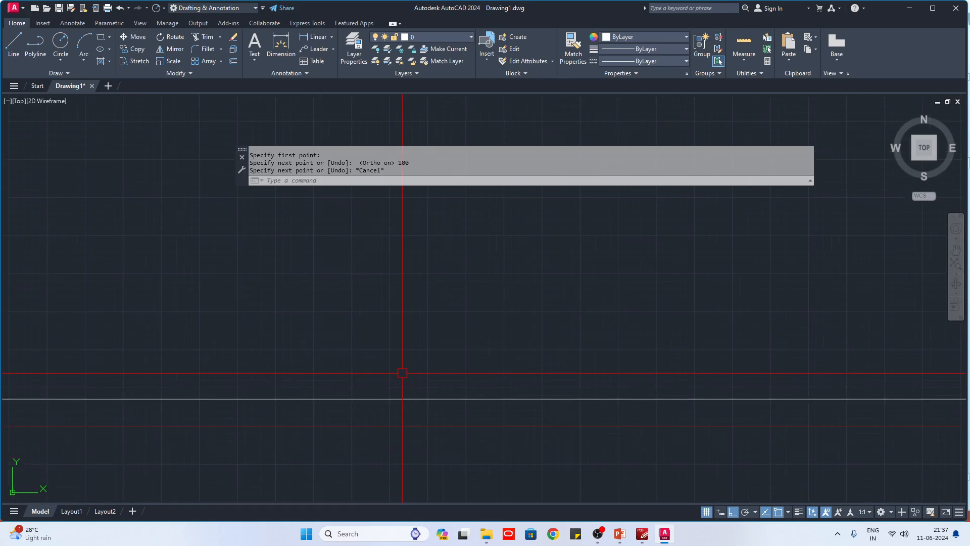
{"action": "scroll", "coordinate": [401, 372], "scroll_direction": "down", "scroll_amount": 2}
{"action": "scroll", "coordinate": [394, 367], "scroll_direction": "up", "scroll_amount": 4}
{"action": "scroll", "coordinate": [395, 364], "scroll_direction": "up", "scroll_amount": 4}
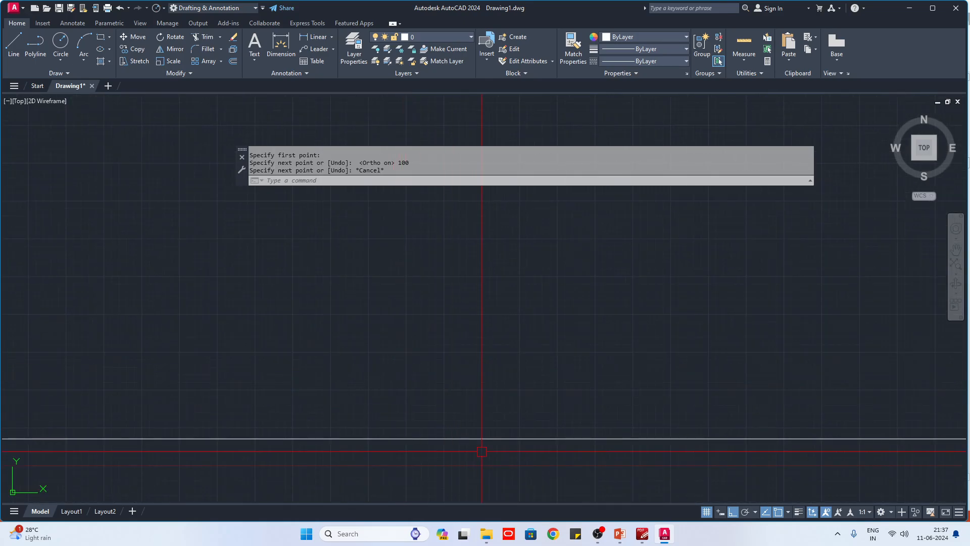
Erase the 100-unit horizontal line.
{"action": "left_click", "coordinate": [481, 450]}
{"action": "left_click", "coordinate": [431, 397]}
{"action": "scroll", "coordinate": [464, 412], "scroll_direction": "down", "scroll_amount": 4}
{"action": "type", "text": "e"}
{"action": "key", "text": "Return"}
Set both the grid X spacing and the grid Y spacing to 10 in the drafting settings.
{"action": "scroll", "coordinate": [150, 417], "scroll_direction": "up", "scroll_amount": 4}
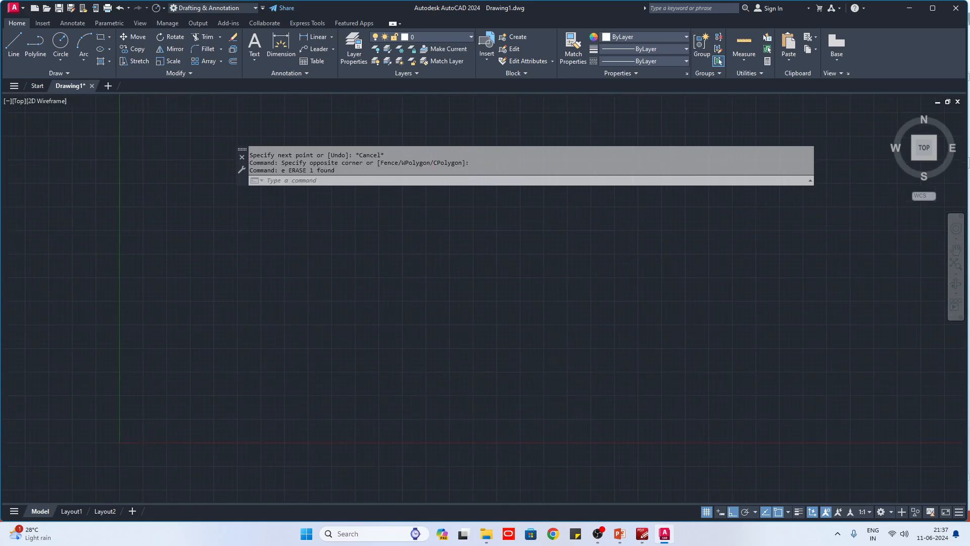
{"action": "scroll", "coordinate": [97, 458], "scroll_direction": "up", "scroll_amount": 4}
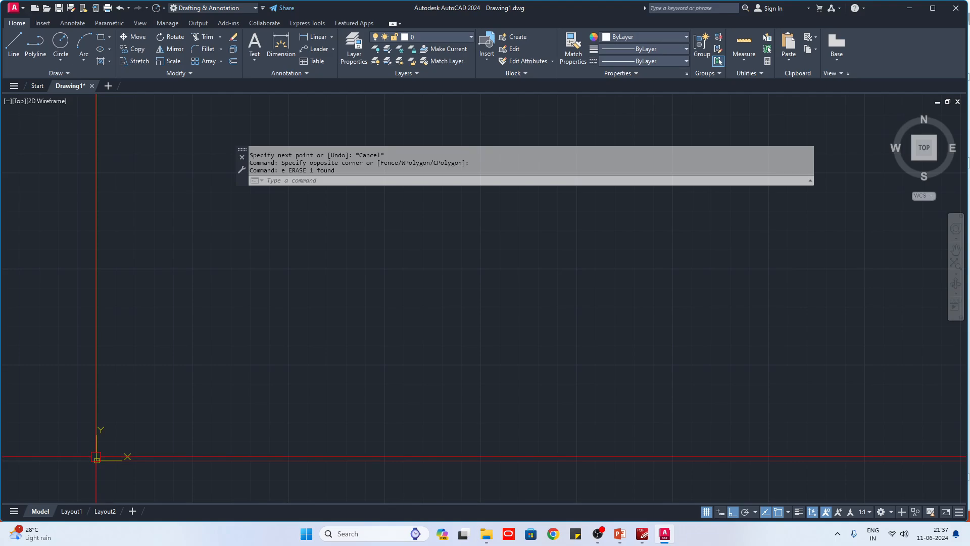
{"action": "type", "text": "DS"}
{"action": "key", "text": "Return"}
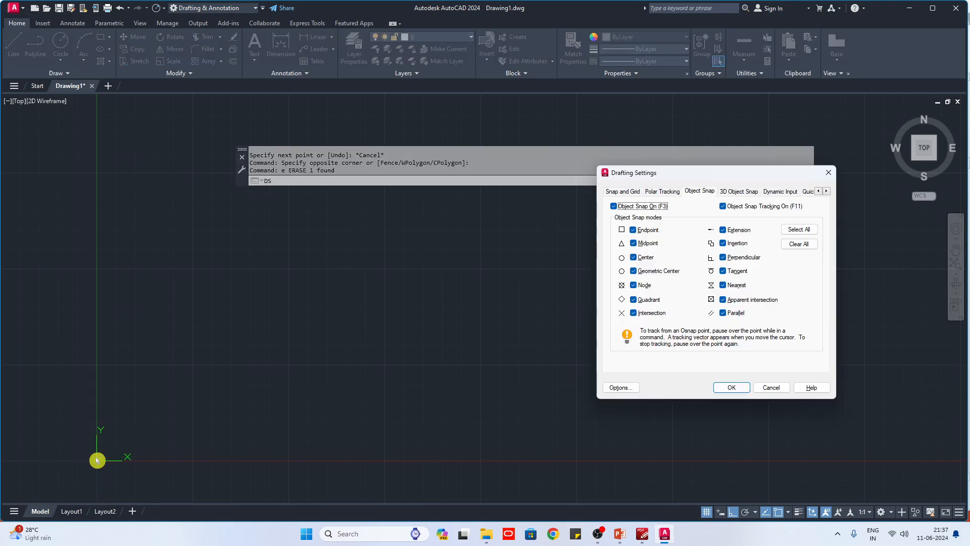
{"action": "left_click", "coordinate": [626, 191]}
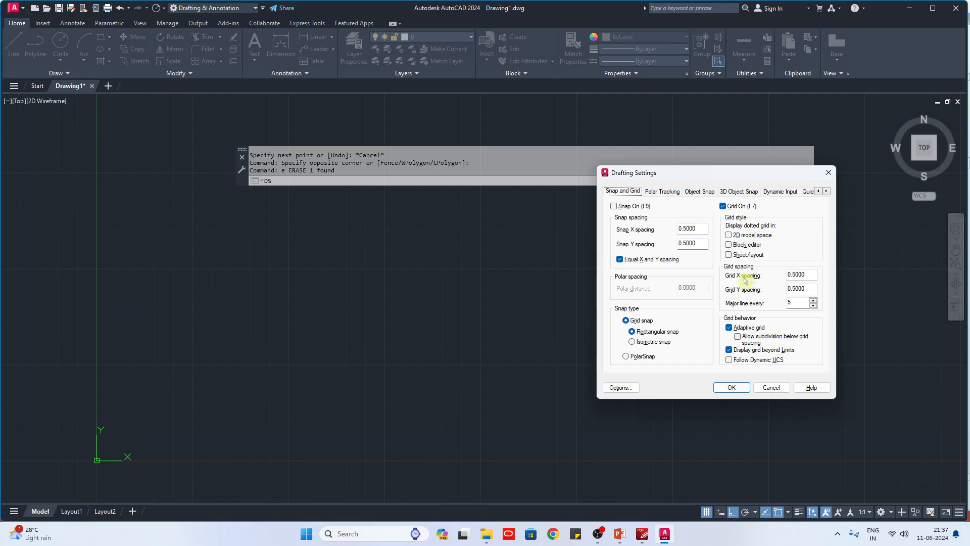
{"action": "double_click", "coordinate": [801, 275]}
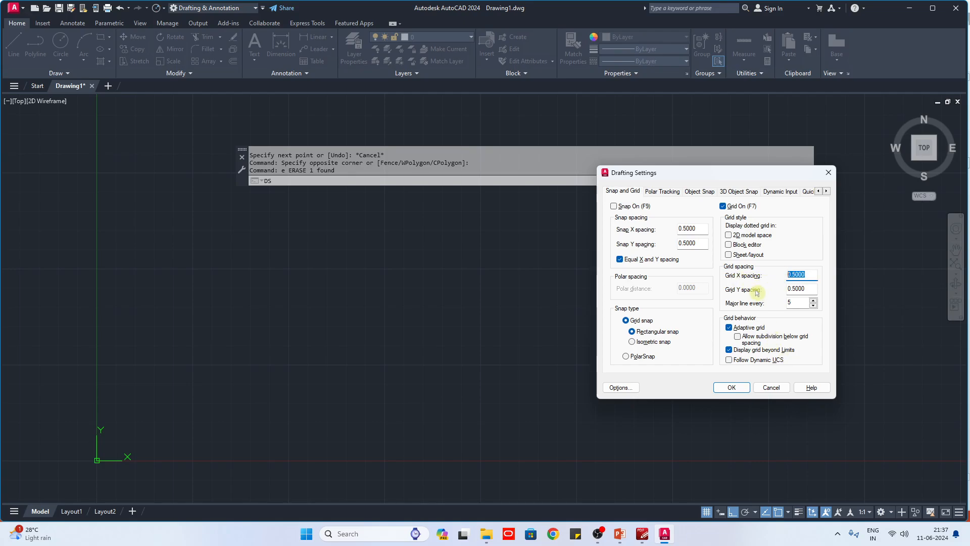
{"action": "double_click", "coordinate": [803, 289]}
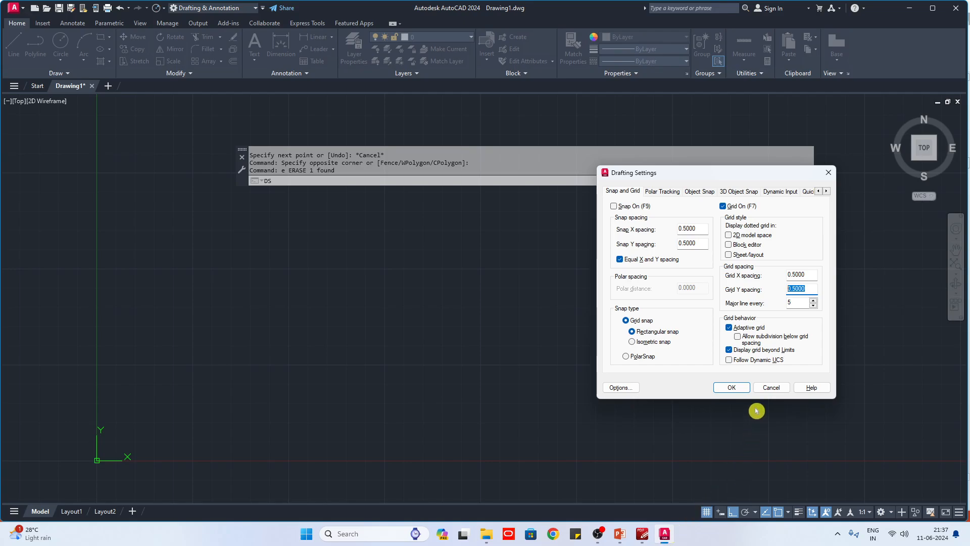
{"action": "double_click", "coordinate": [807, 275]}
{"action": "type", "text": "10"}
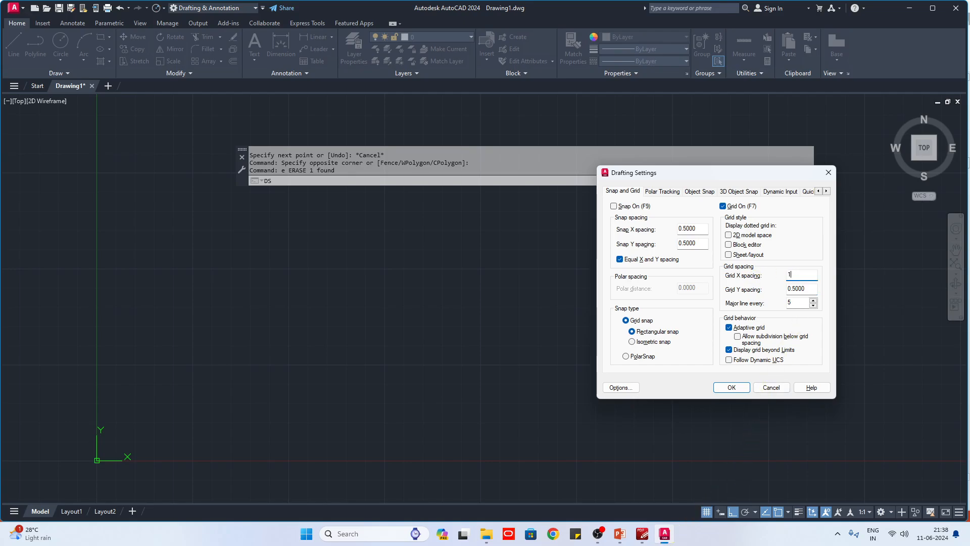
{"action": "left_click", "coordinate": [806, 289]}
{"action": "double_click", "coordinate": [789, 304]}
{"action": "left_click", "coordinate": [730, 388]}
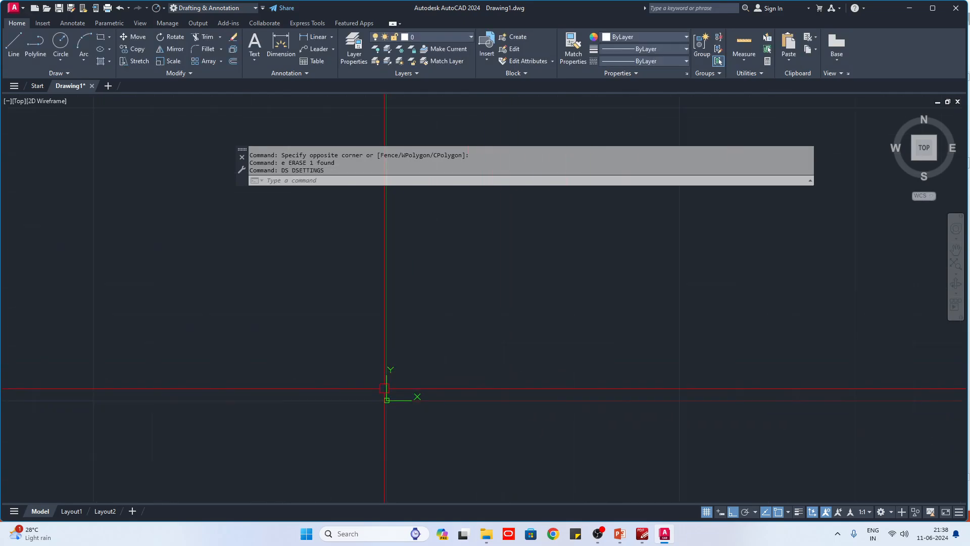
Draw a horizontal line about 50 units long above the origin, from the Y axis to the next major grid line.
{"action": "type", "text": "l"}
{"action": "key", "text": "Return"}
{"action": "left_click", "coordinate": [274, 318]}
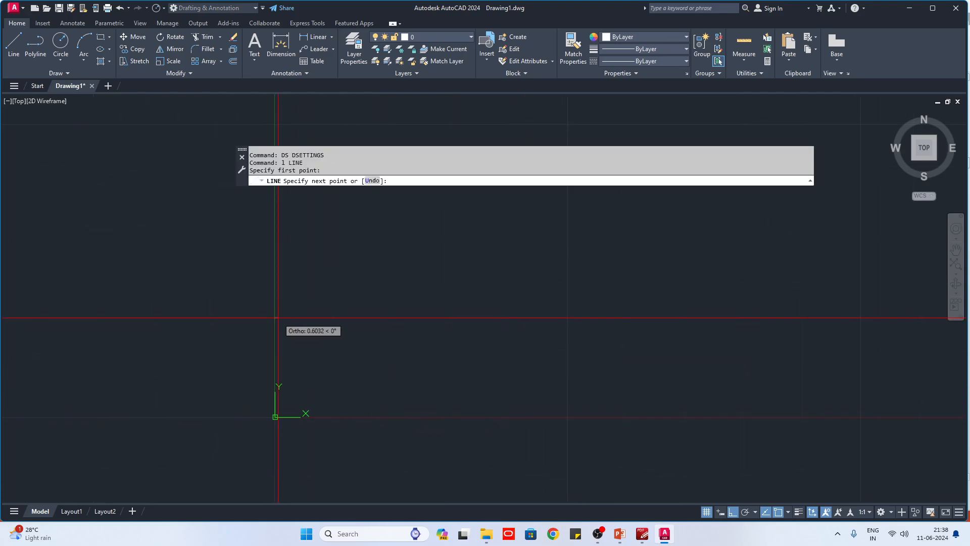
{"action": "left_click", "coordinate": [566, 318]}
{"action": "key", "text": "Escape"}
Add a linear dimension to the horizontal line, placed below it.
{"action": "type", "text": "dl"}
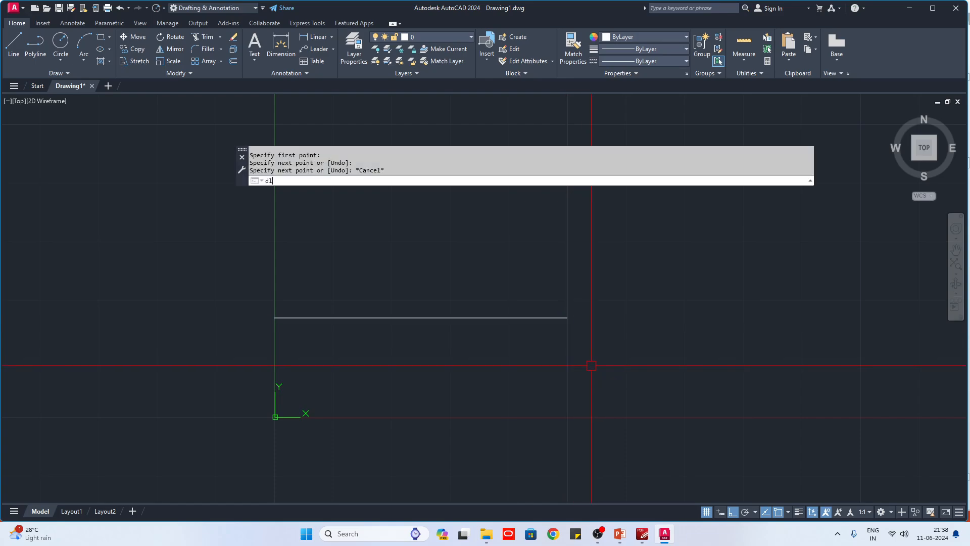
{"action": "key", "text": "Return"}
{"action": "key", "text": "Return"}
{"action": "left_click", "coordinate": [520, 318]}
{"action": "left_click", "coordinate": [515, 353]}
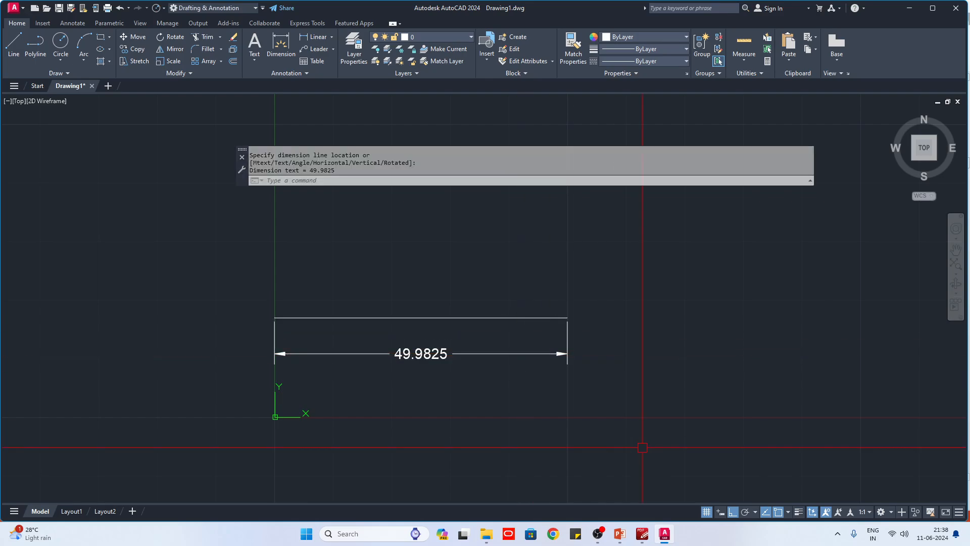
Erase the horizontal line together with its linear dimension.
{"action": "left_click", "coordinate": [591, 369]}
{"action": "left_click", "coordinate": [527, 286]}
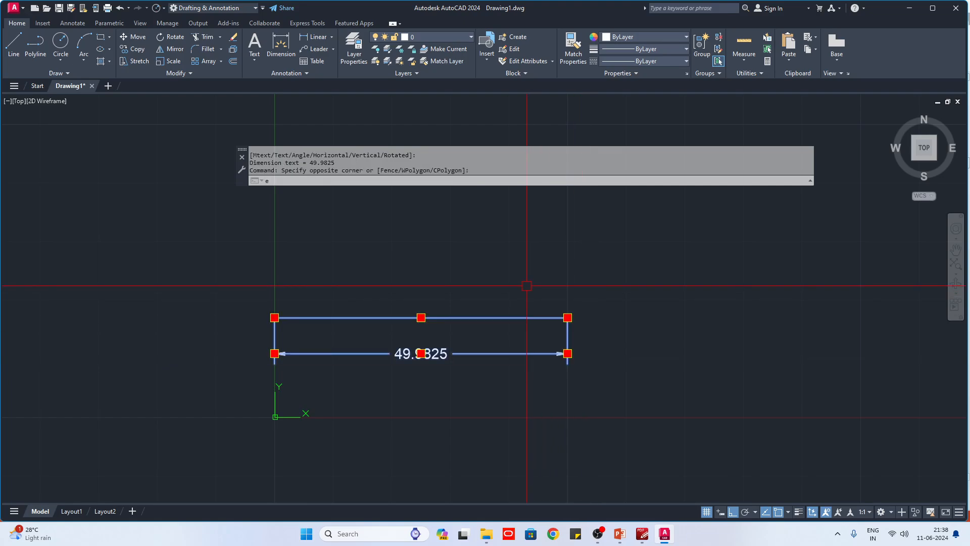
{"action": "key", "text": "Return"}
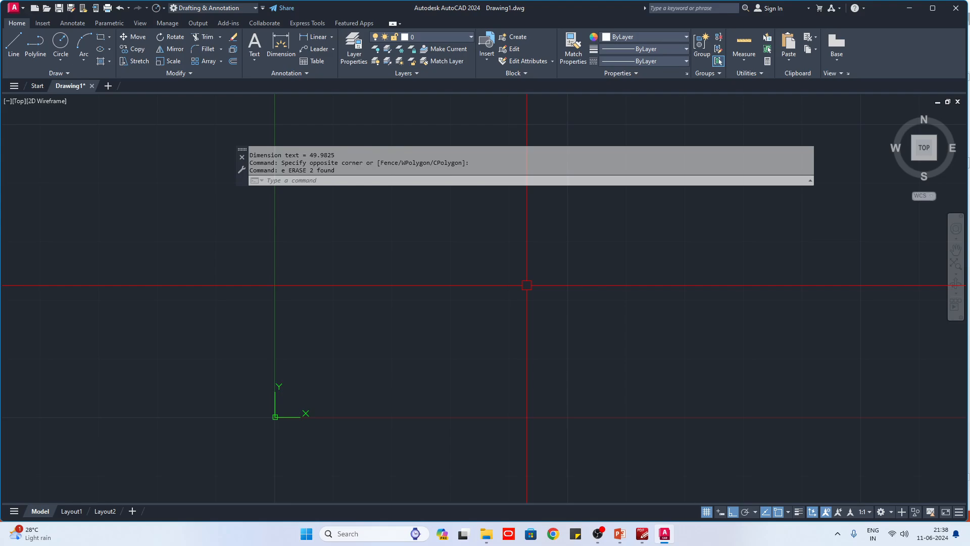
Review the grid spacing in the drafting settings and turn on the dotted grid display for 2D model space.
{"action": "scroll", "coordinate": [480, 364], "scroll_direction": "down", "scroll_amount": 8}
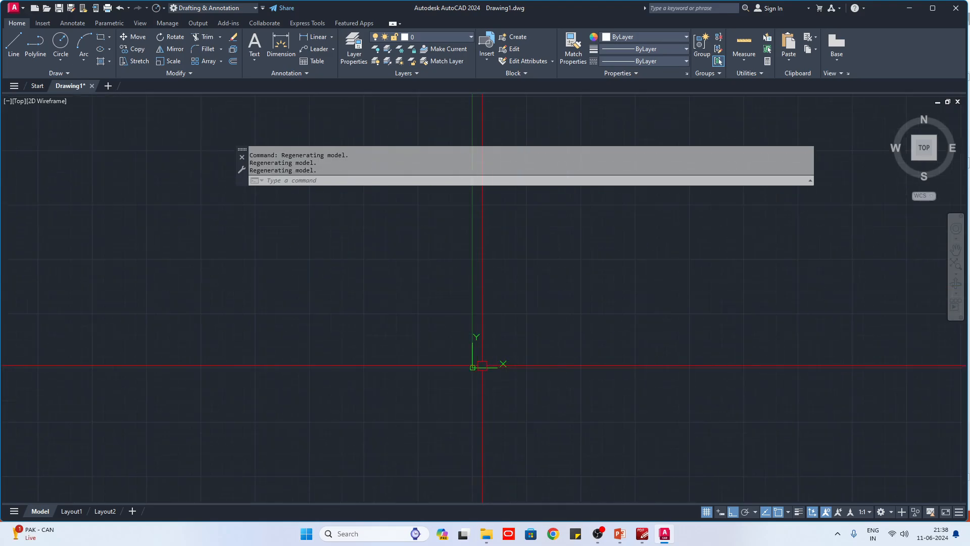
{"action": "scroll", "coordinate": [481, 365], "scroll_direction": "up", "scroll_amount": 5}
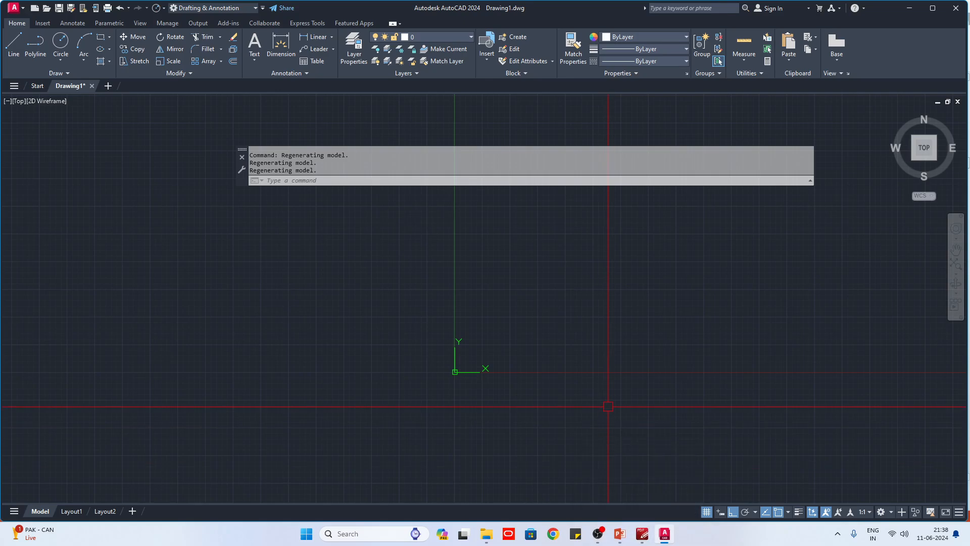
{"action": "type", "text": "DS"}
{"action": "key", "text": "Return"}
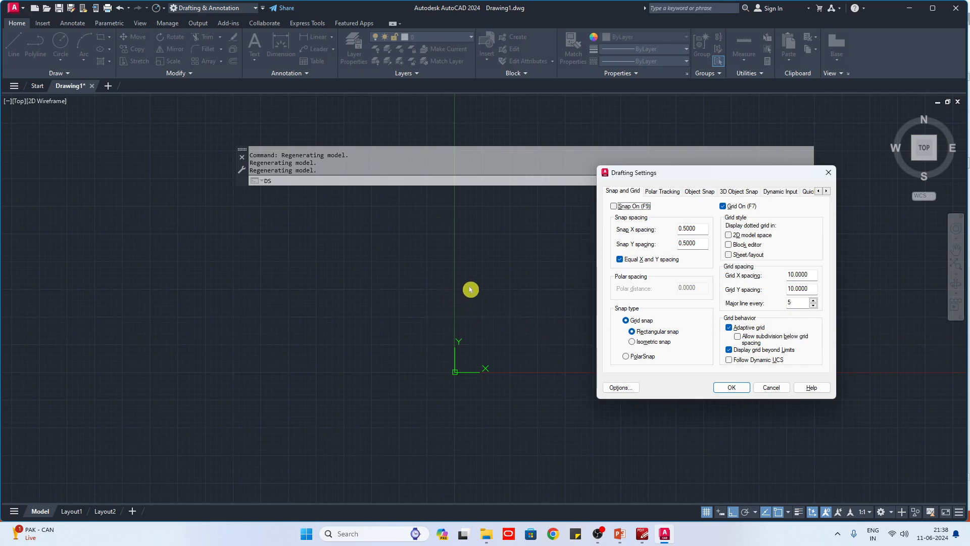
{"action": "left_click", "coordinate": [799, 303]}
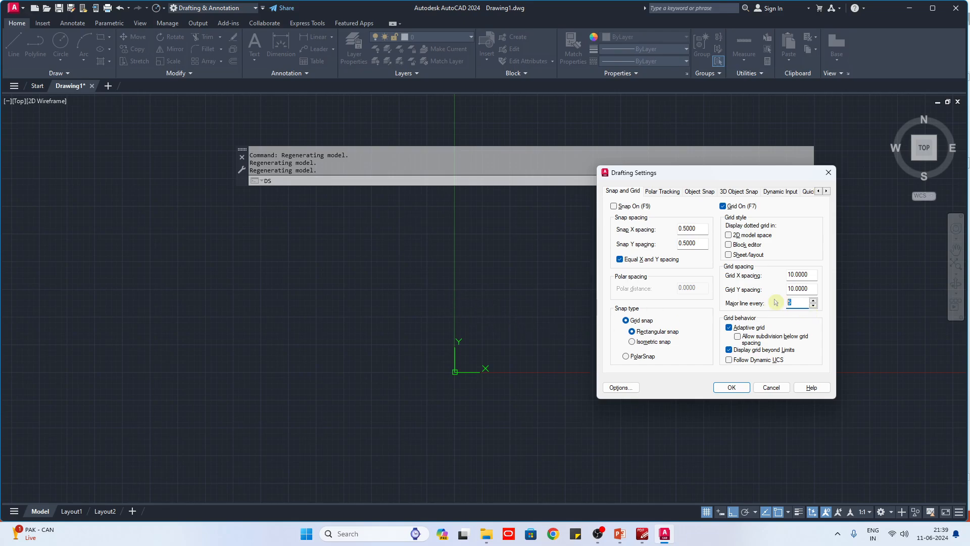
{"action": "left_click_drag", "start_coordinate": [821, 275], "coordinate": [739, 288]}
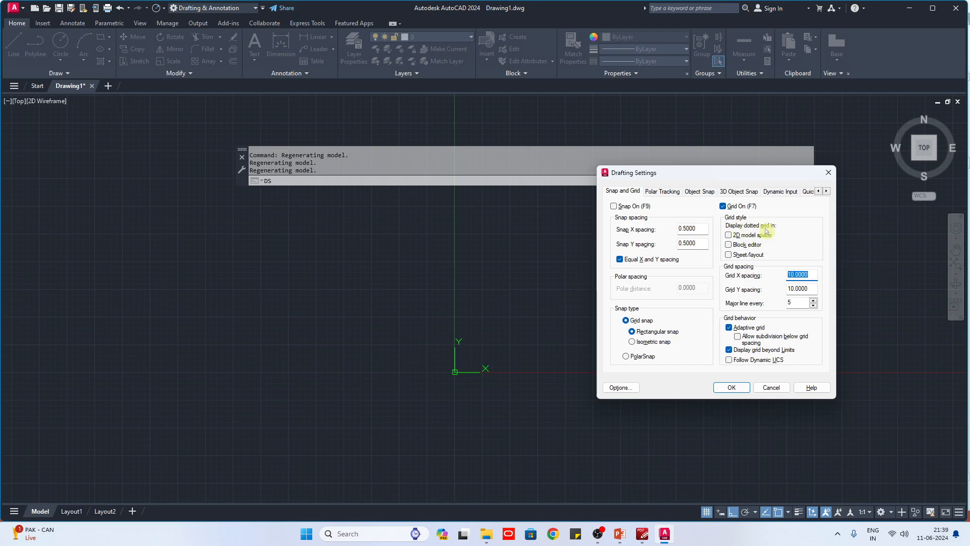
{"action": "left_click", "coordinate": [729, 235]}
{"action": "left_click", "coordinate": [731, 387]}
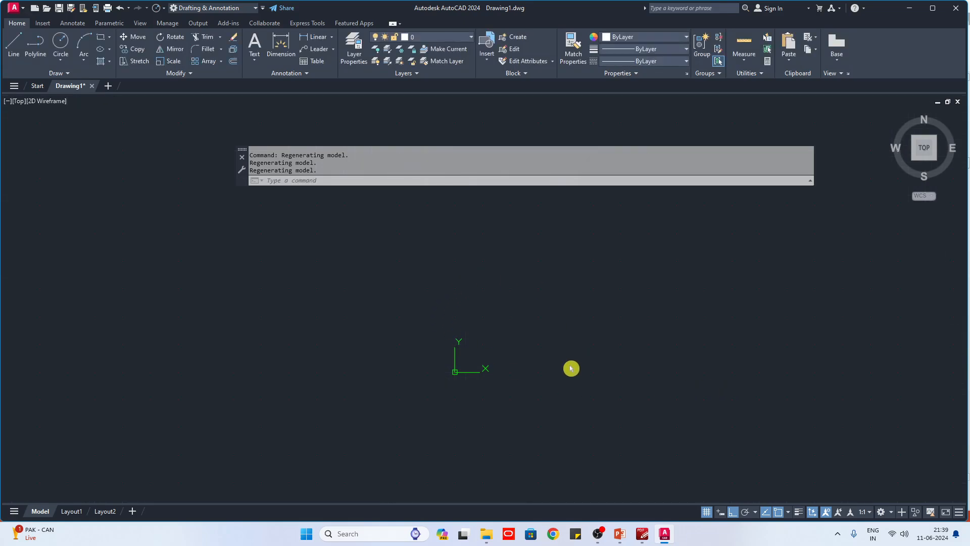
Turn off the dotted grid display for 2D model space in the drafting settings.
{"action": "scroll", "coordinate": [527, 371], "scroll_direction": "down", "scroll_amount": 4}
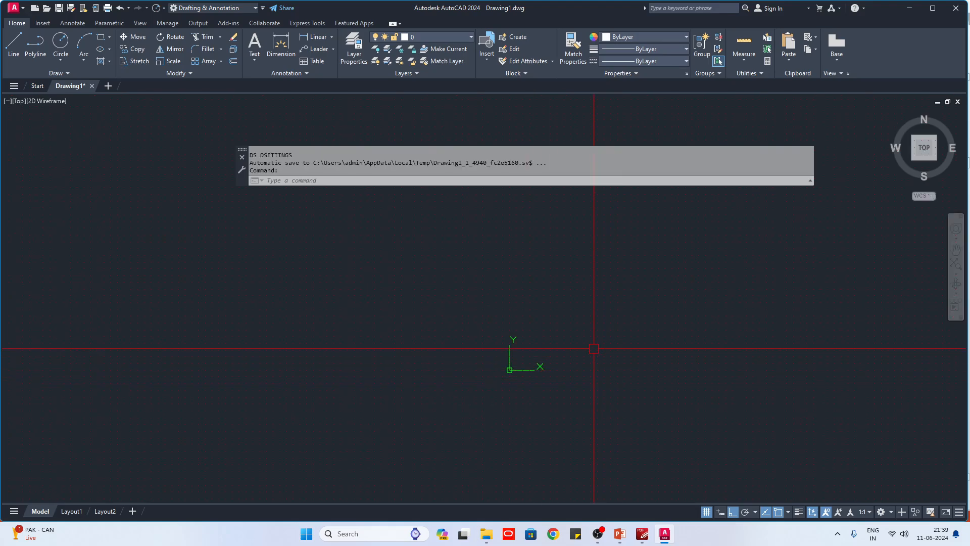
{"action": "scroll", "coordinate": [594, 348], "scroll_direction": "up", "scroll_amount": 2}
{"action": "type", "text": "s"}
{"action": "key", "text": "Return"}
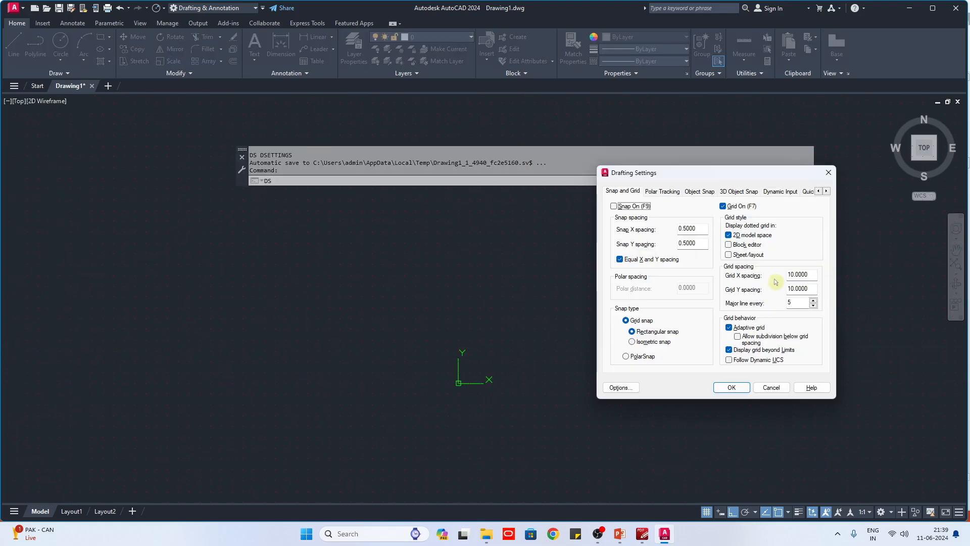
{"action": "left_click", "coordinate": [728, 234]}
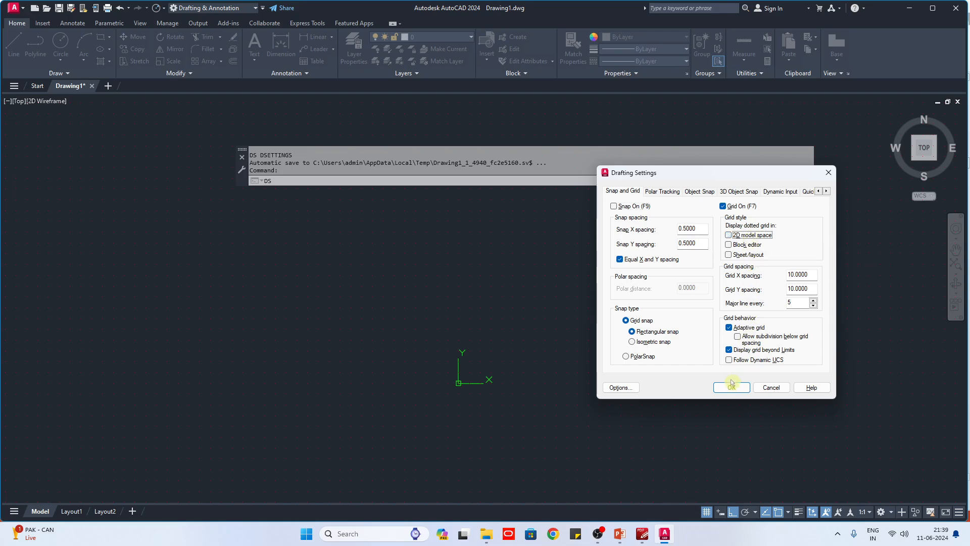
{"action": "left_click", "coordinate": [730, 386]}
Switch the dotted grid style for 2D model space on once more and back off to compare both grid styles.
{"action": "key", "text": "Return"}
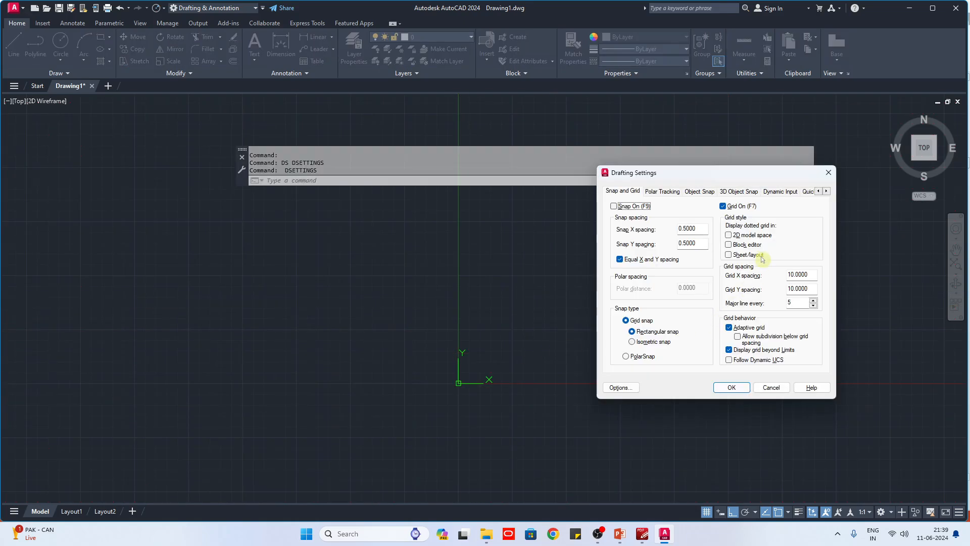
{"action": "left_click", "coordinate": [750, 235]}
{"action": "left_click", "coordinate": [731, 387]}
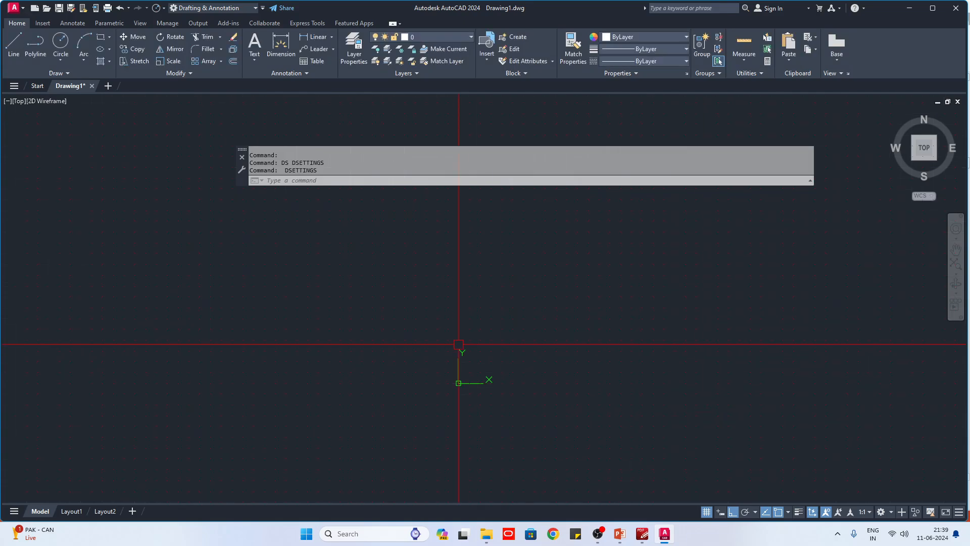
{"action": "key", "text": "Return"}
{"action": "left_click", "coordinate": [749, 236]}
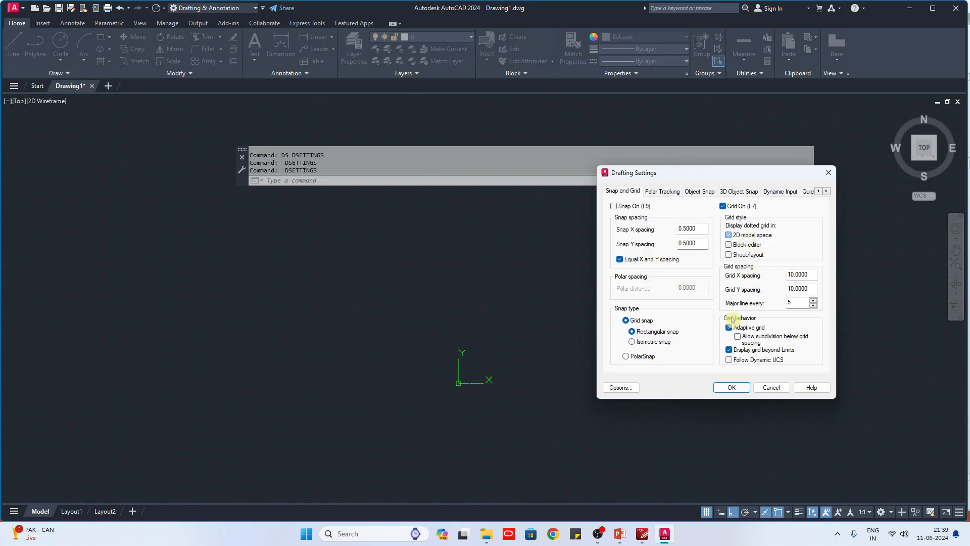
{"action": "left_click", "coordinate": [727, 387]}
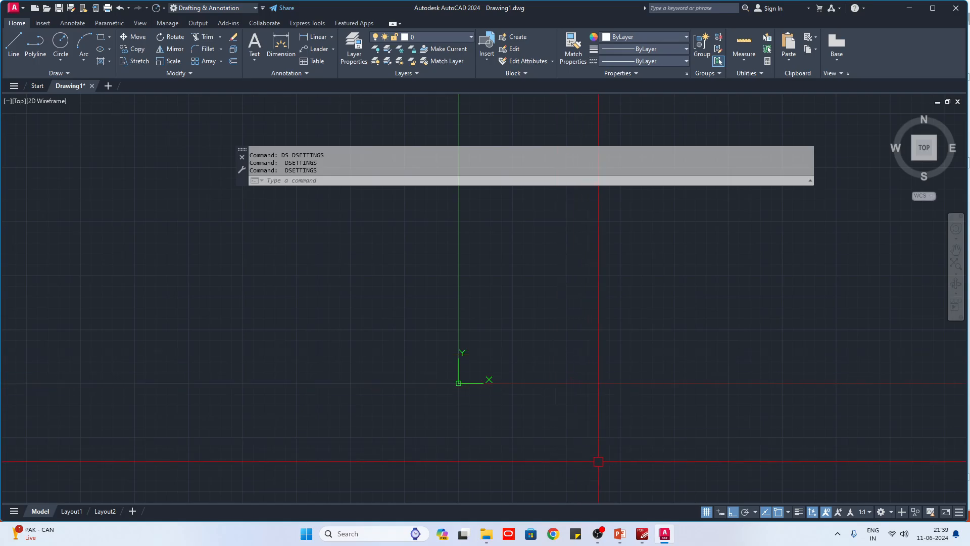
Enable the Coordinates display in the status bar.
{"action": "left_click", "coordinate": [640, 534]}
{"action": "left_click", "coordinate": [641, 534]}
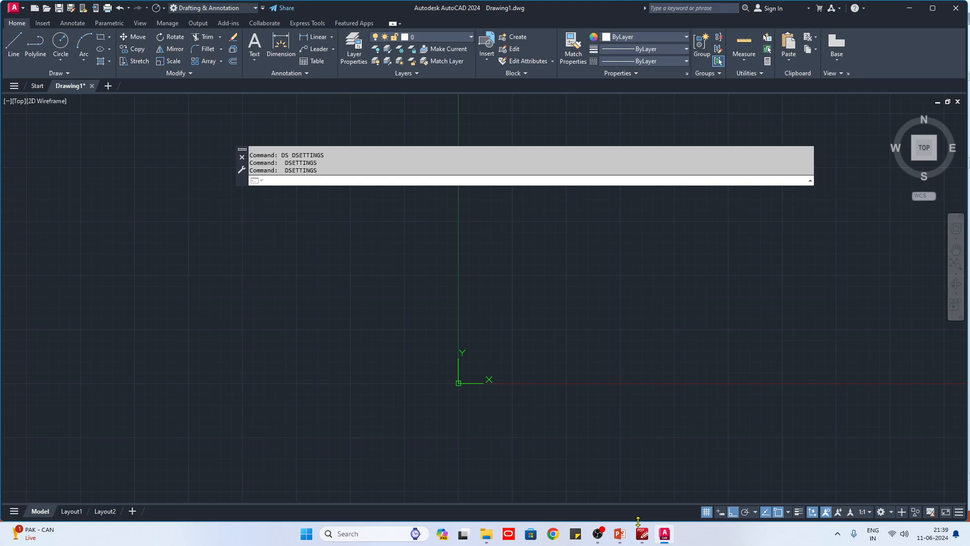
{"action": "scroll", "coordinate": [483, 379], "scroll_direction": "up", "scroll_amount": 5}
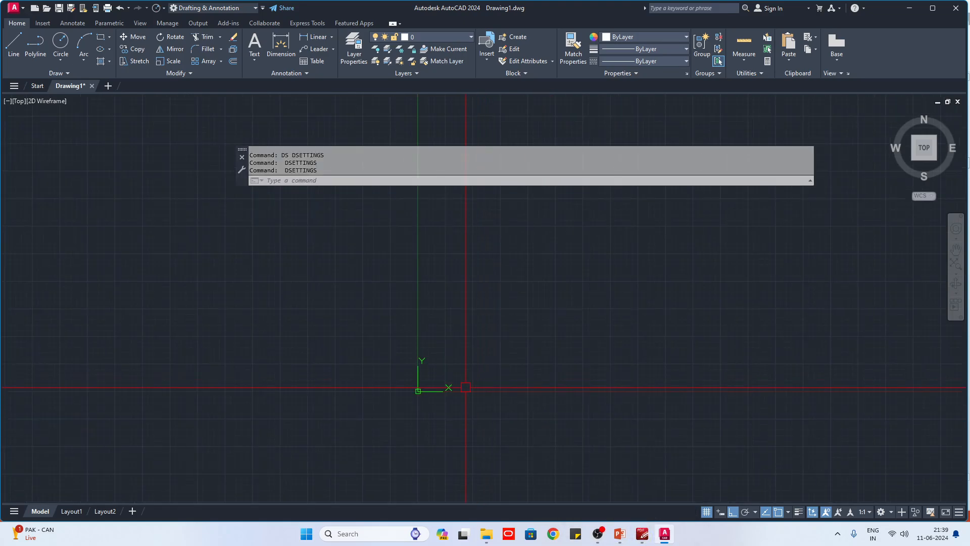
{"action": "scroll", "coordinate": [421, 387], "scroll_direction": "up", "scroll_amount": 8}
{"action": "scroll", "coordinate": [388, 429], "scroll_direction": "down", "scroll_amount": 1}
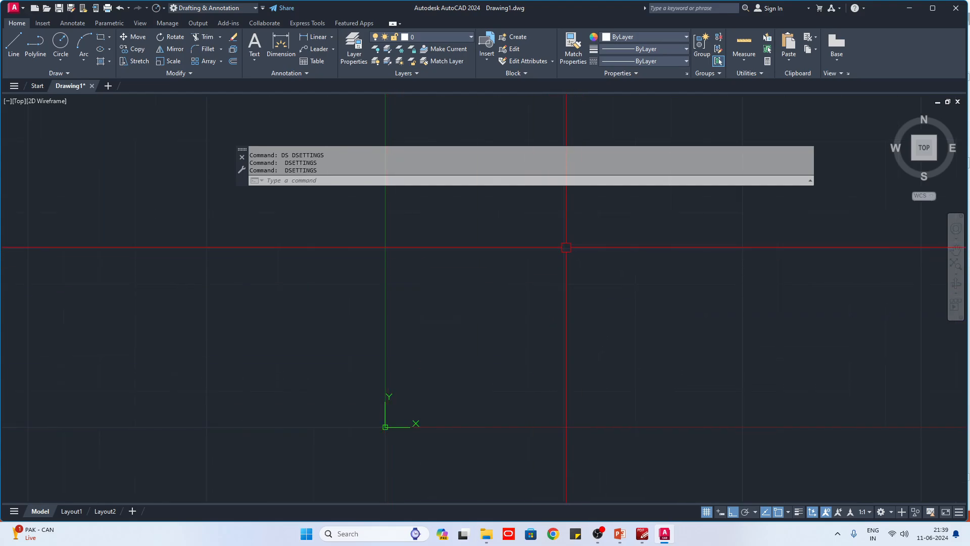
{"action": "left_click", "coordinate": [958, 511]}
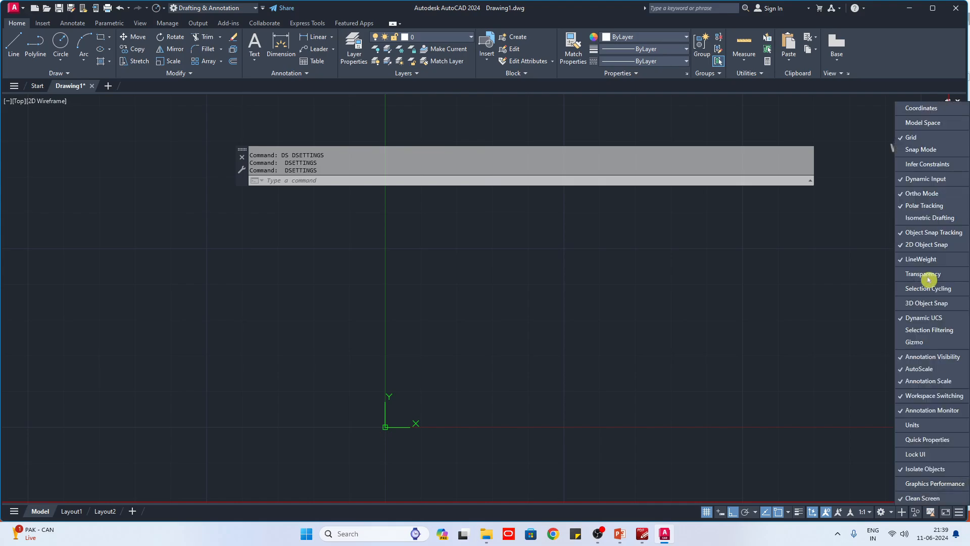
{"action": "left_click", "coordinate": [645, 320]}
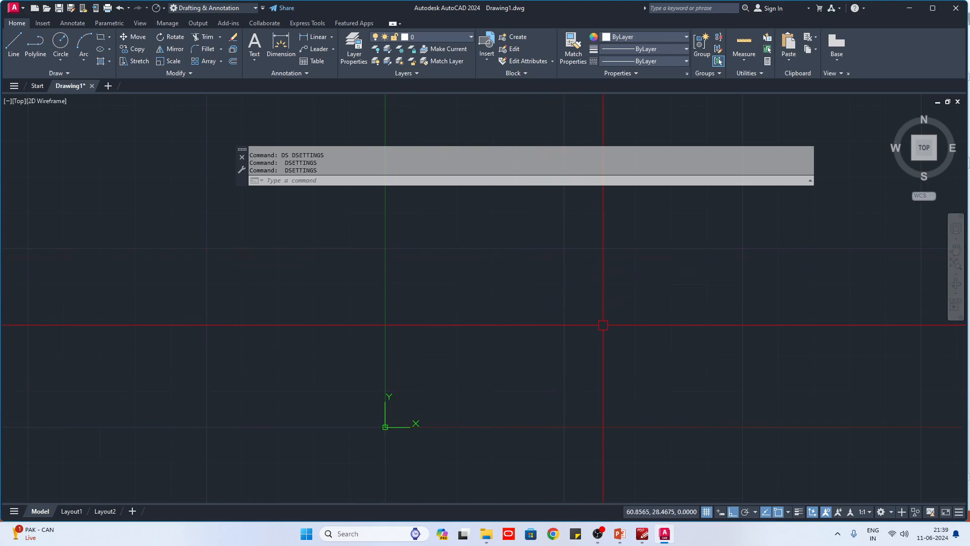
{"action": "type", "text": "l"}
{"action": "key", "text": "Return"}
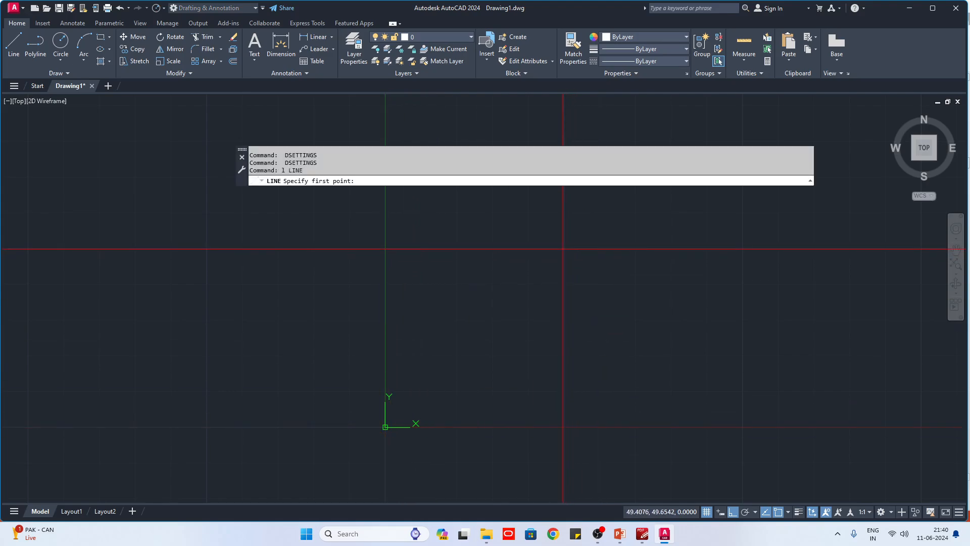
{"action": "left_click", "coordinate": [564, 249]}
{"action": "scroll", "coordinate": [555, 255], "scroll_direction": "up", "scroll_amount": 8}
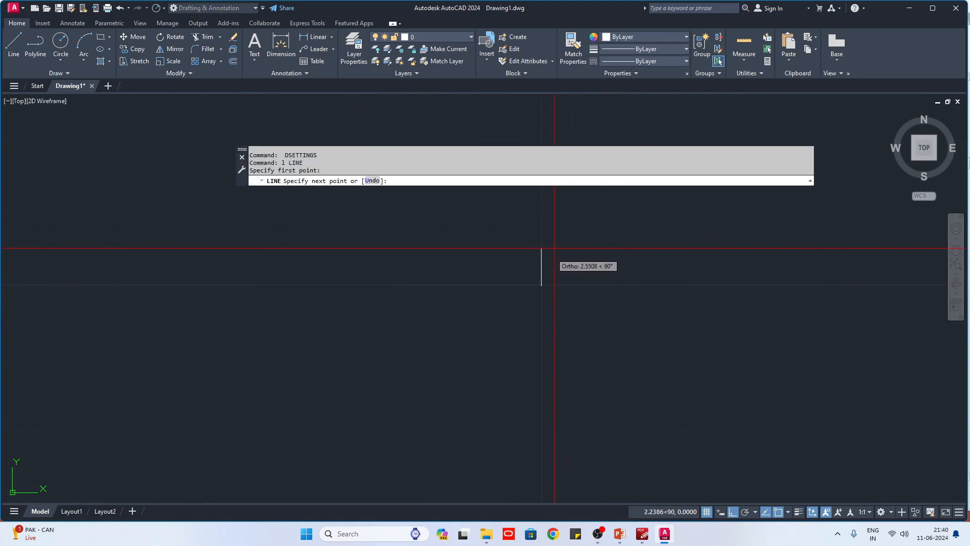
{"action": "scroll", "coordinate": [573, 261], "scroll_direction": "up", "scroll_amount": 8}
{"action": "scroll", "coordinate": [544, 396], "scroll_direction": "up", "scroll_amount": 6}
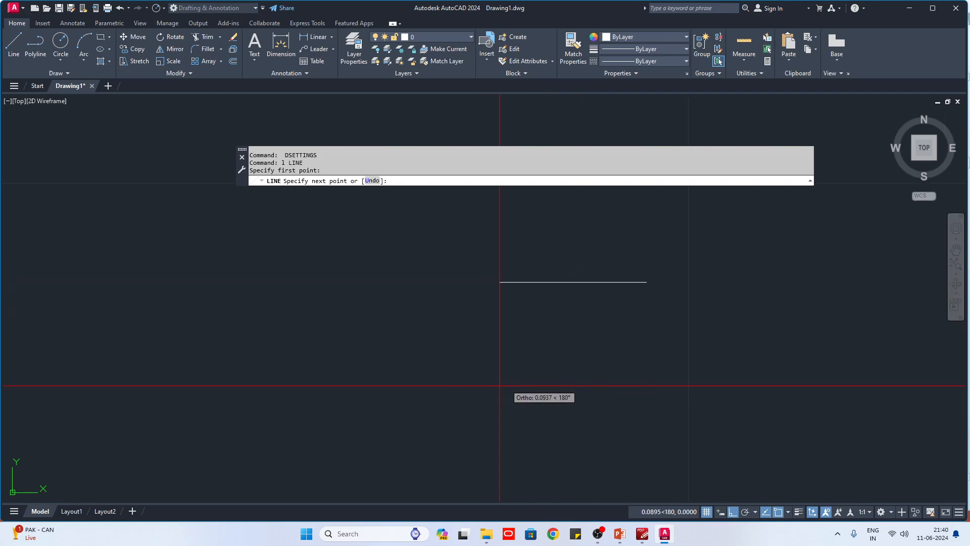
{"action": "middle_click_drag", "start_coordinate": [591, 360], "coordinate": [538, 434]}
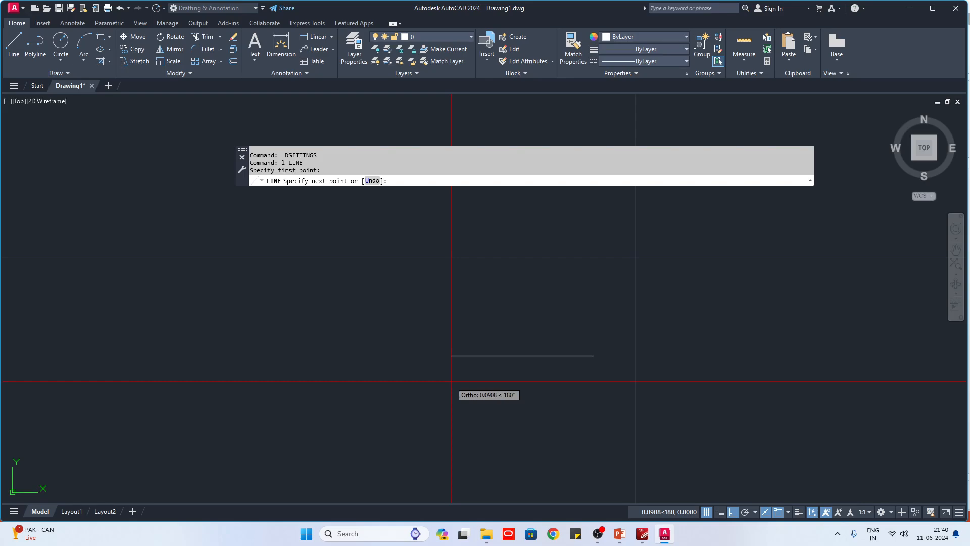
{"action": "key", "text": "Escape"}
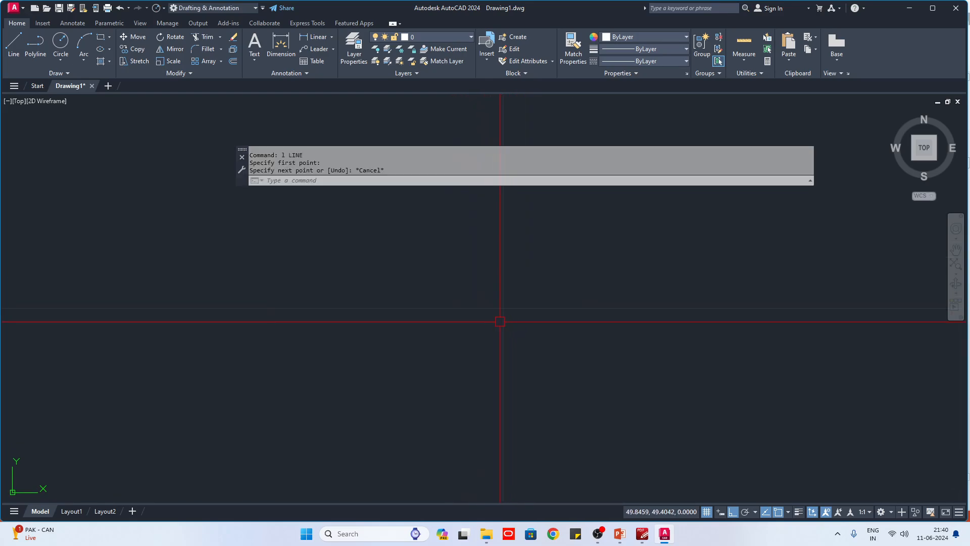
Switch to the PowerPoint slides and highlight the osnap and "F9 – snap mode" entries in the function key list.
{"action": "left_click", "coordinate": [624, 537]}
{"action": "left_click", "coordinate": [618, 362]}
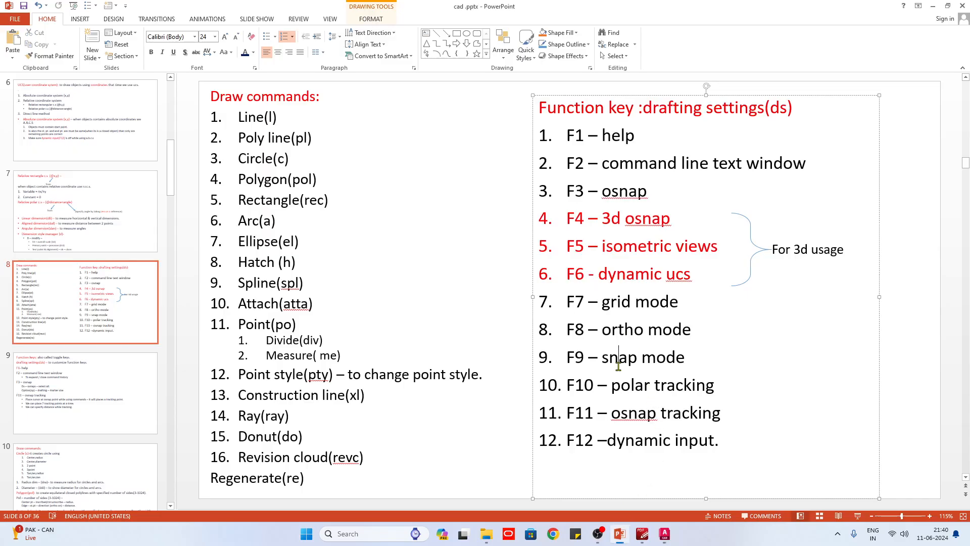
{"action": "left_click_drag", "start_coordinate": [650, 196], "coordinate": [602, 195]}
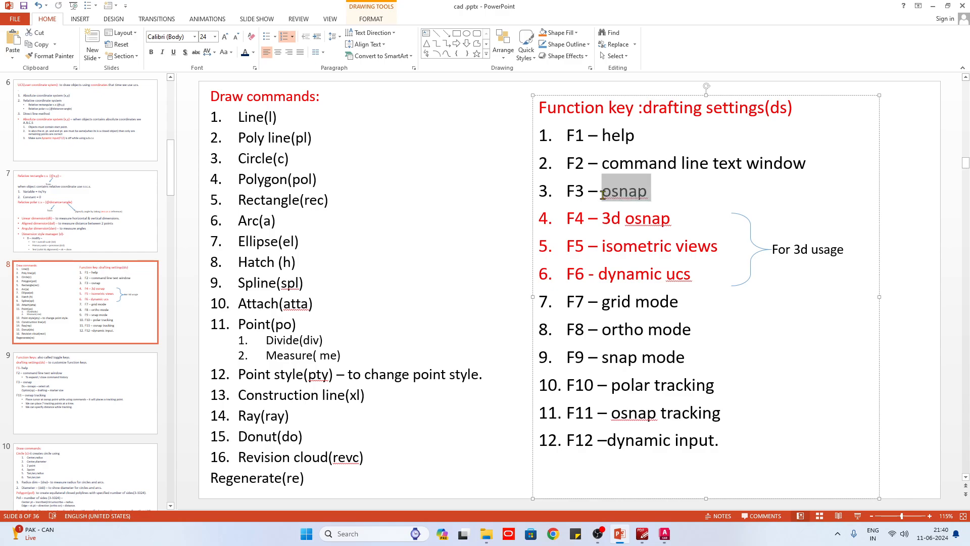
{"action": "left_click", "coordinate": [609, 360]}
{"action": "left_click_drag", "start_coordinate": [685, 361], "coordinate": [568, 356]}
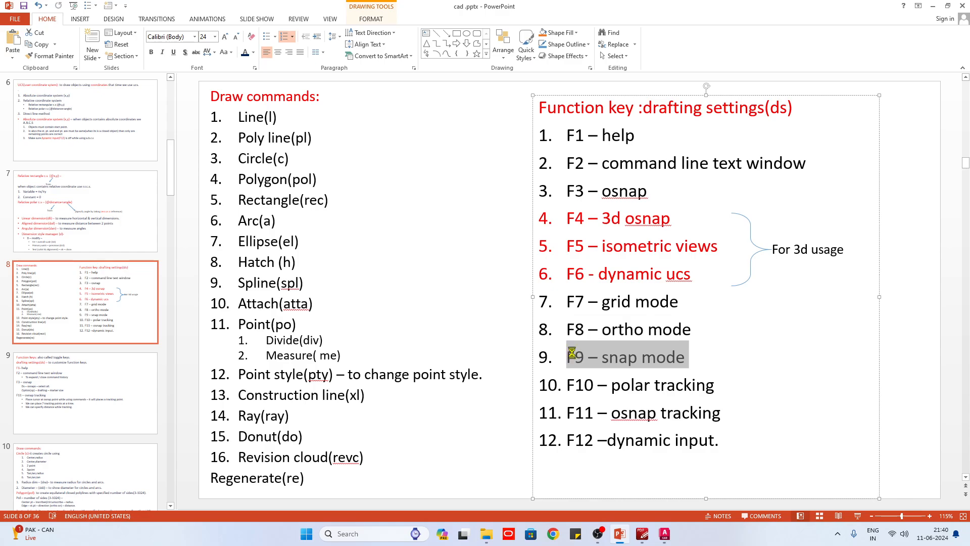
On slide 9, add the top-level line "F7 – grid on / off" below the osnap tracking notes.
{"action": "left_click", "coordinate": [119, 387]}
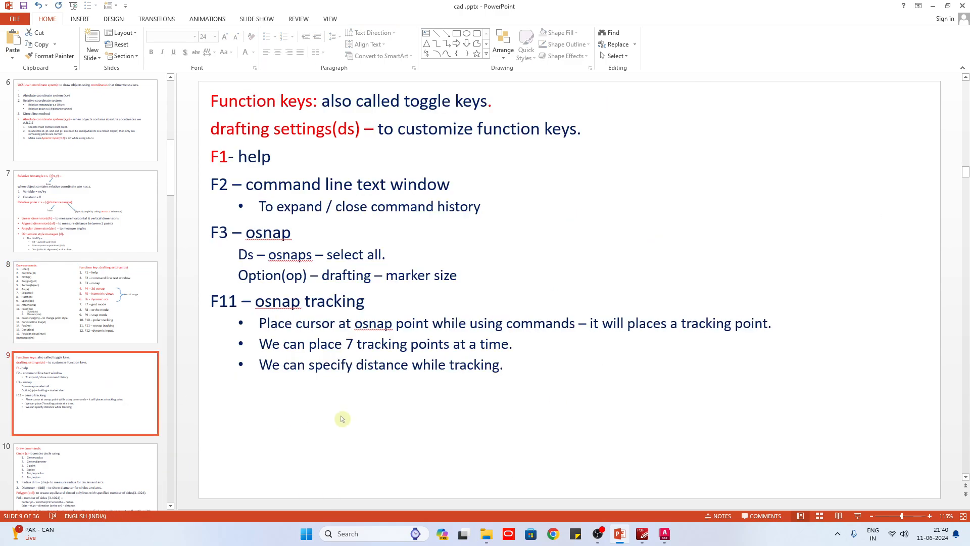
{"action": "left_click", "coordinate": [538, 370]}
{"action": "key", "text": "Return"}
{"action": "left_click", "coordinate": [308, 38]}
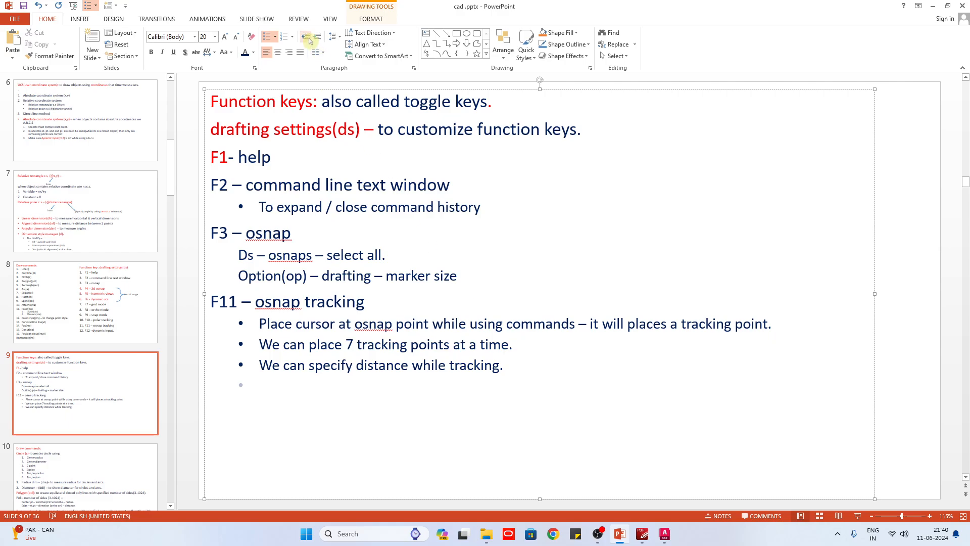
{"action": "type", "text": "F"}
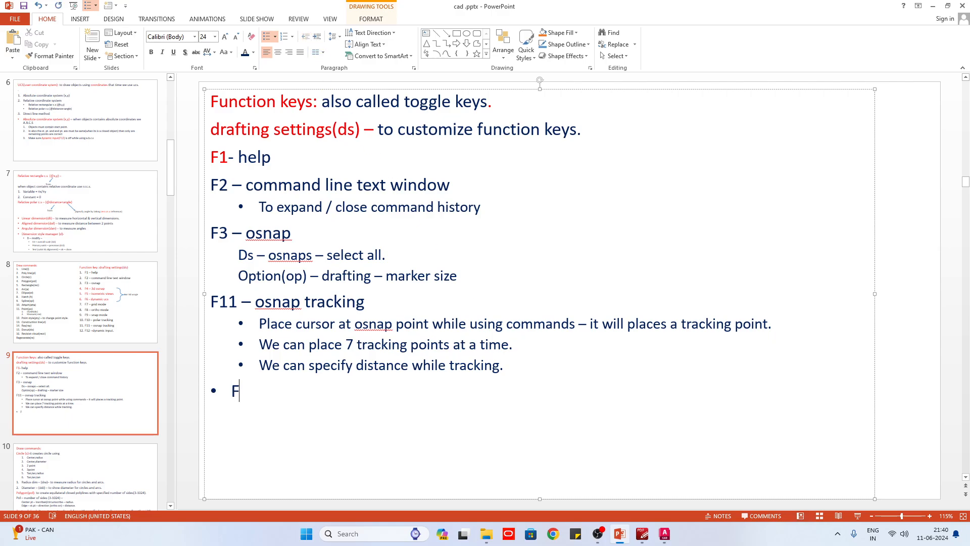
{"action": "type", "text": "7"}
{"action": "type", "text": " - grid on"}
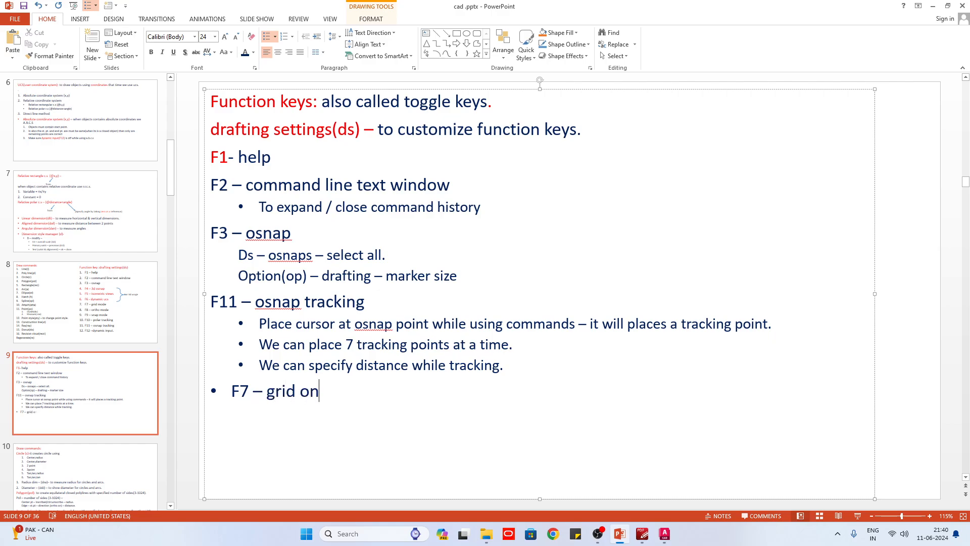
{"action": "type", "text": " / off"}
Add the indented bullet "Goto drafting settings to customize grids spacing and style" under the F7 line.
{"action": "key", "text": "Return"}
{"action": "left_click", "coordinate": [316, 37]}
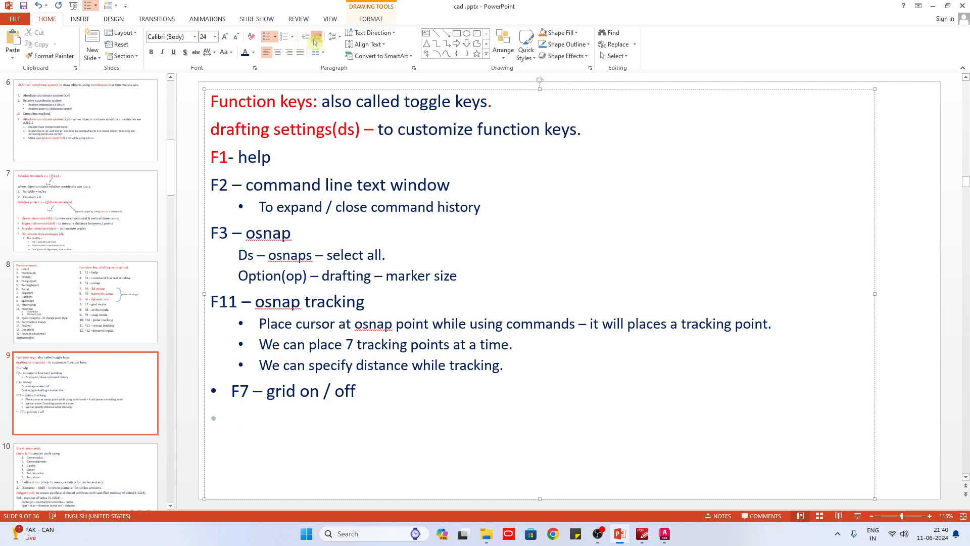
{"action": "type", "text": "goto d"}
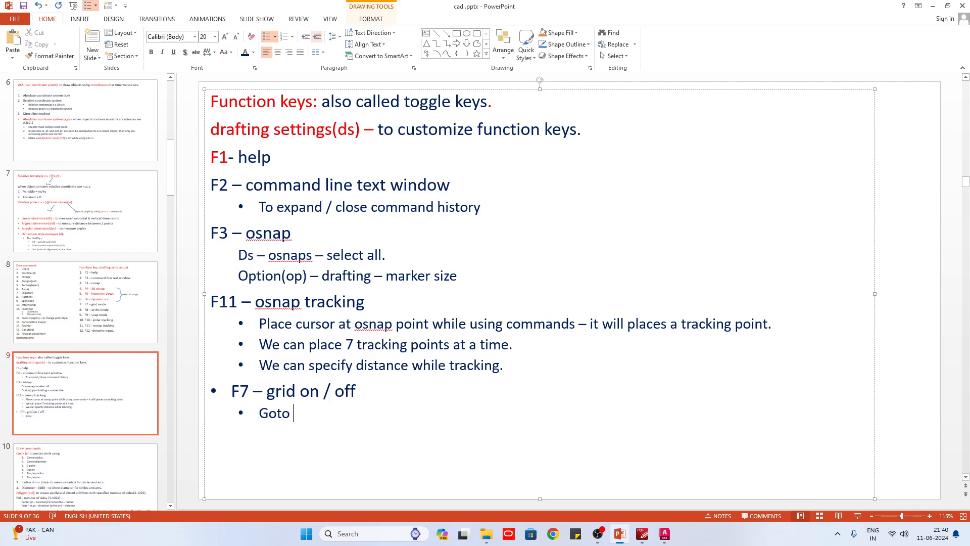
{"action": "type", "text": "rafting settings t"}
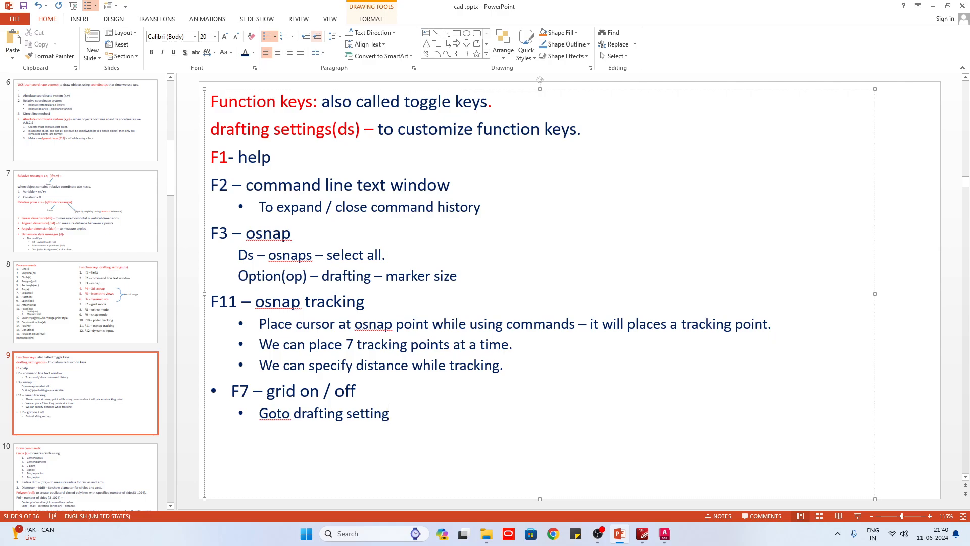
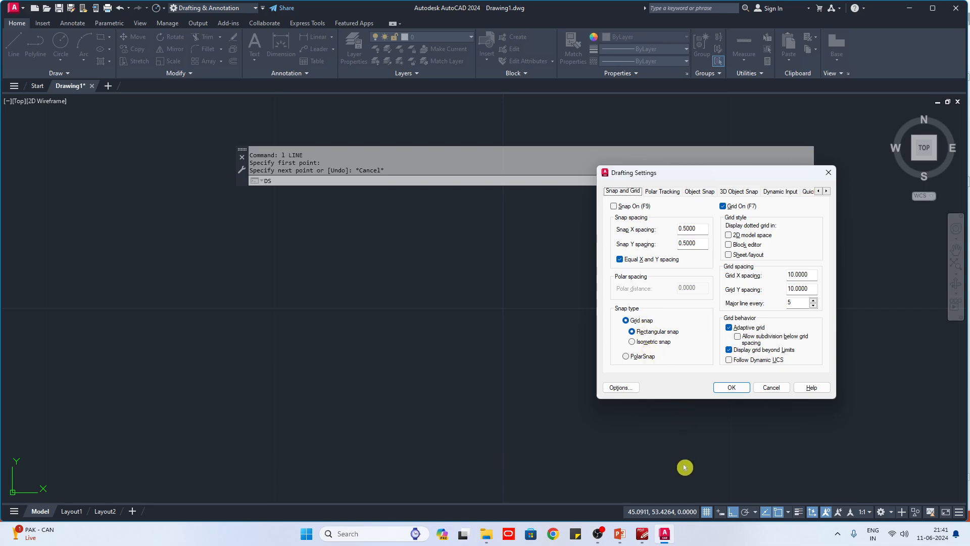
Switch back to the PowerPoint notes, replace "Rectabgle" with "grid" in the snap line, and correct "shnap" to "snap".
{"action": "left_click", "coordinate": [642, 534]}
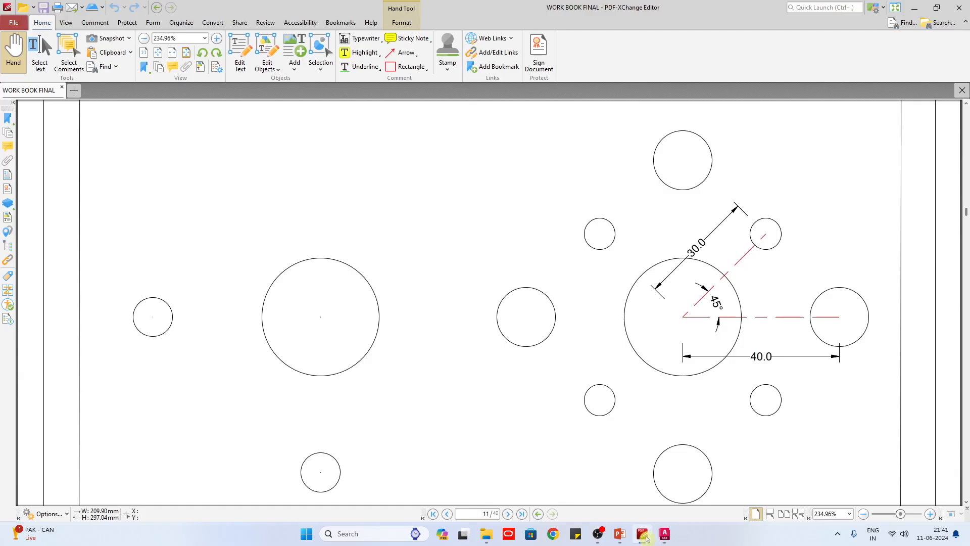
{"action": "left_click", "coordinate": [620, 533]}
{"action": "left_click_drag", "start_coordinate": [212, 438], "coordinate": [283, 436]}
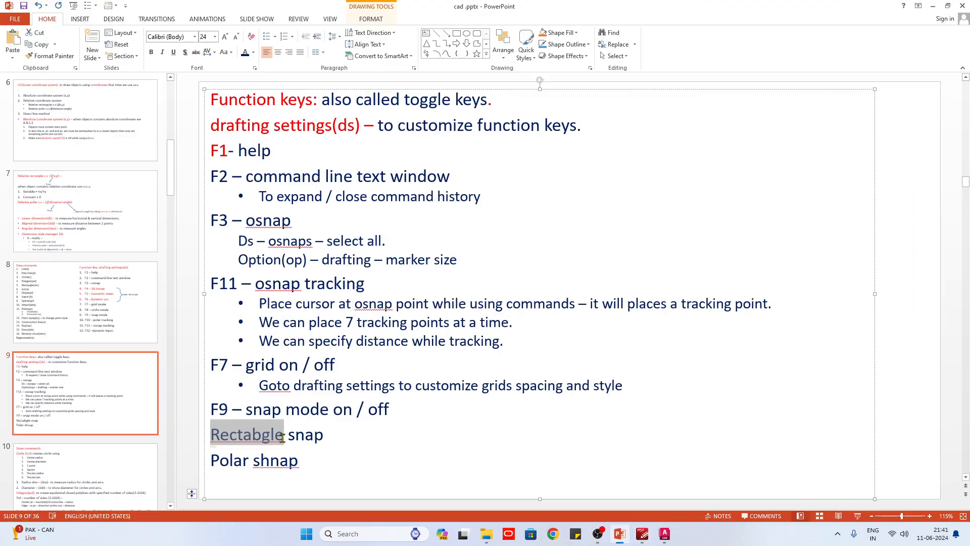
{"action": "type", "text": "grid"}
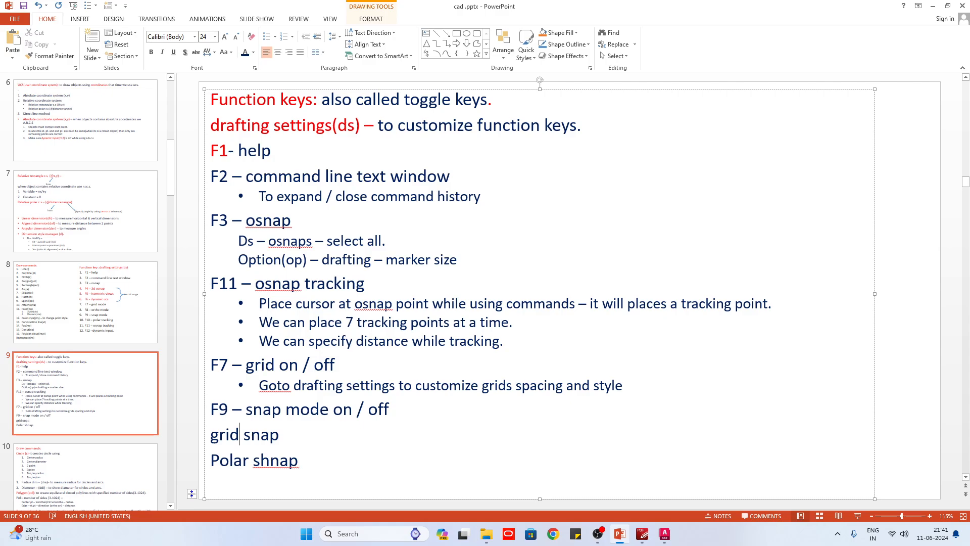
{"action": "right_click", "coordinate": [262, 459]}
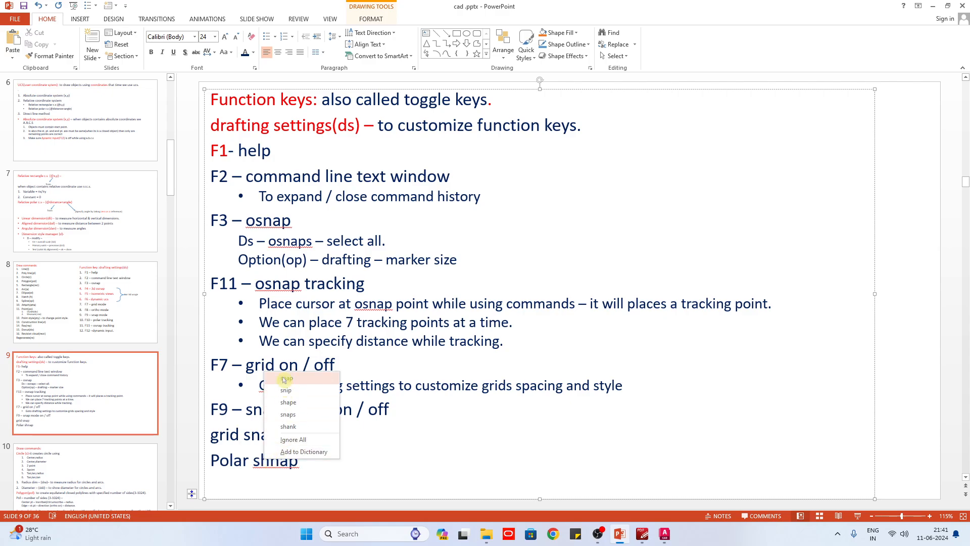
{"action": "left_click", "coordinate": [283, 380]}
Add the indented lines "Rectabgle snap" and "Isometric snap" between "grid snap" and "Polar snap" on the slide.
{"action": "key", "text": "Return"}
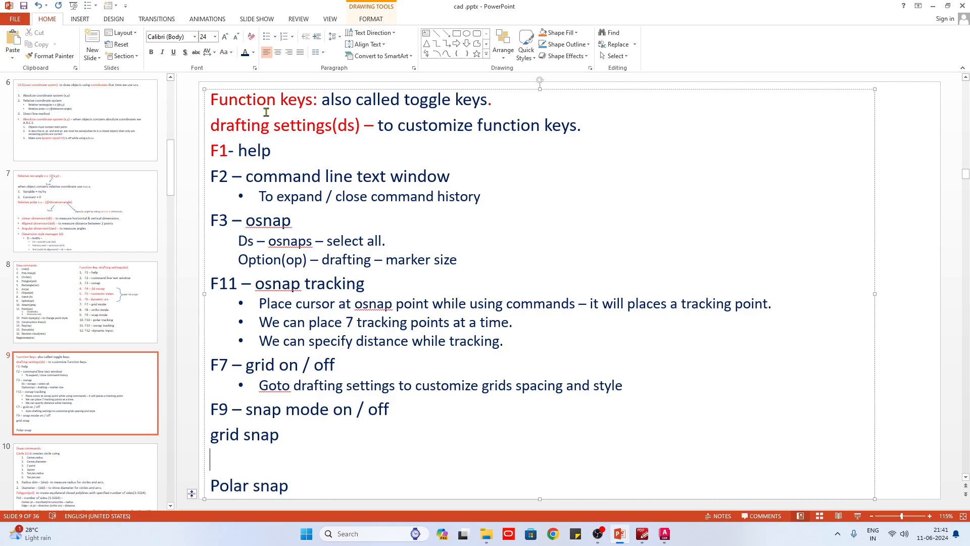
{"action": "left_click", "coordinate": [315, 37]}
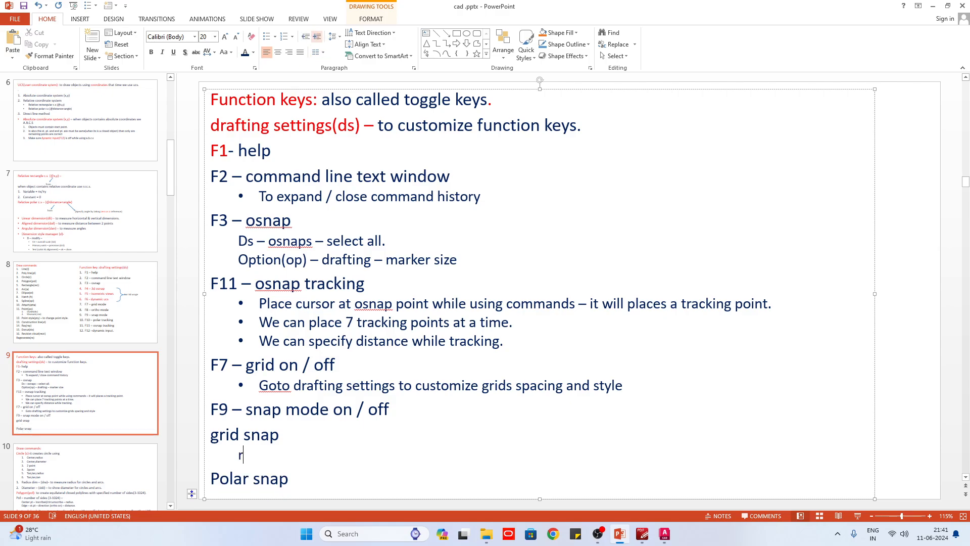
{"action": "type", "text": "rectabgle s"}
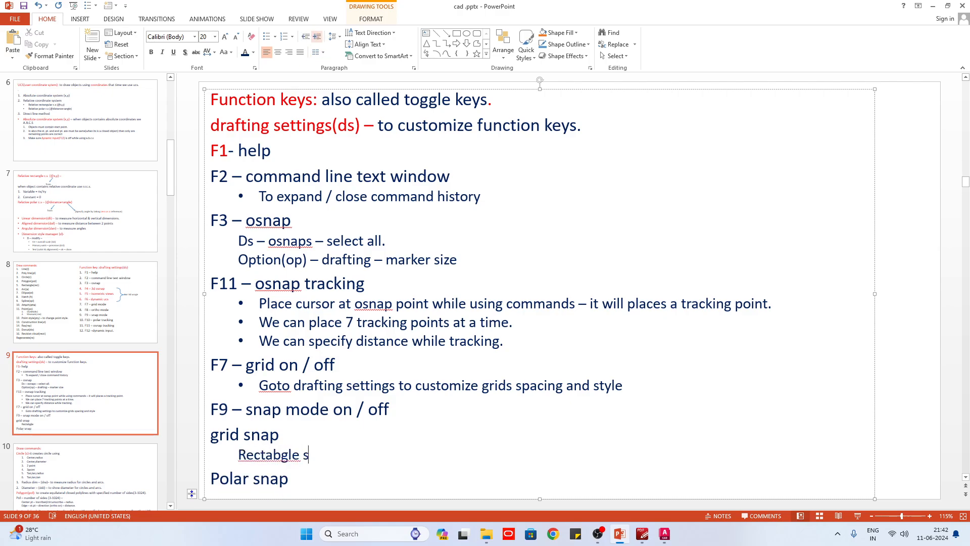
{"action": "type", "text": "nap"}
{"action": "key", "text": "Return"}
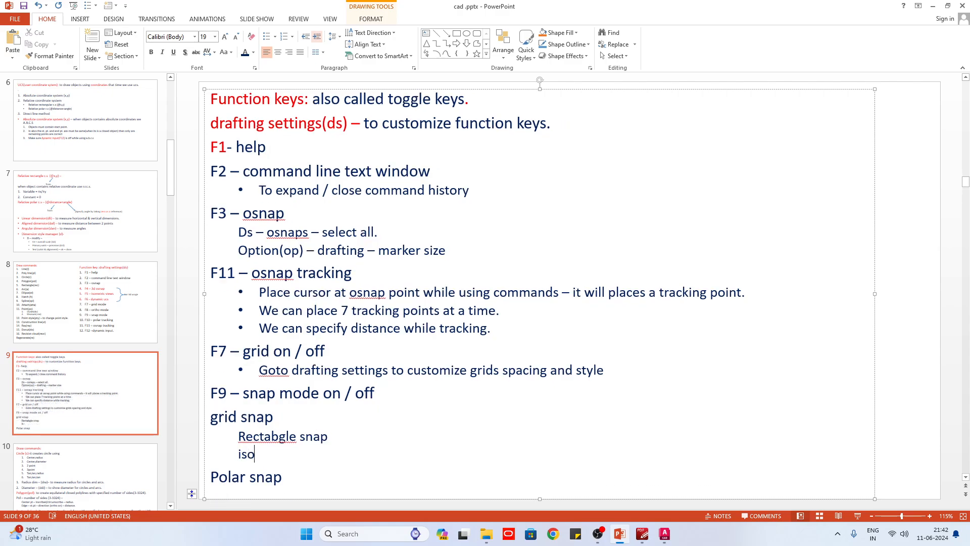
{"action": "type", "text": "isometric"}
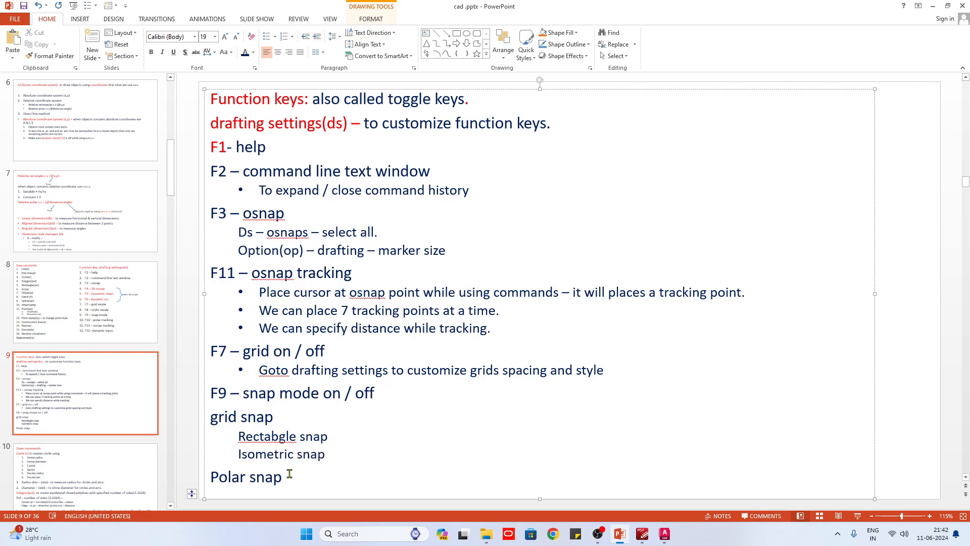
Indent and bullet the four snap lines under "F9 – snap mode on / off", and correct the spelling of "Rectabgle".
{"action": "left_click_drag", "start_coordinate": [289, 473], "coordinate": [206, 410]}
{"action": "left_click", "coordinate": [310, 40]}
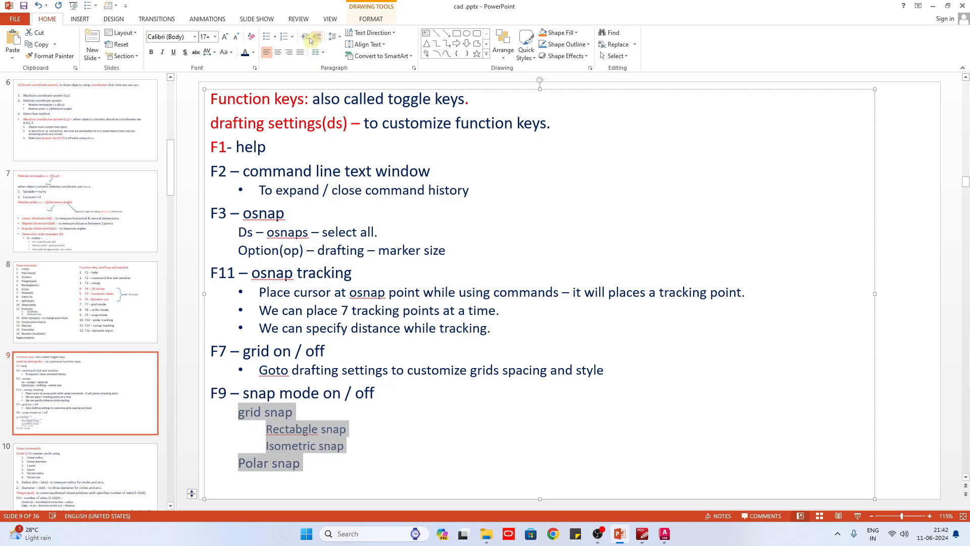
{"action": "left_click", "coordinate": [266, 36]}
{"action": "left_click", "coordinate": [337, 462]}
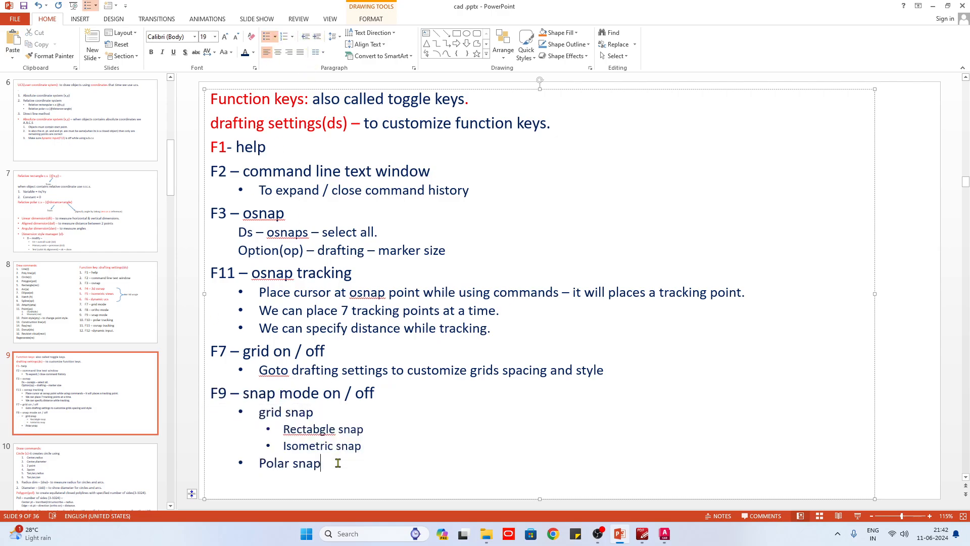
{"action": "right_click", "coordinate": [312, 437]}
{"action": "left_click", "coordinate": [336, 440]}
Switch to AutoCAD and try the rectangular and isometric grid snap types in the open drafting settings.
{"action": "left_click", "coordinate": [664, 533]}
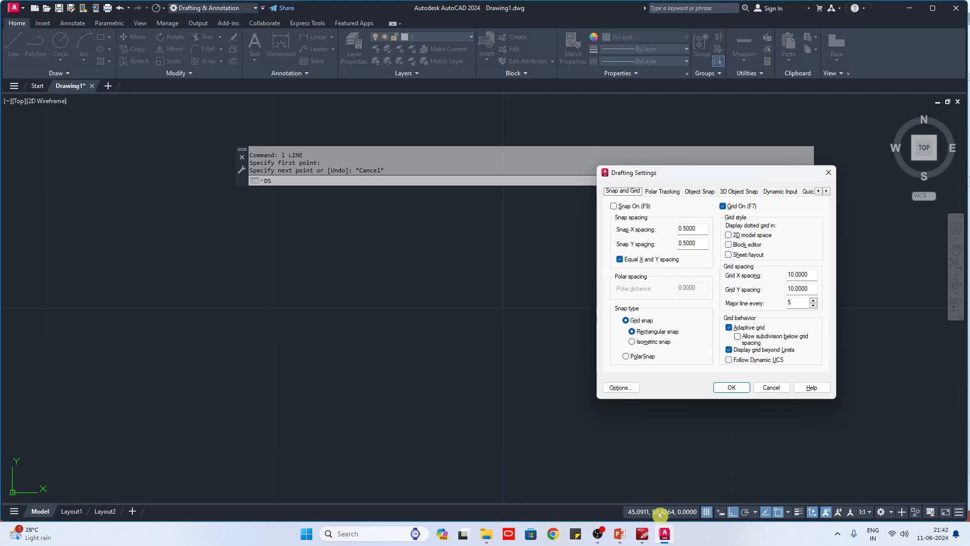
{"action": "left_click", "coordinate": [648, 333]}
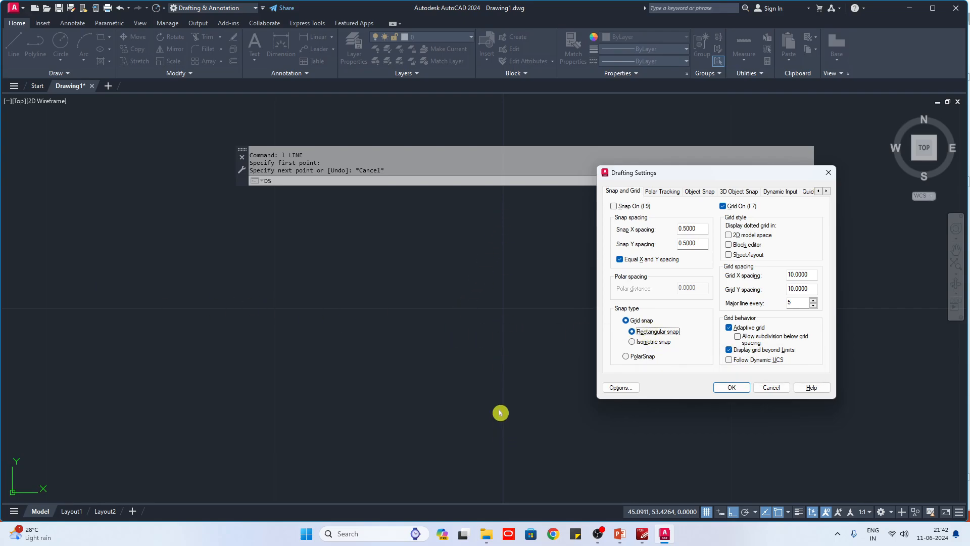
{"action": "left_click", "coordinate": [648, 342]}
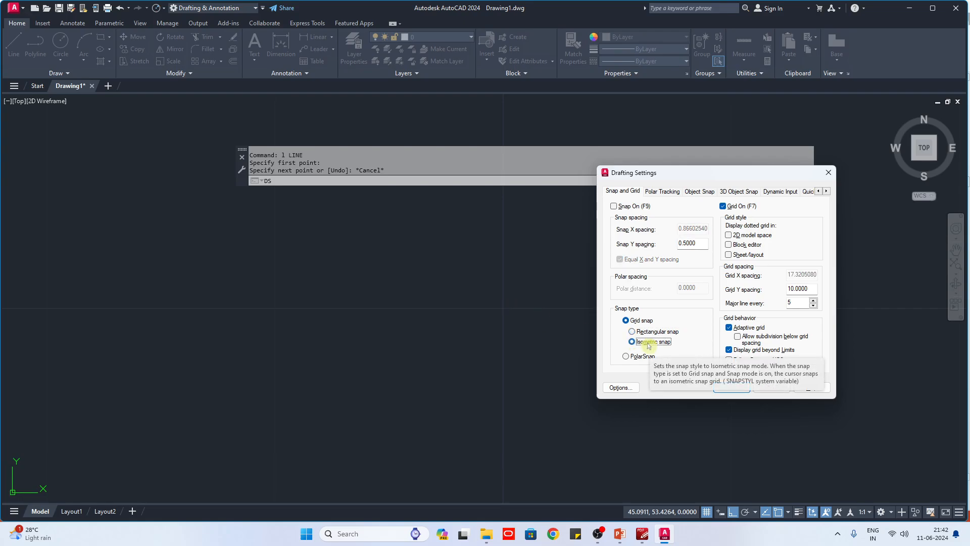
Switch to PowerPoint and highlight "isometric views" in the F5 entry of the slide 8 function key list.
{"action": "left_click", "coordinate": [642, 534]}
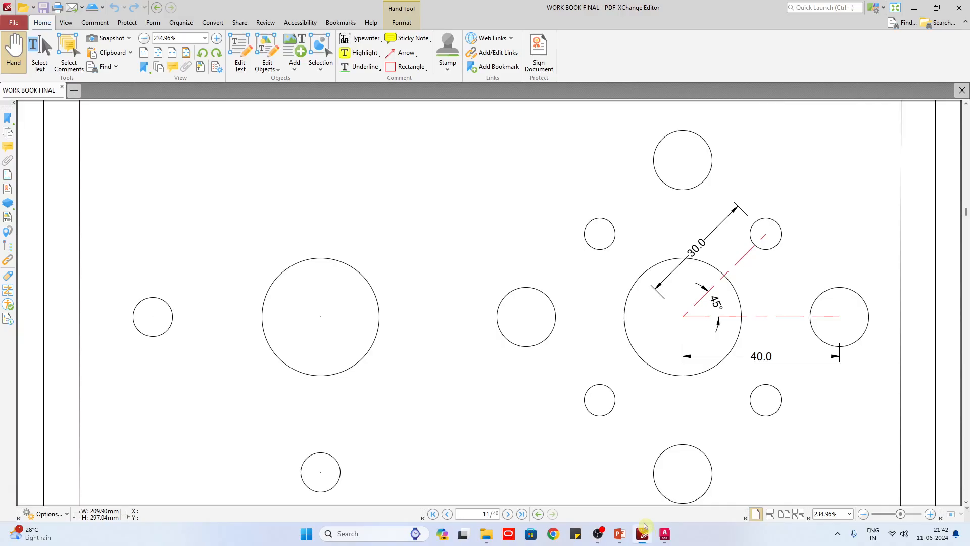
{"action": "left_click", "coordinate": [619, 533]}
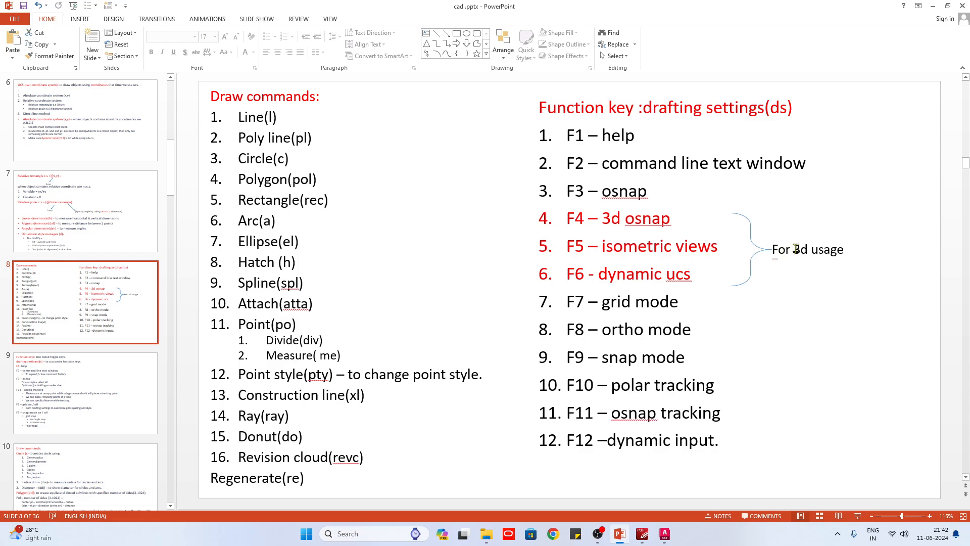
{"action": "left_click_drag", "start_coordinate": [713, 245], "coordinate": [602, 246]}
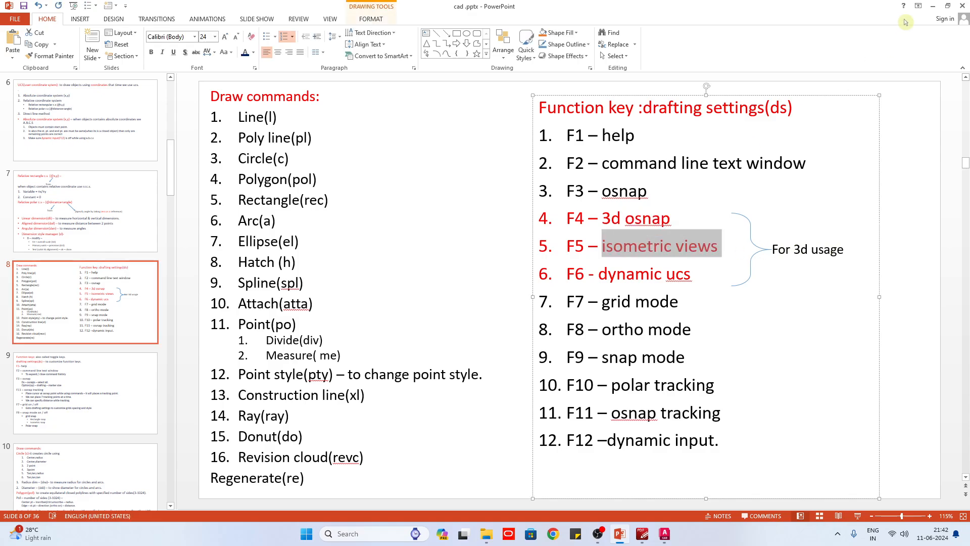
{"action": "left_click", "coordinate": [918, 6]}
{"action": "left_click", "coordinate": [931, 6]}
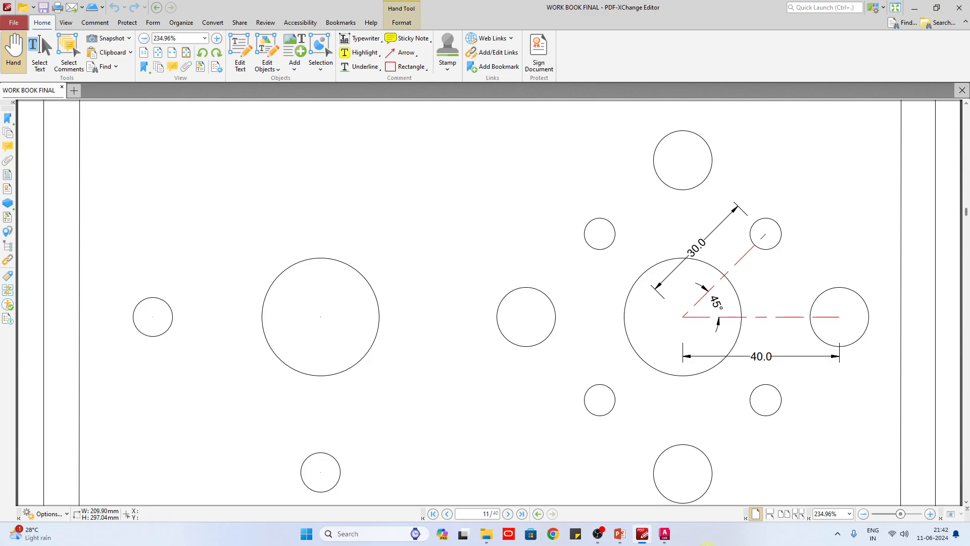
Switch back to AutoCAD, set the grid snap type to rectangular snap, and turn snap on.
{"action": "left_click", "coordinate": [665, 535]}
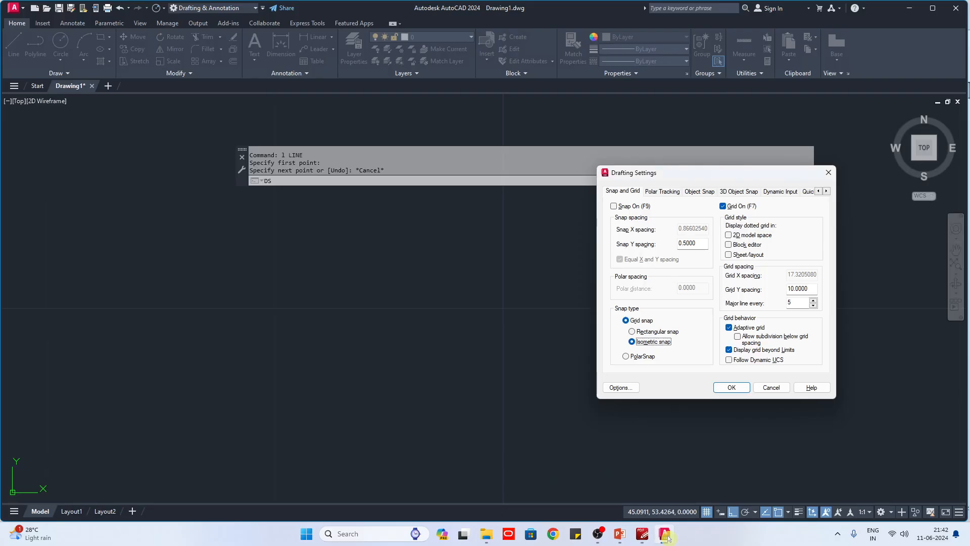
{"action": "left_click", "coordinate": [652, 332]}
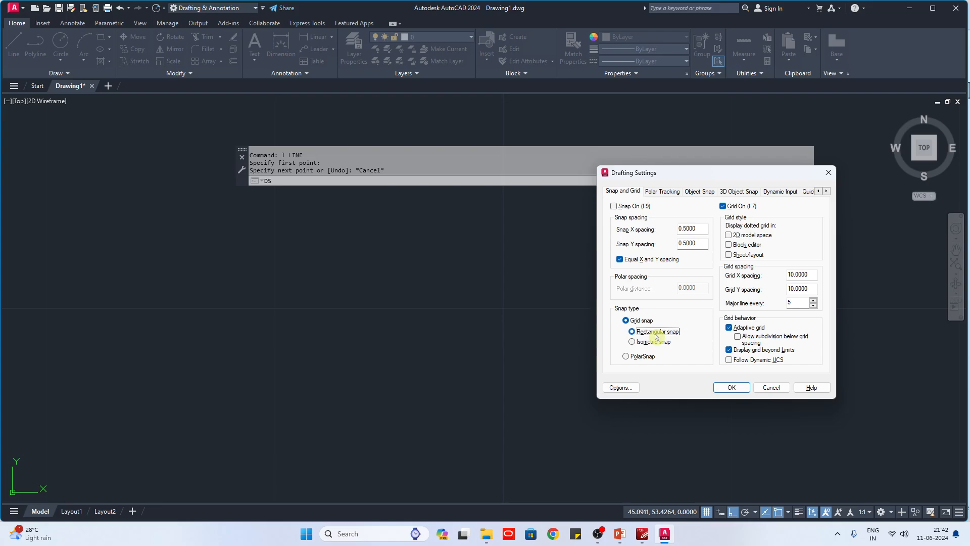
{"action": "left_click", "coordinate": [628, 208]}
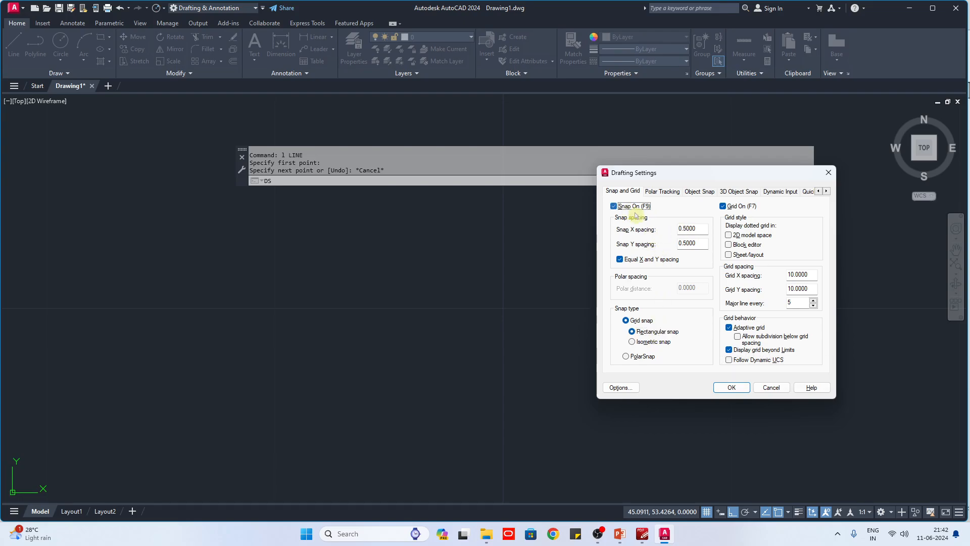
Set the snap X and Y spacing to 10 and apply the drafting settings.
{"action": "double_click", "coordinate": [803, 278]}
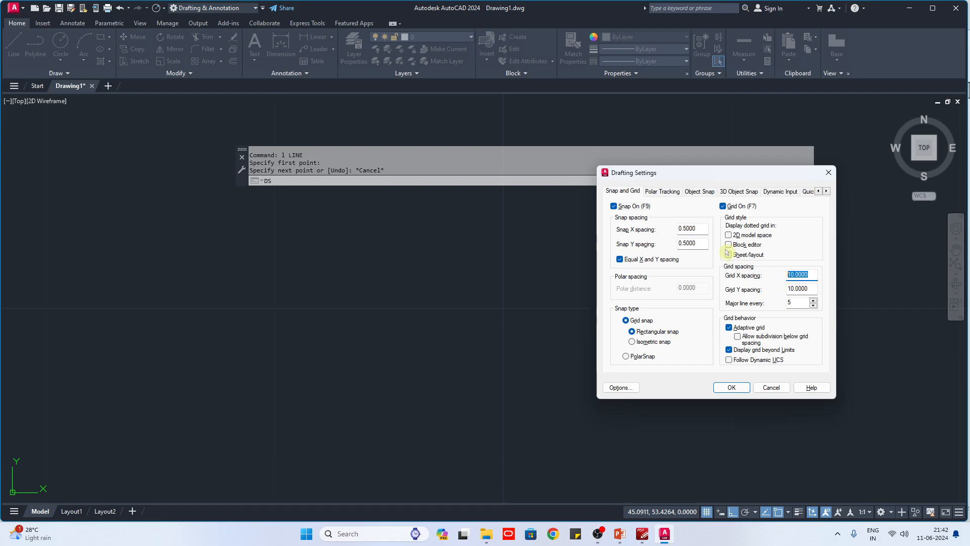
{"action": "double_click", "coordinate": [701, 231]}
{"action": "type", "text": "10"}
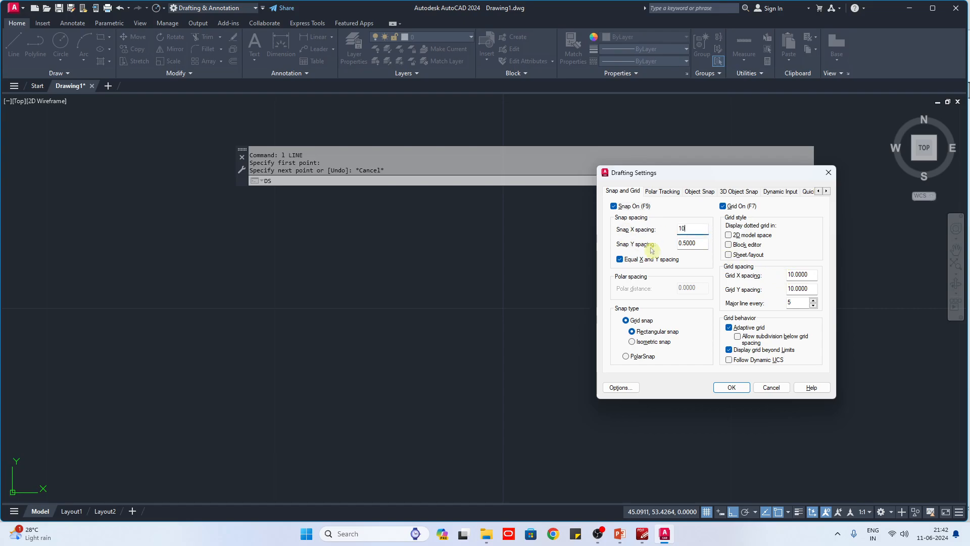
{"action": "left_click", "coordinate": [698, 244]}
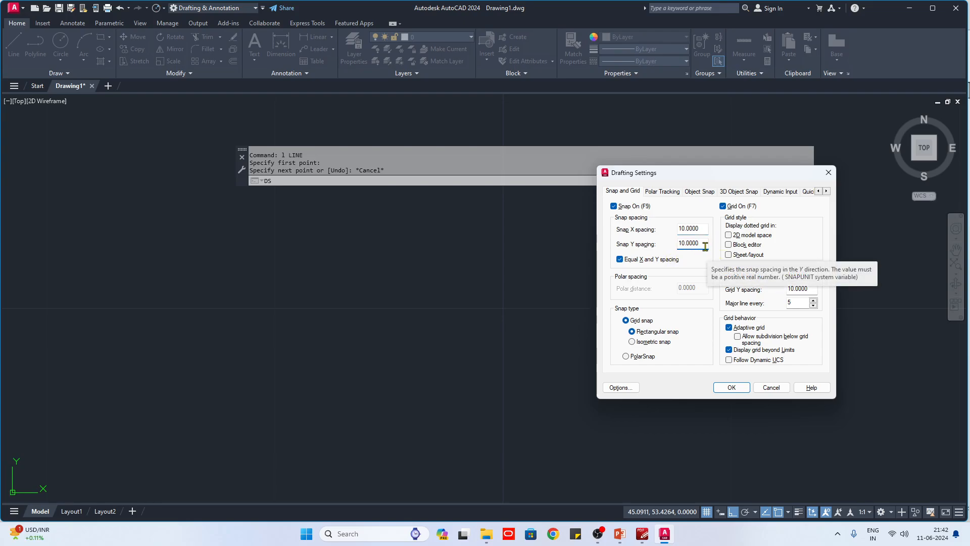
{"action": "left_click", "coordinate": [735, 387]}
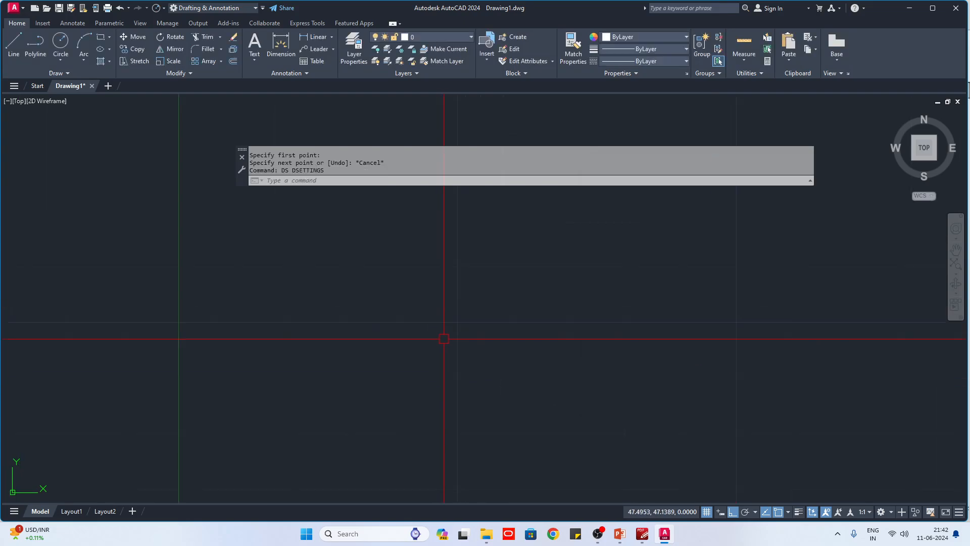
Draw a 10 by 10 square with the Line command by picking snap points near the origin.
{"action": "type", "text": "l"}
{"action": "key", "text": "Return"}
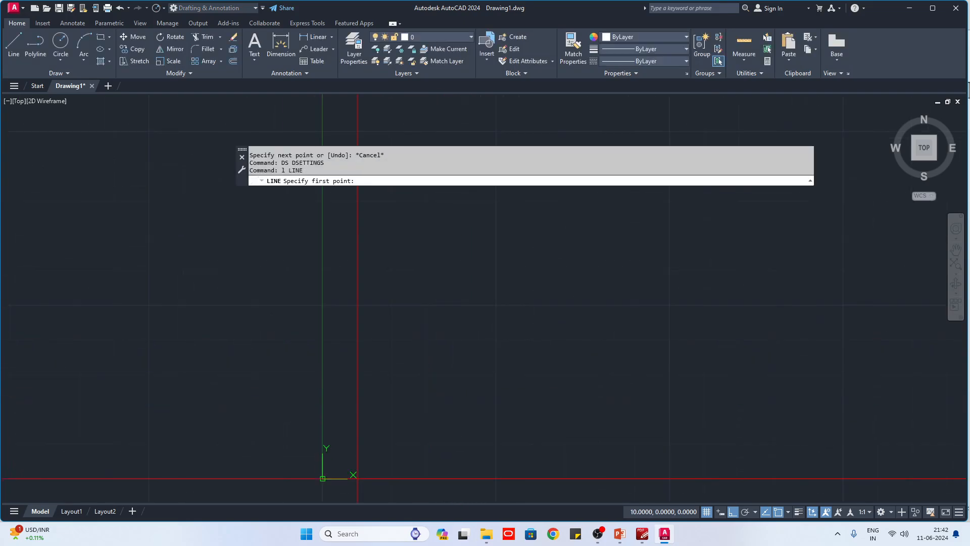
{"action": "scroll", "coordinate": [357, 478], "scroll_direction": "up", "scroll_amount": 4}
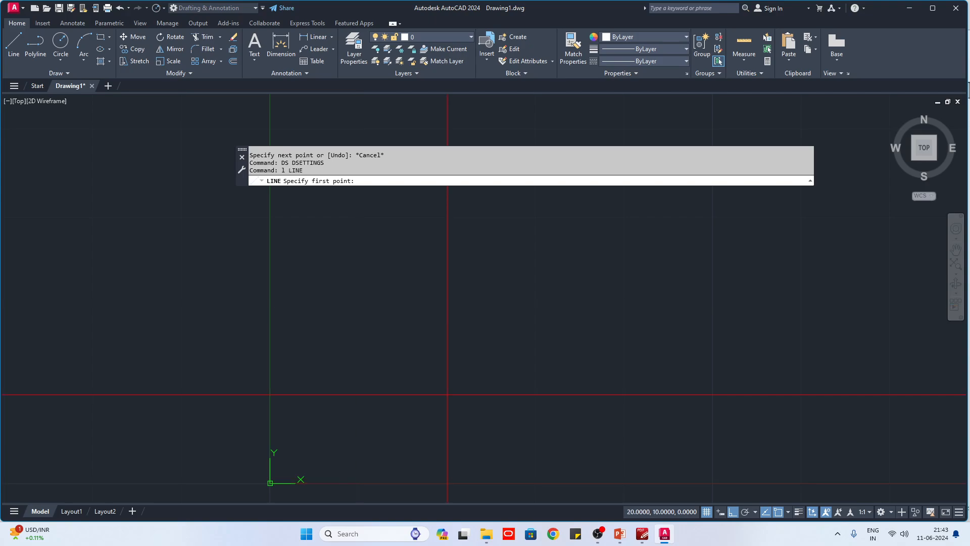
{"action": "left_click", "coordinate": [536, 394]}
{"action": "left_click", "coordinate": [535, 305]}
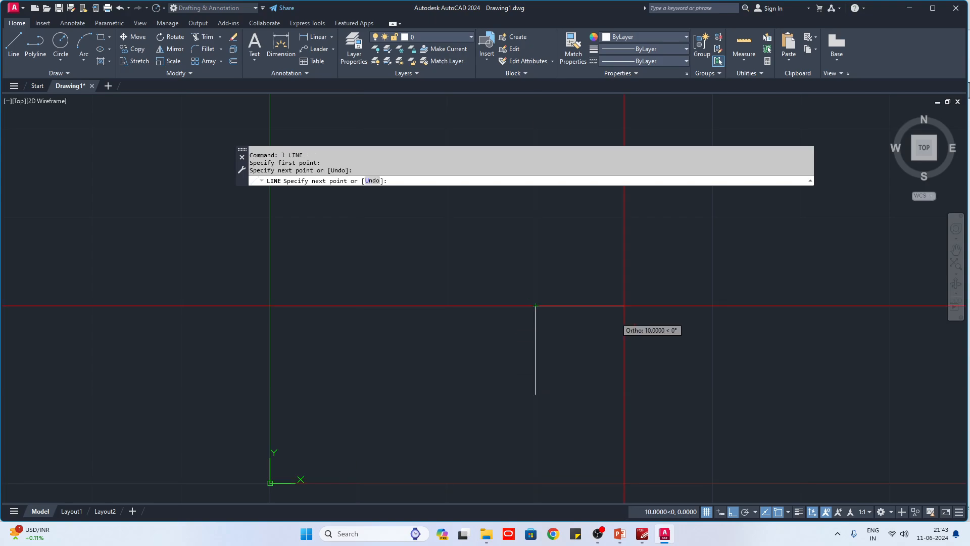
{"action": "left_click", "coordinate": [624, 305]}
{"action": "left_click", "coordinate": [623, 394]}
{"action": "left_click", "coordinate": [536, 394]}
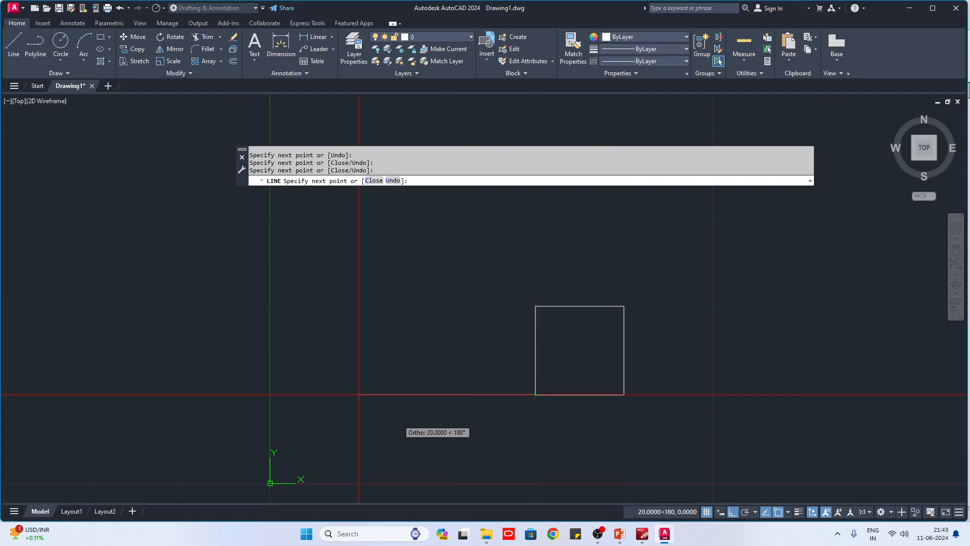
{"action": "key", "text": "Escape"}
Try a linear dimension on the square's bottom edge while toggling snap mode off and on.
{"action": "scroll", "coordinate": [453, 404], "scroll_direction": "down", "scroll_amount": 4}
{"action": "type", "text": "d"}
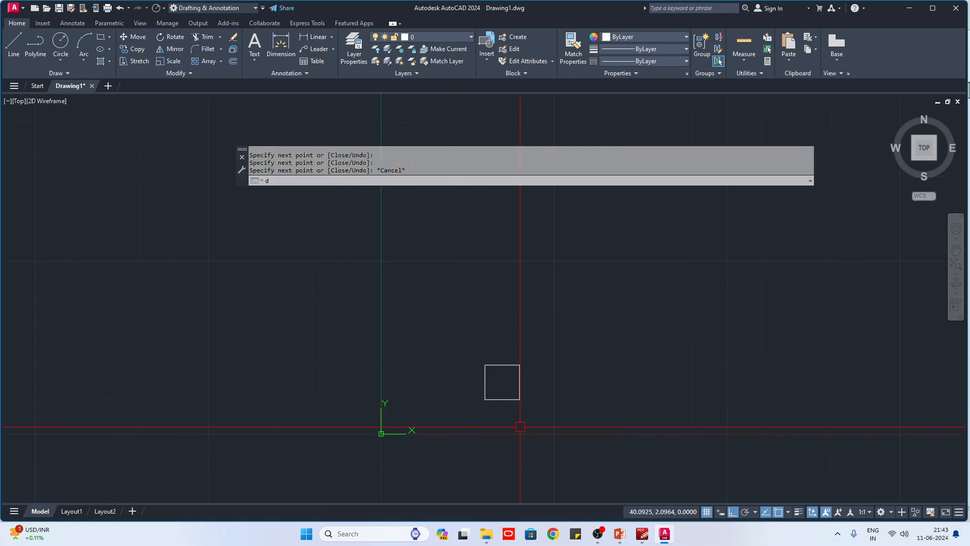
{"action": "type", "text": "li"}
{"action": "key", "text": "Return"}
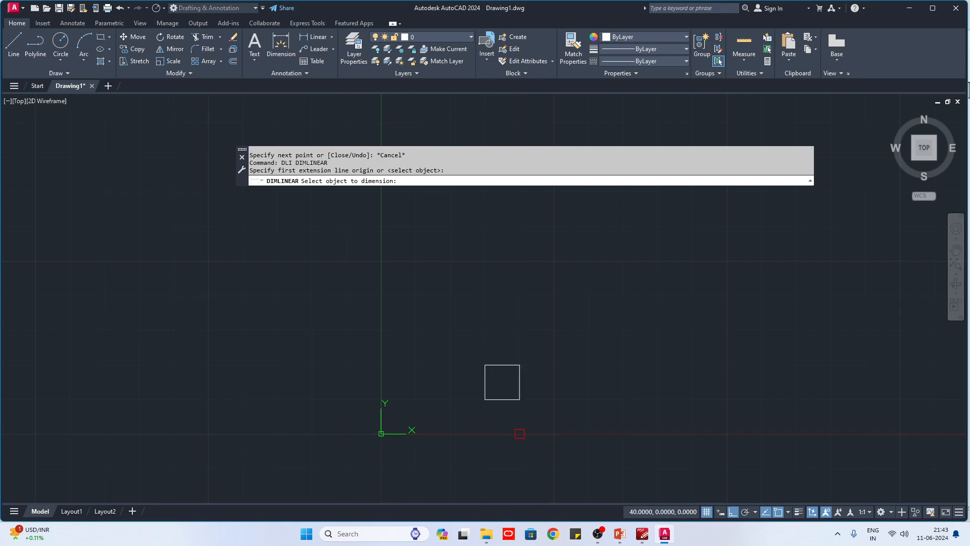
{"action": "left_click", "coordinate": [512, 399]}
{"action": "scroll", "coordinate": [502, 421], "scroll_direction": "up", "scroll_amount": 2}
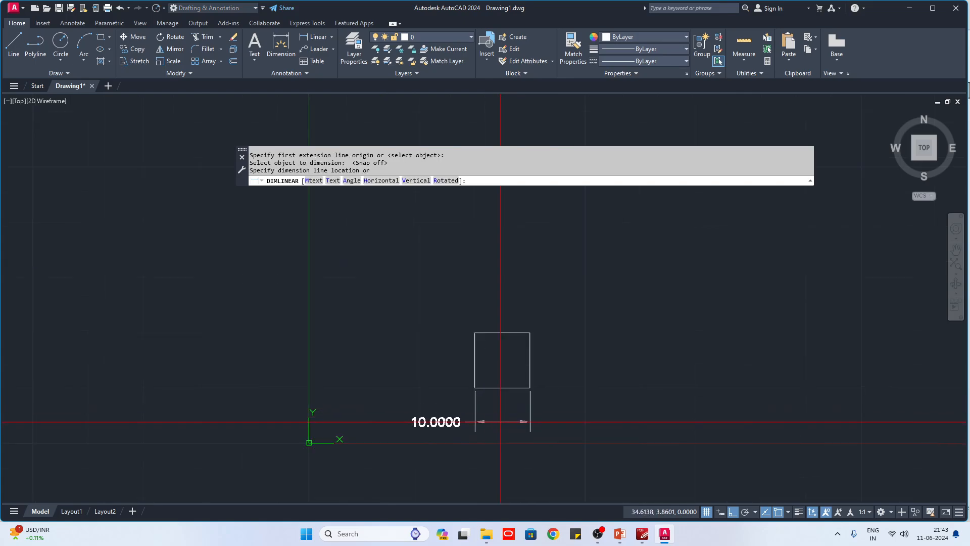
{"action": "key", "text": "F9"}
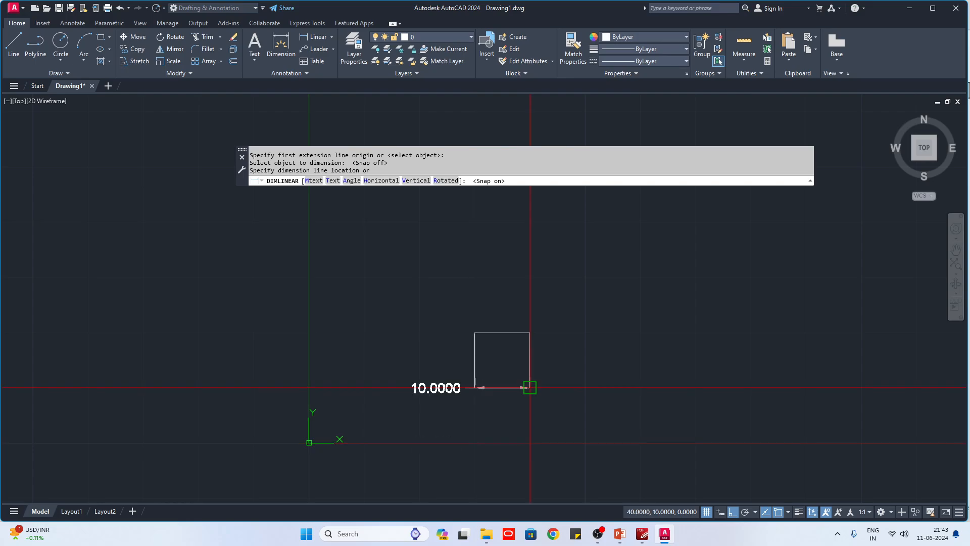
{"action": "key", "text": "Escape"}
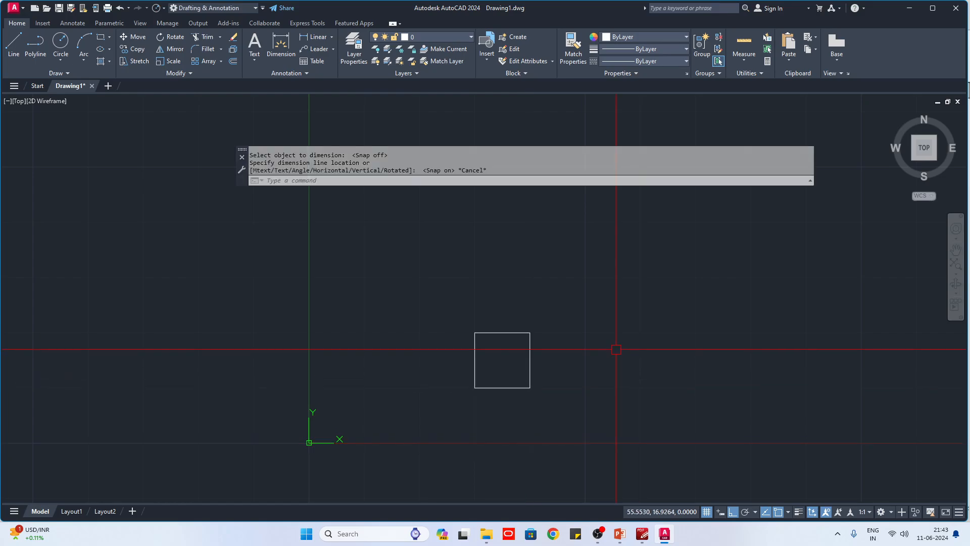
Try a horizontal linear dimension between two snap points 100 units apart, above the square.
{"action": "key", "text": "Return"}
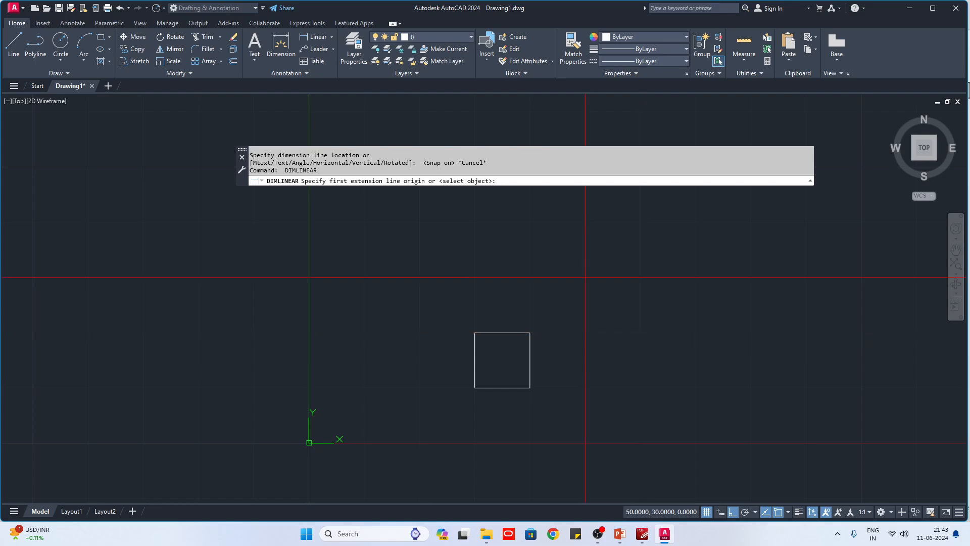
{"action": "scroll", "coordinate": [447, 392], "scroll_direction": "down", "scroll_amount": 5}
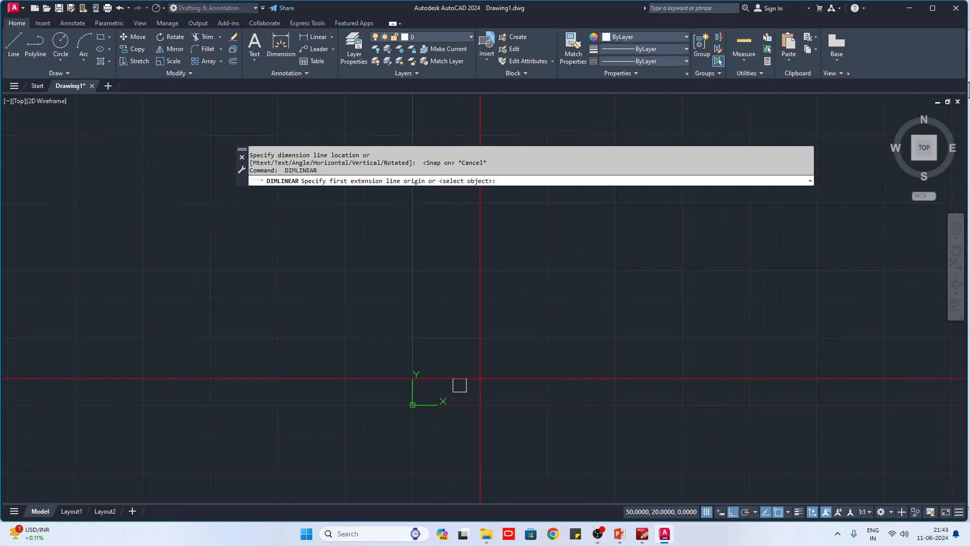
{"action": "left_click", "coordinate": [479, 337]}
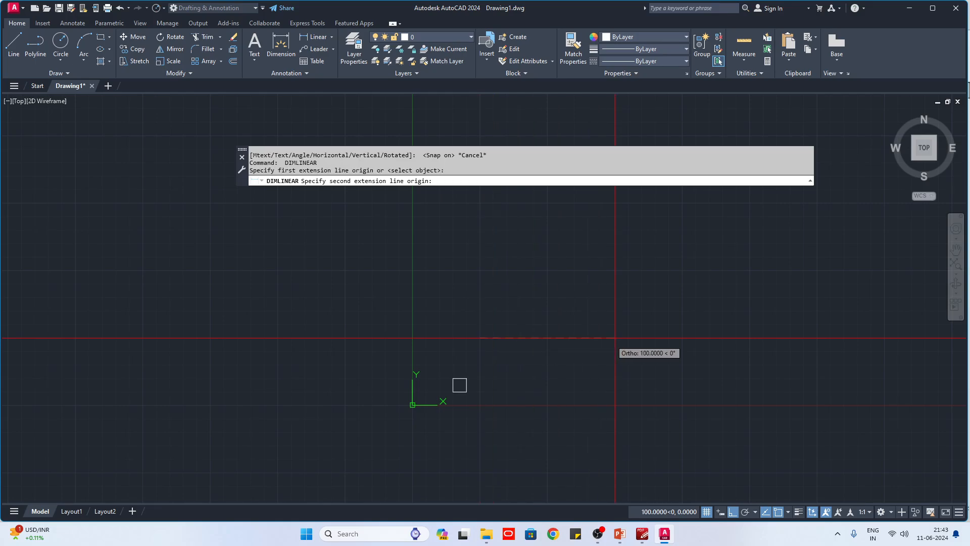
{"action": "left_click", "coordinate": [615, 338]}
{"action": "key", "text": "Escape"}
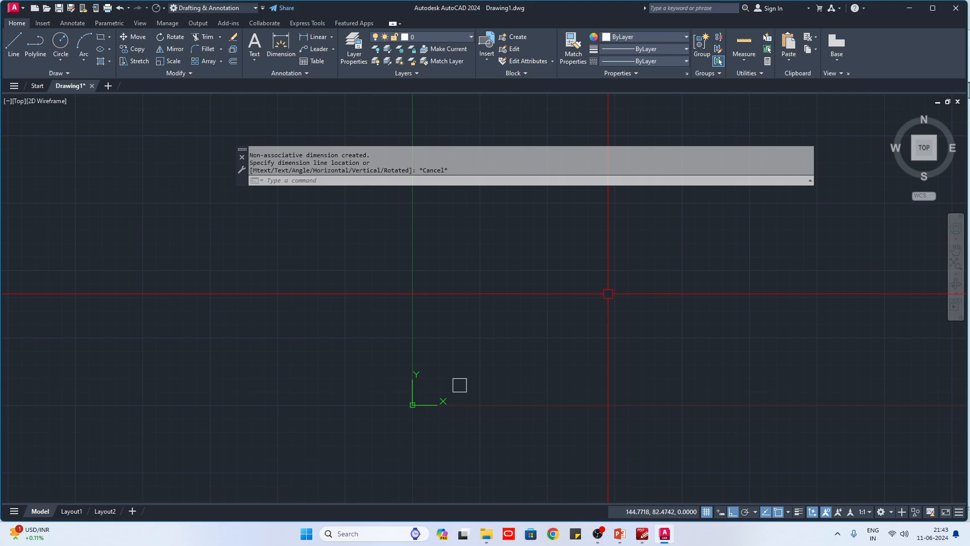
Start a stepped outline with the Line tool above the small square: 20 units right, 10 up and 10 right.
{"action": "type", "text": "l"}
{"action": "key", "text": "Return"}
{"action": "left_click", "coordinate": [480, 338]}
{"action": "scroll", "coordinate": [498, 337], "scroll_direction": "up", "scroll_amount": 4}
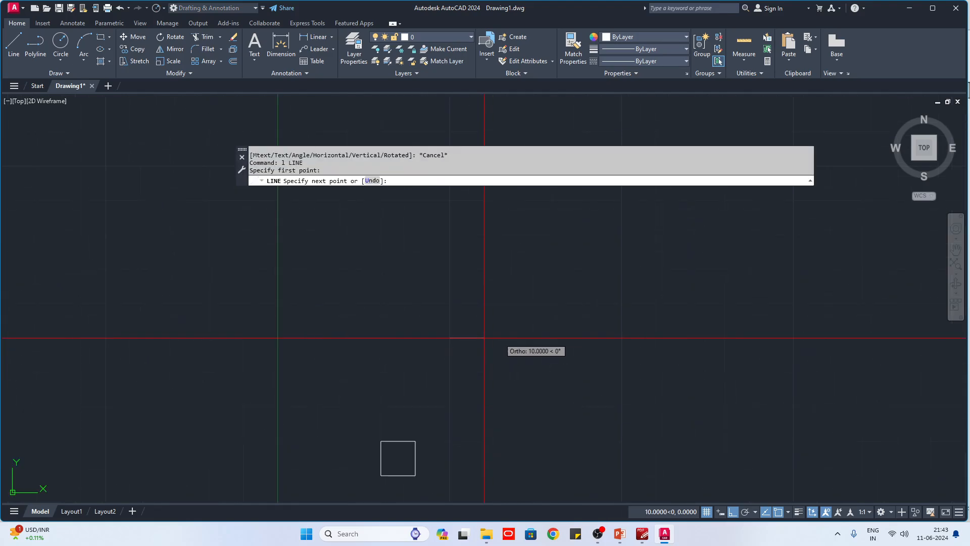
{"action": "left_click", "coordinate": [518, 337]}
{"action": "left_click", "coordinate": [518, 303]}
{"action": "left_click", "coordinate": [553, 303]}
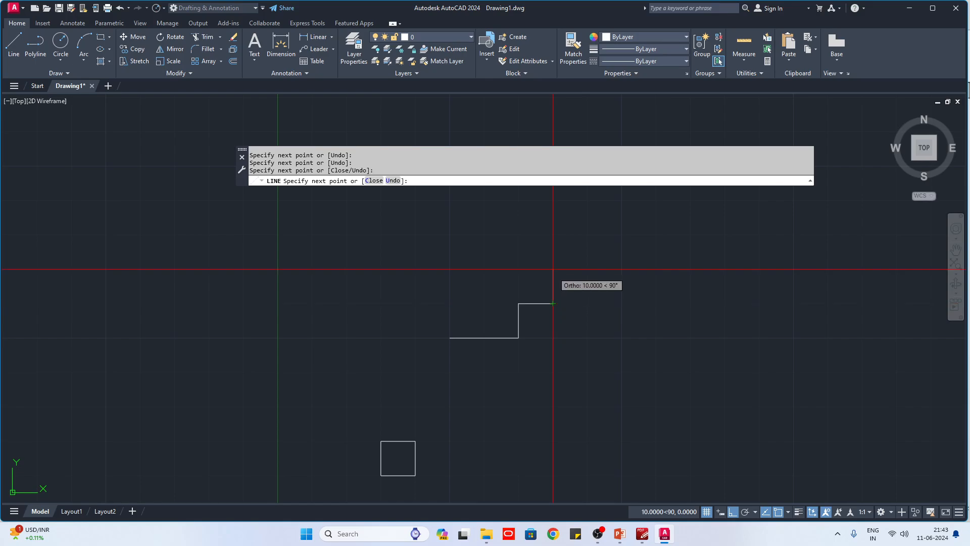
Continue the stepped outline 10 units each up, left, up, left, down and left, and end the line.
{"action": "left_click", "coordinate": [553, 268]}
{"action": "left_click", "coordinate": [518, 269]}
{"action": "left_click", "coordinate": [518, 234]}
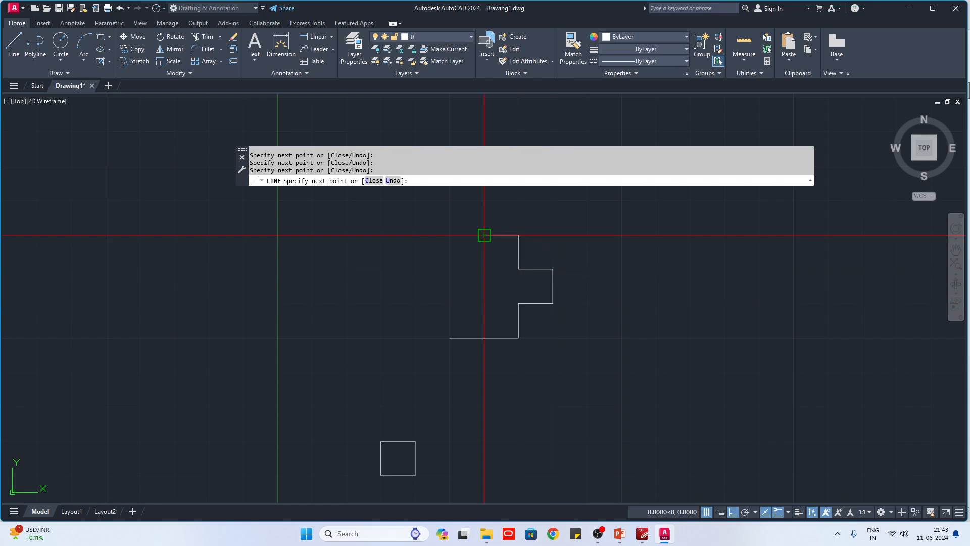
{"action": "left_click", "coordinate": [484, 234]}
{"action": "left_click", "coordinate": [484, 268]}
{"action": "scroll", "coordinate": [463, 264], "scroll_direction": "up", "scroll_amount": 5}
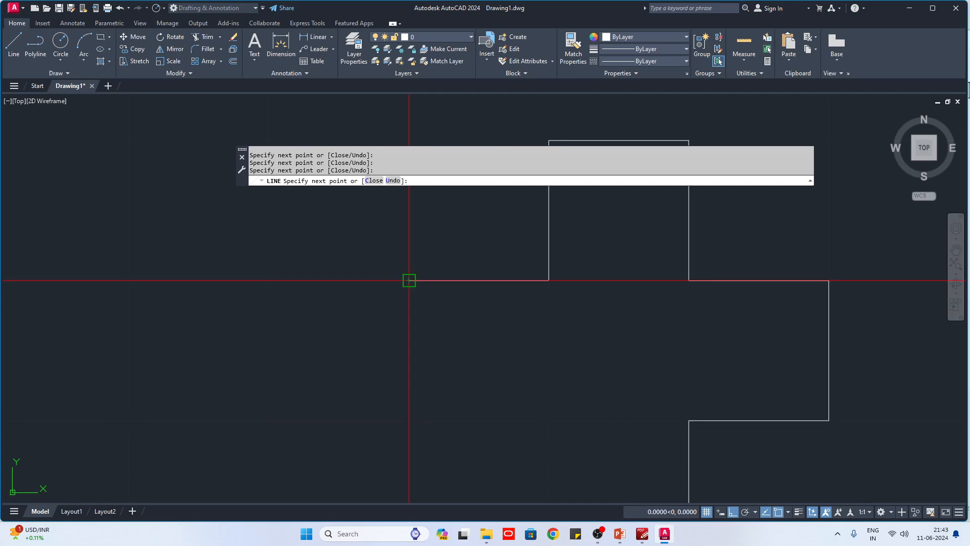
{"action": "key", "text": "Escape"}
Set the snap spacing to 5 in both X and Y in the drafting settings.
{"action": "type", "text": "ds"}
{"action": "key", "text": "Return"}
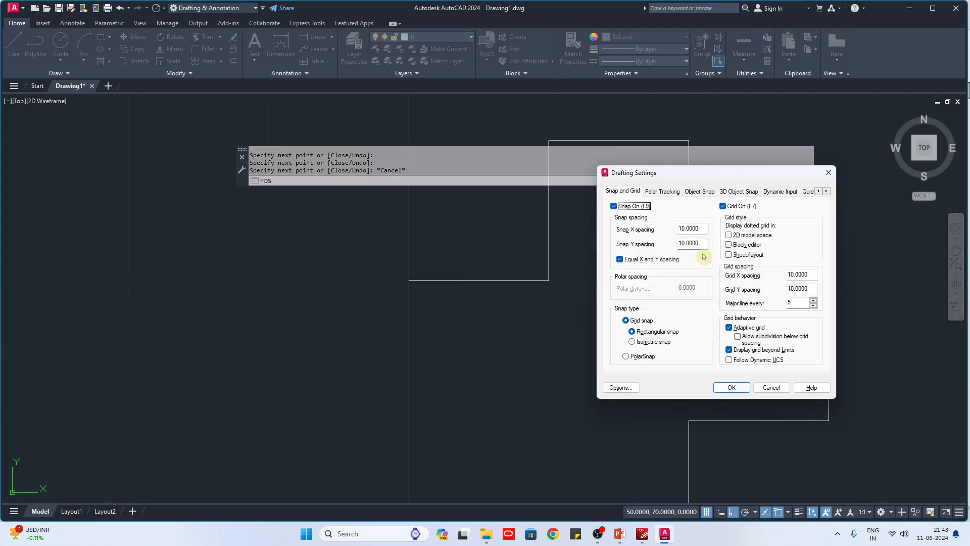
{"action": "double_click", "coordinate": [700, 228]}
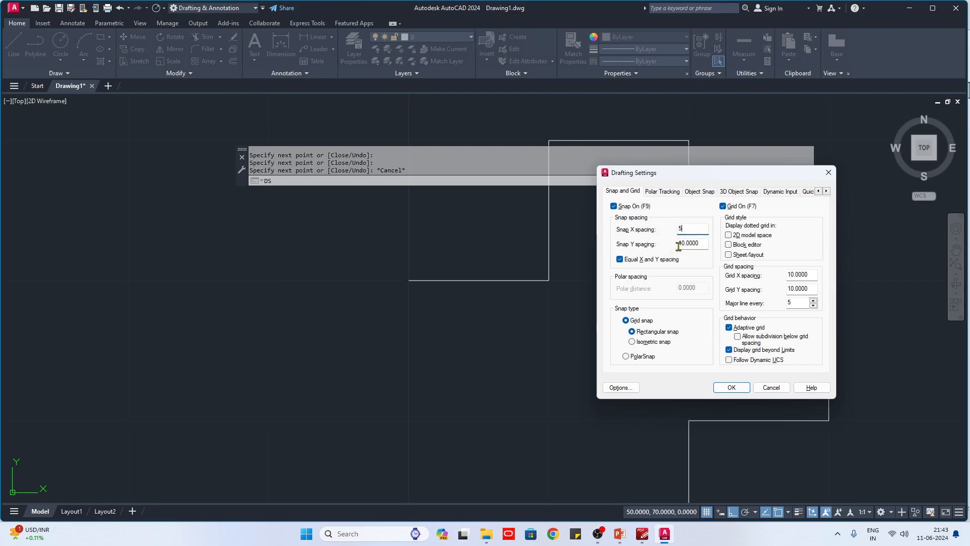
{"action": "left_click", "coordinate": [728, 388]}
From the stepped outline's open end, draw a T-shaped outline of 5-unit line segments, ending at the inner corner of the large outline.
{"action": "type", "text": "l"}
{"action": "key", "text": "Return"}
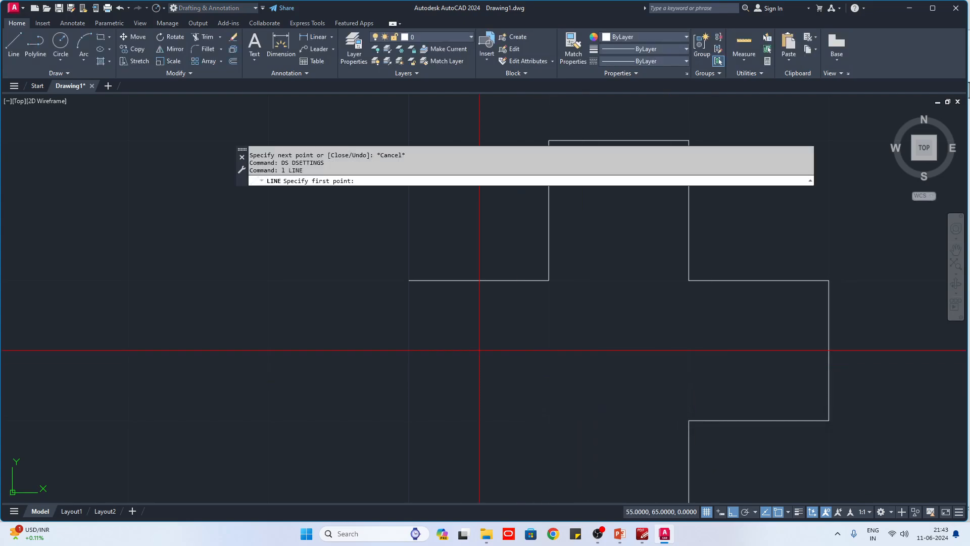
{"action": "left_click", "coordinate": [408, 280]}
{"action": "left_click", "coordinate": [409, 350]}
{"action": "left_click", "coordinate": [479, 349]}
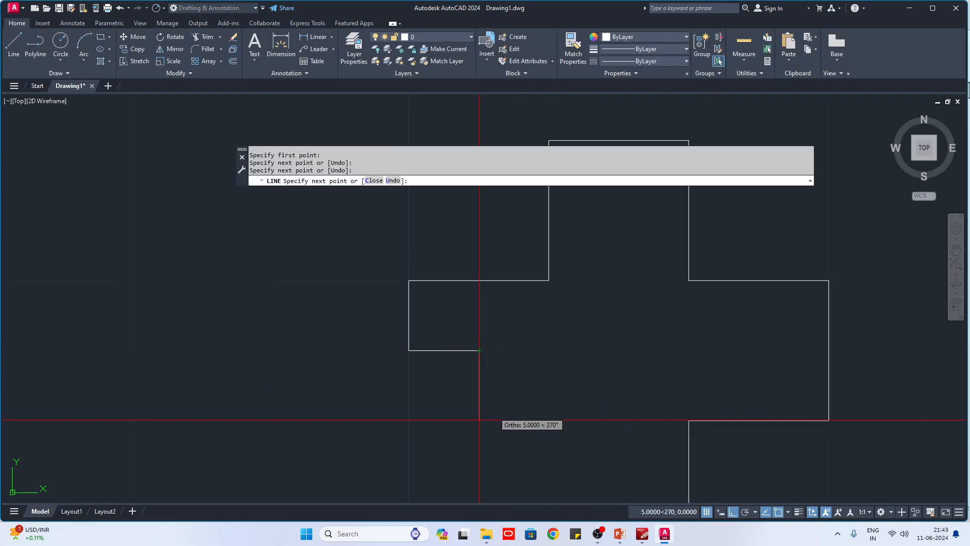
{"action": "left_click", "coordinate": [479, 420]}
{"action": "left_click", "coordinate": [549, 420]}
{"action": "left_click", "coordinate": [548, 350]}
{"action": "left_click", "coordinate": [618, 349]}
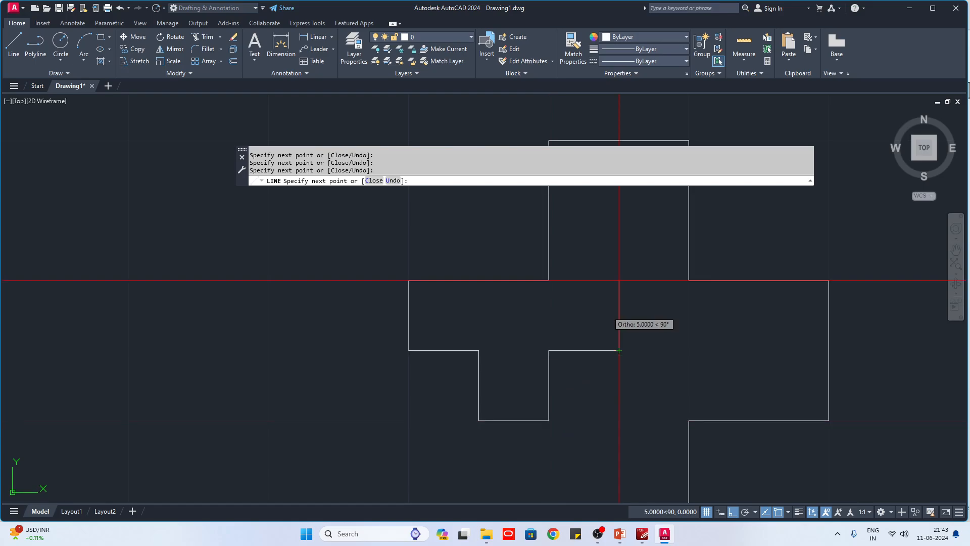
{"action": "left_click", "coordinate": [619, 280]}
{"action": "left_click", "coordinate": [548, 281]}
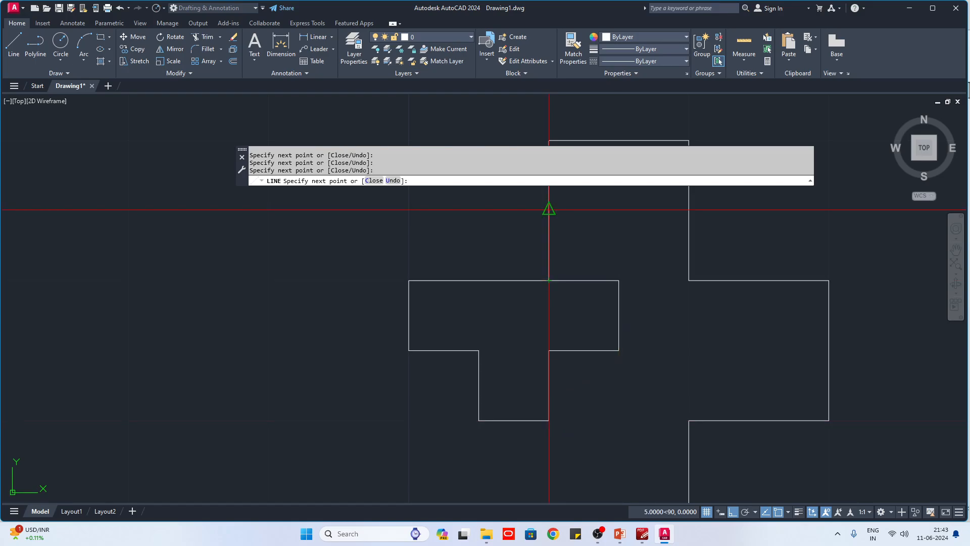
Continue the line into a 5-unit square with a diagonal on top of the T shape, and end the line.
{"action": "left_click", "coordinate": [549, 210]}
{"action": "left_click", "coordinate": [479, 211]}
{"action": "left_click", "coordinate": [549, 280]}
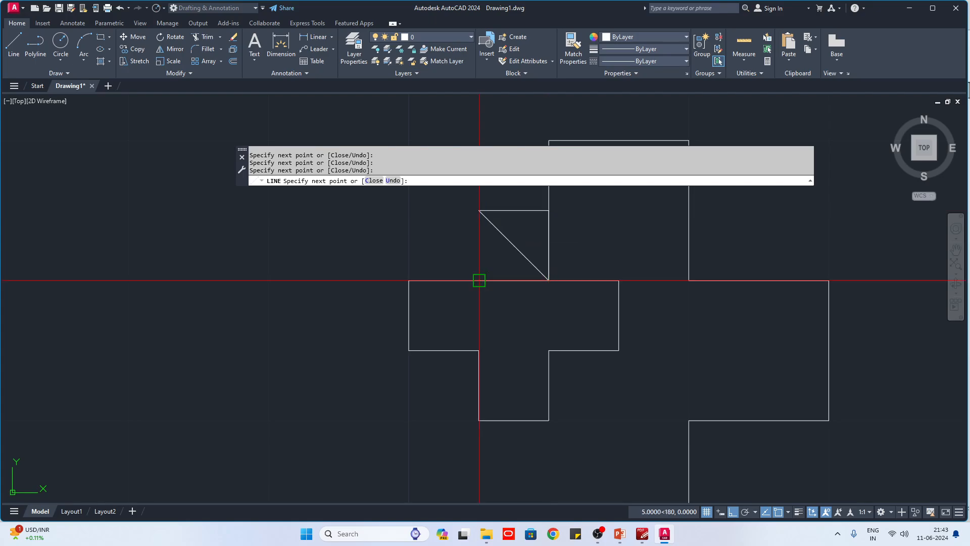
{"action": "left_click", "coordinate": [479, 280]}
{"action": "left_click", "coordinate": [478, 210]}
{"action": "key", "text": "Escape"}
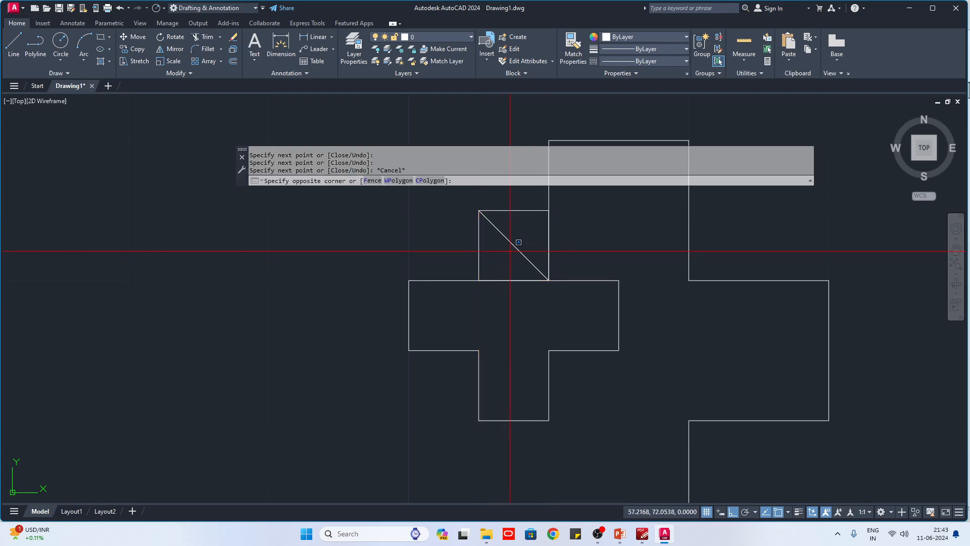
Erase the small square's diagonal and the duplicate 5-unit line along its bottom edge.
{"action": "left_click", "coordinate": [504, 240]}
{"action": "type", "text": "e"}
{"action": "key", "text": "space"}
{"action": "scroll", "coordinate": [497, 348], "scroll_direction": "down", "scroll_amount": 1}
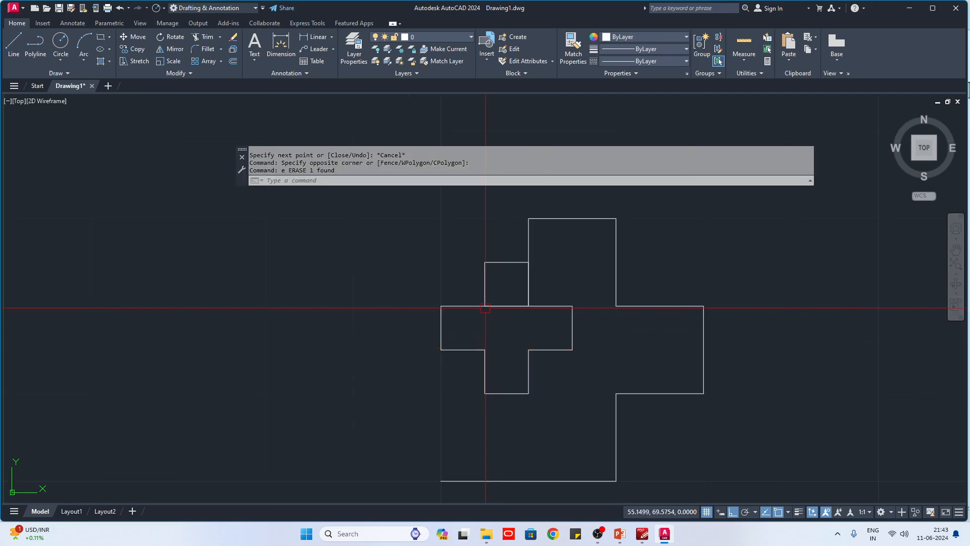
{"action": "left_click", "coordinate": [477, 299]}
{"action": "left_click", "coordinate": [543, 313]}
{"action": "type", "text": "e"}
{"action": "key", "text": "space"}
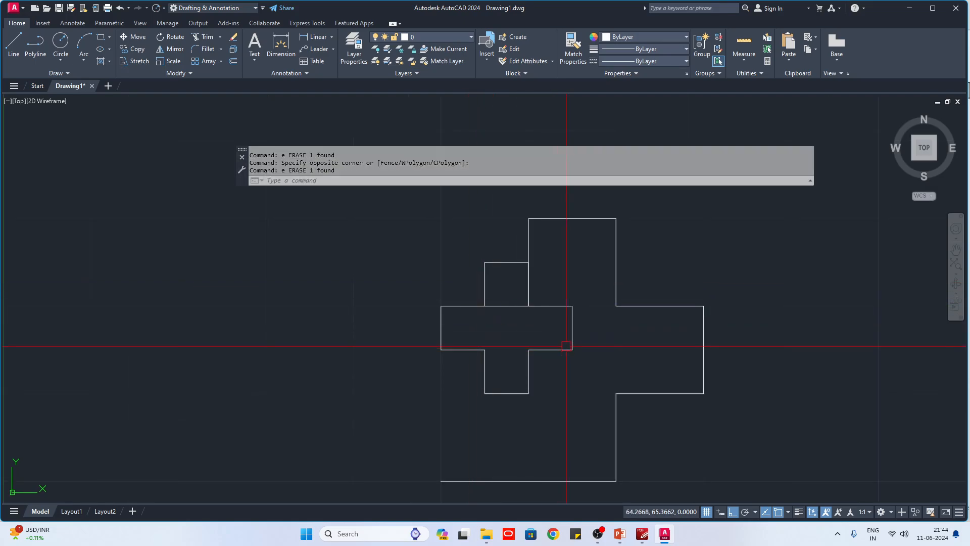
Open the drafting settings at the snap X spacing value.
{"action": "type", "text": "ds"}
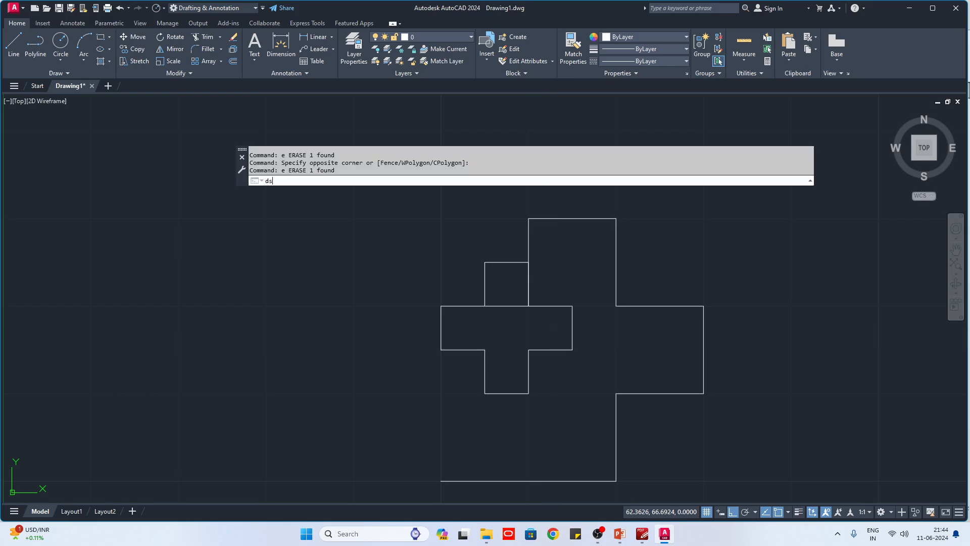
{"action": "key", "text": "Return"}
{"action": "left_click", "coordinate": [699, 230]}
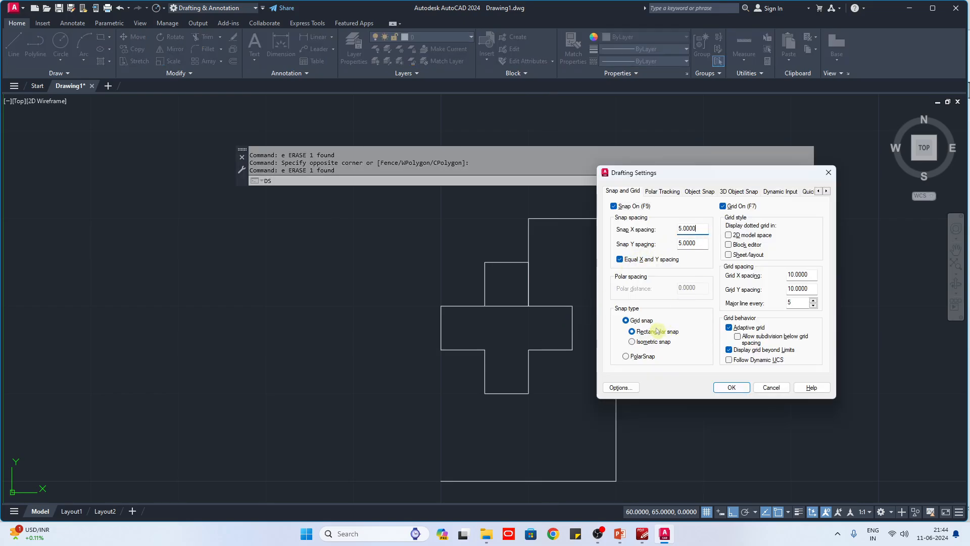
Switch to PowerPoint, highlight "polar tracking" in the function key list, check the PDF workbook, and return to AutoCAD.
{"action": "left_click", "coordinate": [620, 535]}
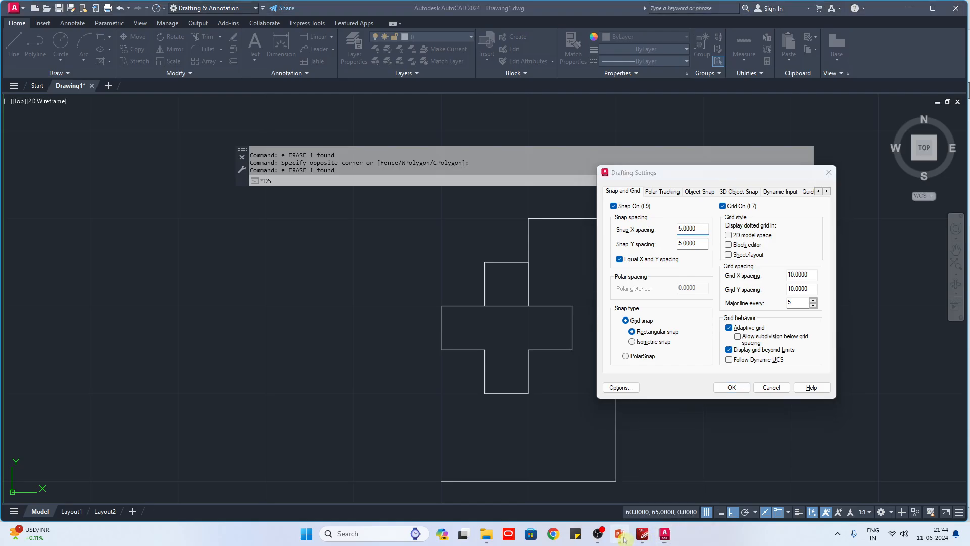
{"action": "left_click_drag", "start_coordinate": [611, 385], "coordinate": [714, 386]}
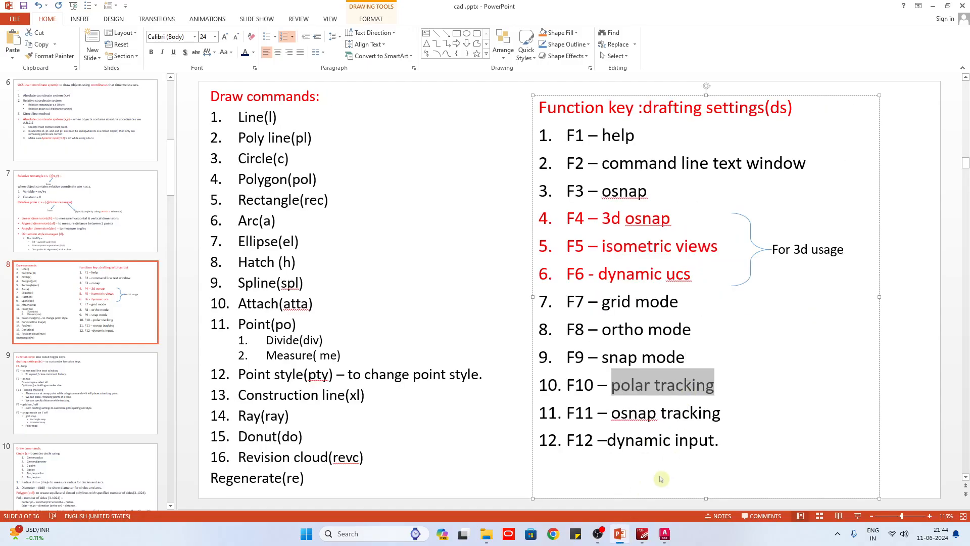
{"action": "left_click", "coordinate": [642, 534]}
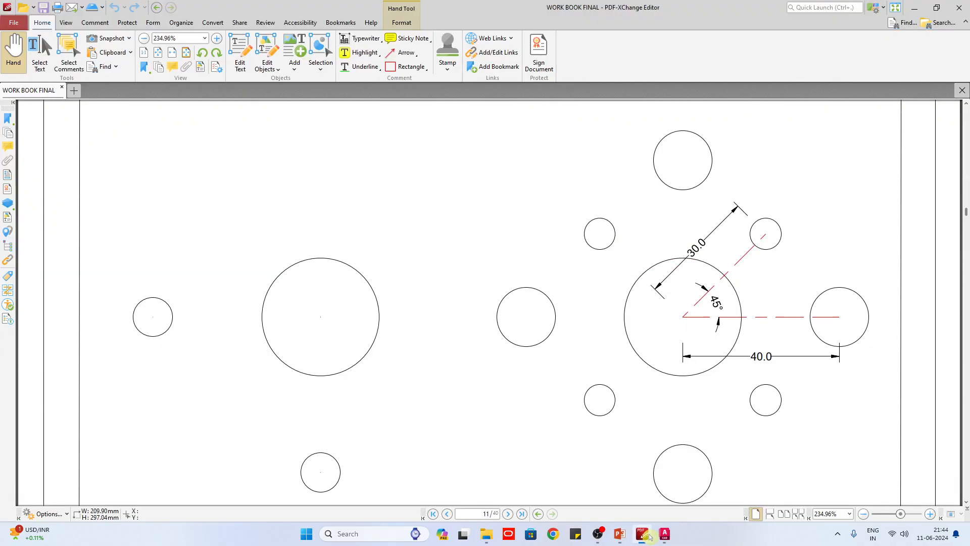
{"action": "left_click", "coordinate": [619, 536]}
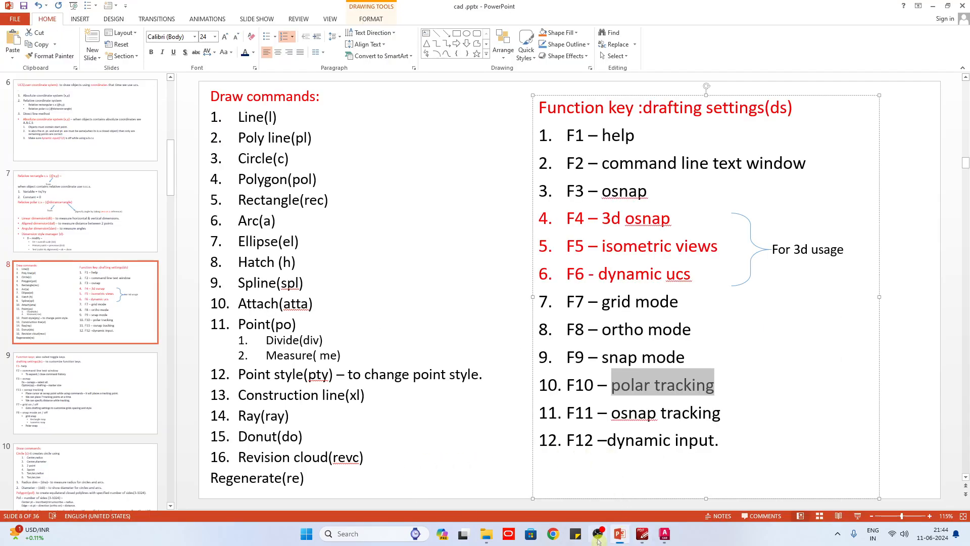
{"action": "left_click", "coordinate": [665, 535]}
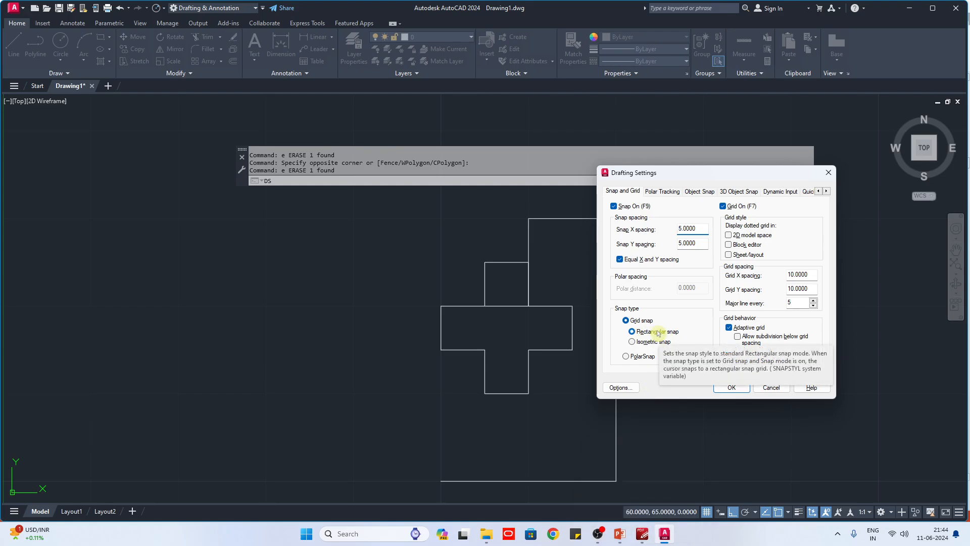
Try the PolarSnap snap type with its polar distance setting, and switch back to Grid snap.
{"action": "left_click", "coordinate": [645, 357]}
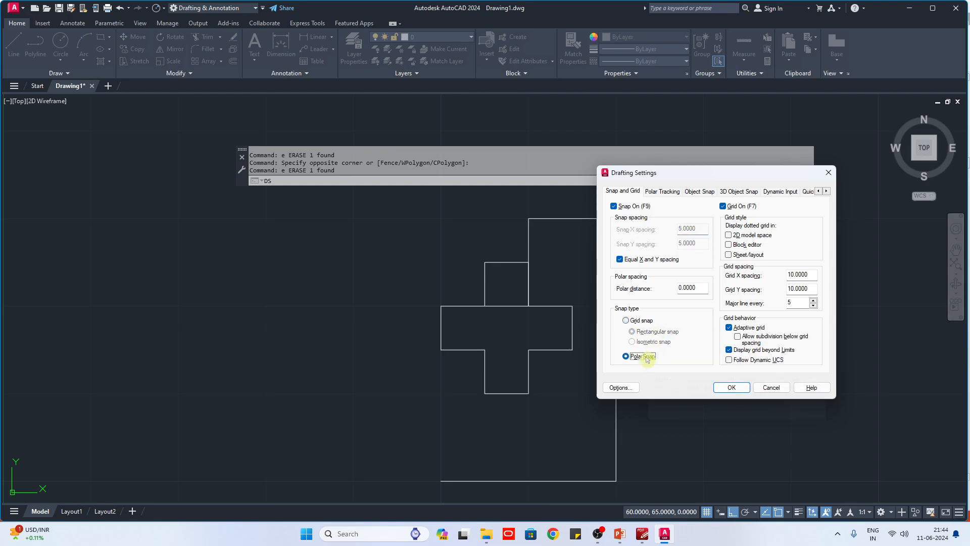
{"action": "double_click", "coordinate": [698, 288]}
{"action": "left_click", "coordinate": [640, 321]}
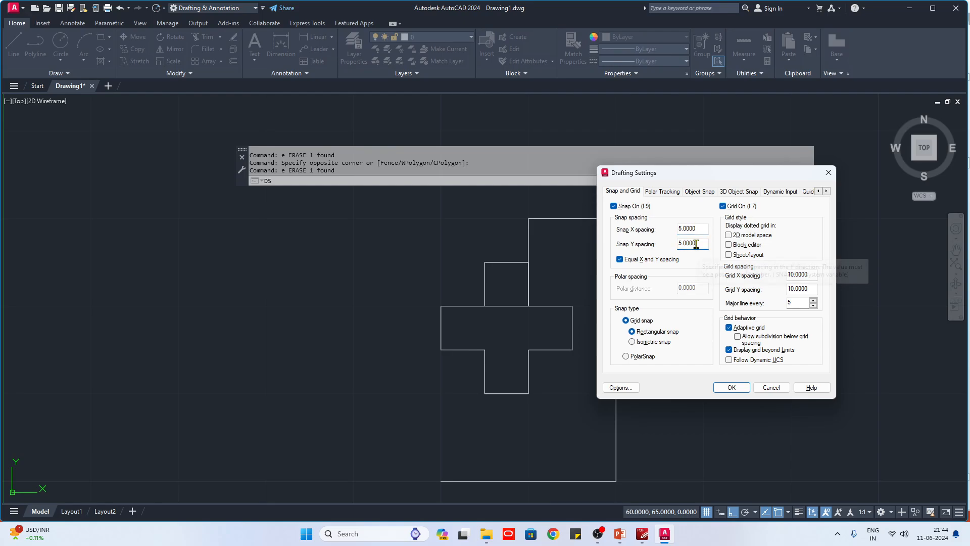
Unlink the X and Y snap spacing, set X to 10 and Y to 5, and apply the drafting settings.
{"action": "double_click", "coordinate": [691, 229]}
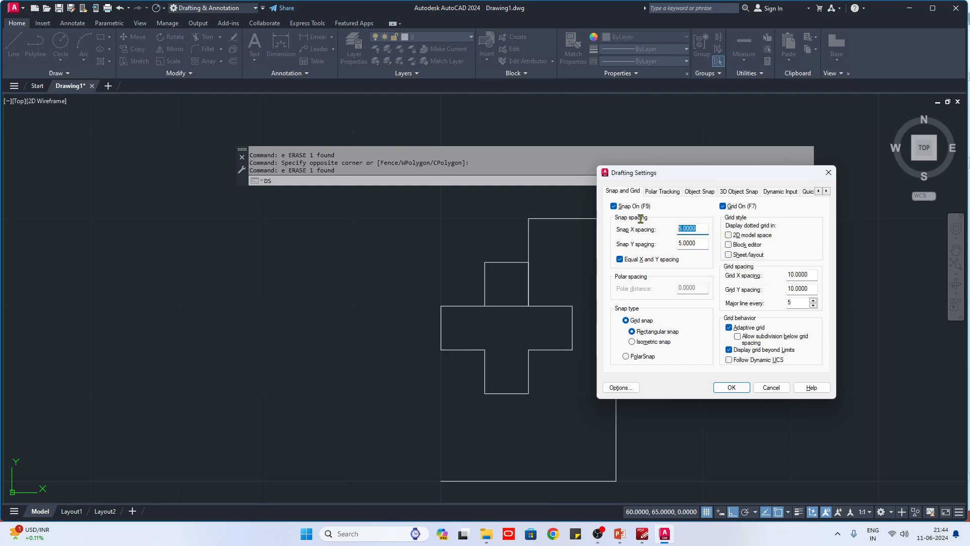
{"action": "type", "text": "10"}
{"action": "left_click", "coordinate": [689, 243]}
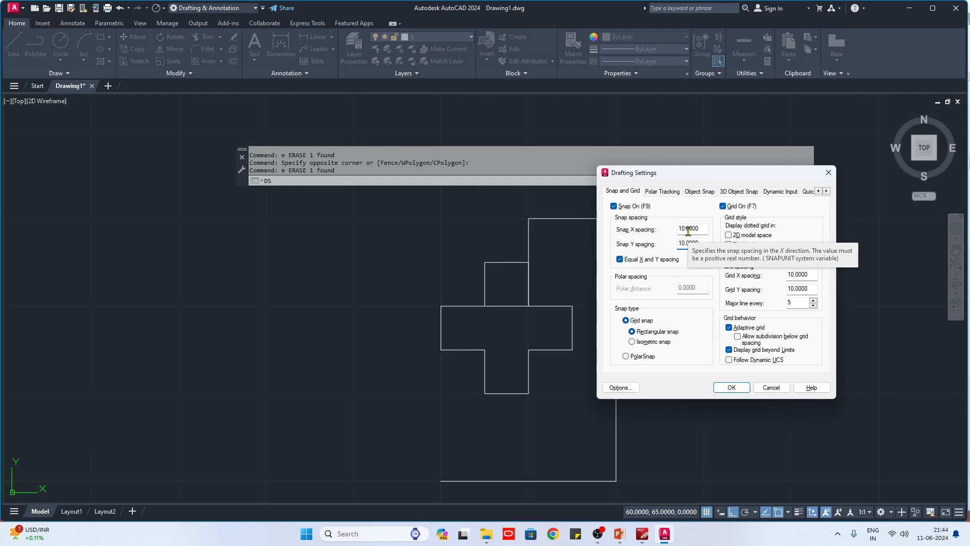
{"action": "left_click", "coordinate": [620, 260]}
{"action": "left_click_drag", "start_coordinate": [700, 244], "coordinate": [664, 240]}
{"action": "type", "text": "5"}
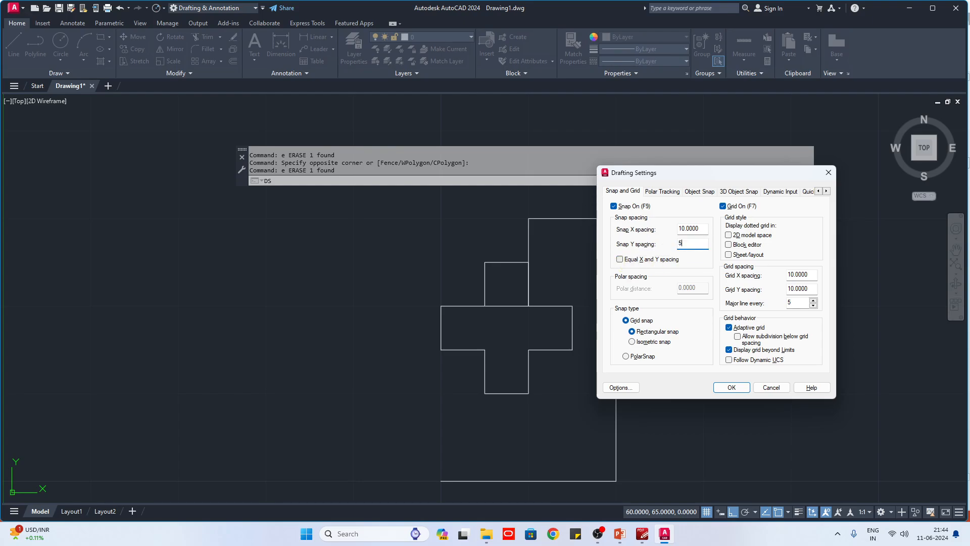
{"action": "left_click", "coordinate": [700, 228]}
{"action": "left_click", "coordinate": [731, 387]}
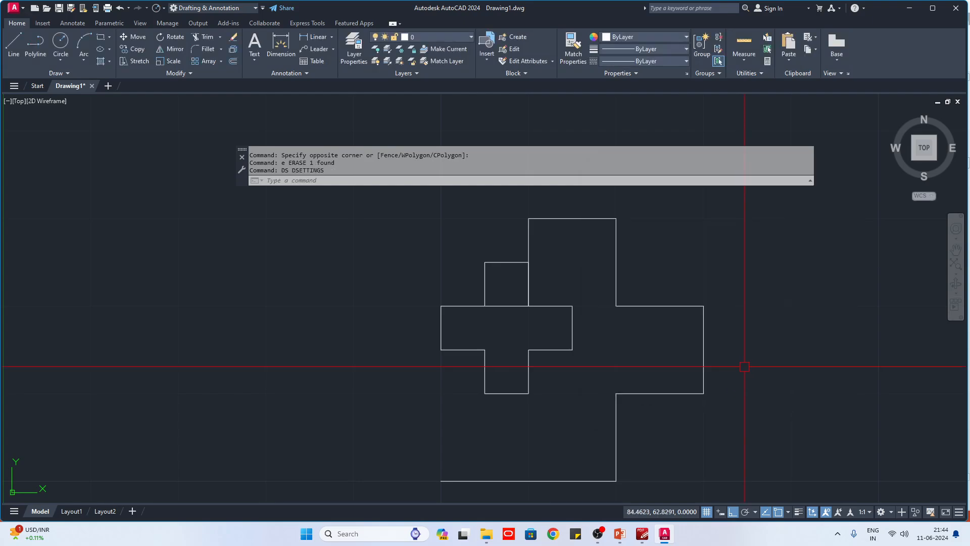
Draw a closed L-shaped outline beside the stepped figure: 10 units down, 10 left, 5 up, 10 left, 5 up and 20 right.
{"action": "type", "text": "l"}
{"action": "key", "text": "Return"}
{"action": "middle_click_drag", "start_coordinate": [945, 479], "coordinate": [602, 477]}
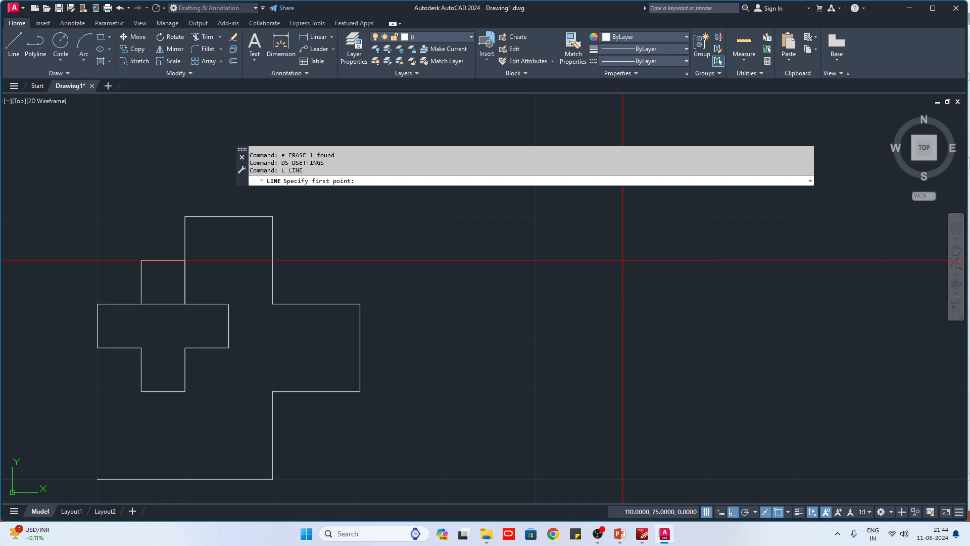
{"action": "left_click", "coordinate": [798, 217]}
{"action": "left_click", "coordinate": [798, 304]}
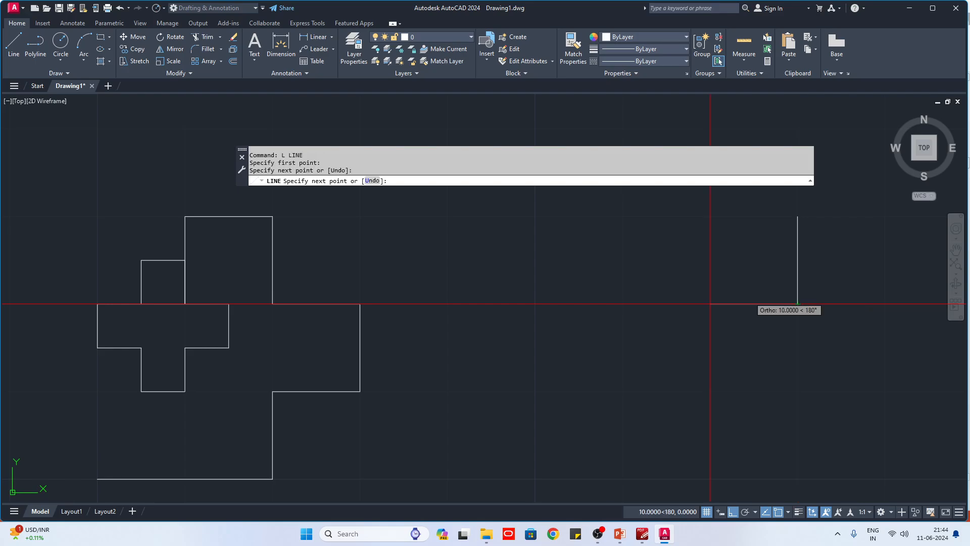
{"action": "left_click", "coordinate": [710, 304]}
{"action": "left_click", "coordinate": [710, 260]}
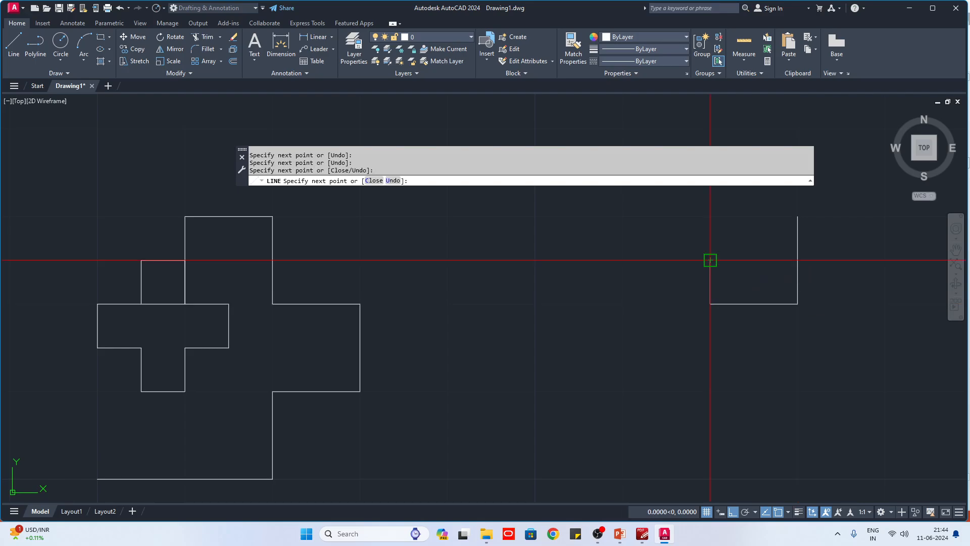
{"action": "left_click", "coordinate": [622, 260]}
{"action": "left_click", "coordinate": [622, 216]}
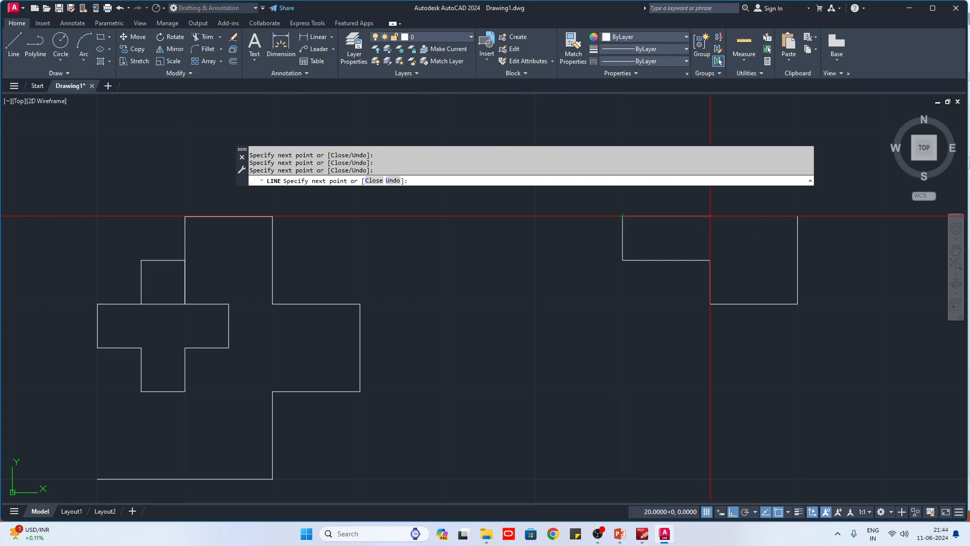
{"action": "left_click", "coordinate": [797, 216]}
{"action": "key", "text": "Escape"}
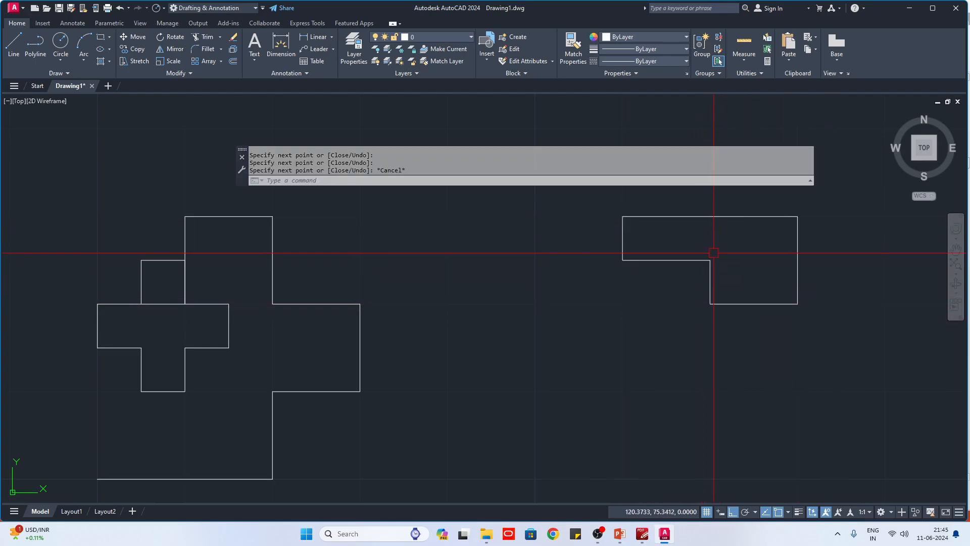
Pick out the bottom, top and right edges of the L-shaped outline, and clear the selection.
{"action": "left_click", "coordinate": [754, 314]}
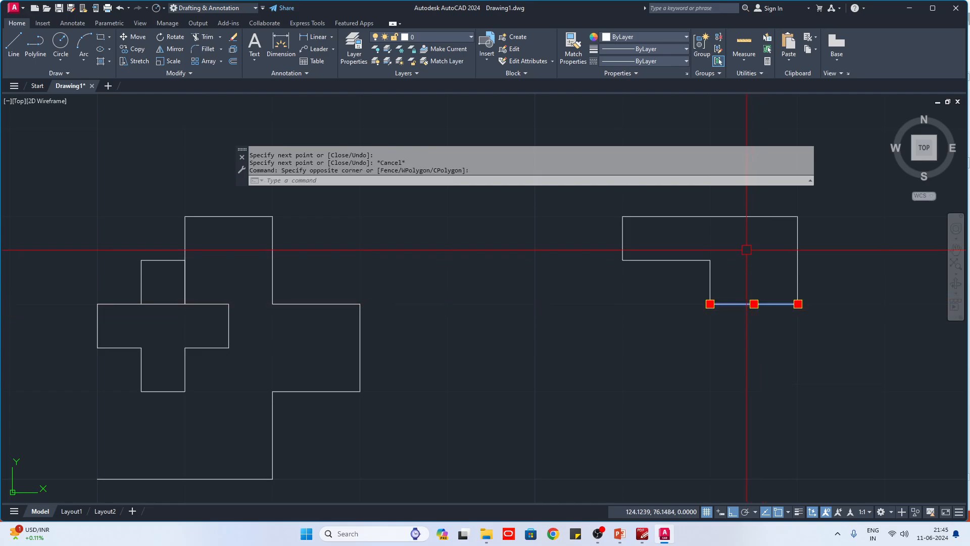
{"action": "left_click", "coordinate": [747, 250]}
{"action": "left_click", "coordinate": [728, 205]}
{"action": "left_click", "coordinate": [818, 269]}
{"action": "left_click", "coordinate": [778, 257]}
{"action": "key", "text": "Escape"}
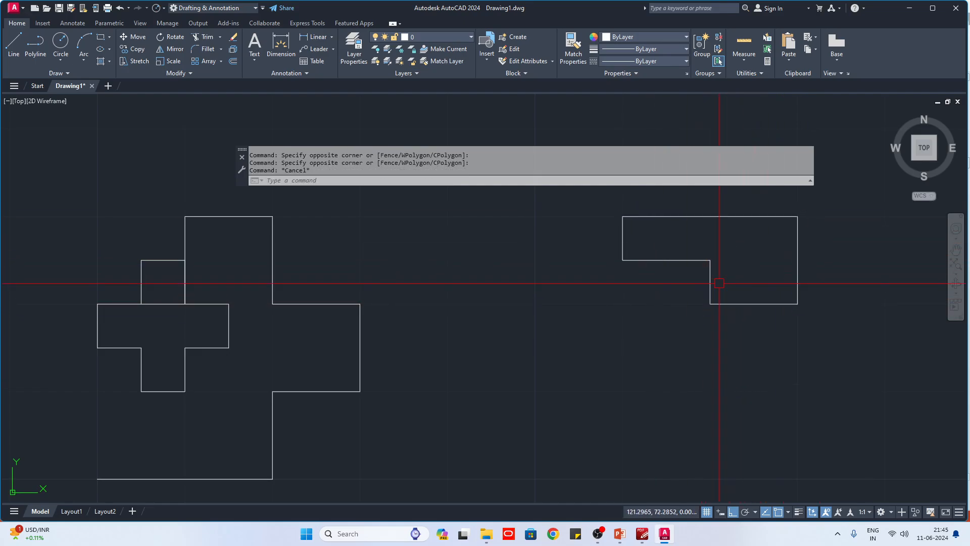
Select the two short 5-unit vertical edges of the L-shaped outline.
{"action": "left_click", "coordinate": [720, 283]}
{"action": "left_click", "coordinate": [694, 276]}
{"action": "left_click", "coordinate": [643, 234]}
{"action": "left_click", "coordinate": [611, 250]}
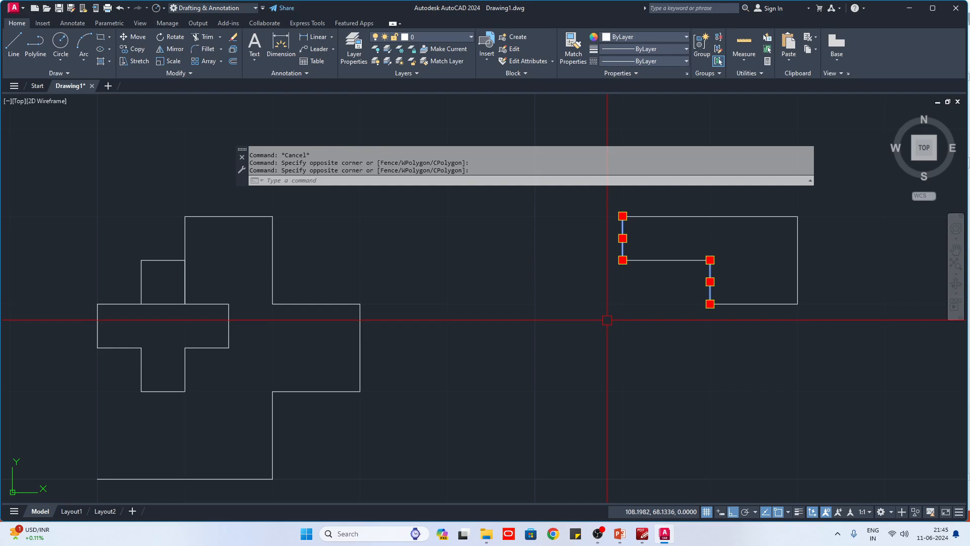
Clear the selection and set the snap Y spacing to 10 in the drafting settings.
{"action": "key", "text": "Escape"}
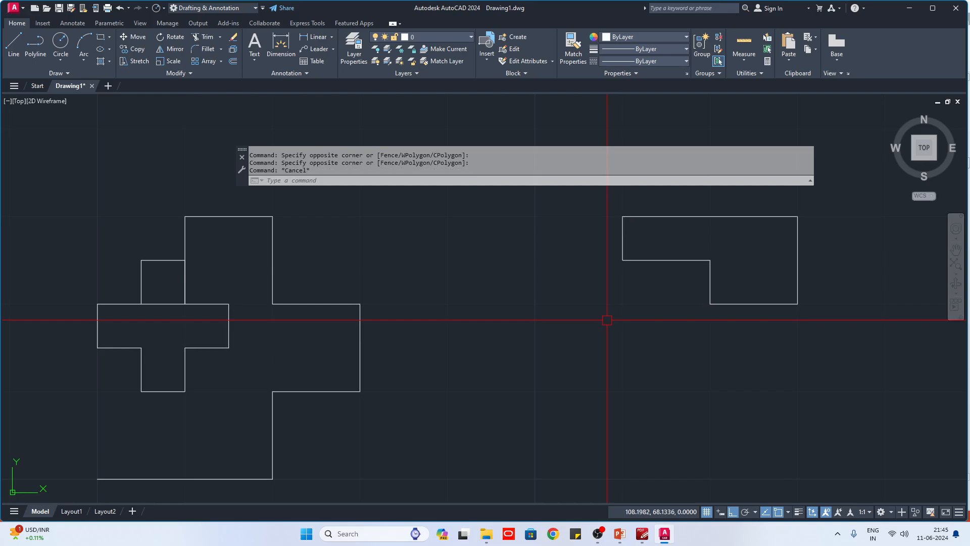
{"action": "type", "text": "ds"}
{"action": "key", "text": "Return"}
{"action": "left_click", "coordinate": [625, 320]}
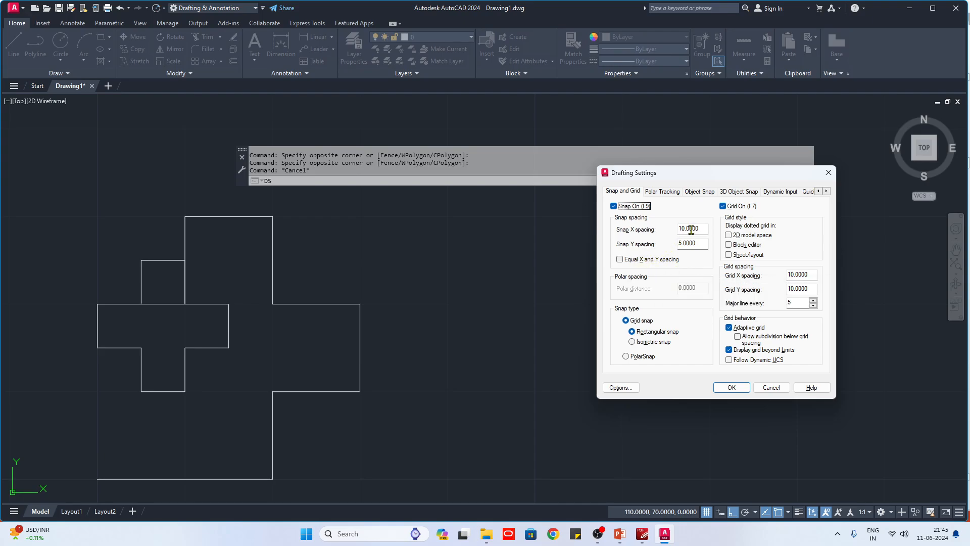
{"action": "left_click_drag", "start_coordinate": [702, 230], "coordinate": [643, 206]}
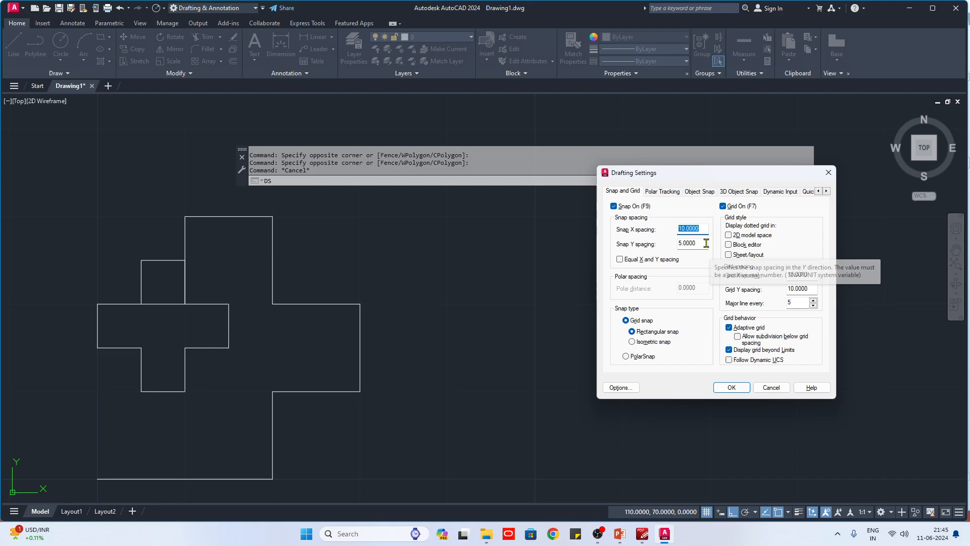
{"action": "left_click_drag", "start_coordinate": [706, 243], "coordinate": [602, 245]}
{"action": "type", "text": "10"}
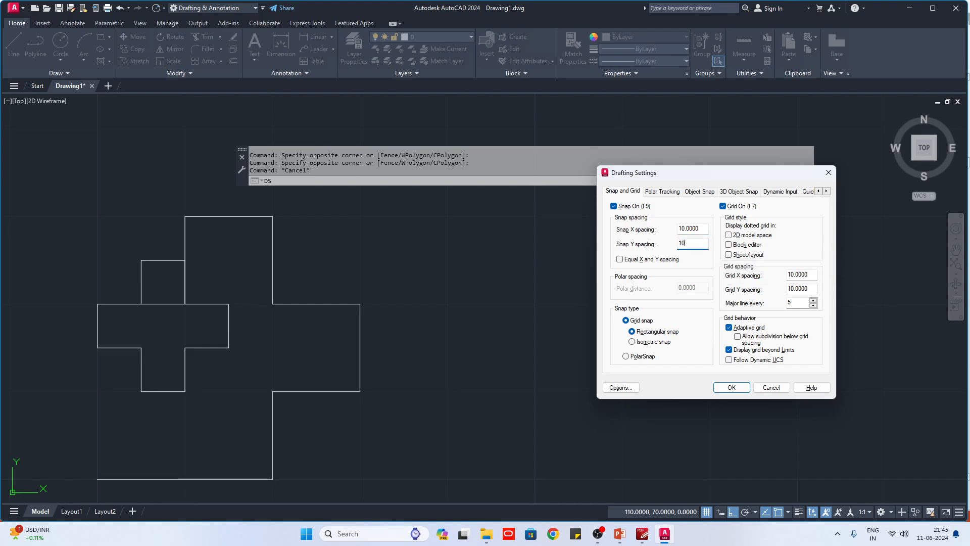
Try the PolarSnap type, return to Grid snap, and apply the drafting settings.
{"action": "left_click", "coordinate": [627, 319]}
{"action": "left_click", "coordinate": [643, 356]}
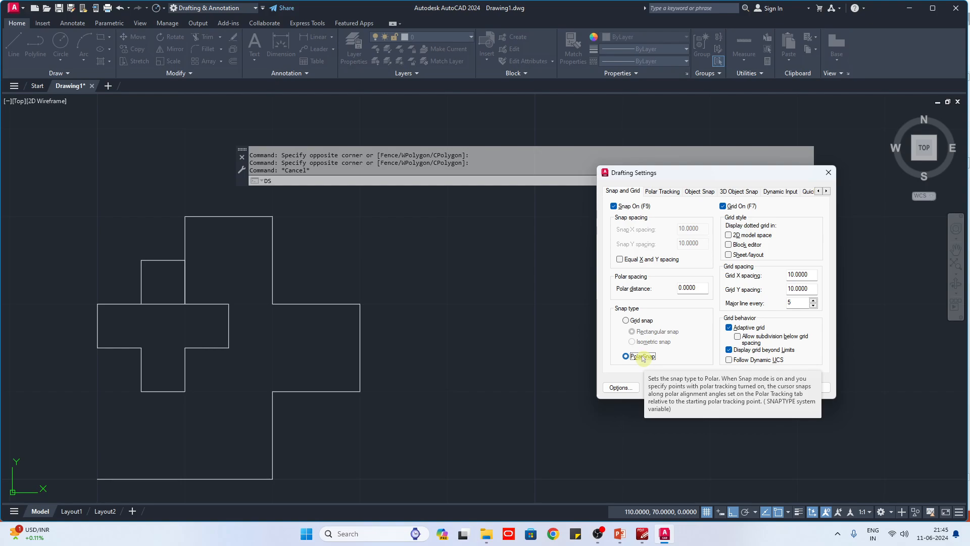
{"action": "left_click", "coordinate": [626, 320]}
{"action": "left_click", "coordinate": [731, 388]}
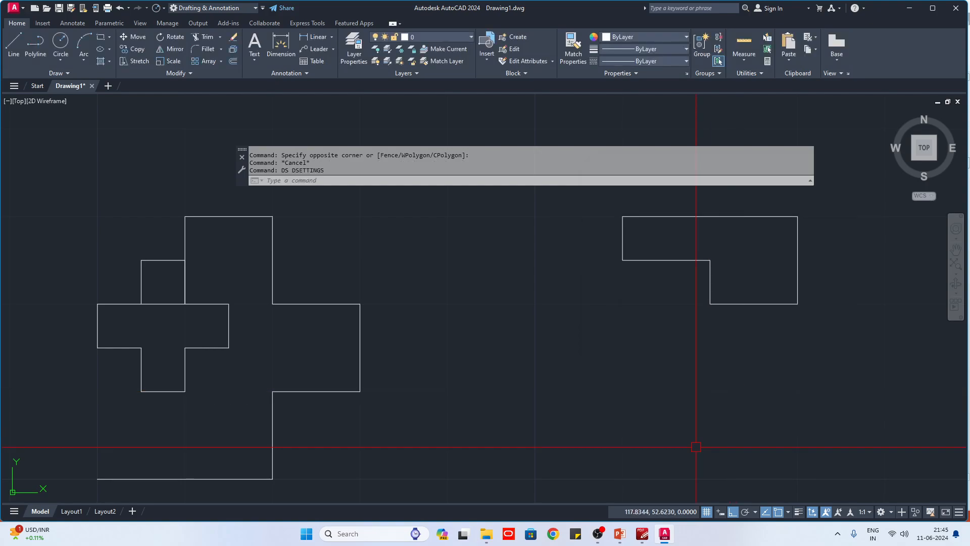
{"action": "left_click", "coordinate": [642, 533]}
{"action": "mouse_move", "coordinate": [600, 529]}
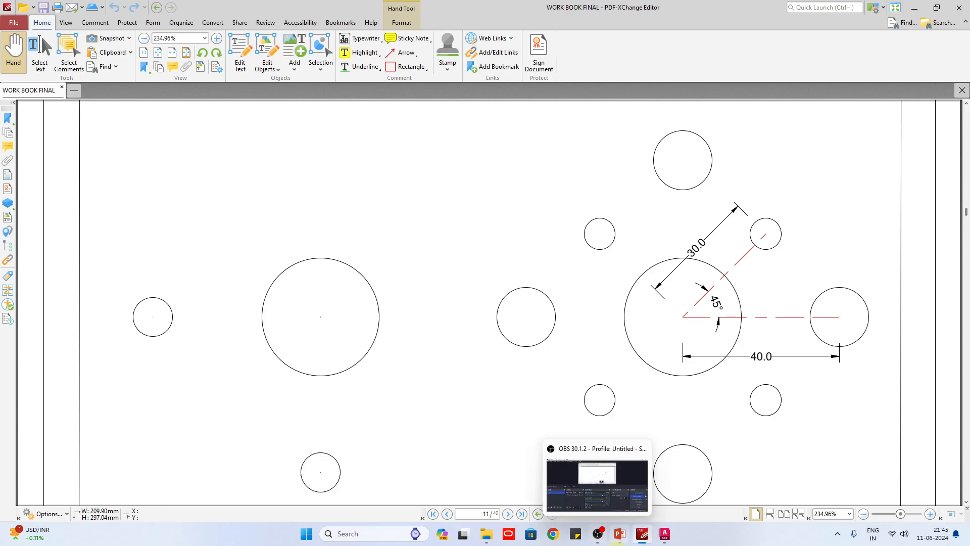
{"action": "left_click", "coordinate": [664, 534]}
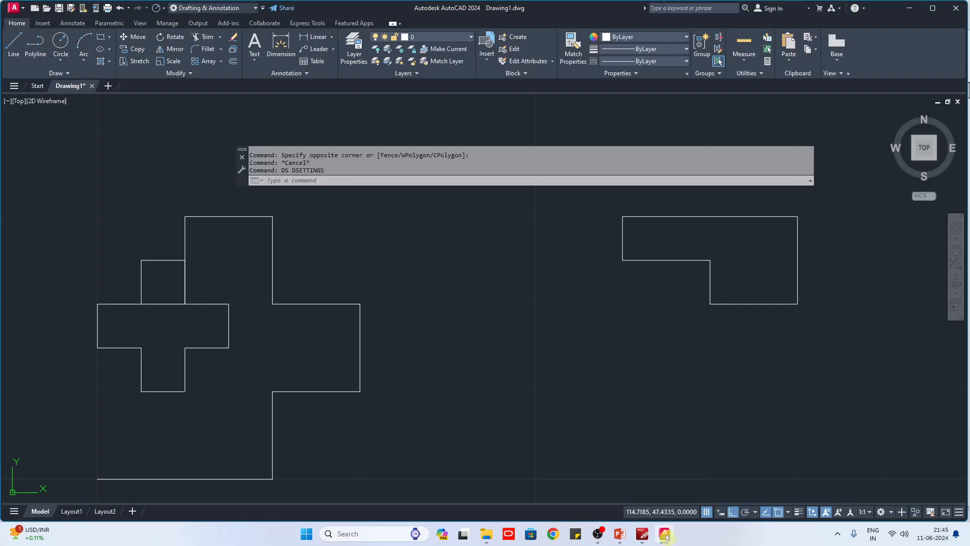
Switch to the PowerPoint notes and extend the Rectangle snap bullet on slide 9 with "– to snap every grid values.".
{"action": "left_click", "coordinate": [620, 534]}
{"action": "left_click", "coordinate": [80, 400]}
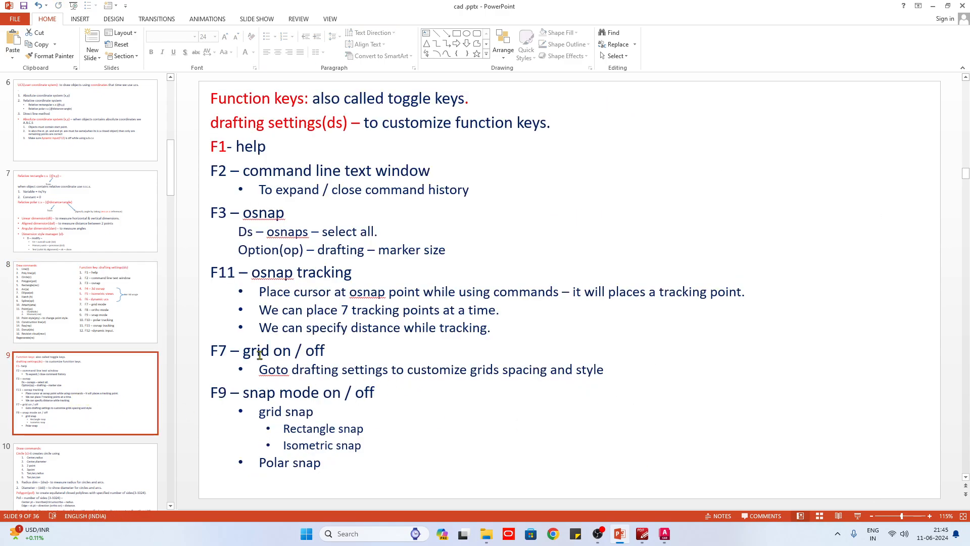
{"action": "left_click", "coordinate": [367, 429]}
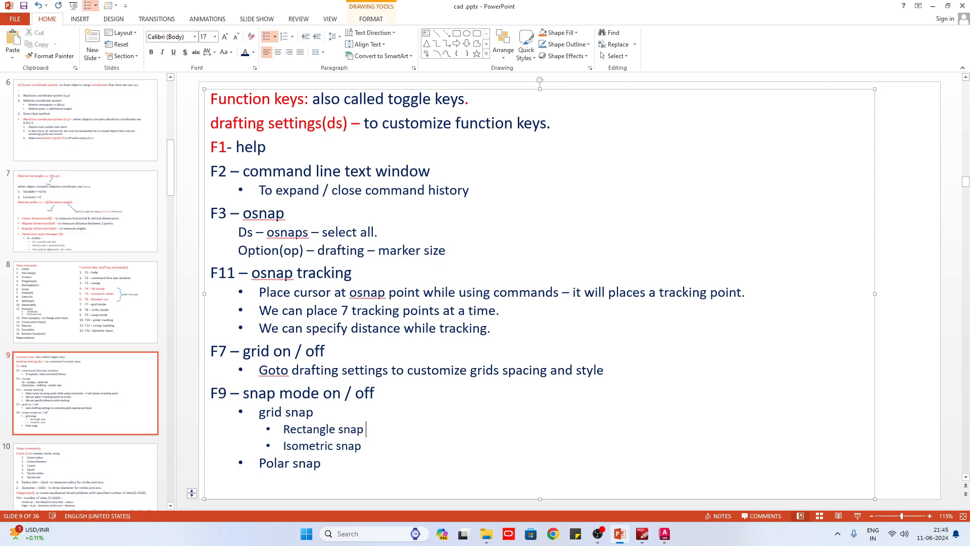
{"action": "type", "text": "- to snap every g"}
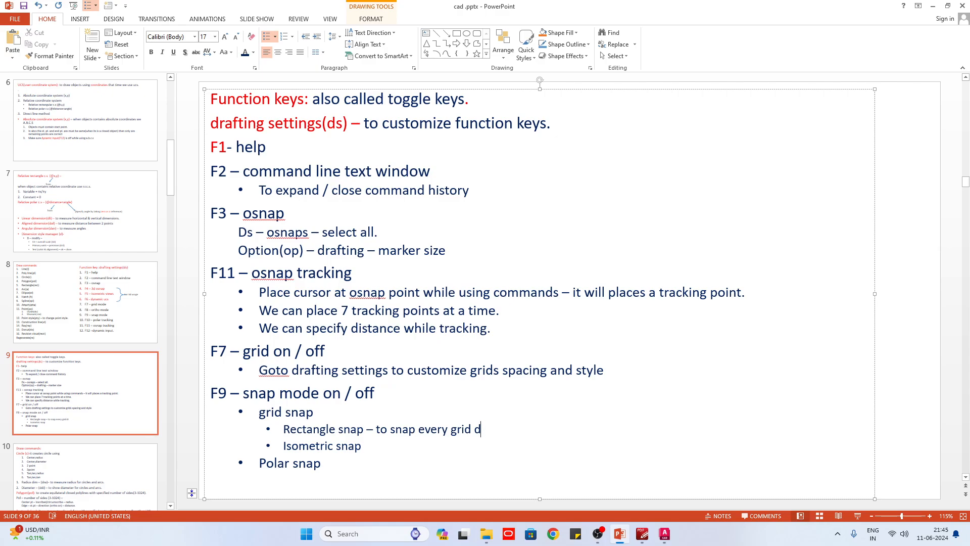
{"action": "type", "text": "rid values."}
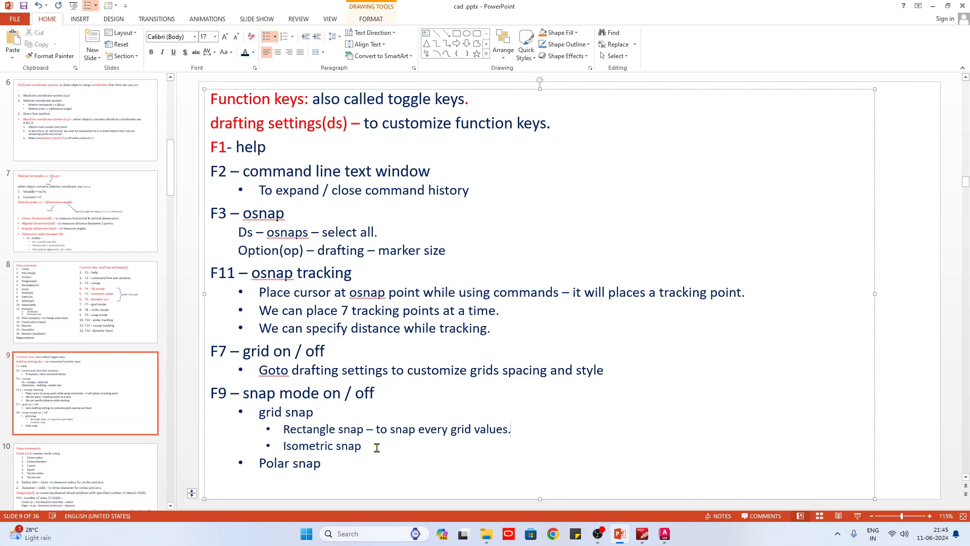
Extend the Isometric snap bullet with "– for isometric drafting." and the Polar snap bullet with "– to snap in polar angles.".
{"action": "left_click", "coordinate": [377, 447]}
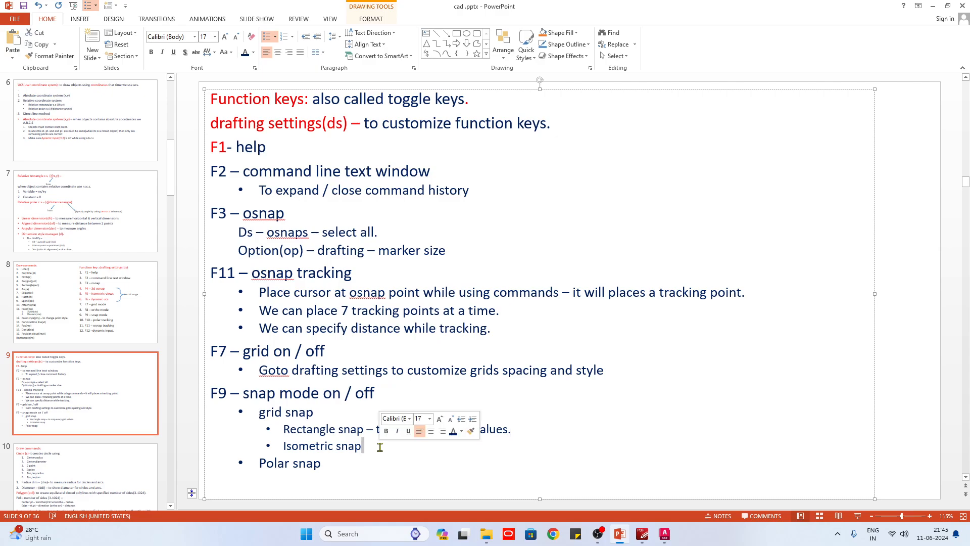
{"action": "type", "text": "- for "}
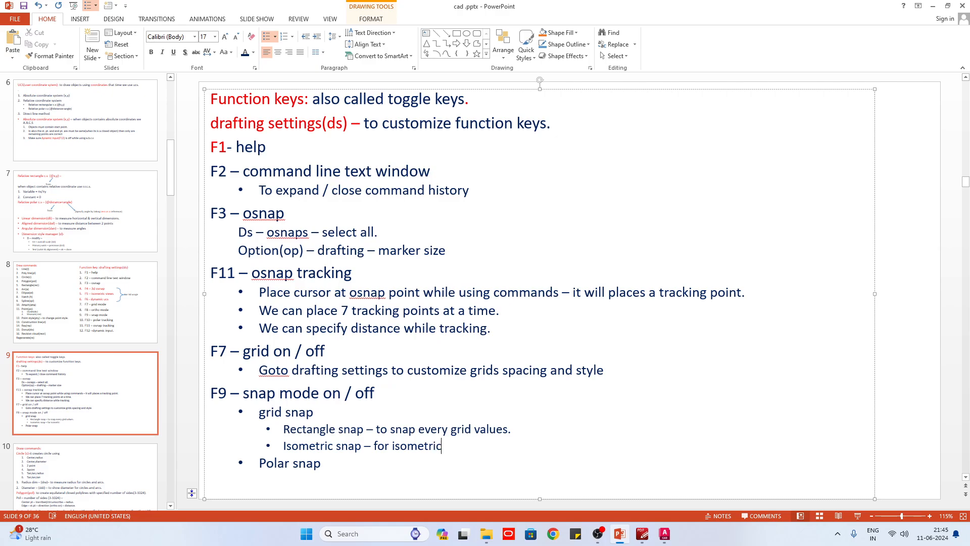
{"action": "type", "text": "isometric drafting"}
{"action": "type", "text": "o snap"}
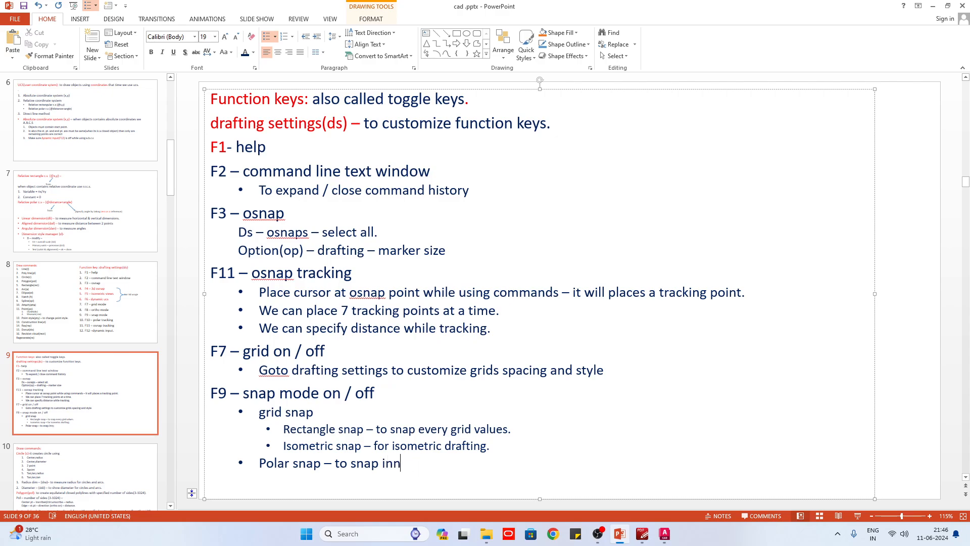
{"action": "type", "text": "in polar angles."}
Review the function key list on slide 8, highlighting the F10 polar tracking entry.
{"action": "left_click", "coordinate": [110, 315]}
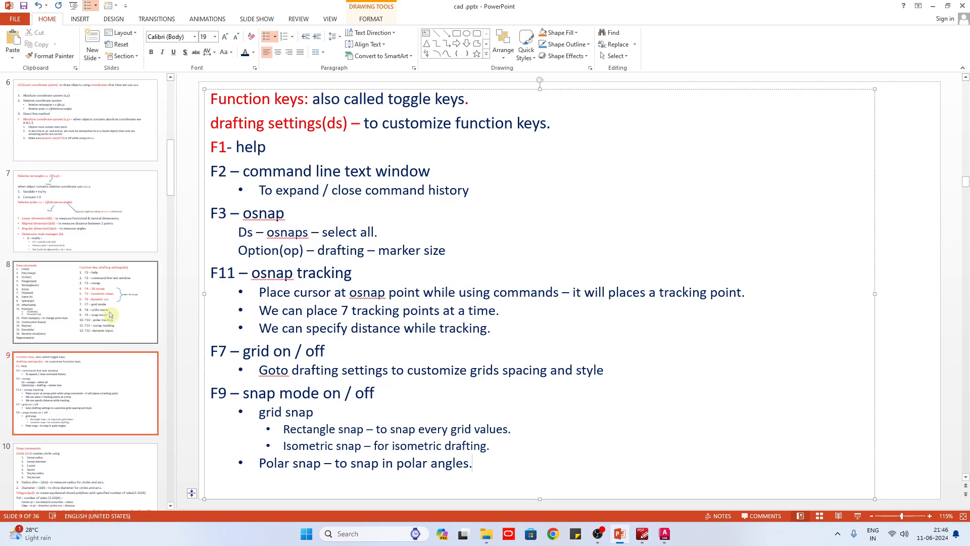
{"action": "left_click", "coordinate": [605, 358]}
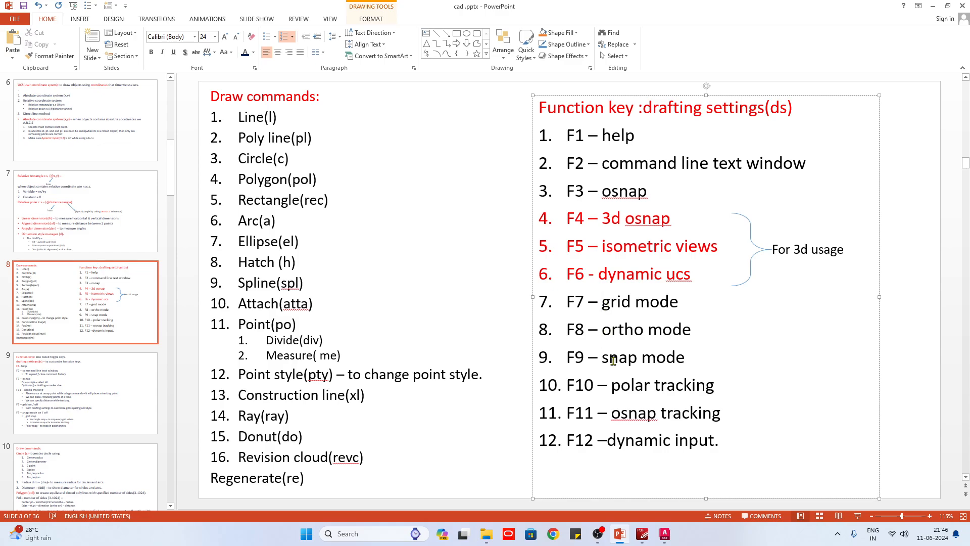
{"action": "left_click_drag", "start_coordinate": [614, 382], "coordinate": [702, 389]}
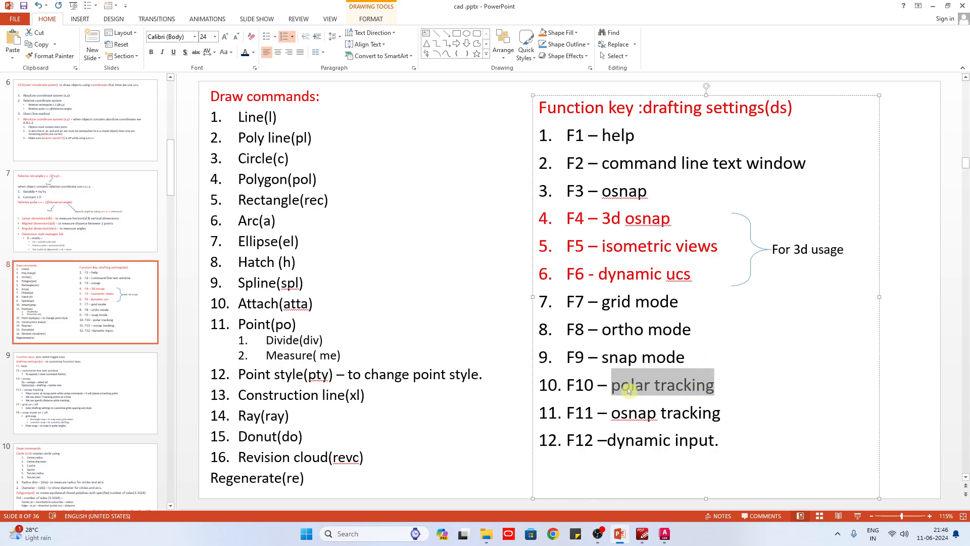
{"action": "left_click", "coordinate": [712, 412]}
Duplicate the function keys slide 9 and delete the text below the F1 entry on the copy.
{"action": "left_click", "coordinate": [47, 389]}
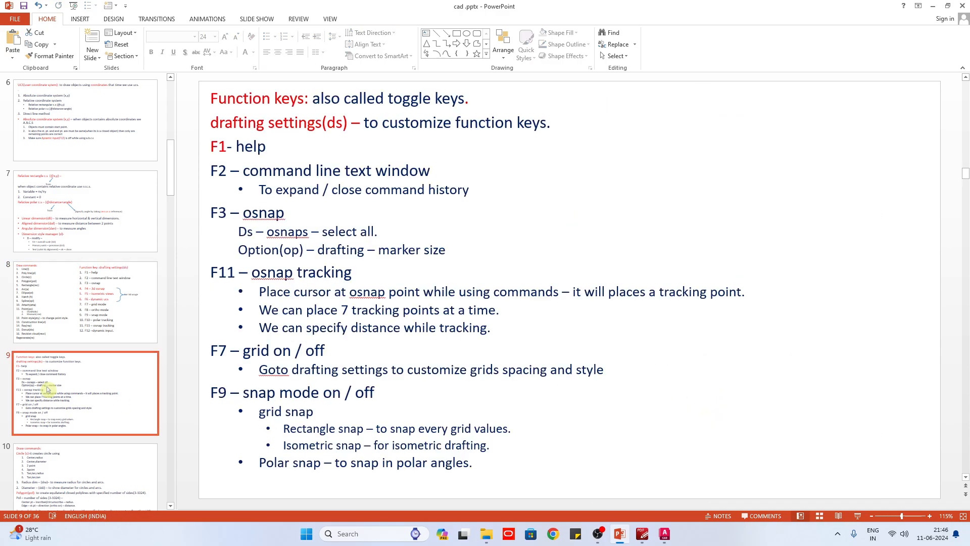
{"action": "key", "text": "ctrl+v"}
{"action": "left_click", "coordinate": [283, 429]}
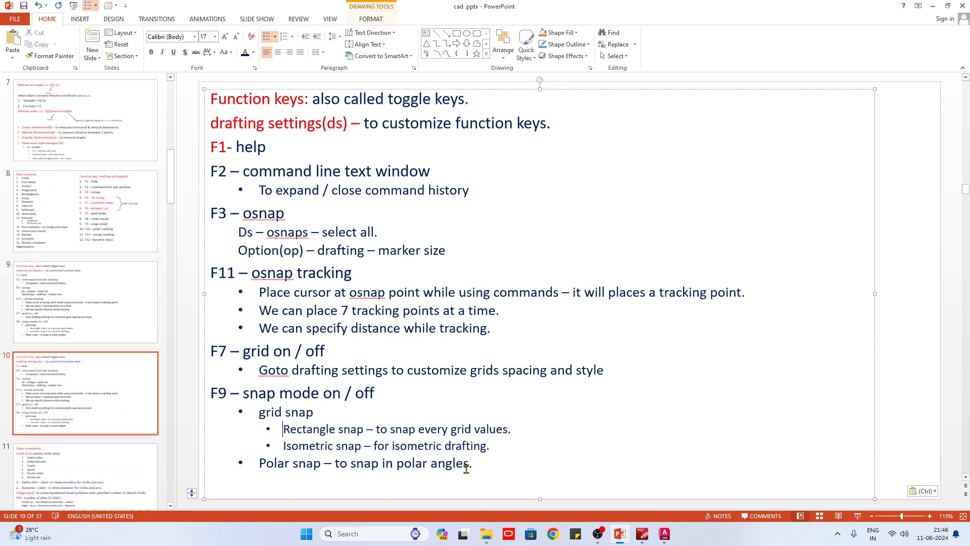
{"action": "left_click_drag", "start_coordinate": [396, 463], "coordinate": [243, 172]}
{"action": "key", "text": "BackSpace"}
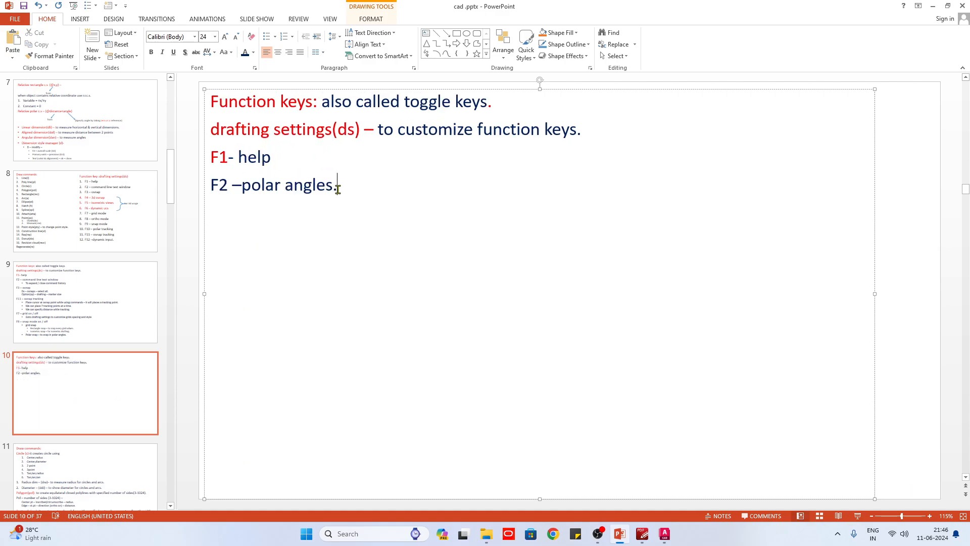
{"action": "left_click_drag", "start_coordinate": [338, 188], "coordinate": [257, 161]}
{"action": "key", "text": "BackSpace"}
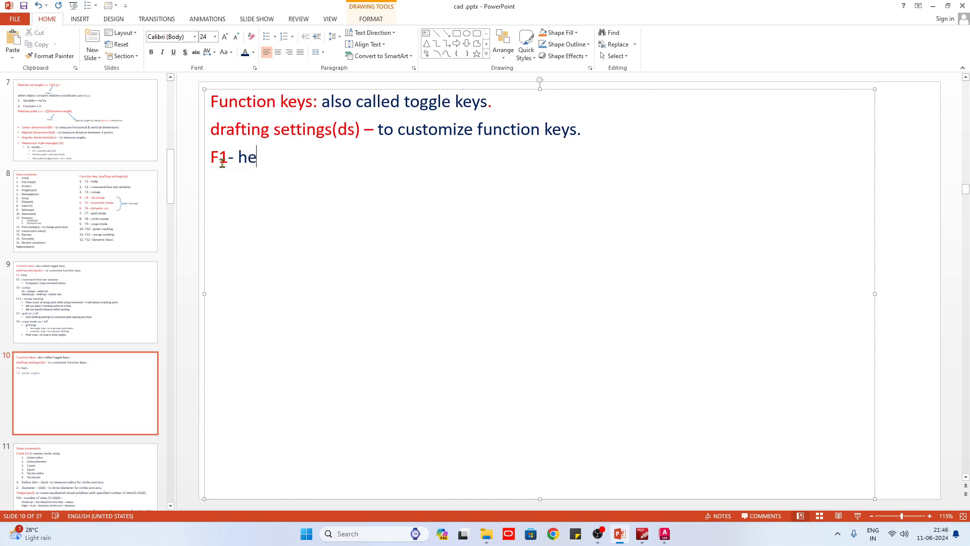
Change the remaining F1 entry on the duplicated slide to "F9- polar tracking.".
{"action": "left_click", "coordinate": [223, 161]}
{"action": "key", "text": "BackSpace"}
{"action": "type", "text": "9"}
{"action": "left_click_drag", "start_coordinate": [253, 162], "coordinate": [261, 172]}
{"action": "key", "text": "BackSpace"}
{"action": "key", "text": "BackSpace"}
{"action": "key", "text": "BackSpace"}
{"action": "type", "text": "polar tracking."}
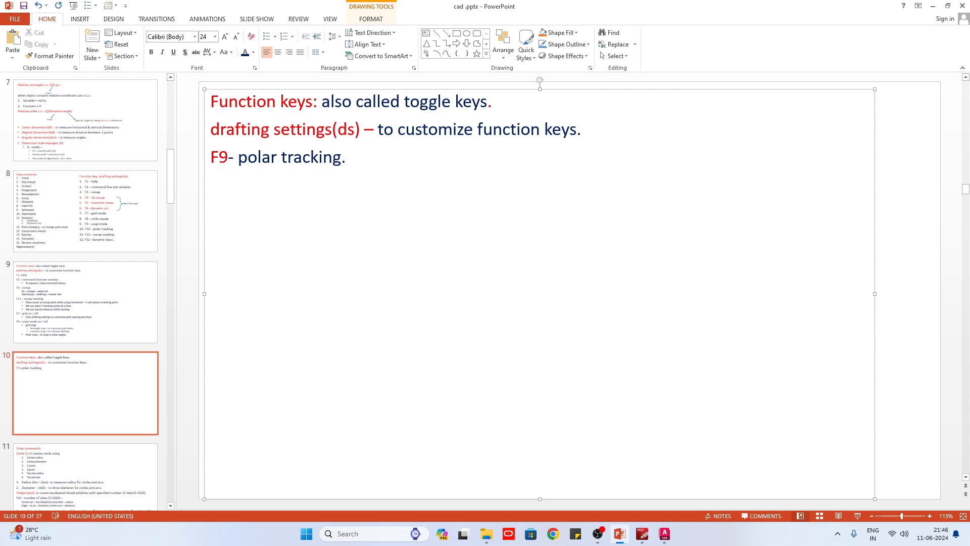
Switch to AutoCAD and erase the stepped figure and the L-shaped outline together.
{"action": "key", "text": "alt+Tab"}
{"action": "scroll", "coordinate": [293, 359], "scroll_direction": "down", "scroll_amount": 4}
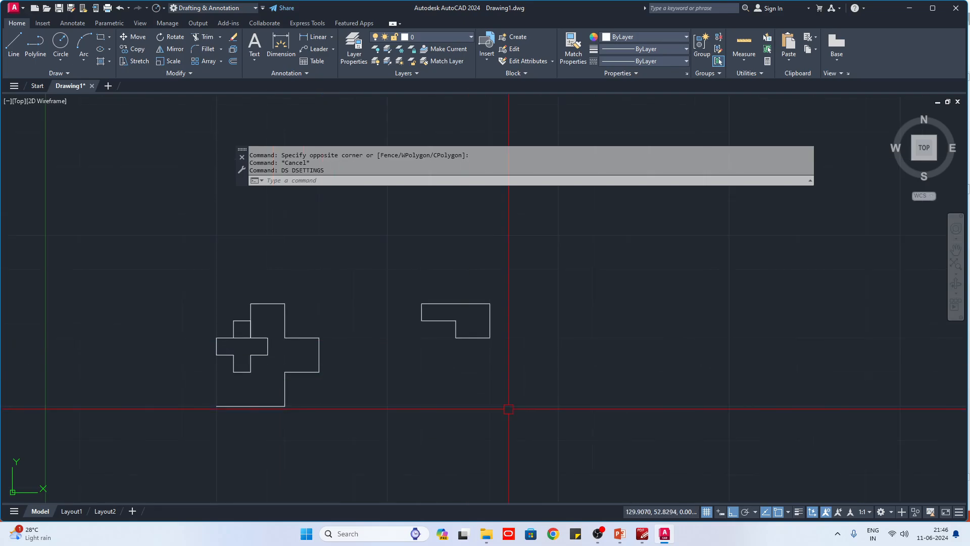
{"action": "left_click", "coordinate": [552, 424]}
{"action": "left_click", "coordinate": [125, 239]}
{"action": "type", "text": "e"}
{"action": "key", "text": "Return"}
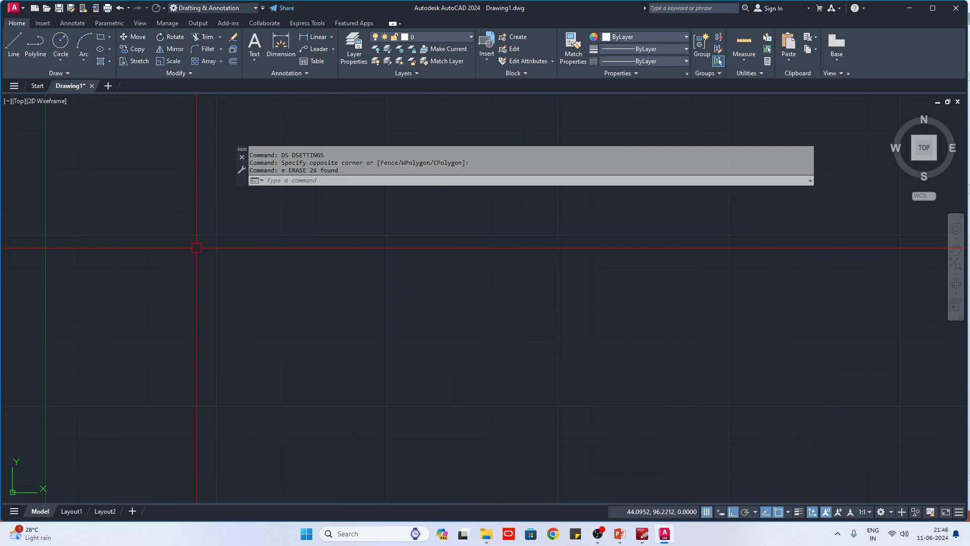
Erase the small square left near the drawing origin.
{"action": "scroll", "coordinate": [202, 303], "scroll_direction": "down", "scroll_amount": 1}
{"action": "middle_click_drag", "start_coordinate": [206, 317], "coordinate": [264, 292]}
{"action": "left_click", "coordinate": [258, 447]}
{"action": "left_click", "coordinate": [206, 383]}
{"action": "scroll", "coordinate": [227, 448], "scroll_direction": "up", "scroll_amount": 2}
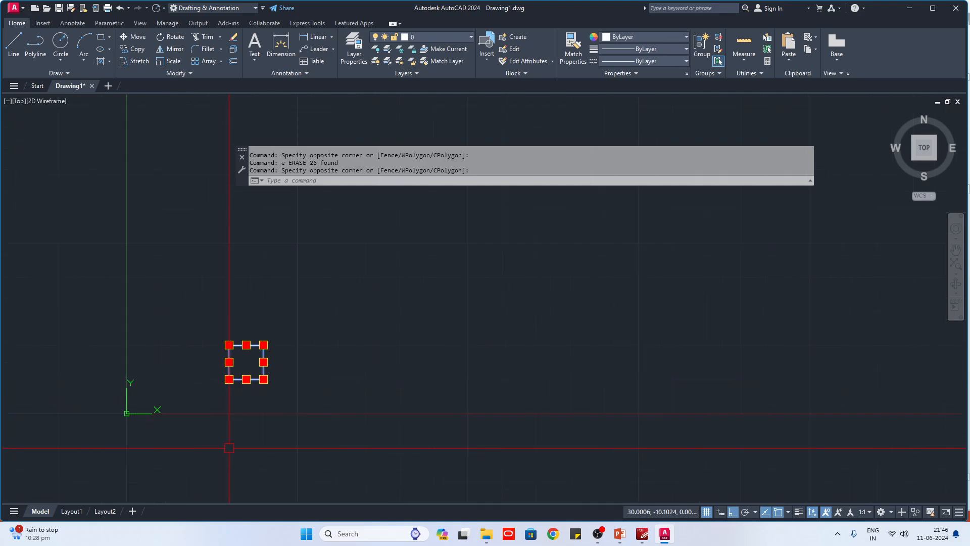
{"action": "type", "text": "e"}
{"action": "key", "text": "Return"}
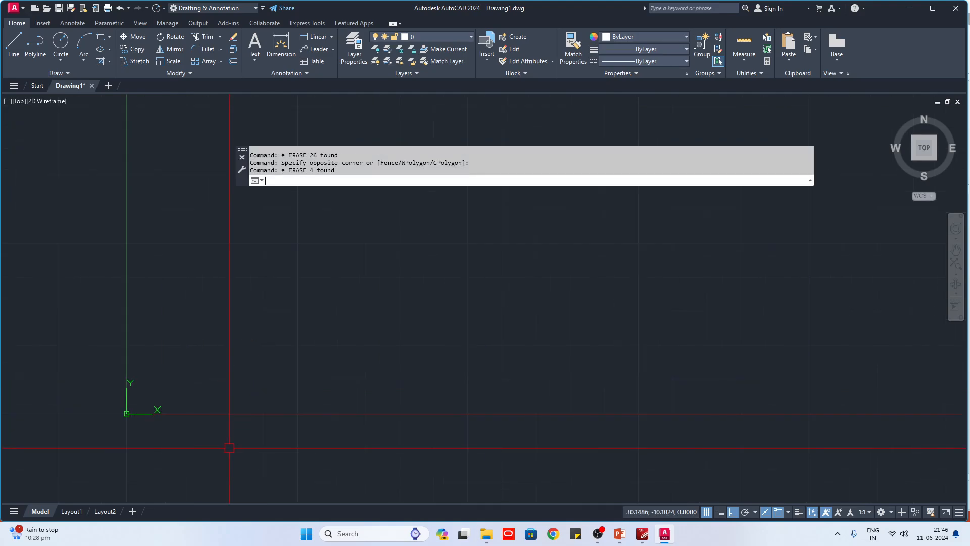
{"action": "middle_click_drag", "start_coordinate": [404, 403], "coordinate": [339, 421]}
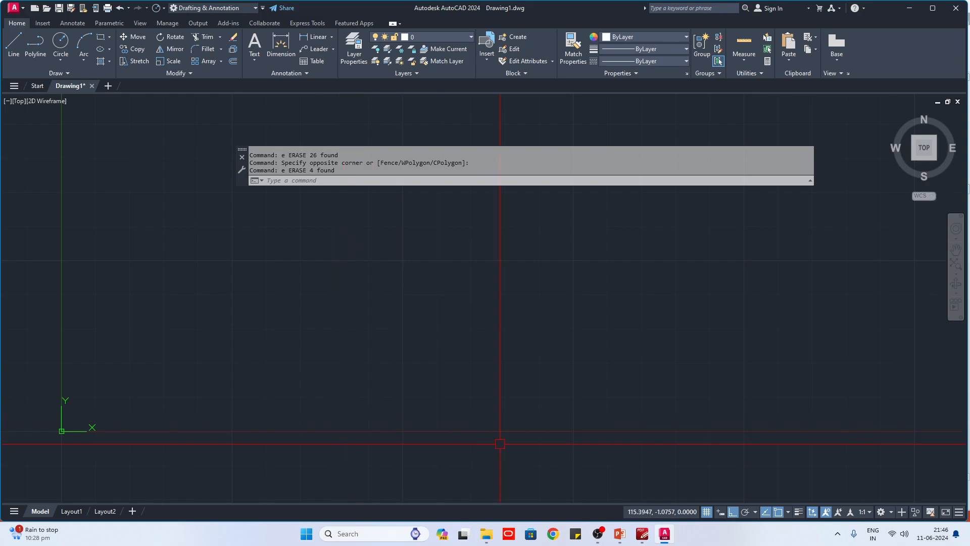
Switch to the workbook PDF and examine the triangle and hexagon in Exercise-03 on page 3.
{"action": "left_click", "coordinate": [620, 534]}
{"action": "left_click", "coordinate": [620, 533]}
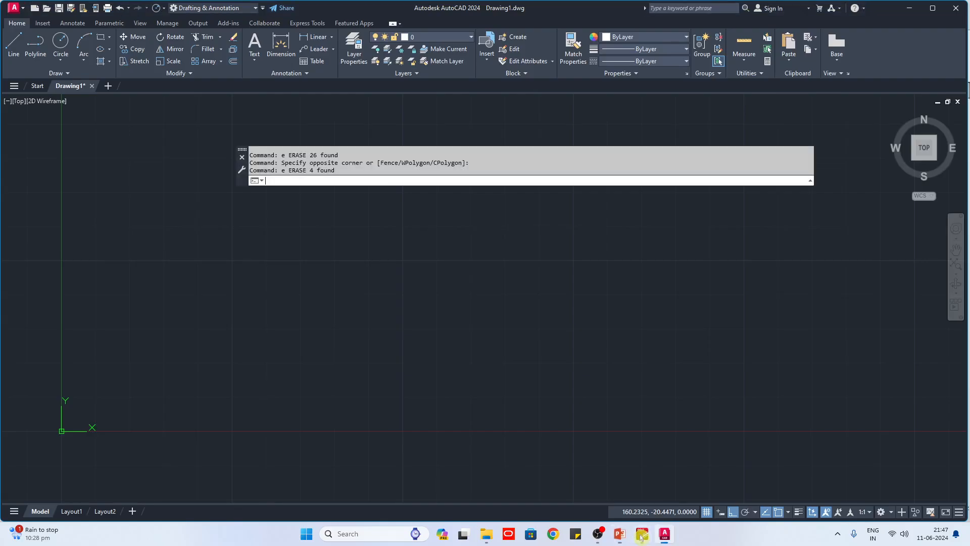
{"action": "left_click", "coordinate": [642, 534]}
{"action": "scroll", "coordinate": [489, 411], "scroll_direction": "down", "scroll_amount": 3, "text": "ctrl"}
{"action": "scroll", "coordinate": [505, 412], "scroll_direction": "up", "scroll_amount": 20}
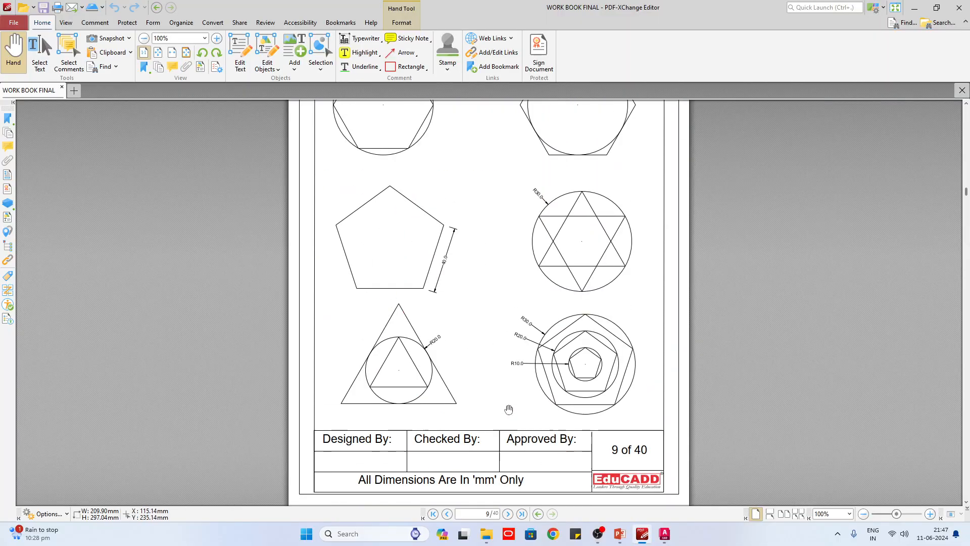
{"action": "scroll", "coordinate": [509, 408], "scroll_direction": "up", "scroll_amount": 20}
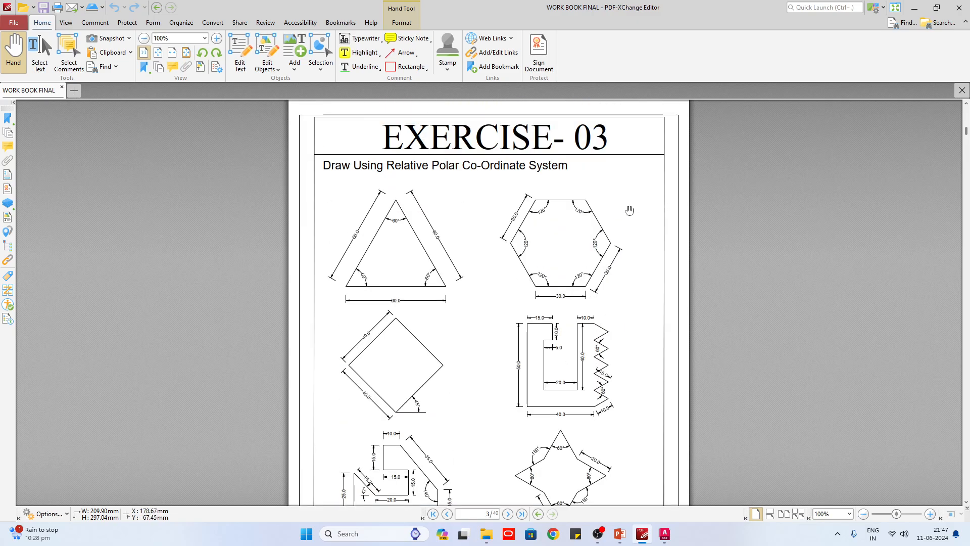
{"action": "scroll", "coordinate": [628, 210], "scroll_direction": "up", "scroll_amount": 5, "text": "ctrl"}
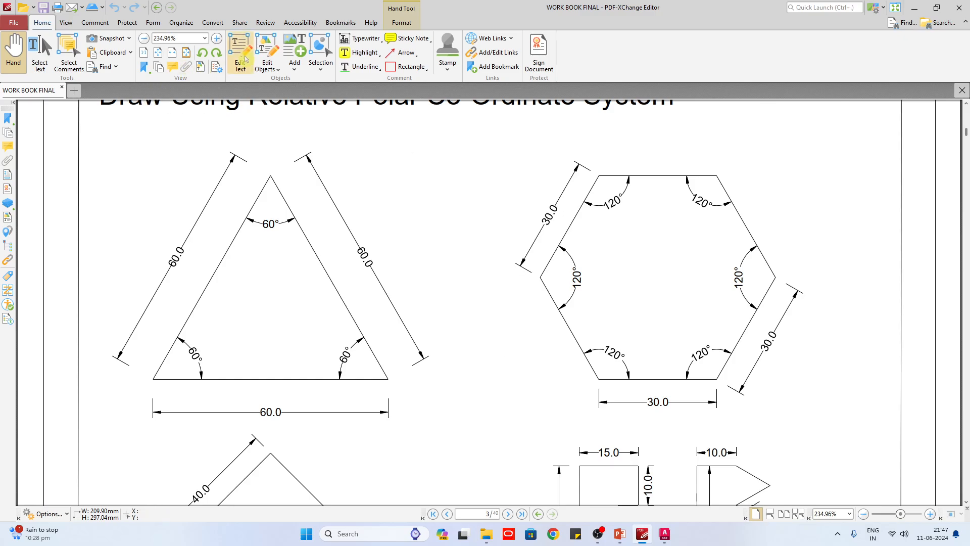
Add a typewriter note reading "0,60,120,180,240,300" above the hexagon, and return to the Hand tool.
{"action": "left_click", "coordinate": [94, 22]}
{"action": "left_click", "coordinate": [115, 39]}
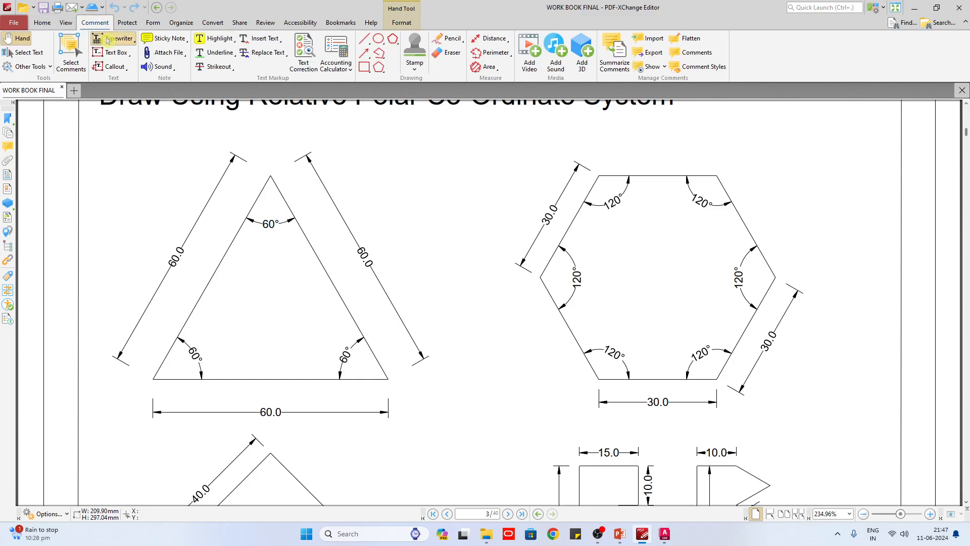
{"action": "left_click", "coordinate": [571, 134]}
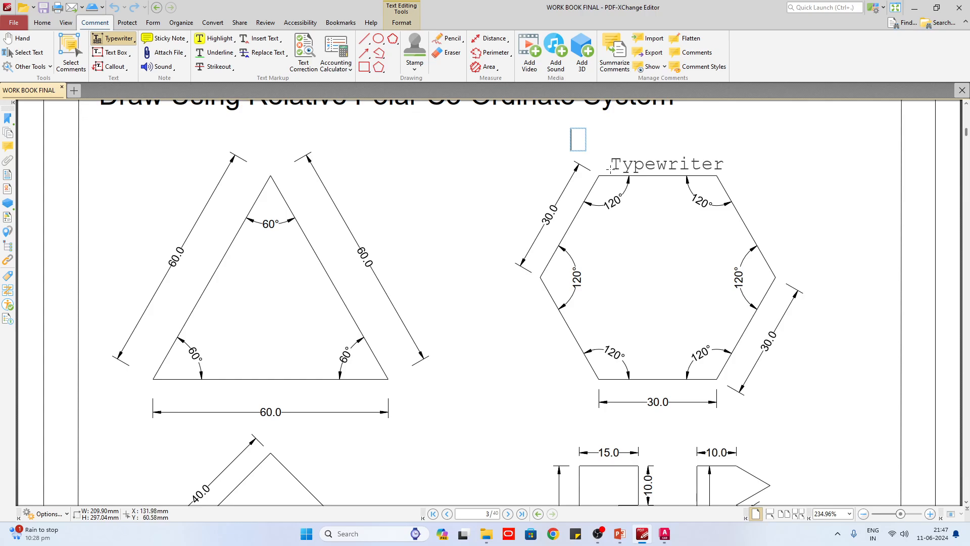
{"action": "type", "text": "0,60,12"}
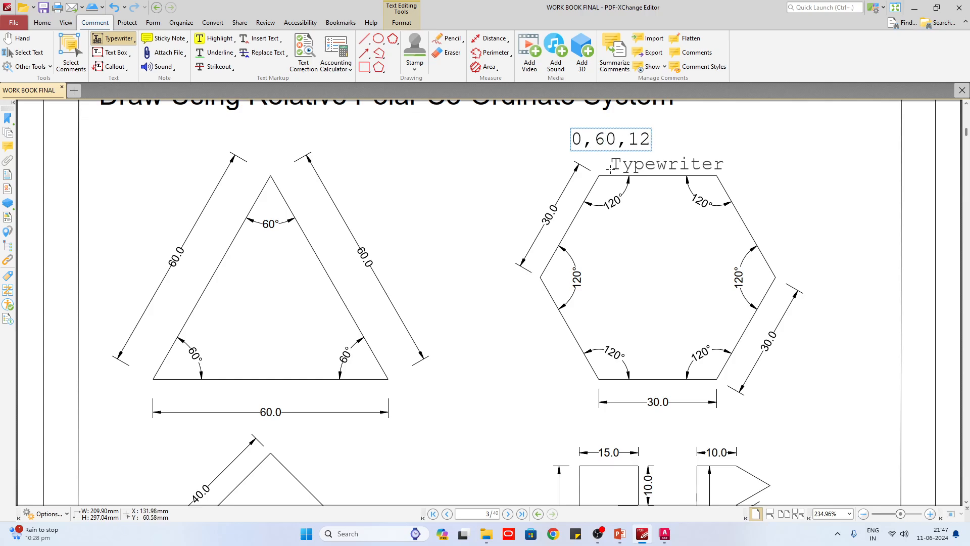
{"action": "type", "text": "0,180,24"}
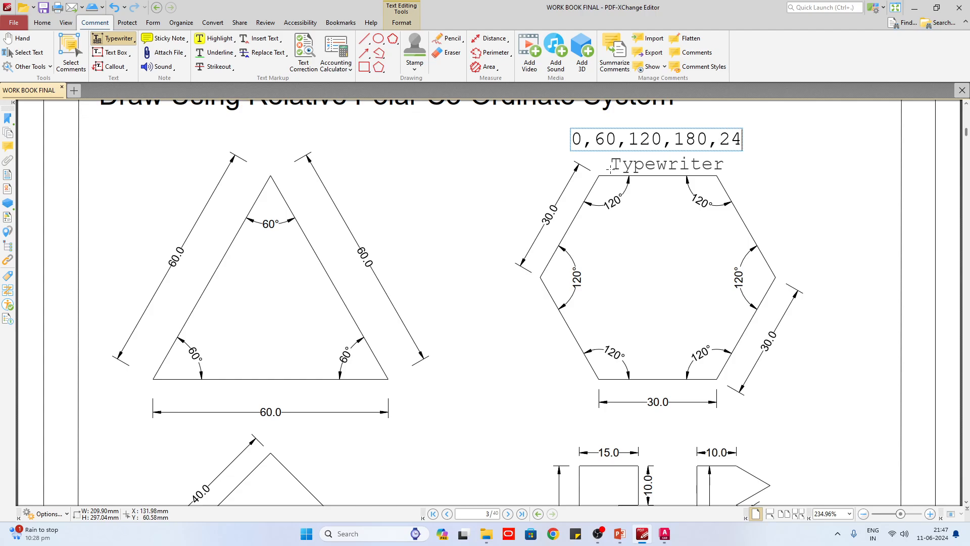
{"action": "type", "text": "0,300"}
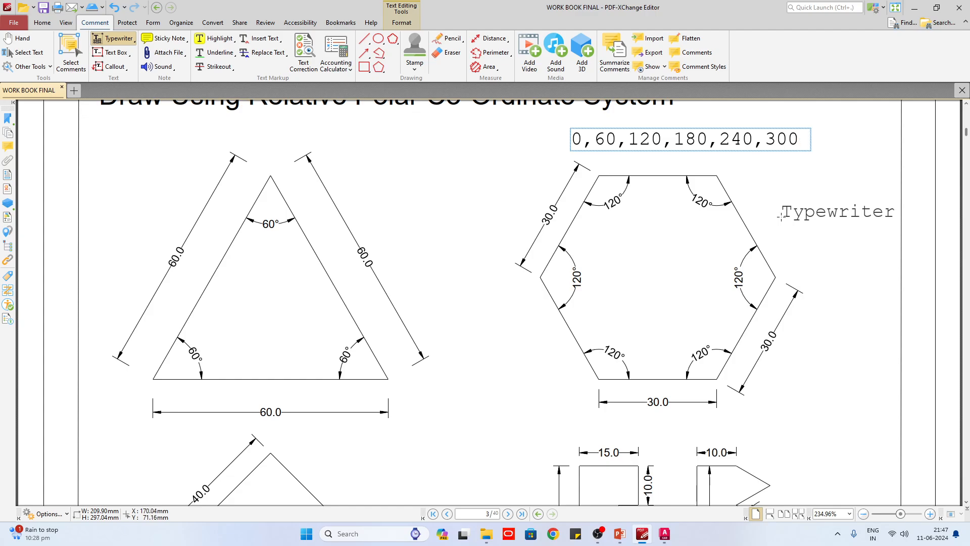
{"action": "left_click", "coordinate": [789, 211]}
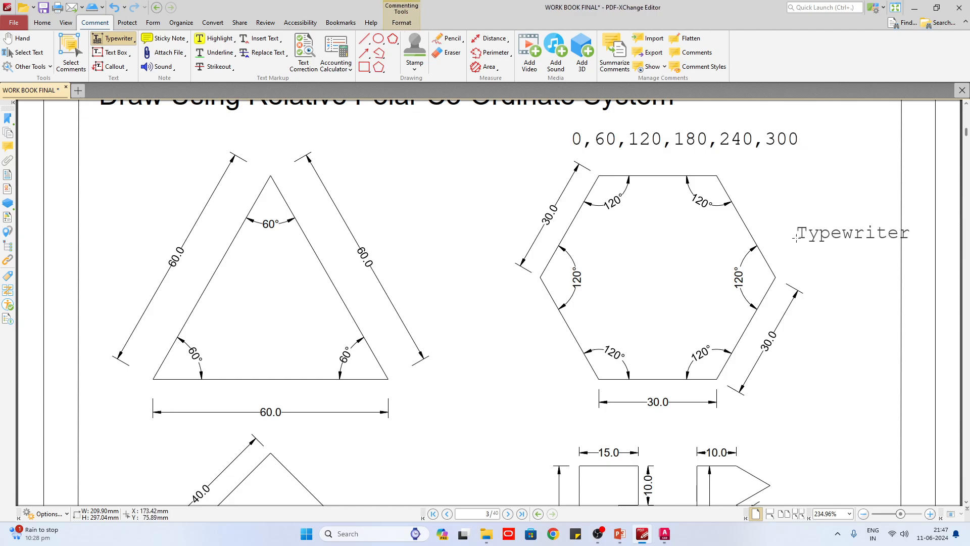
{"action": "key", "text": "h"}
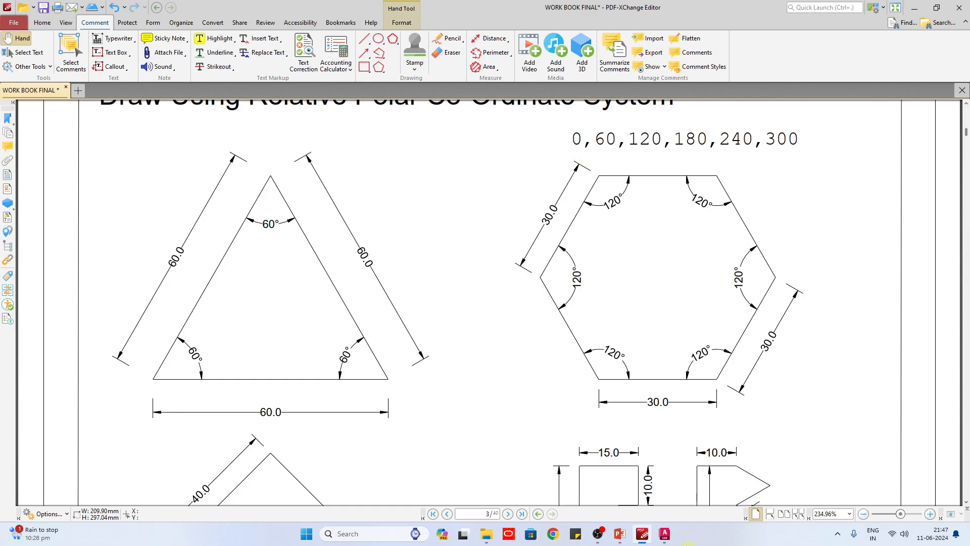
Switch to AutoCAD, open the polar tracking drafting settings, and refer briefly to the workbook's angle list.
{"action": "left_click", "coordinate": [664, 533]}
{"action": "type", "text": "ds"}
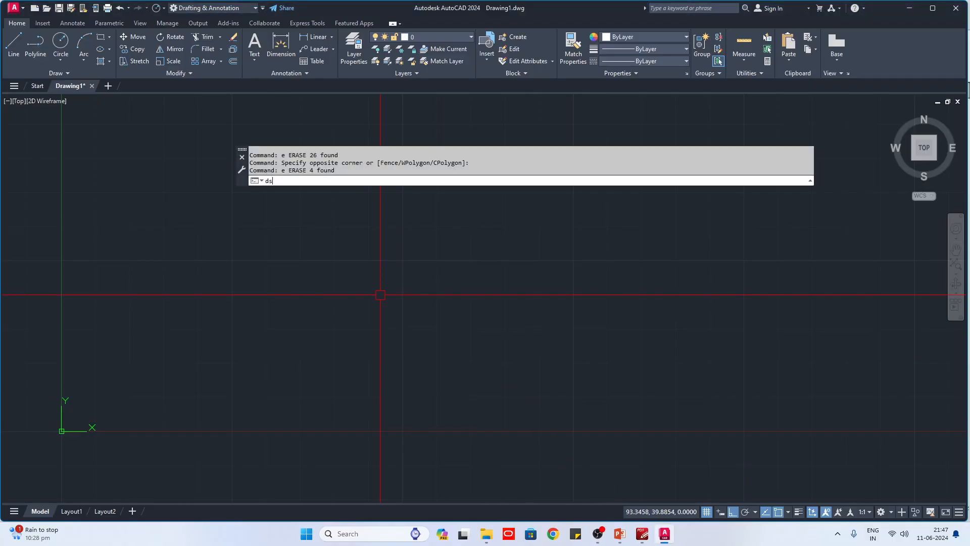
{"action": "key", "text": "Return"}
{"action": "left_click_drag", "start_coordinate": [650, 173], "coordinate": [534, 165]}
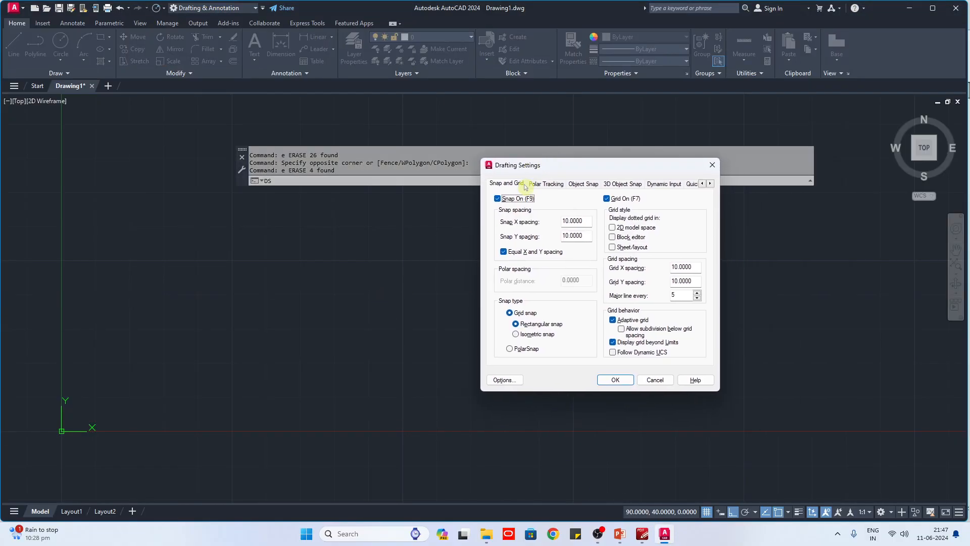
{"action": "left_click", "coordinate": [547, 184]}
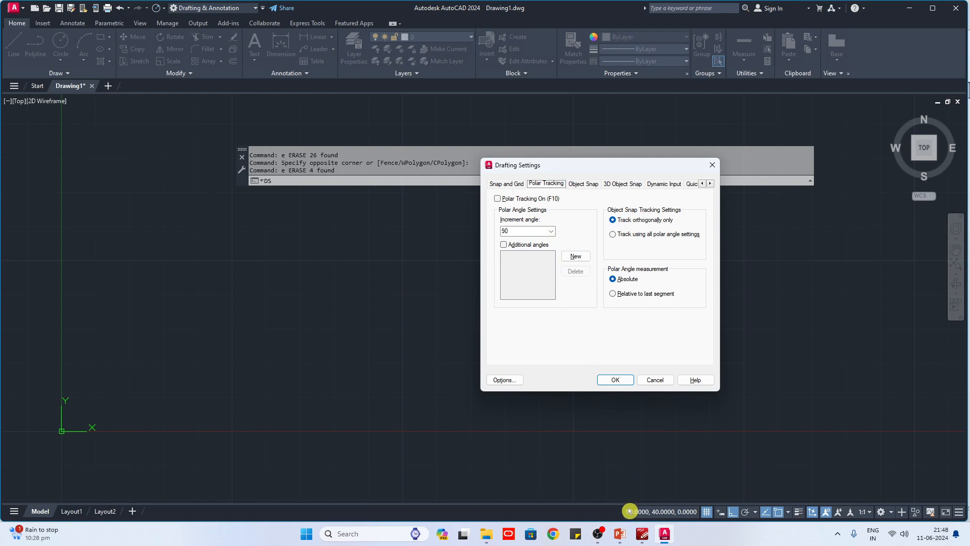
{"action": "left_click", "coordinate": [642, 540]}
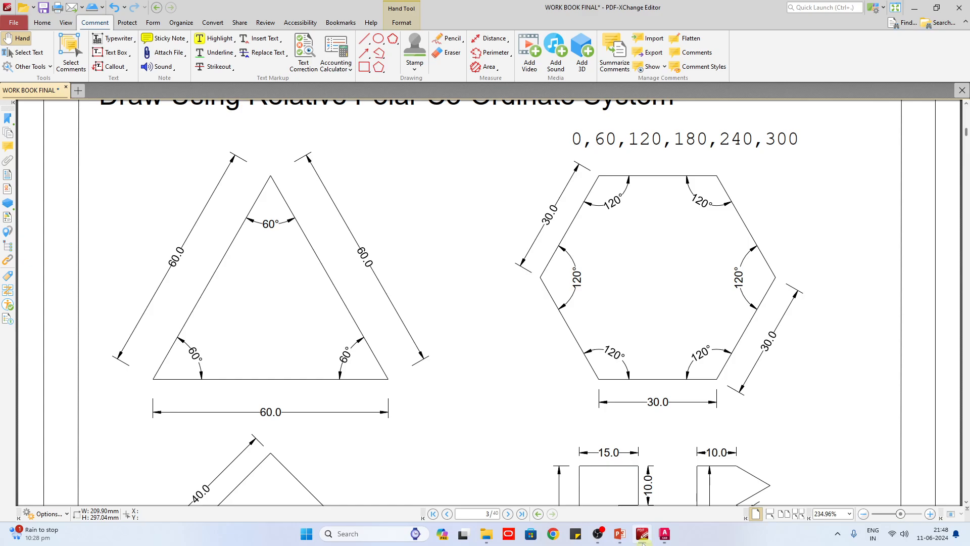
{"action": "left_click", "coordinate": [642, 541]}
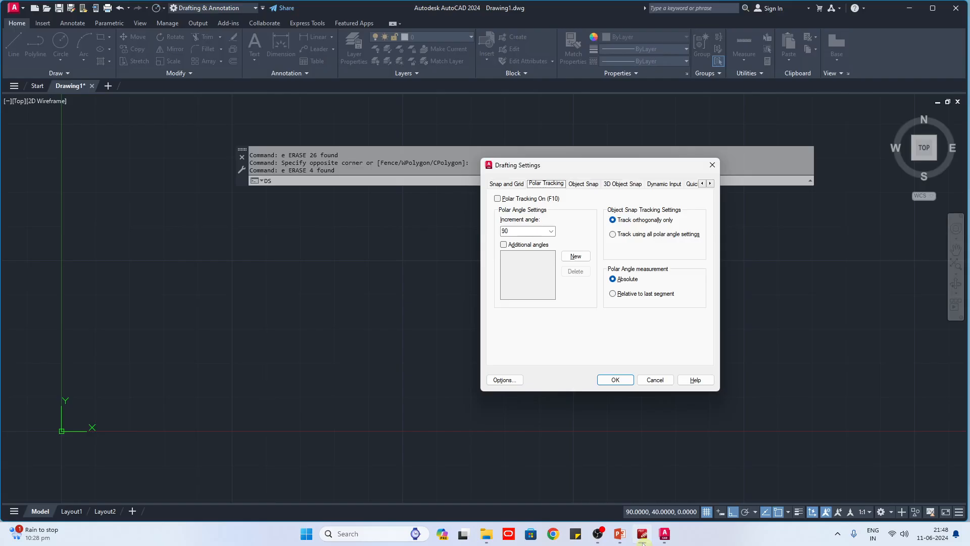
Set the polar increment angle to 45 and compare it with the hexagon angles listed in the workbook.
{"action": "left_click", "coordinate": [553, 234]}
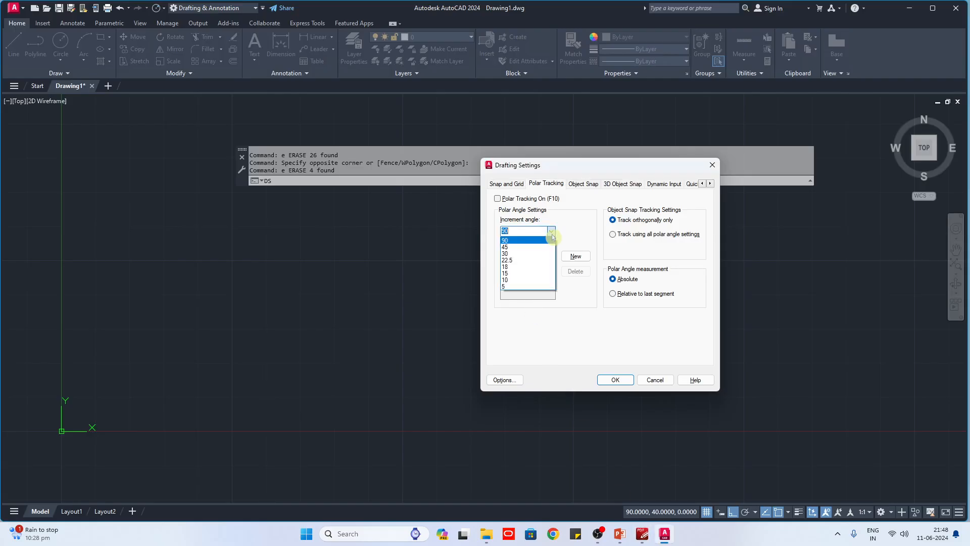
{"action": "left_click", "coordinate": [512, 245]}
{"action": "left_click", "coordinate": [642, 534]}
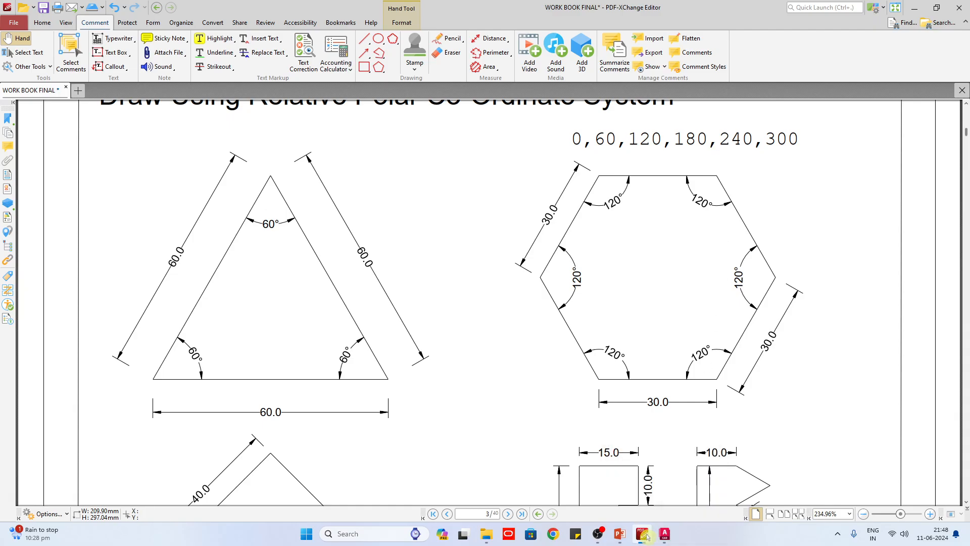
{"action": "left_click", "coordinate": [664, 534]}
{"action": "left_click", "coordinate": [554, 232]}
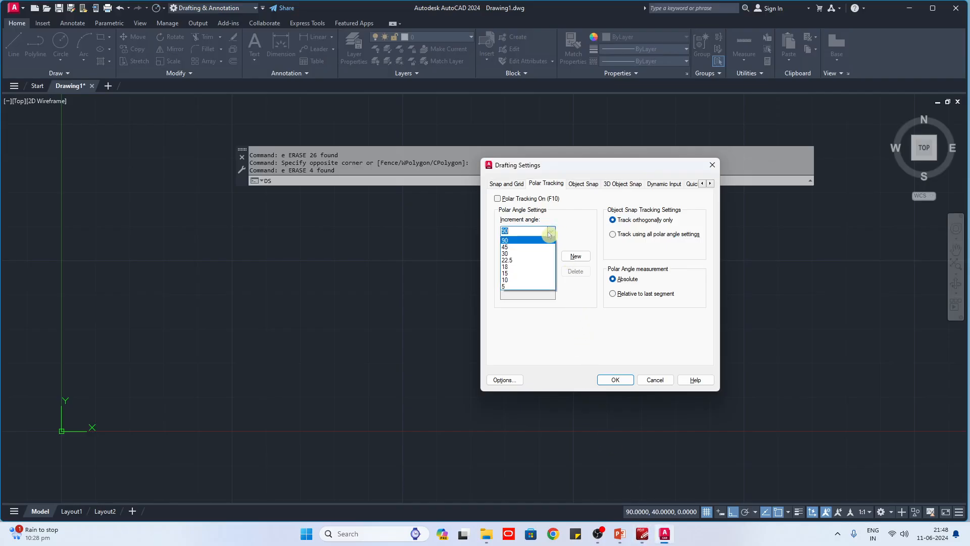
{"action": "left_click", "coordinate": [512, 245]}
{"action": "left_click", "coordinate": [643, 536]}
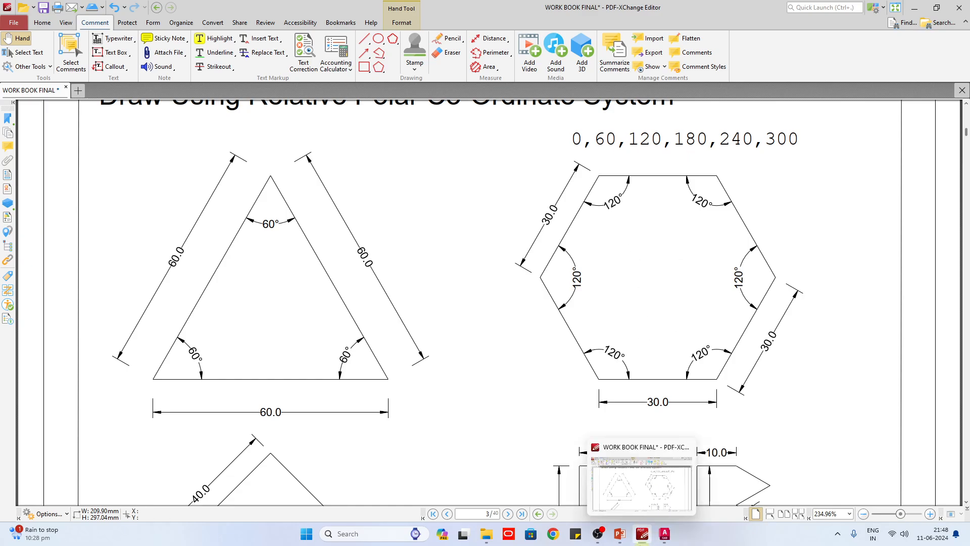
{"action": "left_click", "coordinate": [664, 534]}
Set the polar increment angle to 30 and compare it with the workbook's angle list.
{"action": "left_click", "coordinate": [549, 232]}
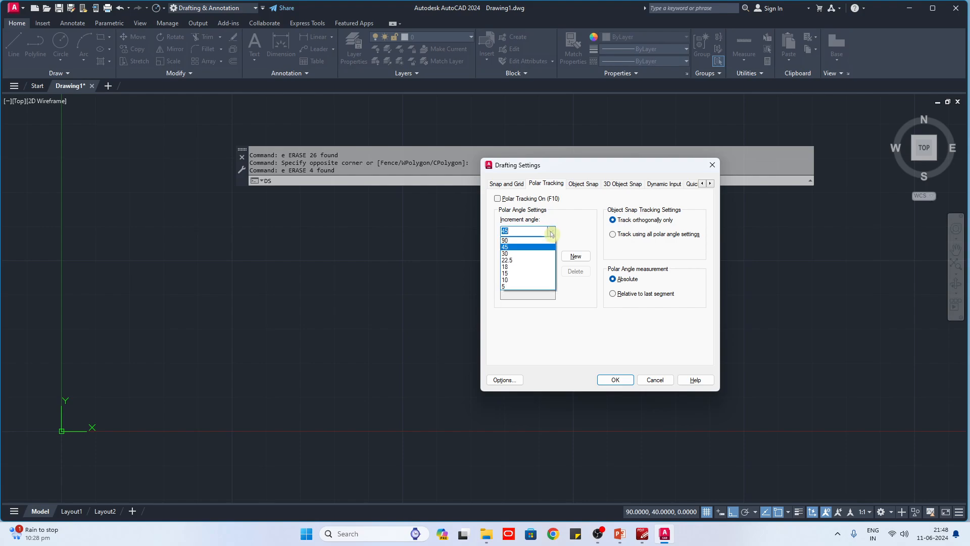
{"action": "left_click", "coordinate": [506, 254]}
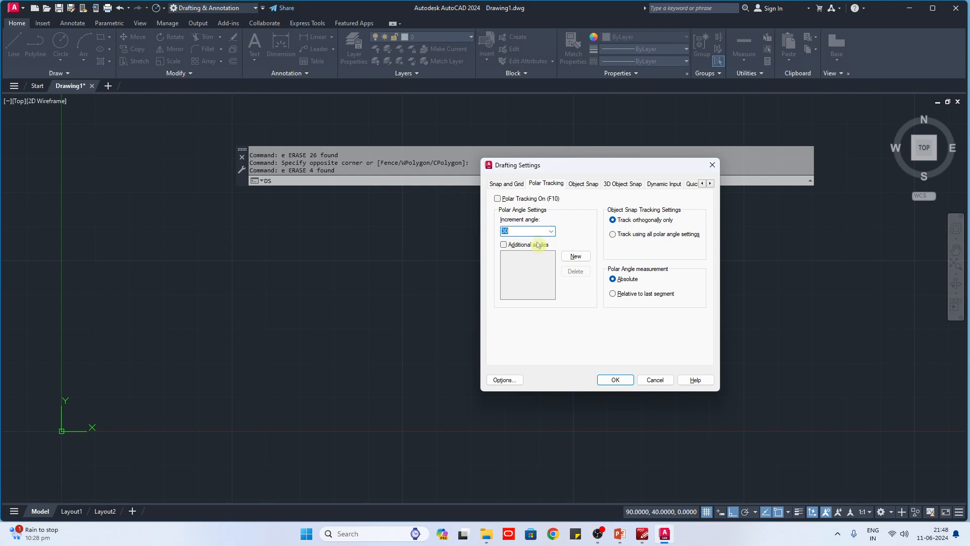
{"action": "left_click", "coordinate": [642, 533]}
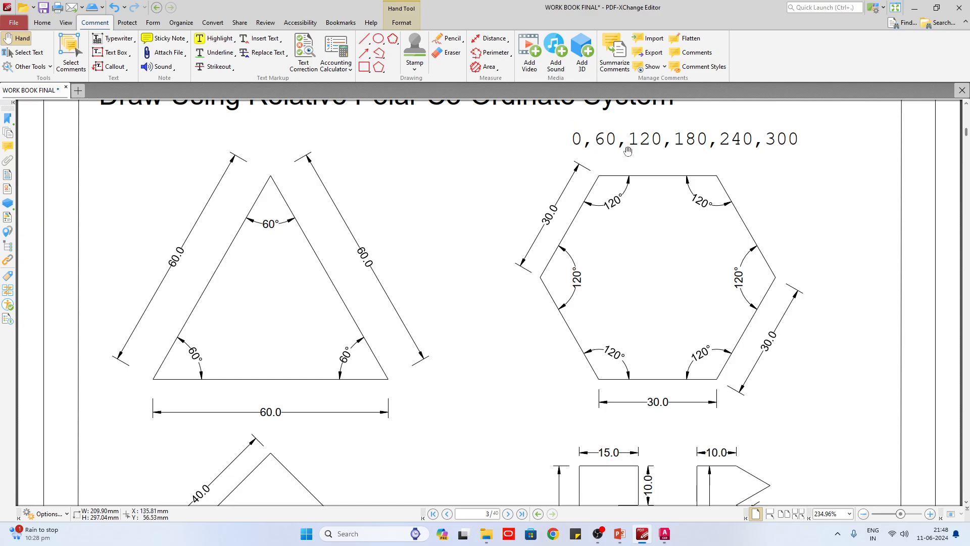
{"action": "left_click", "coordinate": [664, 533]}
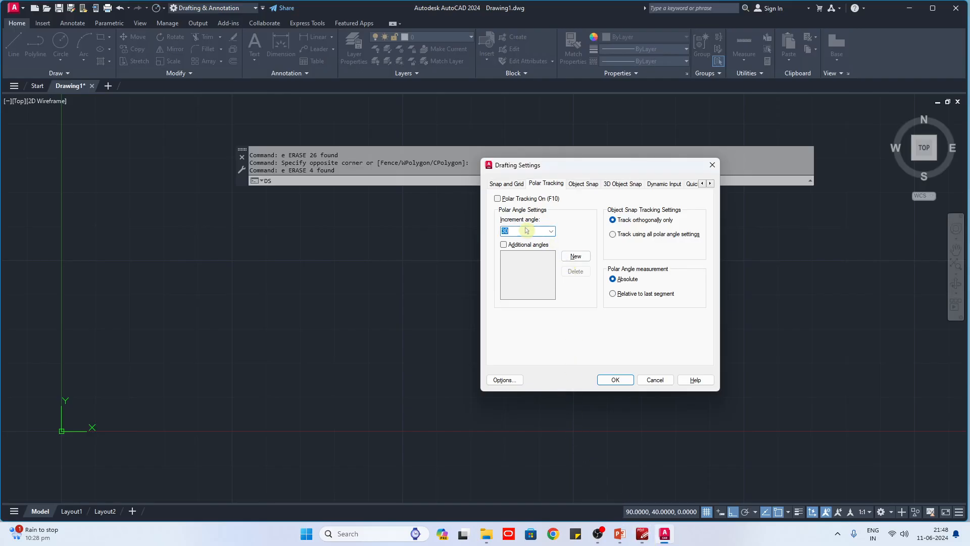
Keep 30 as the increment angle, turn on polar tracking, and accept the drafting settings.
{"action": "left_click", "coordinate": [550, 231]}
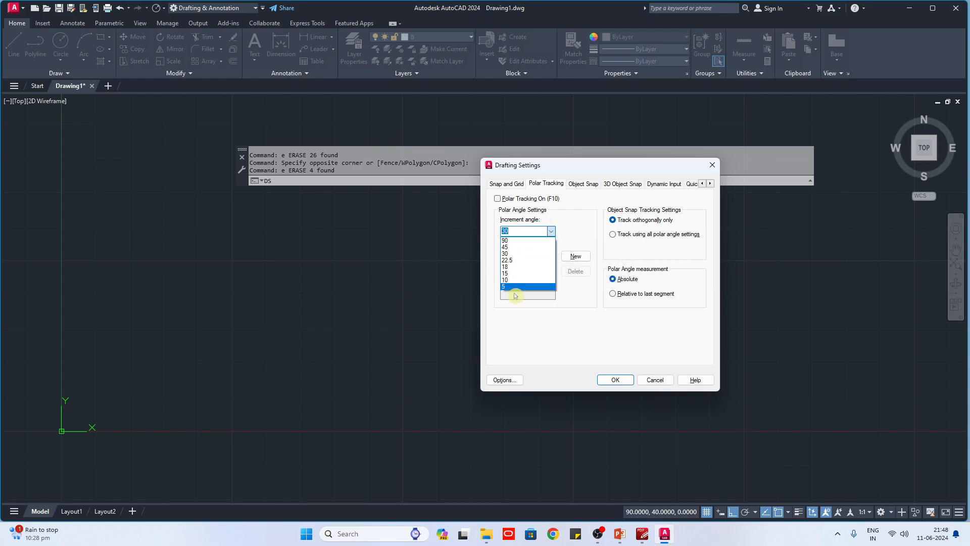
{"action": "left_click", "coordinate": [516, 255]}
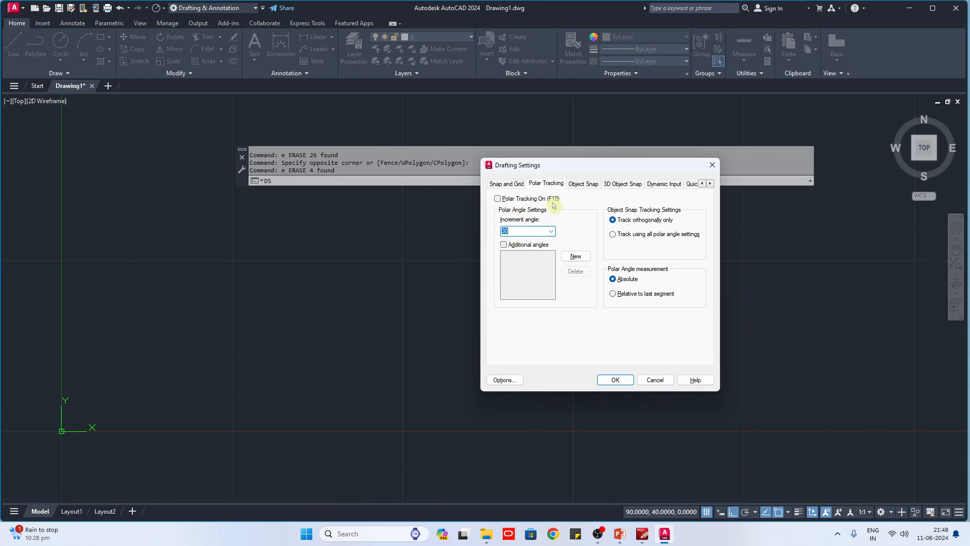
{"action": "left_click", "coordinate": [509, 198]}
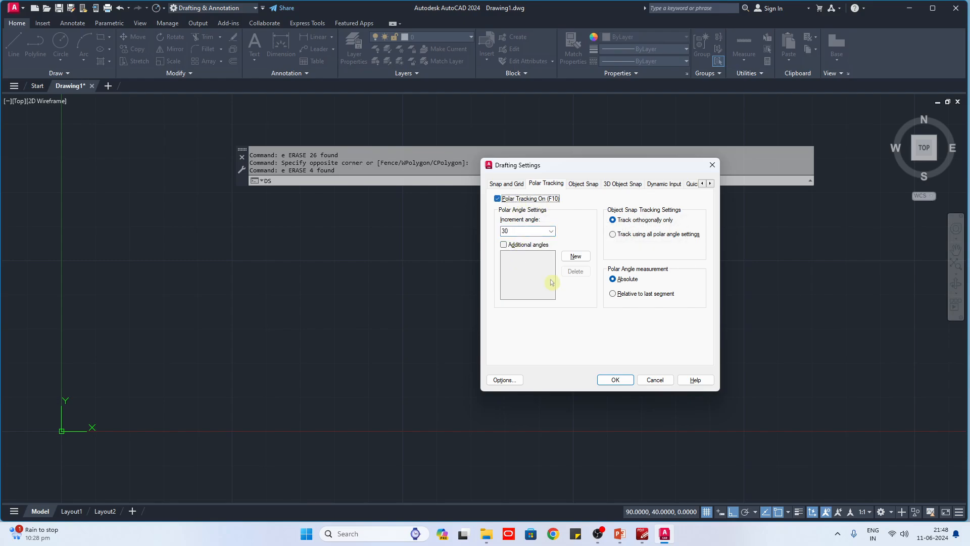
{"action": "left_click", "coordinate": [612, 378]}
Turn snap mode off while starting a trial line in empty space to test polar tracking, and cancel the line.
{"action": "type", "text": "l"}
{"action": "key", "text": "Return"}
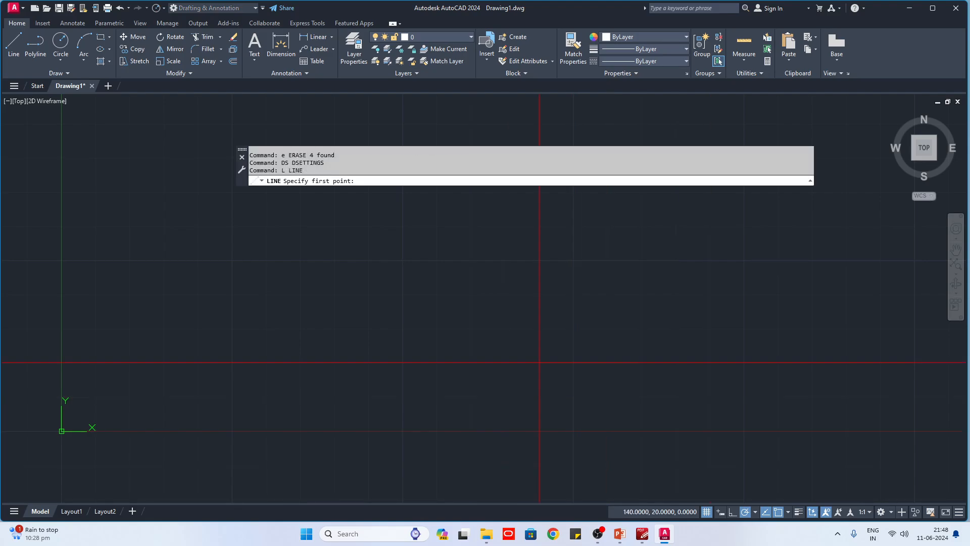
{"action": "key", "text": "F9"}
{"action": "left_click", "coordinate": [473, 338]}
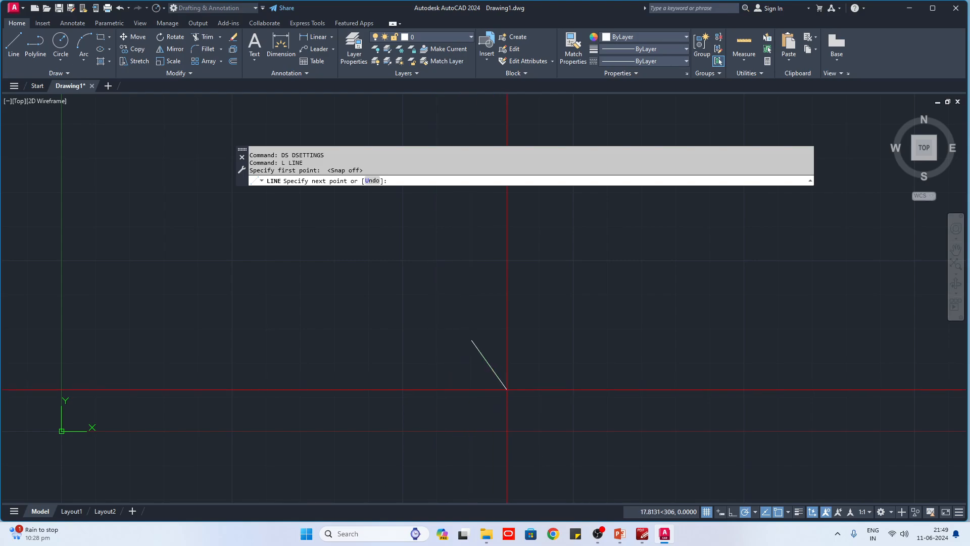
{"action": "key", "text": "Escape"}
Review the polar tracking state and increment angle in the drafting settings, and close them without changes.
{"action": "type", "text": "ds"}
{"action": "key", "text": "Return"}
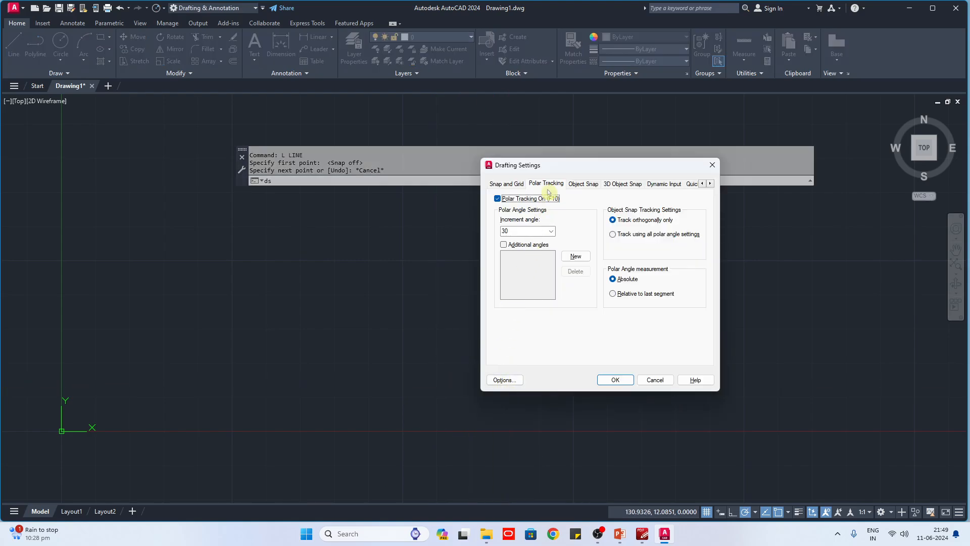
{"action": "left_click", "coordinate": [506, 230]}
{"action": "key", "text": "Escape"}
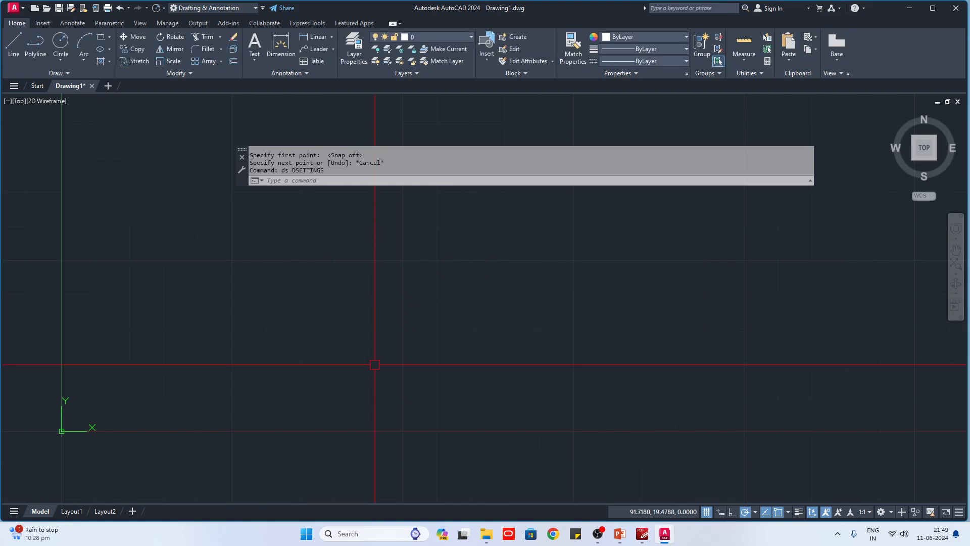
Turn off the polar tracking vector display in the drafting options and accept the change.
{"action": "type", "text": "o"}
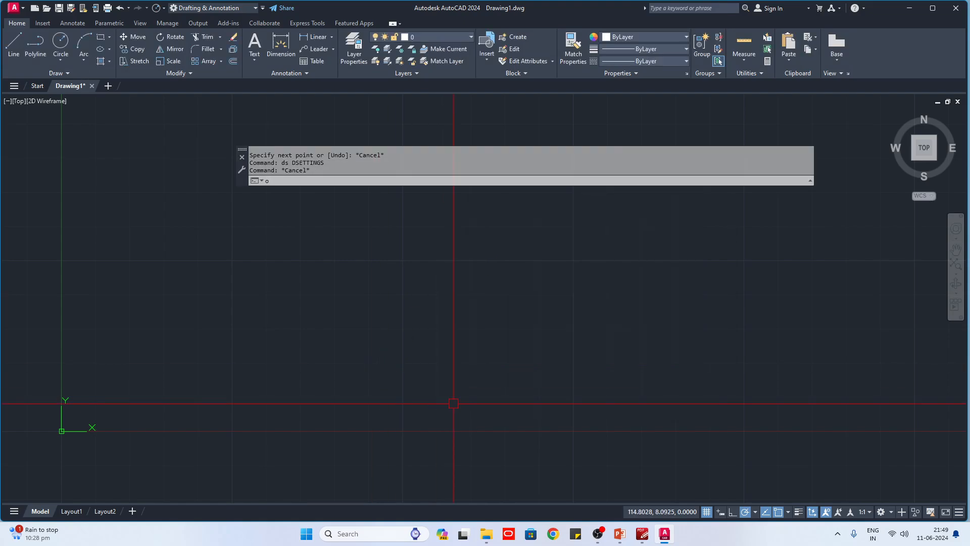
{"action": "type", "text": "p"}
{"action": "key", "text": "Return"}
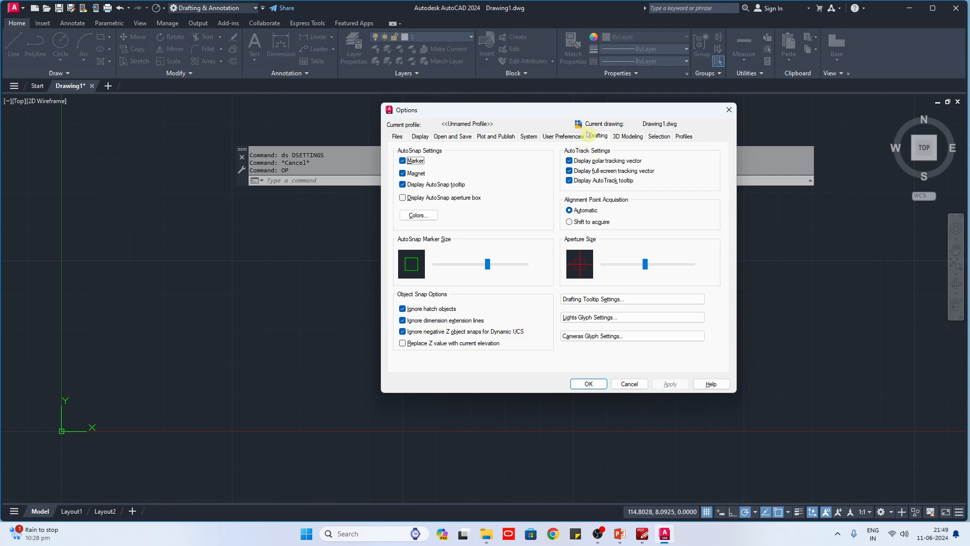
{"action": "left_click", "coordinate": [573, 162]}
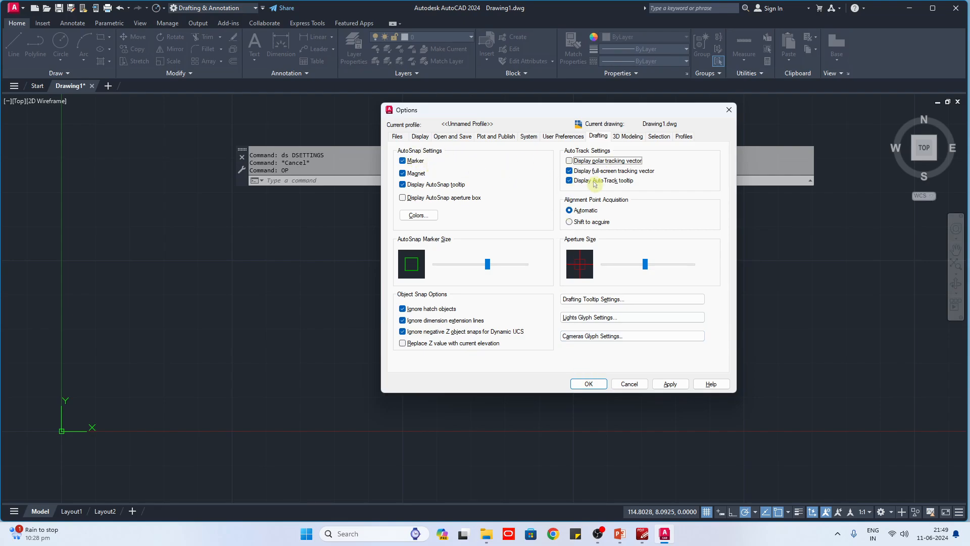
{"action": "left_click", "coordinate": [576, 383]}
Start another trial line to test tracking at 30° without the tracking vector, and cancel it.
{"action": "type", "text": "l"}
{"action": "key", "text": "Return"}
{"action": "left_click", "coordinate": [512, 370]}
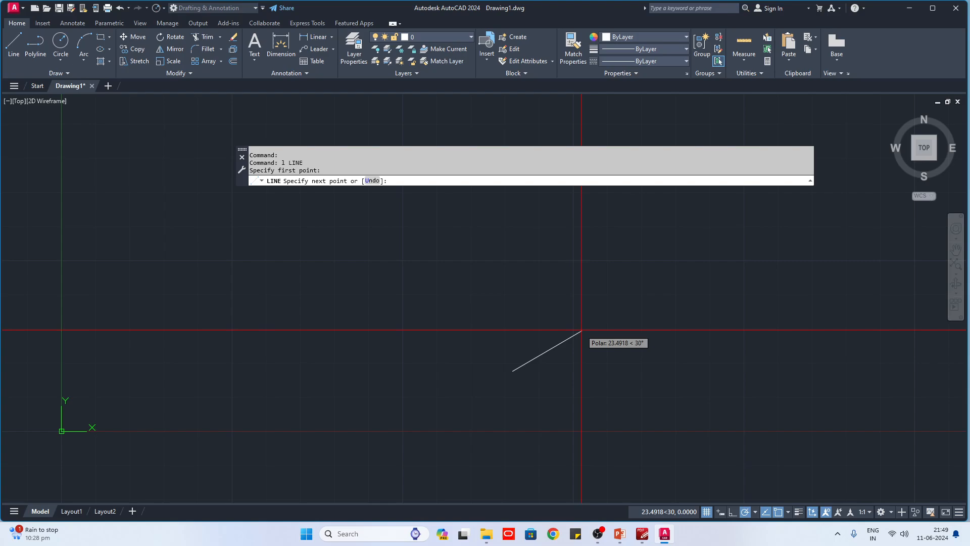
{"action": "key", "text": "Escape"}
Restore the polar tracking vector display from the drafting settings' options, toggle the AutoTrack tooltip off and on, and accept.
{"action": "type", "text": "ds"}
{"action": "key", "text": "Return"}
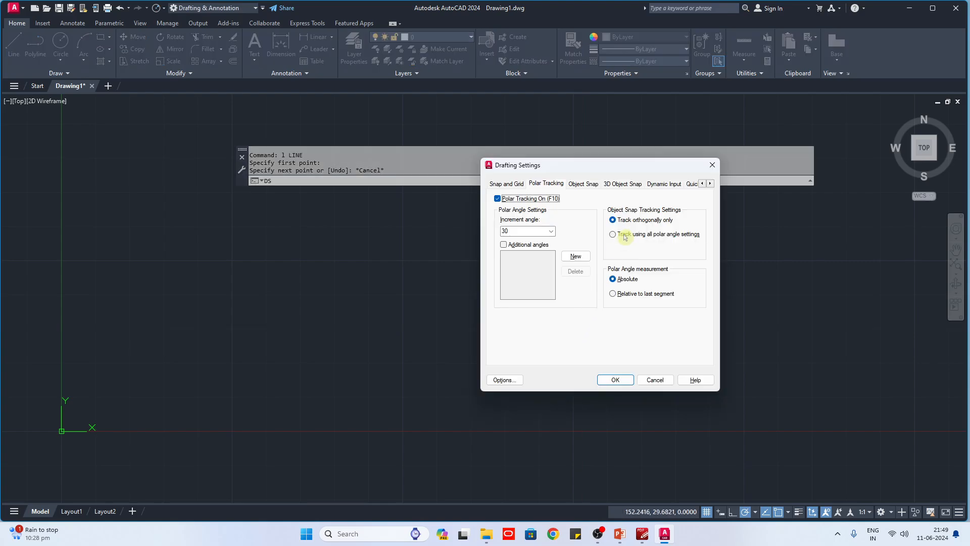
{"action": "left_click", "coordinate": [504, 379]}
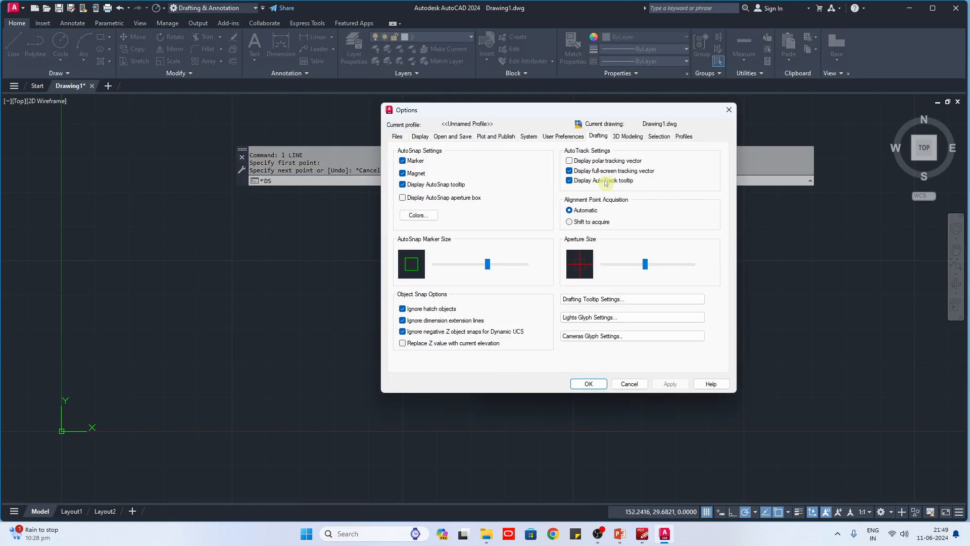
{"action": "left_click", "coordinate": [569, 181]}
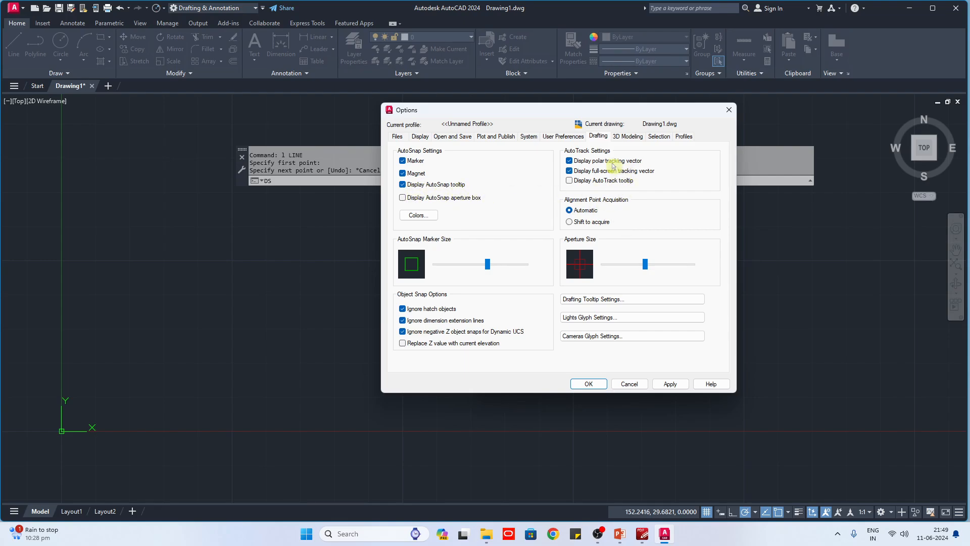
{"action": "left_click", "coordinate": [569, 181]}
{"action": "left_click", "coordinate": [589, 383]}
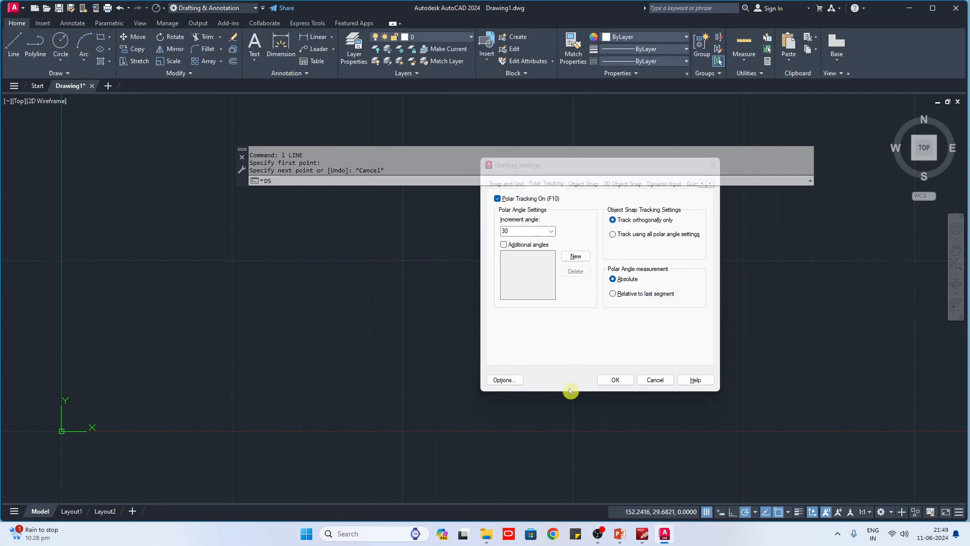
Accept the drafting settings, check the hexagon in the PDF workbook, and draw its base line in AutoCAD, 30 units at 0°.
{"action": "left_click", "coordinate": [607, 382]}
{"action": "type", "text": "l"}
{"action": "key", "text": "Return"}
{"action": "type", "text": ";"}
{"action": "key", "text": "Return"}
{"action": "left_click", "coordinate": [461, 359]}
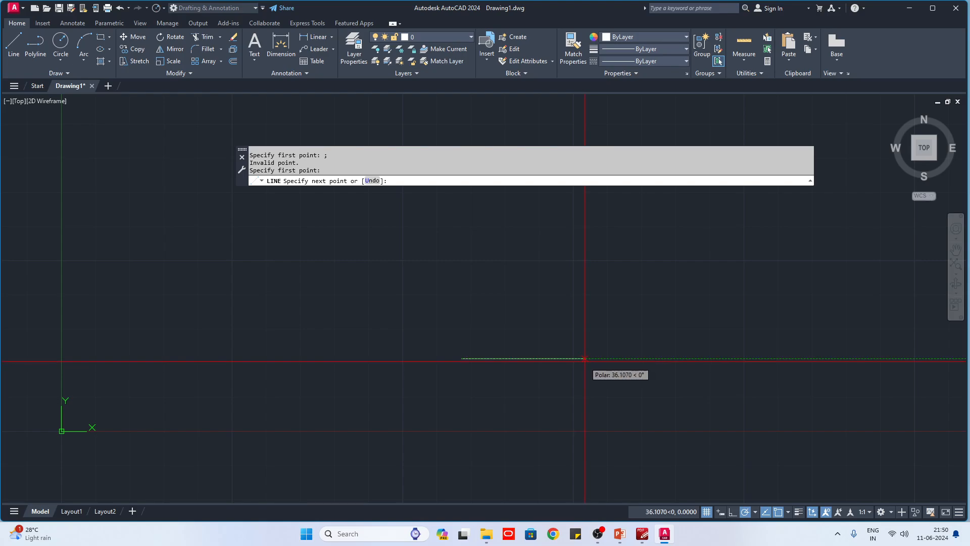
{"action": "key", "text": "alt+Tab"}
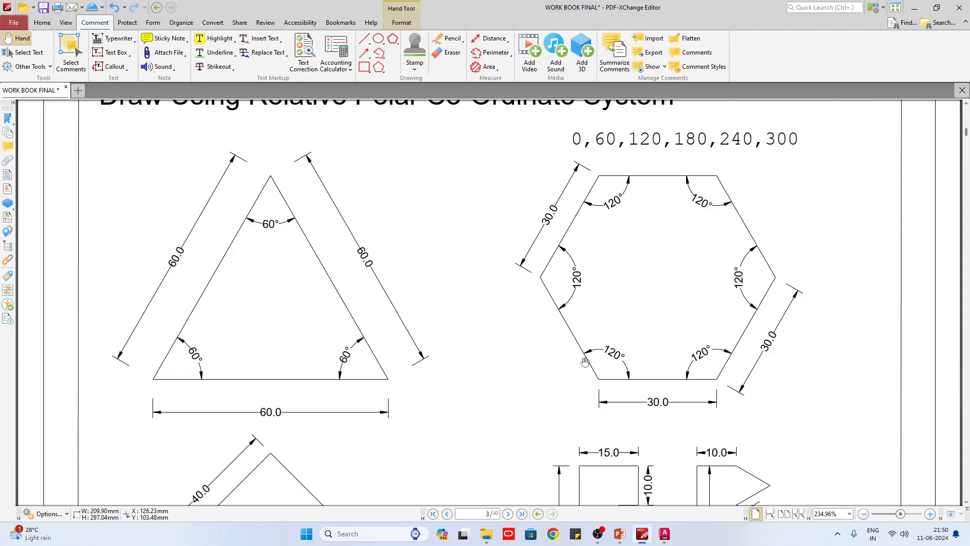
{"action": "key", "text": "alt+Tab"}
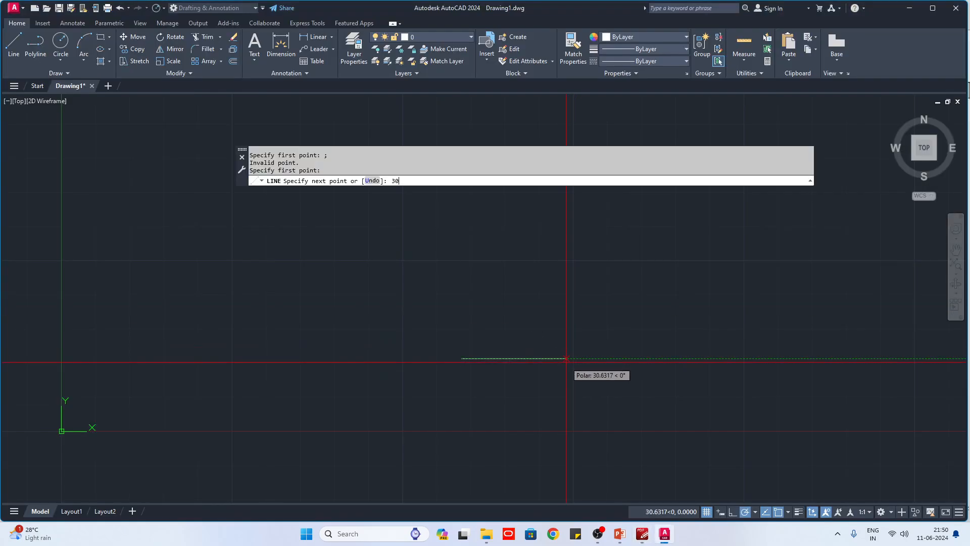
{"action": "key", "text": "Return"}
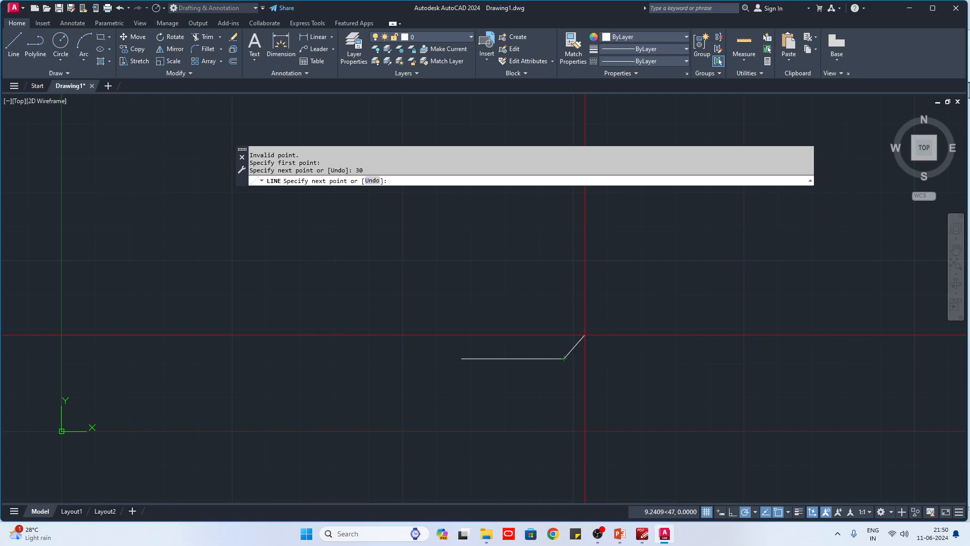
Continue the hexagon with two 30-unit sides tracked at 60° and 120°.
{"action": "type", "text": "30"}
{"action": "key", "text": "Return"}
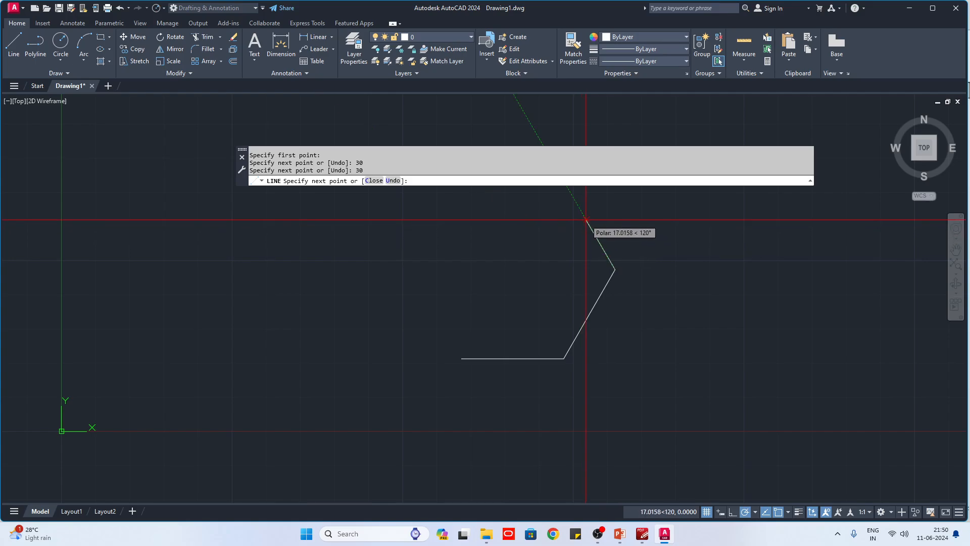
{"action": "key", "text": "Return"}
{"action": "scroll", "coordinate": [604, 253], "scroll_direction": "down", "scroll_amount": 4}
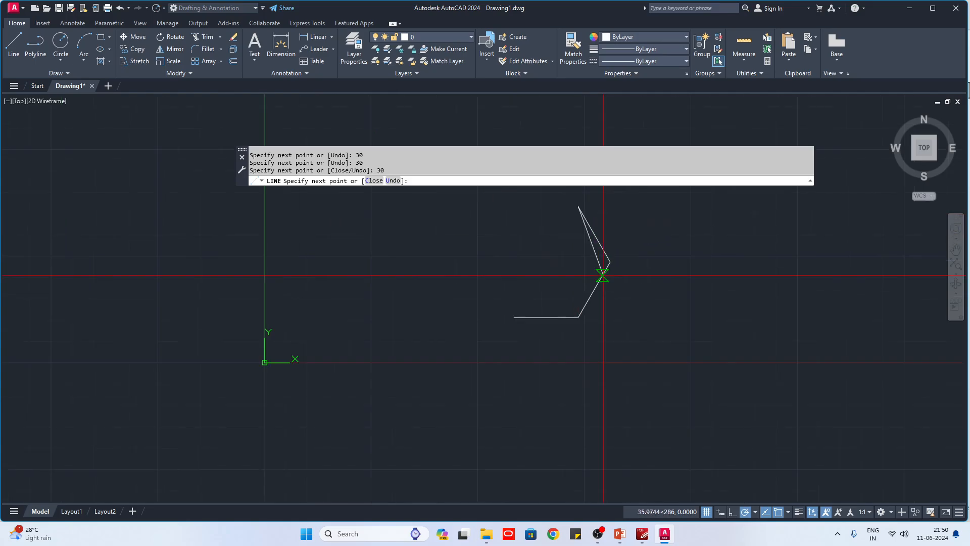
{"action": "middle_click_drag", "start_coordinate": [604, 283], "coordinate": [606, 349]}
{"action": "scroll", "coordinate": [607, 308], "scroll_direction": "up", "scroll_amount": 4}
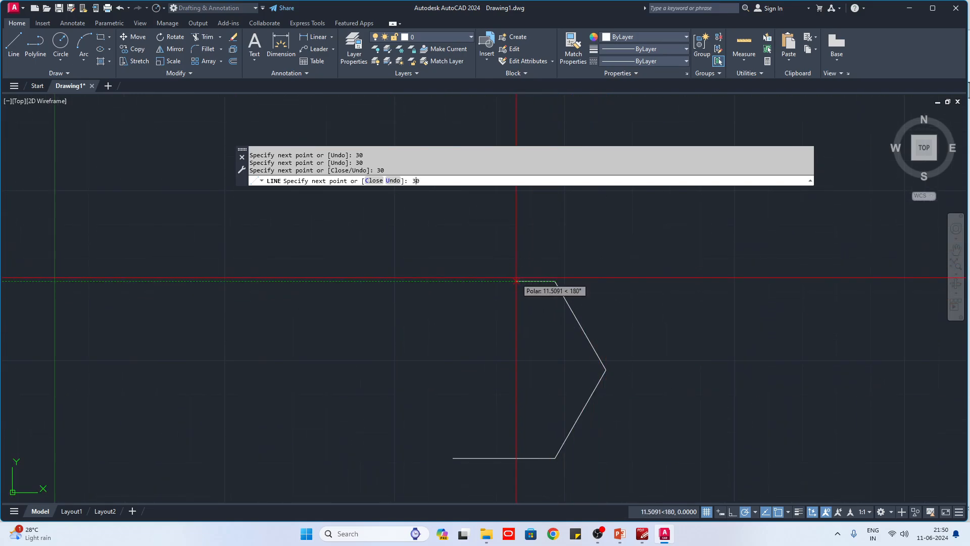
Draw the hexagon's remaining 30-unit sides tracked at 180°, 240° and 300°, and end the line.
{"action": "key", "text": "Return"}
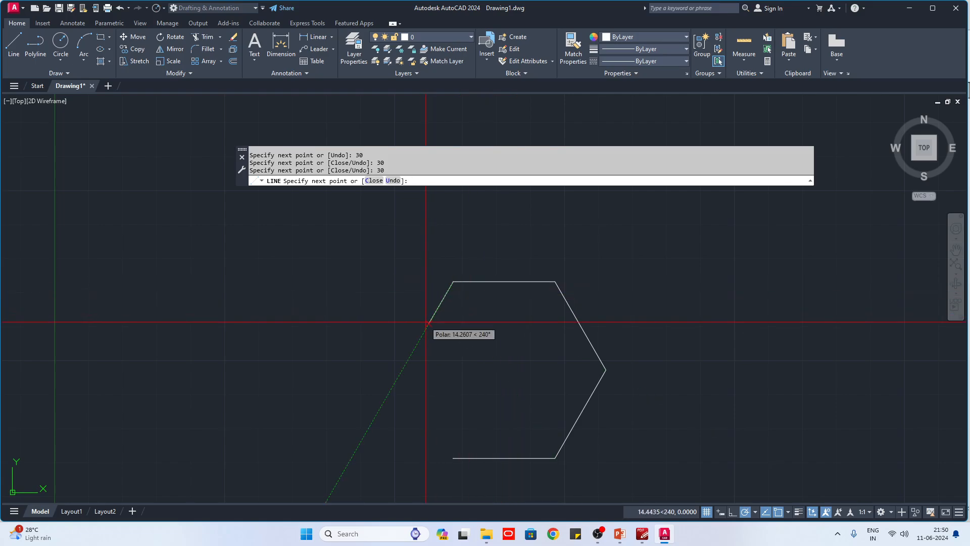
{"action": "type", "text": "30"}
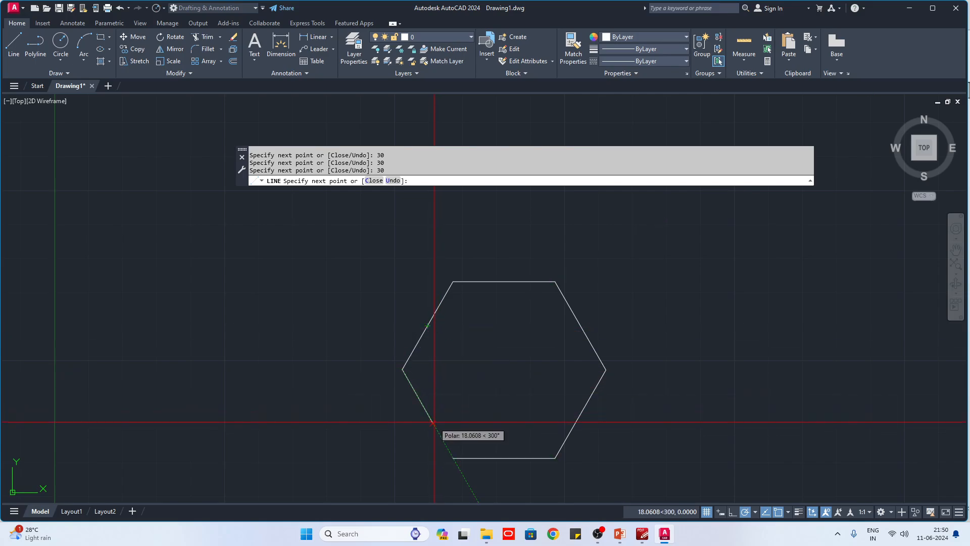
{"action": "key", "text": "BackSpace"}
{"action": "key", "text": "Escape"}
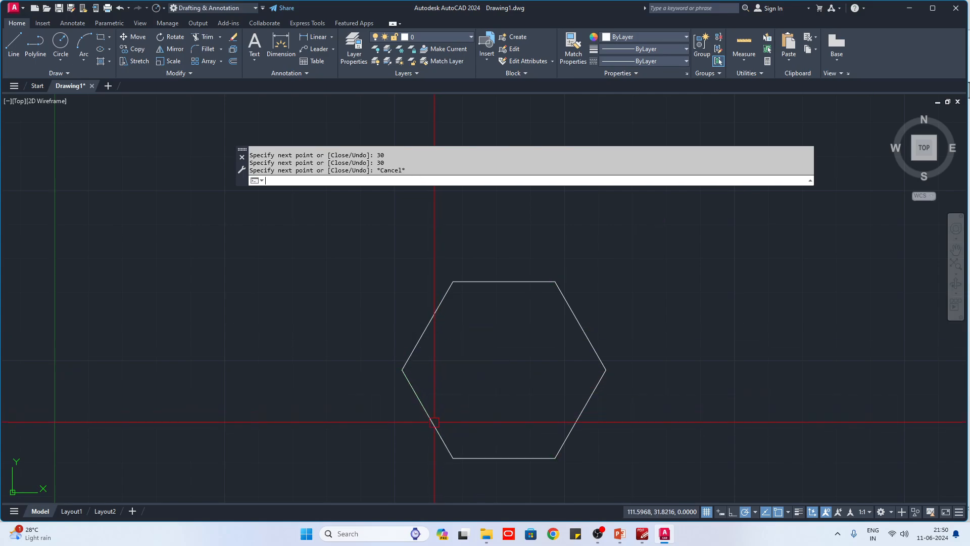
{"action": "scroll", "coordinate": [213, 352], "scroll_direction": "down", "scroll_amount": 6}
{"action": "scroll", "coordinate": [322, 355], "scroll_direction": "up", "scroll_amount": 4}
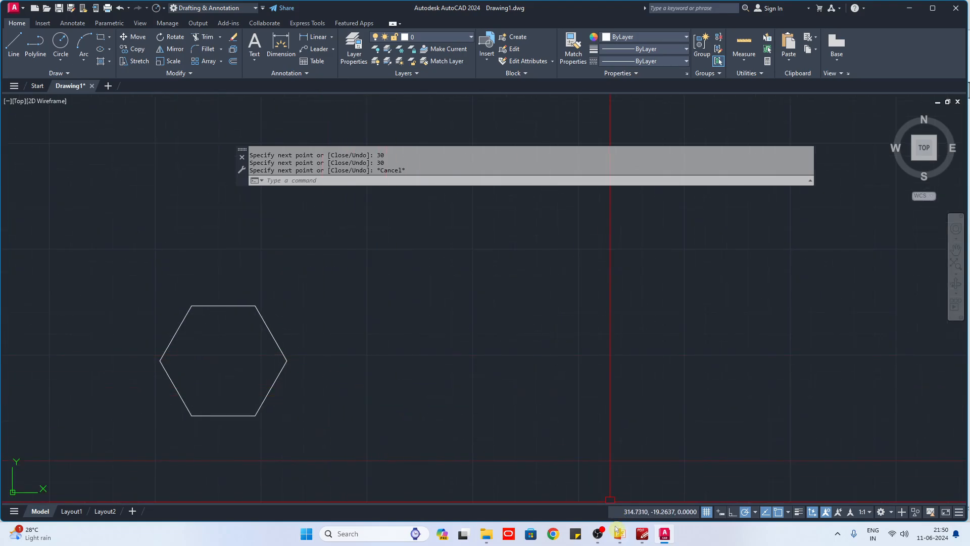
Switch to the PDF workbook and examine the U-shaped figure with the sawtooth edge.
{"action": "left_click", "coordinate": [642, 533]}
{"action": "scroll", "coordinate": [507, 322], "scroll_direction": "down", "scroll_amount": 5}
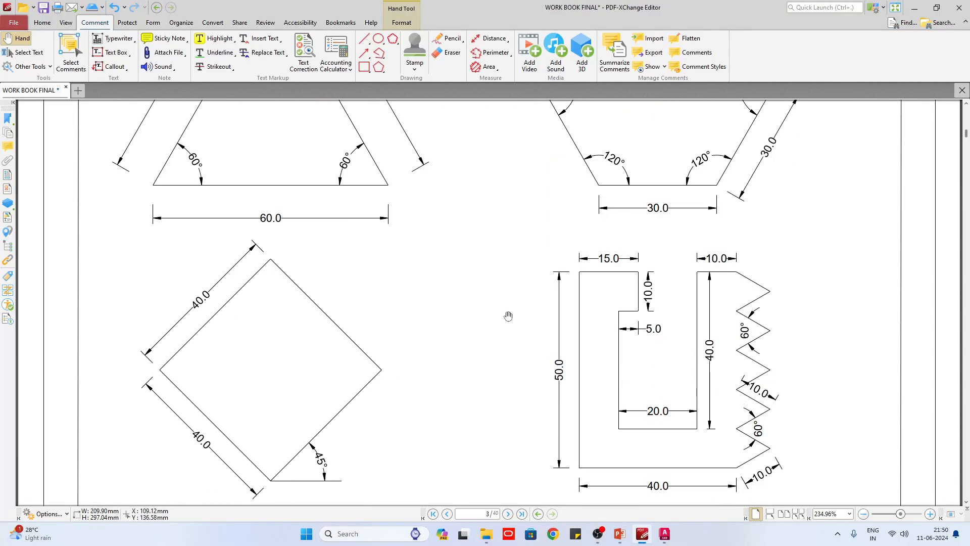
{"action": "scroll", "coordinate": [835, 414], "scroll_direction": "up", "scroll_amount": 1, "text": "ctrl"}
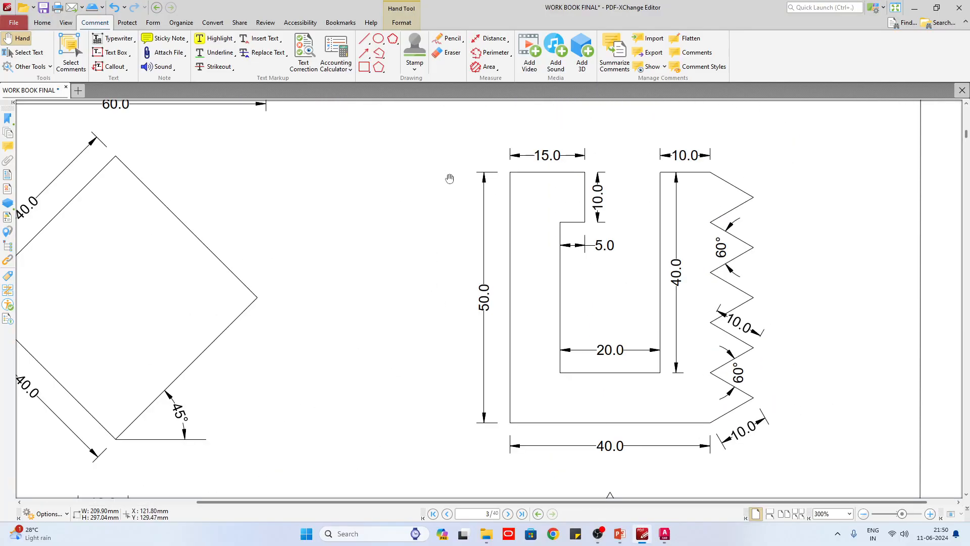
{"action": "left_click", "coordinate": [51, 25]}
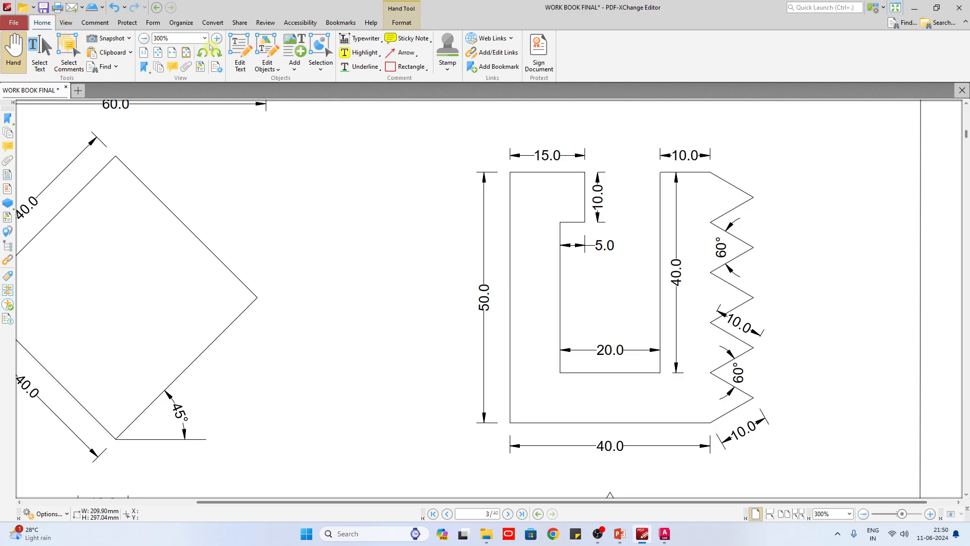
{"action": "left_click", "coordinate": [101, 23]}
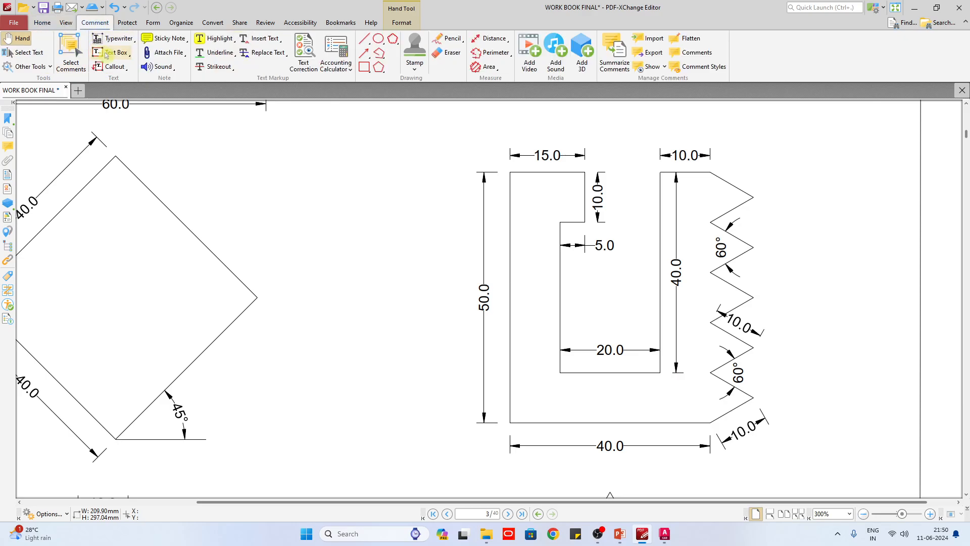
{"action": "left_click", "coordinate": [363, 39]}
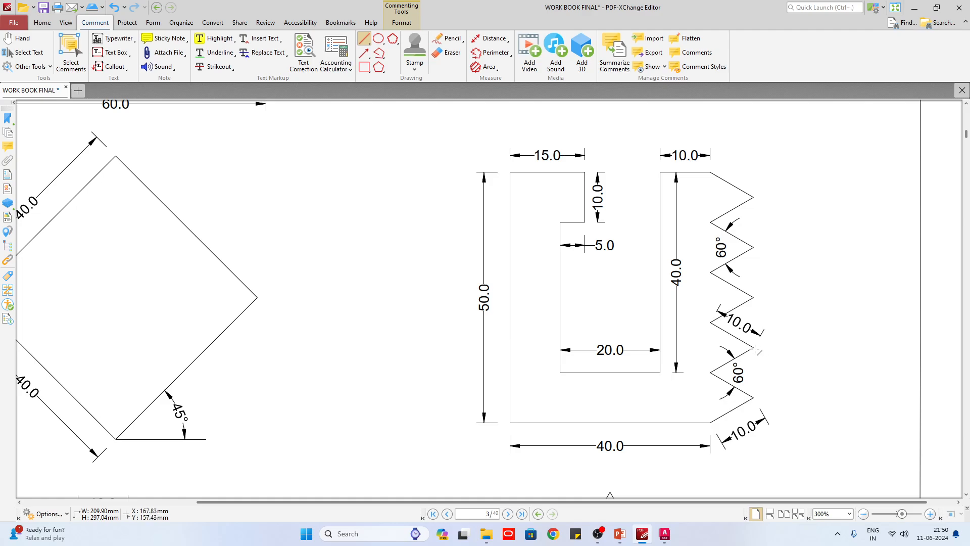
{"action": "left_click", "coordinate": [42, 22]}
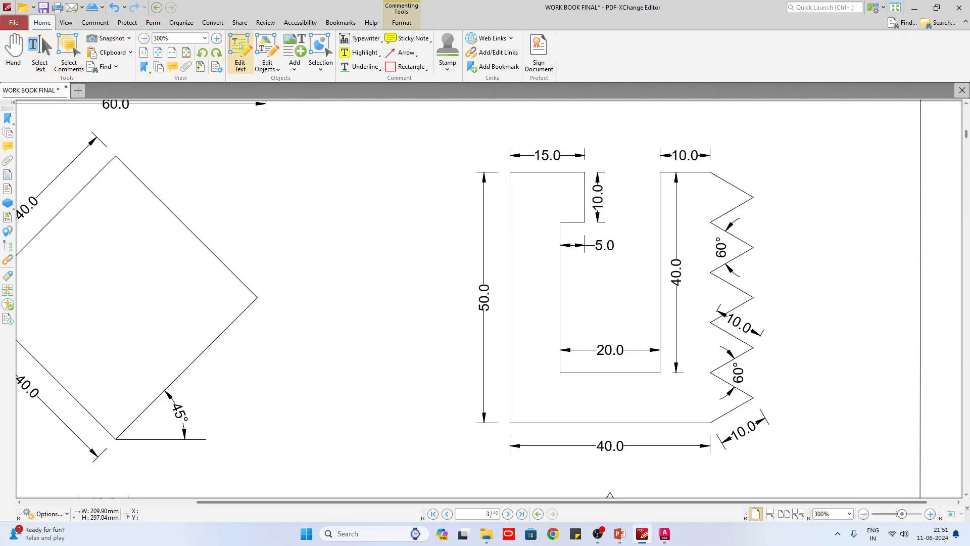
{"action": "left_click", "coordinate": [44, 55]}
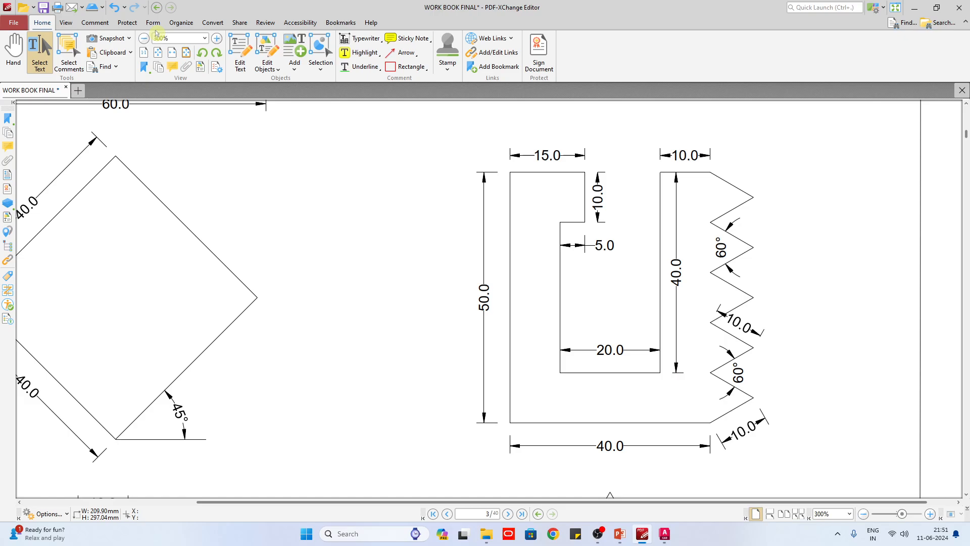
Add the typewriter note "0,30,150,180,270" above the sawtooth-edged figure and look over the neighbouring exercise figures.
{"action": "left_click", "coordinate": [87, 25]}
{"action": "left_click", "coordinate": [115, 38]}
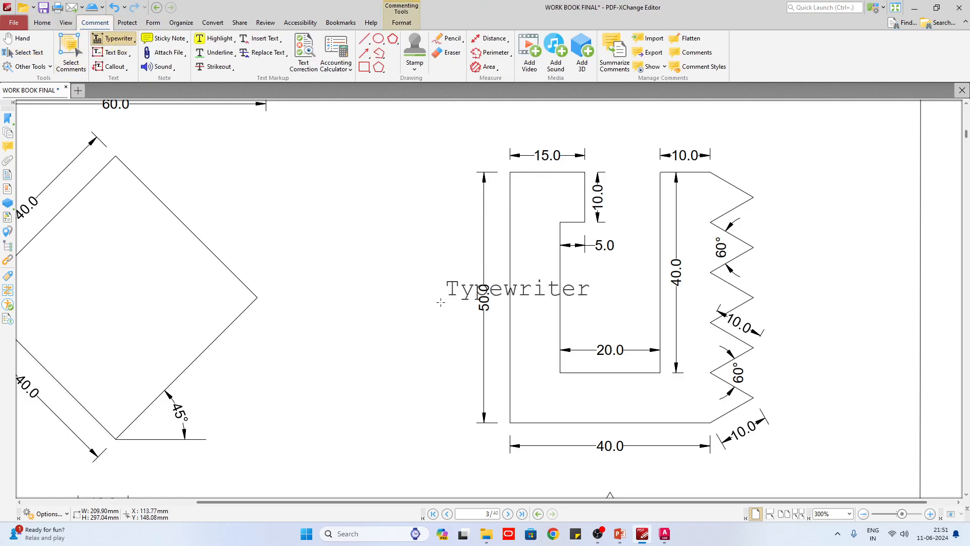
{"action": "left_click", "coordinate": [444, 120]}
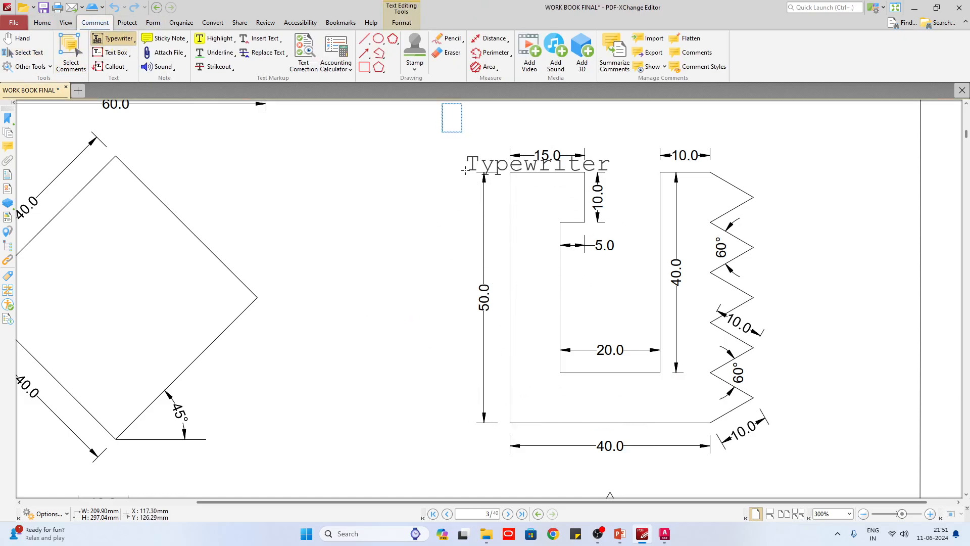
{"action": "type", "text": "0,30,150,"}
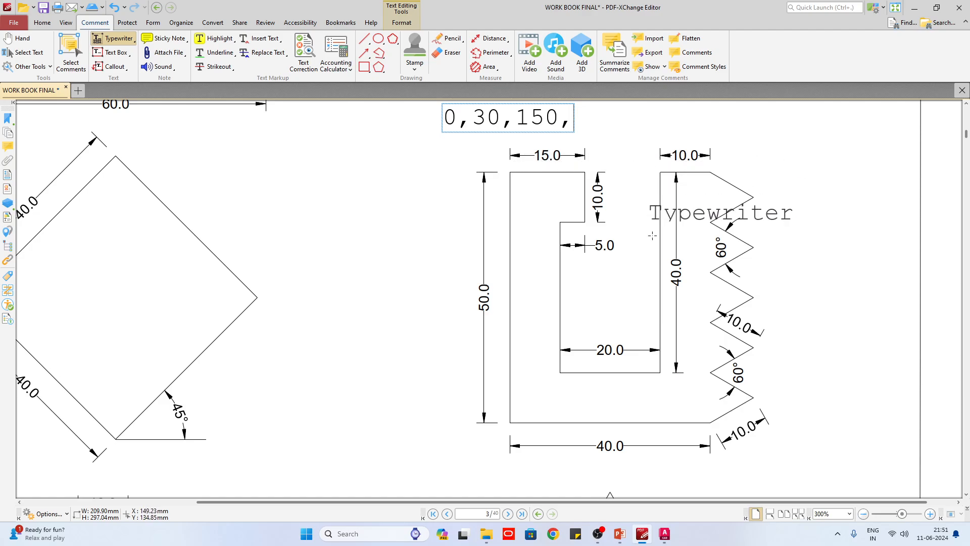
{"action": "type", "text": "180,270"}
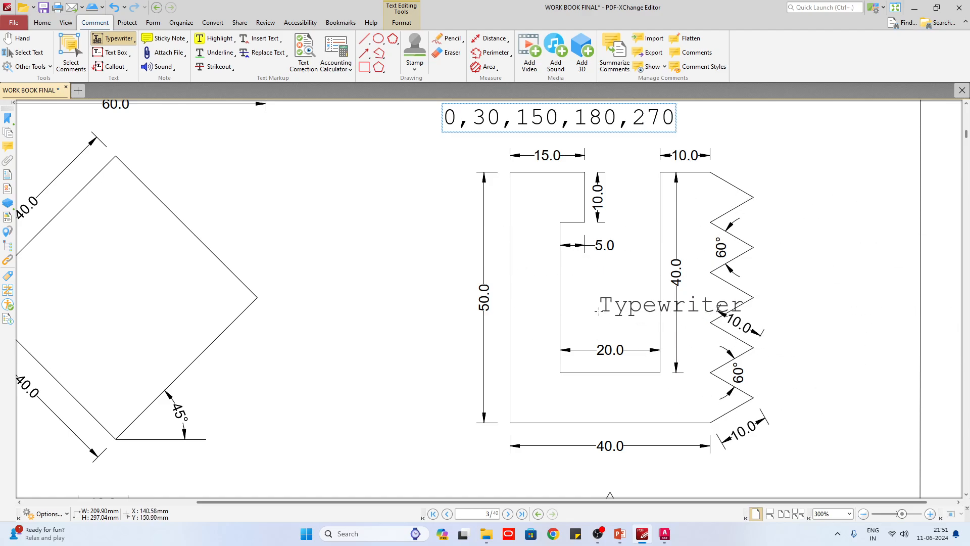
{"action": "key", "text": "Escape"}
{"action": "key", "text": "Escape"}
{"action": "scroll", "coordinate": [397, 192], "scroll_direction": "down", "scroll_amount": 5}
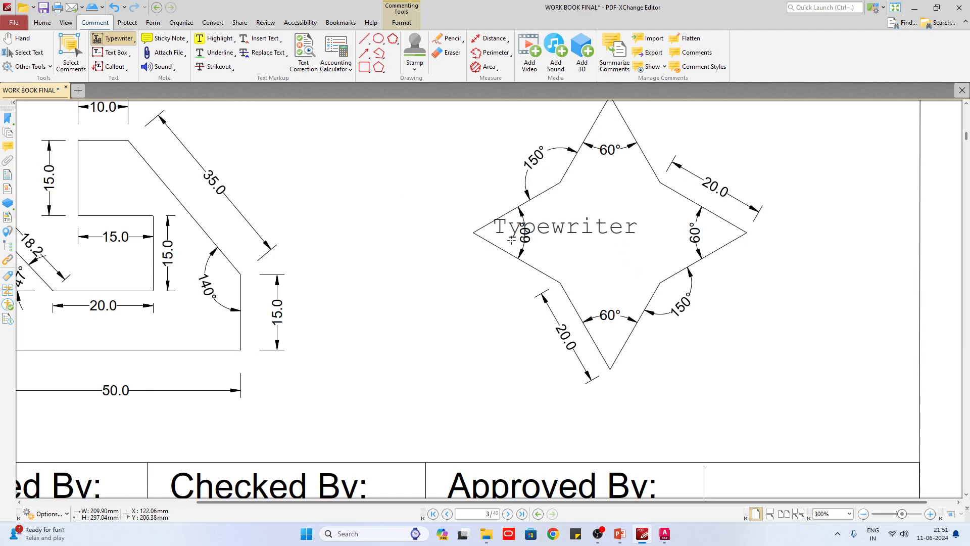
{"action": "scroll", "coordinate": [566, 255], "scroll_direction": "up", "scroll_amount": 6}
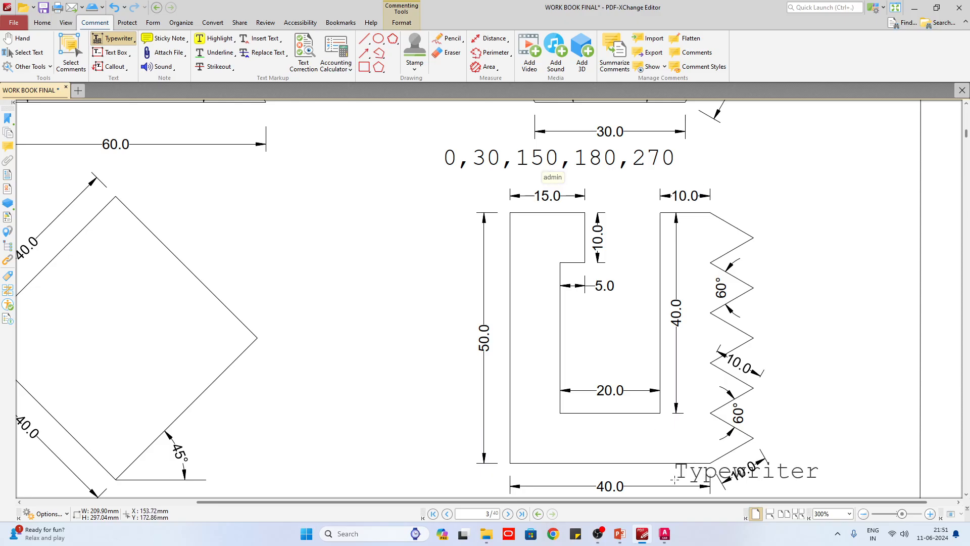
Switch to AutoCAD and set the polar tracking increment angle to 90 with additional angles of 30 and 150.
{"action": "left_click", "coordinate": [664, 533]}
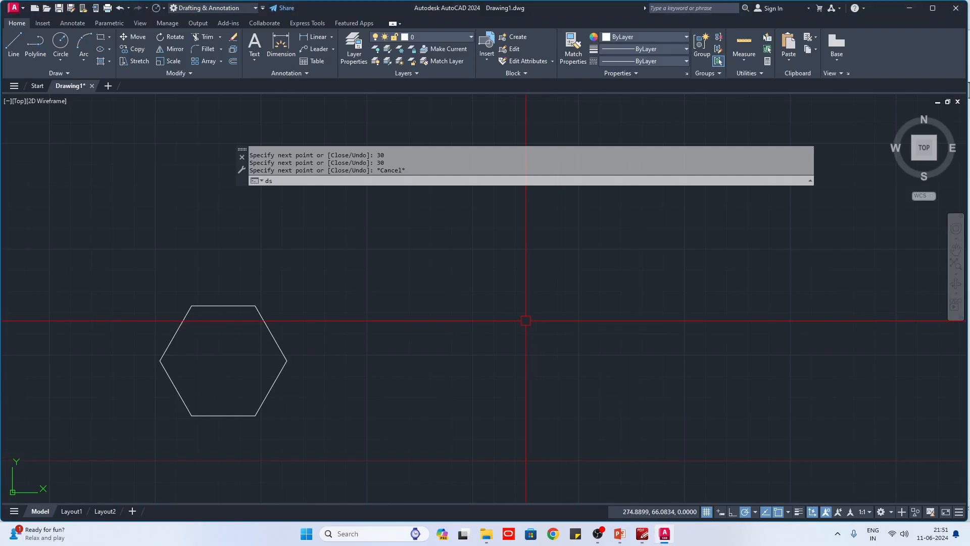
{"action": "key", "text": "Return"}
{"action": "left_click", "coordinate": [551, 230]}
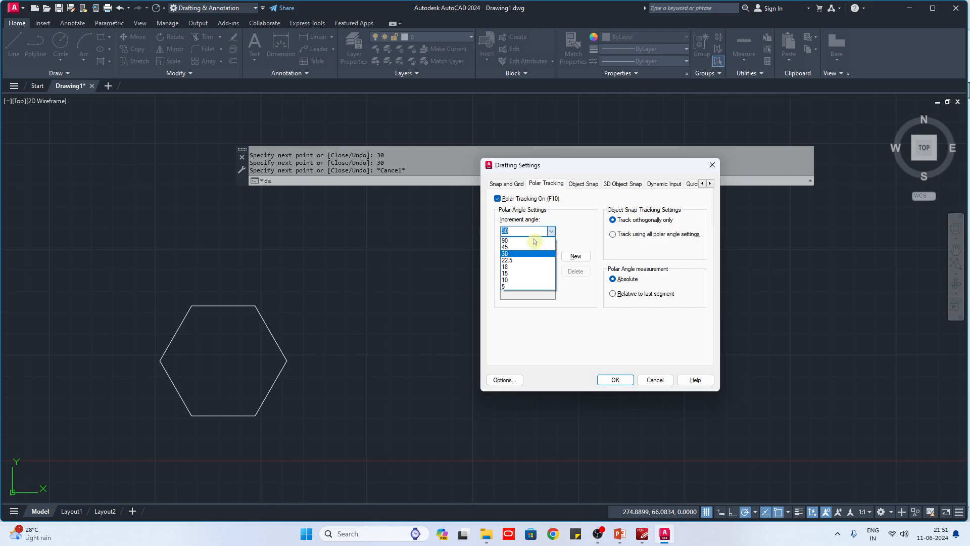
{"action": "left_click", "coordinate": [523, 241]}
{"action": "left_click", "coordinate": [521, 245]}
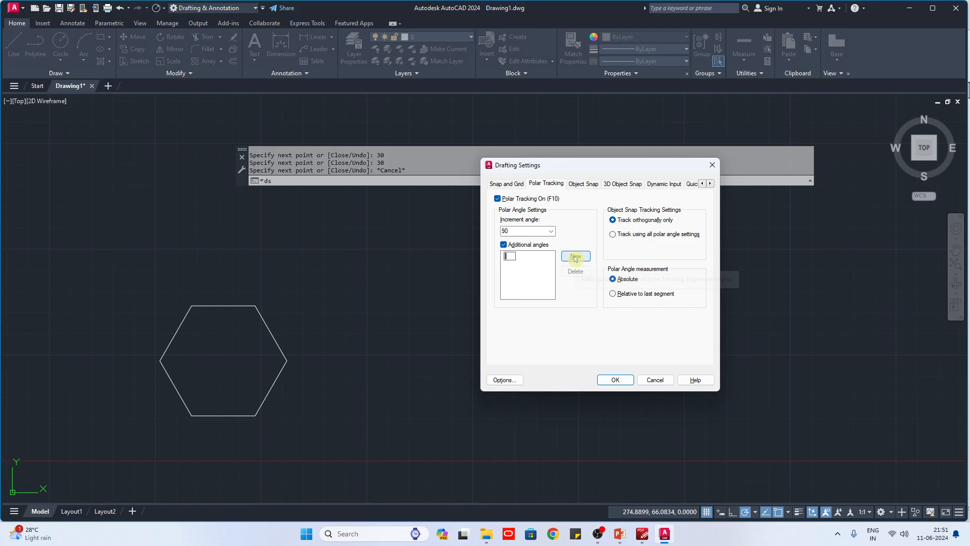
{"action": "type", "text": "32"}
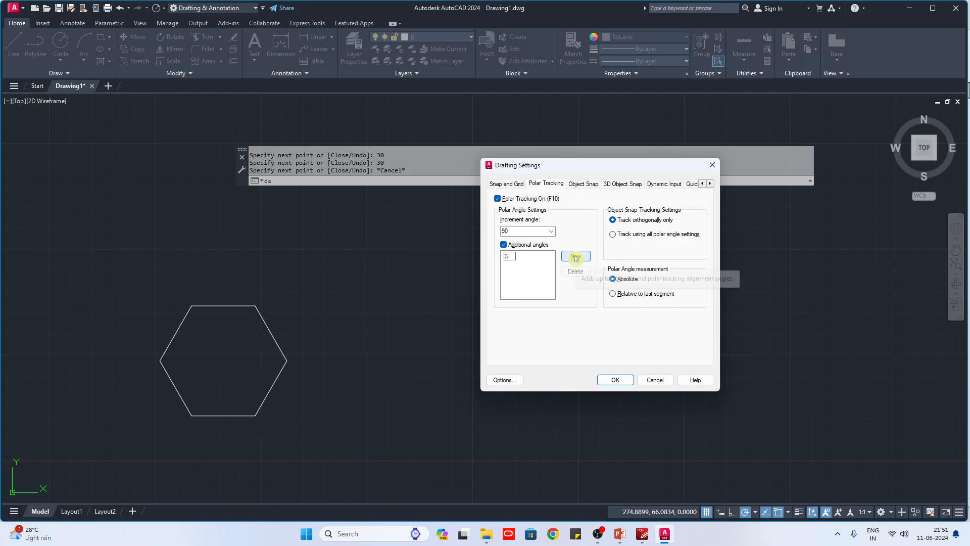
{"action": "key", "text": "BackSpace"}
{"action": "type", "text": "0"}
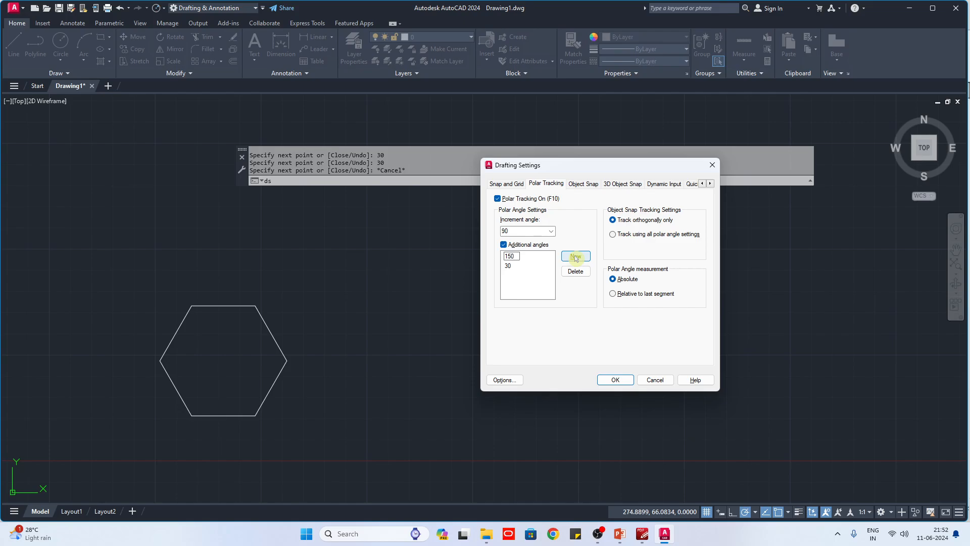
Toggle the additional polar angles off and back on, and accept the drafting settings.
{"action": "left_click", "coordinate": [504, 245]}
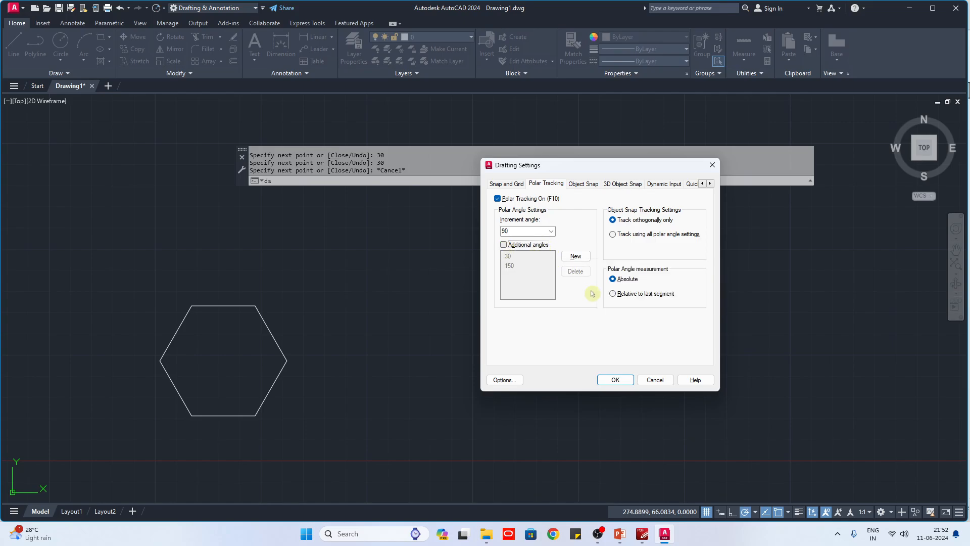
{"action": "left_click", "coordinate": [513, 244]}
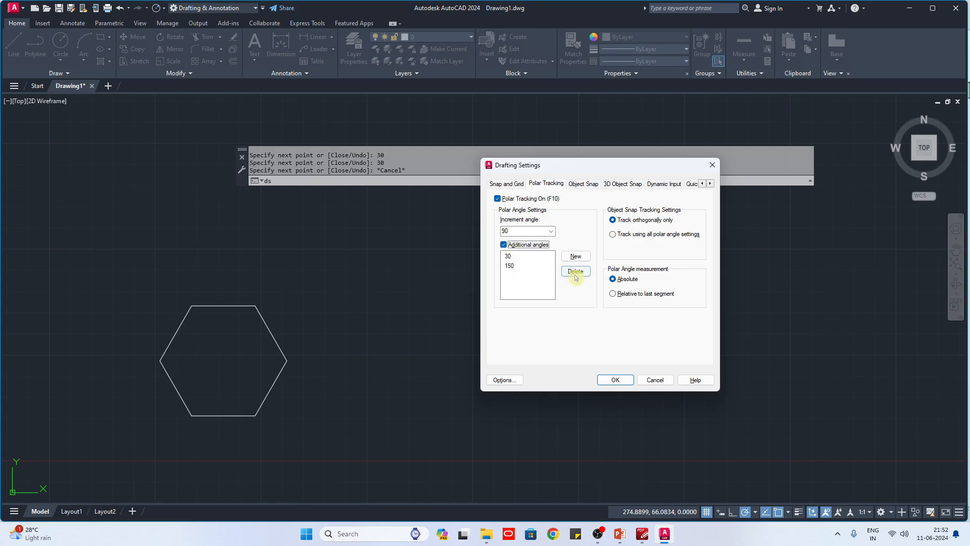
{"action": "left_click", "coordinate": [608, 380]}
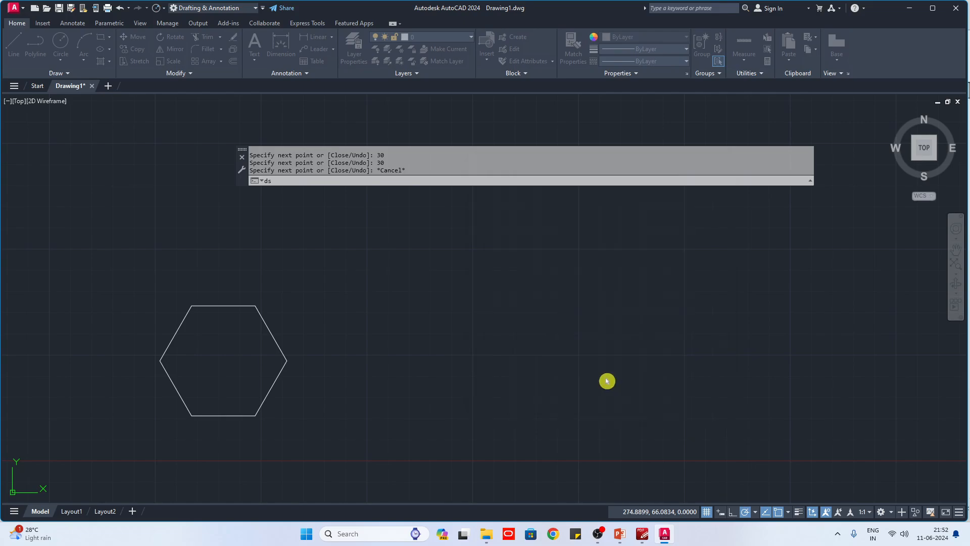
Draw the figure's 40-unit horizontal base line at 0°, starting to the right of the hexagon, after checking its length in the PDF workbook.
{"action": "scroll", "coordinate": [516, 381], "scroll_direction": "up", "scroll_amount": 2}
{"action": "type", "text": "l"}
{"action": "key", "text": "Return"}
{"action": "left_click", "coordinate": [458, 357]}
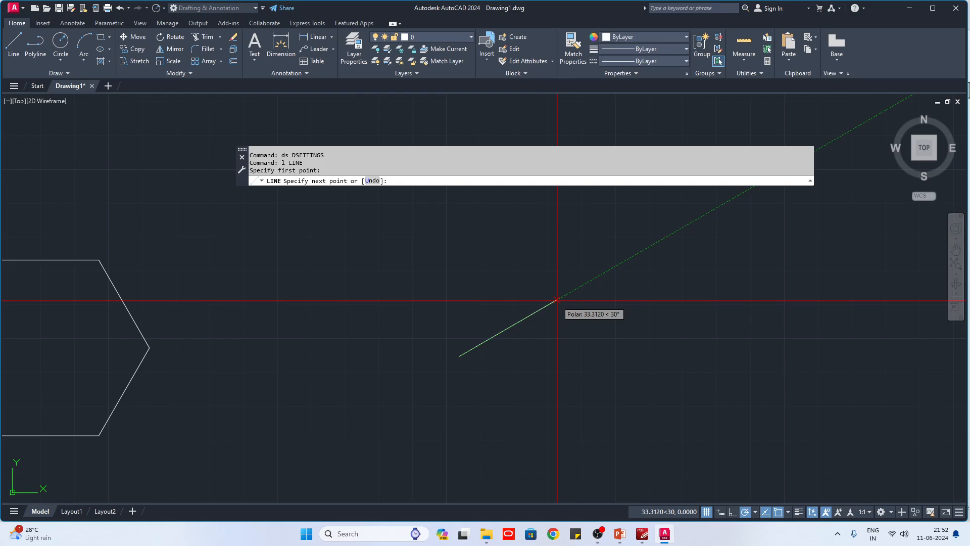
{"action": "key", "text": "alt+Tab"}
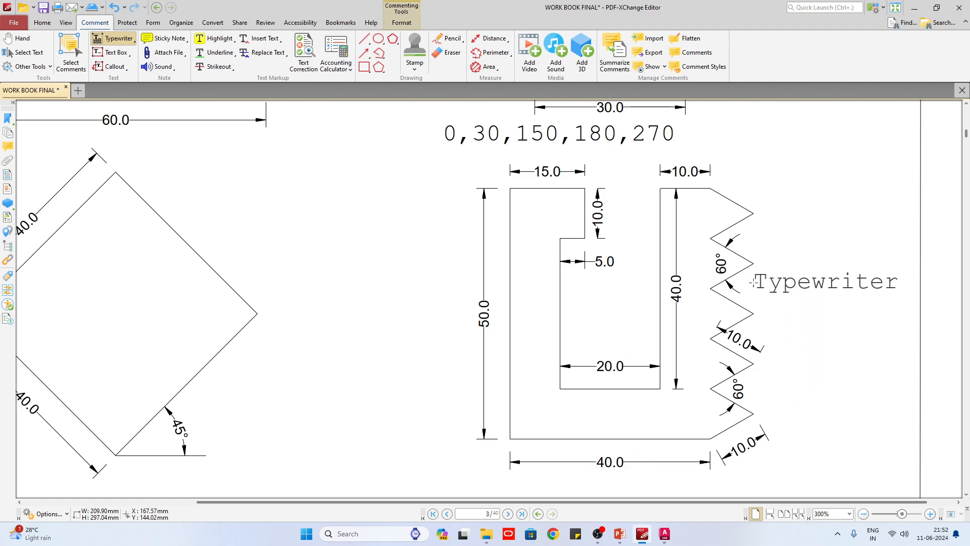
{"action": "key", "text": "alt+Tab"}
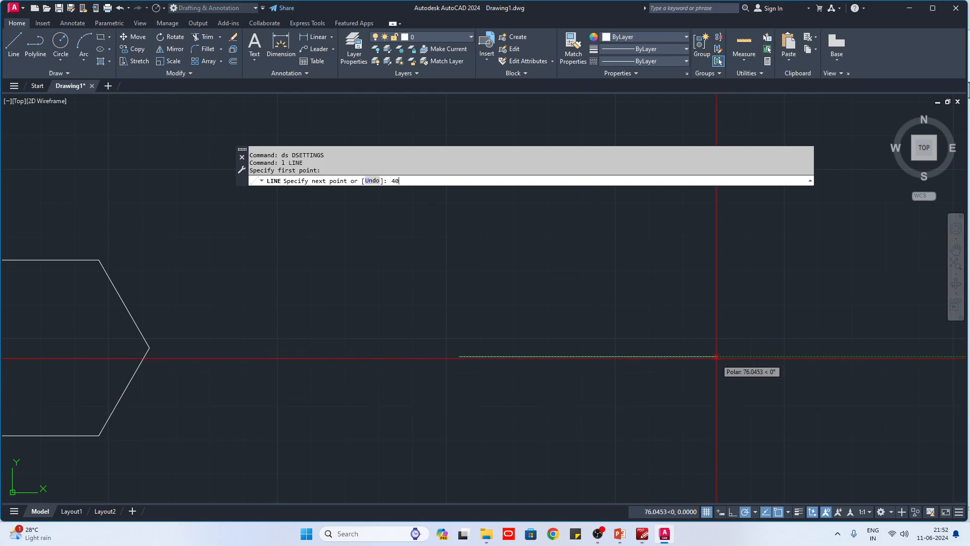
{"action": "key", "text": "Return"}
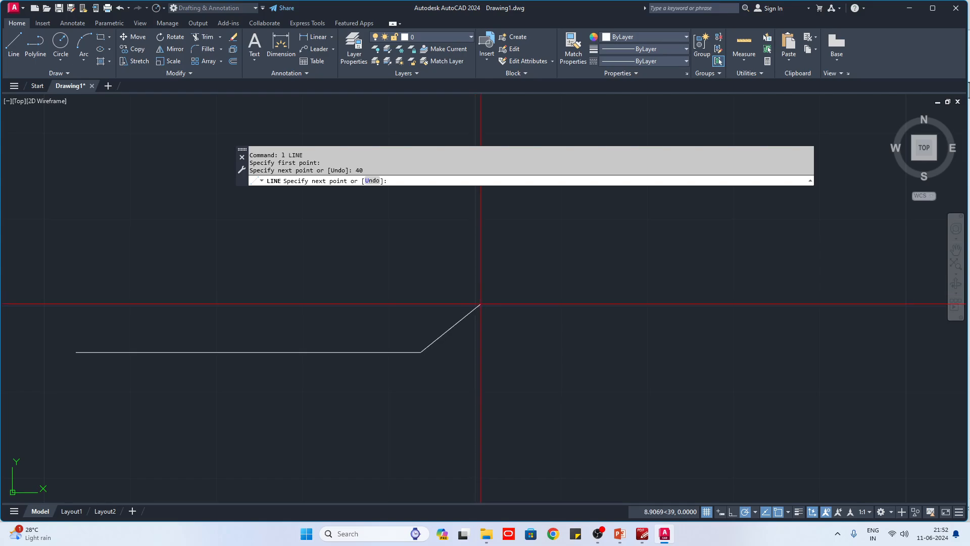
Draw four 10-unit zigzag segments alternating between 30° and 150° upward from the base line's right end, and end the line.
{"action": "type", "text": "10"}
{"action": "key", "text": "Return"}
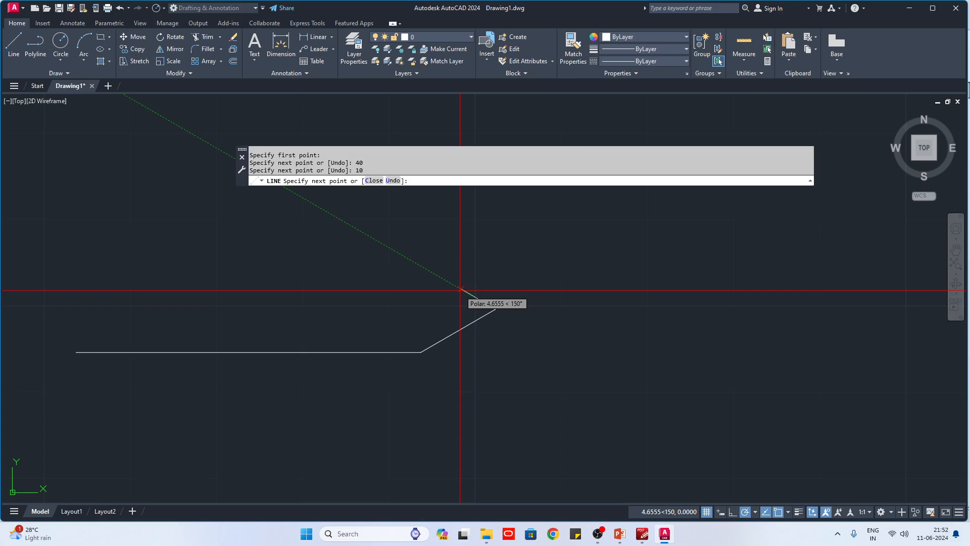
{"action": "key", "text": "Return"}
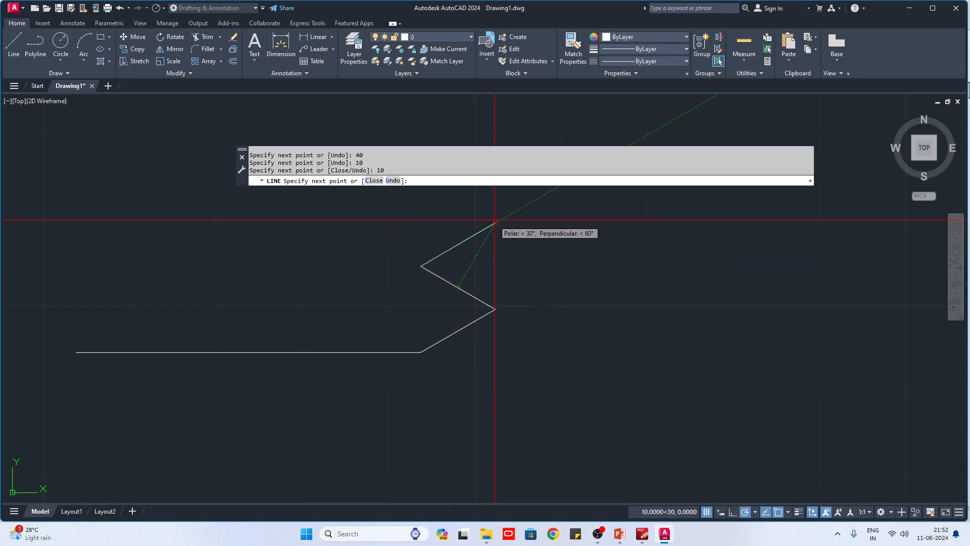
{"action": "type", "text": "10"}
{"action": "key", "text": "Return"}
{"action": "middle_click_drag", "start_coordinate": [515, 306], "coordinate": [526, 401]}
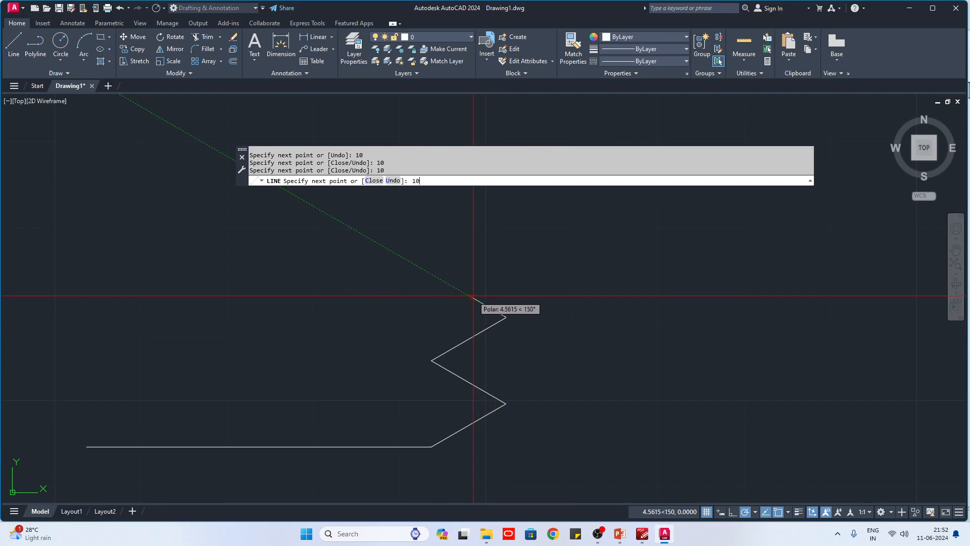
{"action": "key", "text": "Return"}
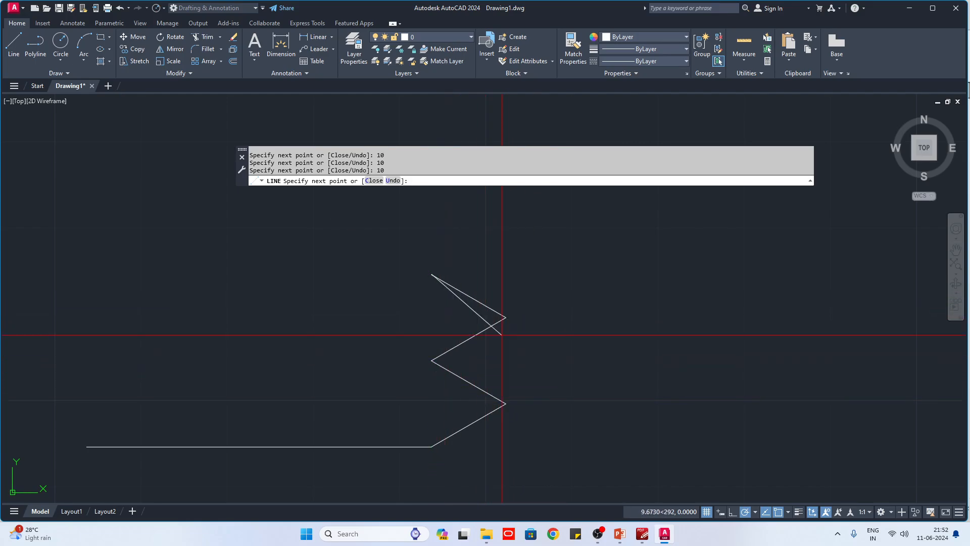
{"action": "key", "text": "Escape"}
Erase the four zigzag segments, keeping the horizontal base line.
{"action": "left_click", "coordinate": [531, 444]}
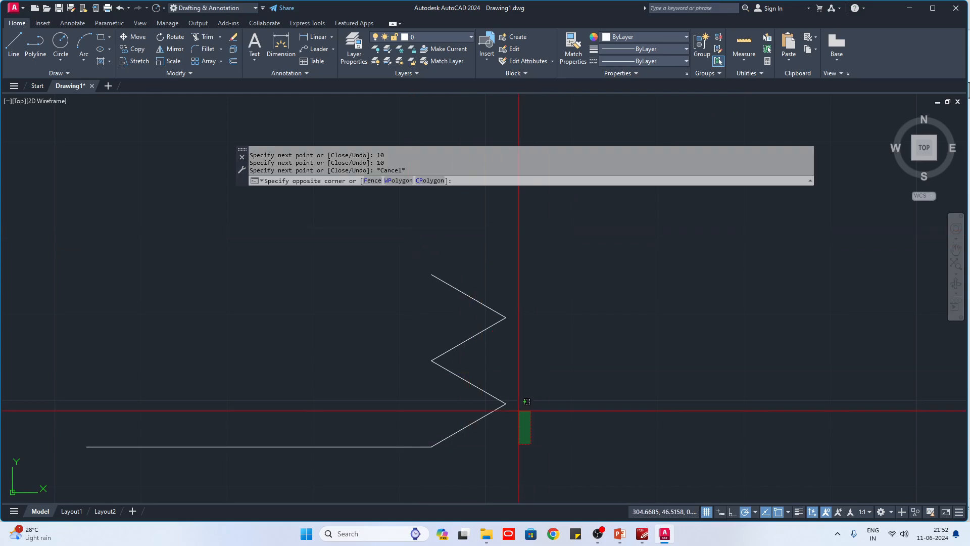
{"action": "left_click", "coordinate": [470, 266]}
{"action": "key", "text": "Delete"}
Set the snap type to PolarSnap with a polar distance of 10 in the drafting settings.
{"action": "type", "text": "d"}
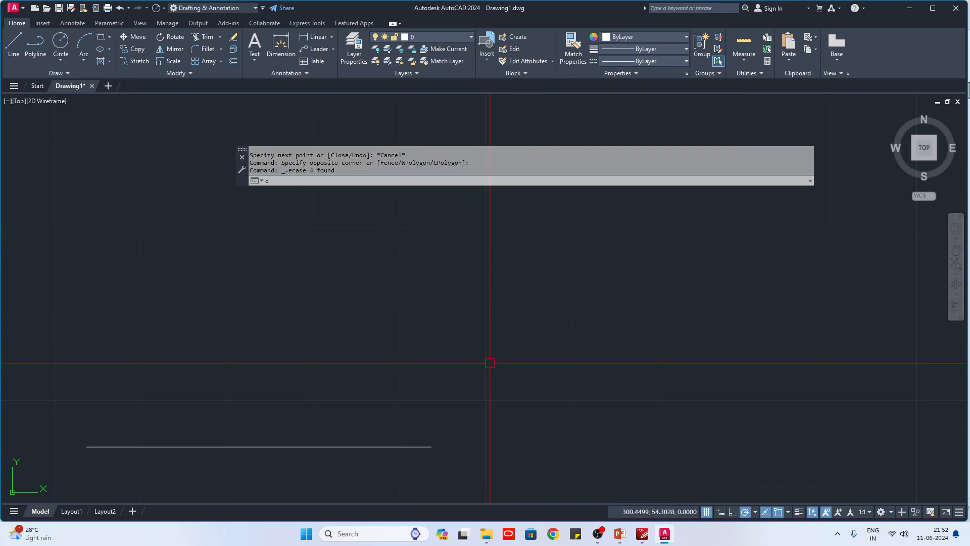
{"action": "type", "text": "s"}
{"action": "key", "text": "Return"}
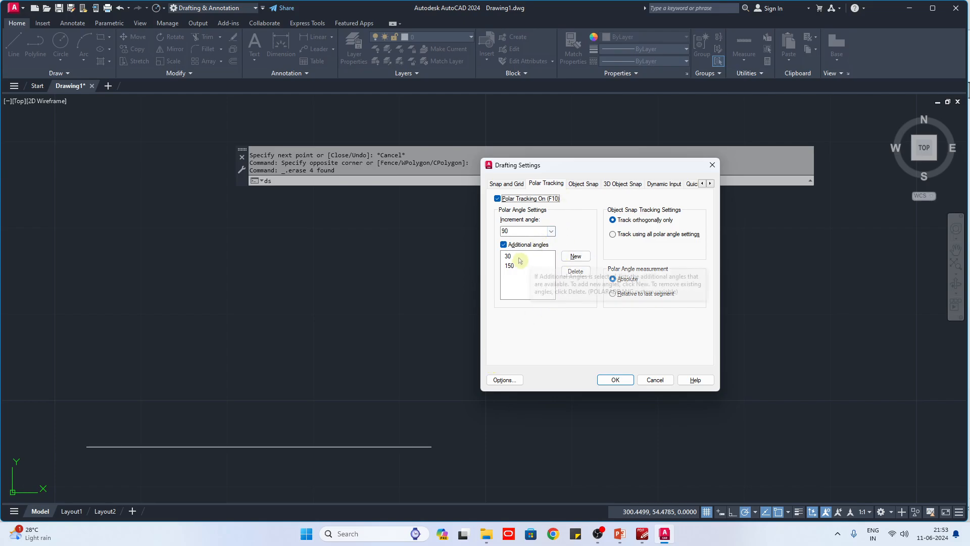
{"action": "left_click", "coordinate": [516, 185]}
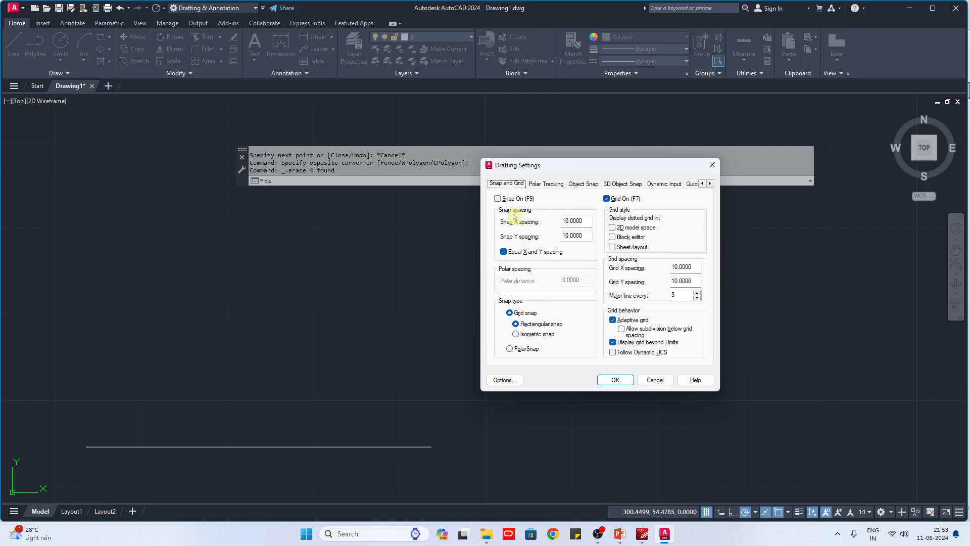
{"action": "left_click", "coordinate": [515, 350]}
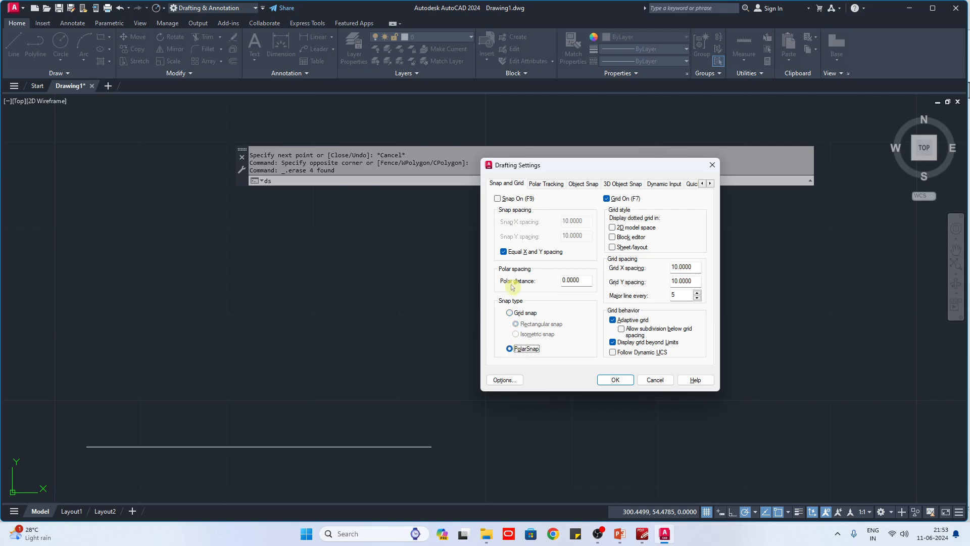
{"action": "double_click", "coordinate": [578, 281]}
{"action": "type", "text": "10"}
{"action": "left_click", "coordinate": [610, 383]}
Turn on snap and draw the sawtooth edge up from the base line's right end with ten 10-unit segments alternating between 30° and 150°.
{"action": "type", "text": "l"}
{"action": "key", "text": "Return"}
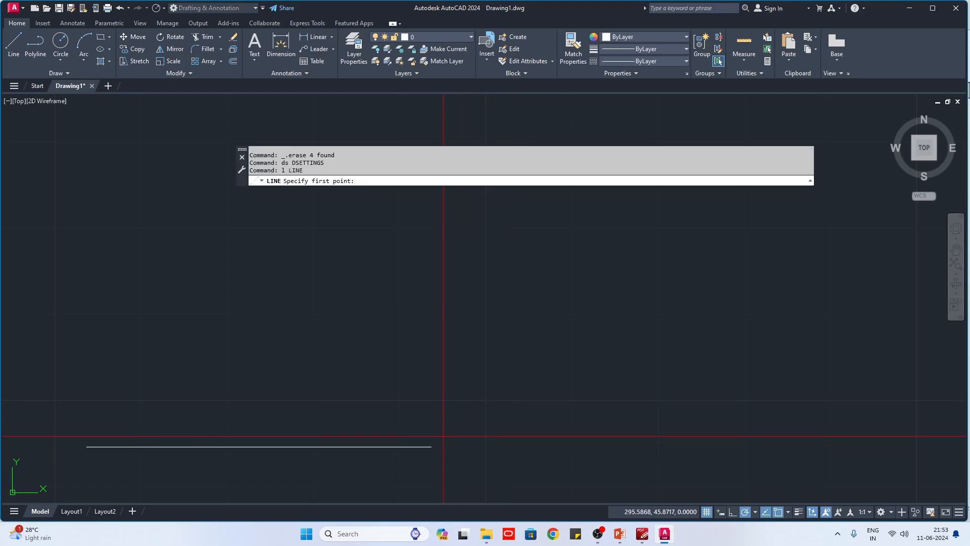
{"action": "left_click", "coordinate": [432, 446]}
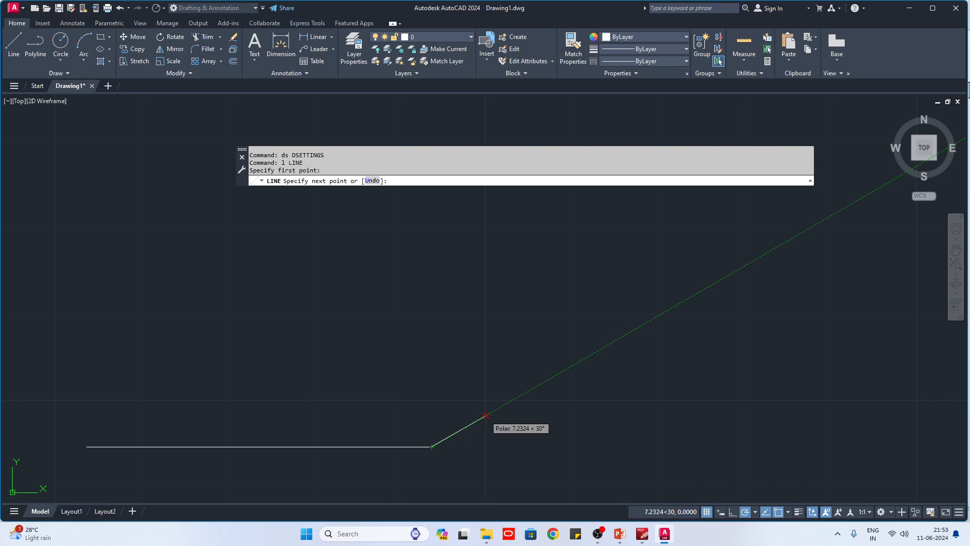
{"action": "key", "text": "F9"}
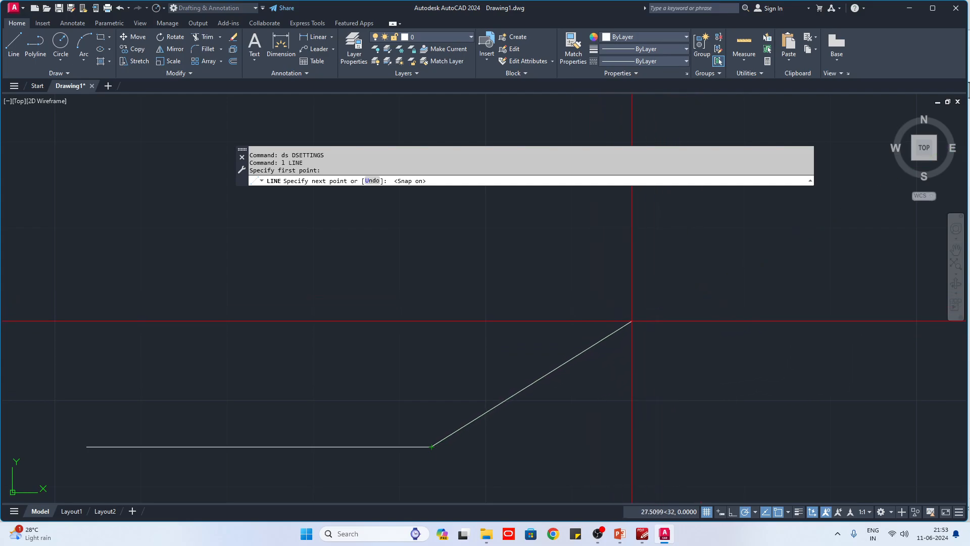
{"action": "left_click", "coordinate": [506, 403]}
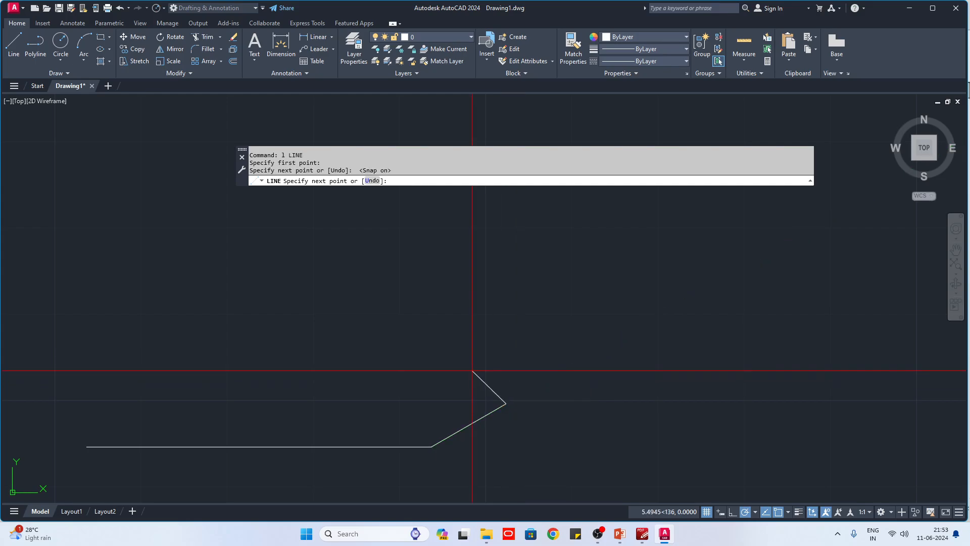
{"action": "left_click", "coordinate": [431, 361]}
{"action": "left_click", "coordinate": [505, 317]}
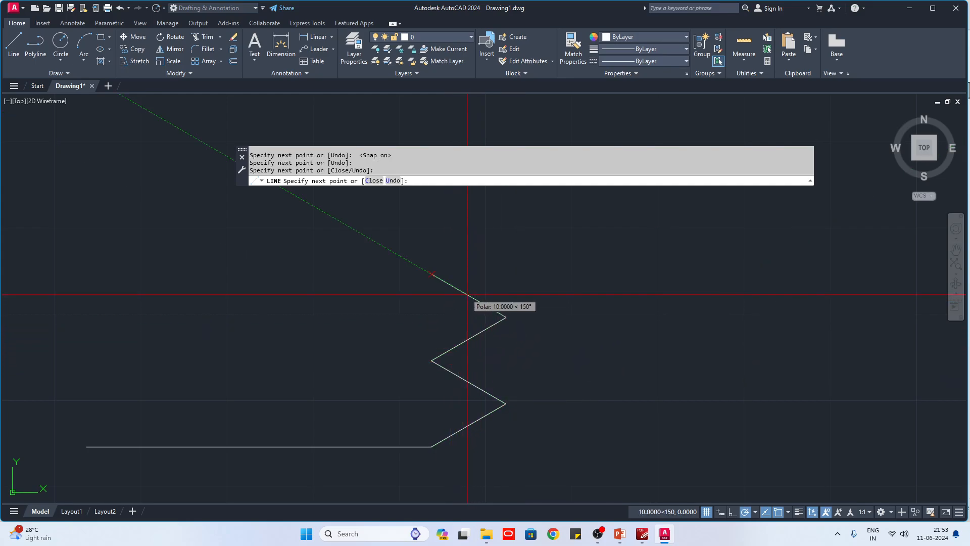
{"action": "left_click", "coordinate": [432, 275]}
{"action": "left_click", "coordinate": [506, 231]}
{"action": "middle_click_drag", "start_coordinate": [476, 237], "coordinate": [502, 307]}
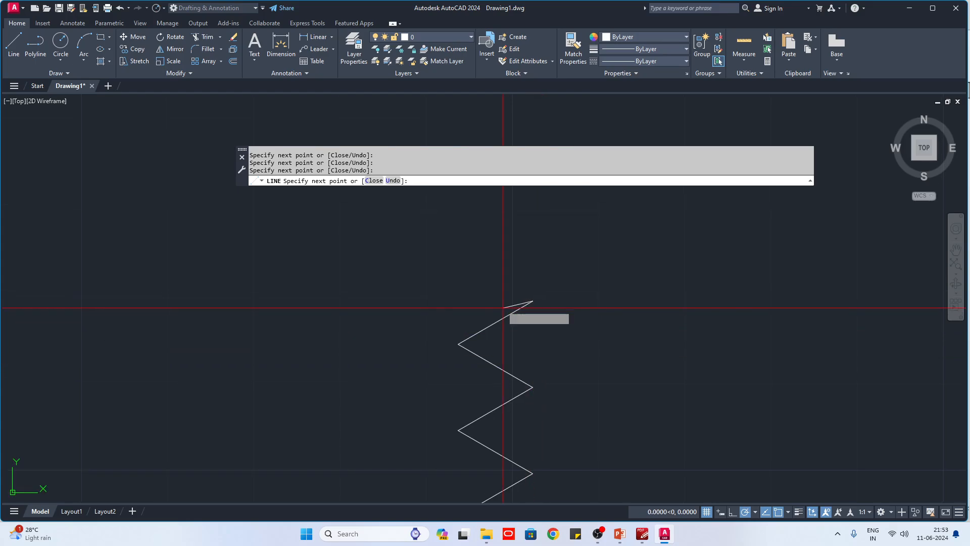
{"action": "left_click", "coordinate": [458, 258]}
{"action": "scroll", "coordinate": [505, 316], "scroll_direction": "down", "scroll_amount": 4}
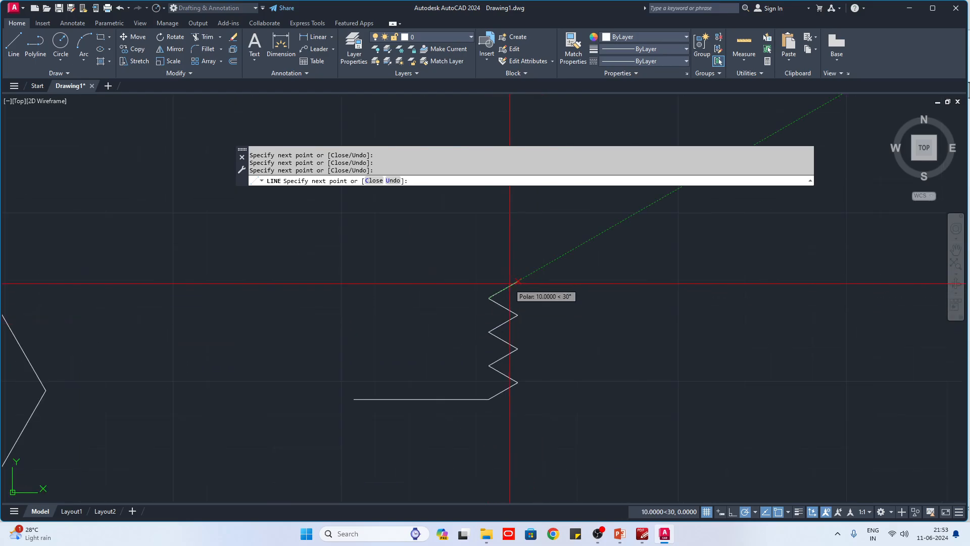
{"action": "left_click", "coordinate": [517, 280]}
{"action": "left_click", "coordinate": [488, 264]}
{"action": "left_click", "coordinate": [517, 247]}
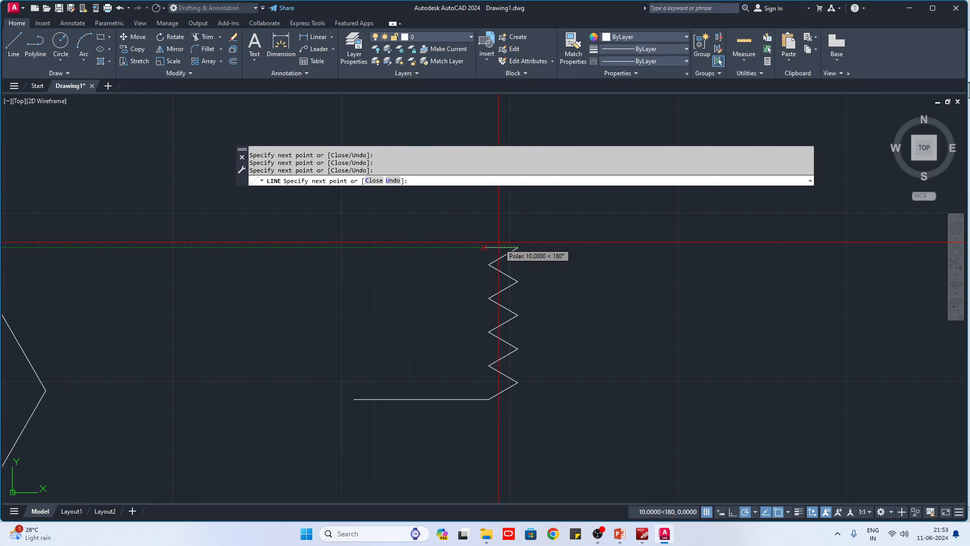
{"action": "left_click", "coordinate": [488, 230]}
Continue the outline 10 units at 180°, 40 units at 270° and 20 units at 180°, checking the lengths in the PDF workbook.
{"action": "left_click", "coordinate": [455, 231]}
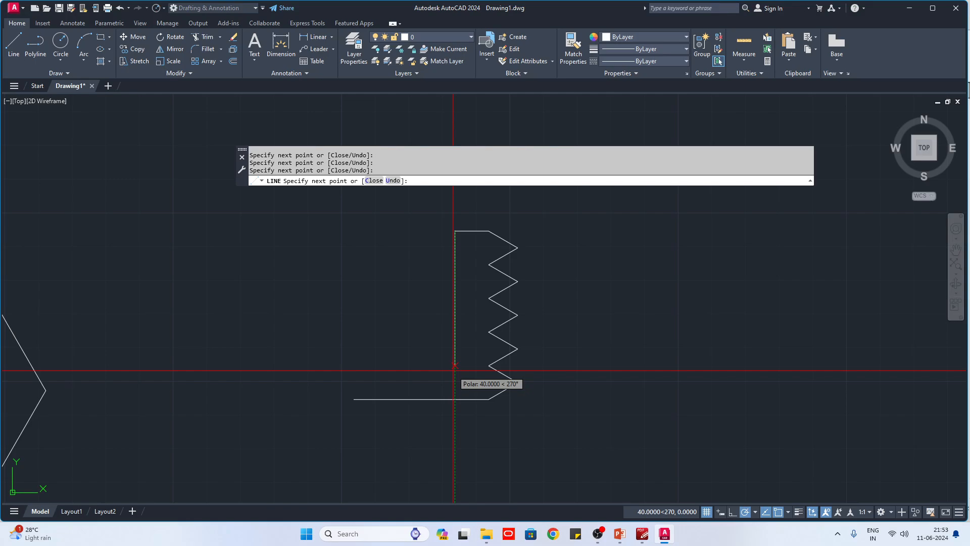
{"action": "key", "text": "alt+Tab"}
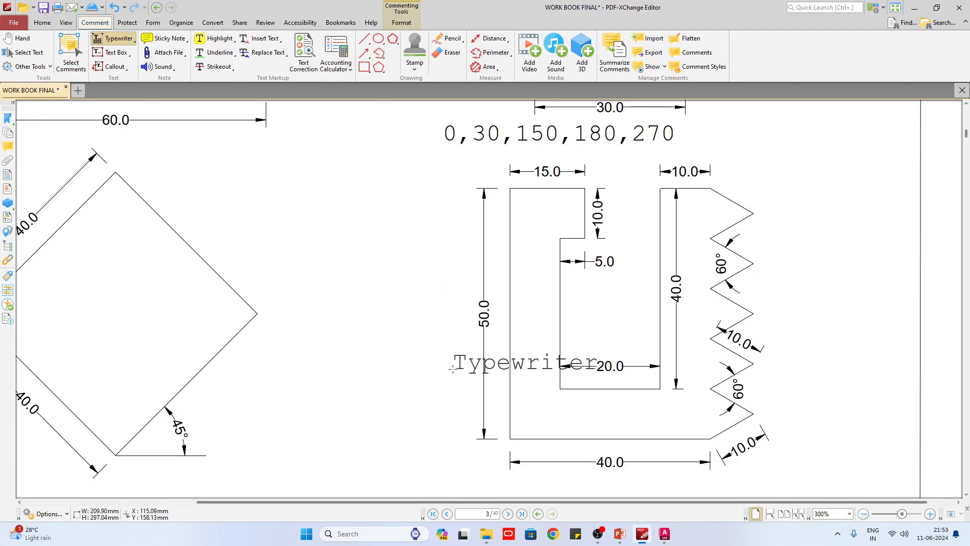
{"action": "key", "text": "alt+Tab"}
{"action": "left_click", "coordinate": [454, 365]}
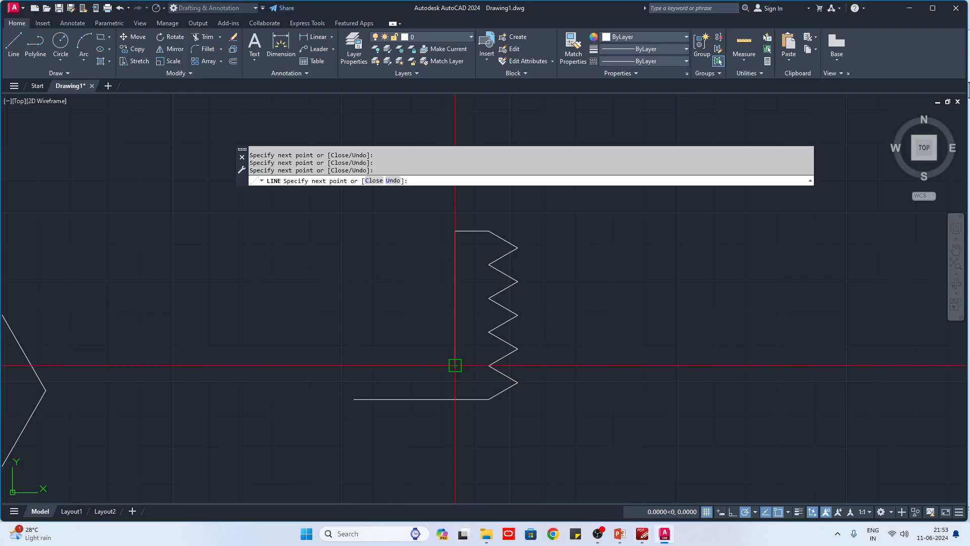
{"action": "key", "text": "alt+Tab"}
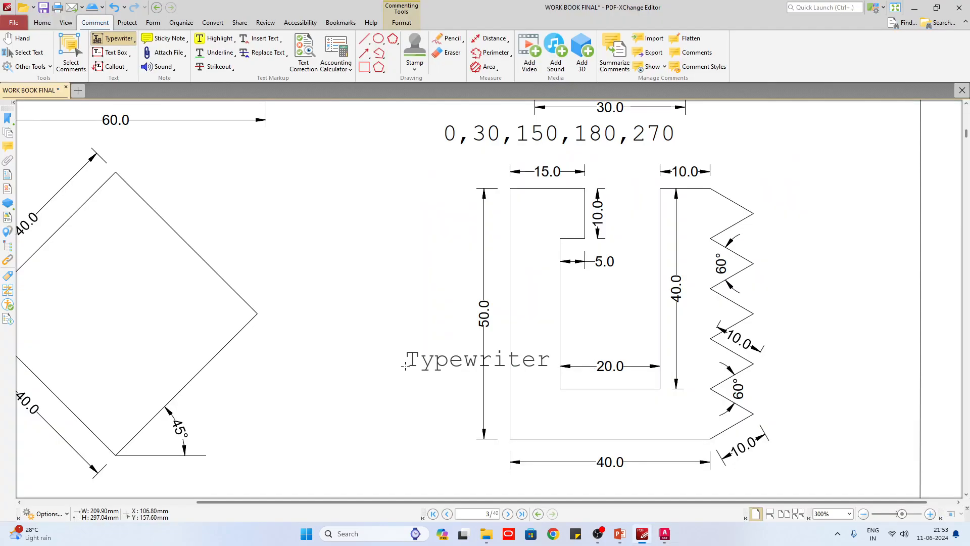
{"action": "key", "text": "alt+Tab"}
{"action": "left_click", "coordinate": [402, 365]}
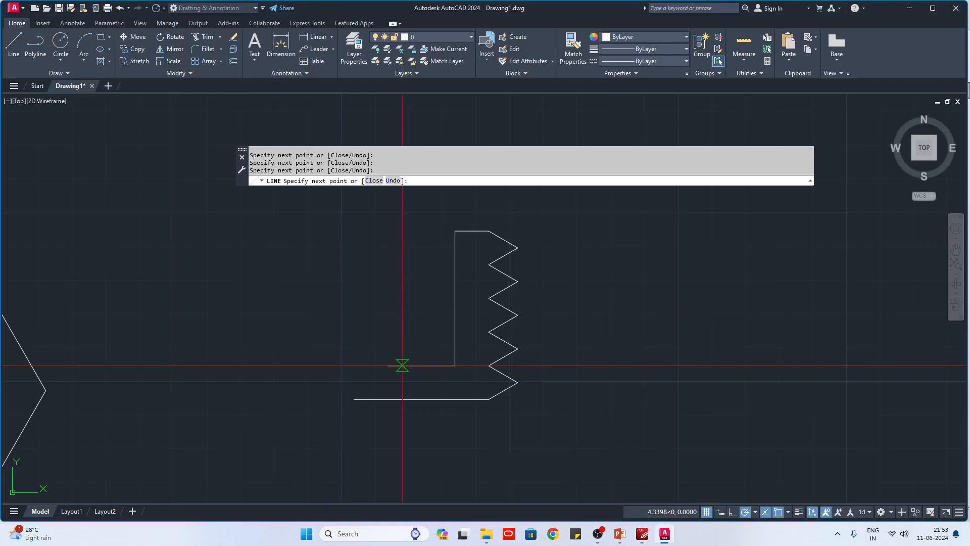
Check the workbook figure, and draw the slot's left side 30 units up, 5 units right and 10 units up.
{"action": "key", "text": "alt+Tab"}
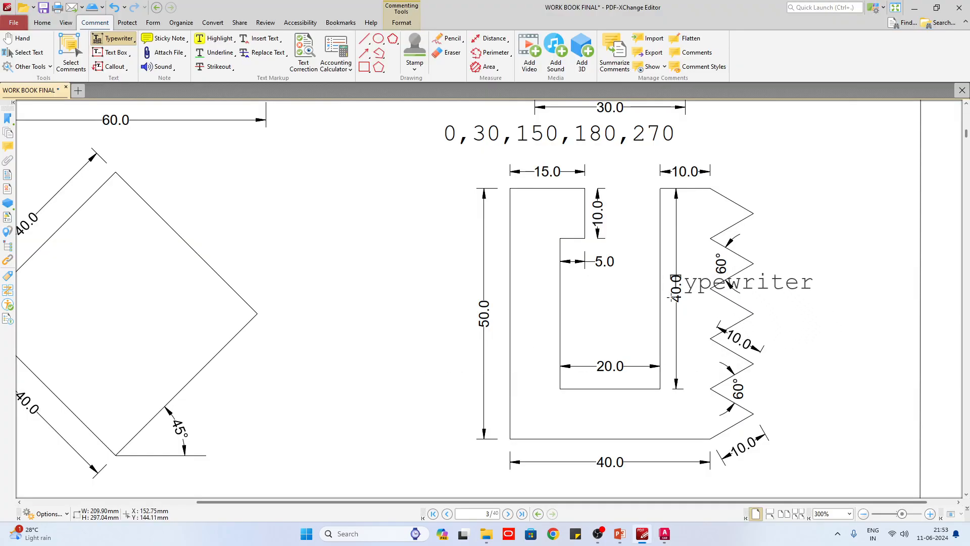
{"action": "key", "text": "alt+Tab"}
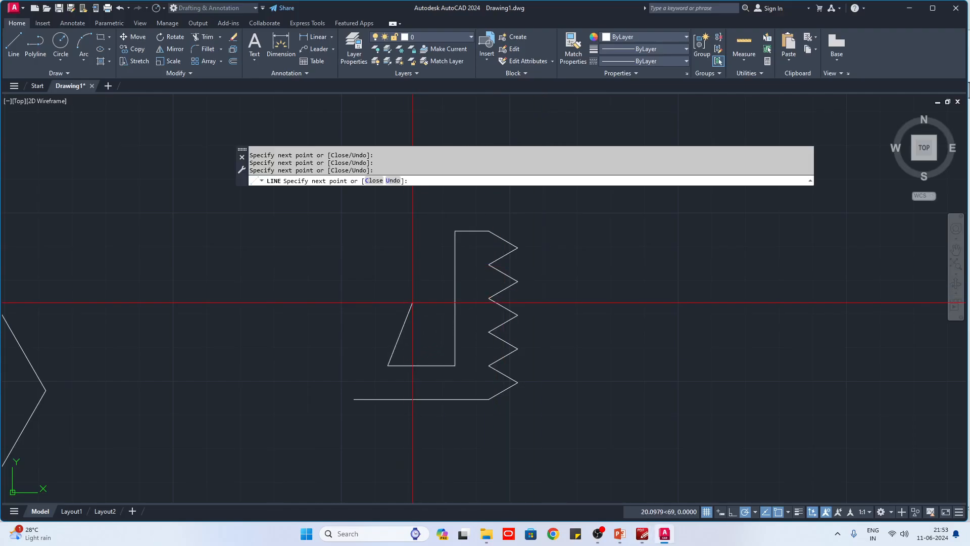
{"action": "left_click", "coordinate": [389, 273]}
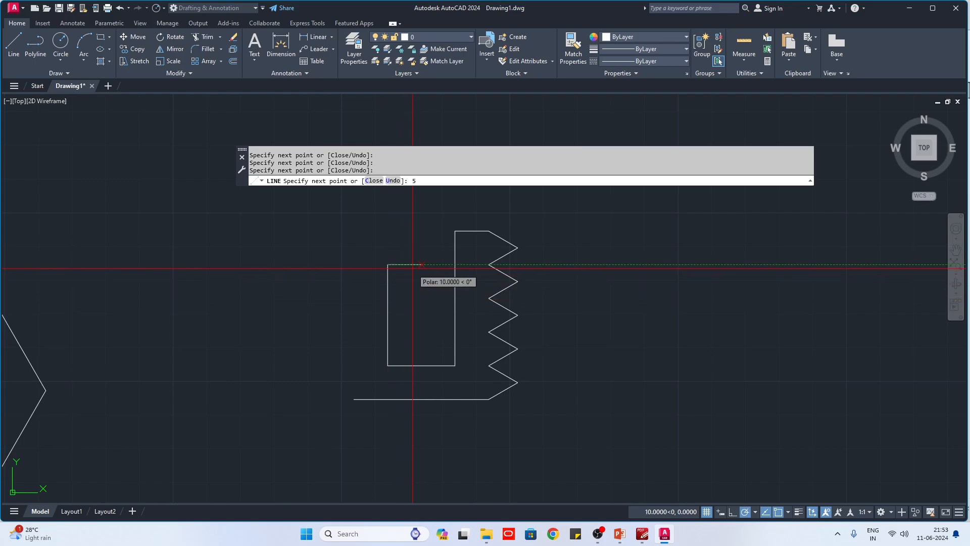
{"action": "type", "text": "5"}
{"action": "key", "text": "Return"}
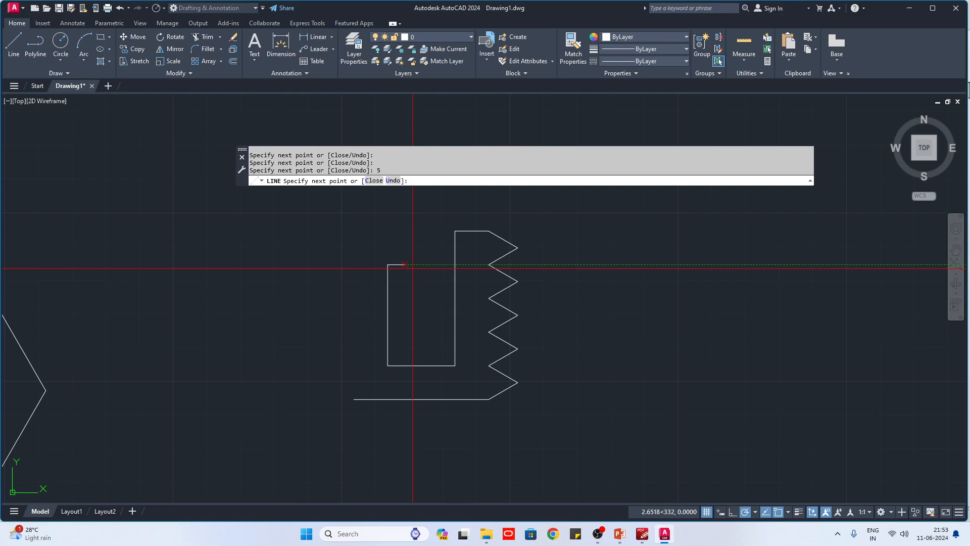
{"action": "left_click", "coordinate": [404, 230]}
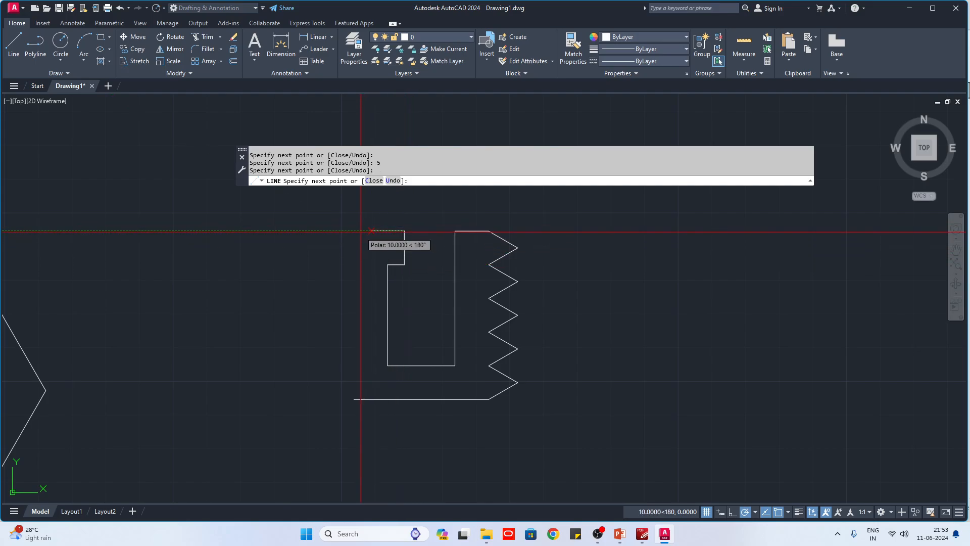
Draw the 15-unit top edge at 180°, close the outline down to the base line's left end, and end the line.
{"action": "type", "text": "15"}
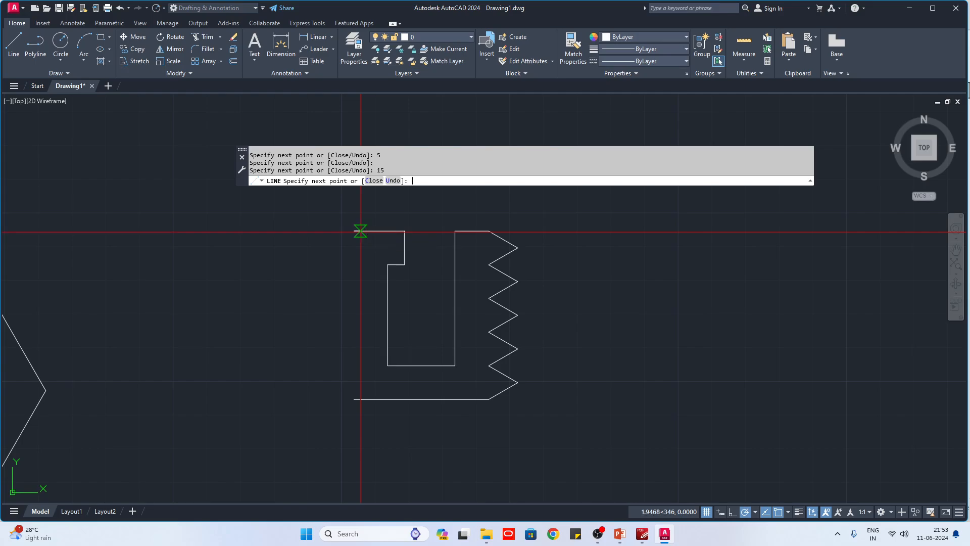
{"action": "left_click", "coordinate": [354, 399]}
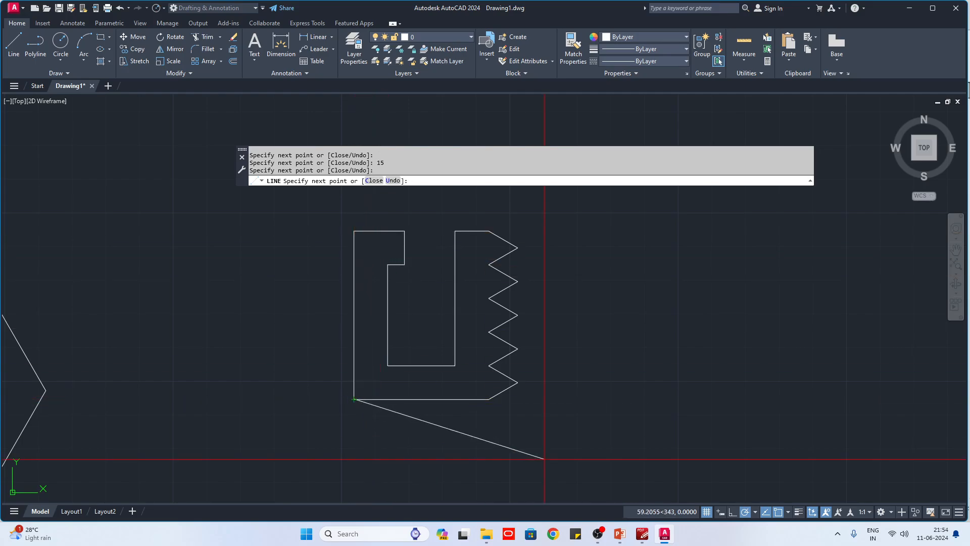
{"action": "key", "text": "Escape"}
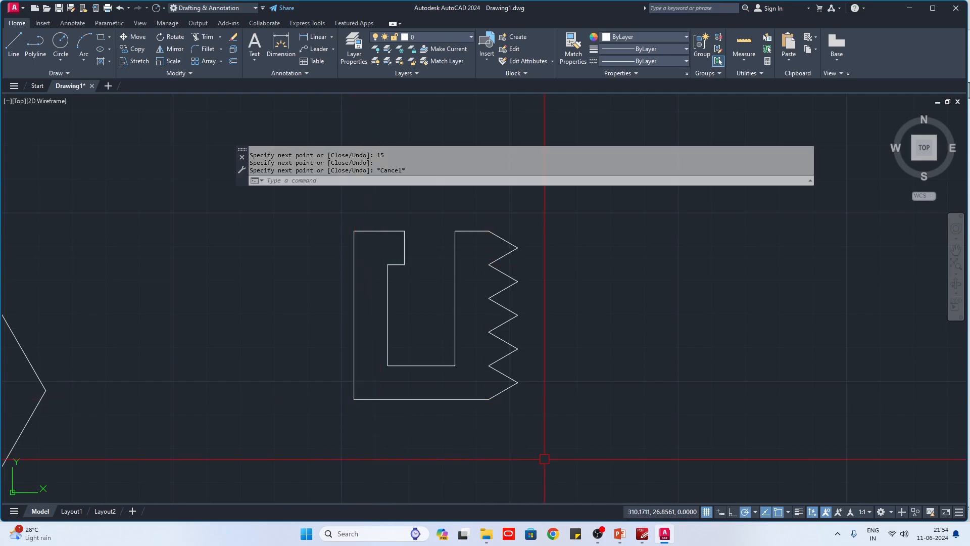
{"action": "left_click", "coordinate": [397, 265]}
{"action": "left_click", "coordinate": [388, 231]}
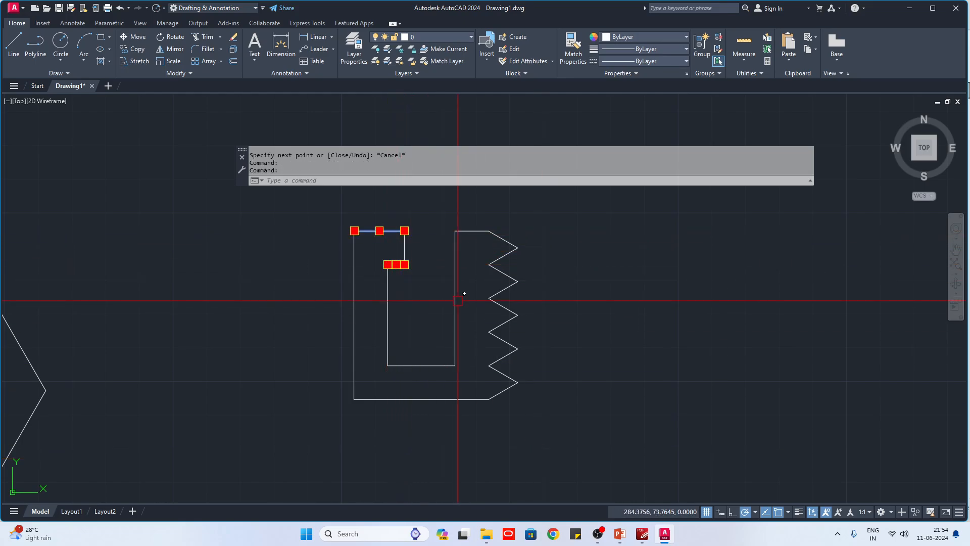
{"action": "key", "text": "Escape"}
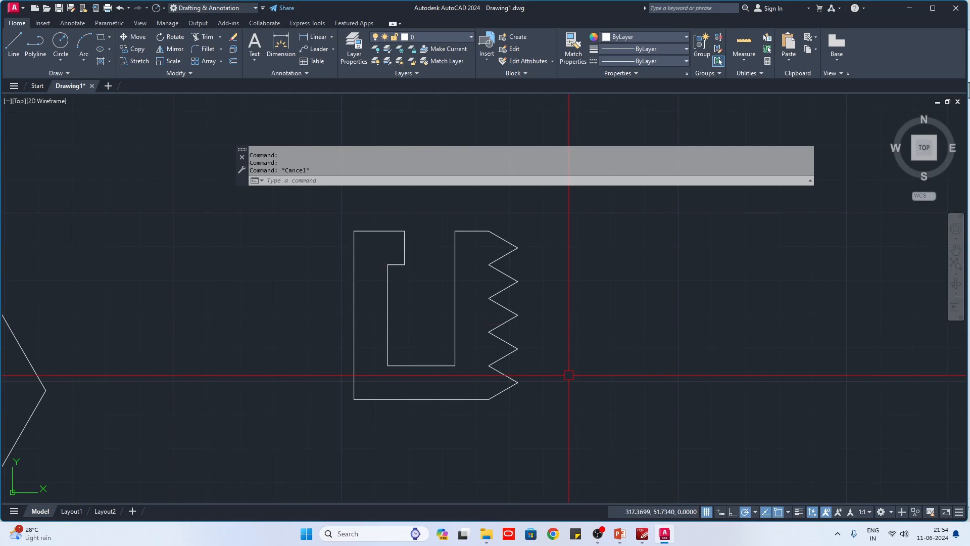
Change the snap type in the drafting settings from PolarSnap to rectangular Grid snap and accept the settings.
{"action": "type", "text": "ds"}
{"action": "key", "text": "Return"}
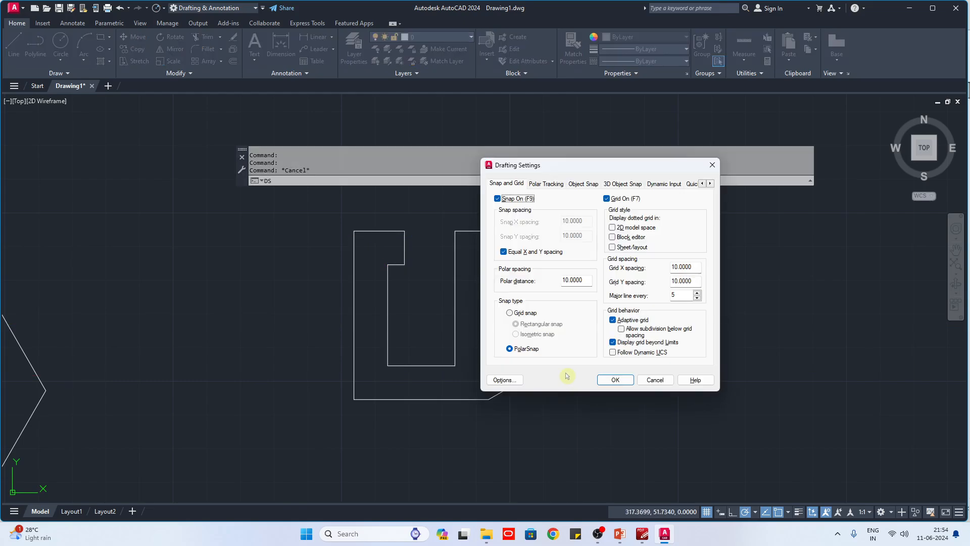
{"action": "left_click", "coordinate": [510, 313]}
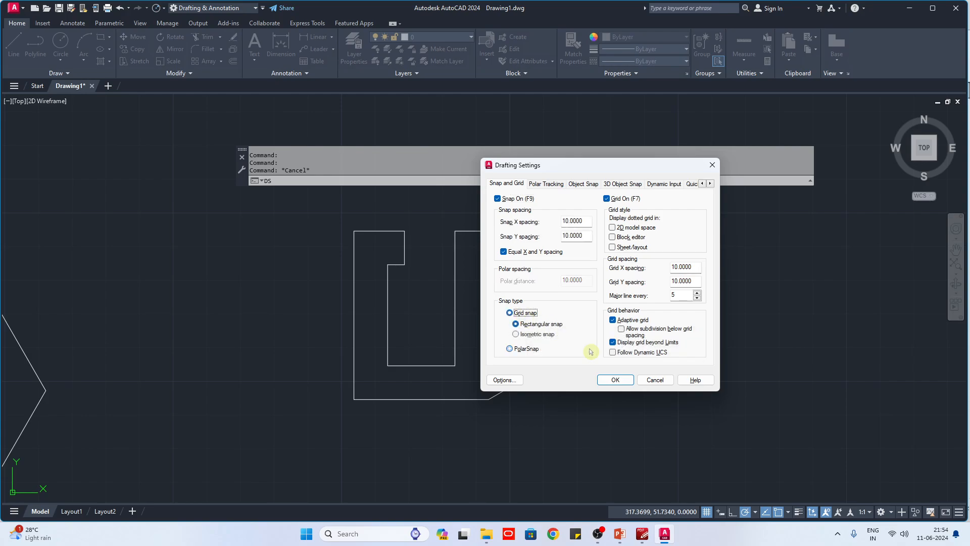
{"action": "left_click", "coordinate": [615, 379]}
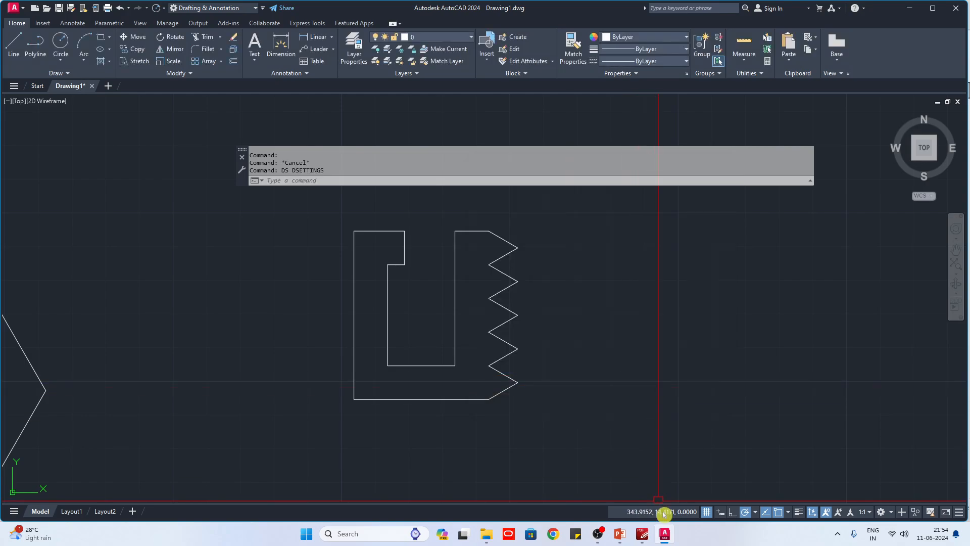
Switch to the PowerPoint notes and add the indented lines "Increment angle" and "Additional angles." under the polar tracking heading.
{"action": "left_click", "coordinate": [642, 534]}
{"action": "left_click", "coordinate": [626, 542]}
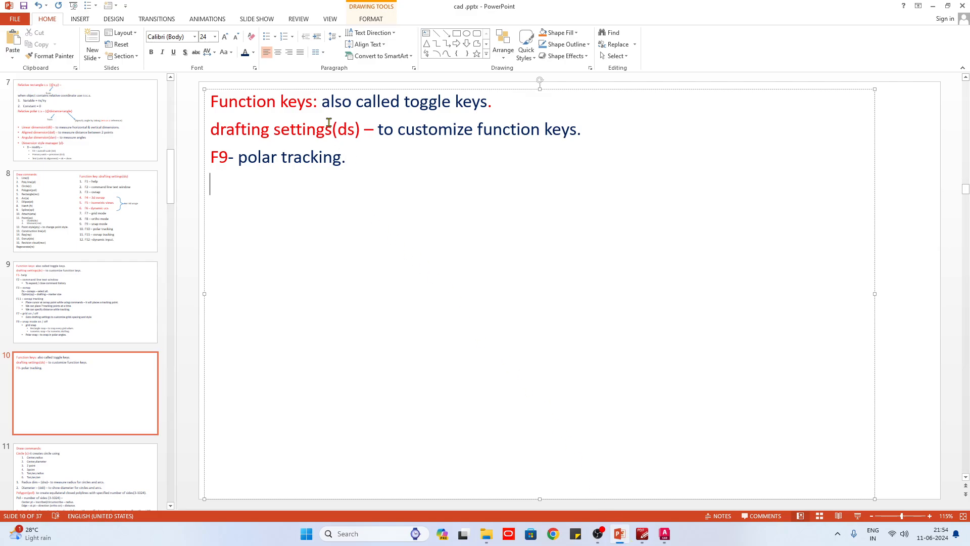
{"action": "left_click", "coordinate": [317, 37]}
{"action": "type", "text": "increment a"}
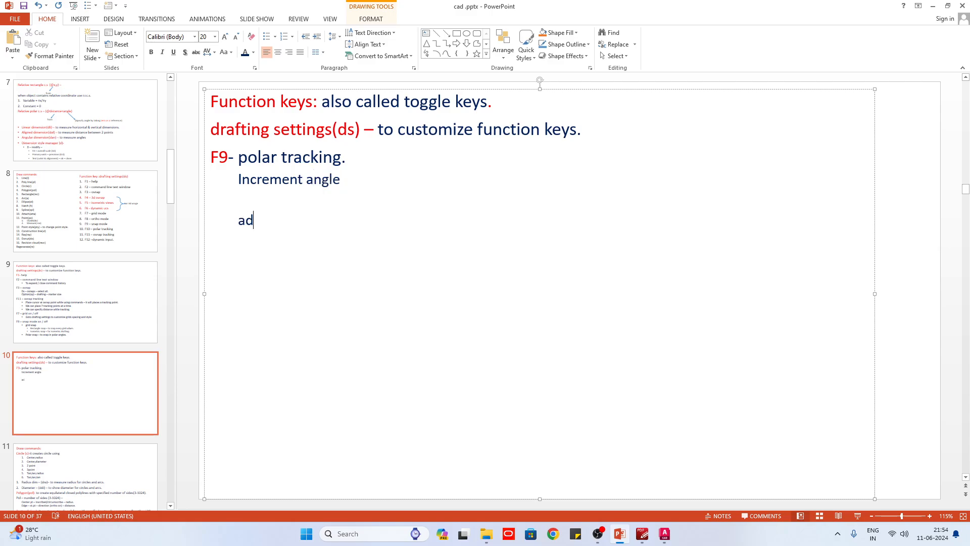
{"action": "type", "text": " angles."}
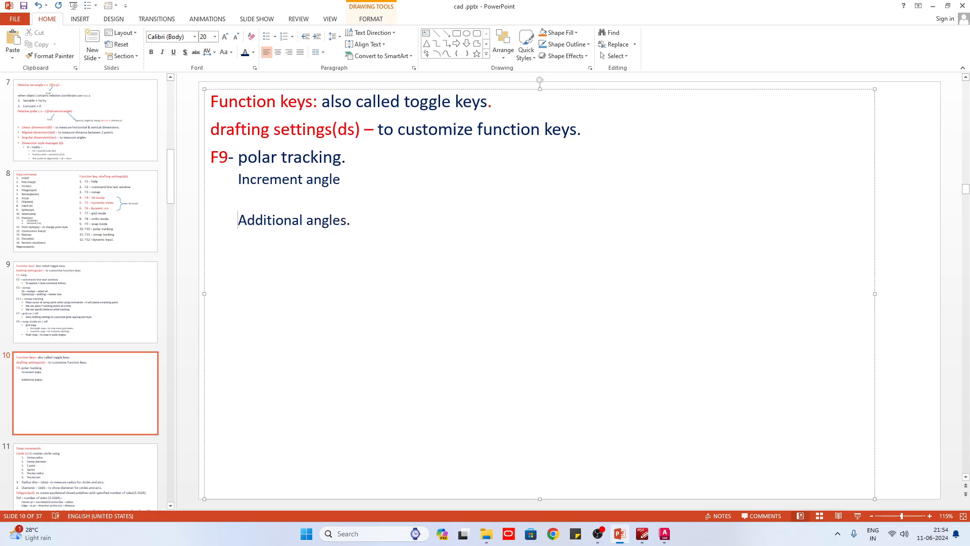
Remove the blank line between the two angle notes, format both as bullets, and delete the full stop after "Additional angles".
{"action": "key", "text": "BackSpace"}
{"action": "left_click_drag", "start_coordinate": [355, 220], "coordinate": [266, 181]}
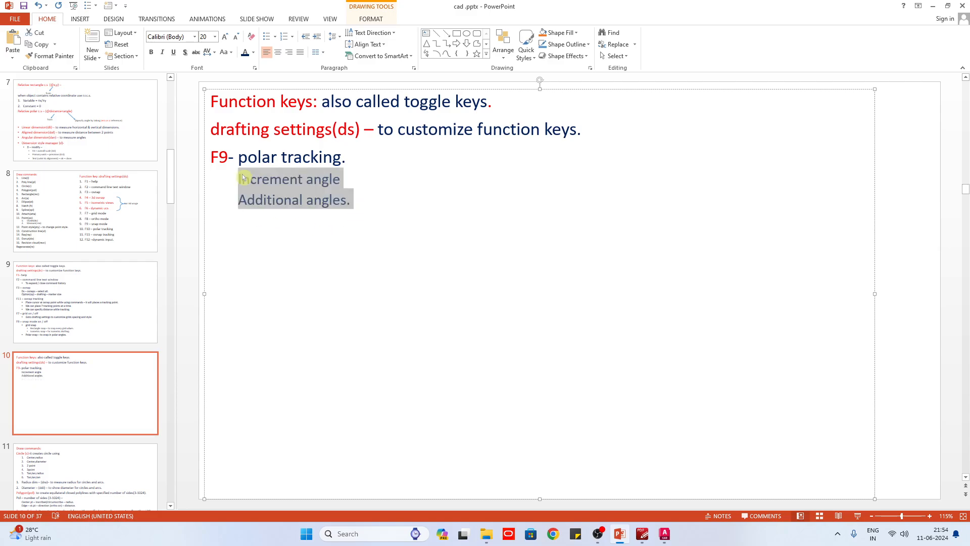
{"action": "left_click", "coordinate": [266, 36]}
{"action": "left_click", "coordinate": [384, 207]}
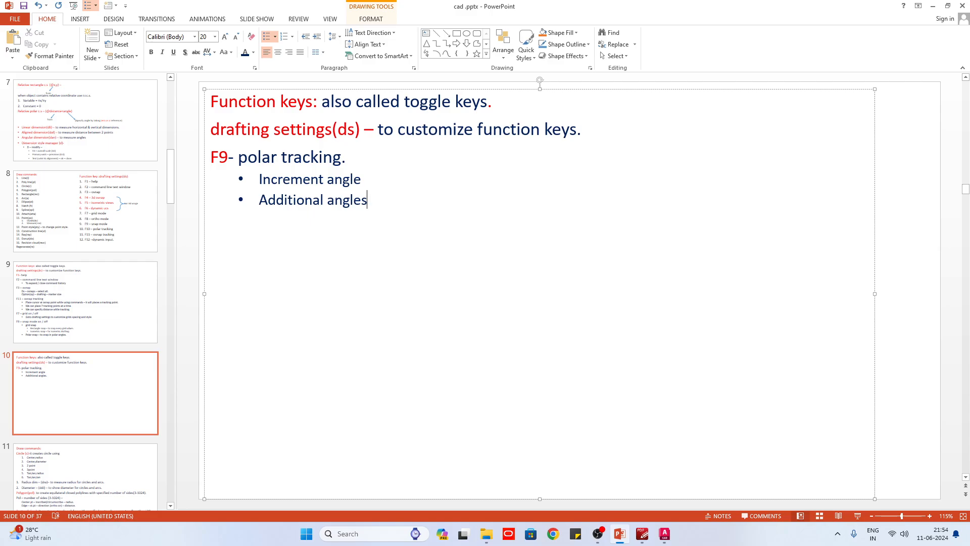
Check the sawtooth figure in the PDF workbook, switch to AutoCAD, start a trial line, turn snap off and cancel the line.
{"action": "left_click", "coordinate": [644, 534]}
{"action": "scroll", "coordinate": [606, 258], "scroll_direction": "up", "scroll_amount": 1}
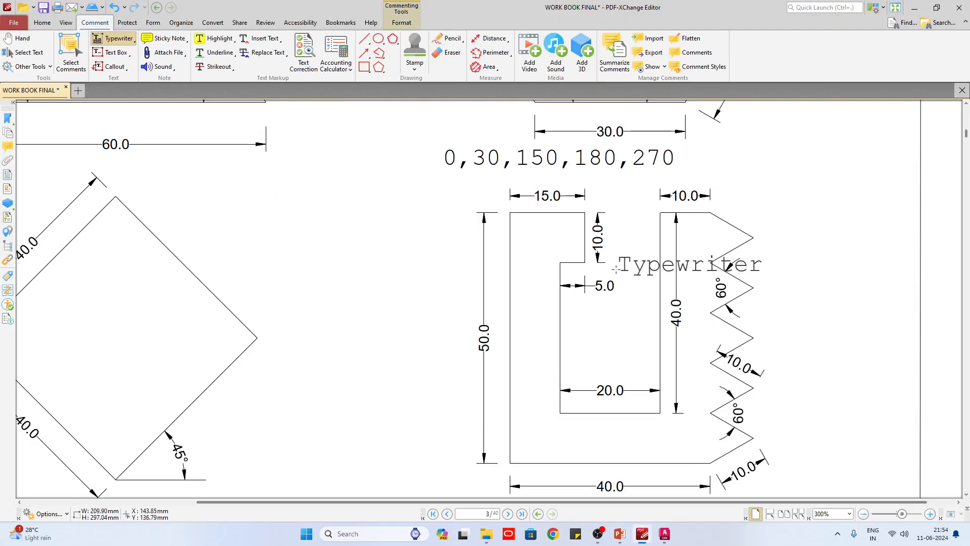
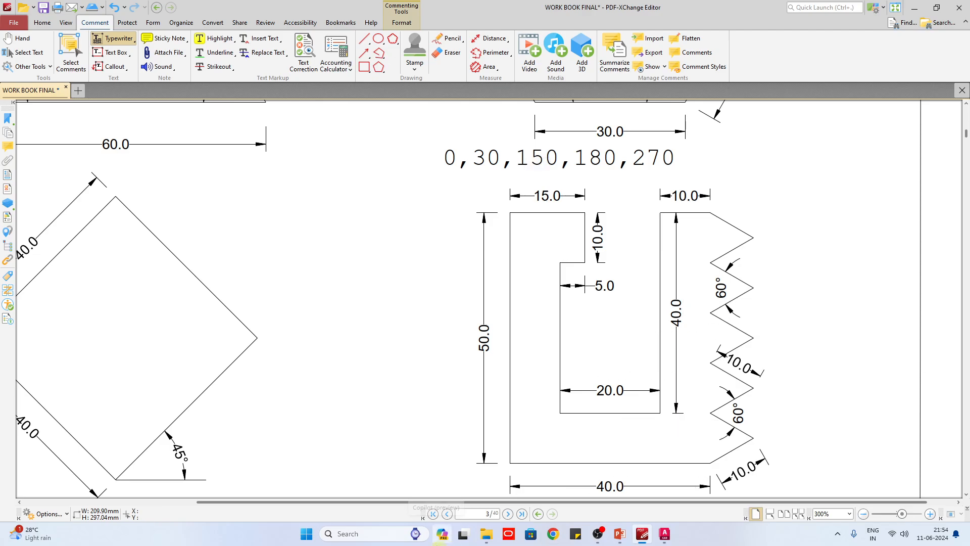
{"action": "left_click", "coordinate": [666, 535]}
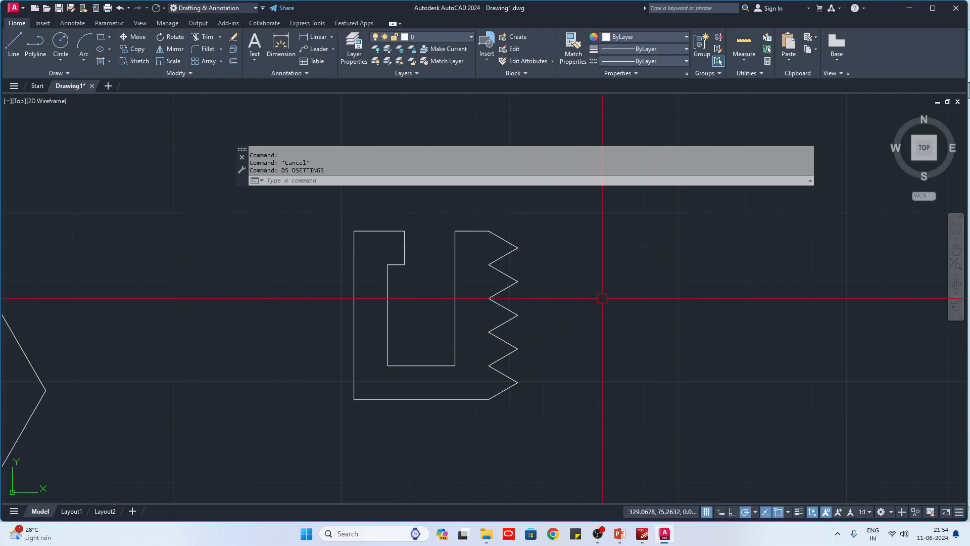
{"action": "type", "text": "l"}
{"action": "key", "text": "Return"}
{"action": "left_click", "coordinate": [678, 313]}
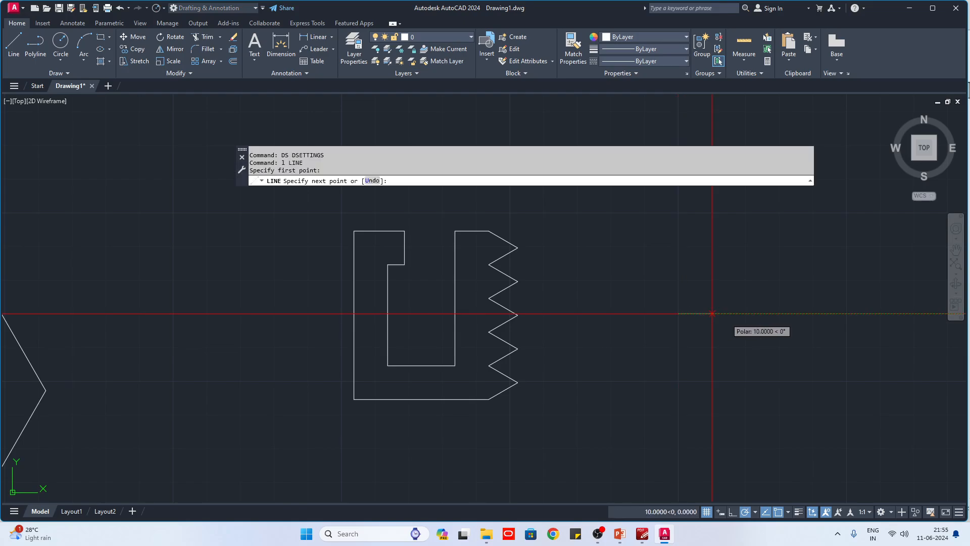
{"action": "key", "text": "F9"}
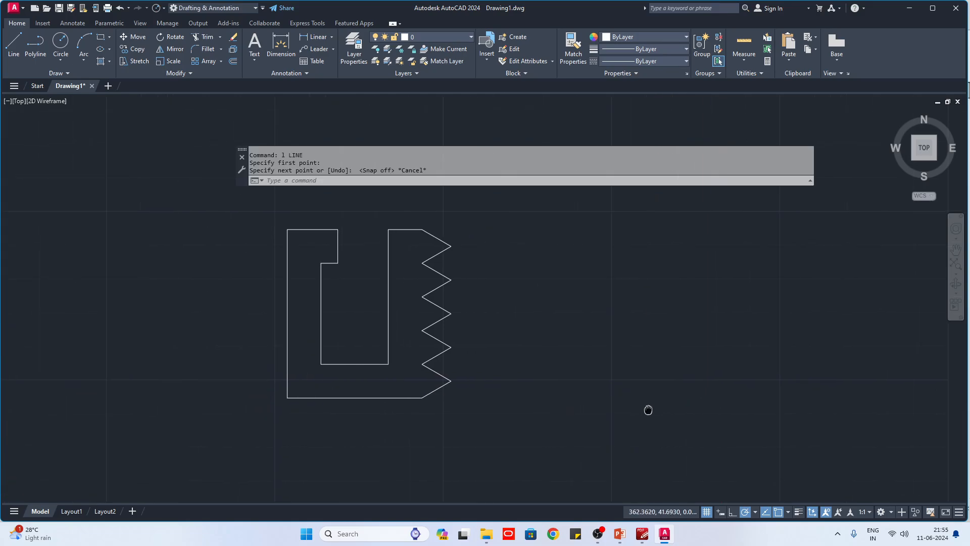
Switch to the PowerPoint notes and add an unindented, unbulleted line "F8 – ortho" below the polar tracking bullets.
{"action": "left_click", "coordinate": [642, 534]}
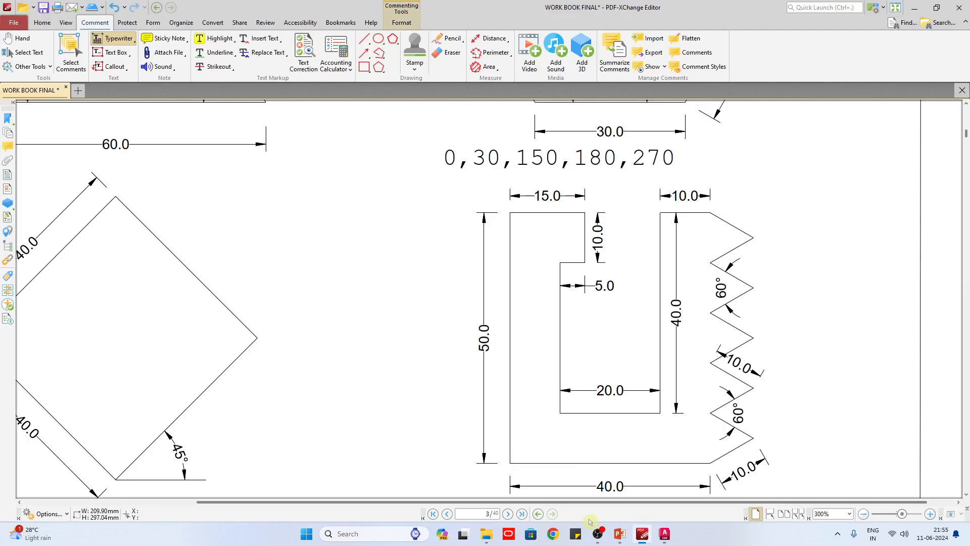
{"action": "left_click", "coordinate": [619, 534]}
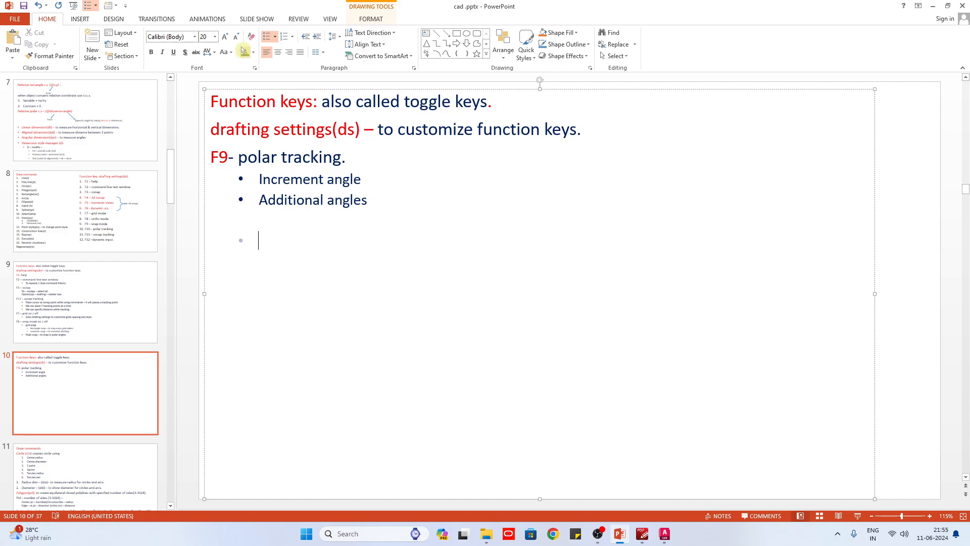
{"action": "key", "text": "BackSpace"}
{"action": "key", "text": "BackSpace"}
{"action": "left_click", "coordinate": [306, 37]}
{"action": "key", "text": "BackSpace"}
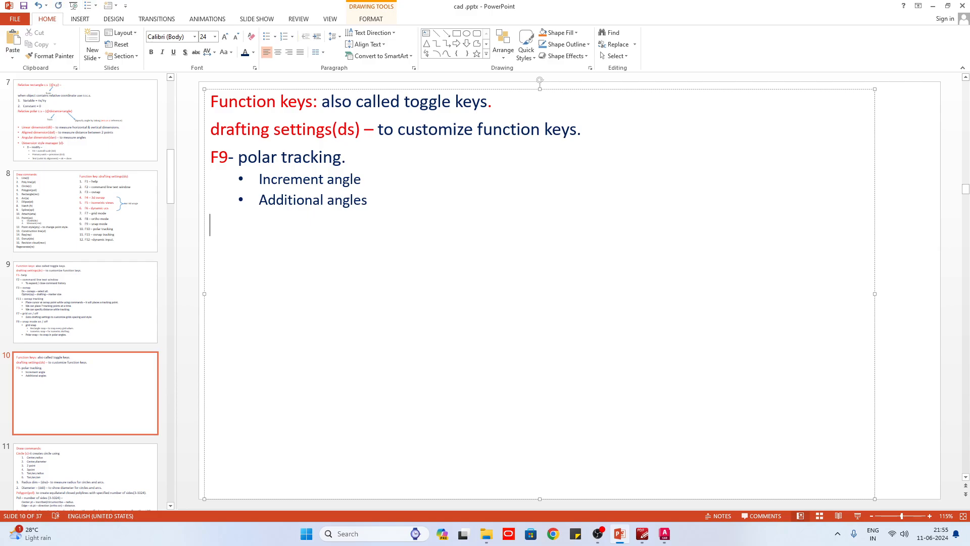
{"action": "type", "text": "F8 - ortho"}
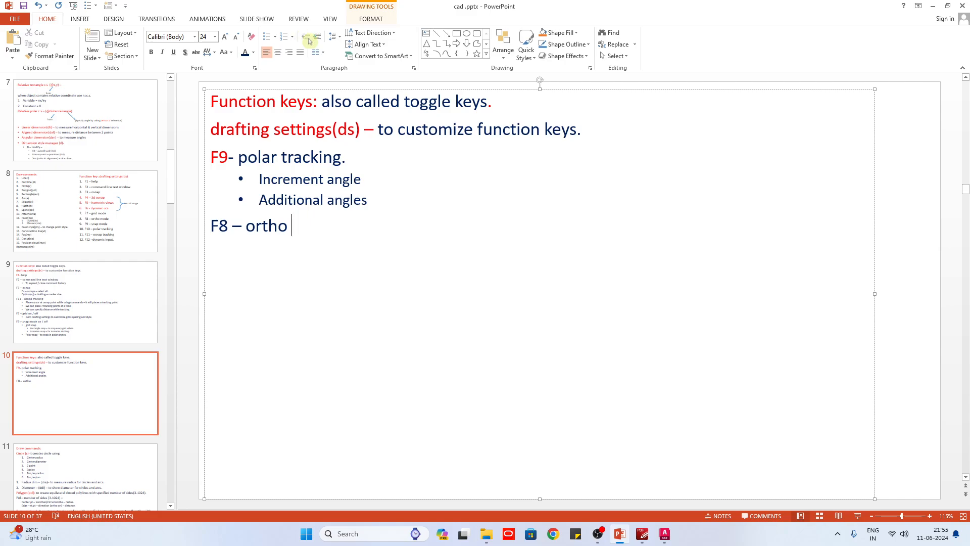
Switch to AutoCAD, start a line in the empty area beside the sawtooth figure, and toggle ortho mode on, off and on again.
{"action": "left_click", "coordinate": [665, 533]}
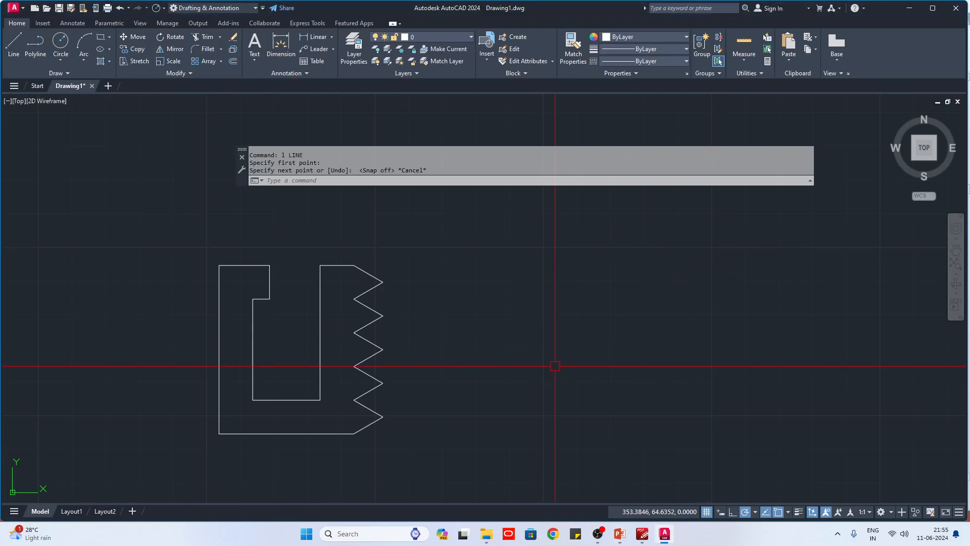
{"action": "type", "text": "l"}
{"action": "key", "text": "Return"}
{"action": "left_click", "coordinate": [577, 367]}
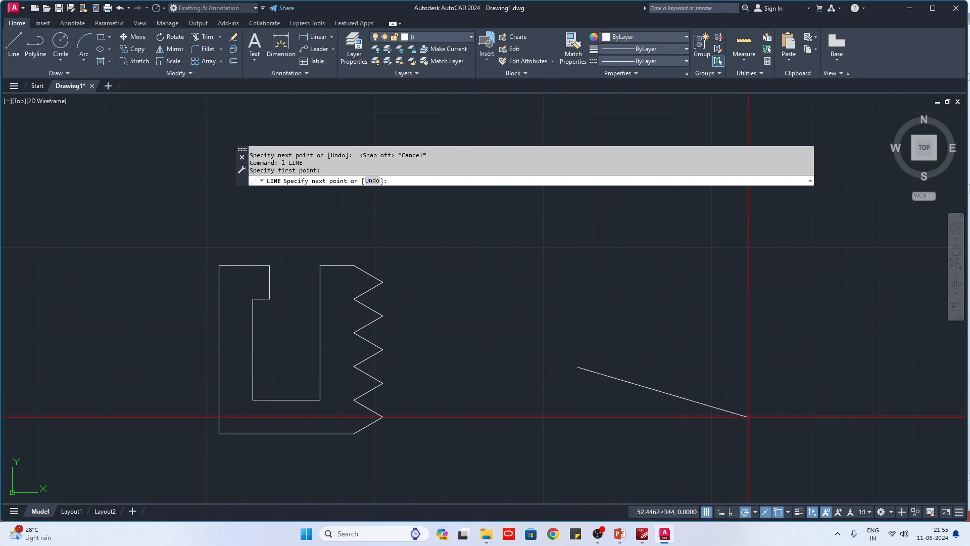
{"action": "key", "text": "F8"}
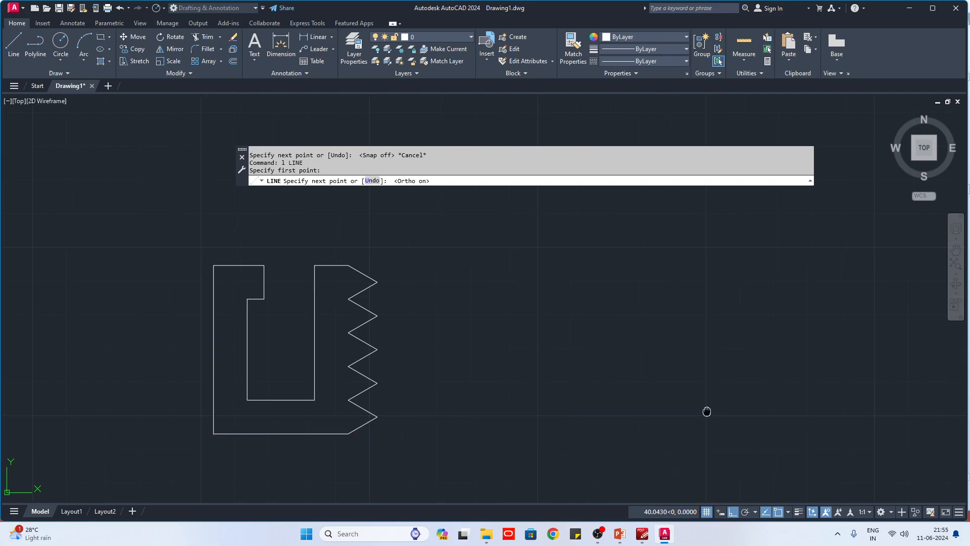
{"action": "middle_click_drag", "start_coordinate": [706, 409], "coordinate": [481, 402]}
{"action": "key", "text": "F8"}
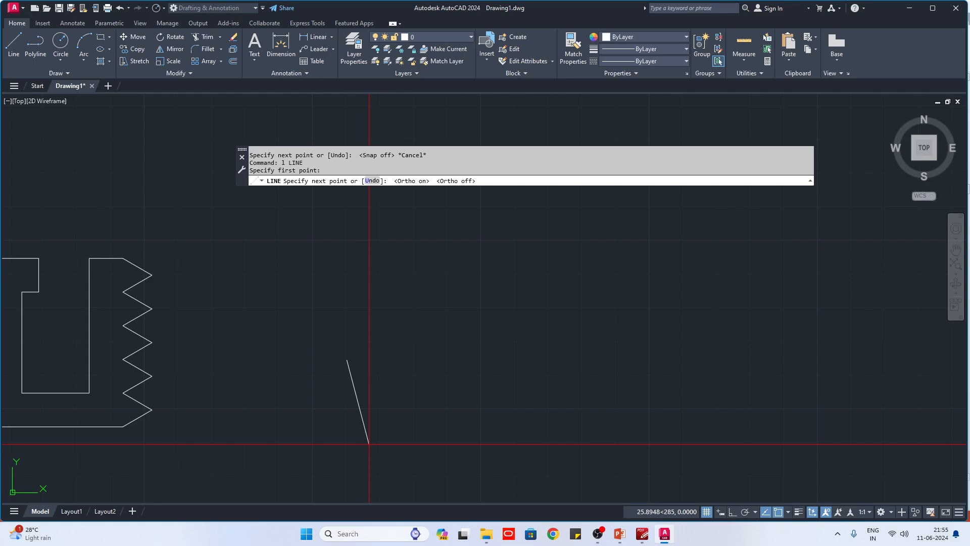
{"action": "key", "text": "F8"}
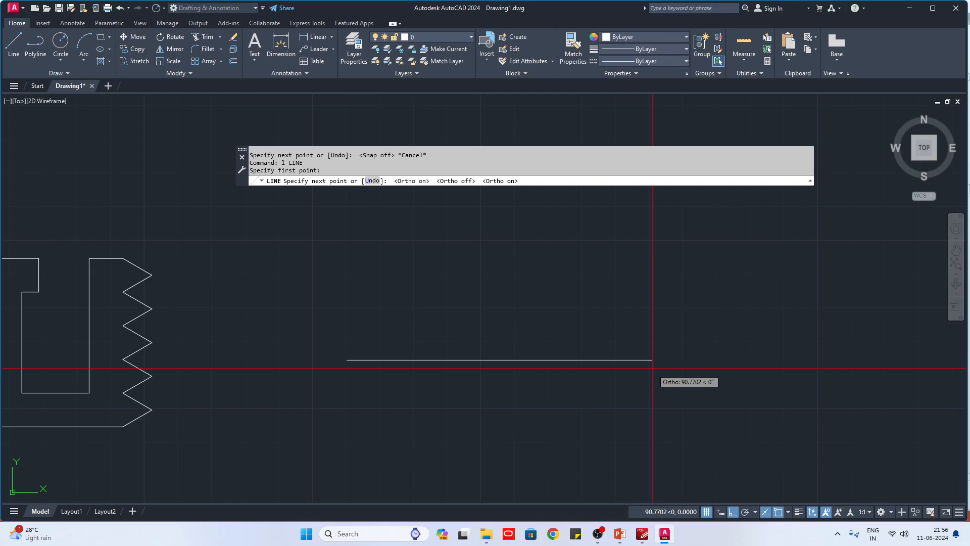
With ortho on, draw connected segments 10 units right, 10 units up, 50 units right and 20 units up.
{"action": "type", "text": "10"}
{"action": "key", "text": "Return"}
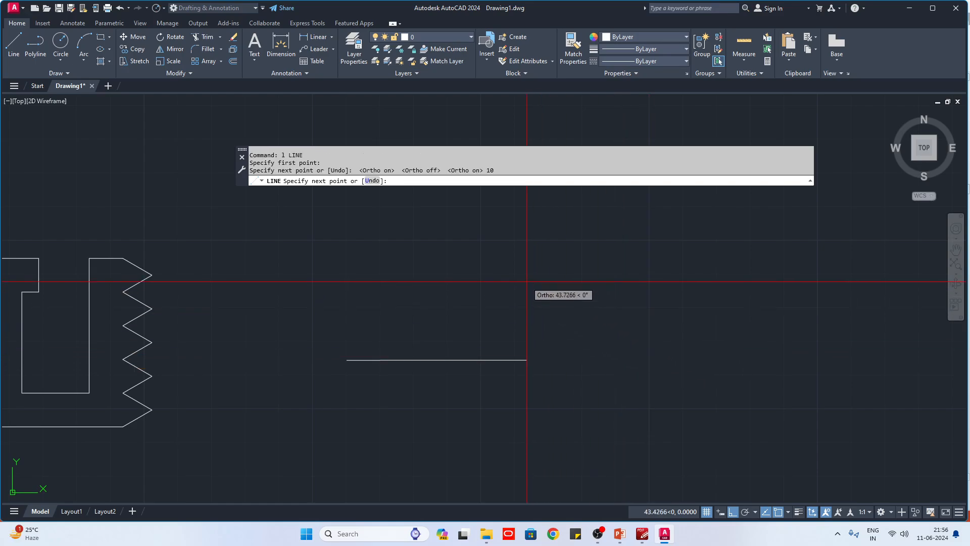
{"action": "type", "text": "10"}
{"action": "key", "text": "Return"}
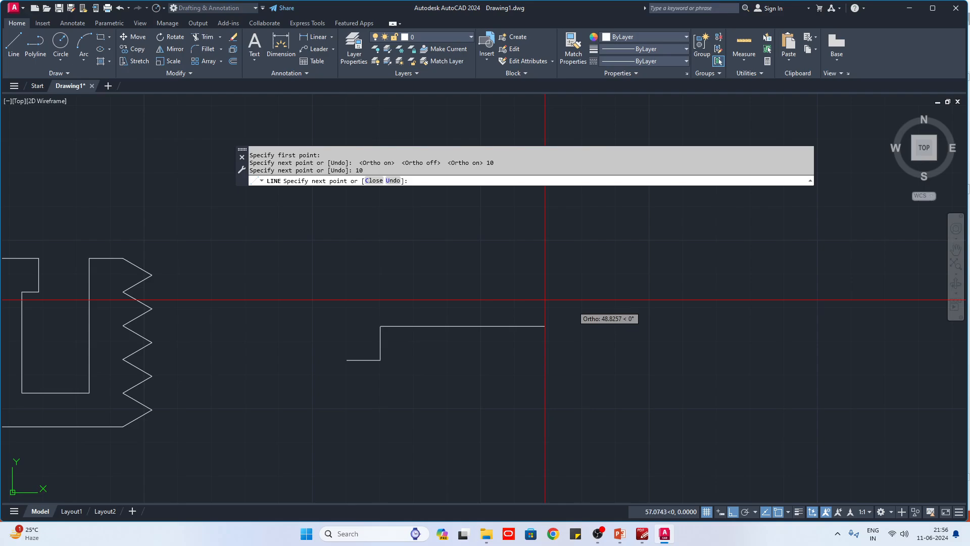
{"action": "type", "text": "50"}
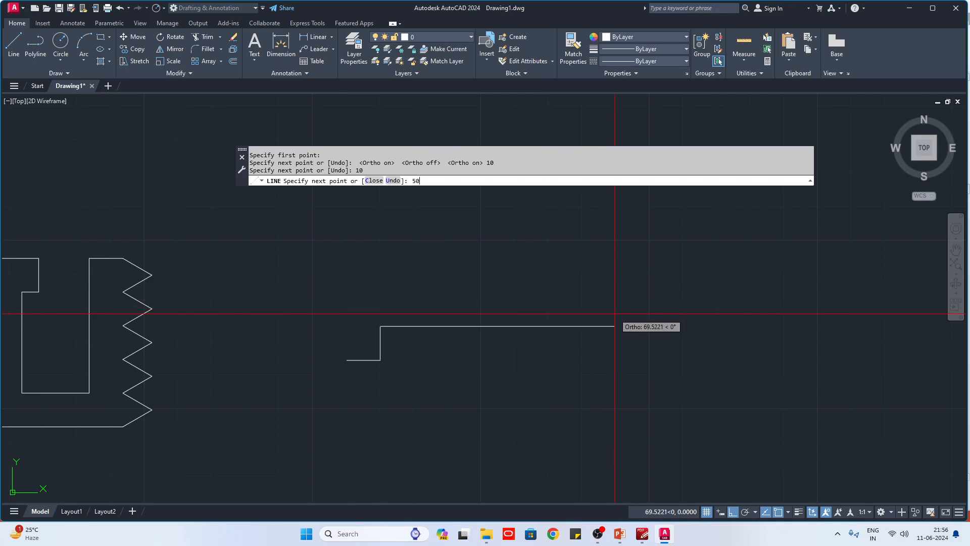
{"action": "key", "text": "Return"}
{"action": "type", "text": "20"}
{"action": "key", "text": "Return"}
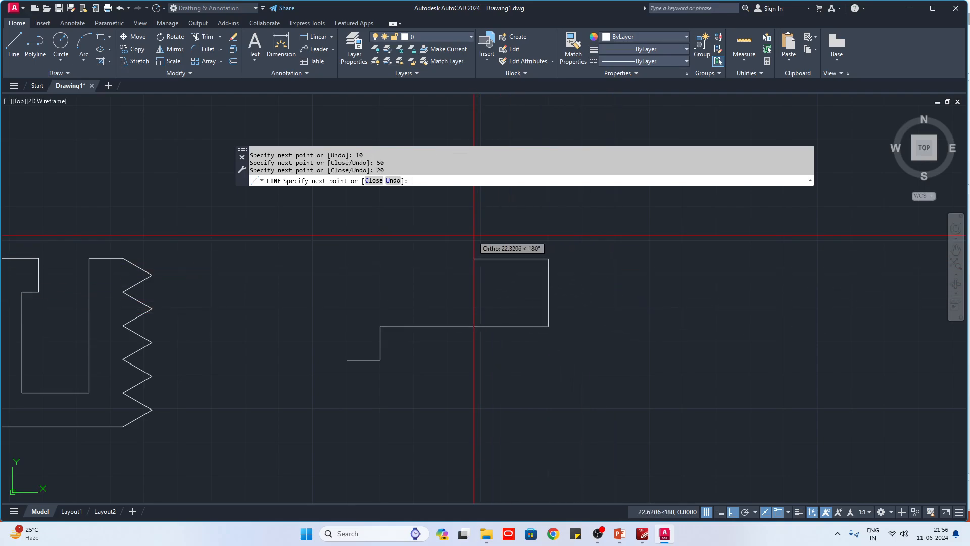
Draw the top edge left to above the start point, close the outline down to the start point, and end the line.
{"action": "left_click", "coordinate": [346, 303]}
{"action": "left_click", "coordinate": [346, 360]}
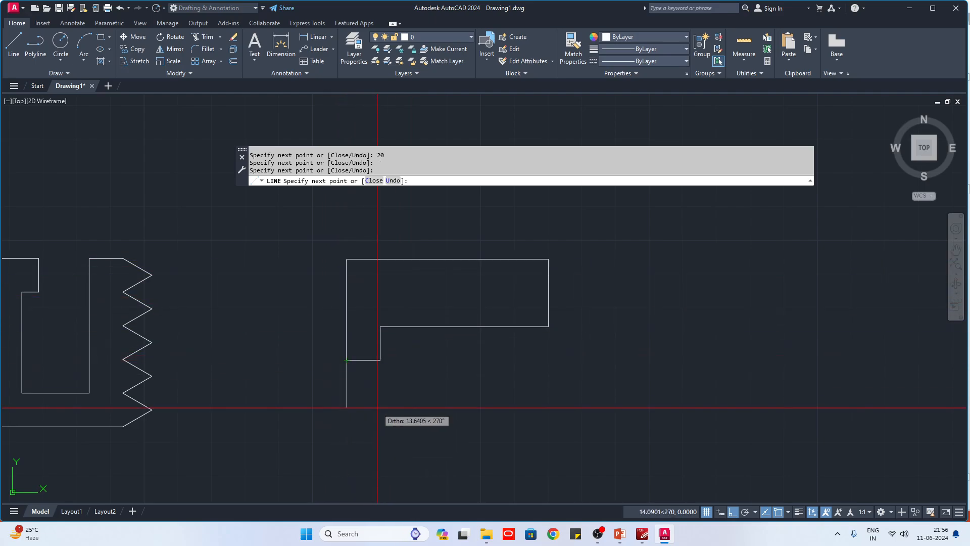
{"action": "key", "text": "Escape"}
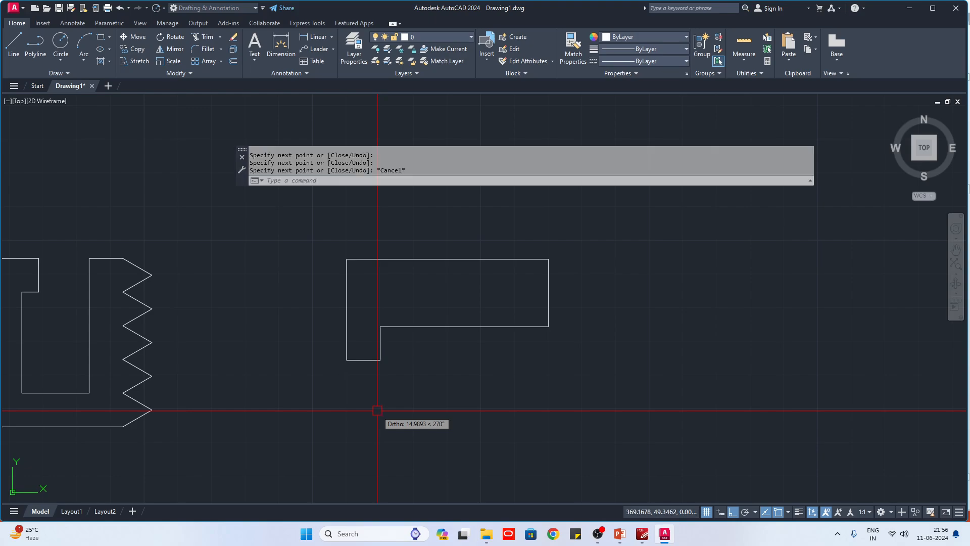
Switch to the PowerPoint notes and review the coordinate system slides, the direct line method entry and the function key list on slide 8.
{"action": "left_click", "coordinate": [641, 538]}
{"action": "left_click", "coordinate": [625, 540]}
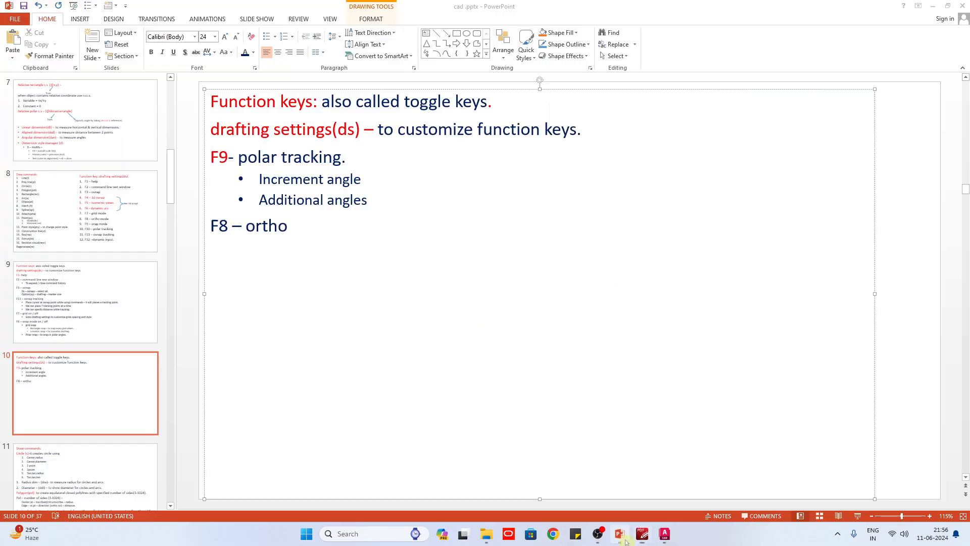
{"action": "left_click", "coordinate": [71, 211]}
{"action": "left_click", "coordinate": [71, 130]}
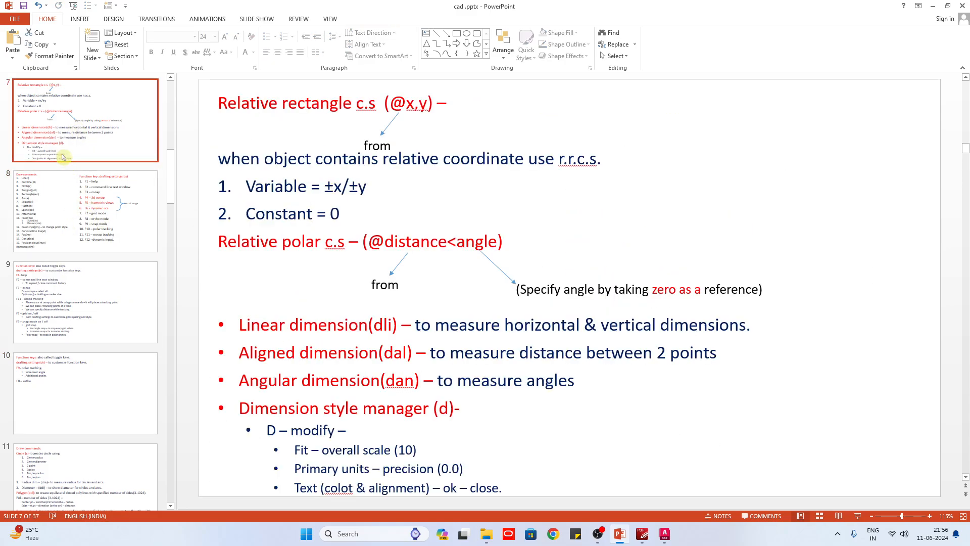
{"action": "scroll", "coordinate": [63, 158], "scroll_direction": "up", "scroll_amount": 4}
{"action": "left_click", "coordinate": [51, 144]}
{"action": "left_click", "coordinate": [71, 212]}
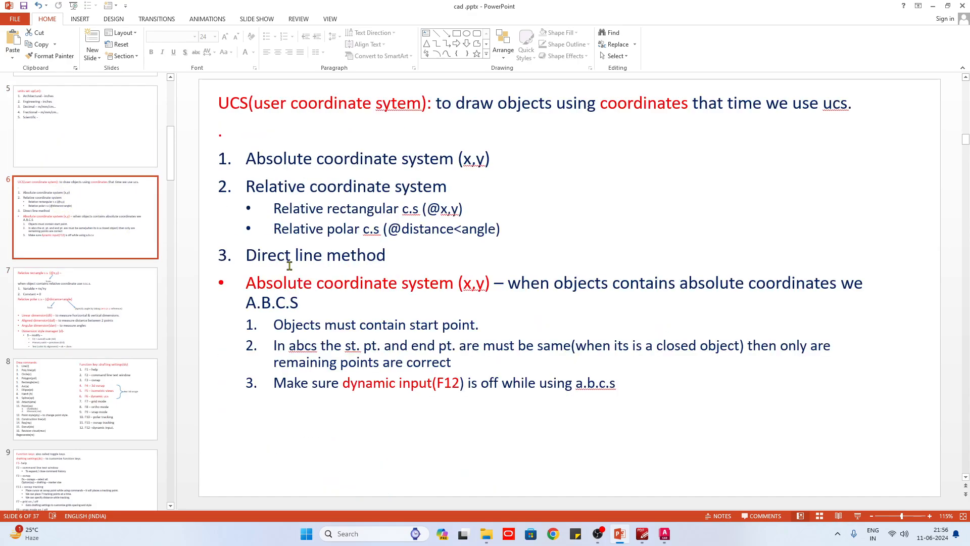
{"action": "left_click_drag", "start_coordinate": [379, 258], "coordinate": [259, 258]}
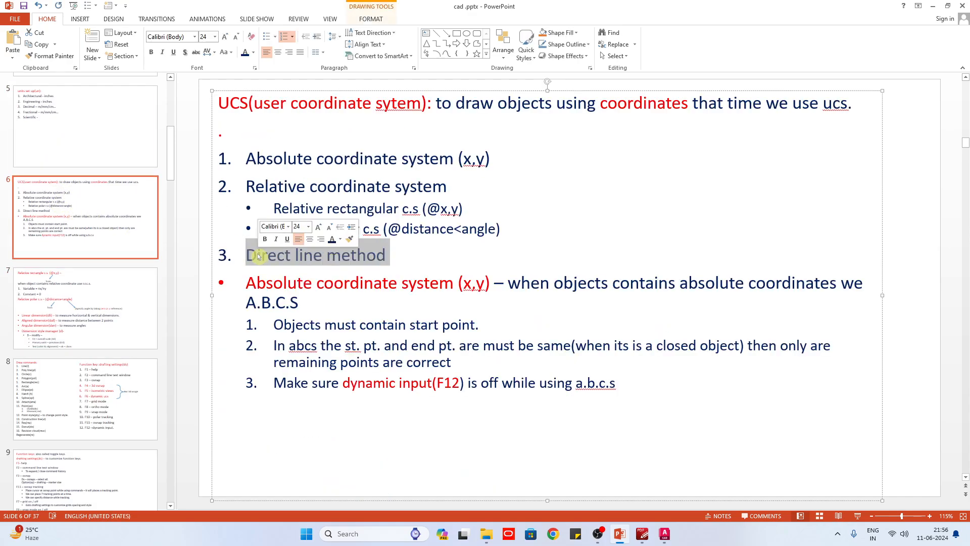
{"action": "left_click", "coordinate": [118, 388]}
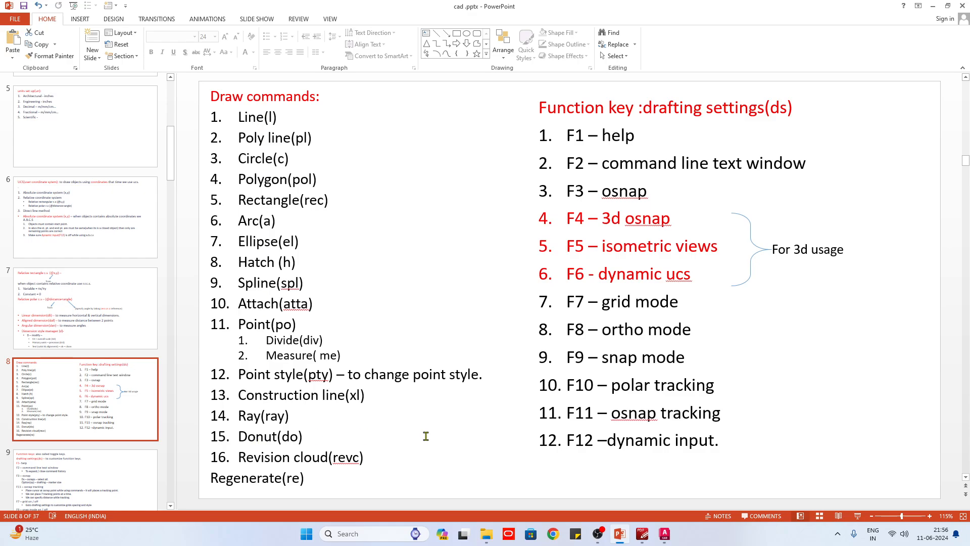
Review the function key list on slide 8, the modify commands on slide 18 and the function key notes on slide 9.
{"action": "mouse_move", "coordinate": [723, 441]}
{"action": "left_mouse_down"}
{"action": "mouse_move", "coordinate": [581, 191]}
{"action": "mouse_move", "coordinate": [563, 133]}
{"action": "left_mouse_up"}
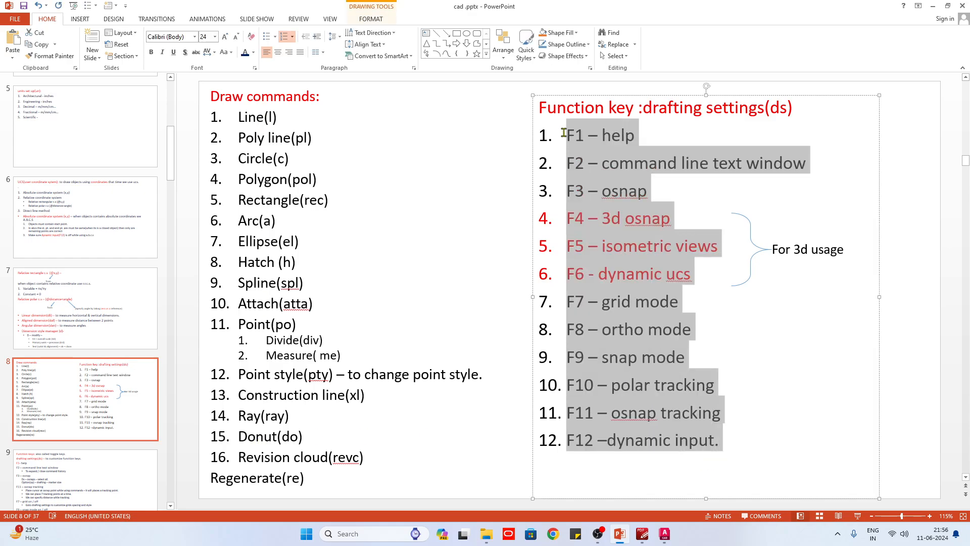
{"action": "left_click", "coordinate": [750, 444]}
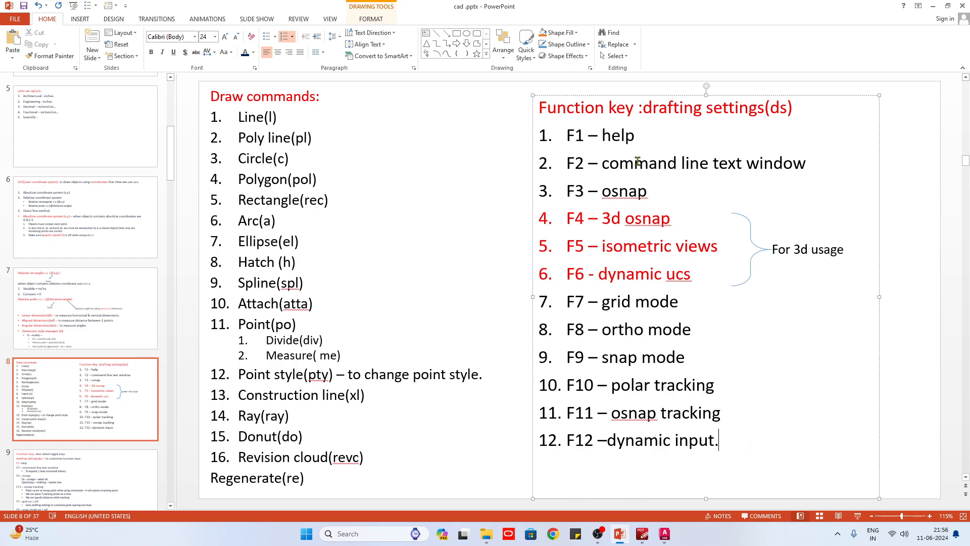
{"action": "left_click", "coordinate": [107, 382]}
{"action": "scroll", "coordinate": [96, 379], "scroll_direction": "down", "scroll_amount": 8}
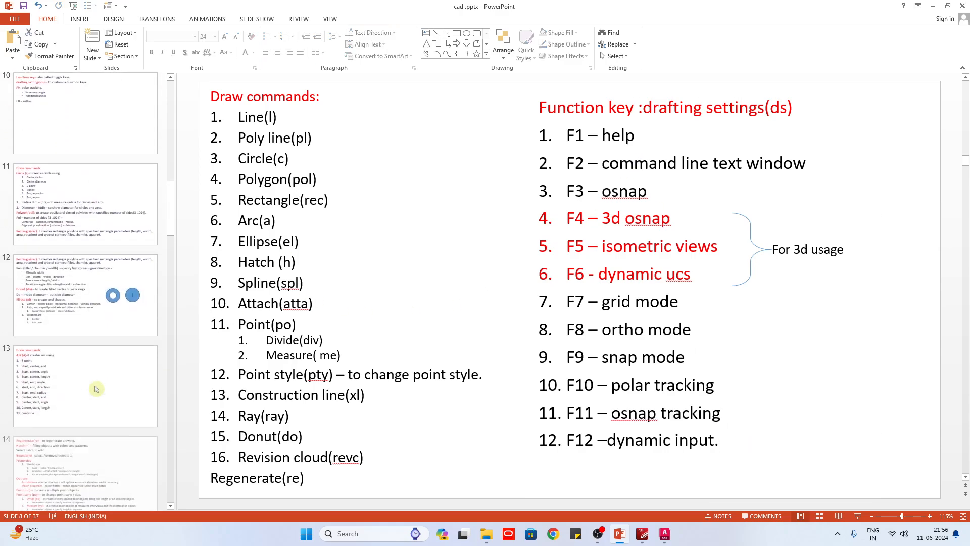
{"action": "scroll", "coordinate": [91, 357], "scroll_direction": "down", "scroll_amount": 5}
{"action": "left_click", "coordinate": [95, 319]}
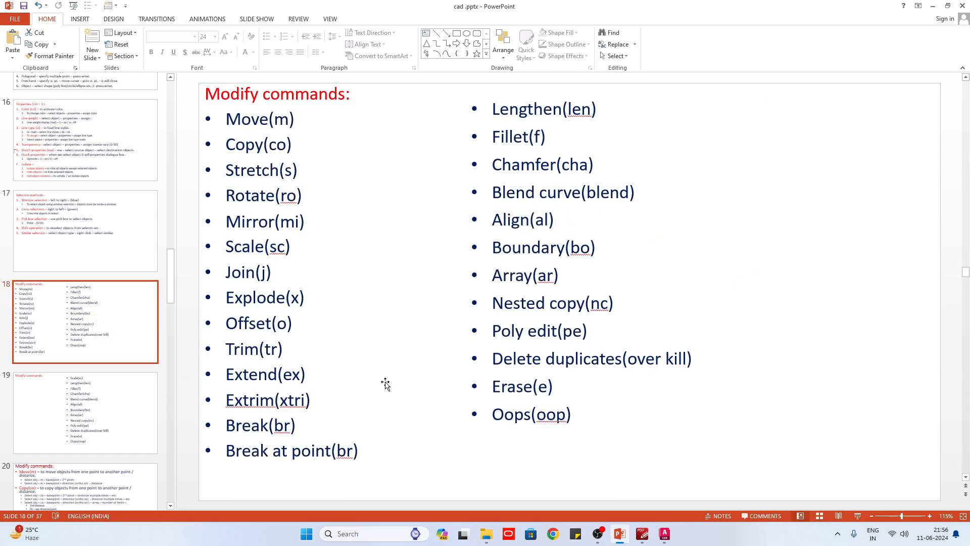
{"action": "scroll", "coordinate": [90, 342], "scroll_direction": "up", "scroll_amount": 15}
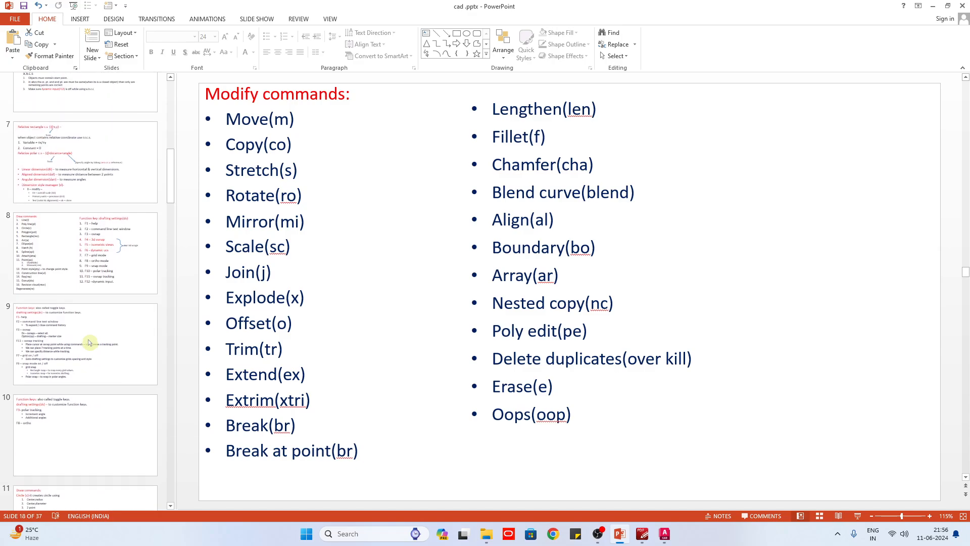
{"action": "left_click", "coordinate": [89, 256]}
{"action": "left_click", "coordinate": [108, 334]}
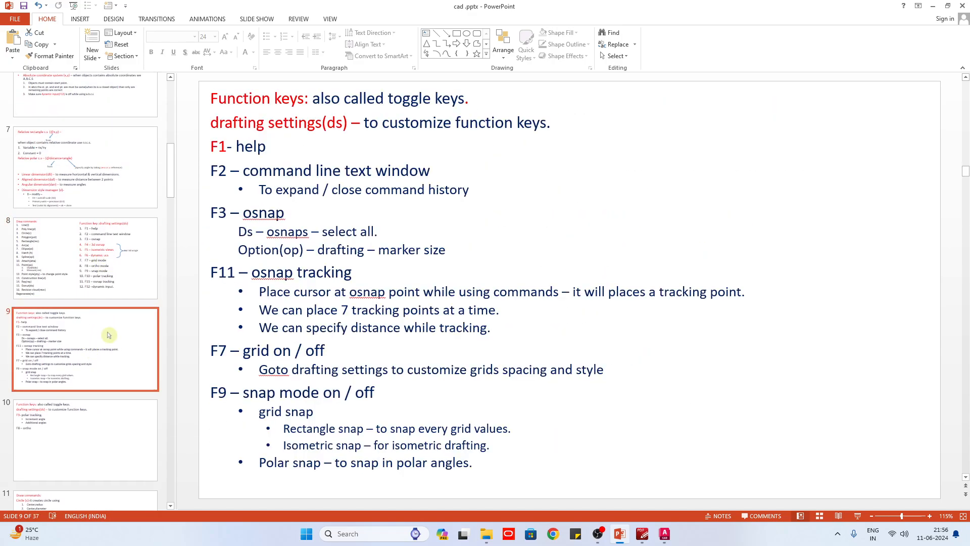
On slide 10, add the indented note "It makes cursor constrain to 90 degress while using commands." under F8 – ortho.
{"action": "left_click", "coordinate": [98, 414]}
{"action": "left_click", "coordinate": [296, 226]}
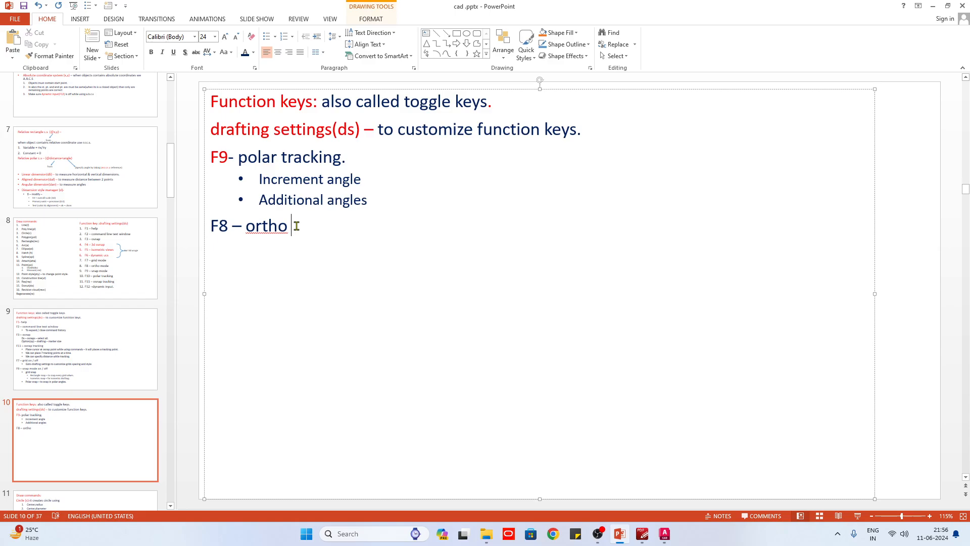
{"action": "key", "text": "Return"}
{"action": "key", "text": "Tab"}
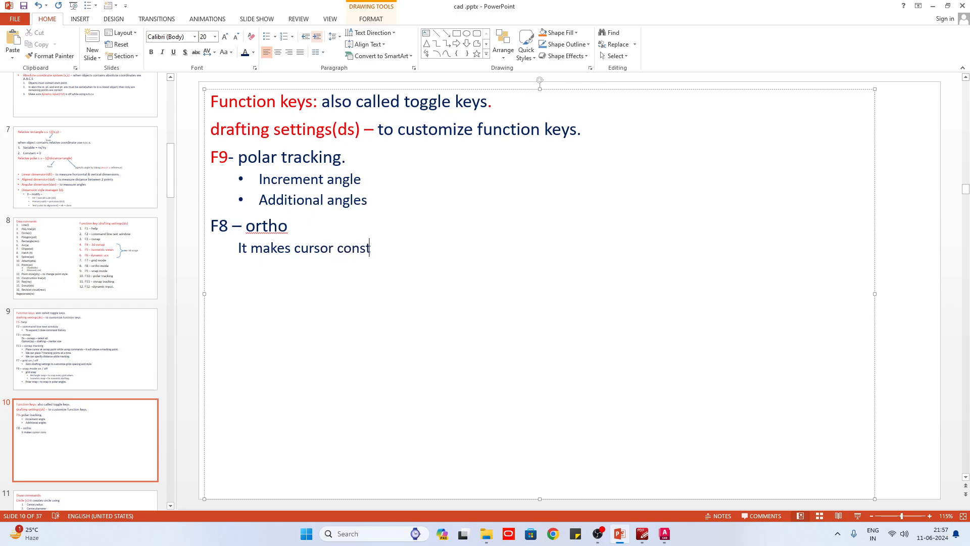
{"action": "type", "text": "It makes cursor constrain to 90 de"}
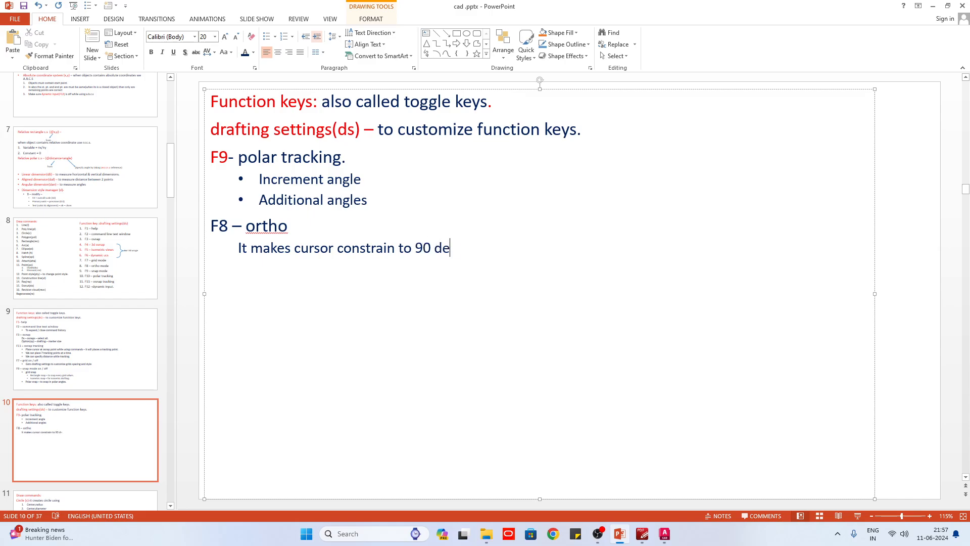
{"action": "type", "text": "gress while using c"}
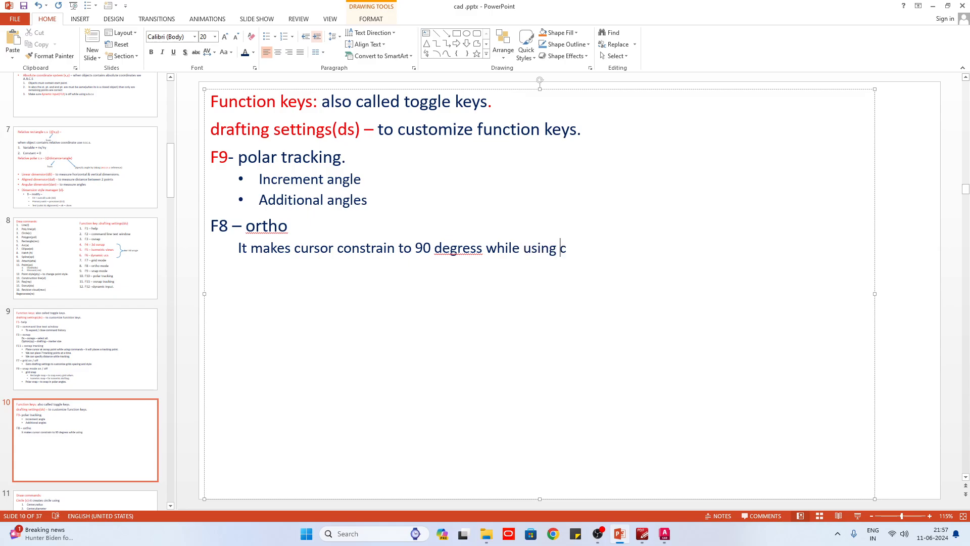
{"action": "type", "text": "ommands."}
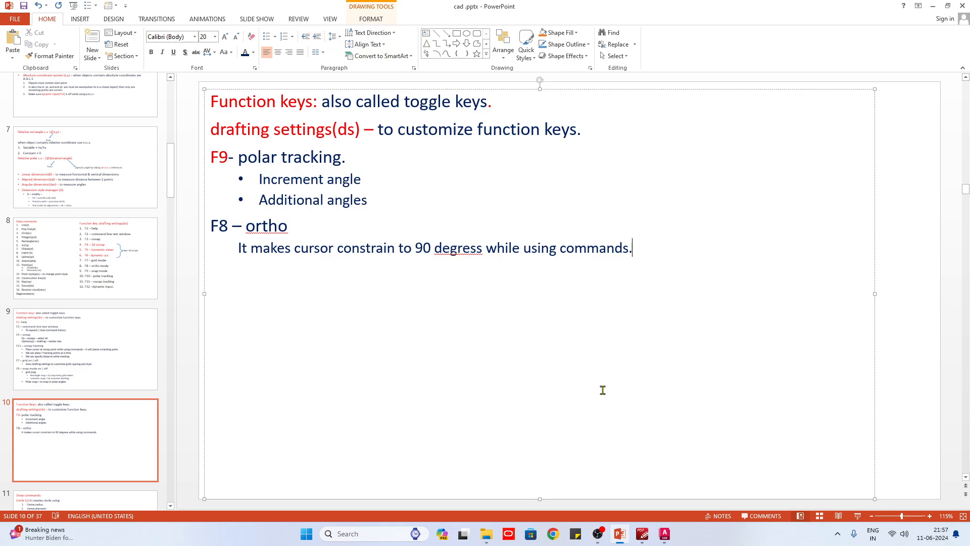
Switch to AutoCAD and begin an array copy of the stepped outline beside the sawtooth figure, with 10 items.
{"action": "left_click", "coordinate": [665, 533]}
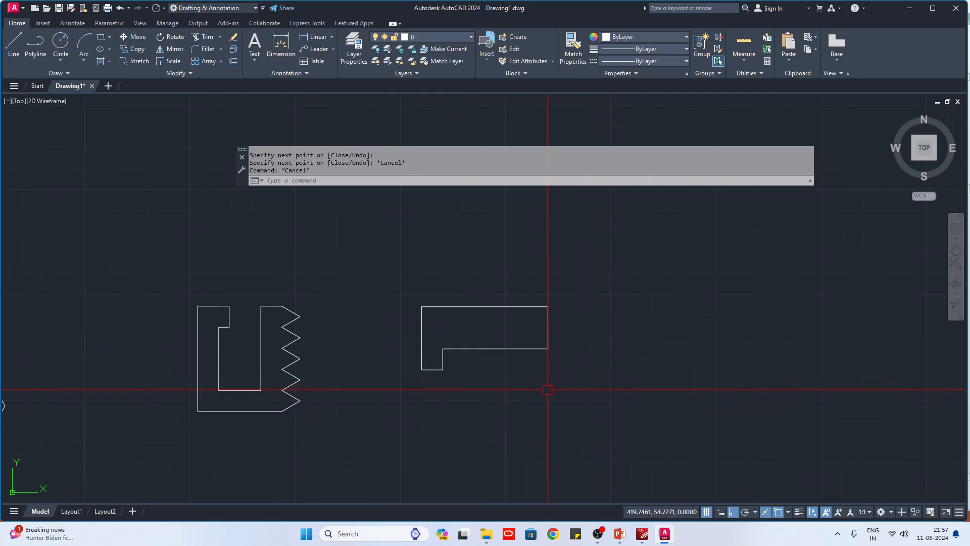
{"action": "left_click", "coordinate": [589, 404]}
{"action": "left_click", "coordinate": [365, 249]}
{"action": "type", "text": "co"}
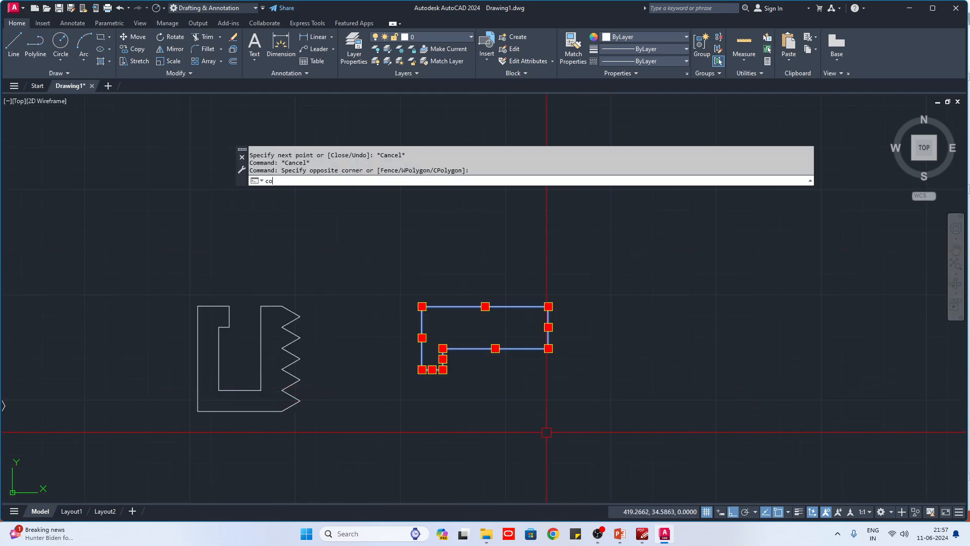
{"action": "key", "text": "Return"}
{"action": "left_click", "coordinate": [423, 390]}
{"action": "type", "text": "a"}
{"action": "key", "text": "Return"}
{"action": "type", "text": "1"}
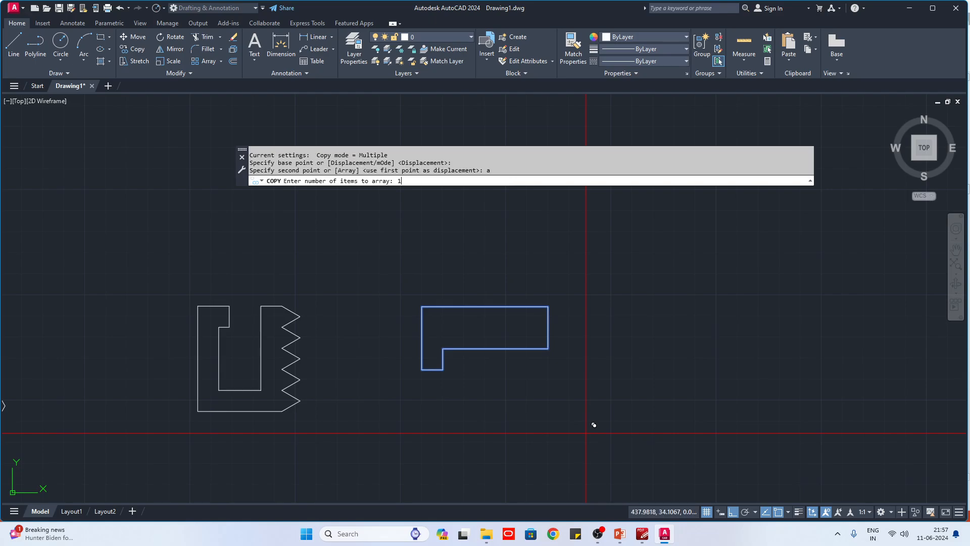
{"action": "type", "text": "0"}
{"action": "key", "text": "Return"}
Toggle ortho off and on to compare directions, place the arrayed outlines in a horizontal row, and end the copy.
{"action": "middle_click_drag", "start_coordinate": [648, 415], "coordinate": [336, 422]}
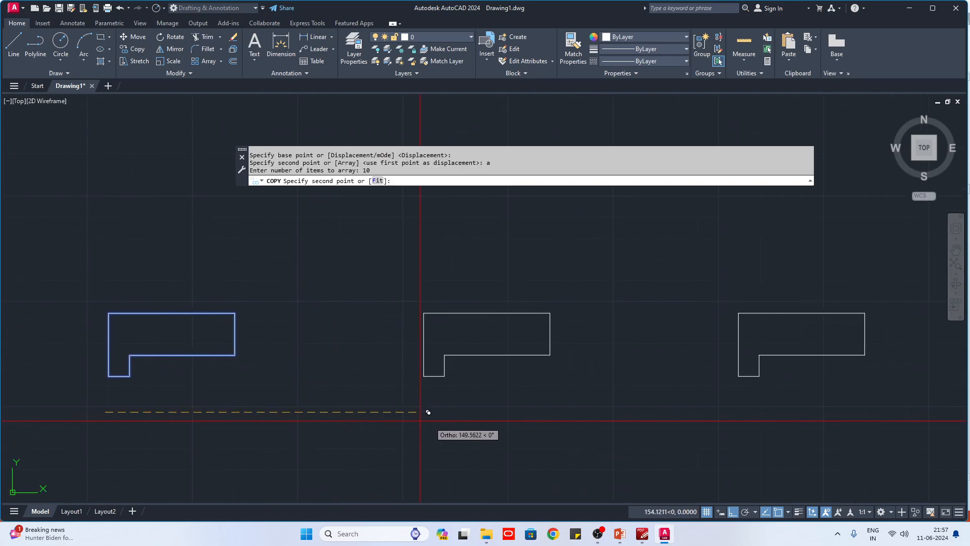
{"action": "key", "text": "F8"}
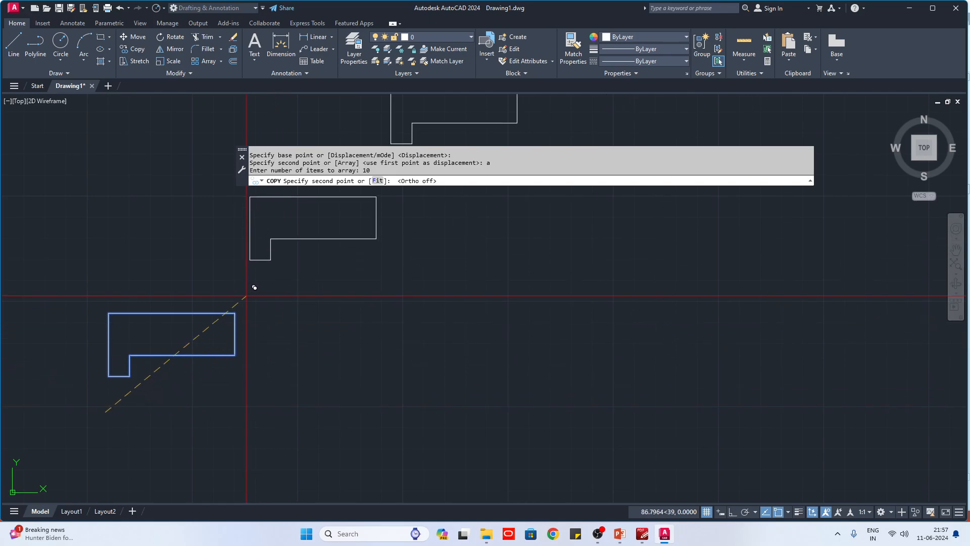
{"action": "scroll", "coordinate": [260, 387], "scroll_direction": "down", "scroll_amount": 5}
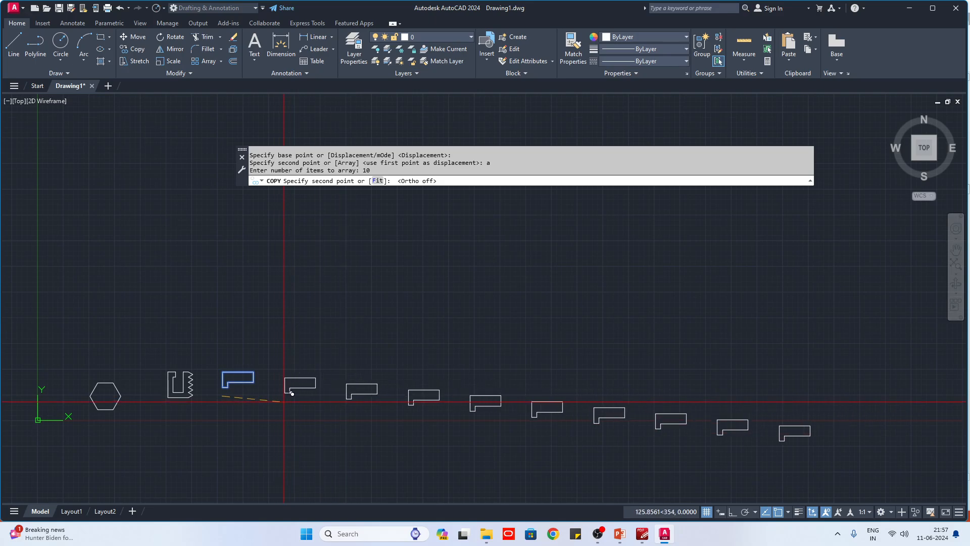
{"action": "key", "text": "F8"}
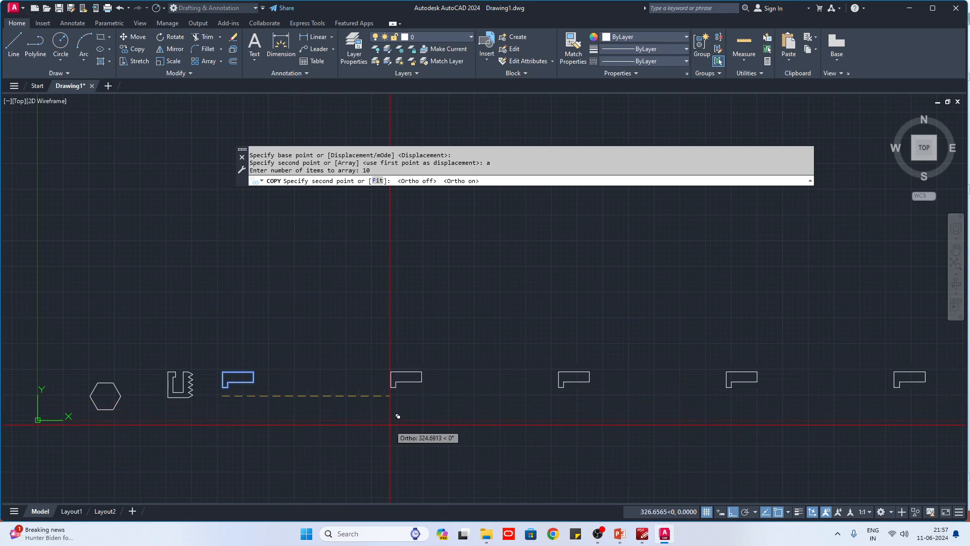
{"action": "left_click", "coordinate": [280, 406]}
{"action": "key", "text": "Escape"}
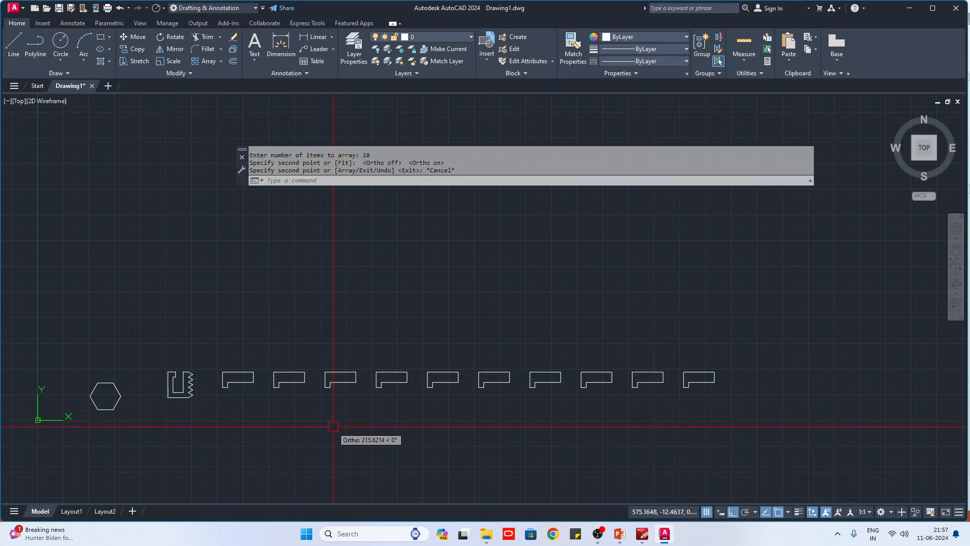
With ortho on, draw a six-segment staircase line rising to the right in the empty area above the outlines.
{"action": "scroll", "coordinate": [254, 286], "scroll_direction": "up", "scroll_amount": 4}
{"action": "type", "text": "L"}
{"action": "key", "text": "Return"}
{"action": "left_click", "coordinate": [260, 382]}
{"action": "left_click", "coordinate": [261, 335]}
{"action": "left_click", "coordinate": [305, 335]}
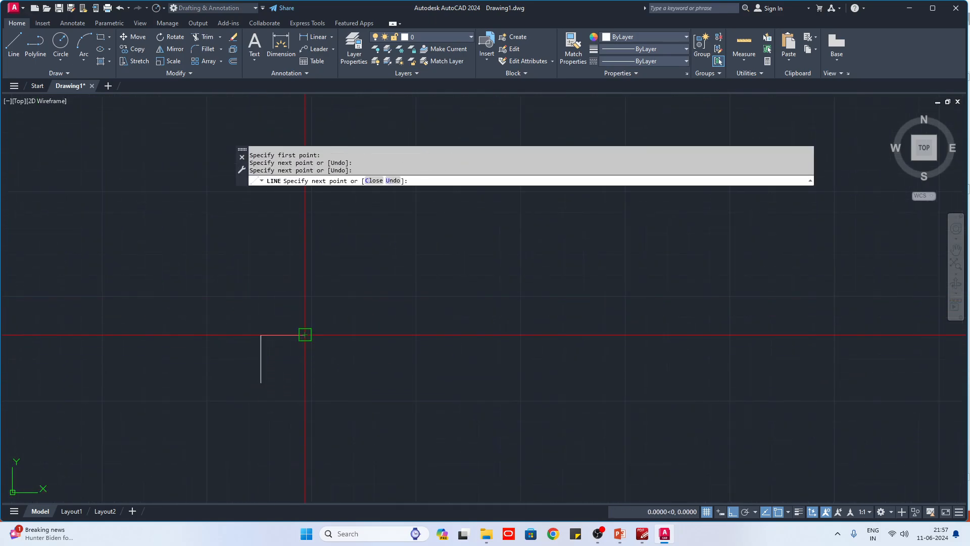
{"action": "left_click", "coordinate": [305, 280]}
{"action": "left_click", "coordinate": [364, 281]}
{"action": "left_click", "coordinate": [364, 238]}
{"action": "left_click", "coordinate": [407, 238]}
{"action": "key", "text": "Escape"}
Try to mirror the five lower staircase segments about a vertical line from the top tread's midpoint, turning ortho off during the preview.
{"action": "left_click", "coordinate": [380, 432]}
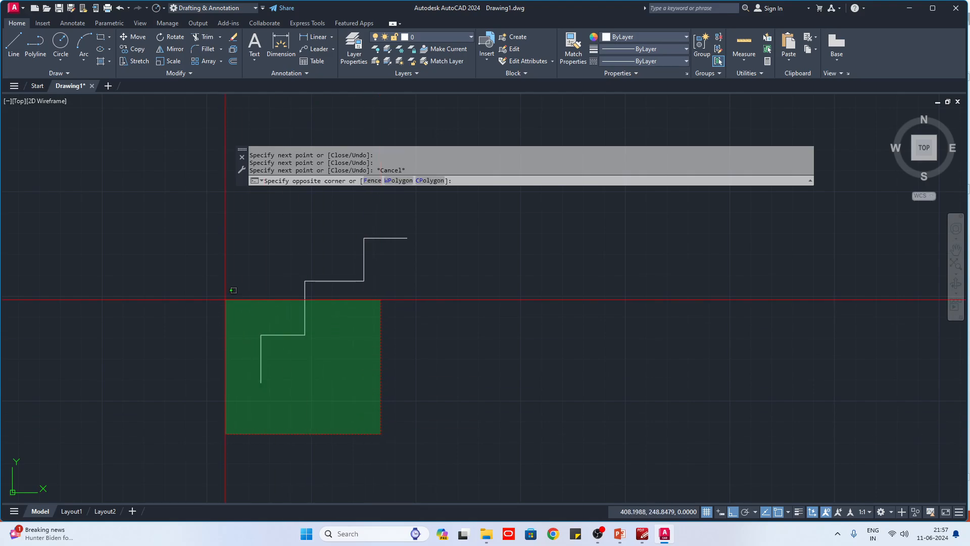
{"action": "left_click", "coordinate": [190, 261]}
{"action": "type", "text": "MI"}
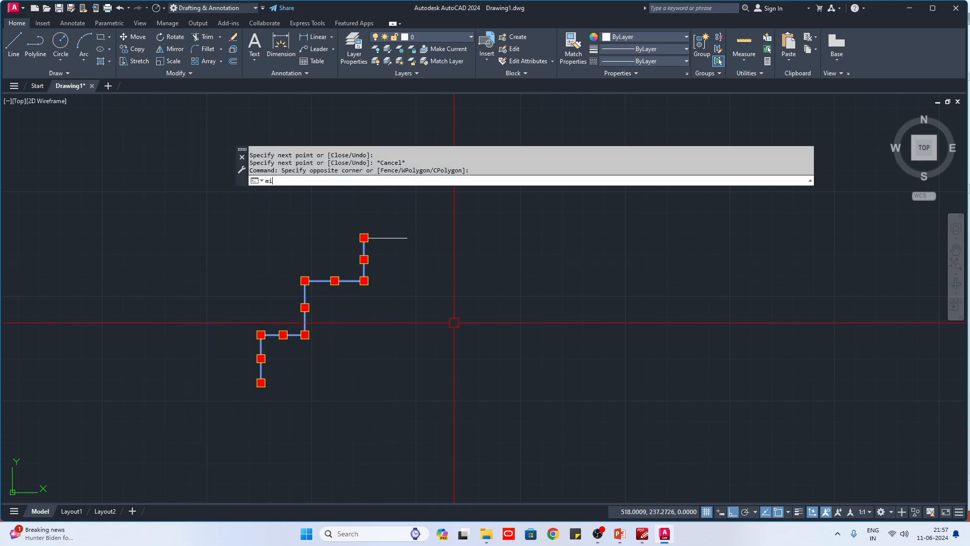
{"action": "key", "text": "Return"}
{"action": "left_click", "coordinate": [385, 238]}
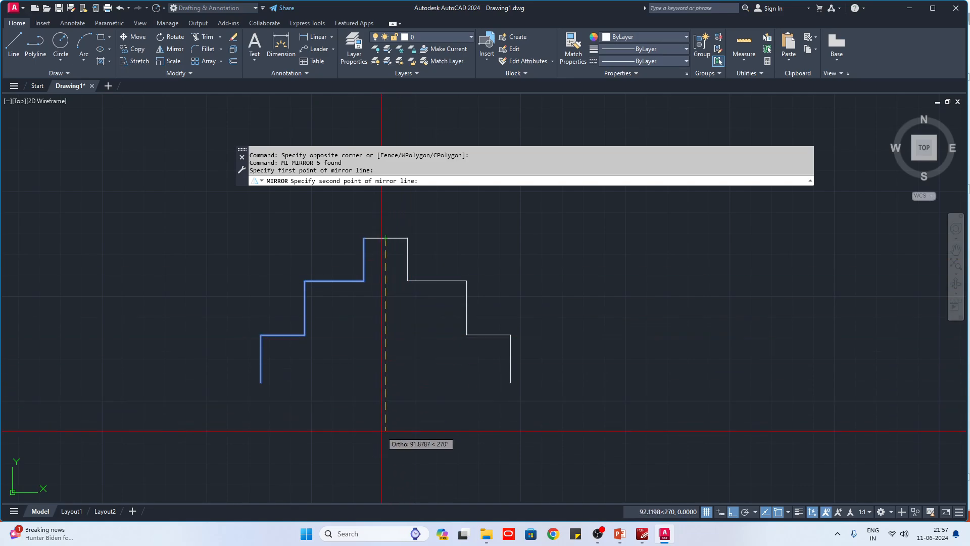
{"action": "key", "text": "F8"}
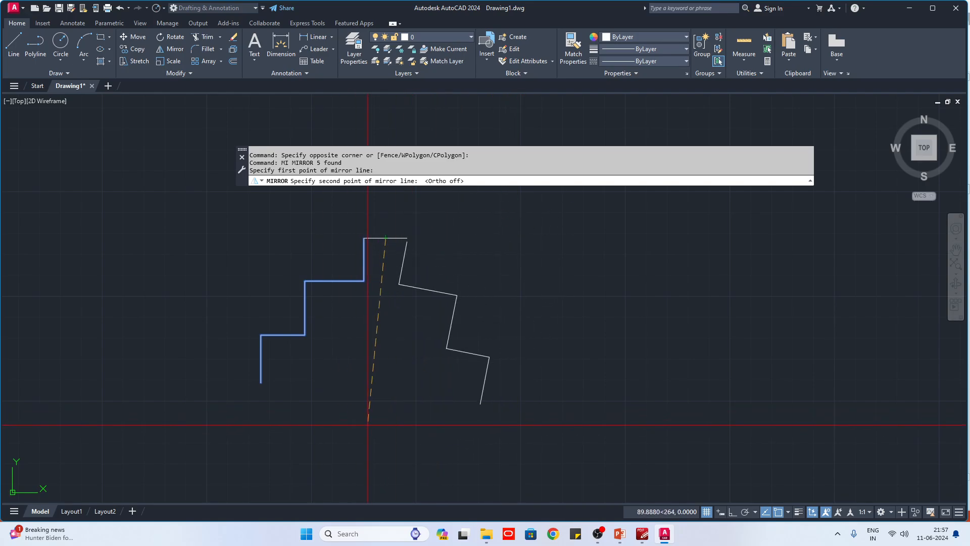
{"action": "key", "text": "Escape"}
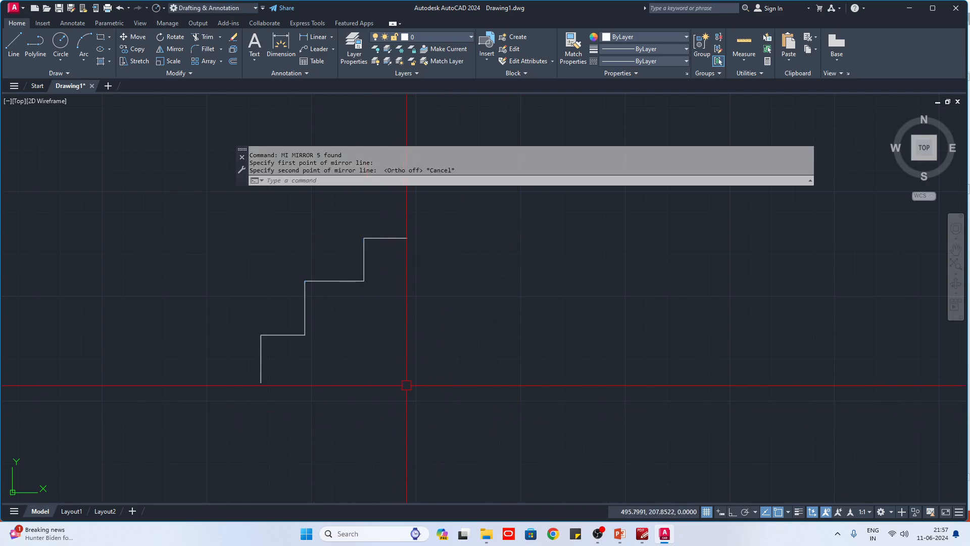
{"action": "left_click", "coordinate": [515, 444]}
{"action": "left_click", "coordinate": [279, 259]}
{"action": "scroll", "coordinate": [510, 378], "scroll_direction": "down", "scroll_amount": 3}
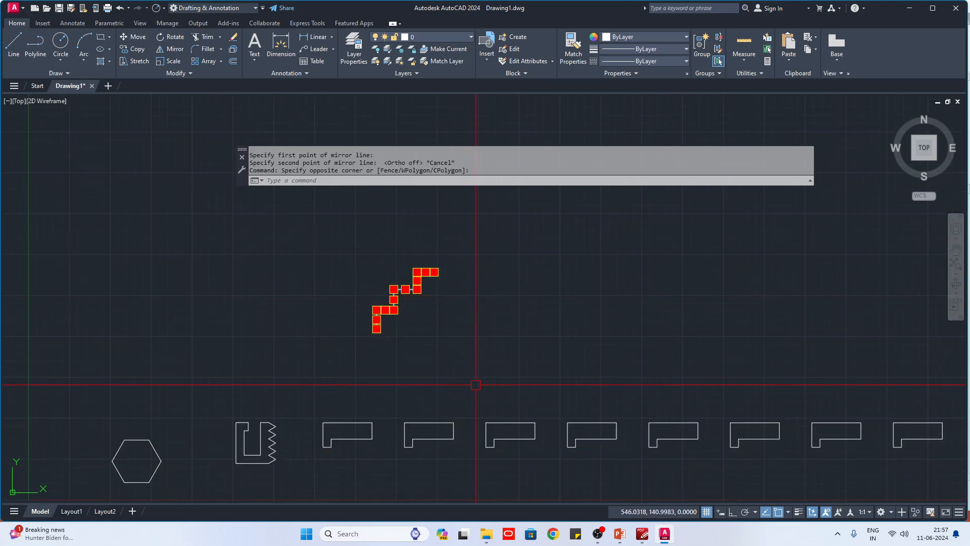
{"action": "scroll", "coordinate": [476, 385], "scroll_direction": "down", "scroll_amount": 1}
{"action": "left_click", "coordinate": [924, 473]}
{"action": "left_click", "coordinate": [347, 322]}
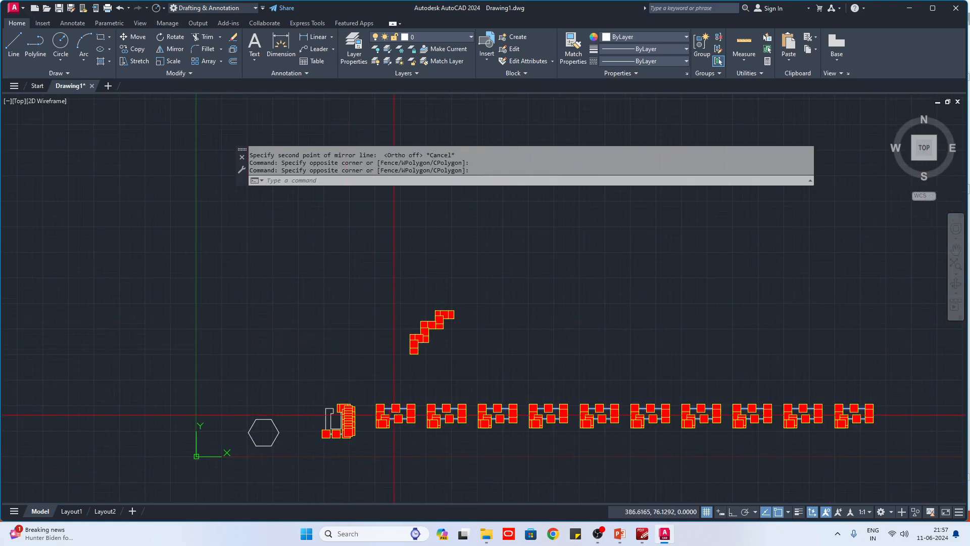
{"action": "key", "text": "Escape"}
Erase the staircase line together with the whole row of ten stepped outlines.
{"action": "scroll", "coordinate": [394, 417], "scroll_direction": "up", "scroll_amount": 1}
{"action": "scroll", "coordinate": [392, 419], "scroll_direction": "down", "scroll_amount": 1}
{"action": "left_click", "coordinate": [918, 437]}
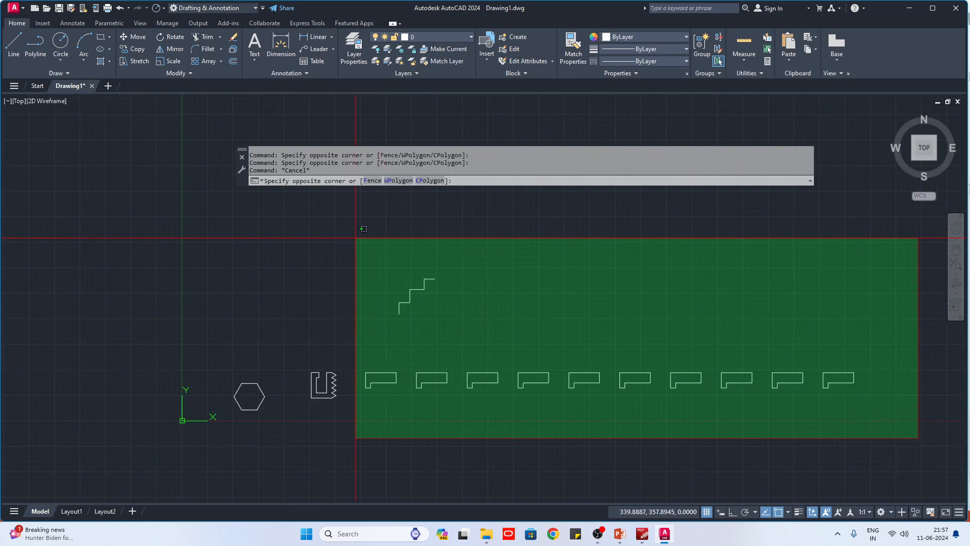
{"action": "left_click", "coordinate": [363, 228]}
{"action": "scroll", "coordinate": [306, 348], "scroll_direction": "up", "scroll_amount": 3}
{"action": "type", "text": "e"}
{"action": "key", "text": "Return"}
Erase the upper four teeth of the sawtooth edge, keeping only the lowest tooth.
{"action": "scroll", "coordinate": [462, 458], "scroll_direction": "up", "scroll_amount": 3}
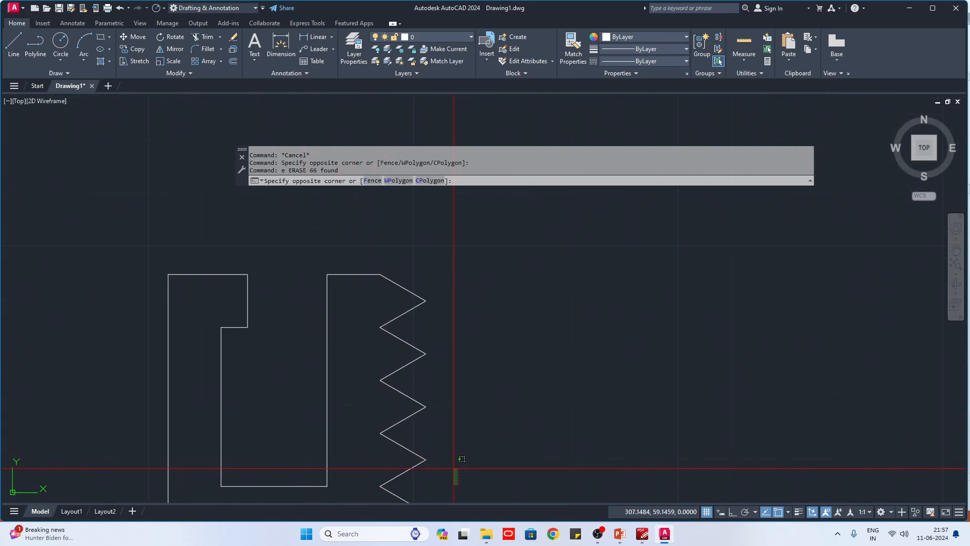
{"action": "left_click", "coordinate": [401, 216]}
{"action": "scroll", "coordinate": [400, 216], "scroll_direction": "down", "scroll_amount": 2}
{"action": "type", "text": "e"}
{"action": "key", "text": "Return"}
{"action": "scroll", "coordinate": [419, 446], "scroll_direction": "up", "scroll_amount": 2}
Copy the lowest tooth from its lower endpoint as an array of 5 items, spaced to its upper endpoint, to rebuild the sawtooth edge.
{"action": "left_click", "coordinate": [419, 446]}
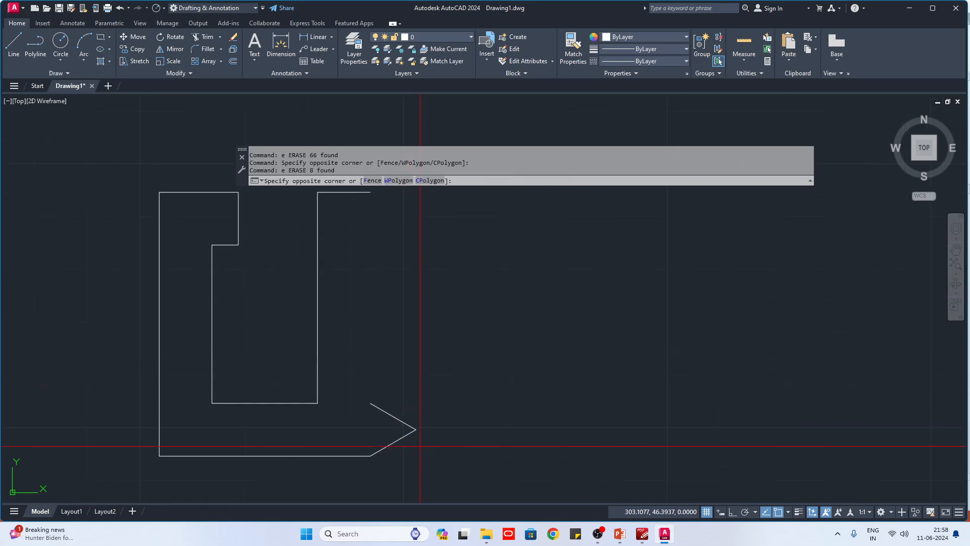
{"action": "left_click", "coordinate": [392, 419]}
{"action": "type", "text": "co"}
{"action": "key", "text": "Return"}
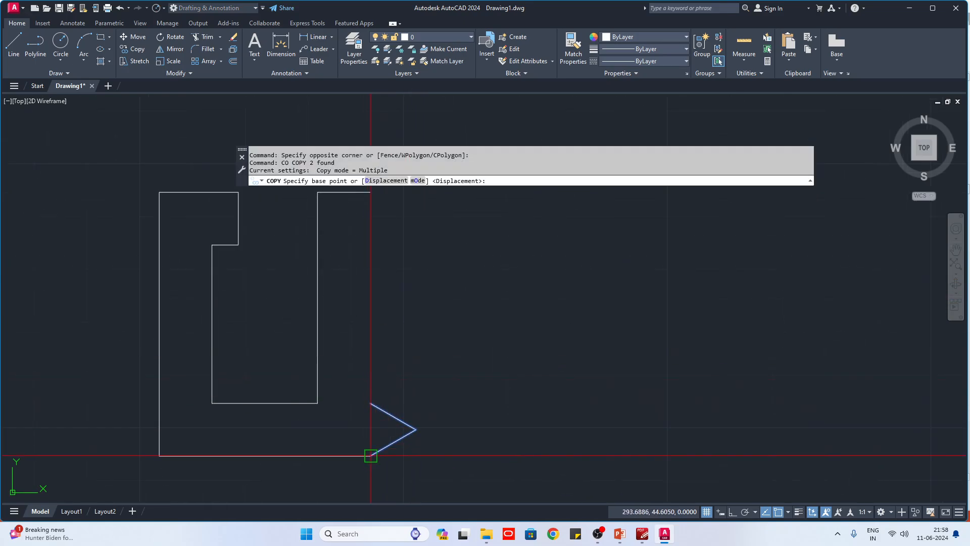
{"action": "left_click", "coordinate": [371, 456]}
{"action": "type", "text": "a"}
{"action": "key", "text": "Return"}
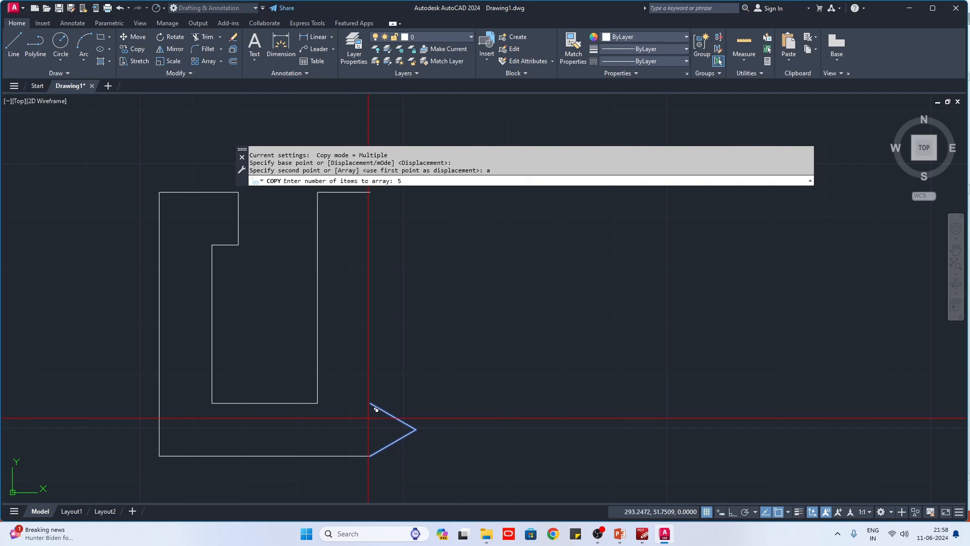
{"action": "type", "text": "5"}
{"action": "key", "text": "Return"}
{"action": "left_click", "coordinate": [370, 402]}
{"action": "key", "text": "Escape"}
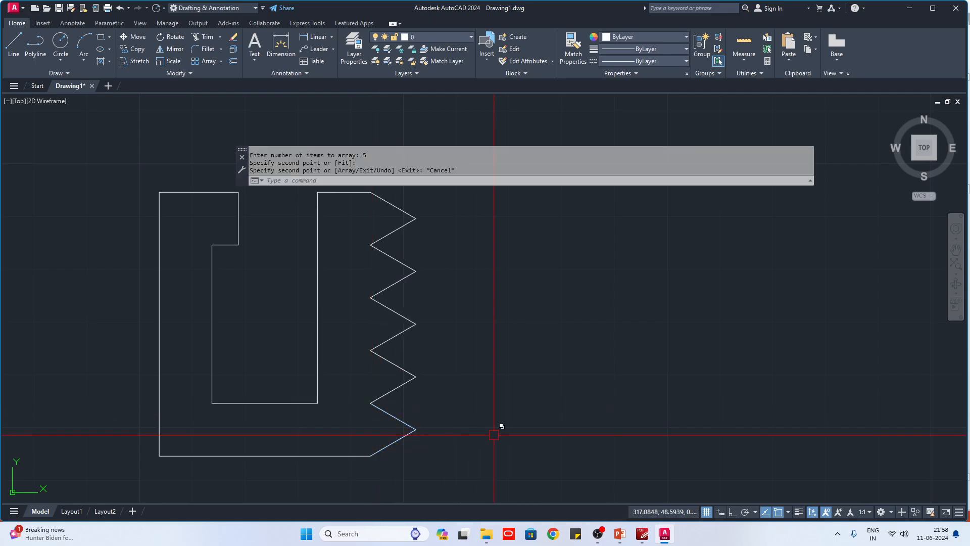
Erase the entire sawtooth figure and switch back to the PowerPoint notes.
{"action": "scroll", "coordinate": [439, 330], "scroll_direction": "down", "scroll_amount": 3}
{"action": "left_click", "coordinate": [493, 393]}
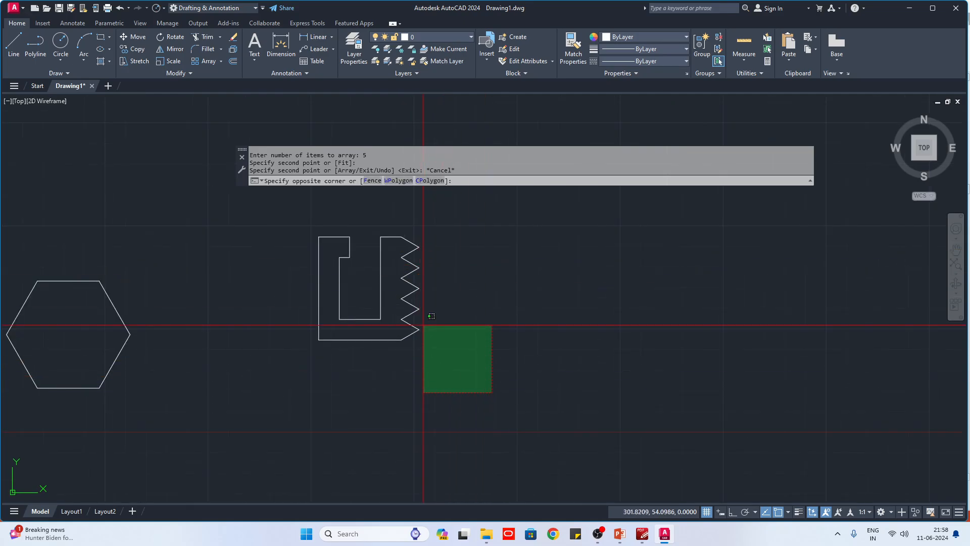
{"action": "left_click", "coordinate": [254, 198]}
{"action": "type", "text": "e"}
{"action": "key", "text": "Return"}
{"action": "middle_click_drag", "start_coordinate": [270, 298], "coordinate": [531, 323]}
{"action": "left_click", "coordinate": [619, 534]}
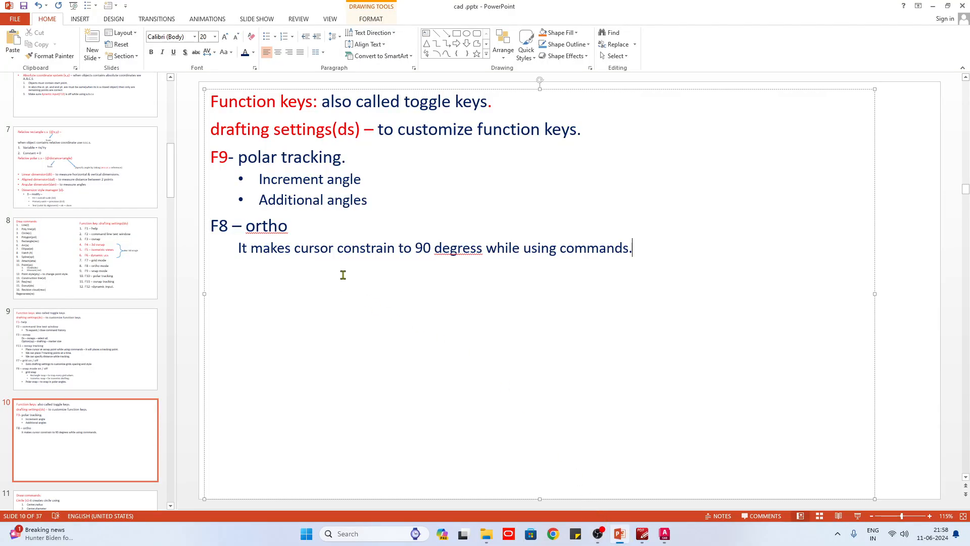
Colour the "F8 – ortho" heading and the words "polar tracking." in the F9 line red.
{"action": "left_click", "coordinate": [296, 225]}
{"action": "left_click", "coordinate": [226, 226], "text": "shift"}
{"action": "left_click_drag", "start_coordinate": [223, 223], "coordinate": [218, 224]}
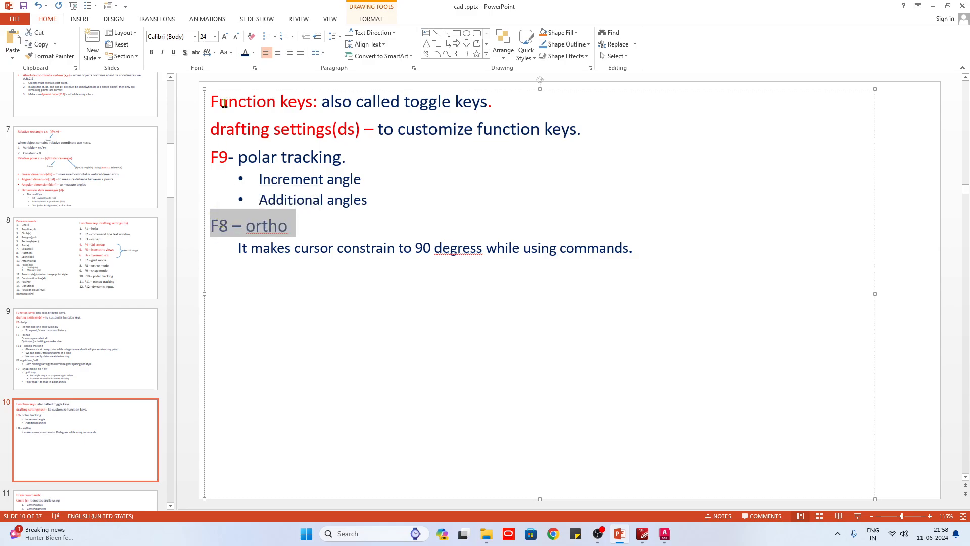
{"action": "left_click", "coordinate": [254, 52]}
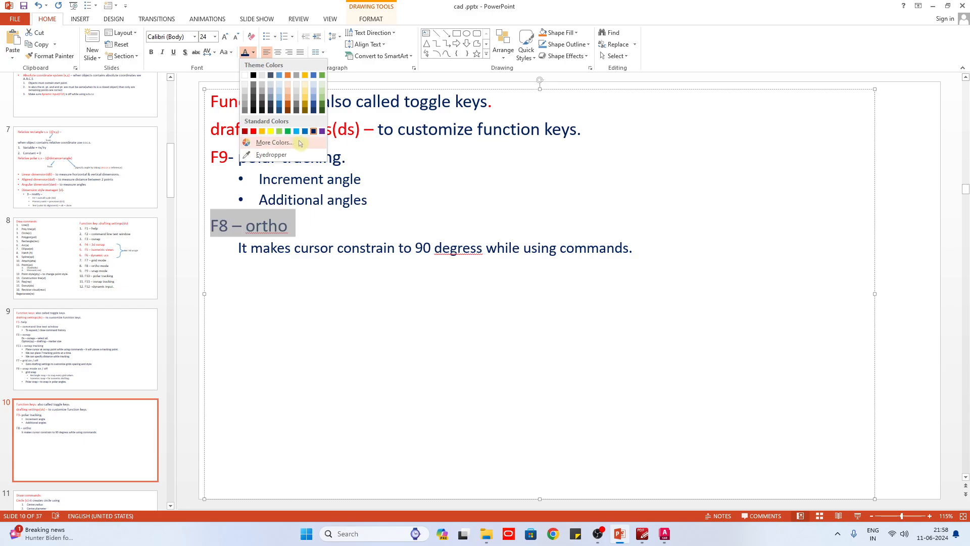
{"action": "left_click", "coordinate": [254, 130]}
{"action": "left_click_drag", "start_coordinate": [348, 160], "coordinate": [239, 159]}
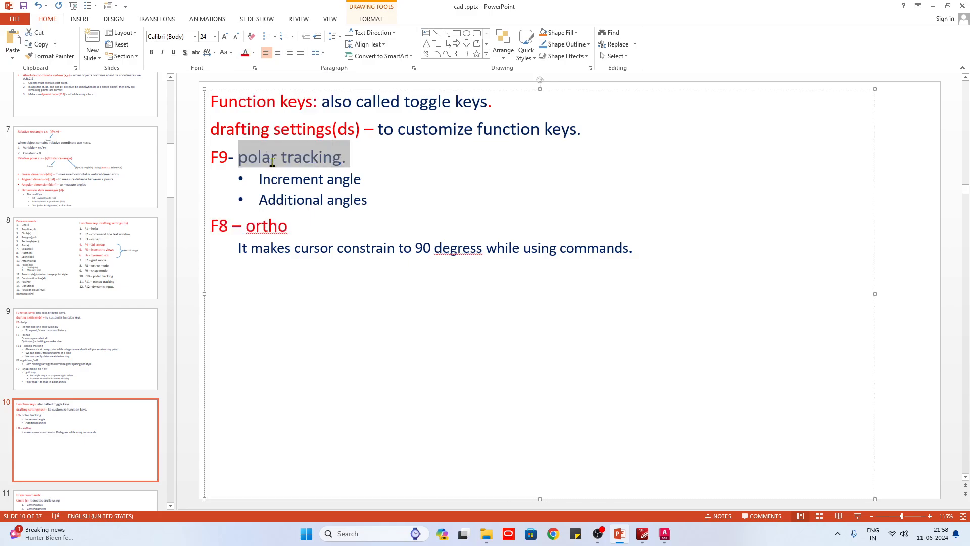
{"action": "left_click", "coordinate": [244, 52]}
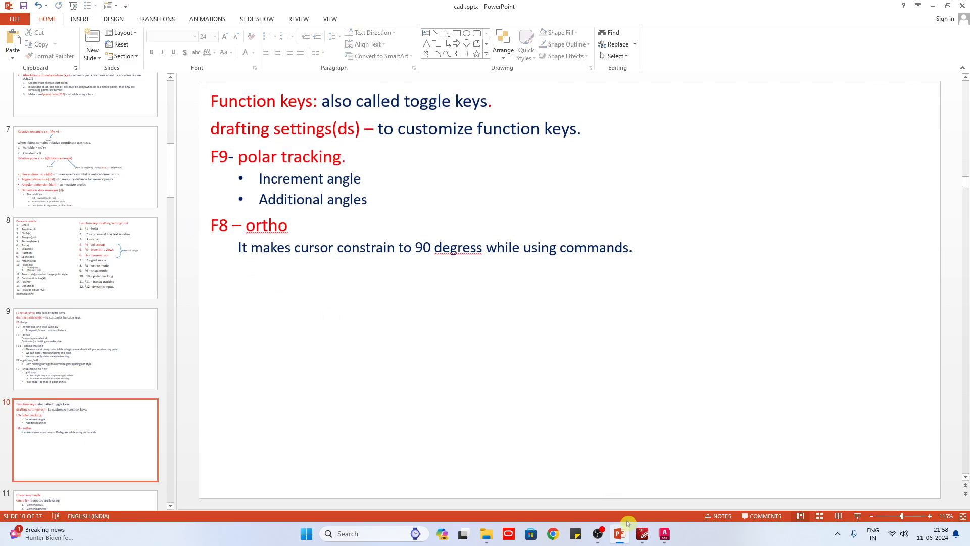
Switch to AutoCAD and alternate between ortho mode and polar tracking, leaving ortho mode on.
{"action": "left_click", "coordinate": [665, 533]}
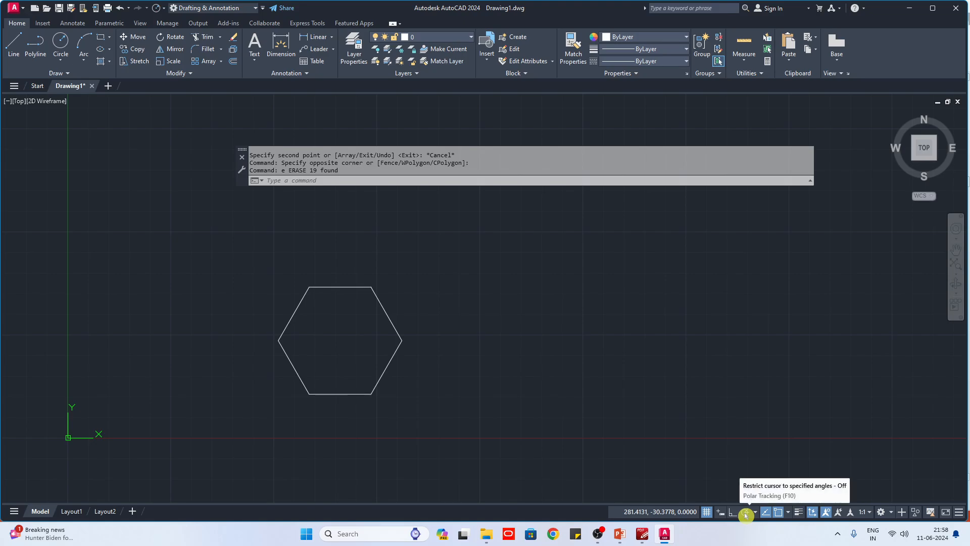
{"action": "left_click", "coordinate": [732, 512]}
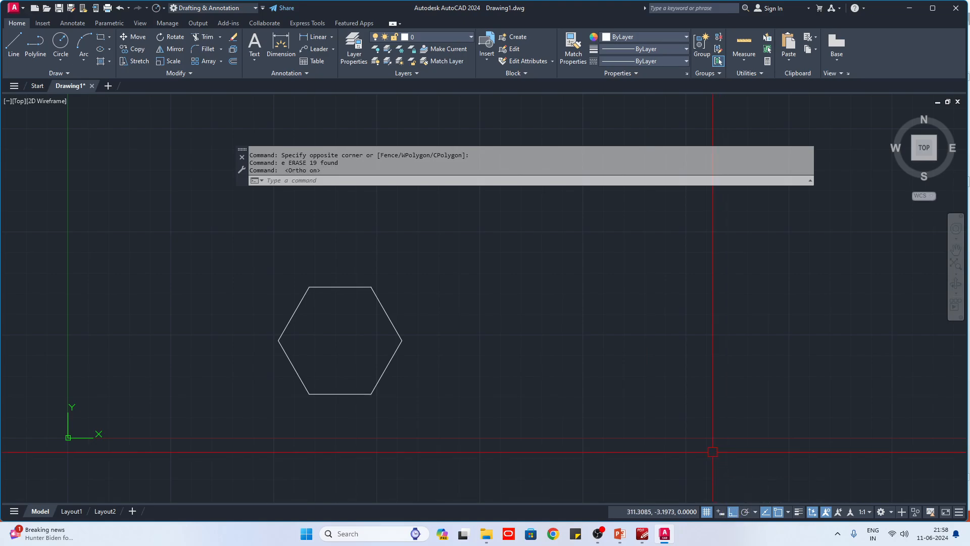
{"action": "left_click", "coordinate": [746, 512]}
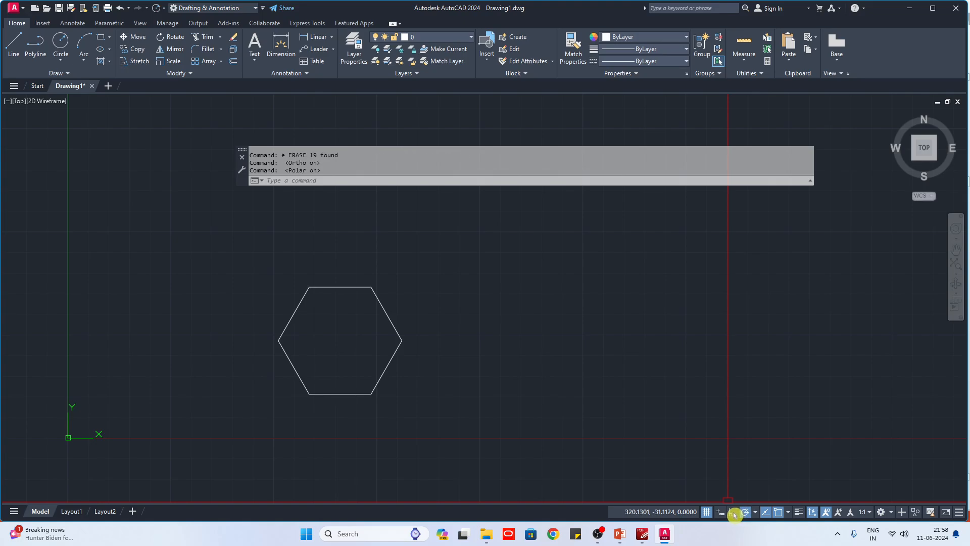
{"action": "left_click", "coordinate": [732, 513]}
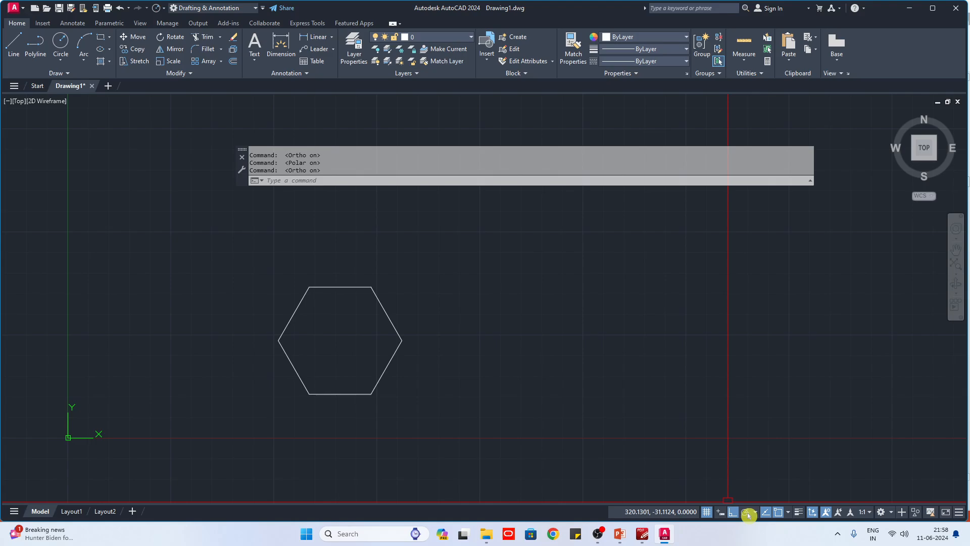
{"action": "left_click", "coordinate": [746, 513]}
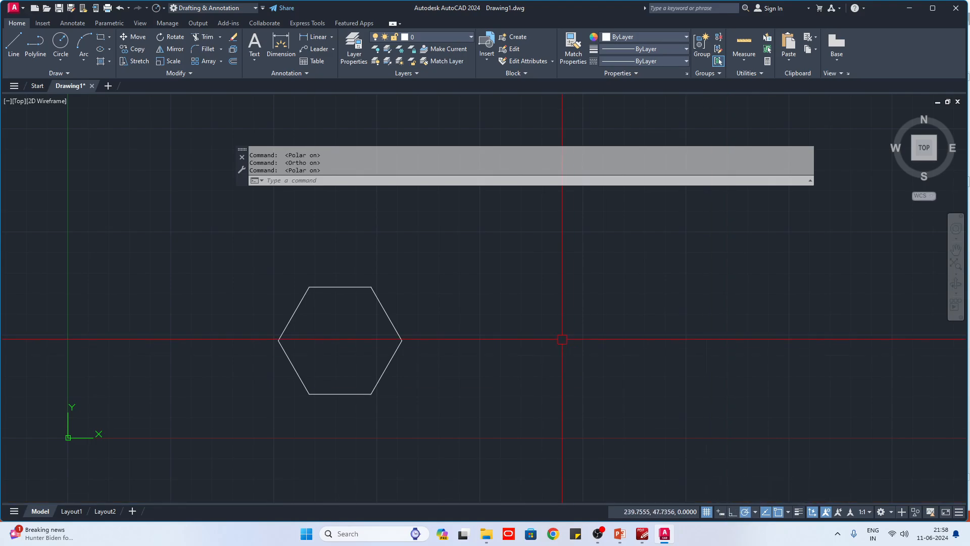
{"action": "left_click", "coordinate": [732, 511]}
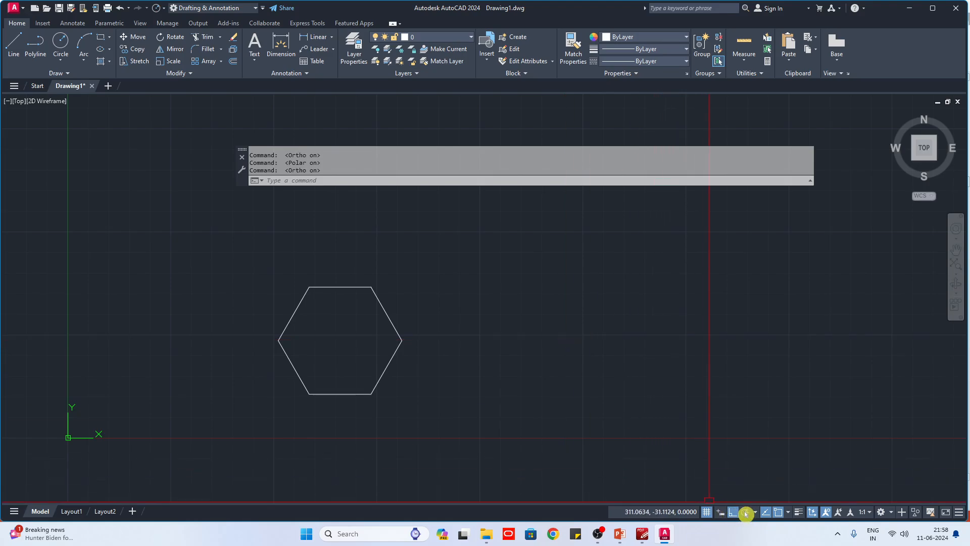
Start a line to the right of the hexagon, switching to polar tracking and back to ortho mode while the command runs.
{"action": "type", "text": "l"}
{"action": "key", "text": "Return"}
{"action": "left_click", "coordinate": [482, 336]}
{"action": "key", "text": "F10"}
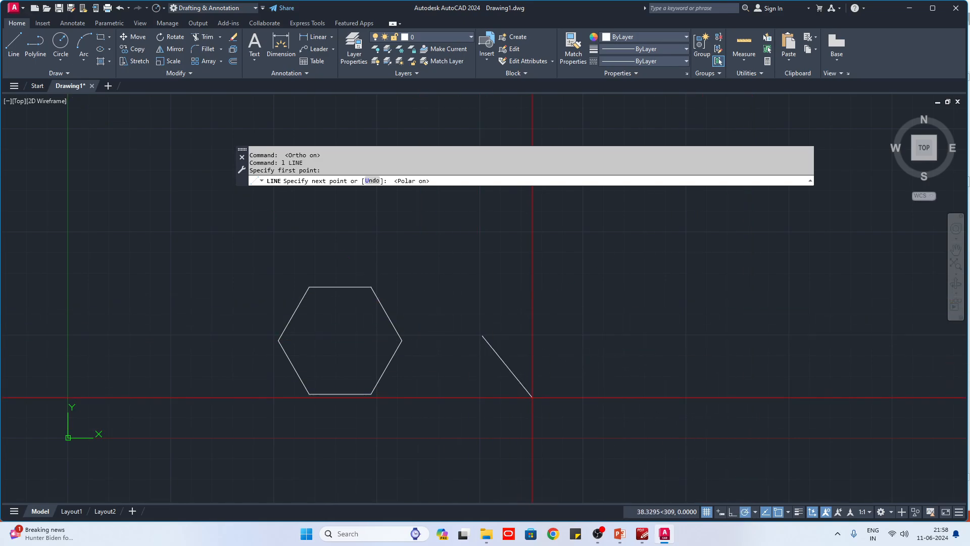
{"action": "left_click", "coordinate": [732, 511]}
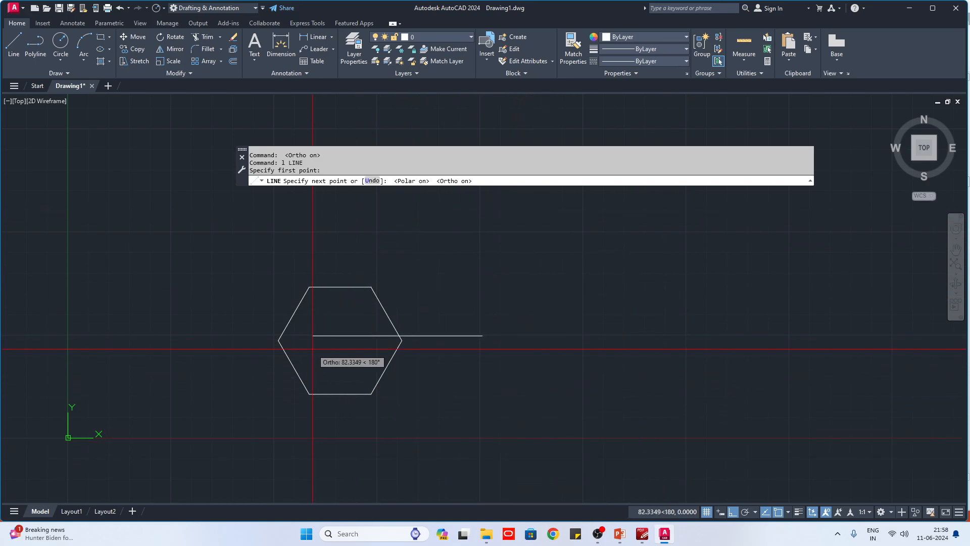
Switch to the WORK BOOK FINAL PDF and examine the dimensions of the tapered figure on a rectangular base on page 1.
{"action": "left_click", "coordinate": [646, 537]}
{"action": "scroll", "coordinate": [530, 321], "scroll_direction": "down", "scroll_amount": 3}
{"action": "key", "text": "h"}
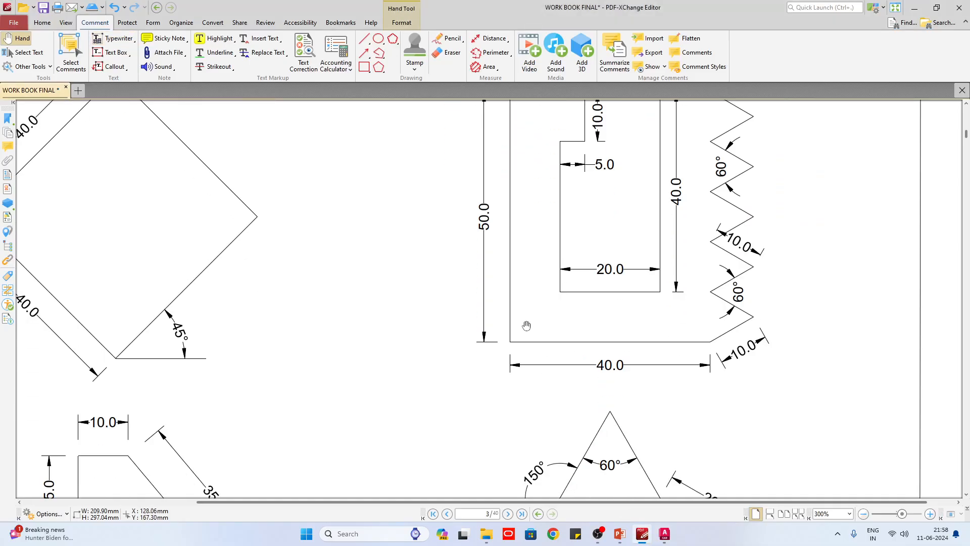
{"action": "scroll", "coordinate": [522, 325], "scroll_direction": "down", "scroll_amount": 2, "text": "ctrl"}
{"action": "scroll", "coordinate": [515, 343], "scroll_direction": "up", "scroll_amount": 15}
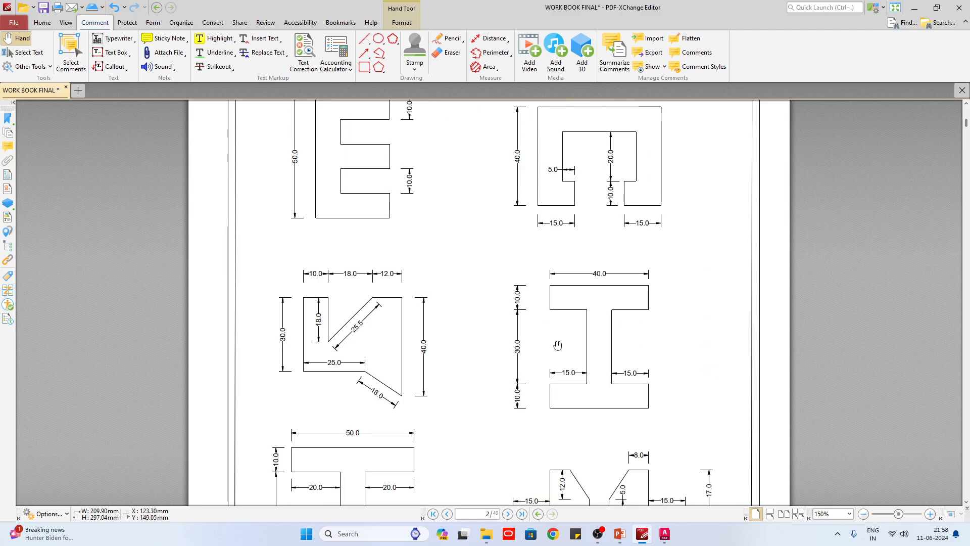
{"action": "scroll", "coordinate": [455, 291], "scroll_direction": "up", "scroll_amount": 2, "text": "ctrl"}
{"action": "scroll", "coordinate": [404, 298], "scroll_direction": "up", "scroll_amount": 10}
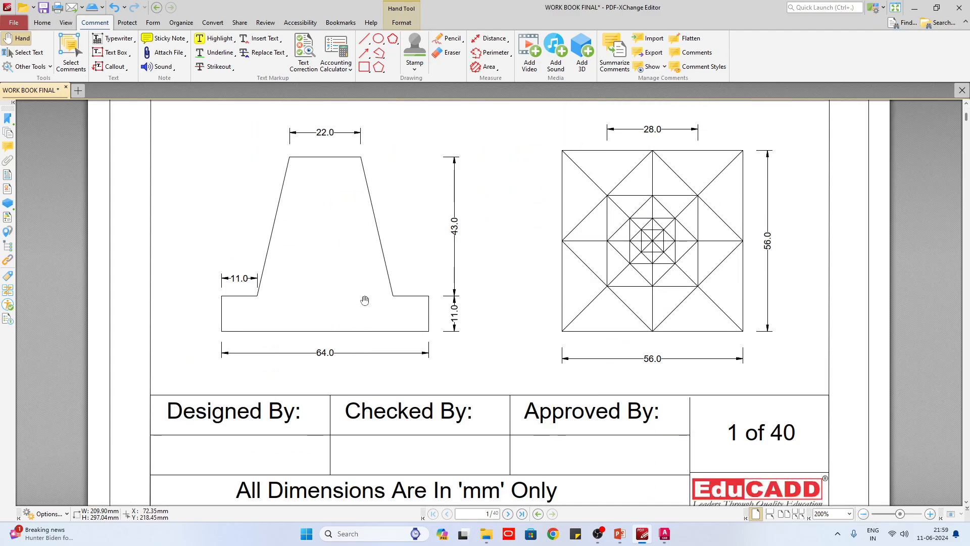
{"action": "scroll", "coordinate": [354, 300], "scroll_direction": "down", "scroll_amount": 5}
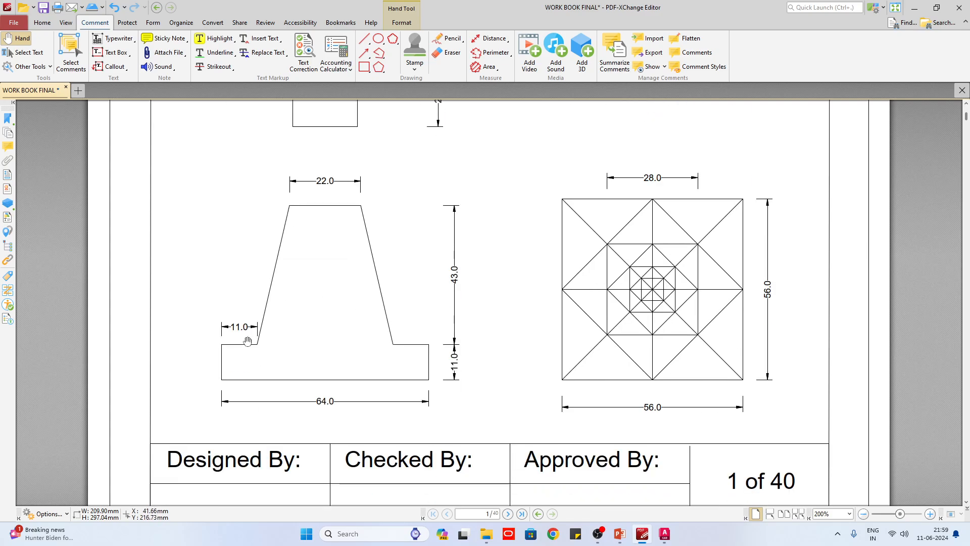
{"action": "scroll", "coordinate": [247, 337], "scroll_direction": "up", "scroll_amount": 1, "text": "ctrl"}
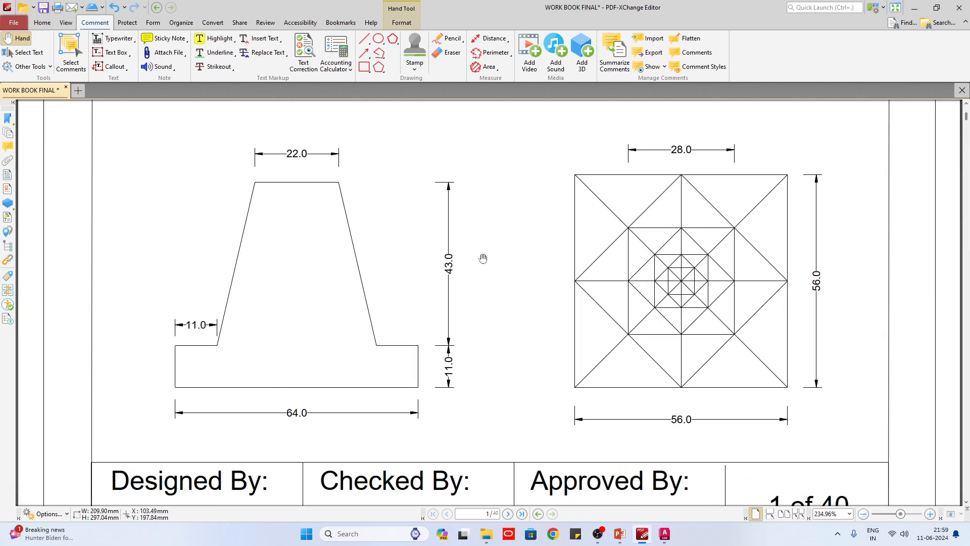
Return to AutoCAD and continue the line 64 to the right, 11 up and 11 to the left.
{"action": "left_click", "coordinate": [664, 533]}
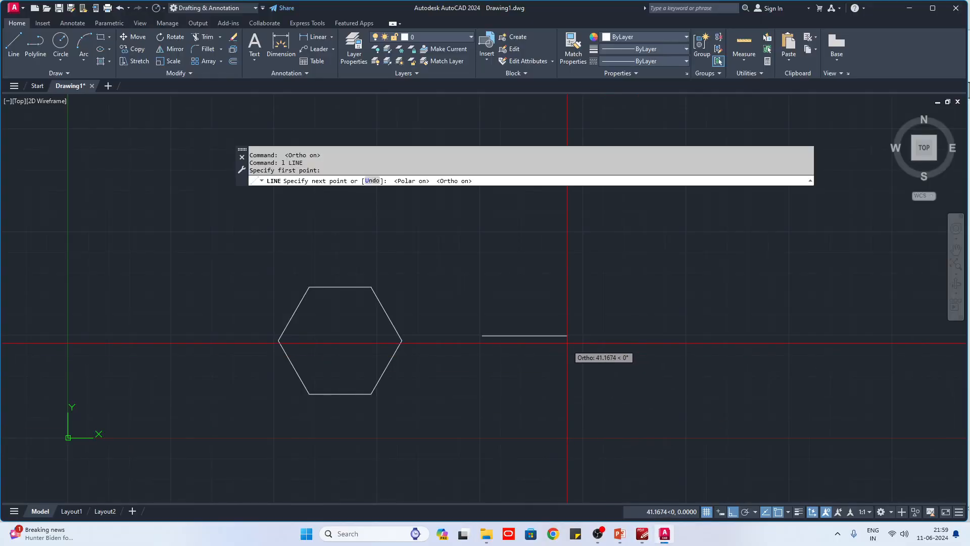
{"action": "type", "text": "64"}
{"action": "key", "text": "Return"}
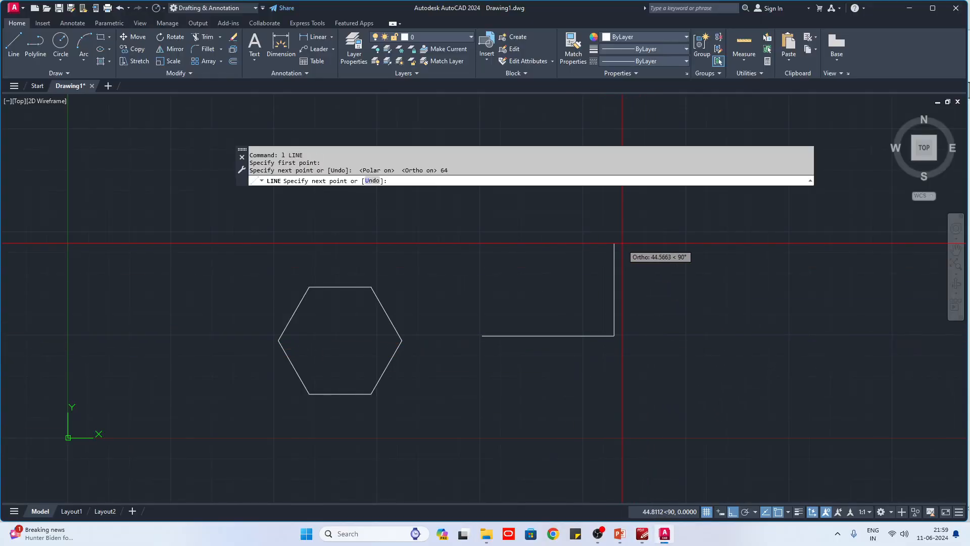
{"action": "type", "text": "11"}
{"action": "key", "text": "Return"}
{"action": "type", "text": "1"}
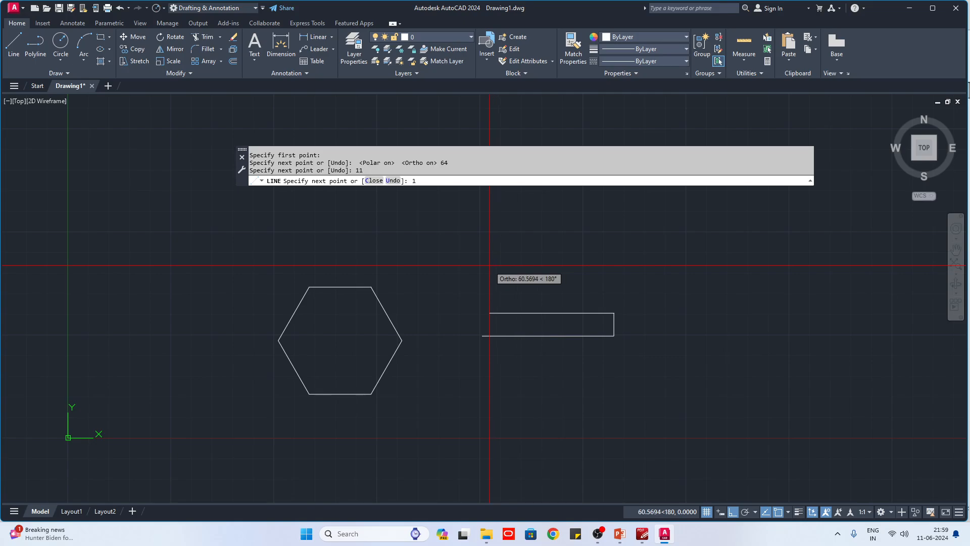
{"action": "type", "text": "1"}
{"action": "key", "text": "Return"}
{"action": "middle_click_drag", "start_coordinate": [625, 286], "coordinate": [573, 335]}
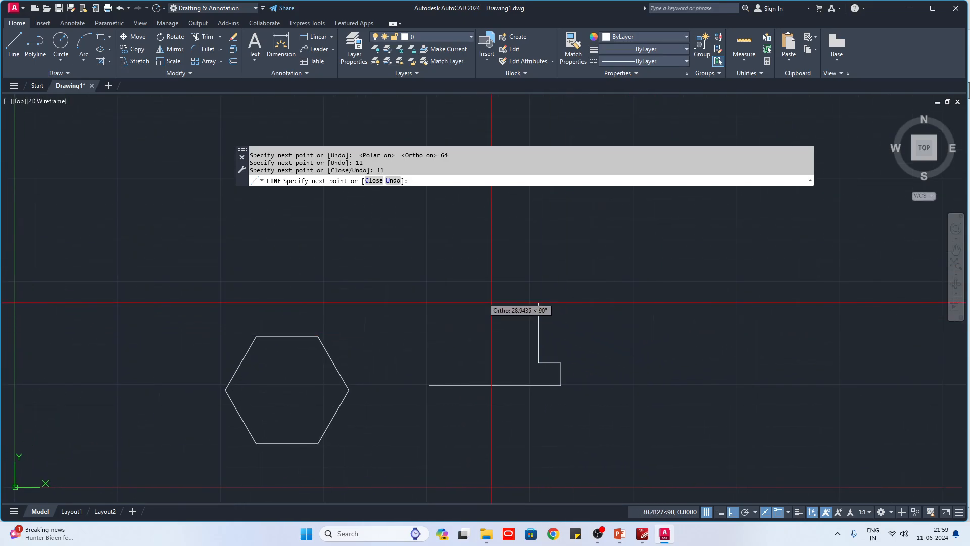
Continue the line 43 up and 10 left, turn ortho off, and close back with a slanted line to the base's inner corner.
{"action": "type", "text": "43"}
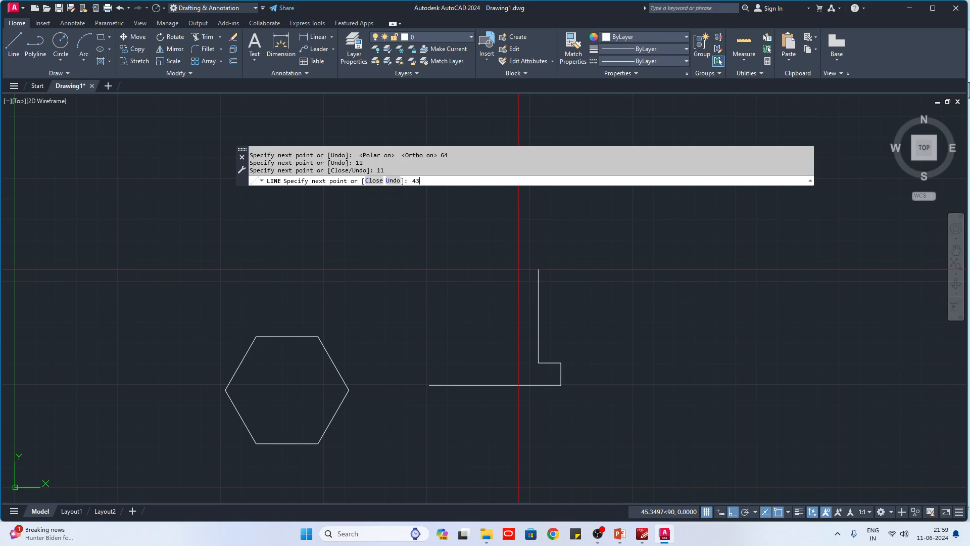
{"action": "key", "text": "Return"}
{"action": "type", "text": "10"}
{"action": "key", "text": "Return"}
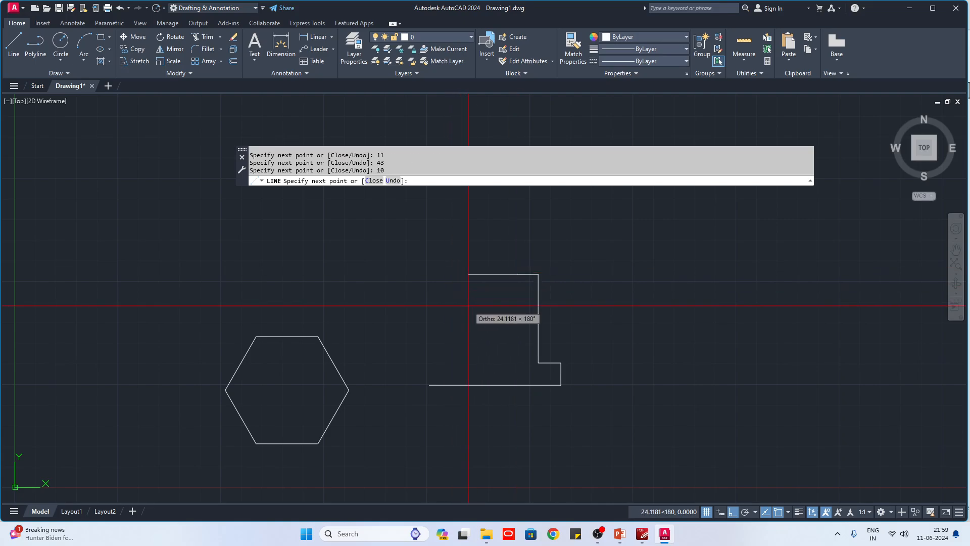
{"action": "key", "text": "F8"}
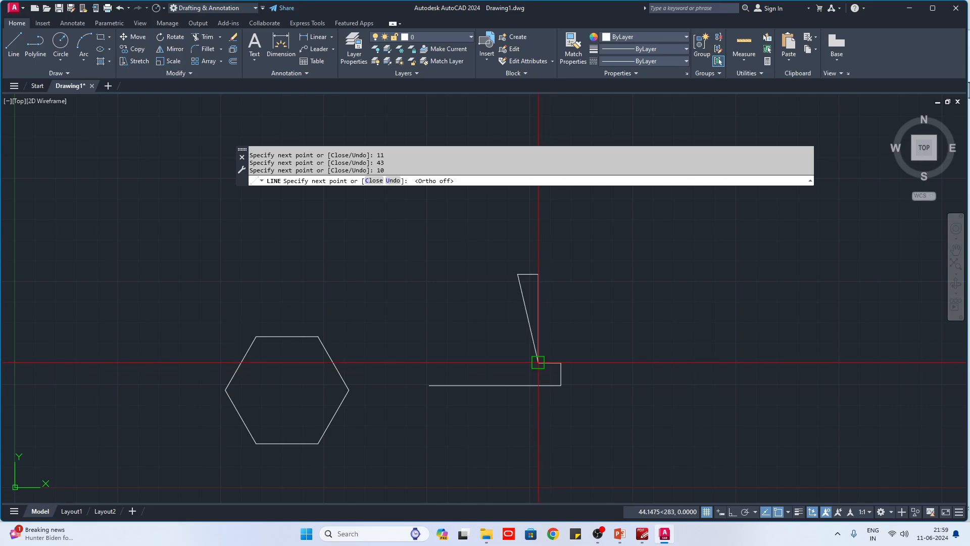
{"action": "key", "text": "Escape"}
Erase the vertical construction line and the short horizontal line above the base, keeping the slanted side.
{"action": "left_click", "coordinate": [538, 334]}
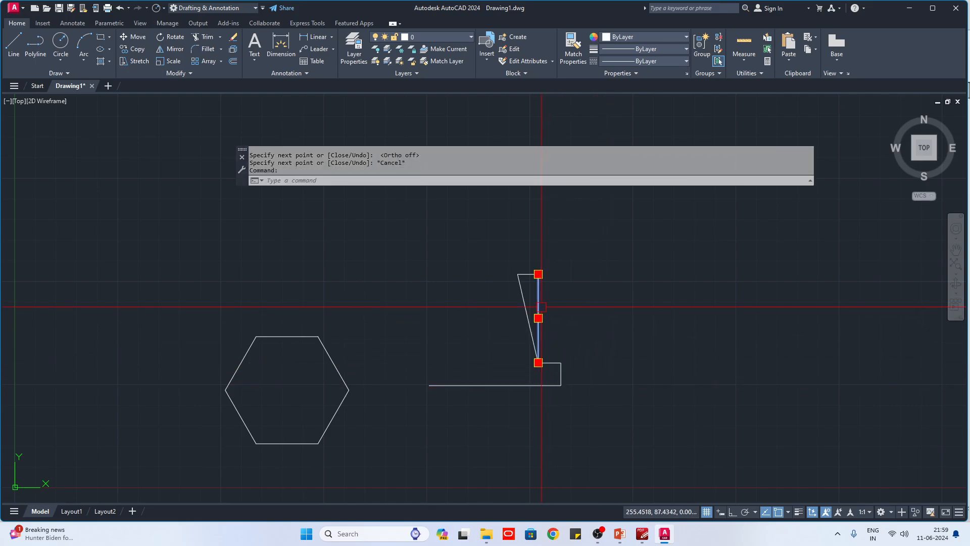
{"action": "key", "text": "Delete"}
{"action": "left_click", "coordinate": [527, 274]}
{"action": "key", "text": "Delete"}
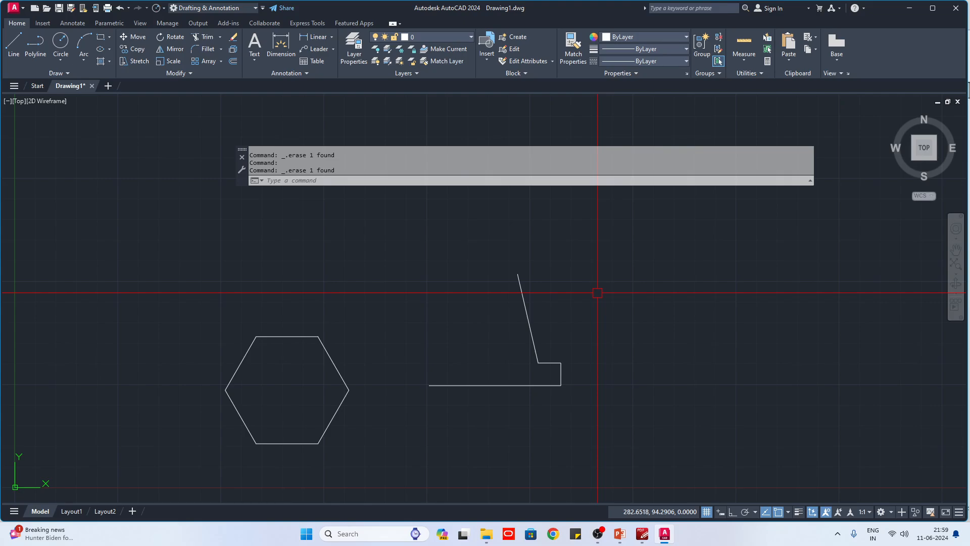
Draw a line from the base's left endpoint 11 up and, with ortho on, 11 to the right.
{"action": "type", "text": "l"}
{"action": "key", "text": "Return"}
{"action": "left_click", "coordinate": [428, 385]}
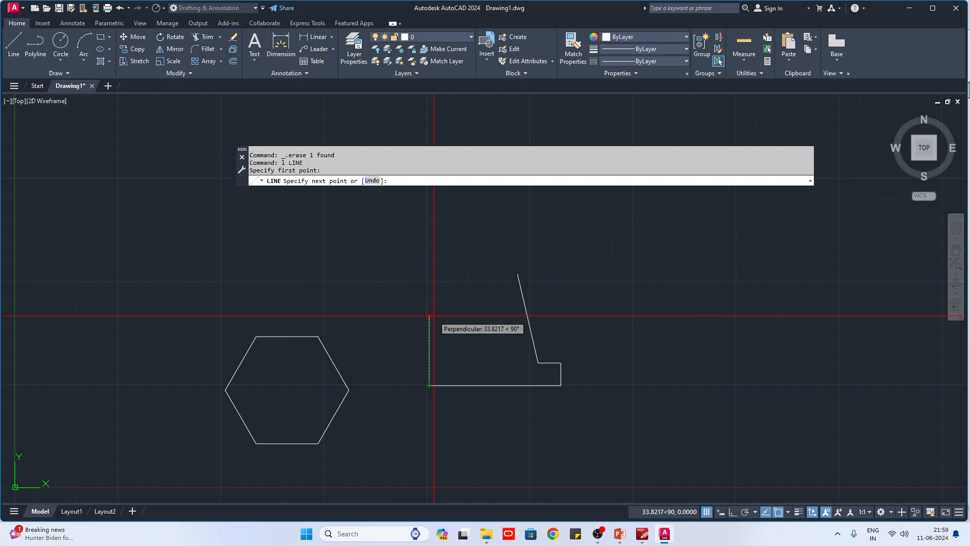
{"action": "key", "text": "Return"}
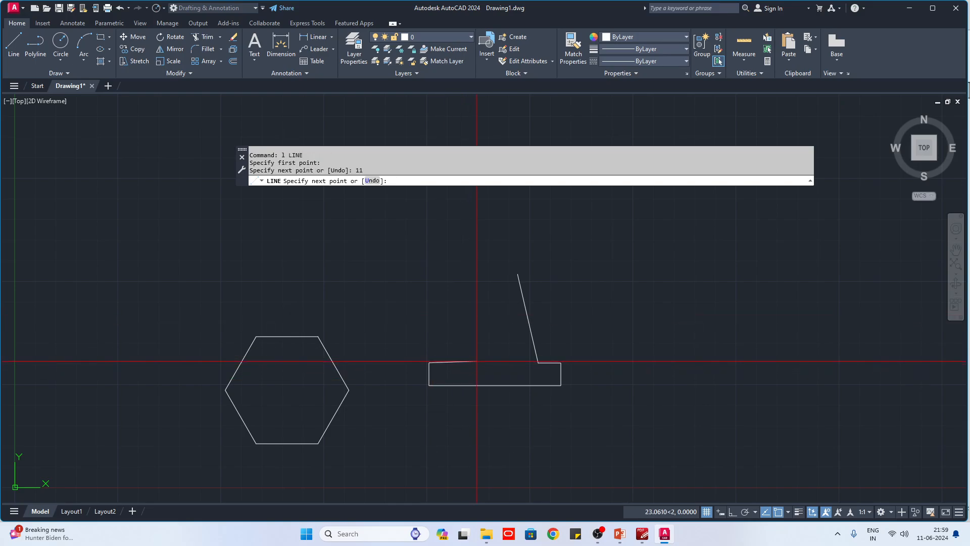
{"action": "key", "text": "F8"}
{"action": "type", "text": "11"}
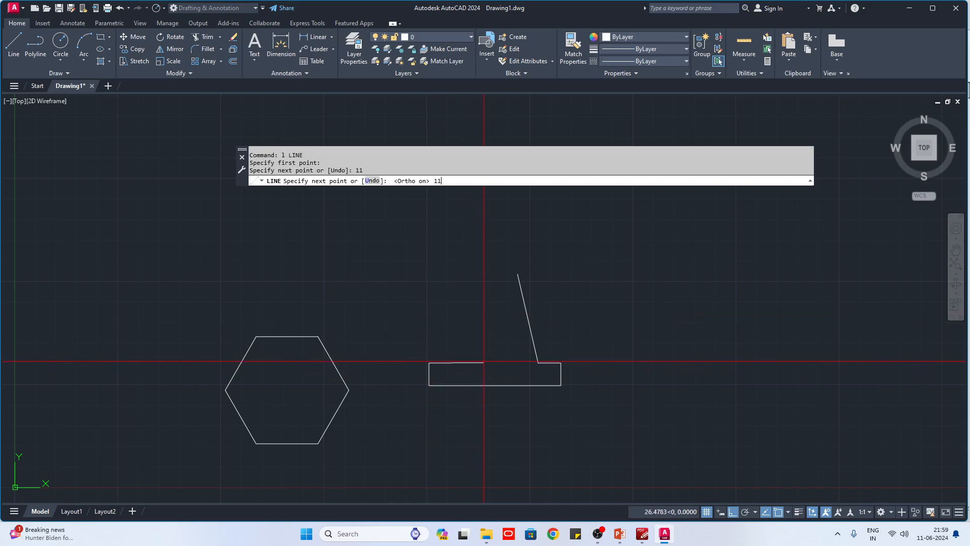
{"action": "key", "text": "Return"}
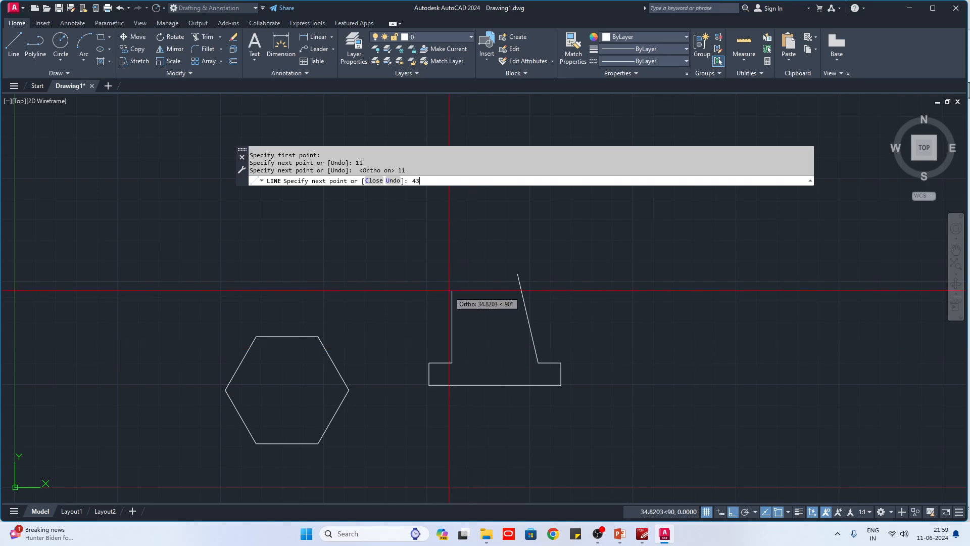
Continue the line 43 up, redo the short top offset to the right, and join it to the slanted side's upper endpoint.
{"action": "key", "text": "Return"}
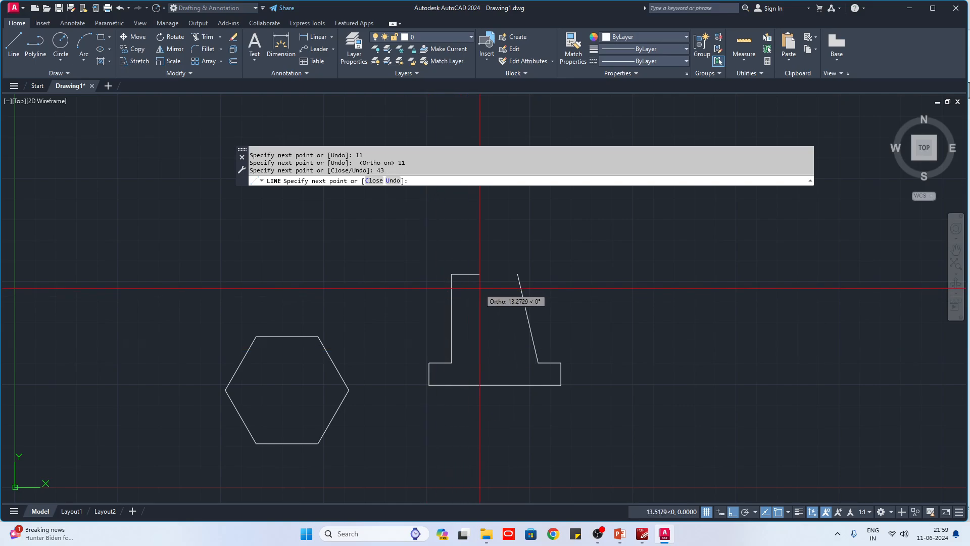
{"action": "key", "text": "Return"}
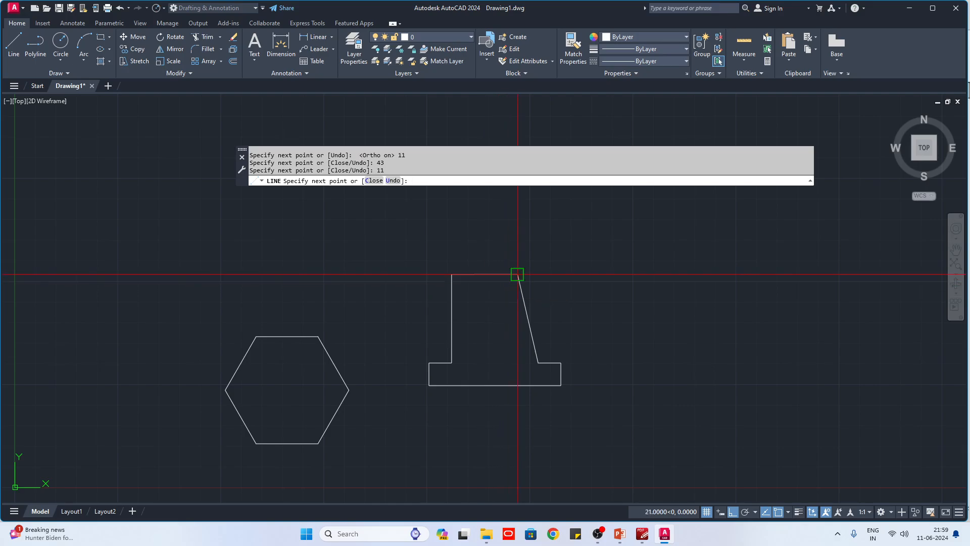
{"action": "key", "text": "ctrl+z"}
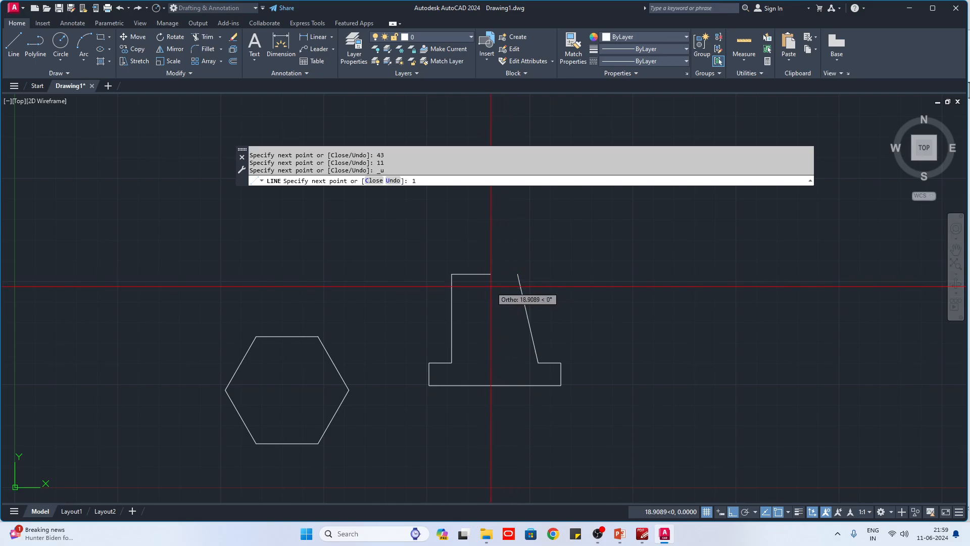
{"action": "key", "text": "Return"}
{"action": "left_click", "coordinate": [518, 273]}
{"action": "key", "text": "Escape"}
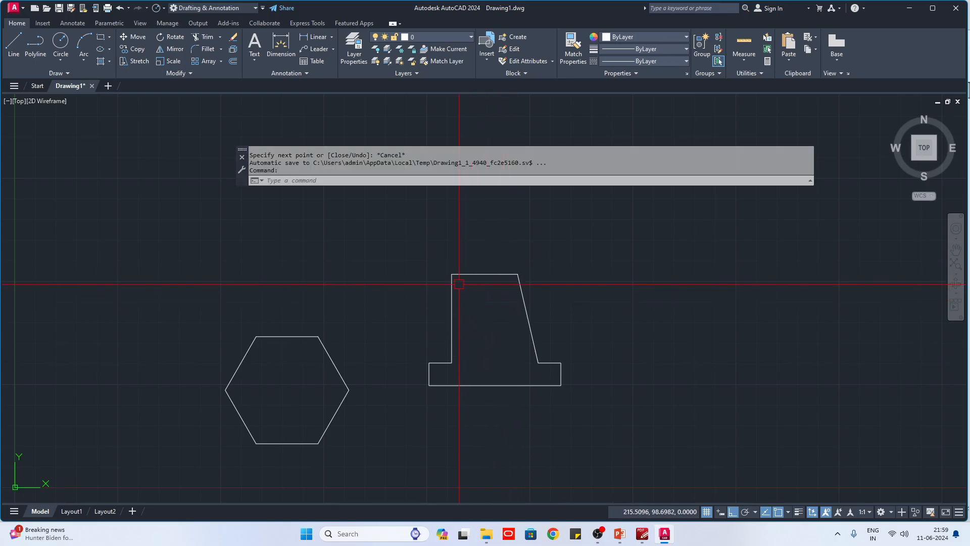
Erase the left vertical construction line and the short horizontal offset at its upper end.
{"action": "left_click", "coordinate": [460, 278]}
{"action": "left_click", "coordinate": [411, 233]}
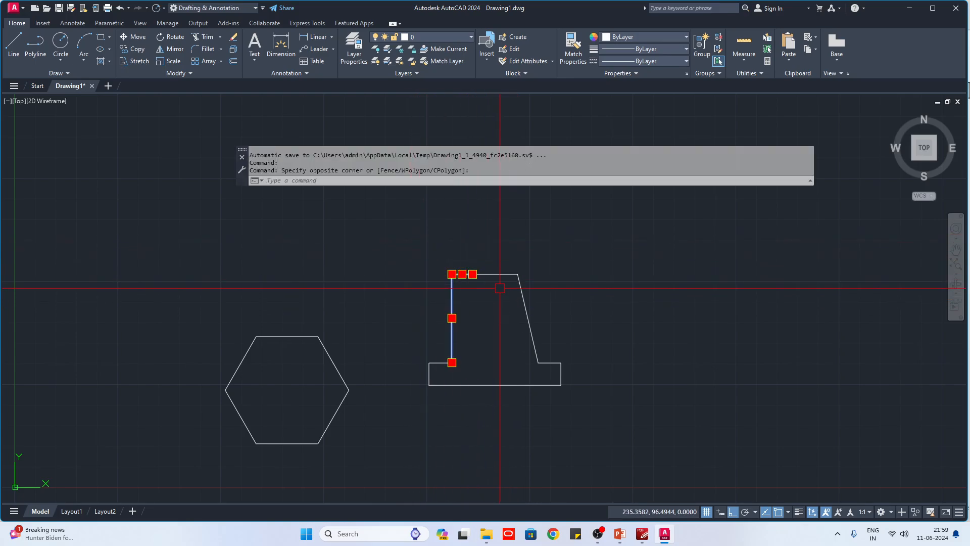
{"action": "key", "text": "Delete"}
With ortho off, draw a slanted line from the top edge's left endpoint to the base's inner left corner.
{"action": "key", "text": "Return"}
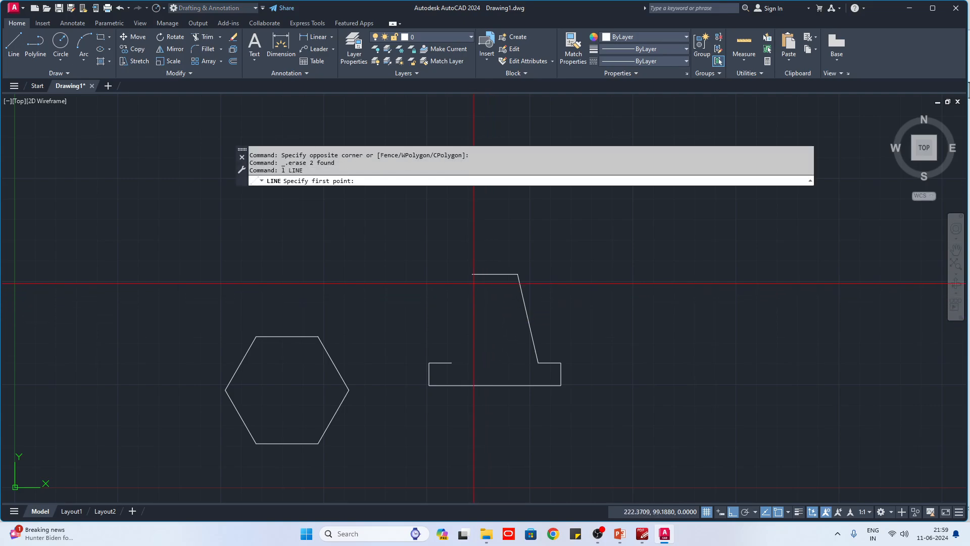
{"action": "left_click", "coordinate": [472, 274]}
{"action": "key", "text": "F8"}
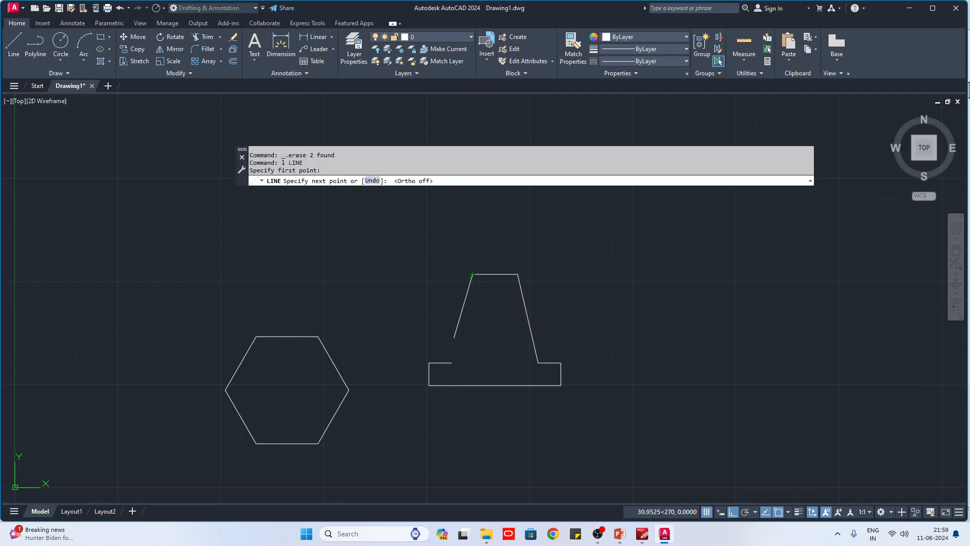
{"action": "left_click", "coordinate": [451, 363]}
{"action": "key", "text": "Escape"}
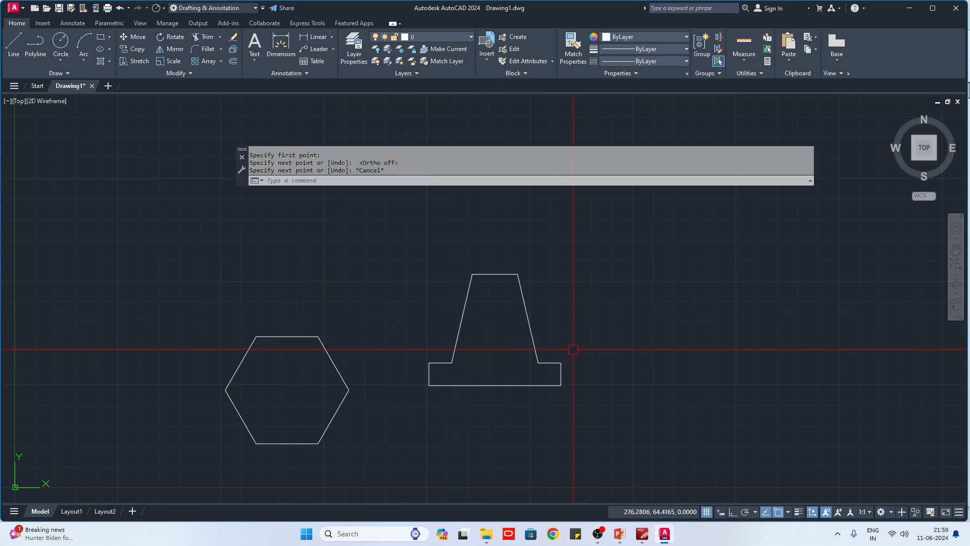
{"action": "middle_click_drag", "start_coordinate": [681, 392], "coordinate": [581, 400]}
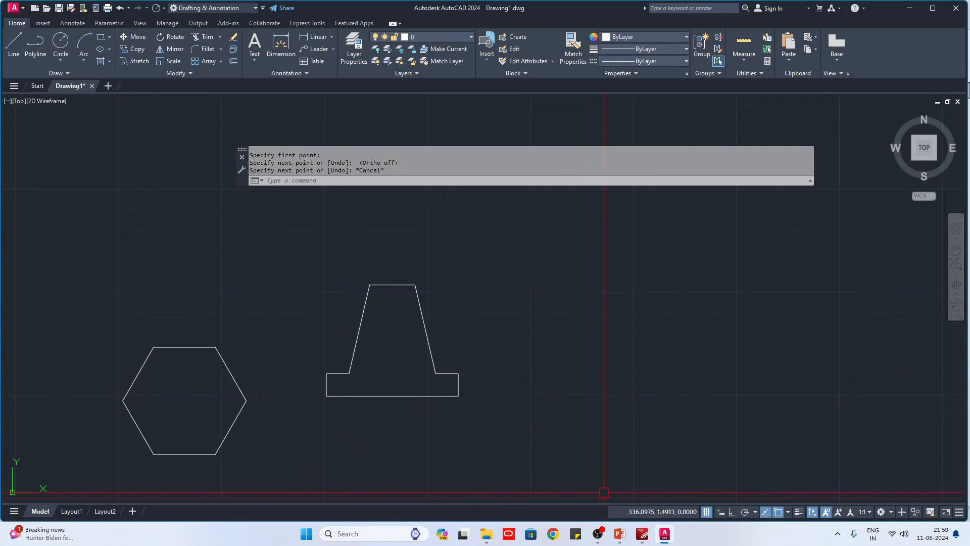
Switch to PowerPoint and add the heading "F12 – dynamic input." below the ortho note on slide 10.
{"action": "left_click", "coordinate": [620, 533]}
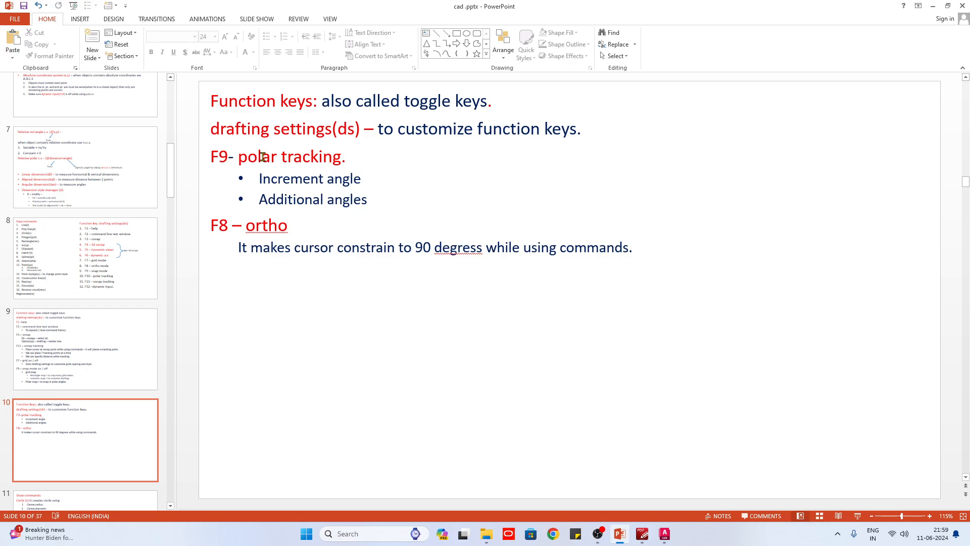
{"action": "left_click", "coordinate": [634, 249]}
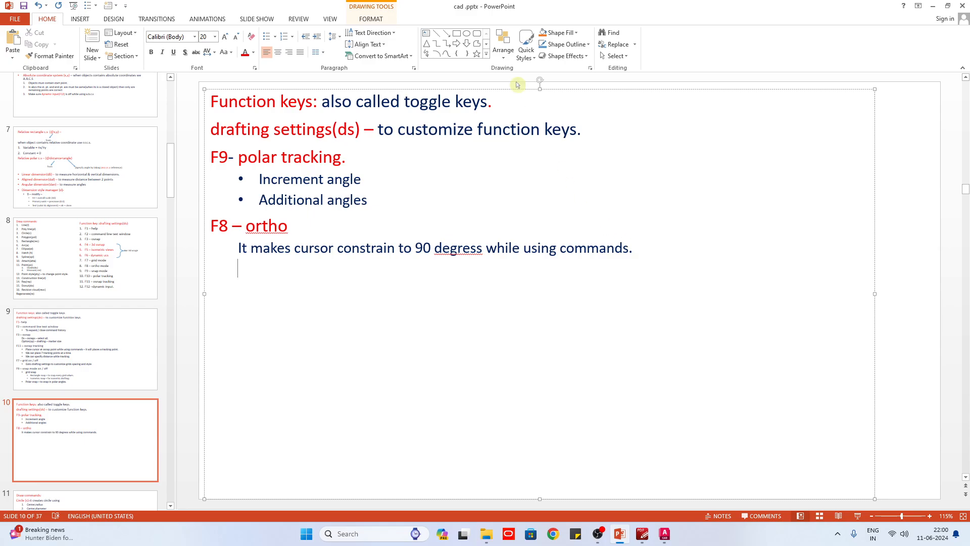
{"action": "type", "text": "F12 - d"}
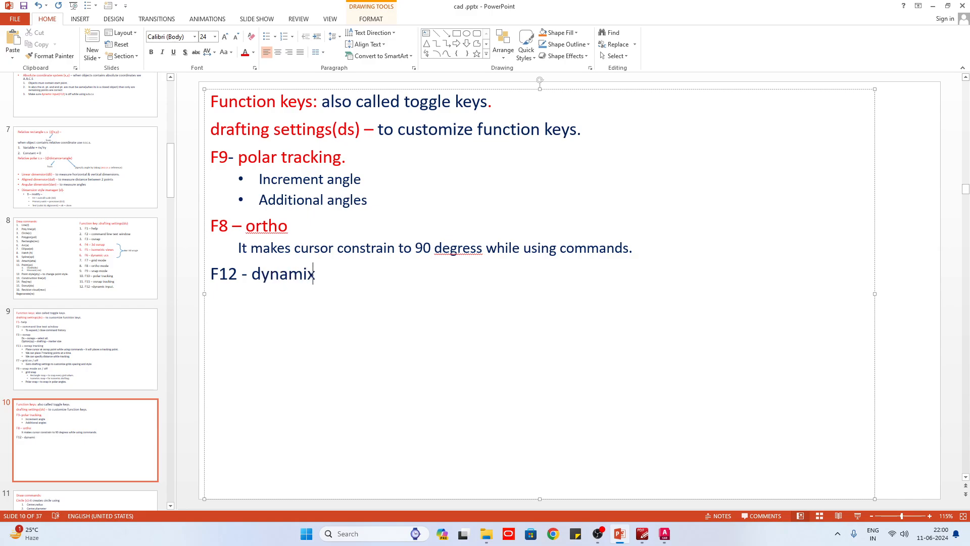
{"action": "type", "text": "ynamic inp"}
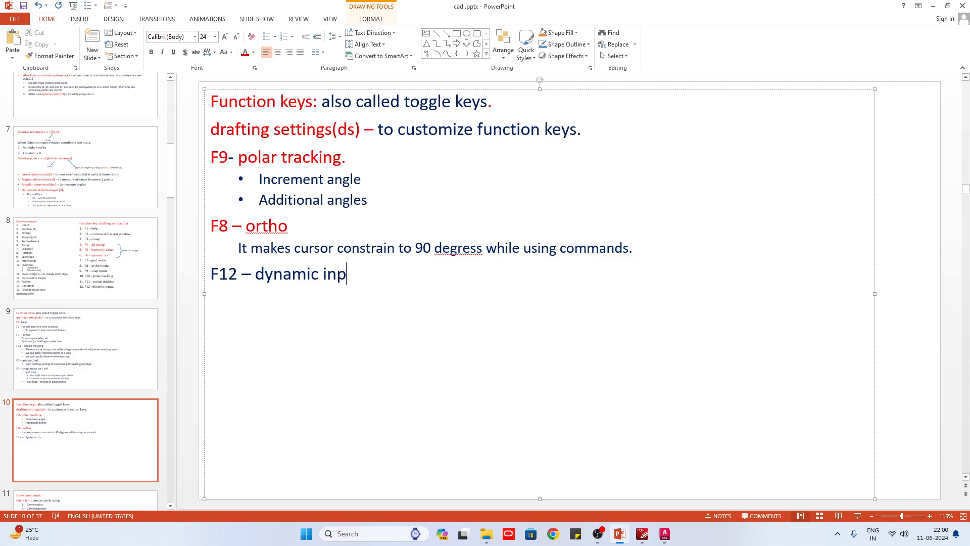
{"action": "type", "text": "ut("}
{"action": "key", "text": "BackSpace"}
Add the indented note "It's a separate command line." under the F12 heading and colour the heading's words red.
{"action": "left_click", "coordinate": [317, 36]}
{"action": "type", "text": "it's a s"}
{"action": "type", "text": "epera"}
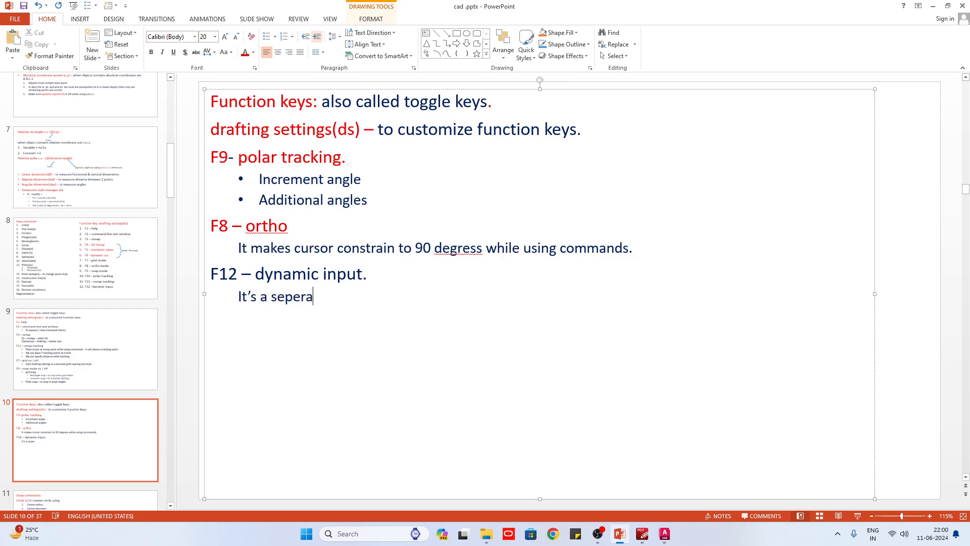
{"action": "key", "text": "BackSpace"}
{"action": "key", "text": "BackSpace"}
{"action": "key", "text": "BackSpace"}
{"action": "type", "text": "arate command line."}
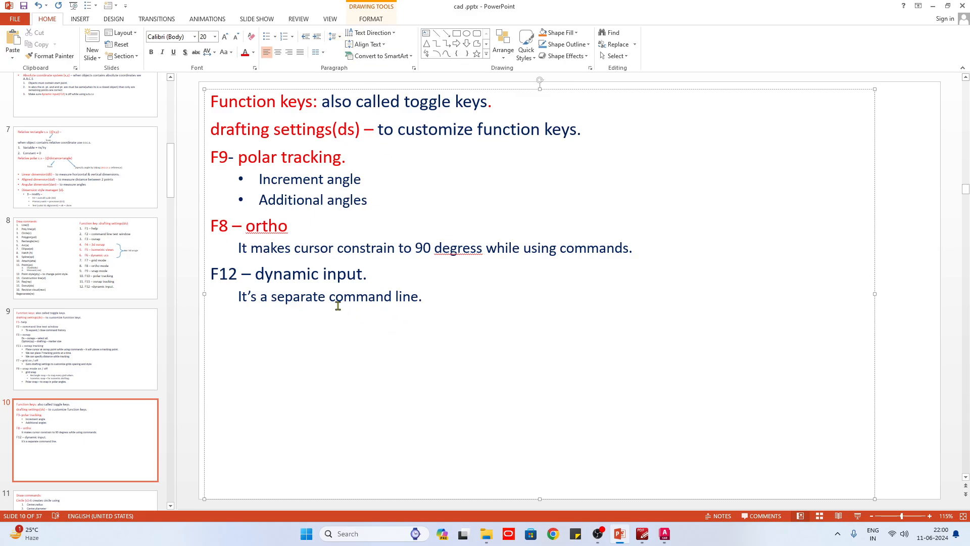
{"action": "left_click_drag", "start_coordinate": [362, 273], "coordinate": [210, 273]}
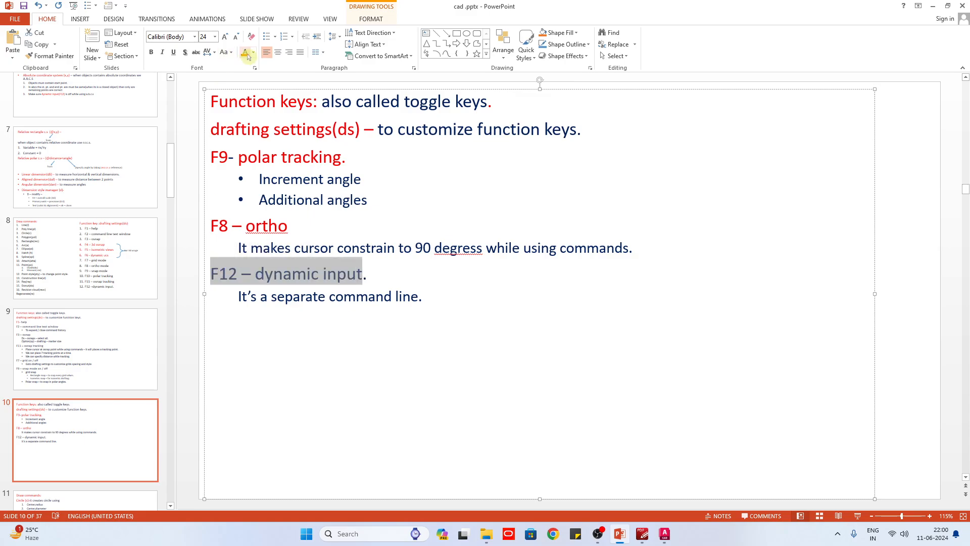
{"action": "left_click", "coordinate": [196, 256]}
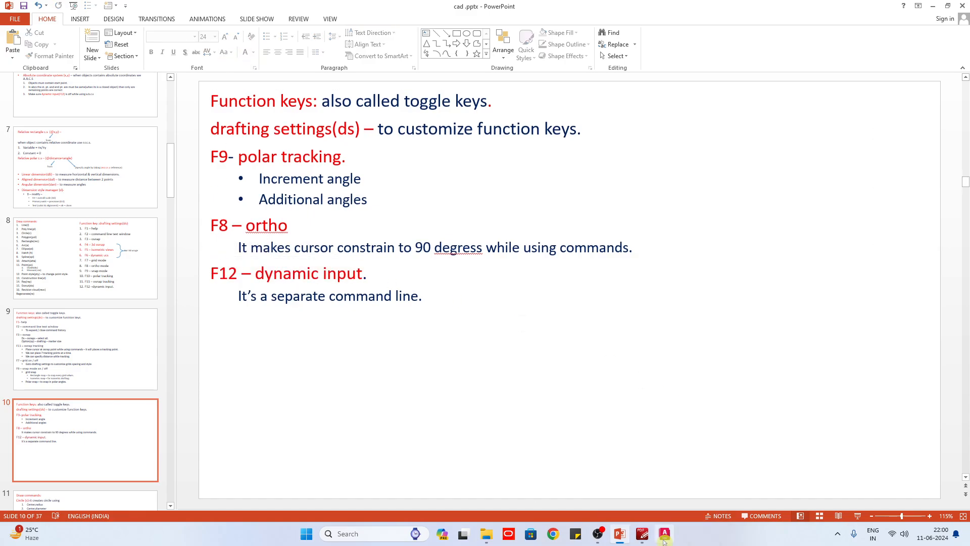
Switch to AutoCAD and turn on dynamic input.
{"action": "left_click", "coordinate": [664, 533]}
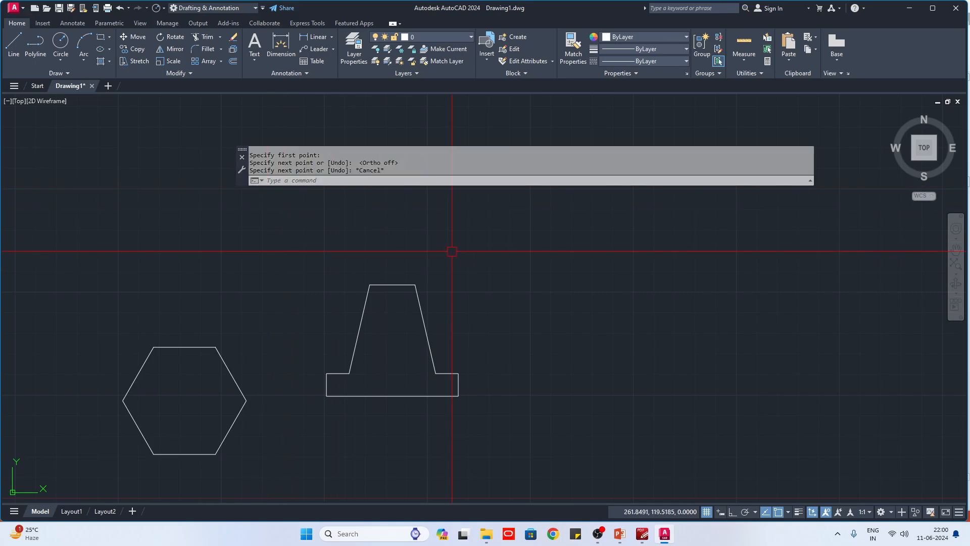
{"action": "type", "text": "l"}
{"action": "key", "text": "Return"}
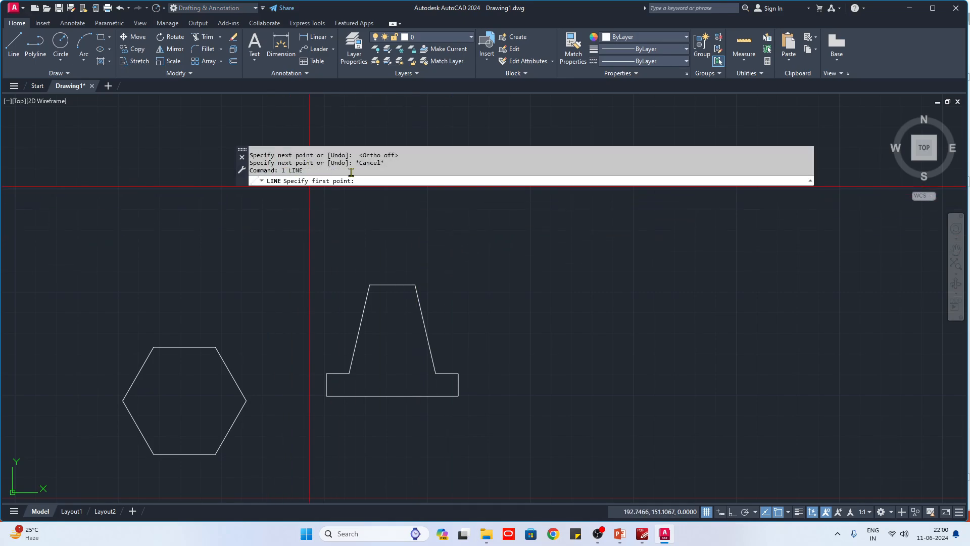
{"action": "key", "text": "Escape"}
{"action": "mouse_move", "coordinate": [538, 288]}
{"action": "middle_mouse_down"}
{"action": "mouse_move", "coordinate": [521, 280]}
{"action": "mouse_move", "coordinate": [399, 294]}
{"action": "middle_mouse_up"}
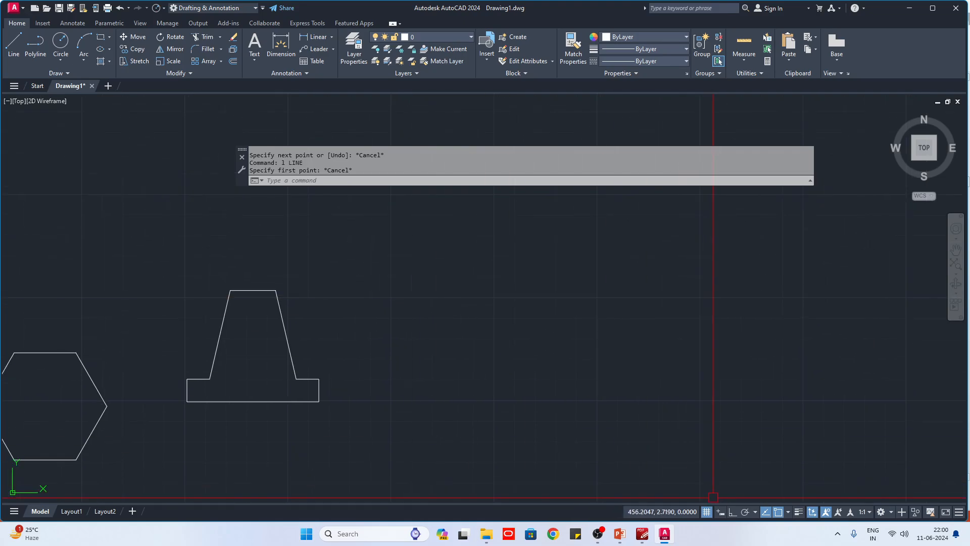
{"action": "left_click", "coordinate": [720, 512]}
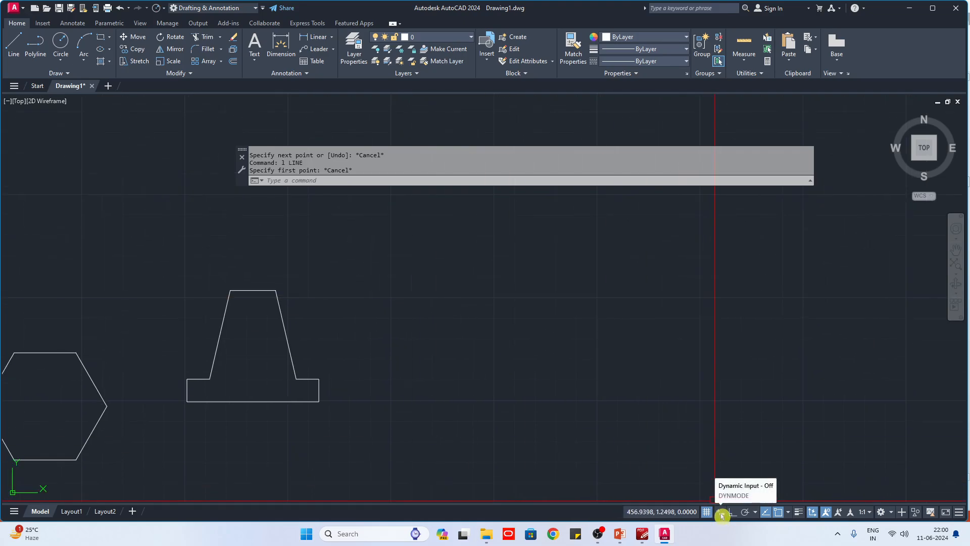
Test dynamic input by entering meaningless text such as "hgfhzjsghg" and "efgv" at the cursor, then cancel.
{"action": "type", "text": "hgfhzjsghg"}
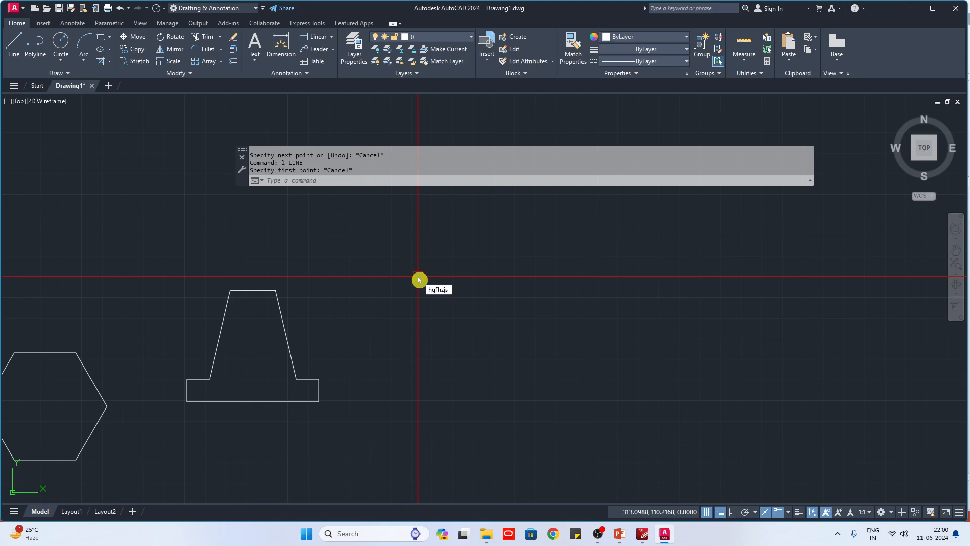
{"action": "key", "text": "Return"}
{"action": "key", "text": "Escape"}
{"action": "type", "text": "efgv"}
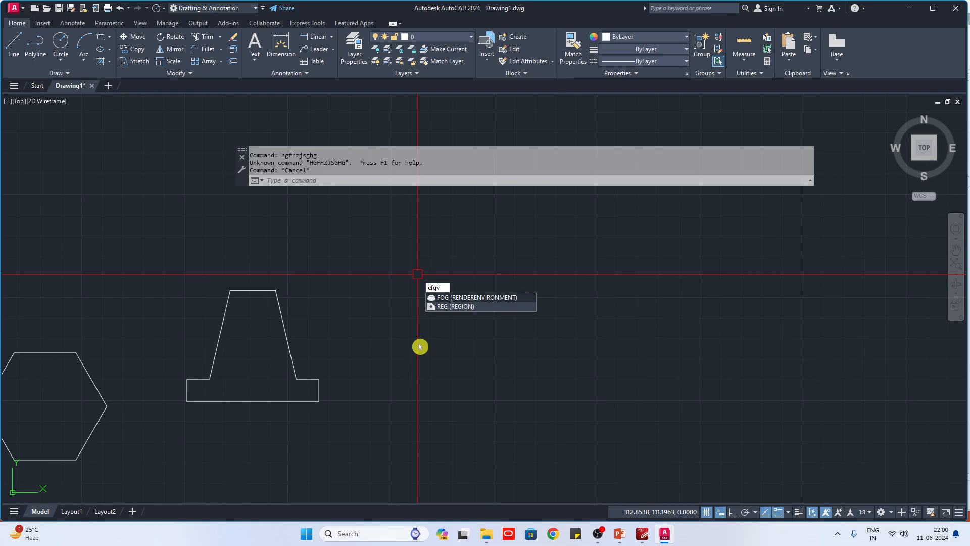
{"action": "key", "text": "Escape"}
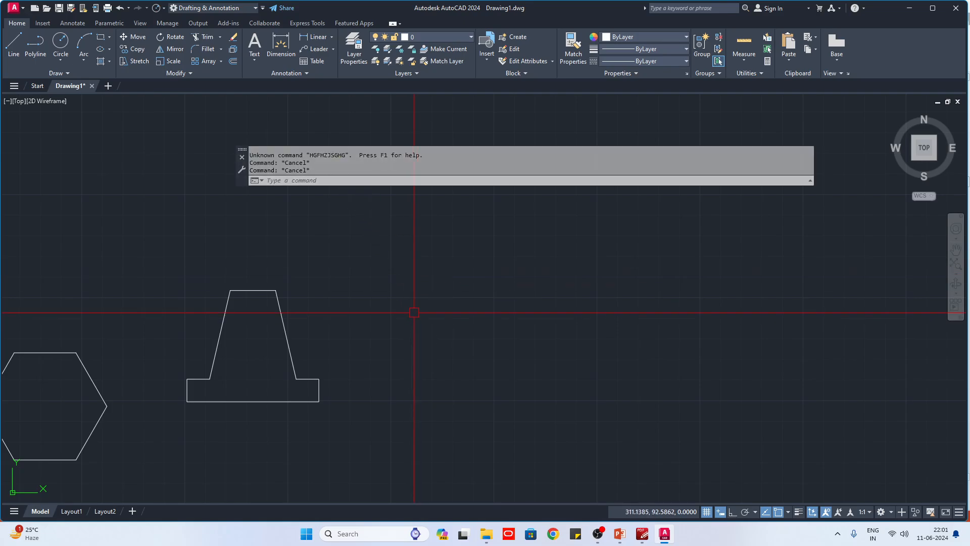
Start a line in the empty area to the right of the tapered figure.
{"action": "type", "text": "L"}
{"action": "key", "text": "Return"}
{"action": "scroll", "coordinate": [414, 338], "scroll_direction": "up", "scroll_amount": 4}
{"action": "left_click", "coordinate": [390, 328]}
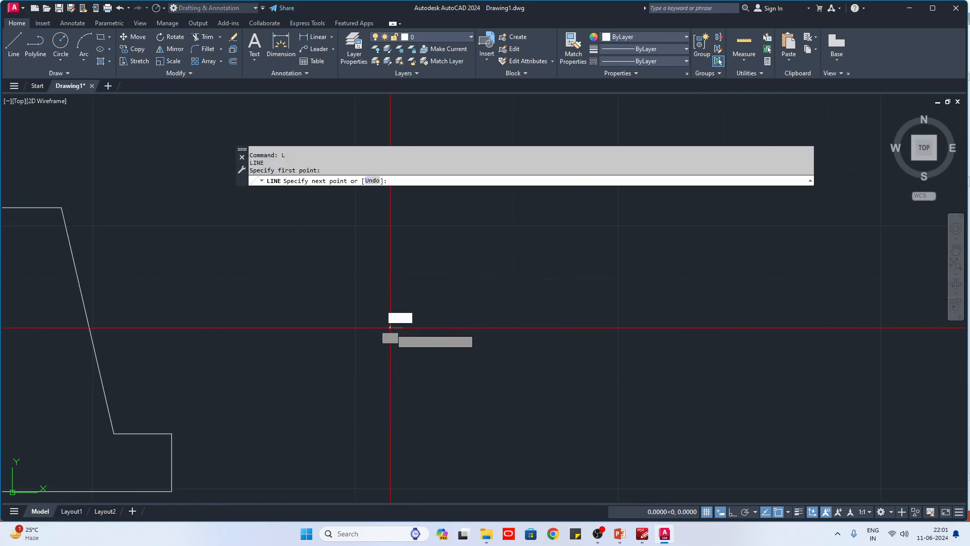
Try entering 50 as the first segment's length at the cursor, and undo the stray slanted segment.
{"action": "left_click", "coordinate": [549, 328]}
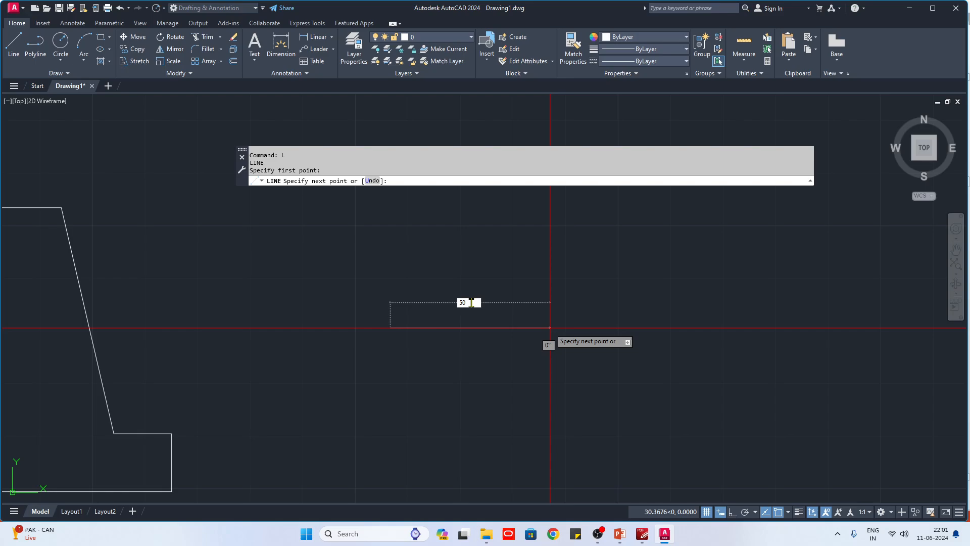
{"action": "left_click_drag", "start_coordinate": [471, 303], "coordinate": [446, 303]}
{"action": "mouse_move", "coordinate": [642, 533]}
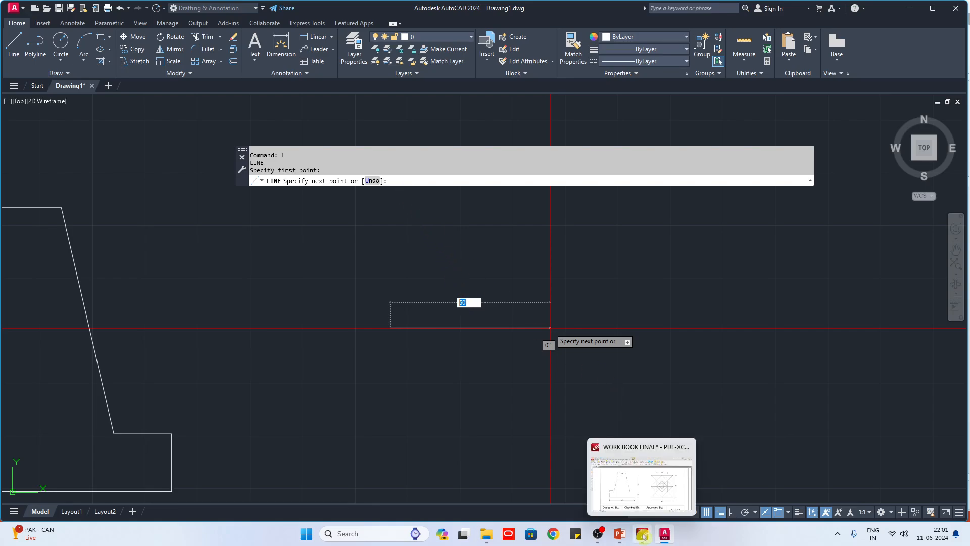
{"action": "left_click", "coordinate": [609, 350]}
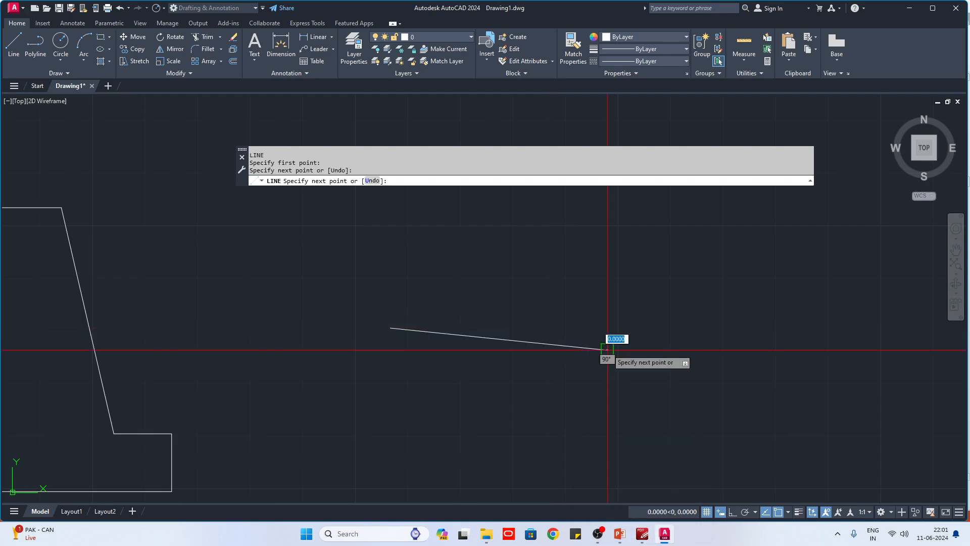
{"action": "key", "text": "ctrl+z"}
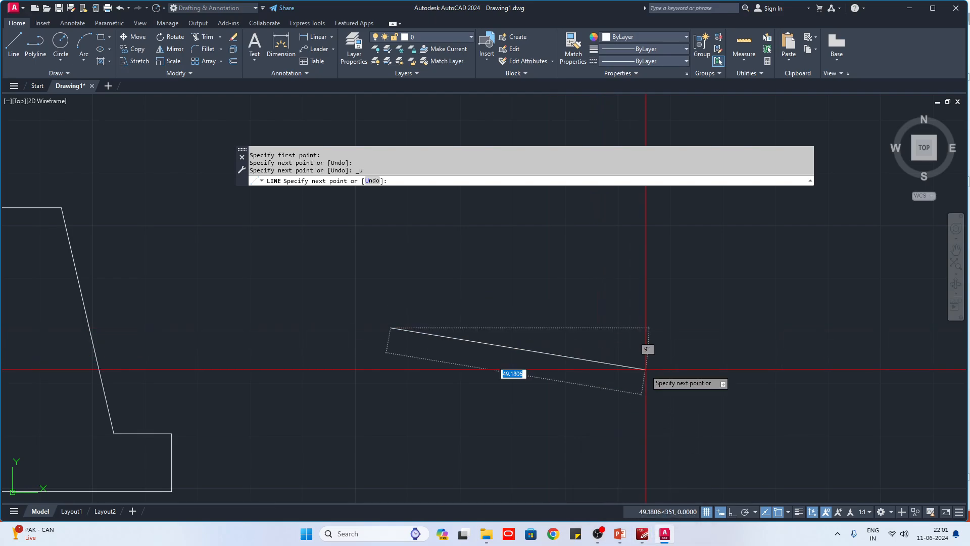
Turn ortho on and draw the line 100 to the right and 50 up.
{"action": "key", "text": "F8"}
{"action": "type", "text": "100"}
{"action": "key", "text": "Return"}
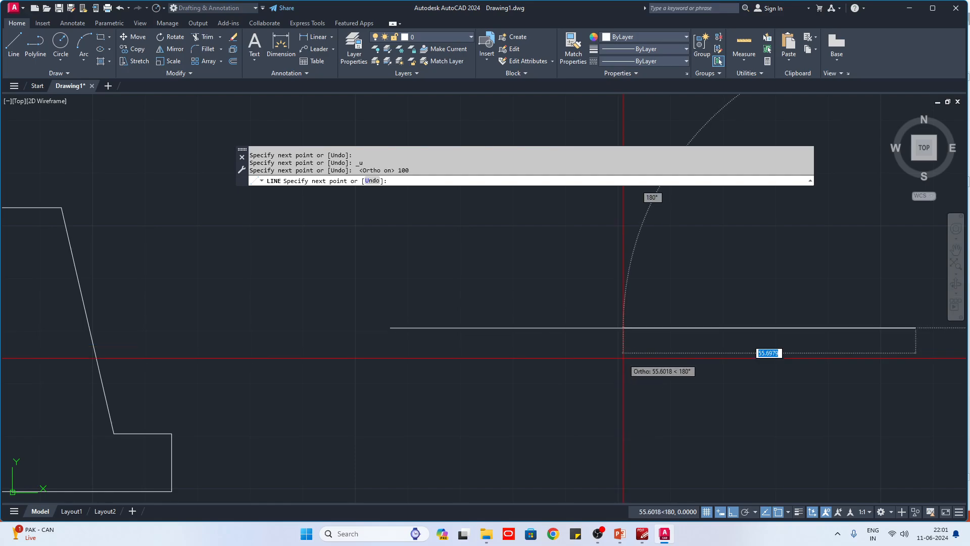
{"action": "scroll", "coordinate": [623, 358], "scroll_direction": "down", "scroll_amount": 3}
{"action": "type", "text": "5"}
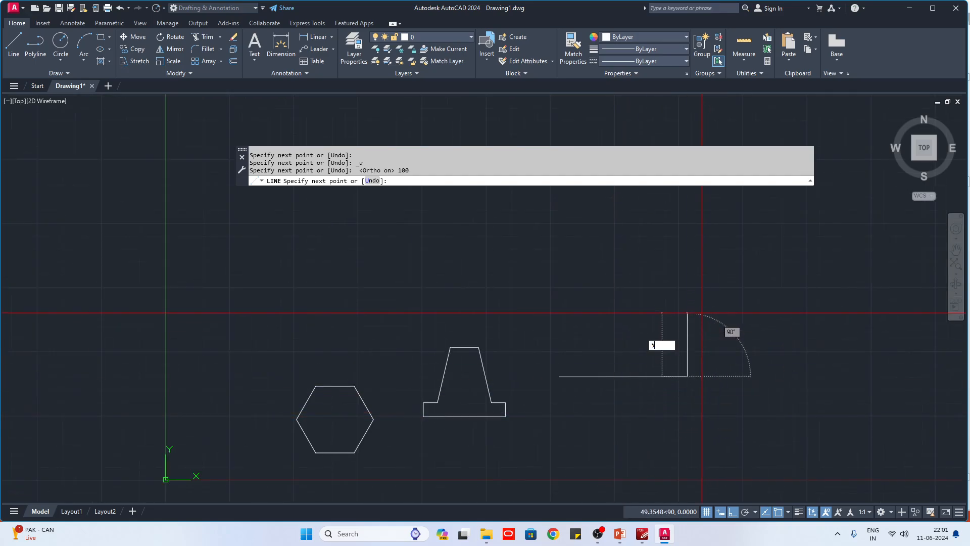
{"action": "type", "text": "0"}
{"action": "key", "text": "Return"}
Continue the line 100 to the left and close it into a rectangle.
{"action": "type", "text": "1"}
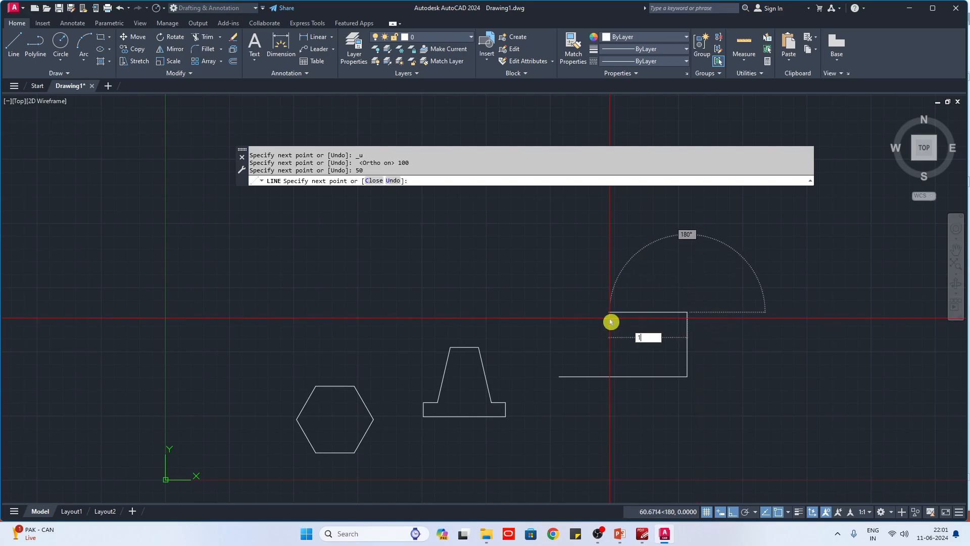
{"action": "type", "text": "00"}
{"action": "key", "text": "Return"}
{"action": "type", "text": "c"}
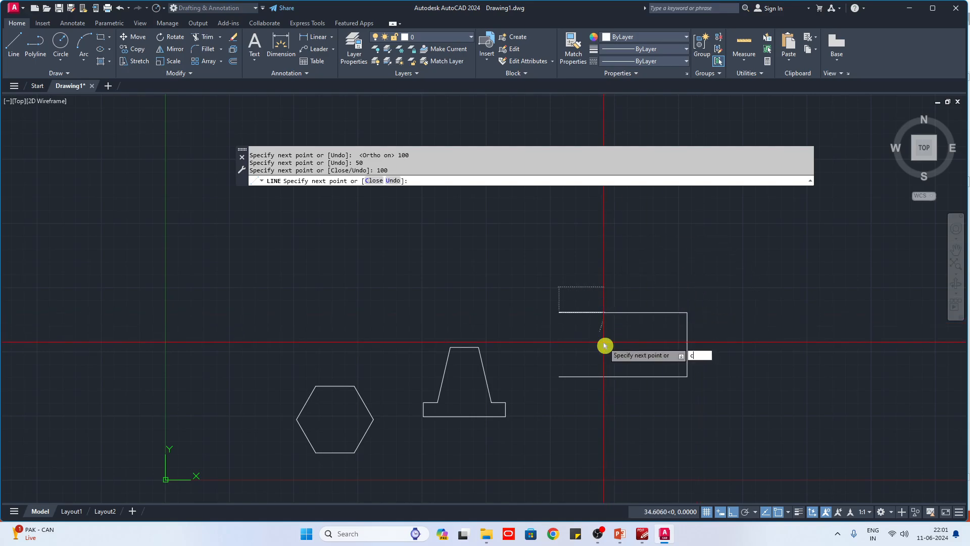
{"action": "key", "text": "Return"}
Draw a 100 by 50 rectangle to the right of the line-drawn rectangle, entering both dimensions at the cursor.
{"action": "middle_click_drag", "start_coordinate": [793, 396], "coordinate": [609, 400]}
{"action": "mouse_move", "coordinate": [600, 355]}
{"action": "middle_mouse_down"}
{"action": "mouse_move", "coordinate": [565, 353]}
{"action": "mouse_move", "coordinate": [466, 381]}
{"action": "middle_mouse_up"}
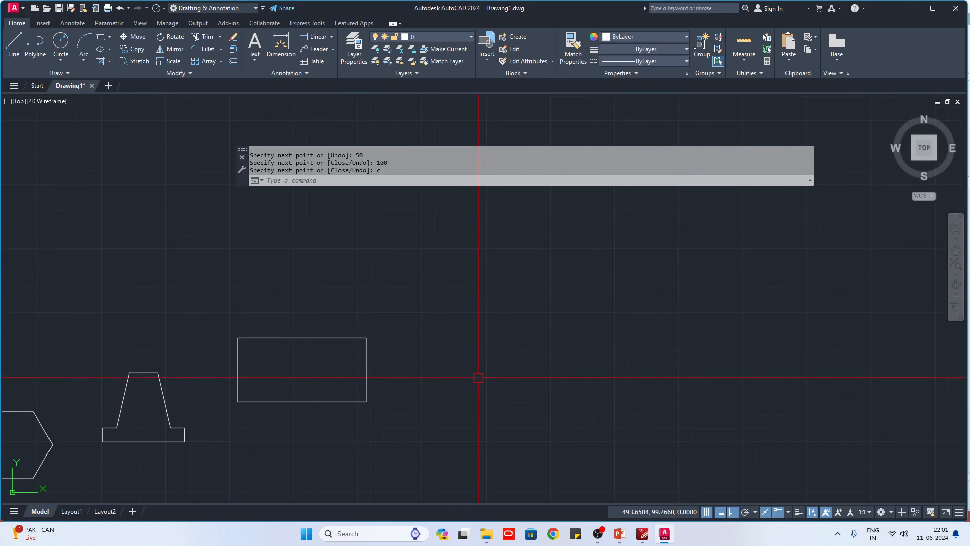
{"action": "left_click", "coordinate": [101, 37]}
{"action": "left_click", "coordinate": [439, 387]}
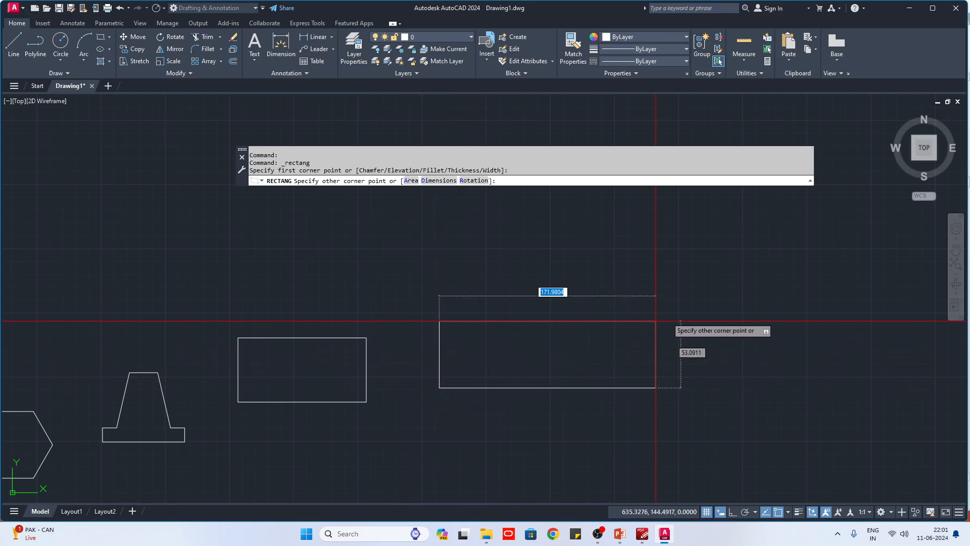
{"action": "type", "text": "100"}
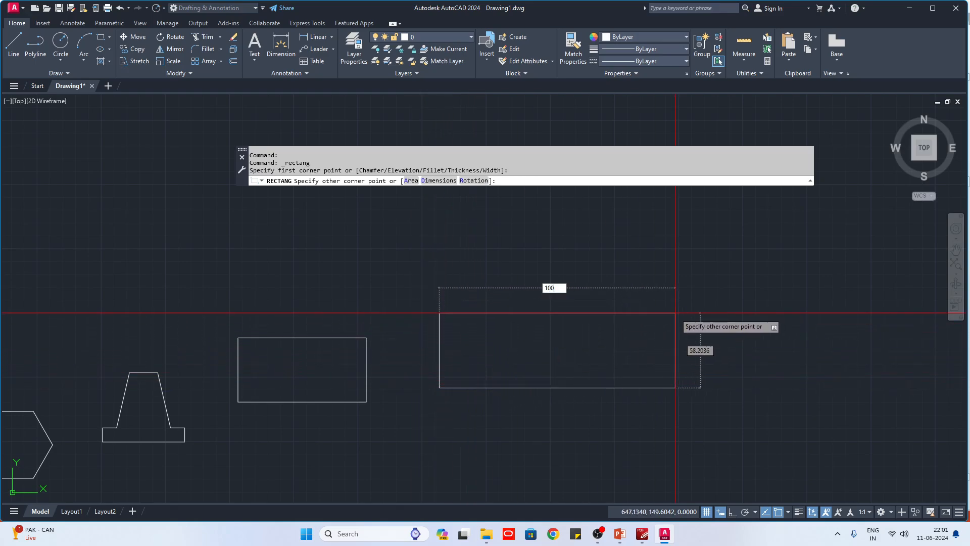
{"action": "key", "text": "Tab"}
{"action": "type", "text": "5"}
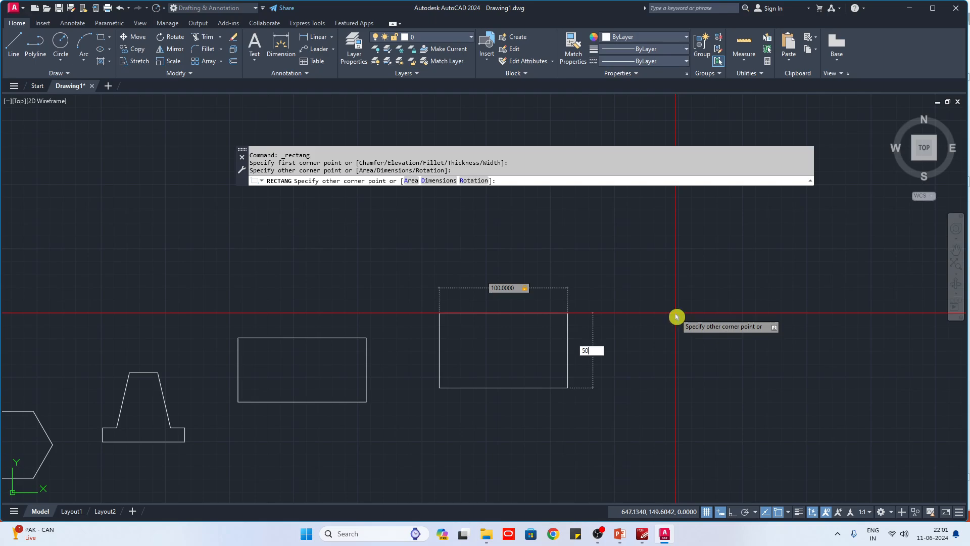
{"action": "type", "text": "0"}
{"action": "key", "text": "Tab"}
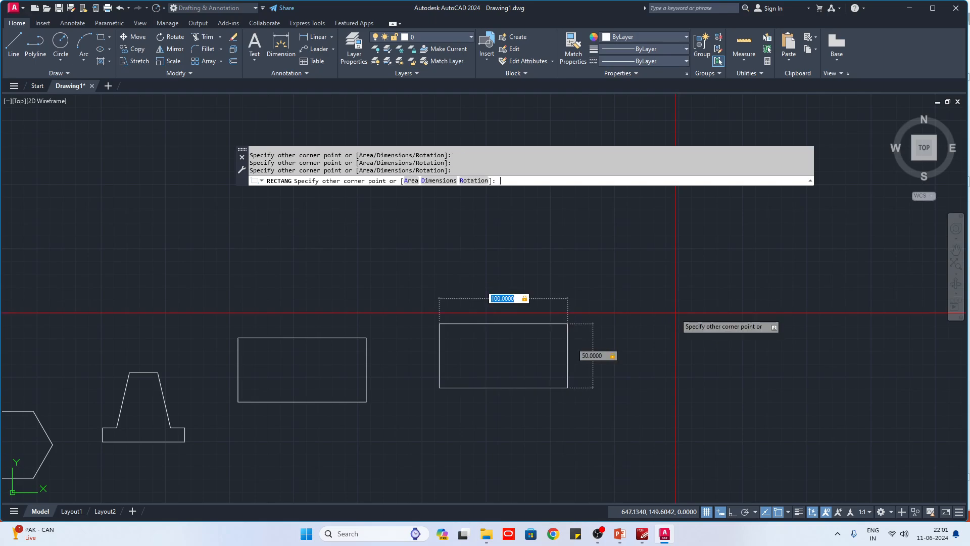
{"action": "key", "text": "Tab"}
{"action": "key", "text": "Tab"}
{"action": "key", "text": "Tab"}
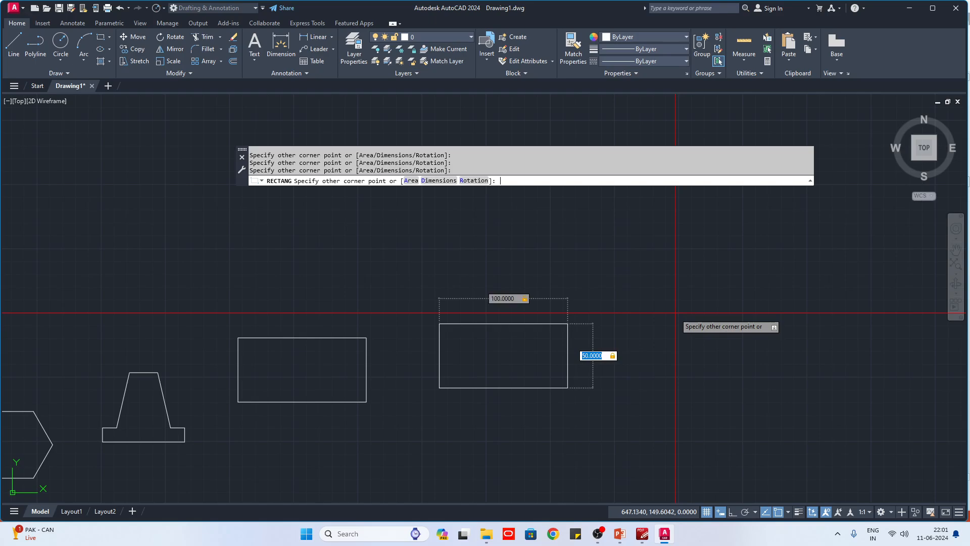
{"action": "key", "text": "Return"}
Draw a 50 by 50 square to the right of the second 100 by 50 rectangle.
{"action": "key", "text": "Return"}
{"action": "left_click", "coordinate": [636, 383]}
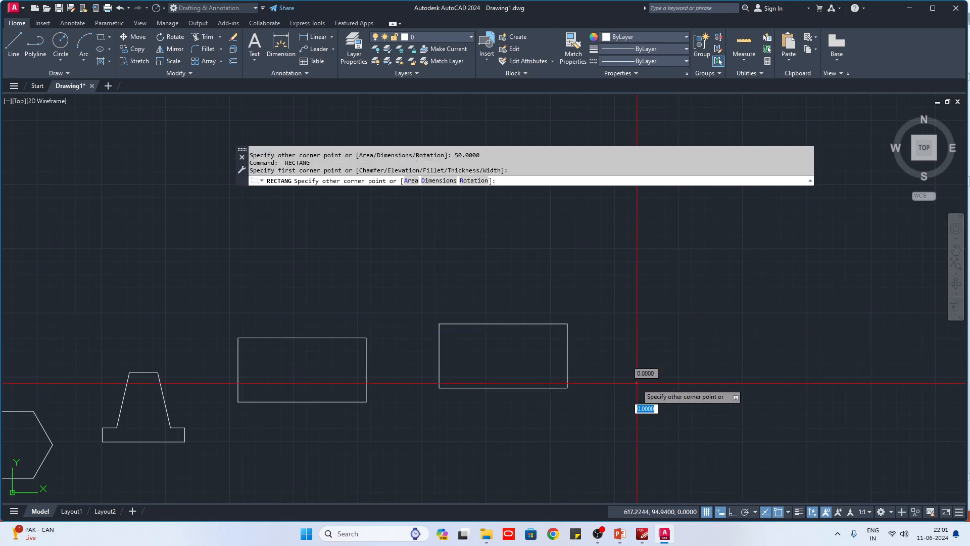
{"action": "type", "text": "0"}
{"action": "key", "text": "Tab"}
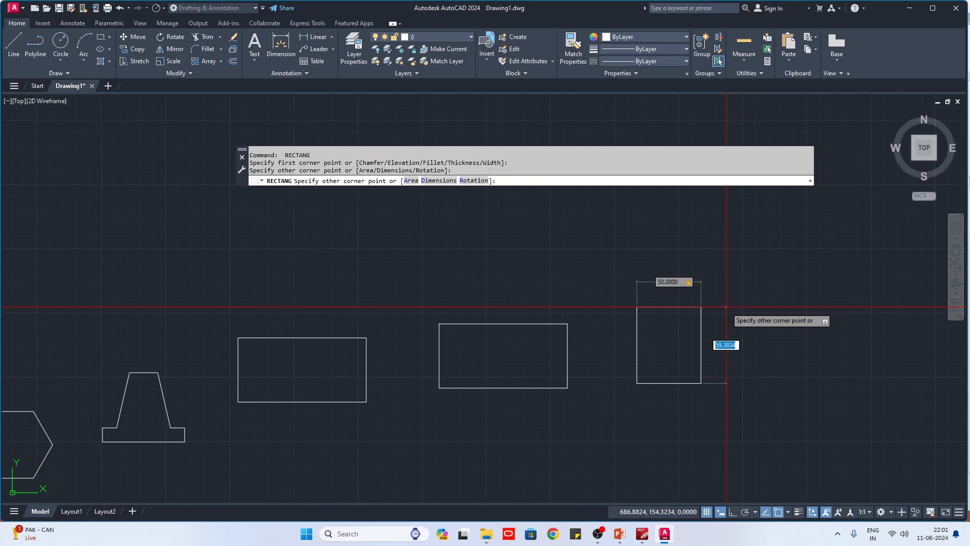
{"action": "type", "text": "50"}
{"action": "key", "text": "Return"}
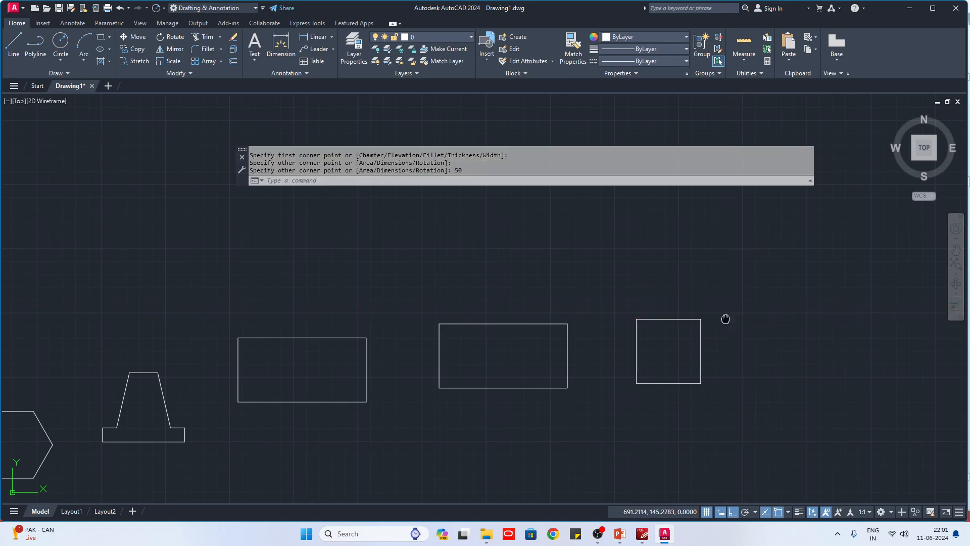
Draw a 75 by 50 rectangle to the right of the square.
{"action": "middle_click_drag", "start_coordinate": [725, 318], "coordinate": [555, 243]}
{"action": "key", "text": "Return"}
{"action": "left_click", "coordinate": [418, 349]}
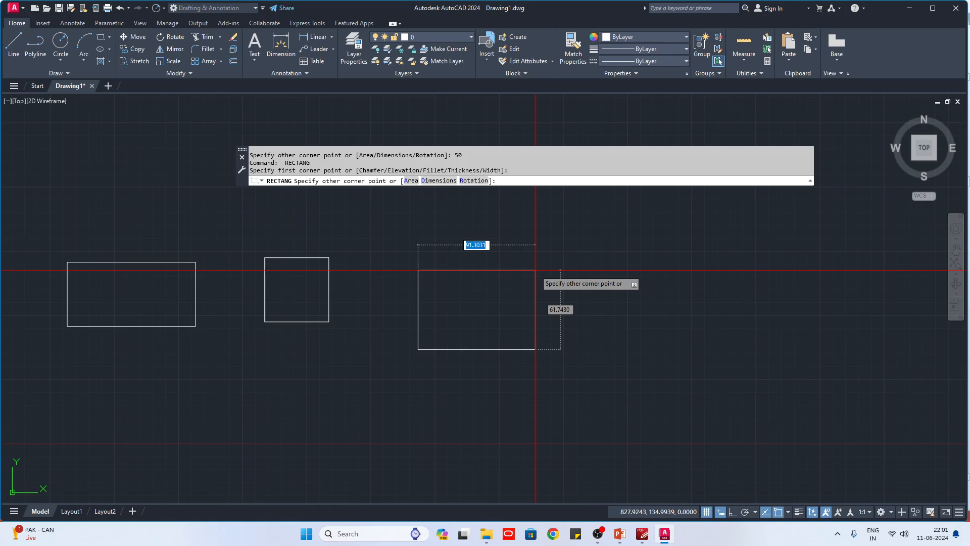
{"action": "type", "text": "75"}
{"action": "key", "text": "Tab"}
{"action": "type", "text": "50"}
{"action": "key", "text": "Return"}
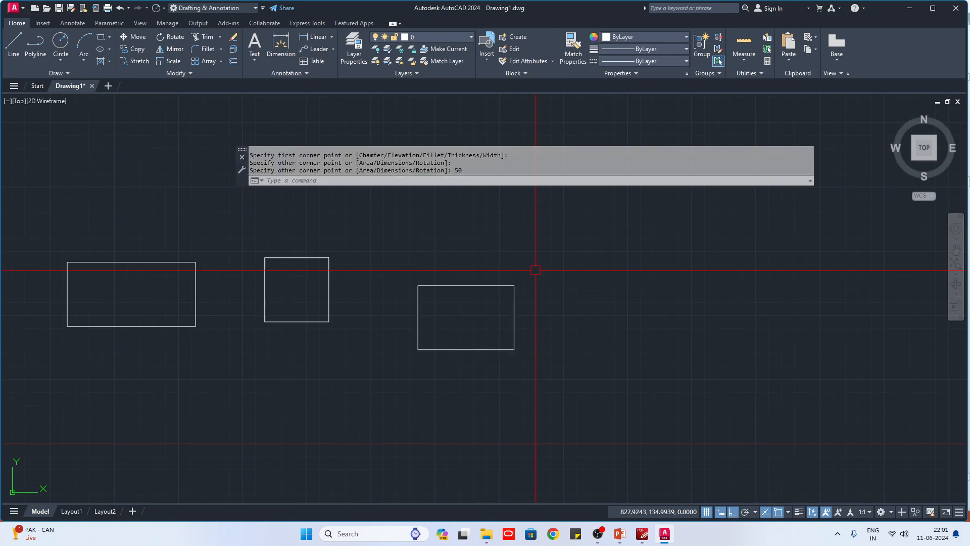
Begin a line in the empty area right of the 75 by 50 rectangle and turn ortho off.
{"action": "scroll", "coordinate": [491, 327], "scroll_direction": "up", "scroll_amount": 5}
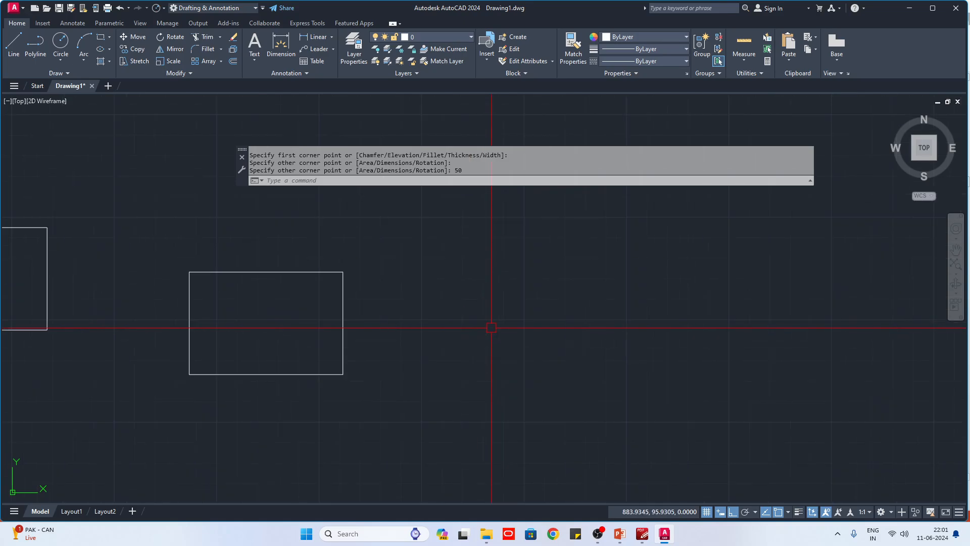
{"action": "type", "text": "L"}
{"action": "key", "text": "Return"}
{"action": "left_click", "coordinate": [303, 376]}
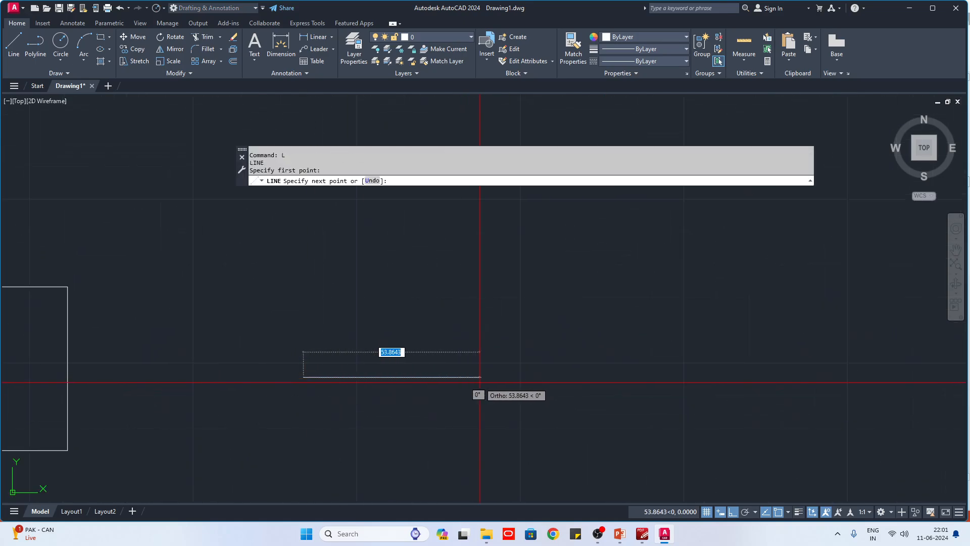
{"action": "key", "text": "F8"}
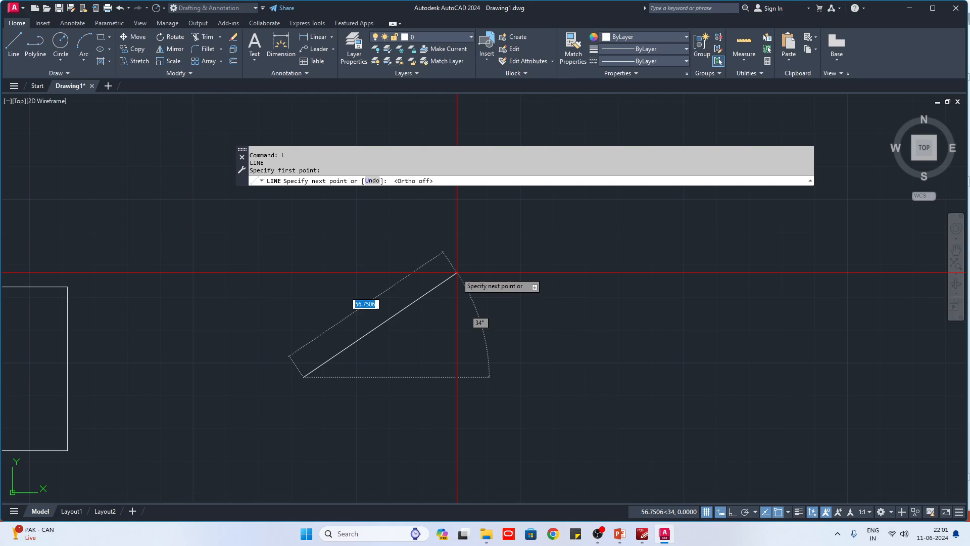
Make the line 45 long at an angle of 45° and end the command.
{"action": "type", "text": "45"}
{"action": "key", "text": "Tab"}
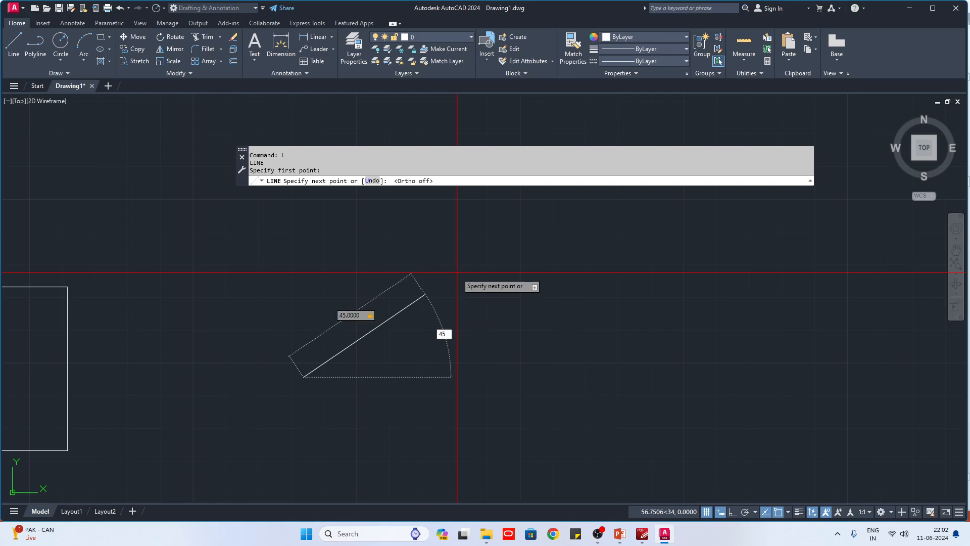
{"action": "type", "text": "45"}
{"action": "key", "text": "Tab"}
{"action": "key", "text": "Tab"}
{"action": "key", "text": "Tab"}
{"action": "key", "text": "Tab"}
{"action": "key", "text": "Tab"}
{"action": "key", "text": "Tab"}
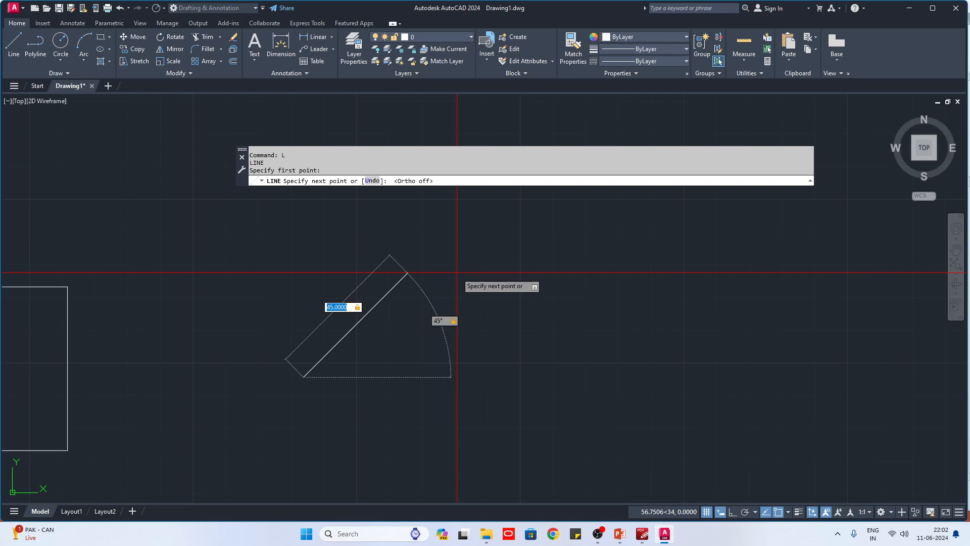
{"action": "key", "text": "Return"}
{"action": "key", "text": "Escape"}
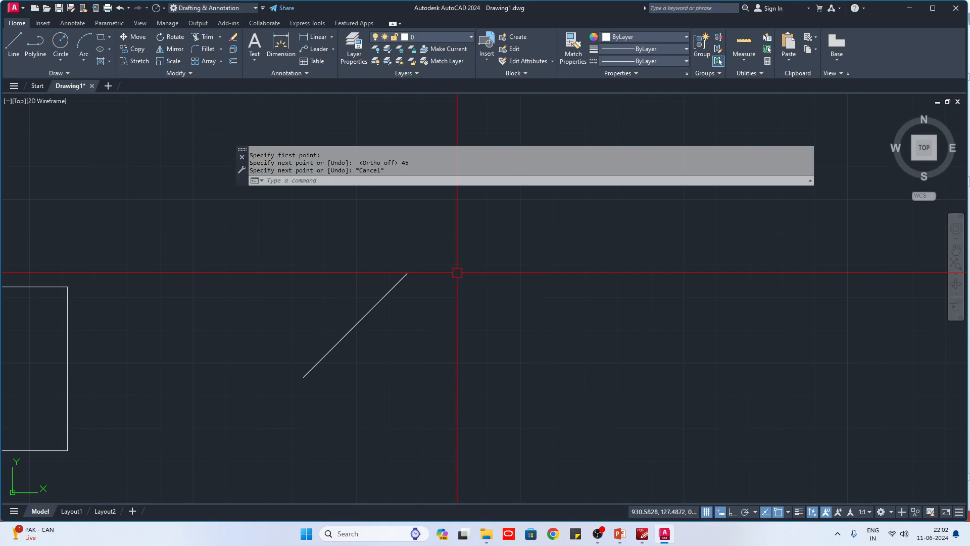
Add an aligned dimension to the slanted line, placed on its upper-left side.
{"action": "type", "text": "dal"}
{"action": "key", "text": "Return"}
{"action": "key", "text": "Return"}
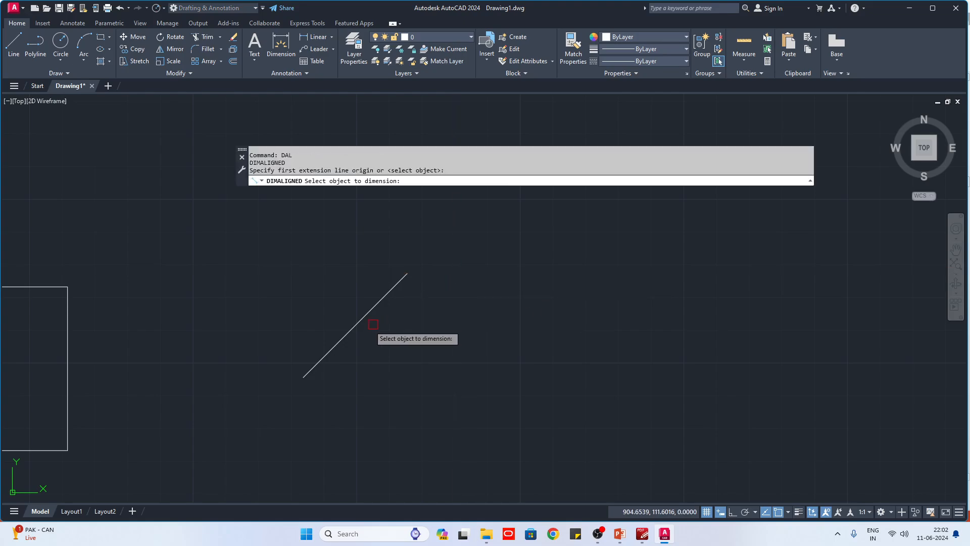
{"action": "left_click", "coordinate": [356, 324]}
{"action": "left_click", "coordinate": [334, 302]}
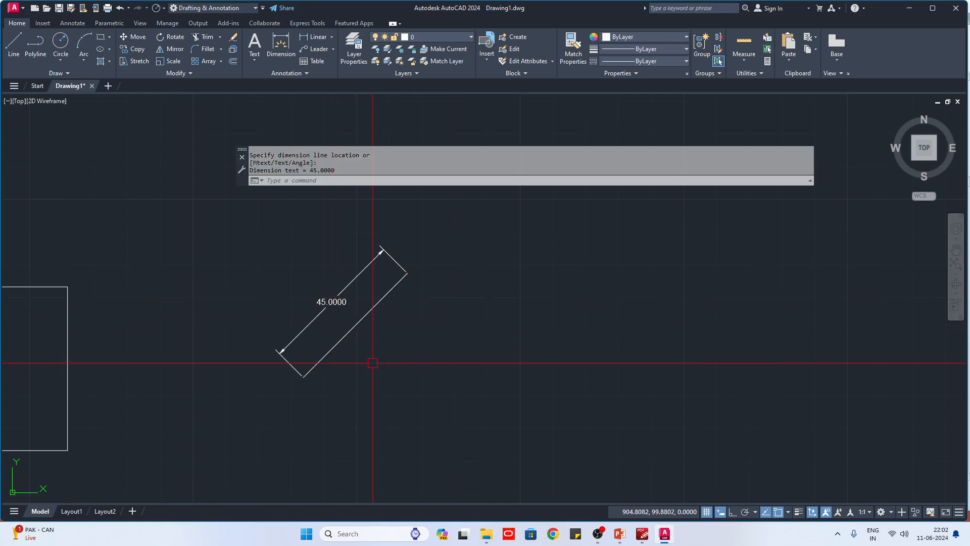
Draw a roughly horizontal reference line from the lower end of the slanted line.
{"action": "type", "text": "l"}
{"action": "key", "text": "Return"}
{"action": "left_click", "coordinate": [303, 376]}
{"action": "left_click", "coordinate": [418, 375]}
{"action": "key", "text": "Escape"}
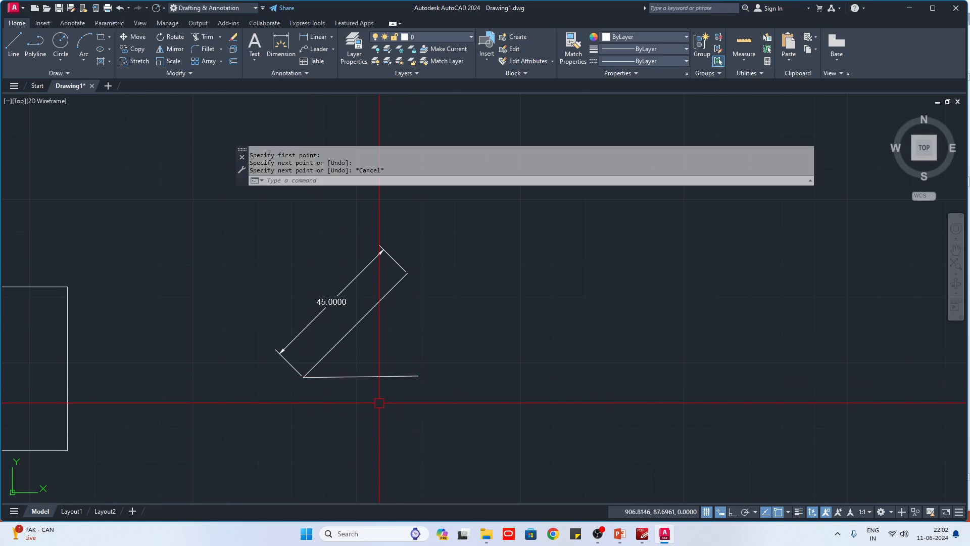
Dimension the angle between the roughly horizontal reference line and the slanted line.
{"action": "type", "text": "dan"}
{"action": "key", "text": "Return"}
{"action": "left_click", "coordinate": [327, 377]}
{"action": "left_click", "coordinate": [329, 351]}
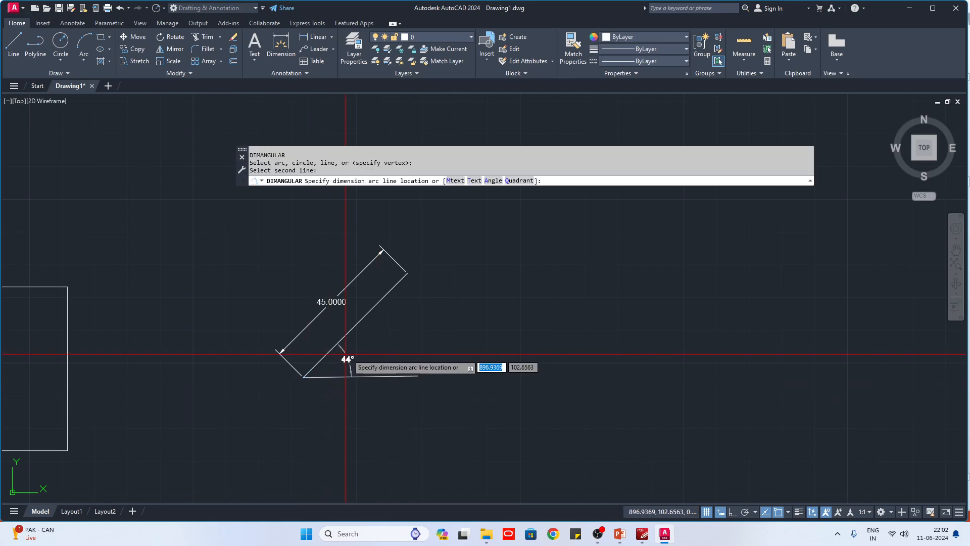
{"action": "left_click", "coordinate": [356, 353]}
{"action": "key", "text": "Escape"}
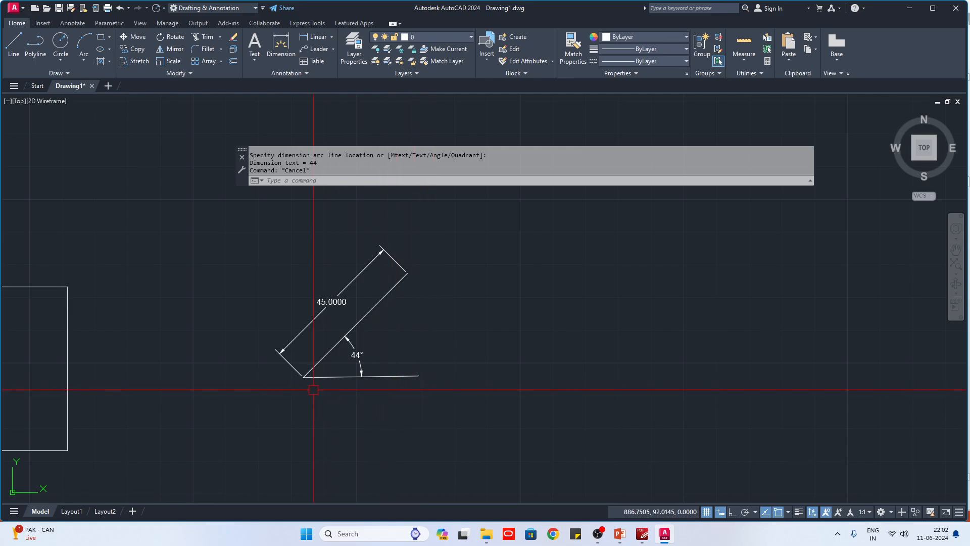
Inspect the corner where the two lines meet, and erase both lines with their dimensions.
{"action": "scroll", "coordinate": [313, 390], "scroll_direction": "up", "scroll_amount": 3}
{"action": "scroll", "coordinate": [243, 396], "scroll_direction": "down", "scroll_amount": 3}
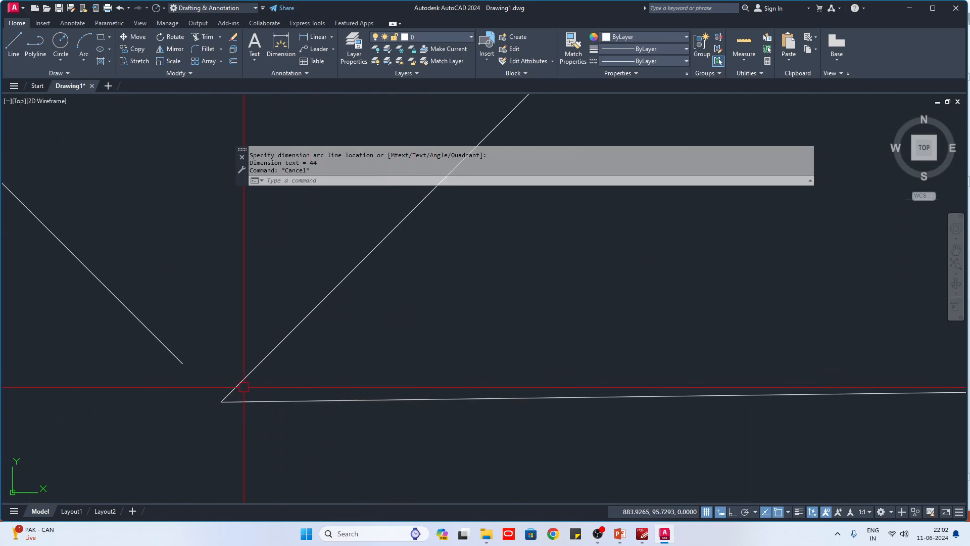
{"action": "left_click", "coordinate": [402, 409]}
{"action": "left_click", "coordinate": [239, 281]}
{"action": "type", "text": "e"}
{"action": "key", "text": "Return"}
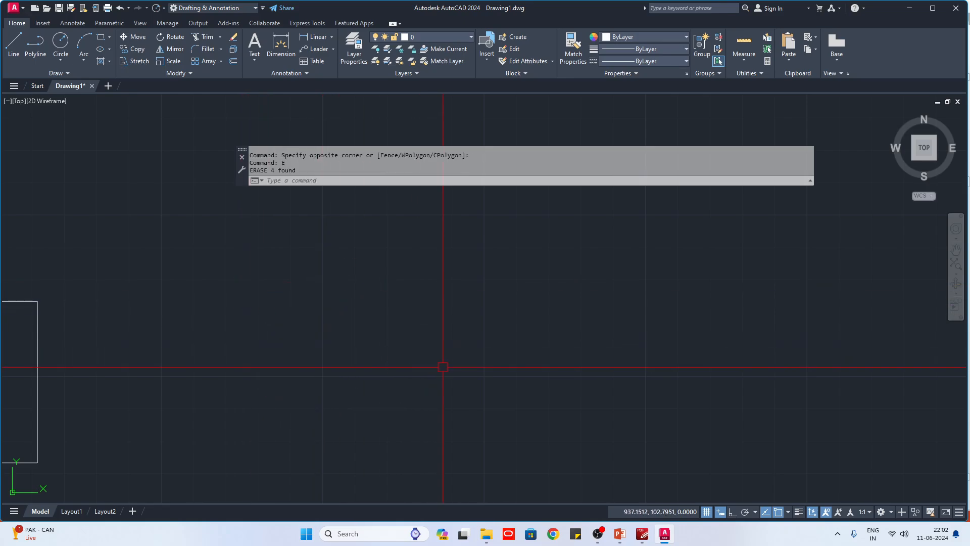
Draw a single line 100 long at an angle of 60° in the cleared area.
{"action": "middle_click_drag", "start_coordinate": [442, 364], "coordinate": [438, 399]}
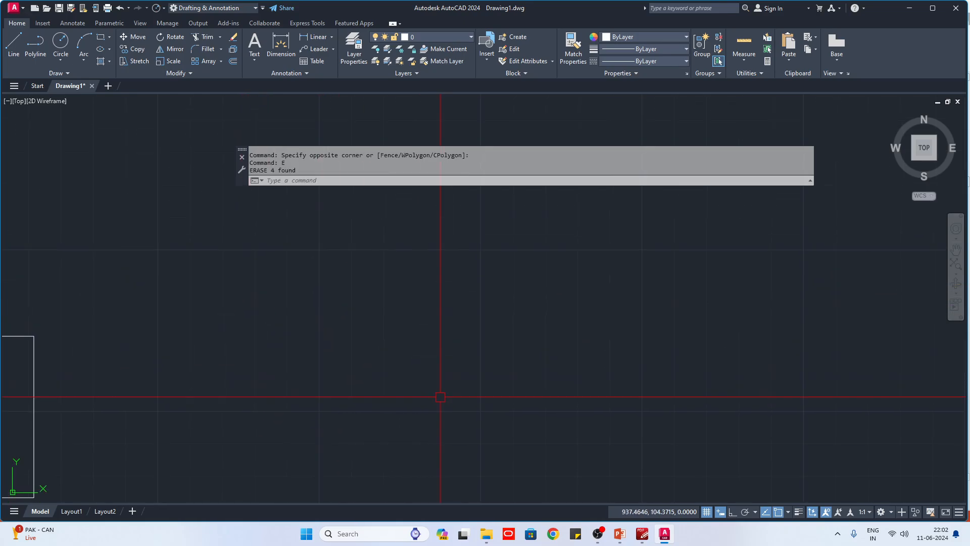
{"action": "type", "text": "l"}
{"action": "key", "text": "Return"}
{"action": "left_click", "coordinate": [419, 344]}
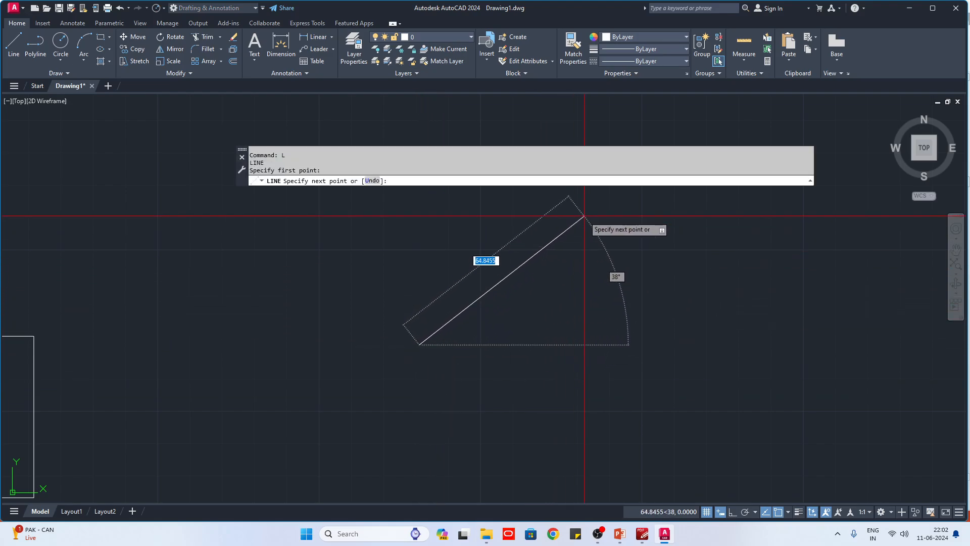
{"action": "type", "text": "100"}
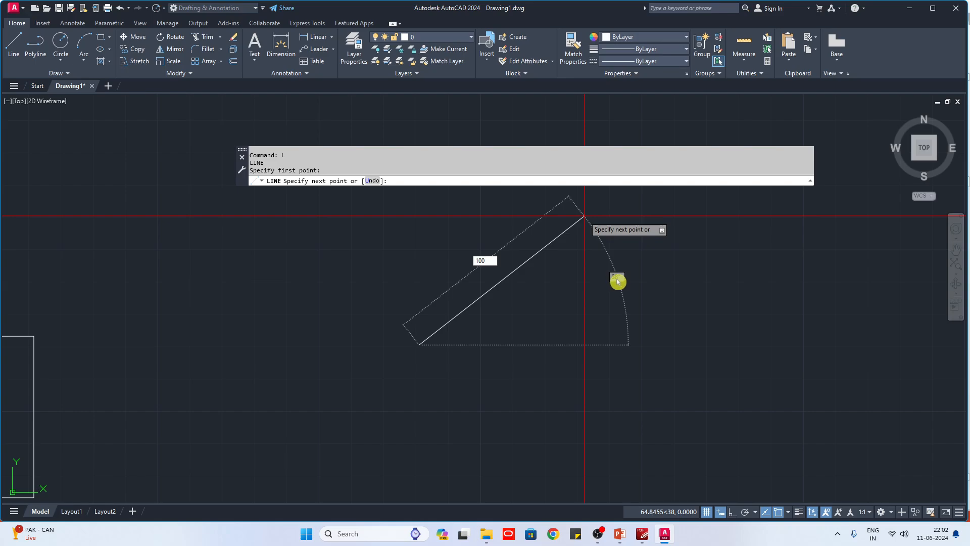
{"action": "key", "text": "Tab"}
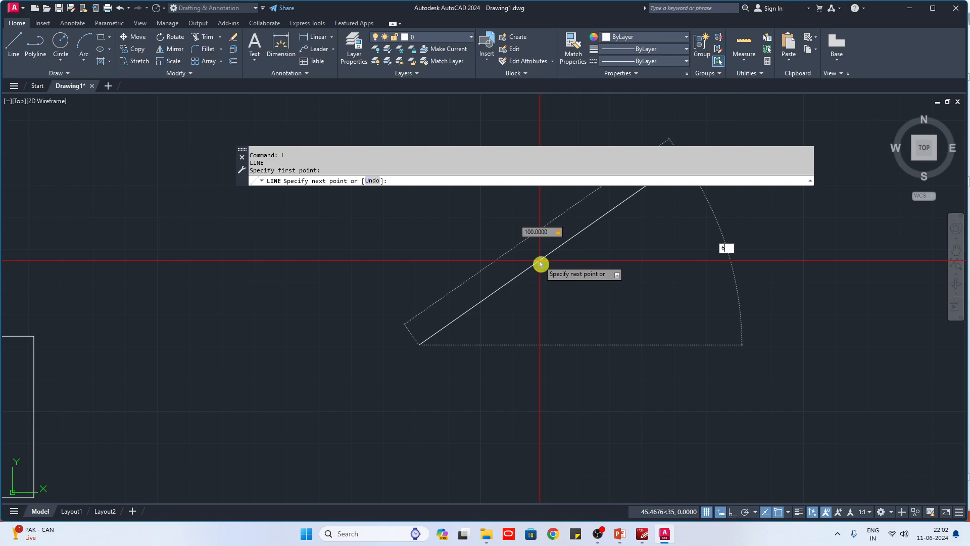
{"action": "type", "text": "60"}
{"action": "key", "text": "Return"}
{"action": "key", "text": "Escape"}
Add an aligned dimension to the 60° line, placed on its upper-left side.
{"action": "scroll", "coordinate": [481, 357], "scroll_direction": "down", "scroll_amount": 5}
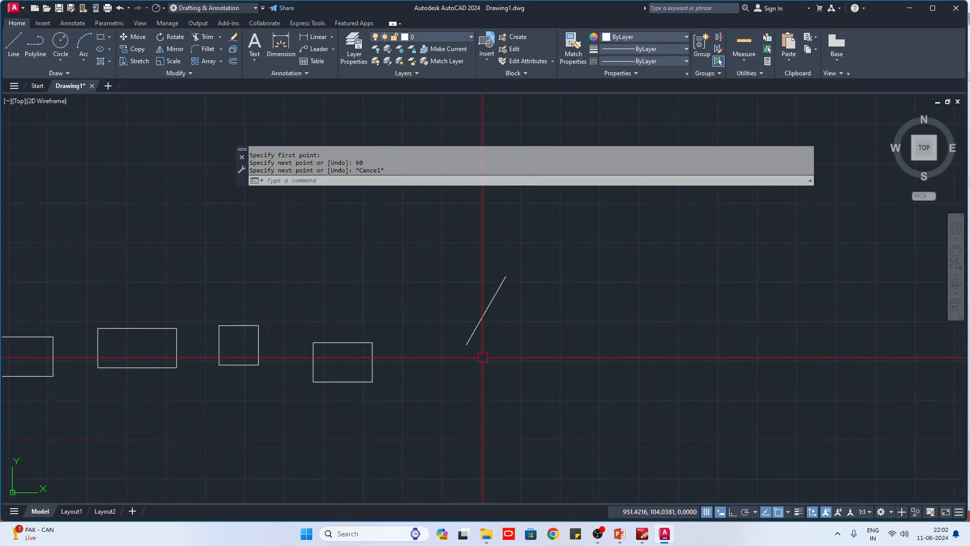
{"action": "type", "text": "dal"}
{"action": "key", "text": "Return"}
{"action": "key", "text": "Return"}
{"action": "left_click", "coordinate": [480, 320]}
{"action": "scroll", "coordinate": [479, 315], "scroll_direction": "up", "scroll_amount": 4}
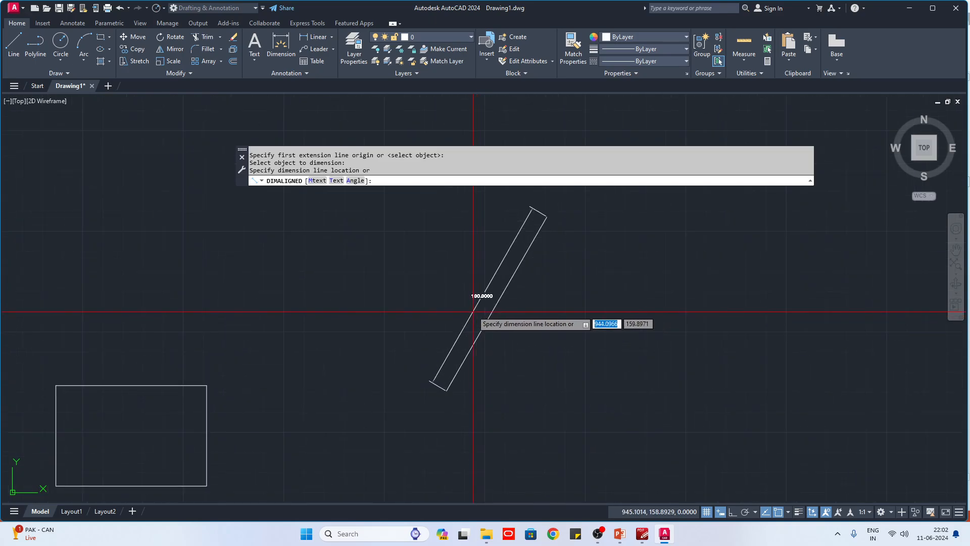
{"action": "left_click", "coordinate": [455, 310]}
Draw a short horizontal reference line to the right from the lower end of the 60° line.
{"action": "scroll", "coordinate": [475, 364], "scroll_direction": "up", "scroll_amount": 4}
{"action": "type", "text": "l"}
{"action": "key", "text": "Return"}
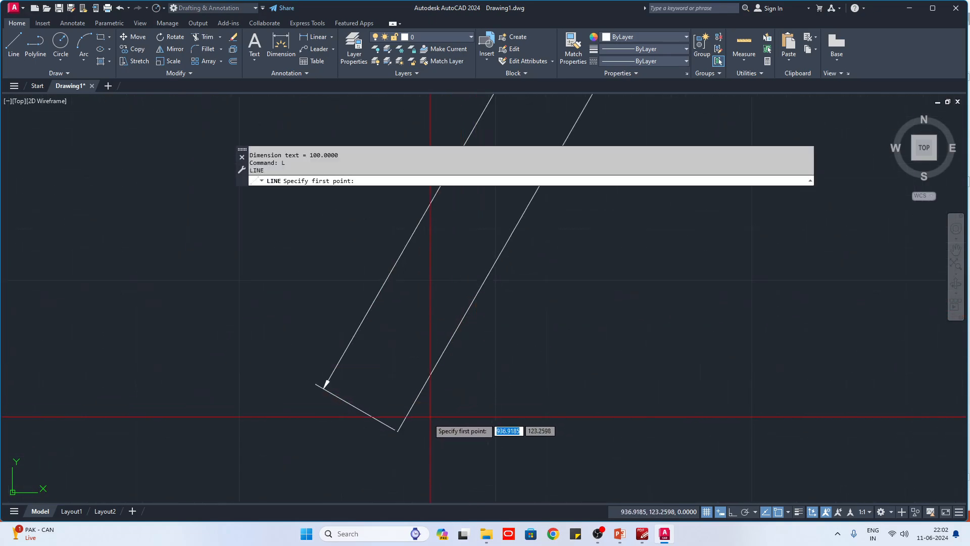
{"action": "left_click", "coordinate": [397, 430]}
{"action": "left_click", "coordinate": [469, 430]}
{"action": "key", "text": "Escape"}
Add an angular dimension between the short horizontal line and the 100-long slanted line.
{"action": "type", "text": "da"}
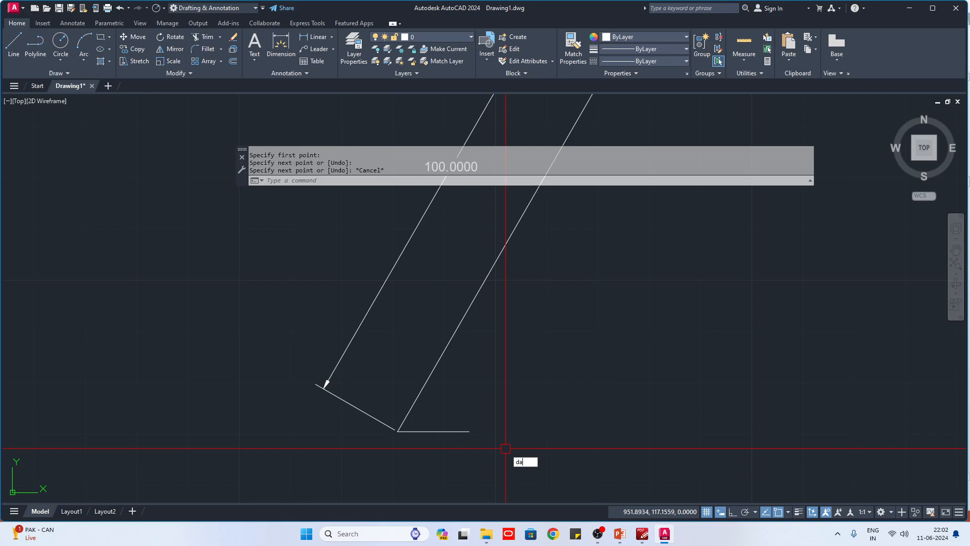
{"action": "type", "text": "n"}
{"action": "key", "text": "Return"}
{"action": "left_click", "coordinate": [461, 430]}
{"action": "left_click", "coordinate": [431, 374]}
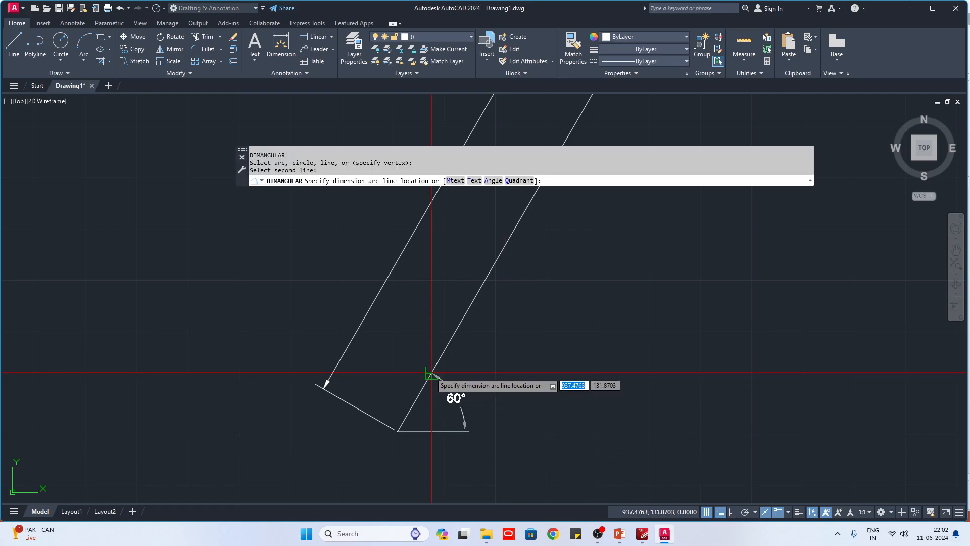
{"action": "left_click", "coordinate": [515, 382]}
{"action": "scroll", "coordinate": [500, 424], "scroll_direction": "down", "scroll_amount": 2}
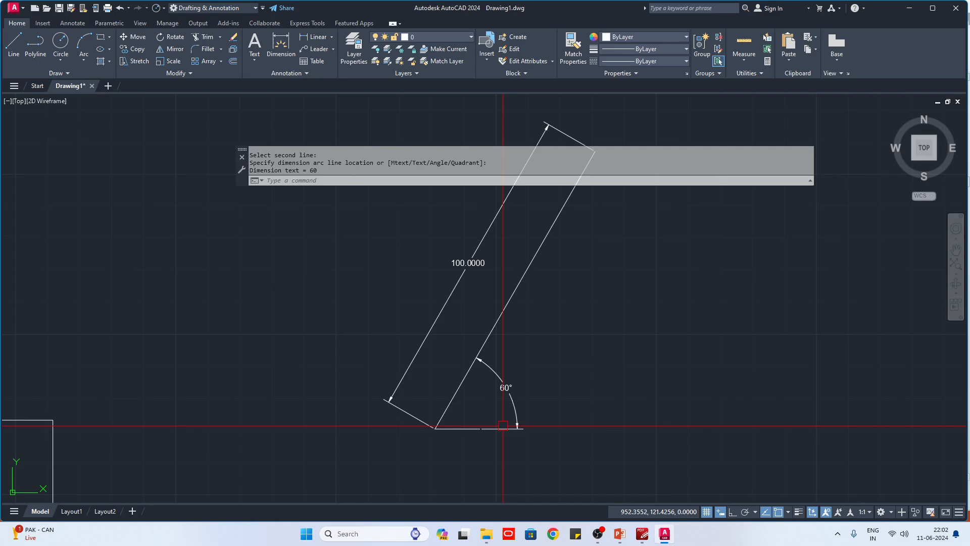
Switch to the WORK BOOK FINAL document in PDF-XChange Editor to view the practice figures.
{"action": "left_click", "coordinate": [641, 531]}
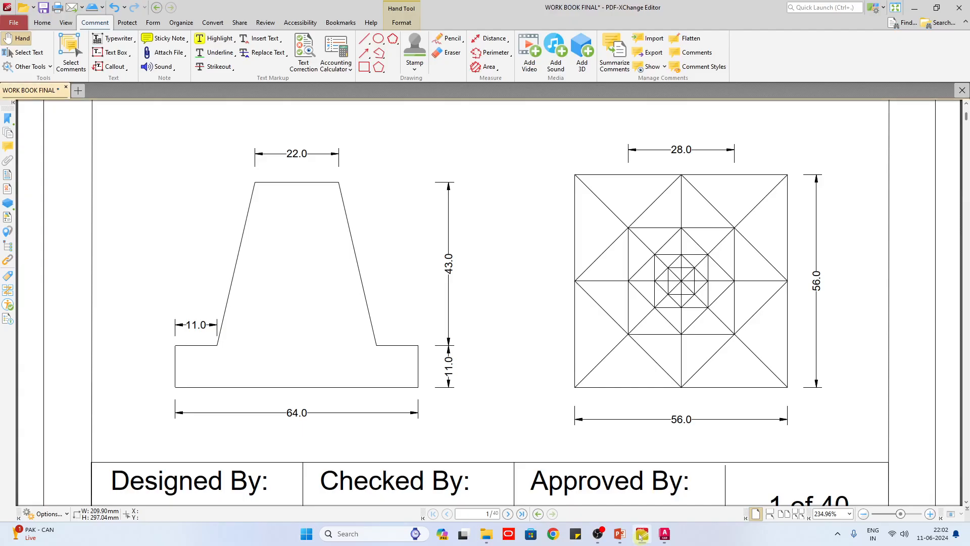
Switch to the PowerPoint notes and format the two lines under "F12 – dynamic input" as a bulleted list.
{"action": "left_click", "coordinate": [640, 534]}
{"action": "left_click", "coordinate": [620, 533]}
{"action": "left_click", "coordinate": [423, 296]}
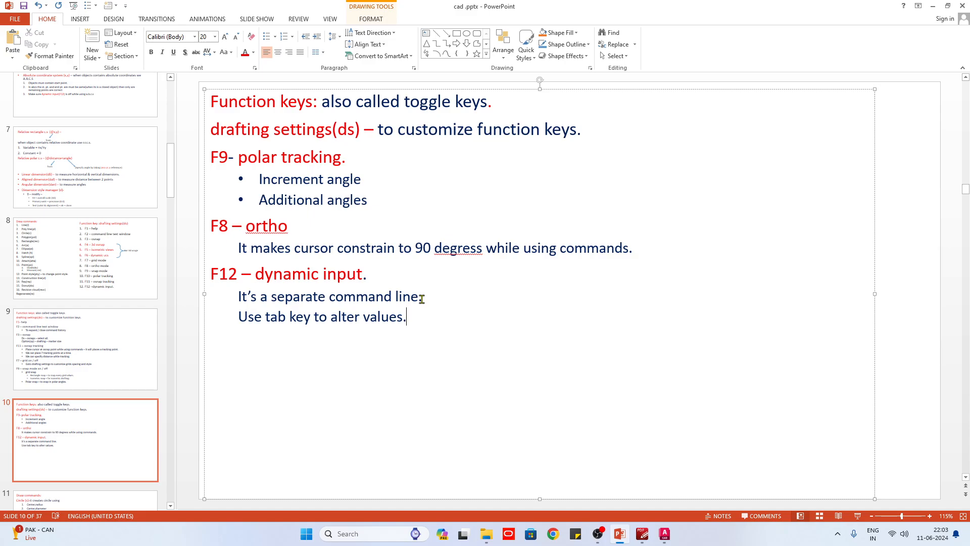
{"action": "left_click_drag", "start_coordinate": [415, 321], "coordinate": [238, 296]}
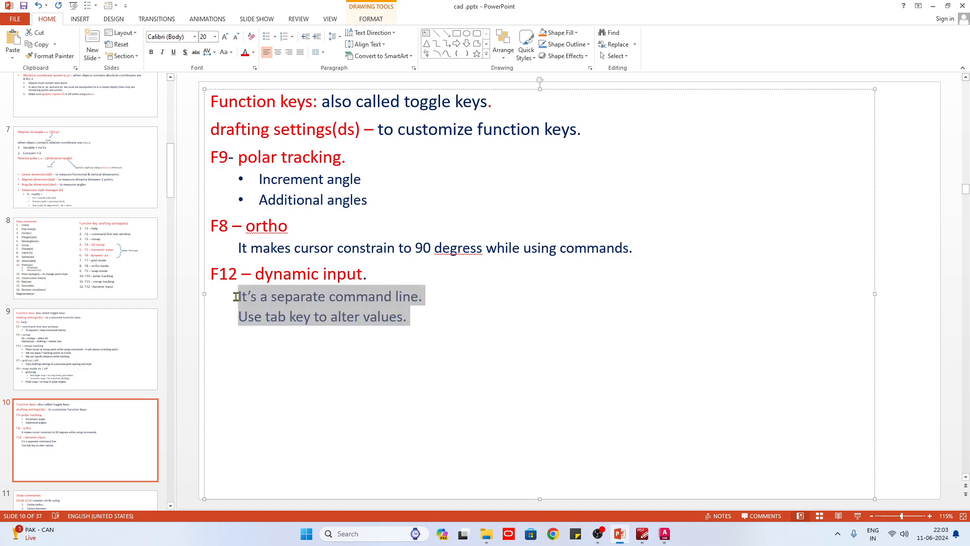
{"action": "left_click", "coordinate": [266, 37]}
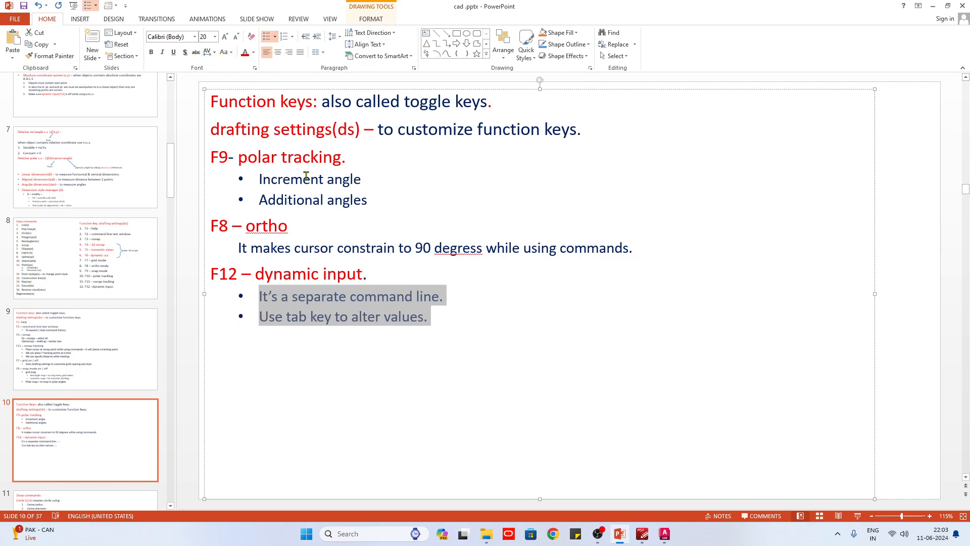
{"action": "left_click", "coordinate": [438, 317]}
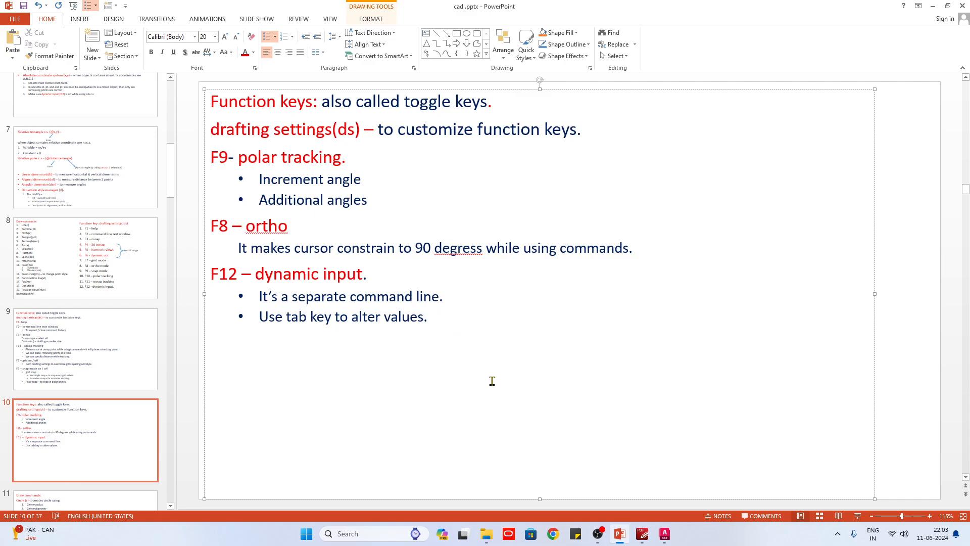
Review the function key list and the notes for each drafting aid on slides 8 to 10.
{"action": "left_click", "coordinate": [106, 365]}
{"action": "left_click", "coordinate": [108, 417]}
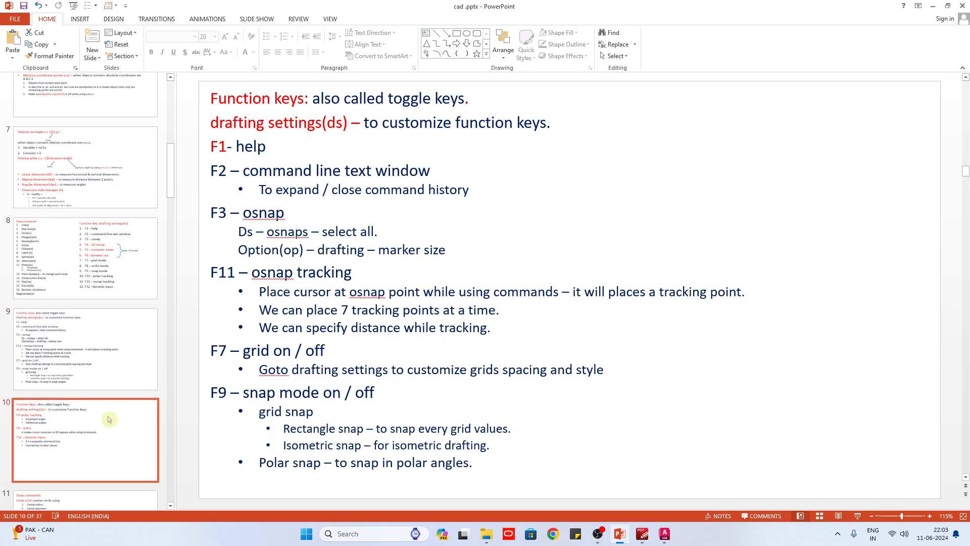
{"action": "left_click", "coordinate": [115, 277]}
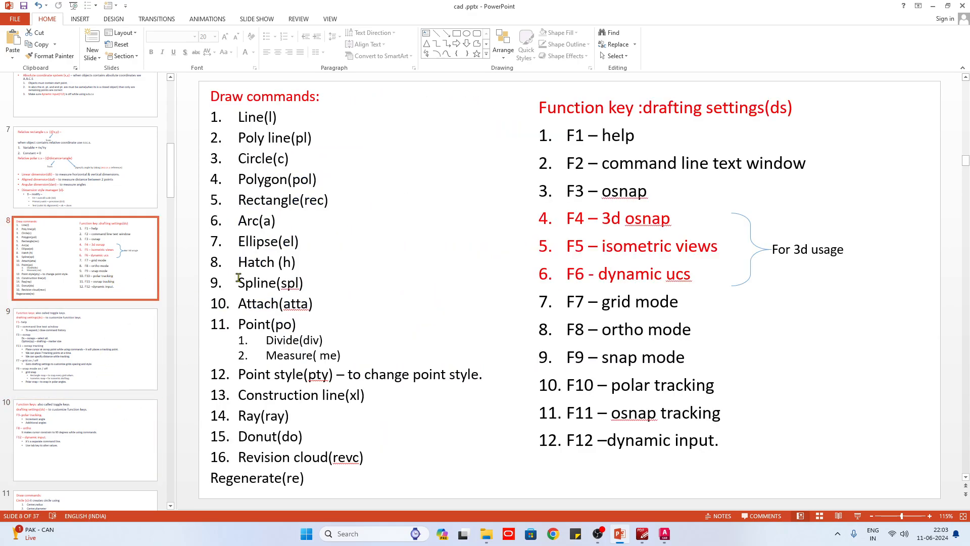
{"action": "left_click", "coordinate": [612, 195]}
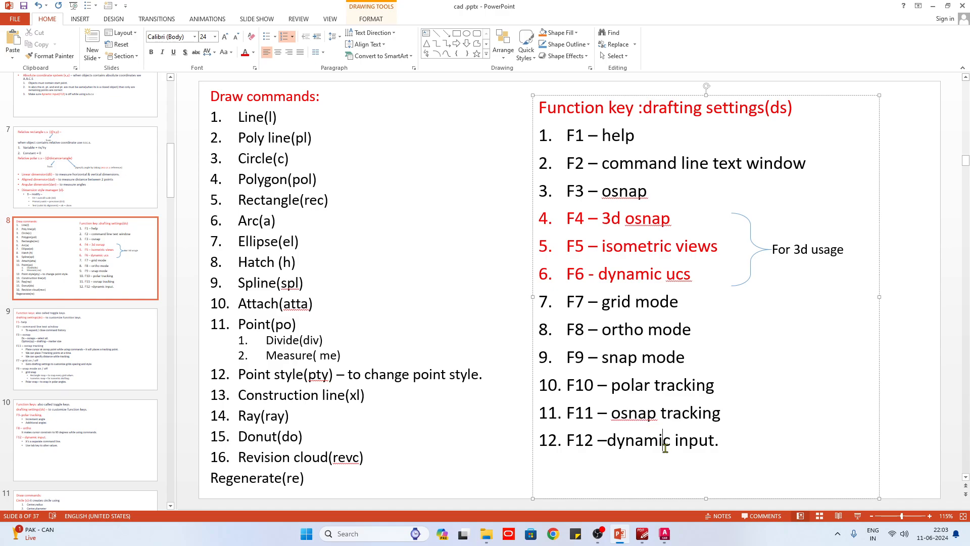
{"action": "left_click", "coordinate": [91, 316]}
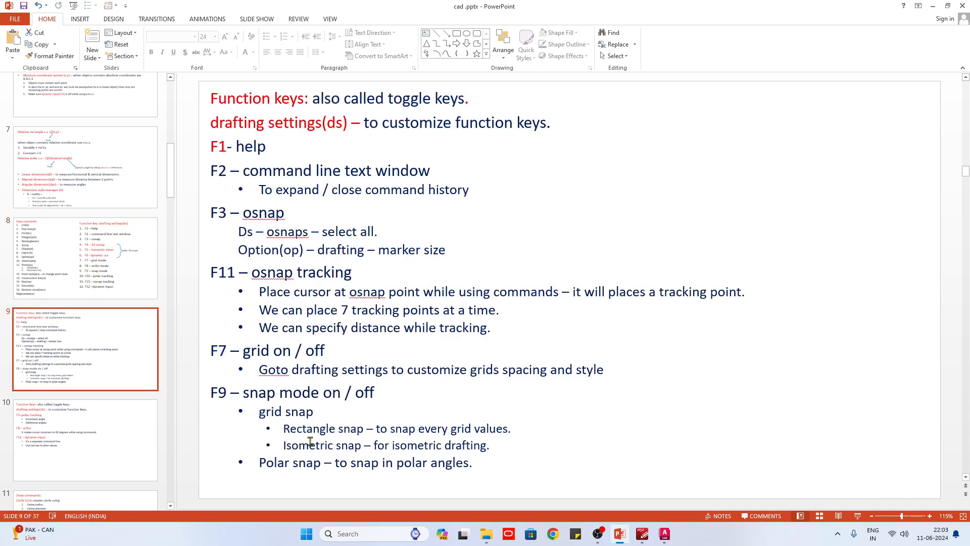
{"action": "left_click", "coordinate": [76, 416]}
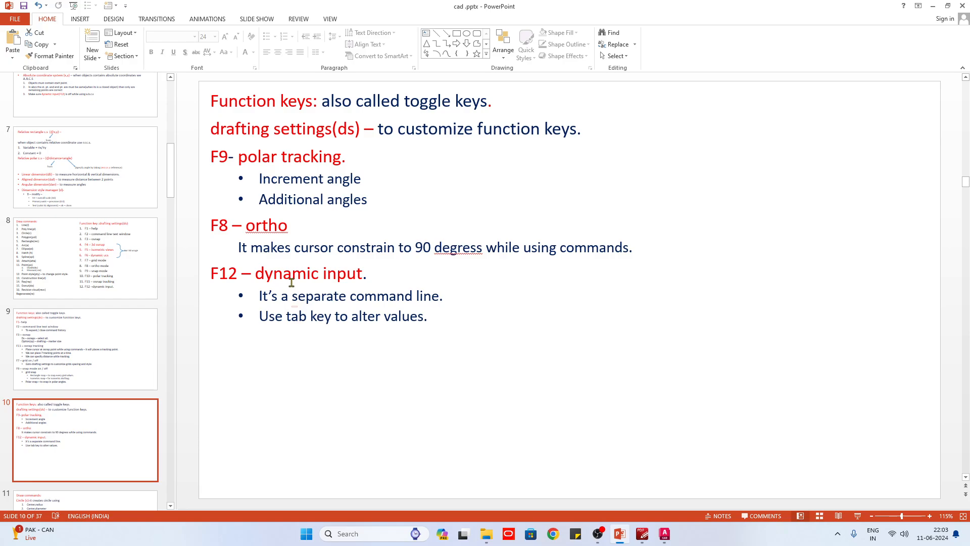
Switch to AutoCAD and draw a 100-long line at 270° in the empty area beside the dimensioned 60° line.
{"action": "left_click", "coordinate": [665, 530]}
{"action": "scroll", "coordinate": [368, 418], "scroll_direction": "down", "scroll_amount": 3}
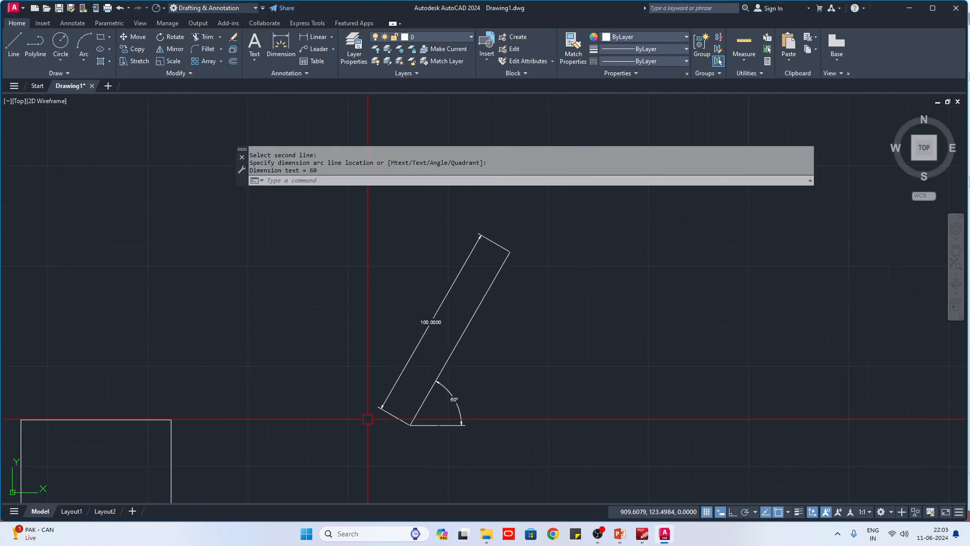
{"action": "mouse_move", "coordinate": [520, 378]}
{"action": "middle_mouse_down"}
{"action": "mouse_move", "coordinate": [442, 342]}
{"action": "mouse_move", "coordinate": [216, 353]}
{"action": "middle_mouse_up"}
{"action": "type", "text": "l"}
{"action": "key", "text": "Return"}
{"action": "left_click", "coordinate": [339, 365]}
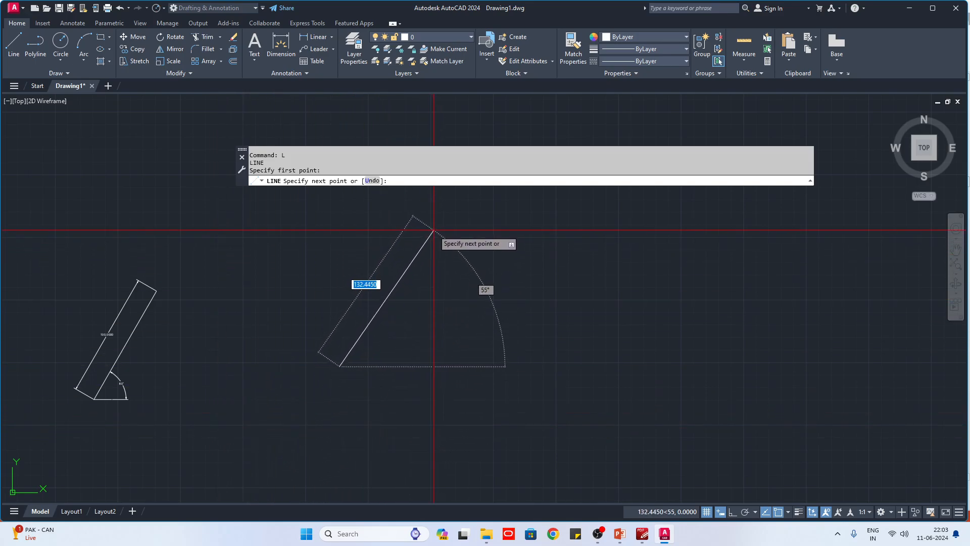
{"action": "type", "text": "100"}
{"action": "key", "text": "Tab"}
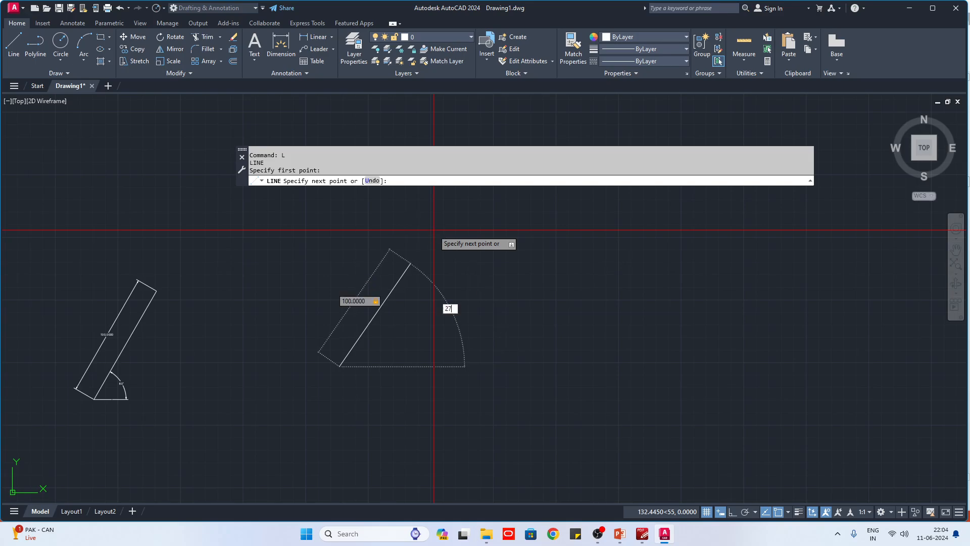
{"action": "type", "text": "270"}
{"action": "key", "text": "Return"}
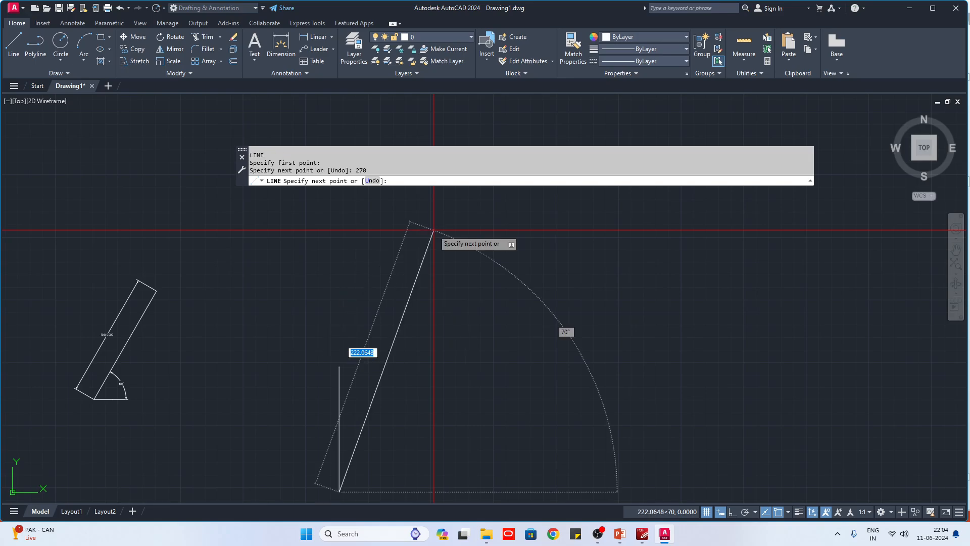
{"action": "key", "text": "Escape"}
Turn ortho on and draw a horizontal line in the empty area beside the 100-long vertical line.
{"action": "mouse_move", "coordinate": [417, 336]}
{"action": "middle_mouse_down"}
{"action": "mouse_move", "coordinate": [459, 392]}
{"action": "mouse_move", "coordinate": [430, 376]}
{"action": "middle_mouse_up"}
{"action": "type", "text": "L"}
{"action": "key", "text": "Return"}
{"action": "scroll", "coordinate": [429, 376], "scroll_direction": "up", "scroll_amount": 2}
{"action": "key", "text": "F8"}
{"action": "left_click", "coordinate": [396, 324]}
{"action": "left_click", "coordinate": [620, 325]}
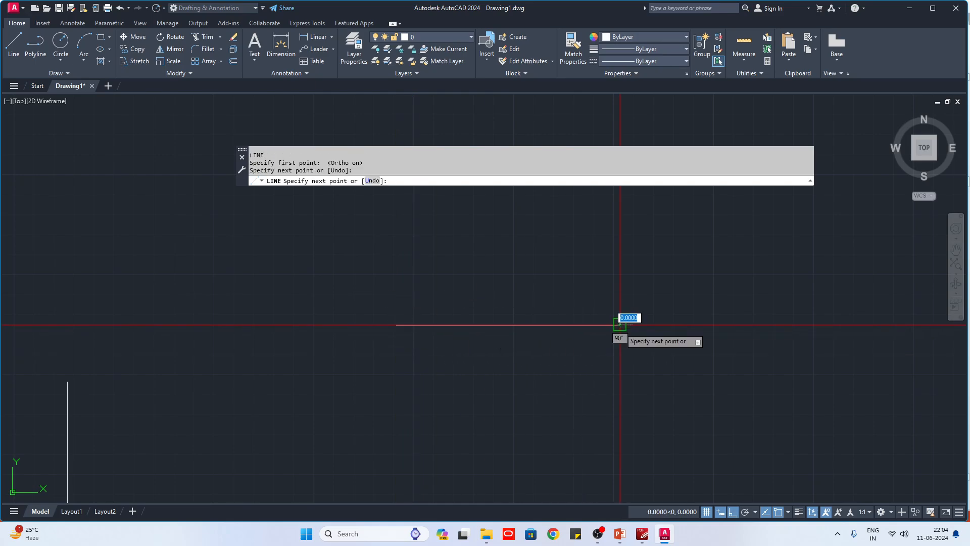
{"action": "key", "text": "Escape"}
With ortho off, draw a 50-long line at 120° from the left end of the horizontal line, going upward.
{"action": "type", "text": "L"}
{"action": "key", "text": "Return"}
{"action": "left_click", "coordinate": [396, 324]}
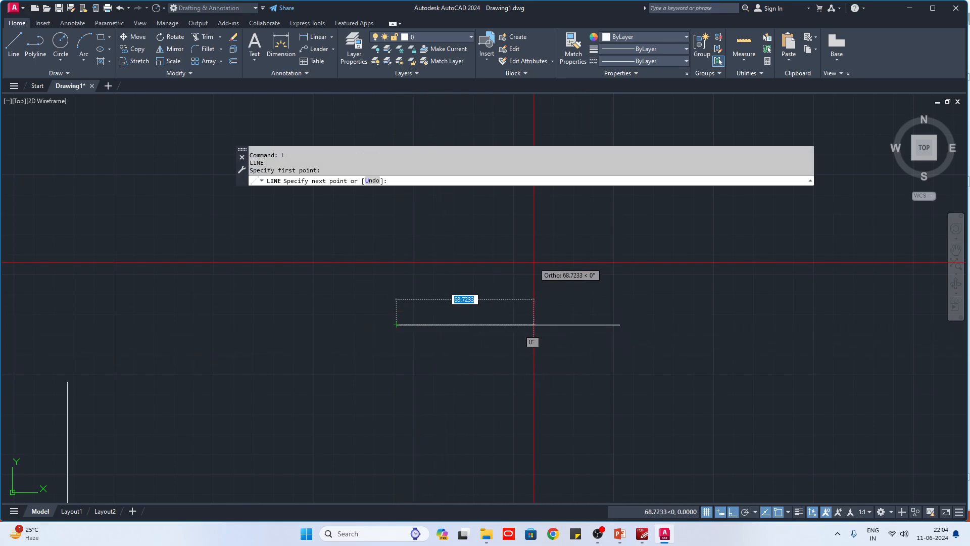
{"action": "scroll", "coordinate": [533, 276], "scroll_direction": "down", "scroll_amount": 5}
{"action": "key", "text": "F8"}
{"action": "scroll", "coordinate": [545, 232], "scroll_direction": "up", "scroll_amount": 4}
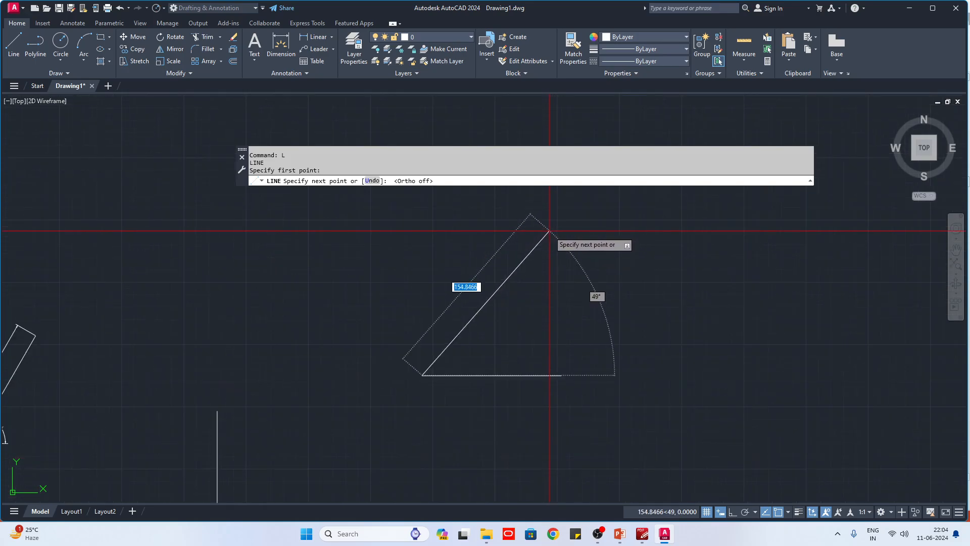
{"action": "type", "text": "50"}
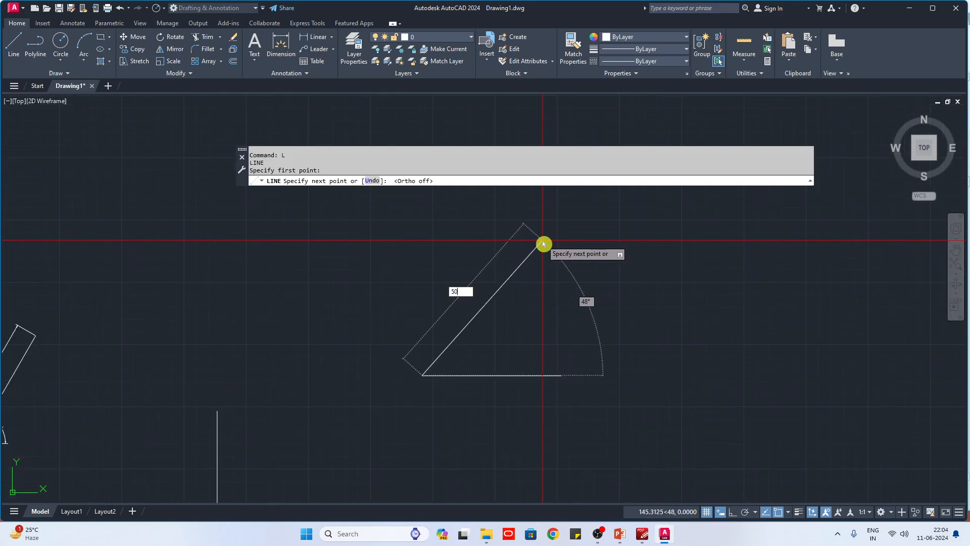
{"action": "key", "text": "Tab"}
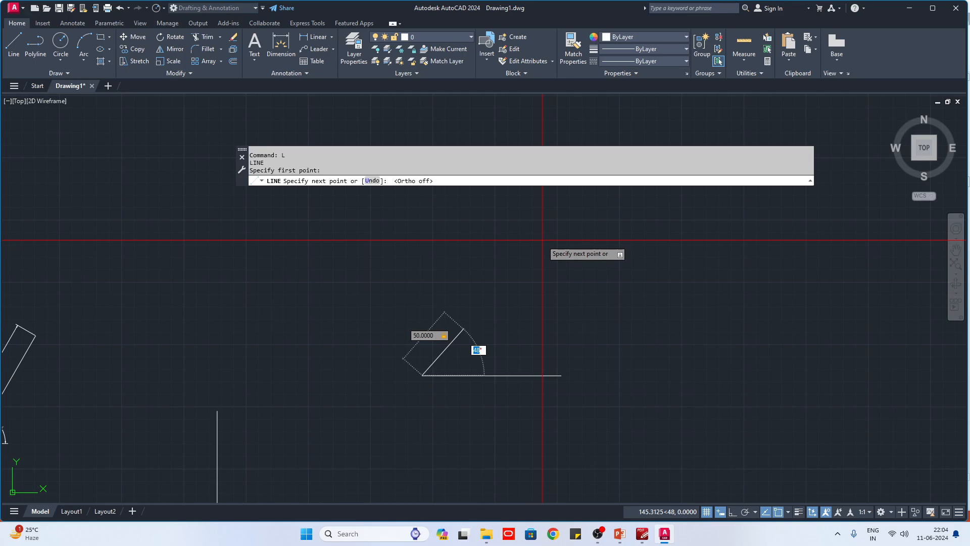
{"action": "type", "text": "120"}
{"action": "key", "text": "Return"}
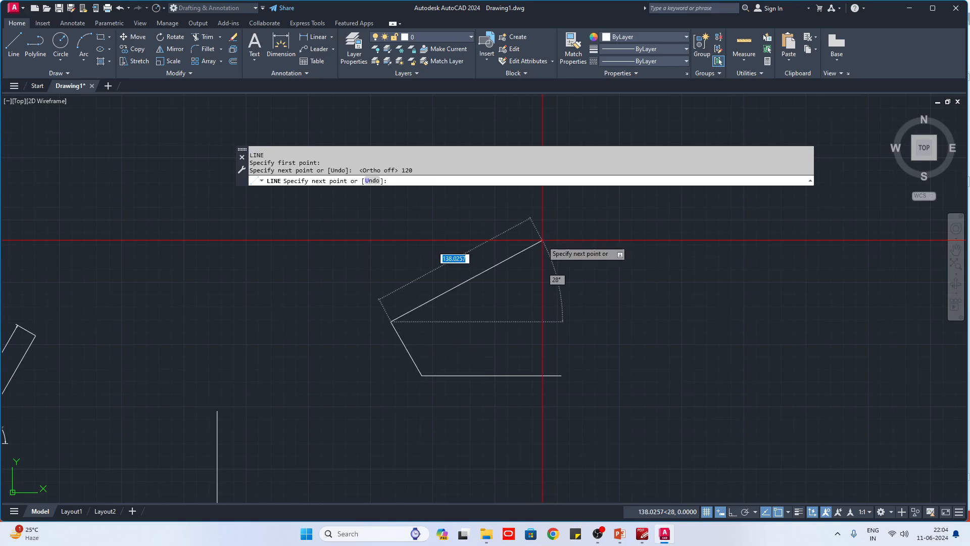
{"action": "key", "text": "Escape"}
Draw a 50-long line from the same left end at 120° below the horizontal line.
{"action": "key", "text": "Return"}
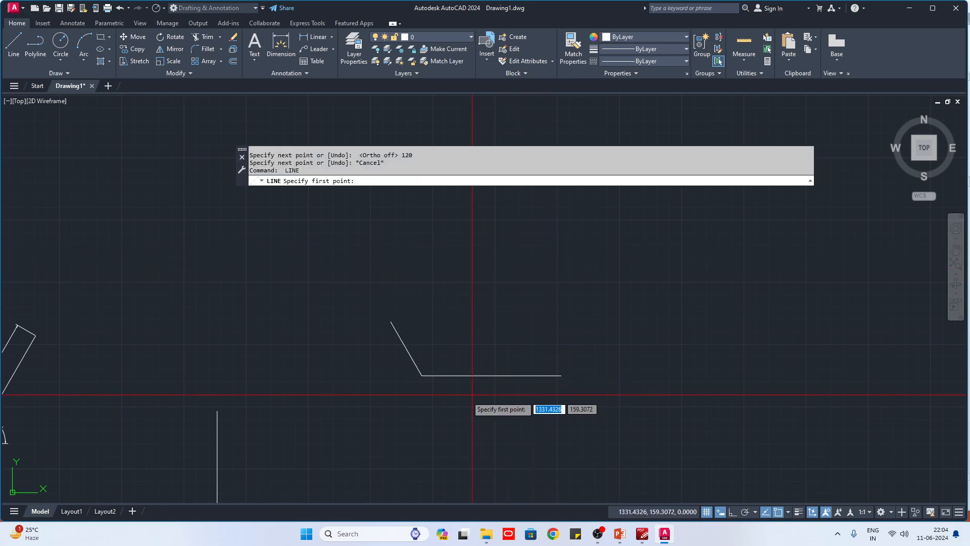
{"action": "left_click", "coordinate": [422, 376]}
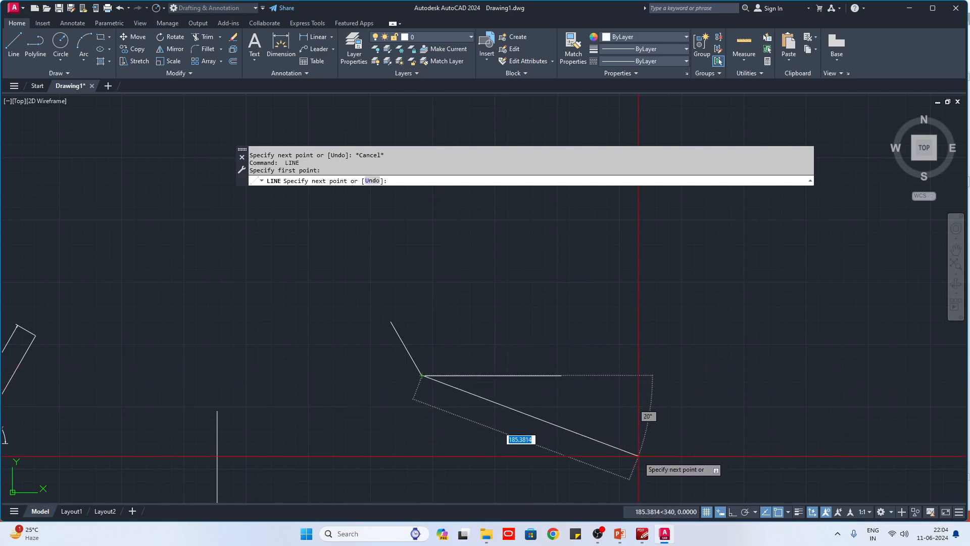
{"action": "type", "text": "50"}
{"action": "key", "text": "Tab"}
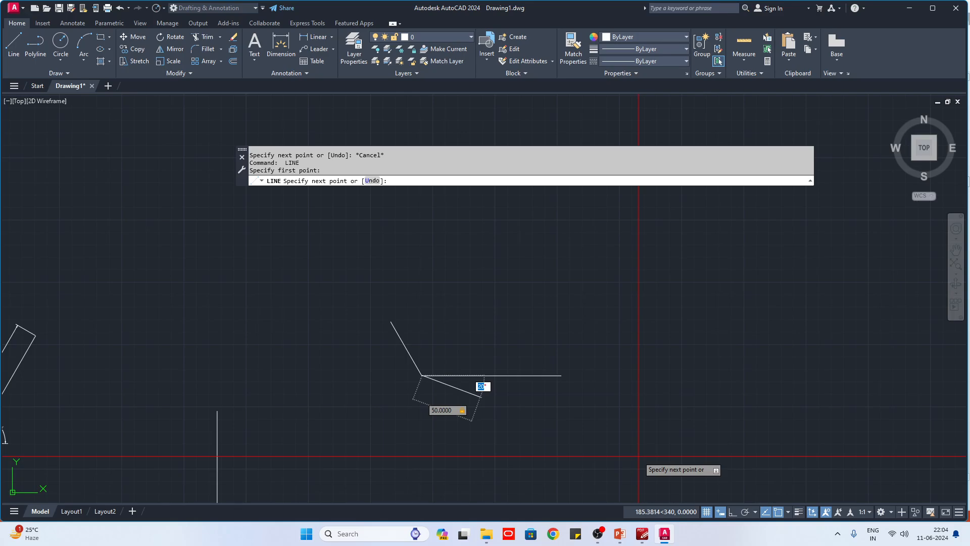
{"action": "key", "text": "Return"}
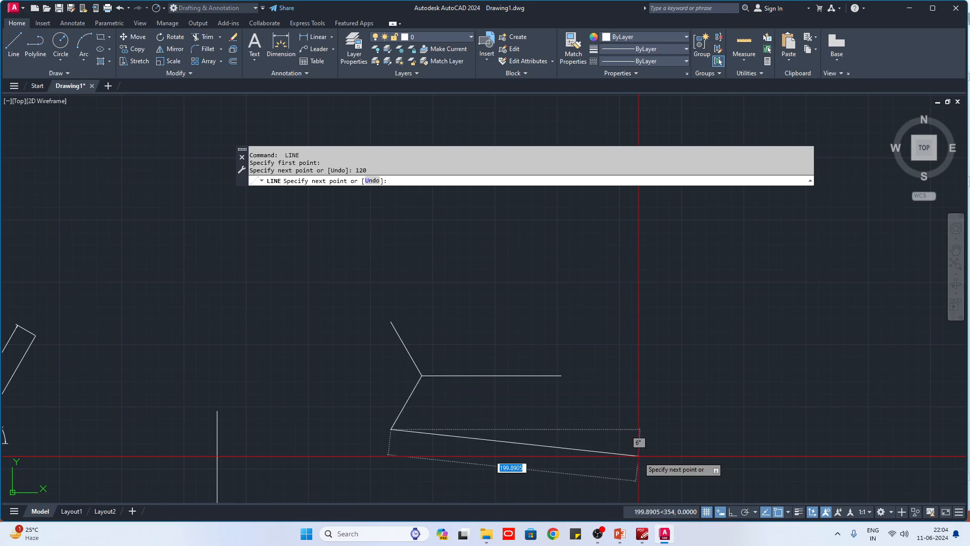
{"action": "key", "text": "Escape"}
Add an angular dimension between the horizontal line and the lower slanted line.
{"action": "type", "text": "dr"}
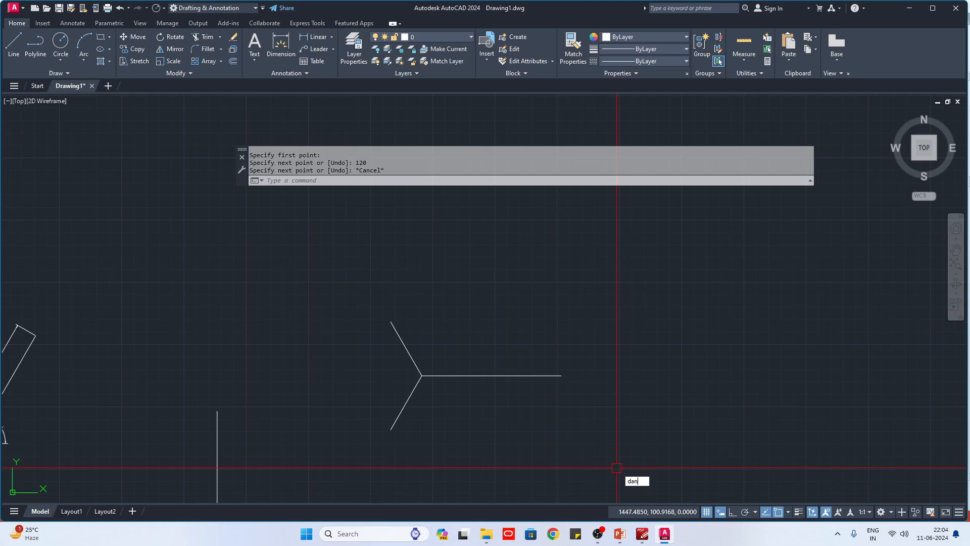
{"action": "type", "text": "an"}
{"action": "key", "text": "Return"}
{"action": "scroll", "coordinate": [440, 417], "scroll_direction": "up", "scroll_amount": 2}
{"action": "left_click", "coordinate": [424, 350]}
{"action": "left_click", "coordinate": [390, 385]}
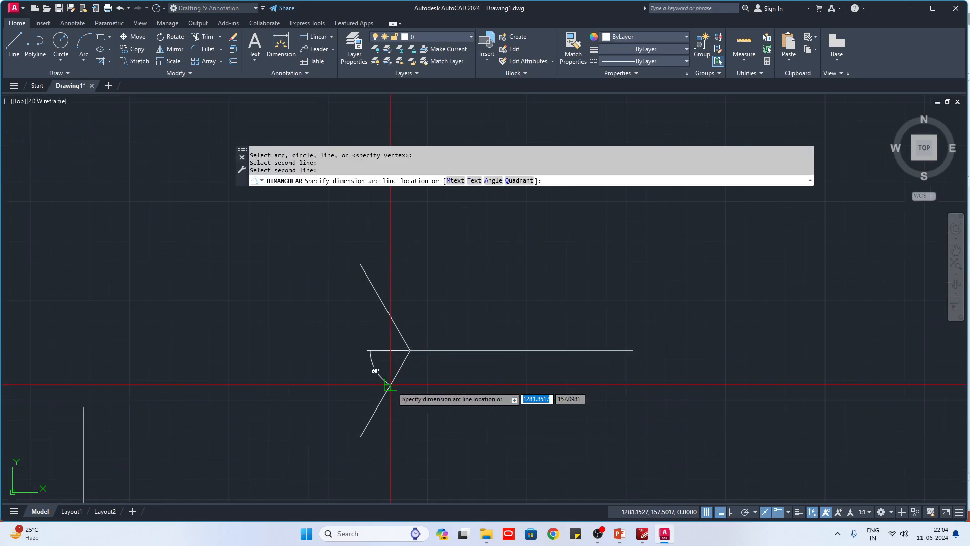
{"action": "left_click", "coordinate": [429, 384]}
Add an angular dimension between the horizontal line and the upper slanted line.
{"action": "key", "text": "Return"}
{"action": "scroll", "coordinate": [407, 336], "scroll_direction": "up", "scroll_amount": 2}
{"action": "left_click", "coordinate": [448, 361]}
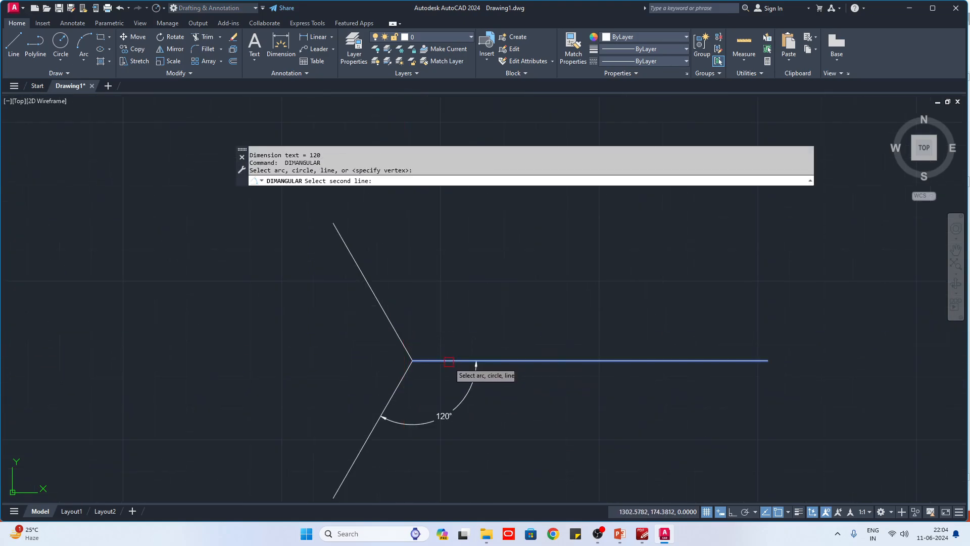
{"action": "left_click", "coordinate": [403, 334]}
{"action": "left_click", "coordinate": [477, 340]}
{"action": "scroll", "coordinate": [504, 346], "scroll_direction": "down", "scroll_amount": 2}
Draw a 50-long line at -90° from the point where the three lines meet.
{"action": "type", "text": "l"}
{"action": "key", "text": "Return"}
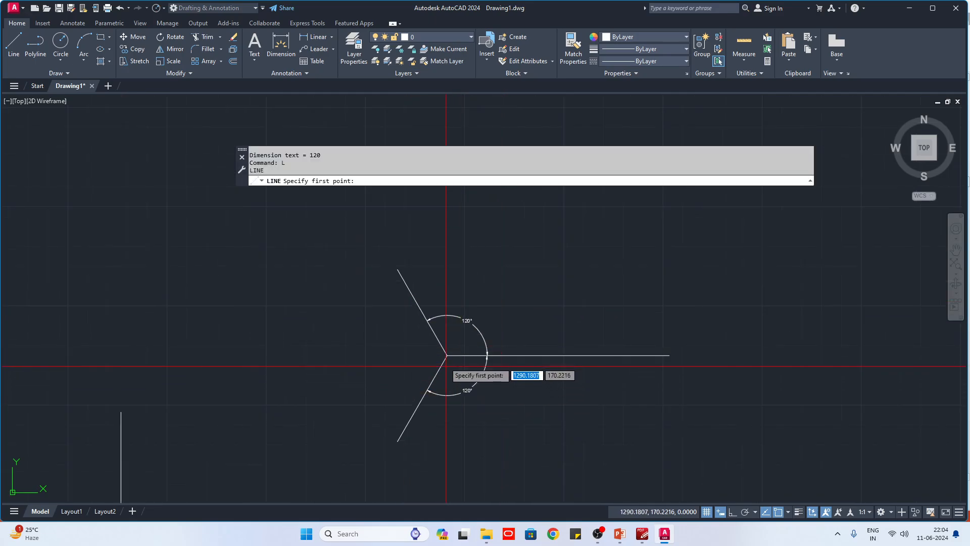
{"action": "left_click", "coordinate": [446, 355]}
{"action": "key", "text": "Escape"}
{"action": "key", "text": "Return"}
{"action": "left_click", "coordinate": [446, 355]}
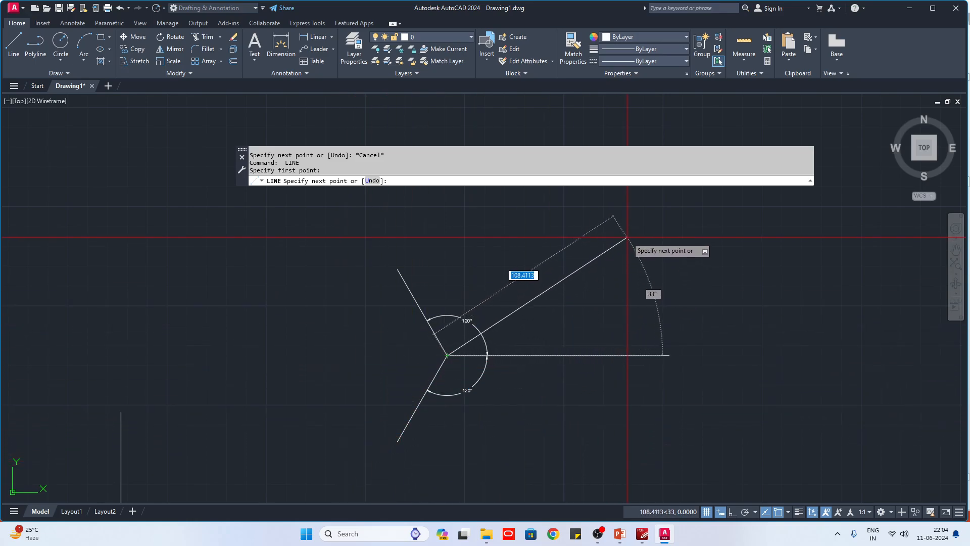
{"action": "type", "text": "50"}
{"action": "key", "text": "Tab"}
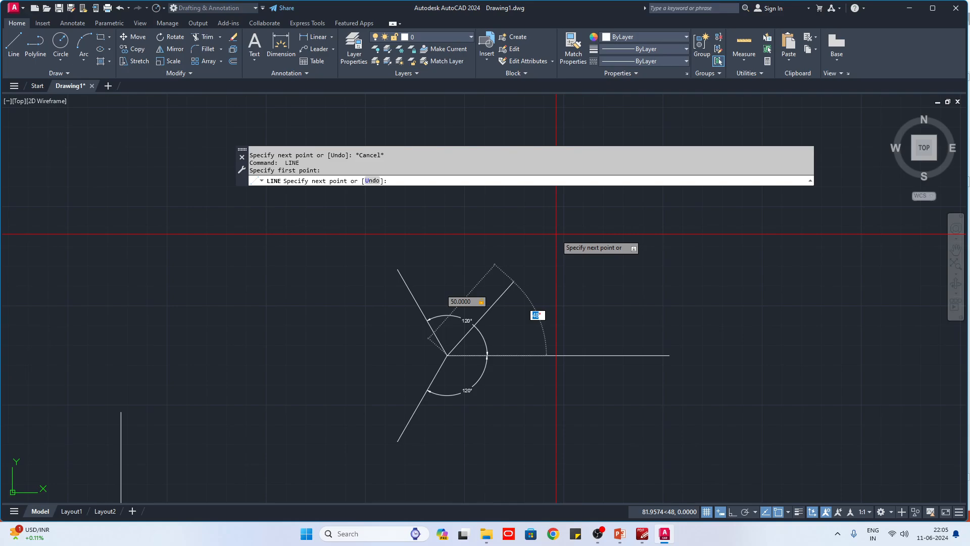
{"action": "type", "text": "-90"}
{"action": "key", "text": "Return"}
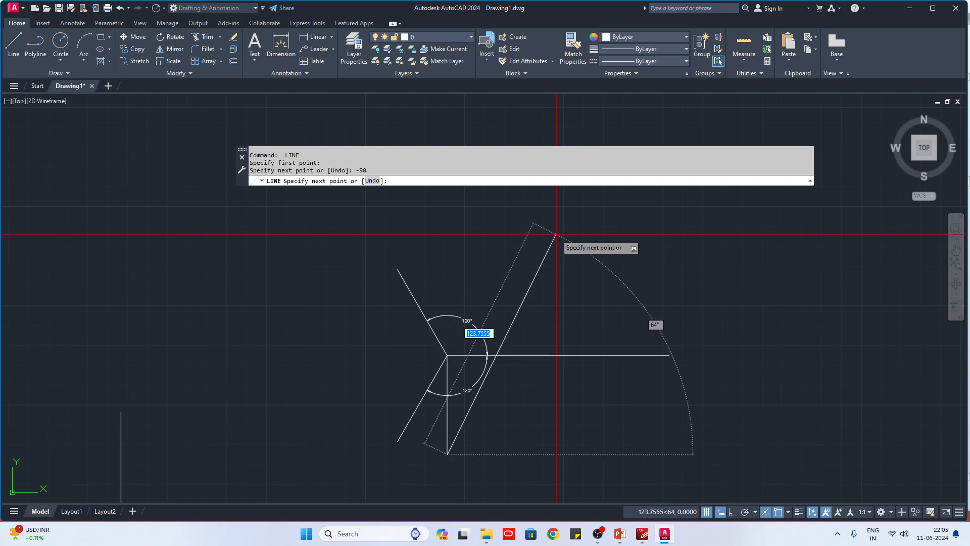
{"action": "key", "text": "Escape"}
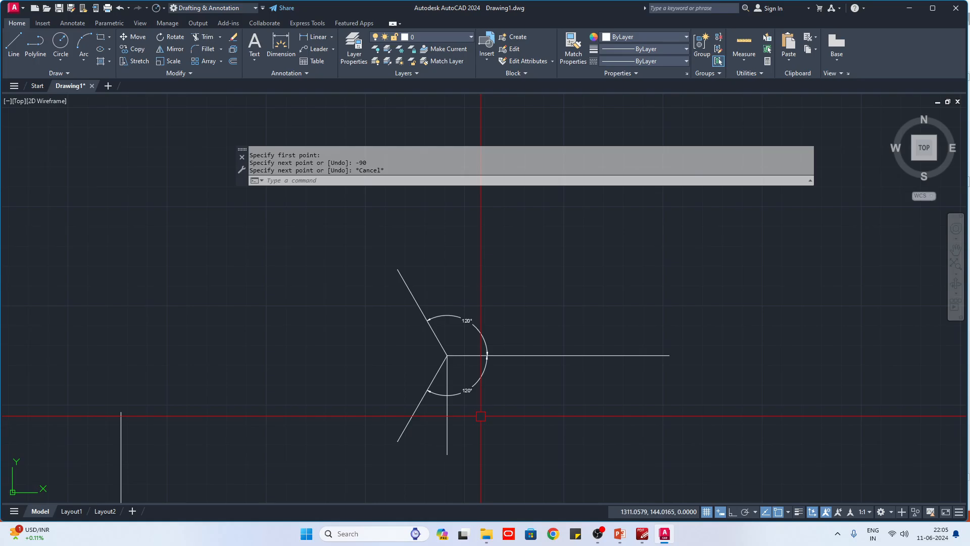
Switch to the PowerPoint notes and place the text cursor after "Use tab key to alter values." under F12.
{"action": "left_click", "coordinate": [642, 534]}
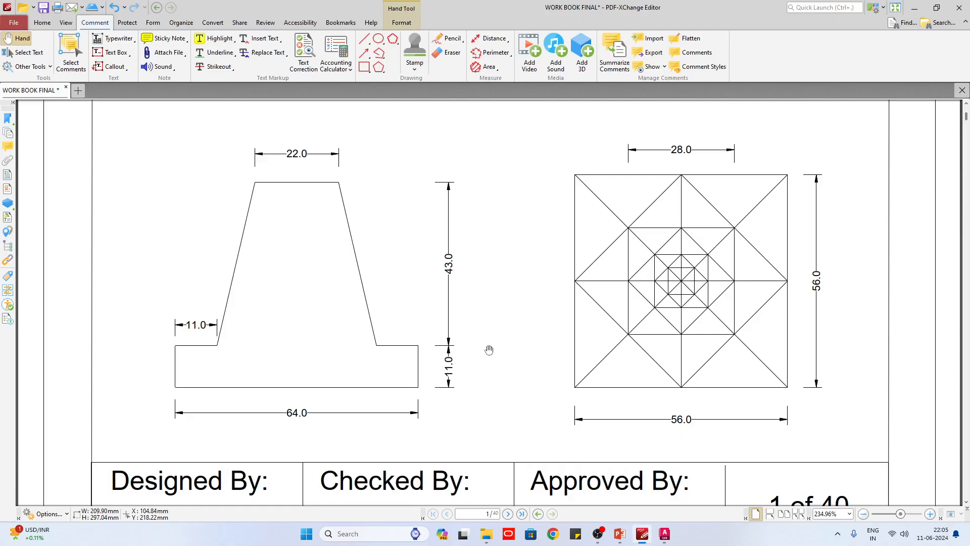
{"action": "left_click", "coordinate": [619, 534]}
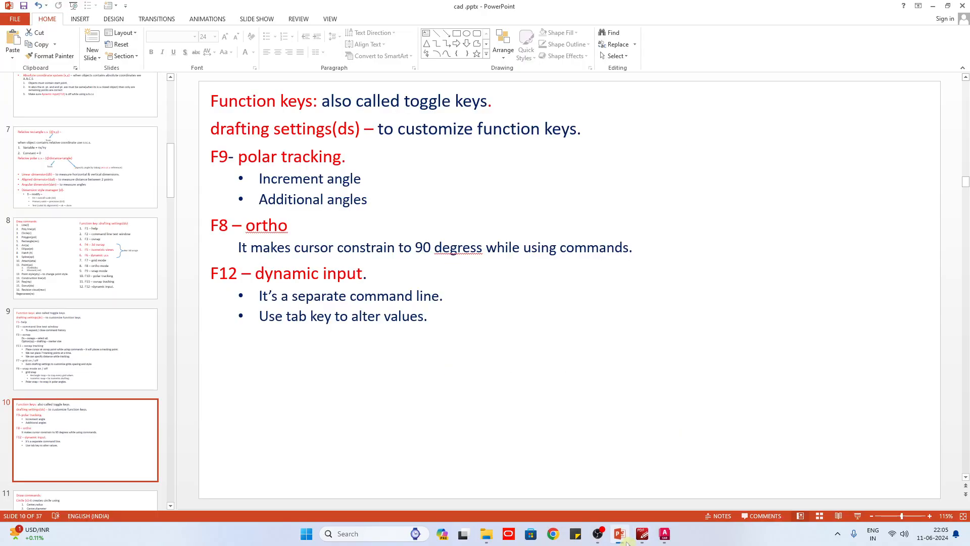
{"action": "left_click", "coordinate": [443, 321]}
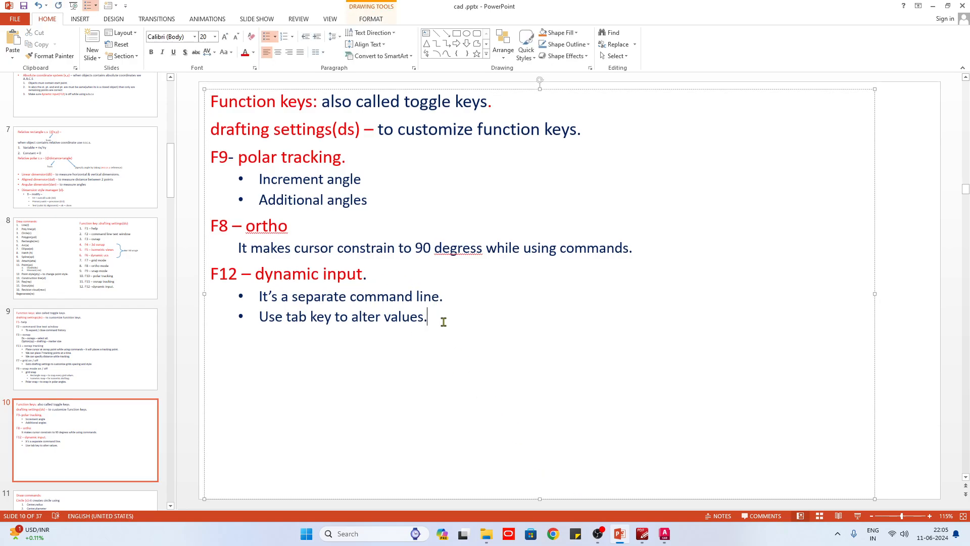